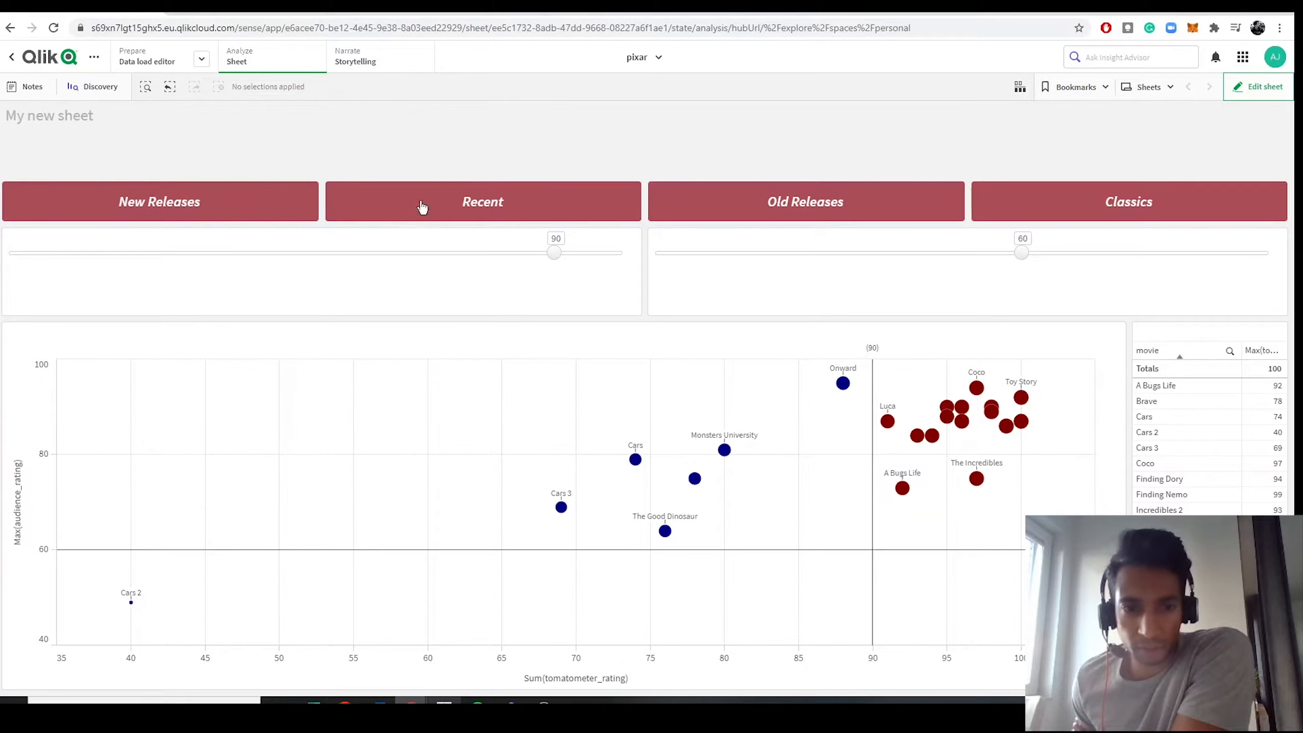
Filter the dashboard to New Releases, look at the scatter plot, and clear the Year classified selection.
left_click(192, 210)
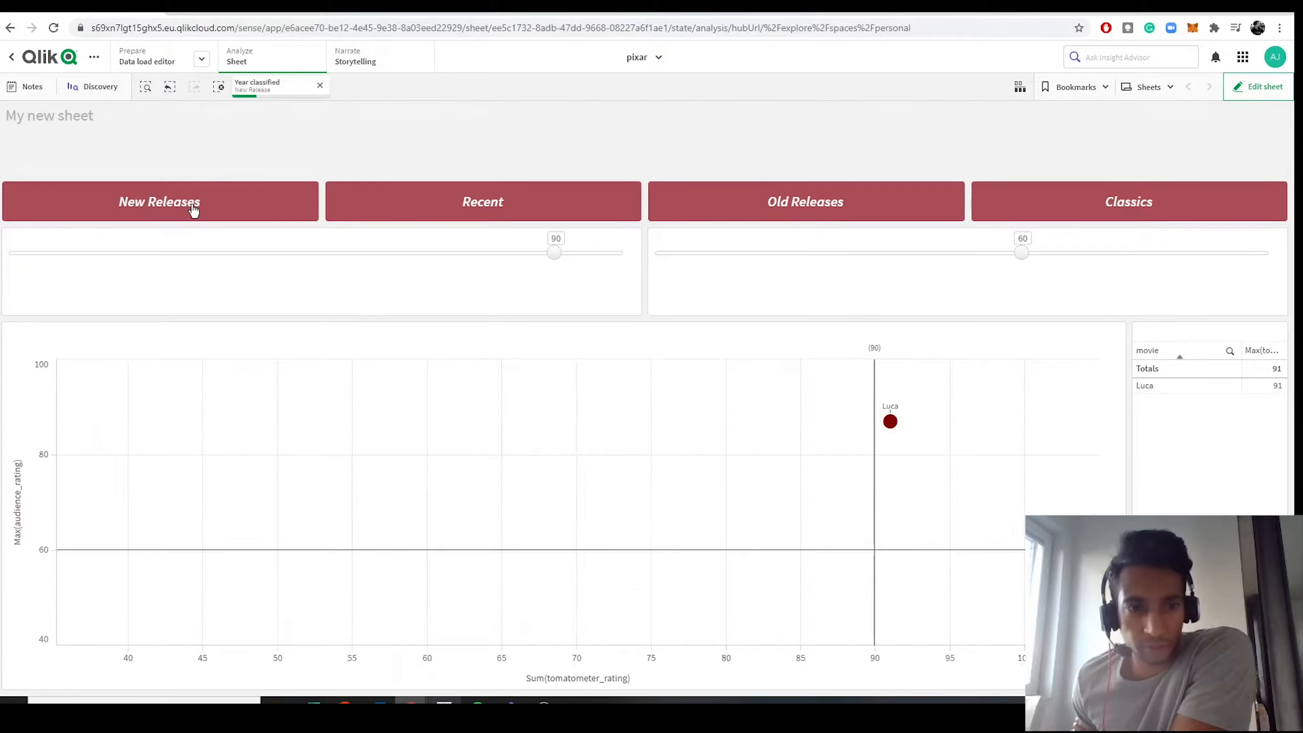
scroll(664, 555, "down", 3)
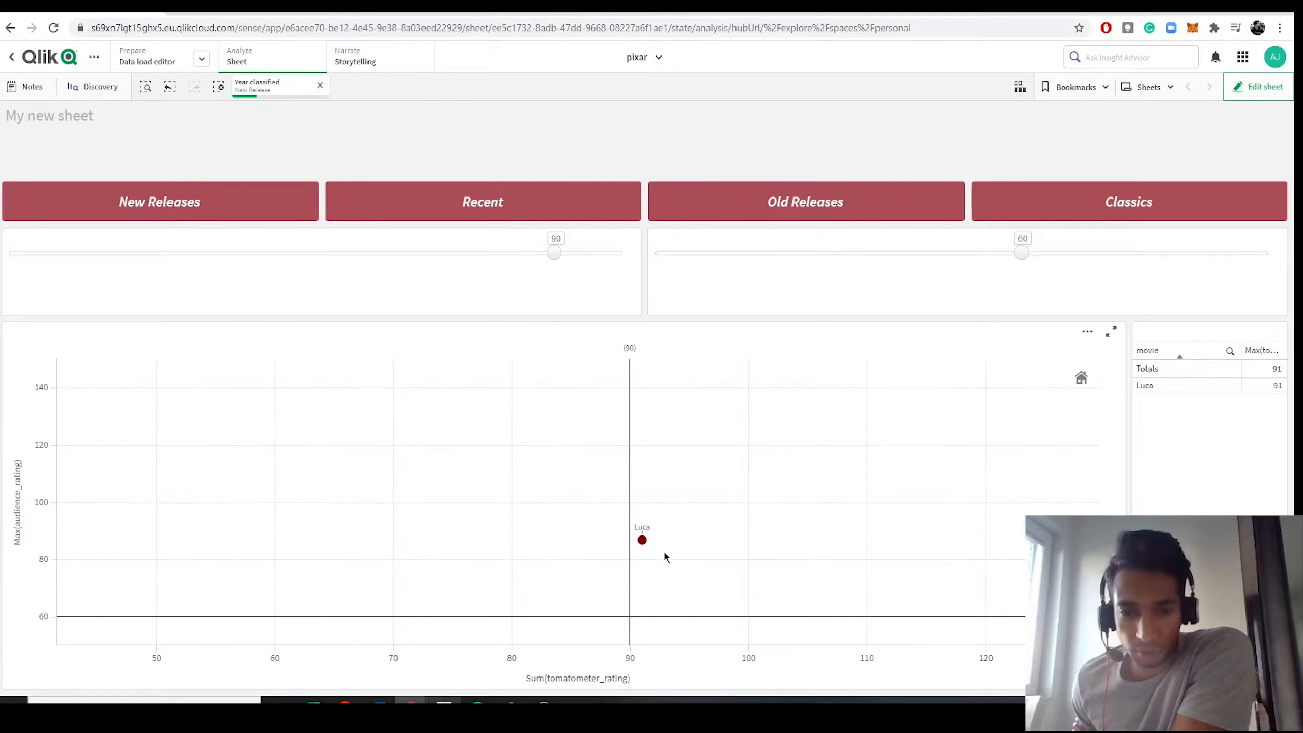
left_click(319, 85)
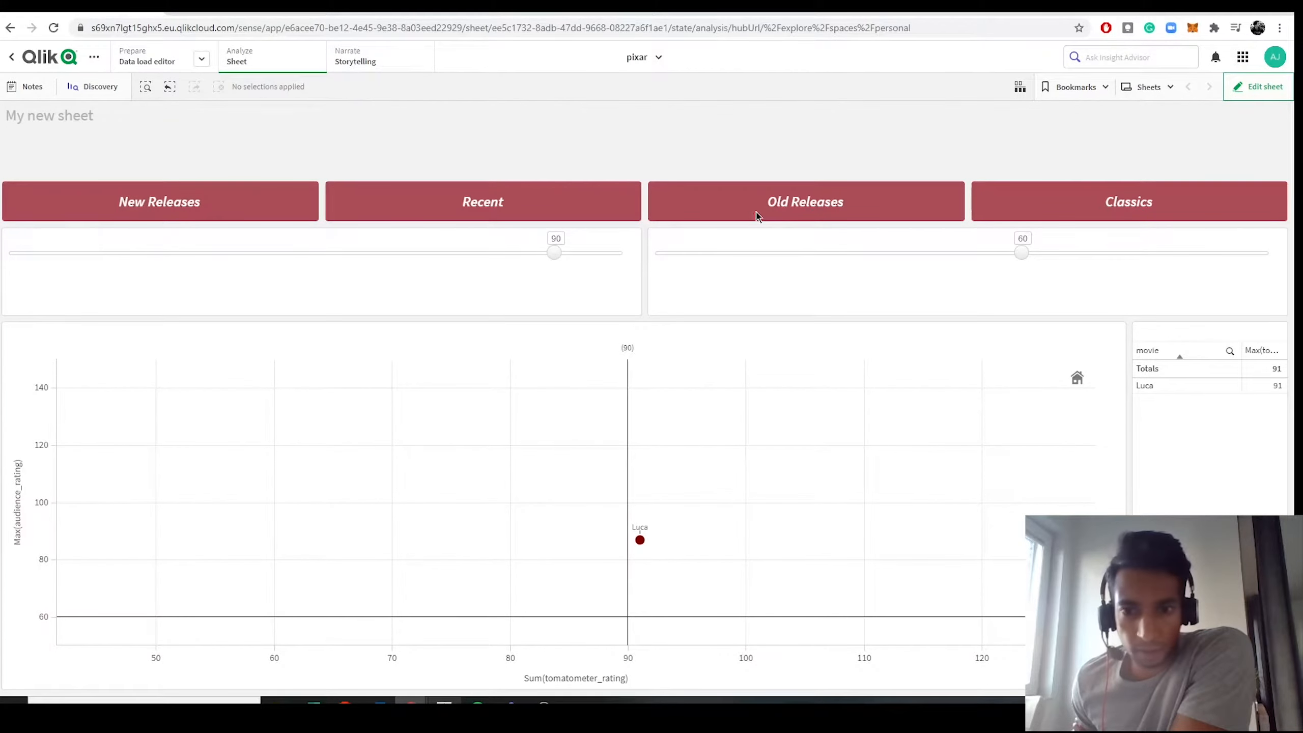
Filter the dashboard to Classics and set the audience rating threshold to 90.
left_click(1115, 199)
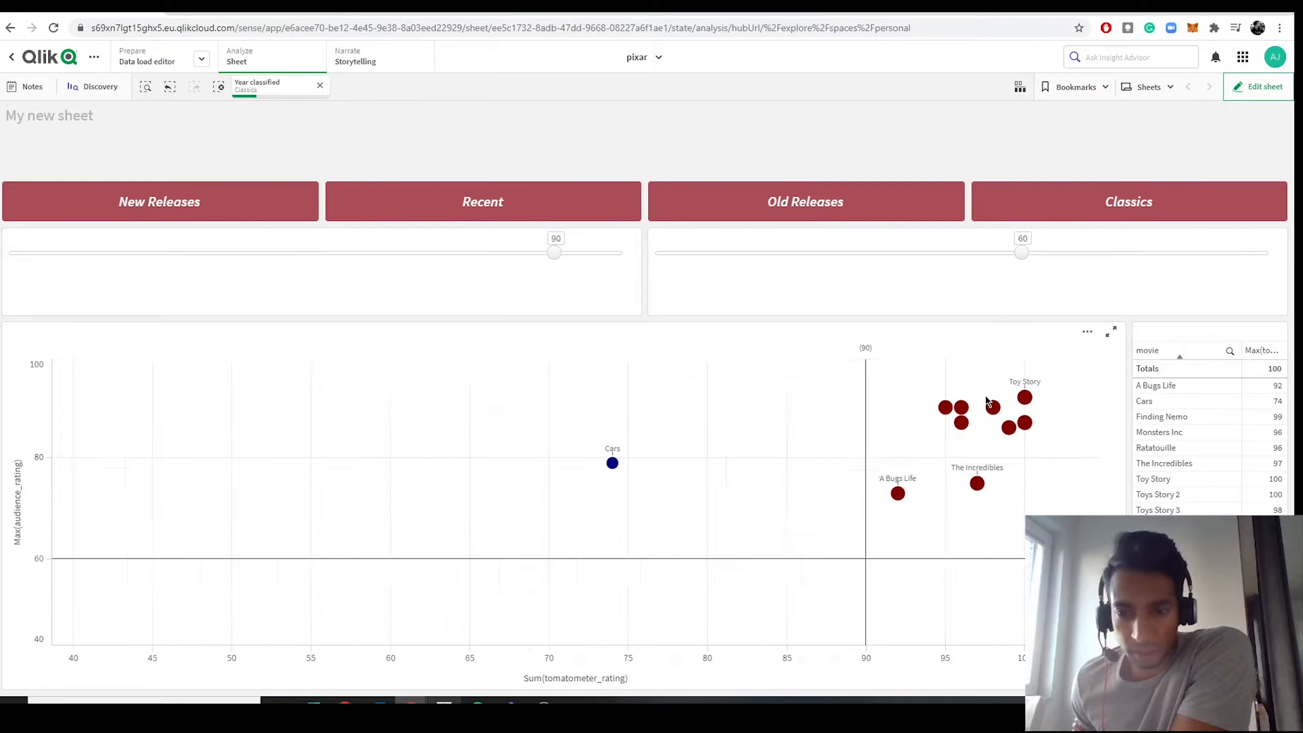
scroll(821, 436, "down", 1)
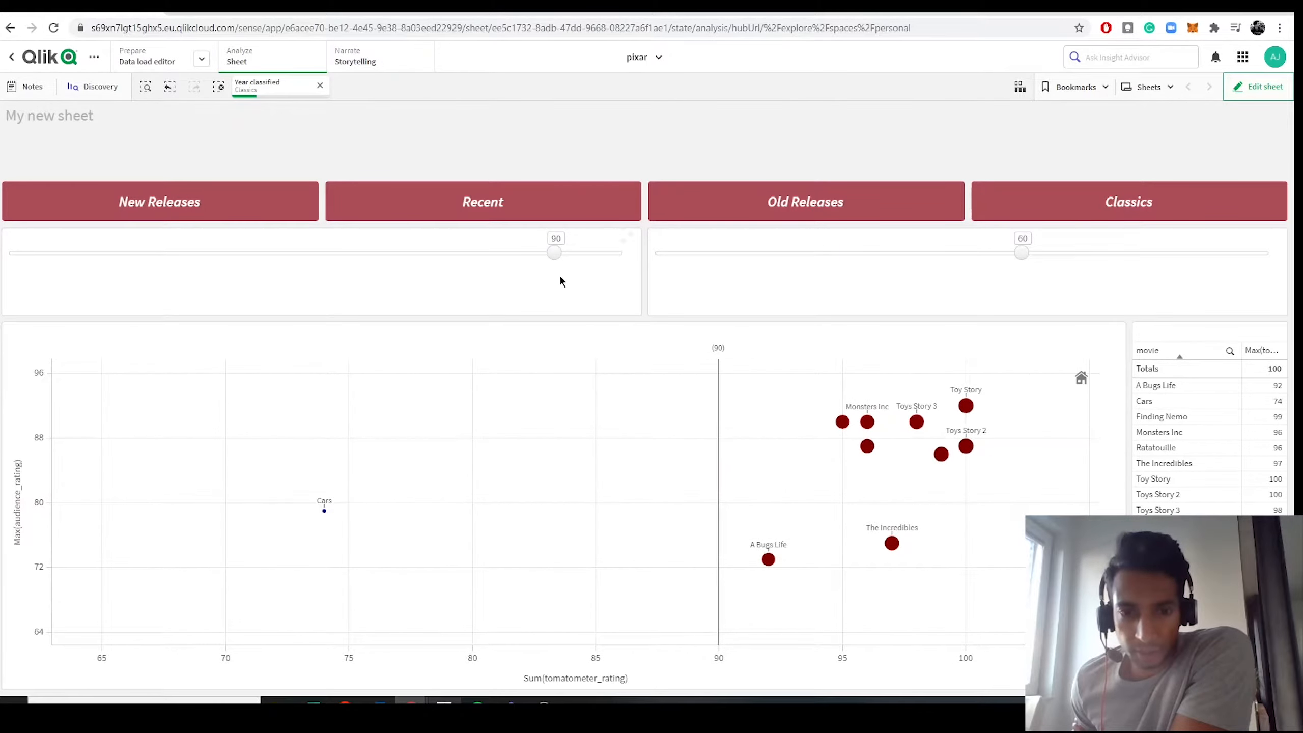
mouse_move(553, 257)
left_mouse_down()
mouse_move(451, 253)
mouse_move(545, 261)
left_mouse_up()
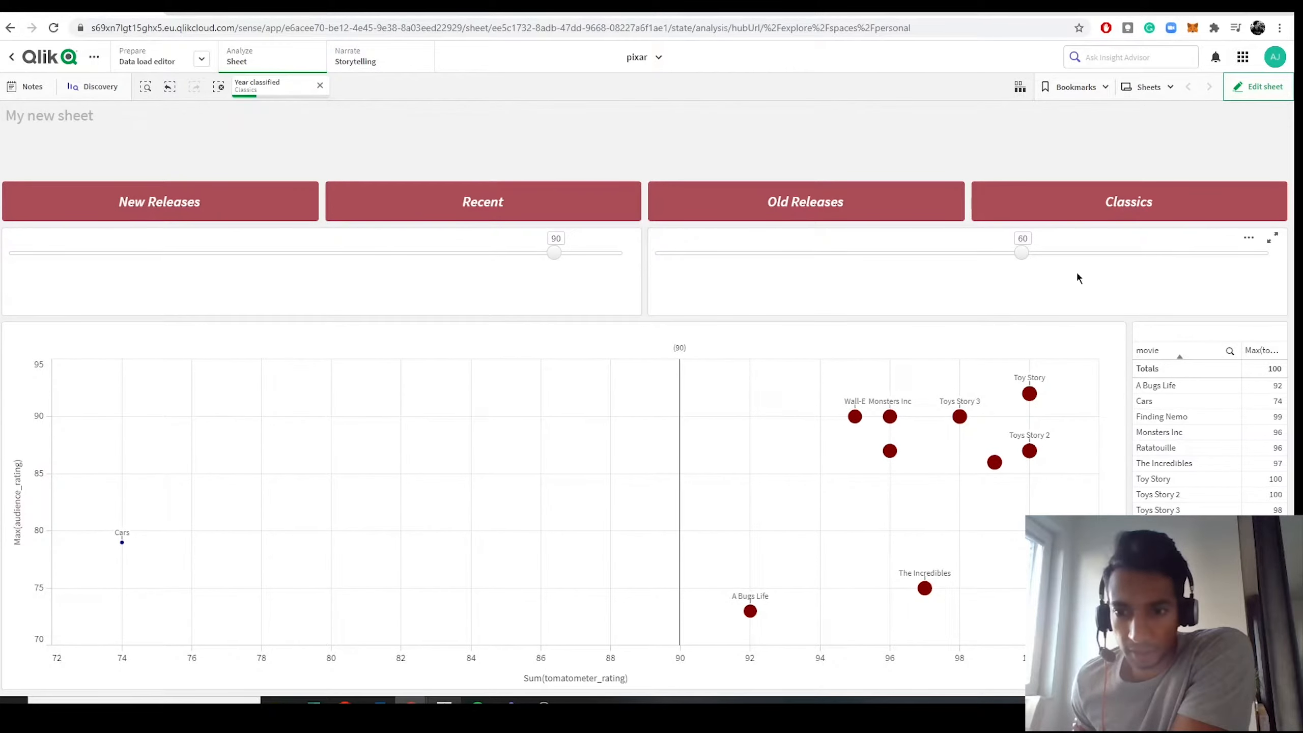
left_click(1160, 254)
left_click(1174, 257)
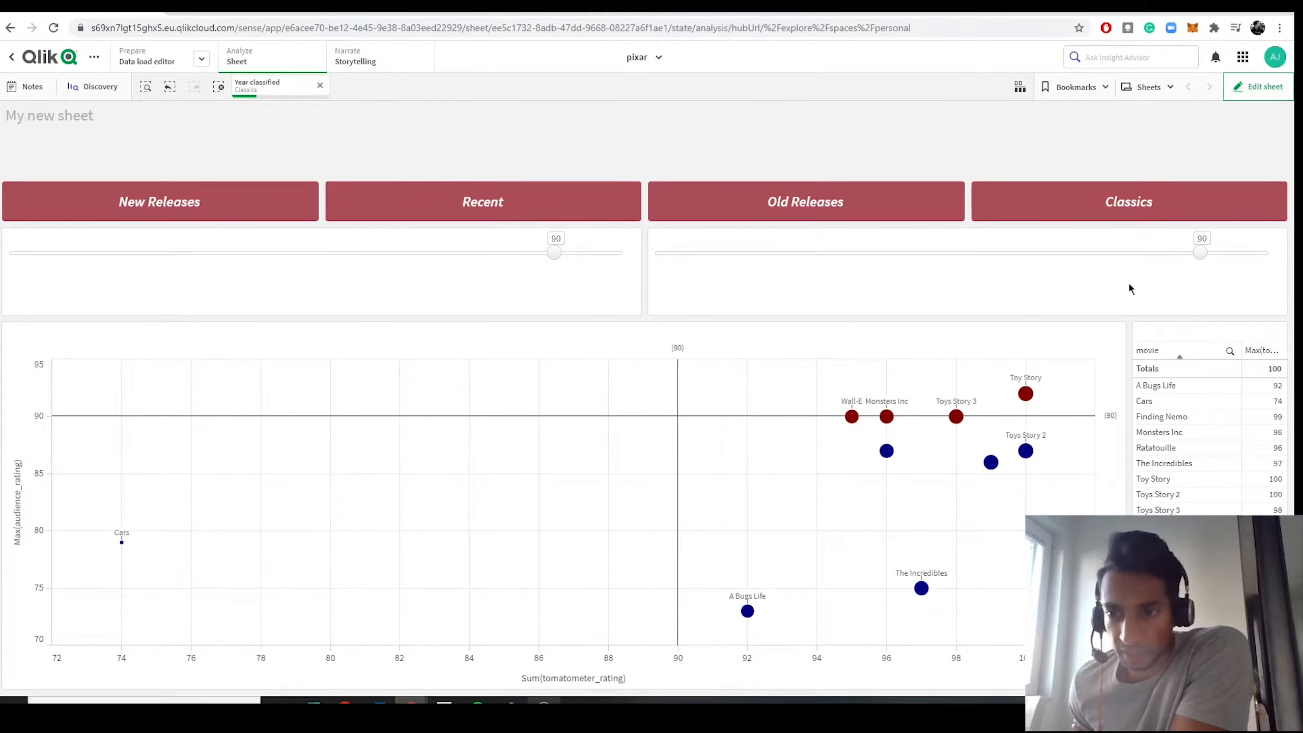
Select Toy Story in the scatter plot and inspect the list of selected movies.
mouse_move(1031, 404)
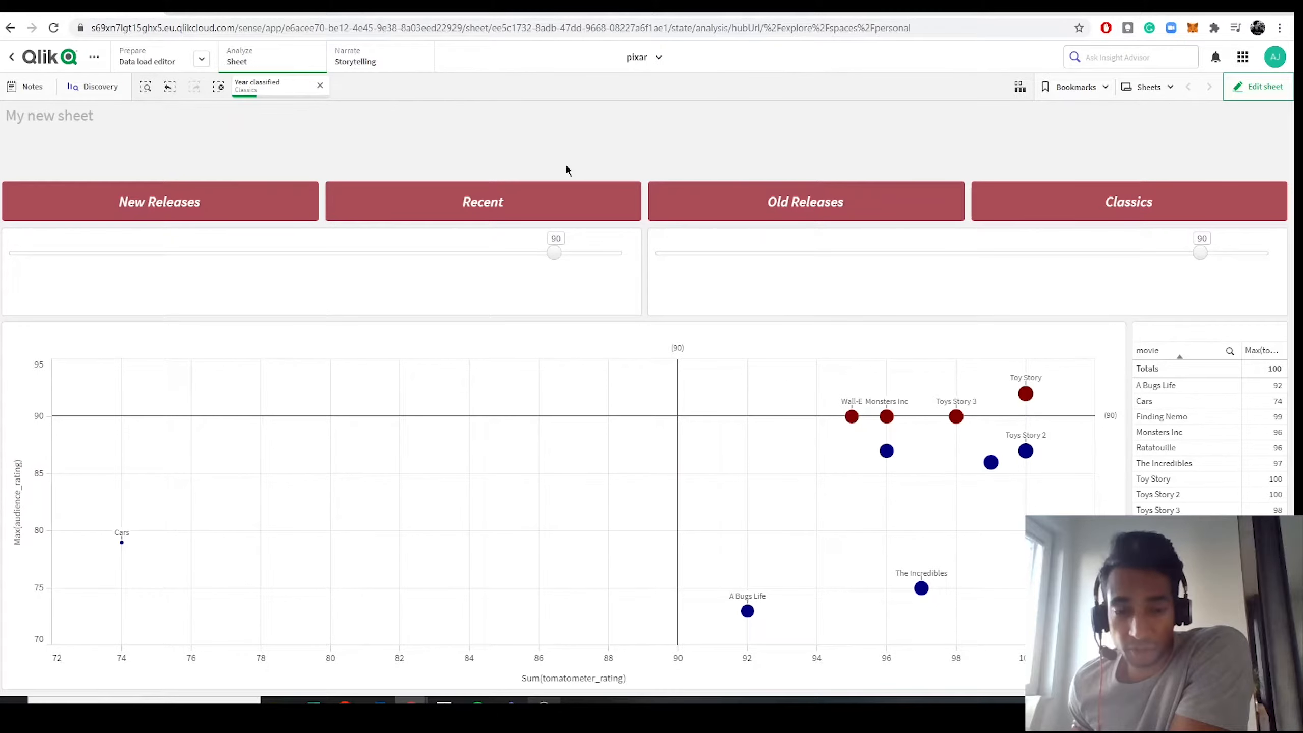
left_click(1030, 400)
left_click(1103, 304)
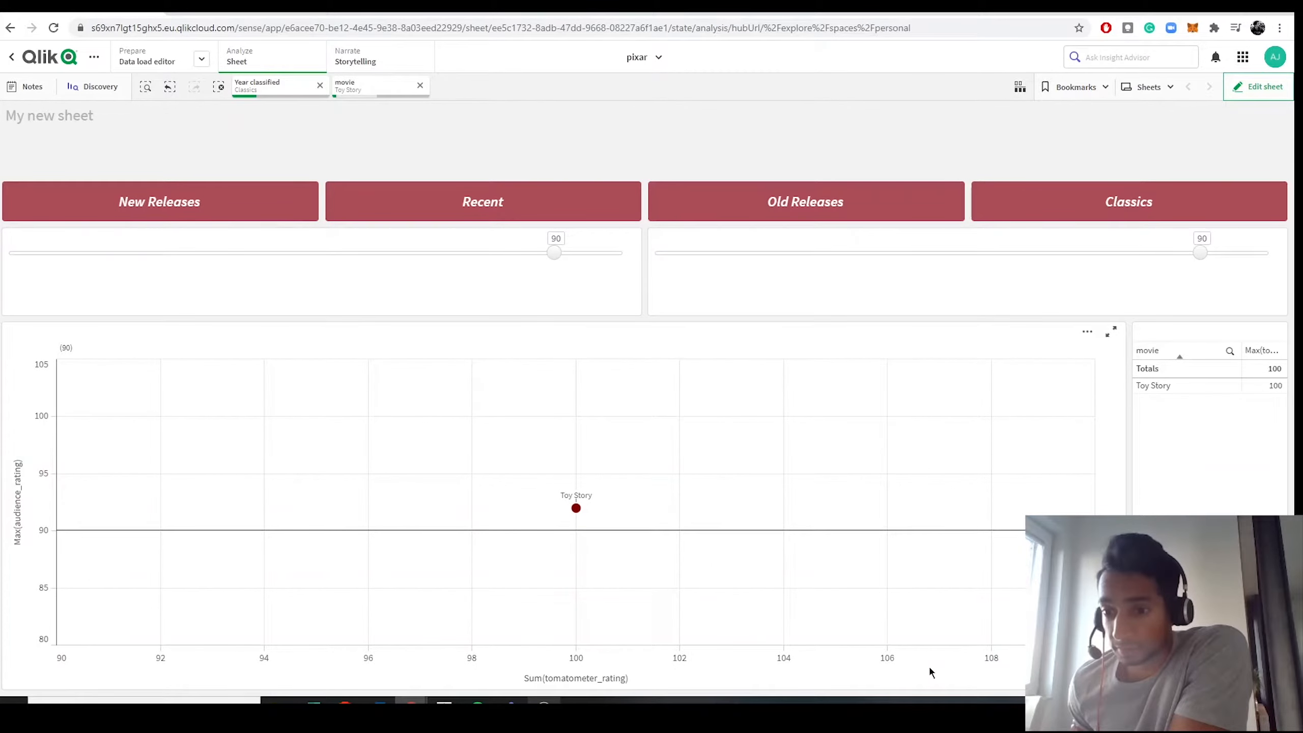
left_click(418, 101)
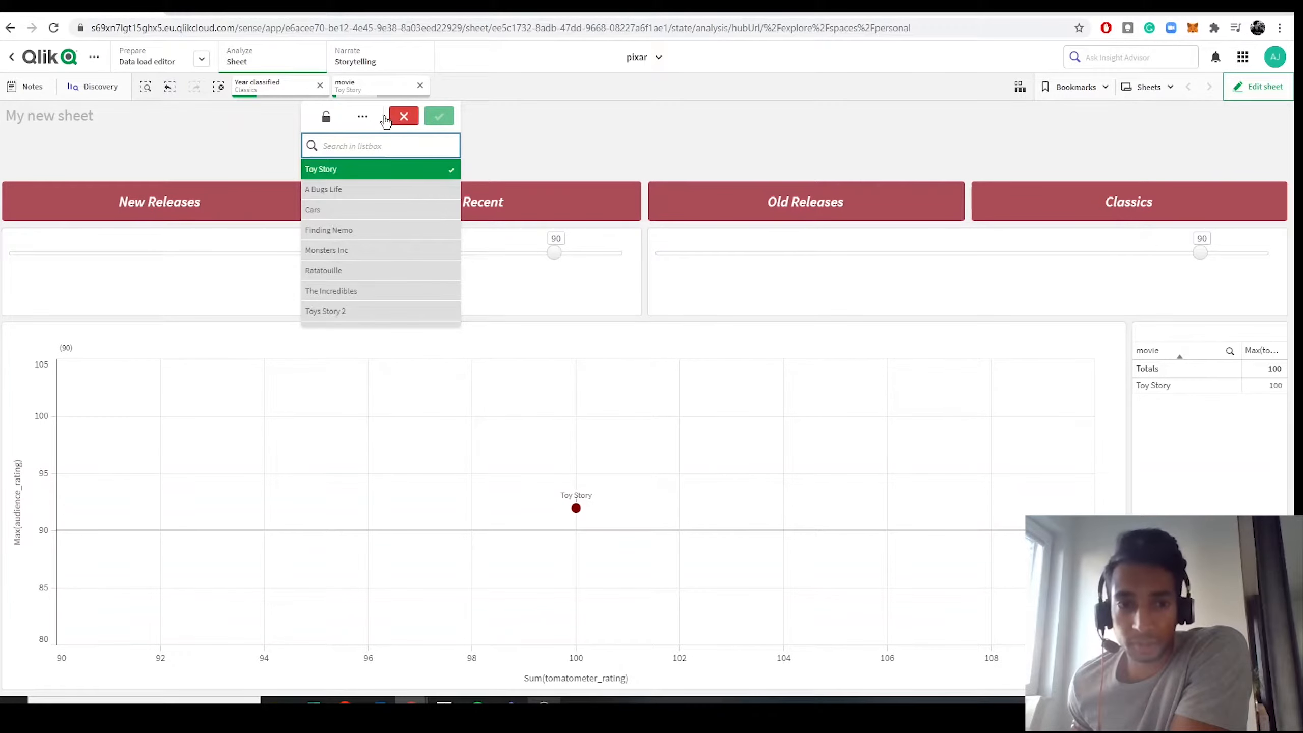
left_click(524, 108)
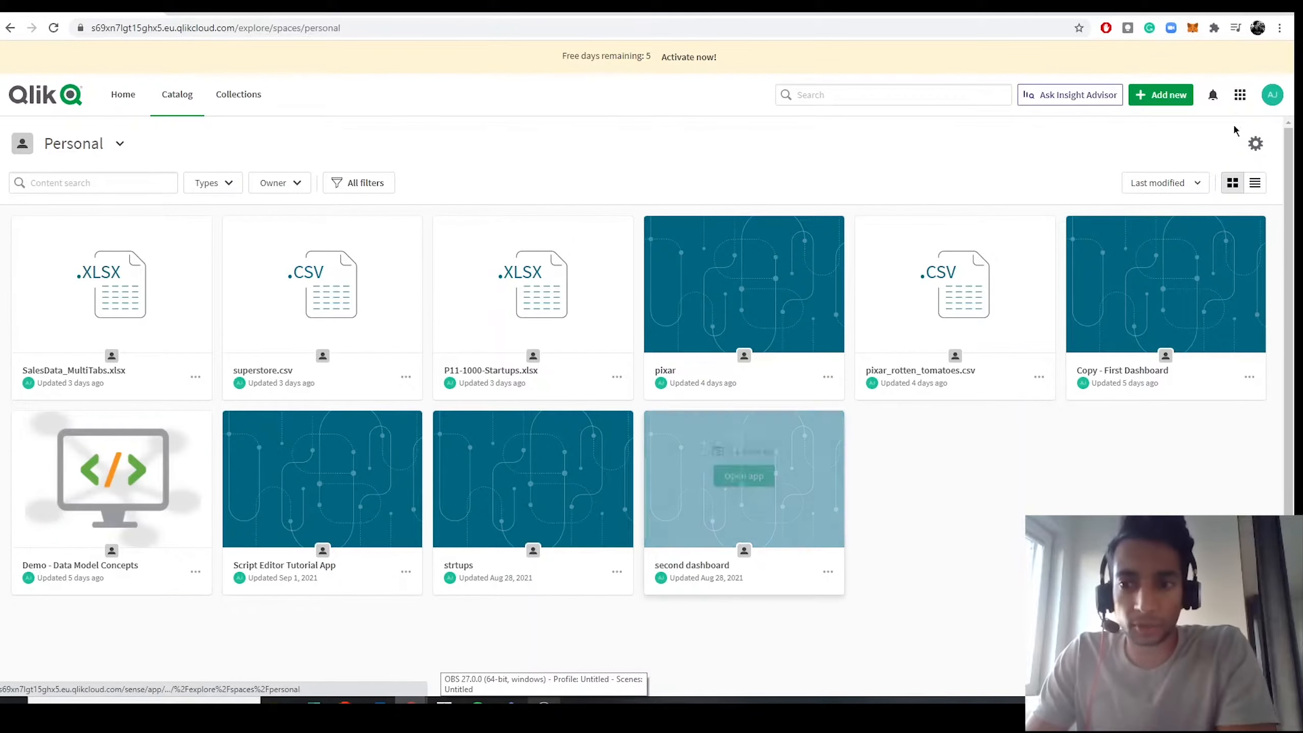
Create a new analytics app named "Pixar Movie selector" in the Personal space.
left_click(1162, 96)
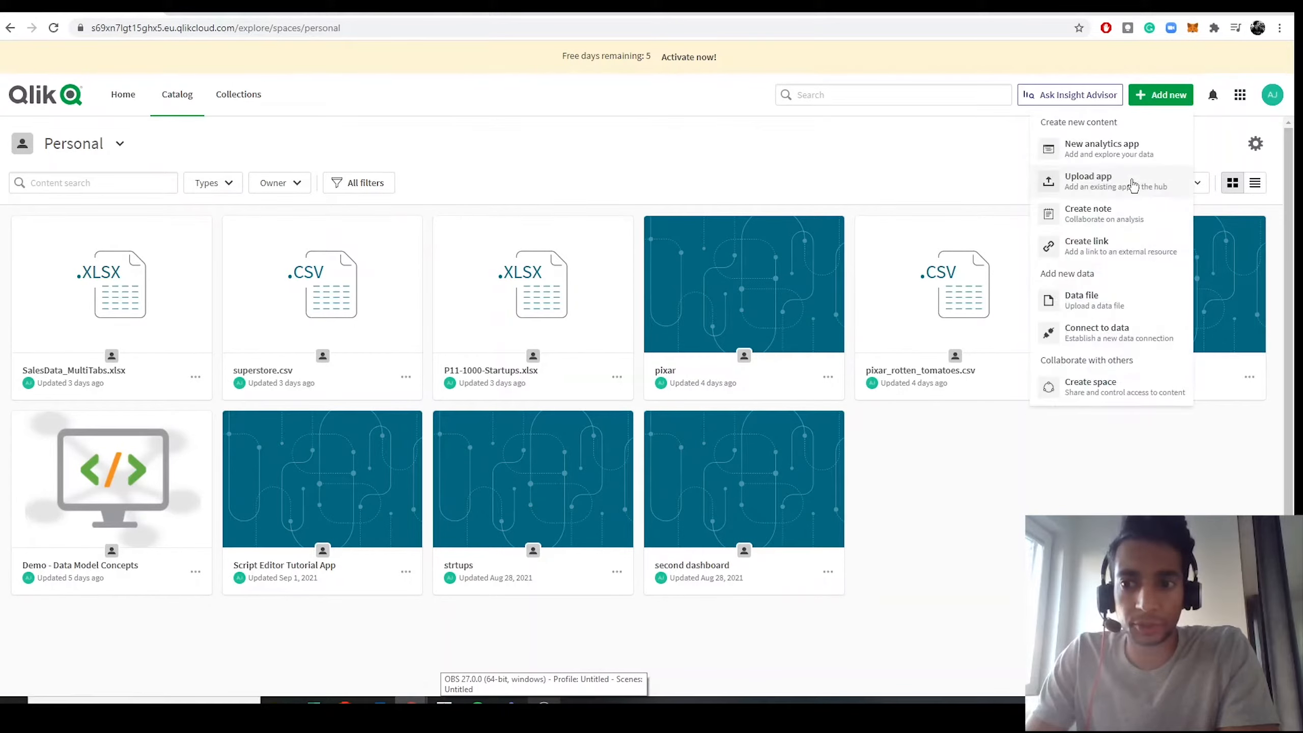
left_click(1090, 163)
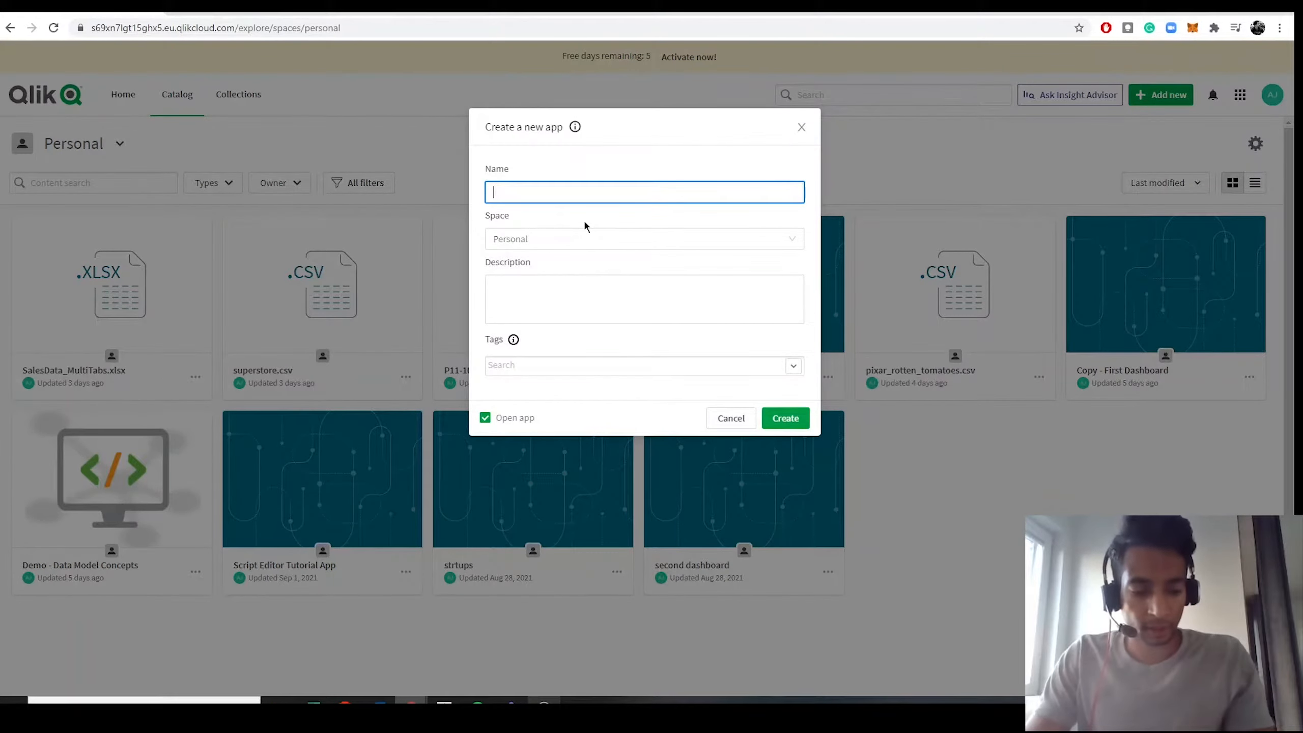
type("Pixar ")
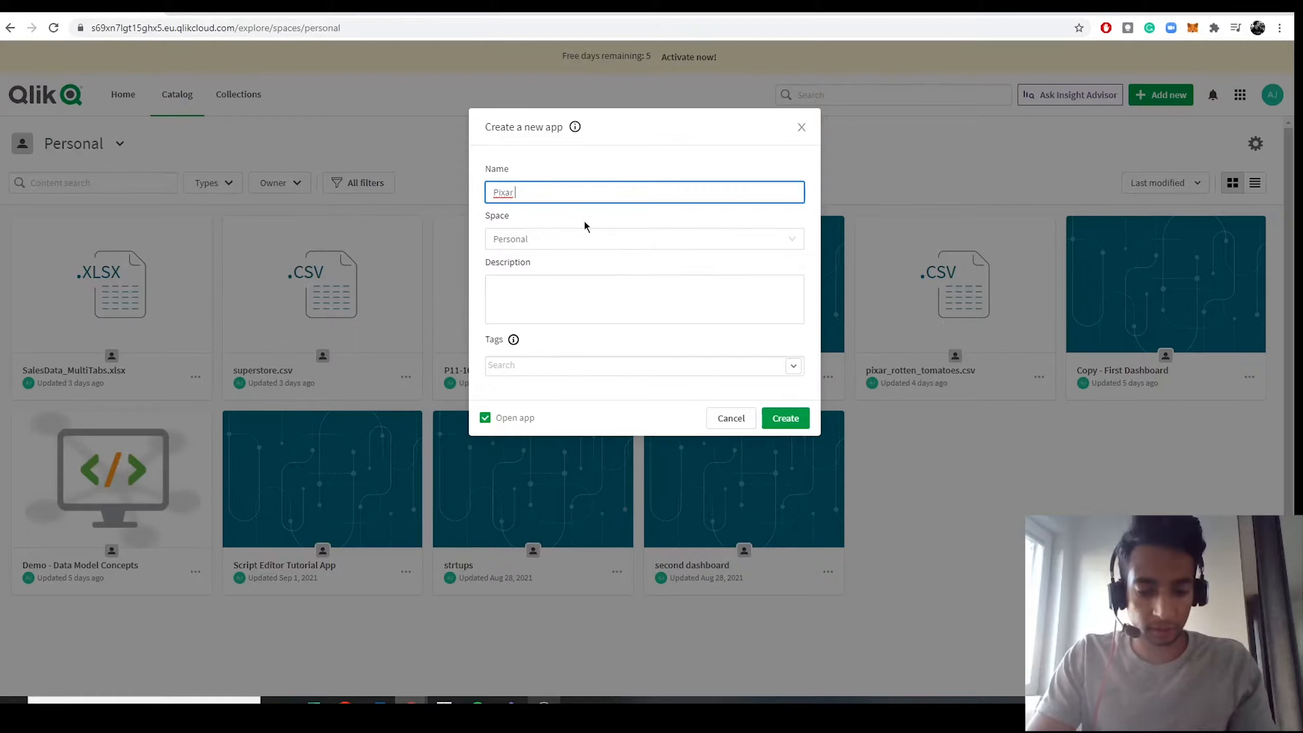
type("Movie selector")
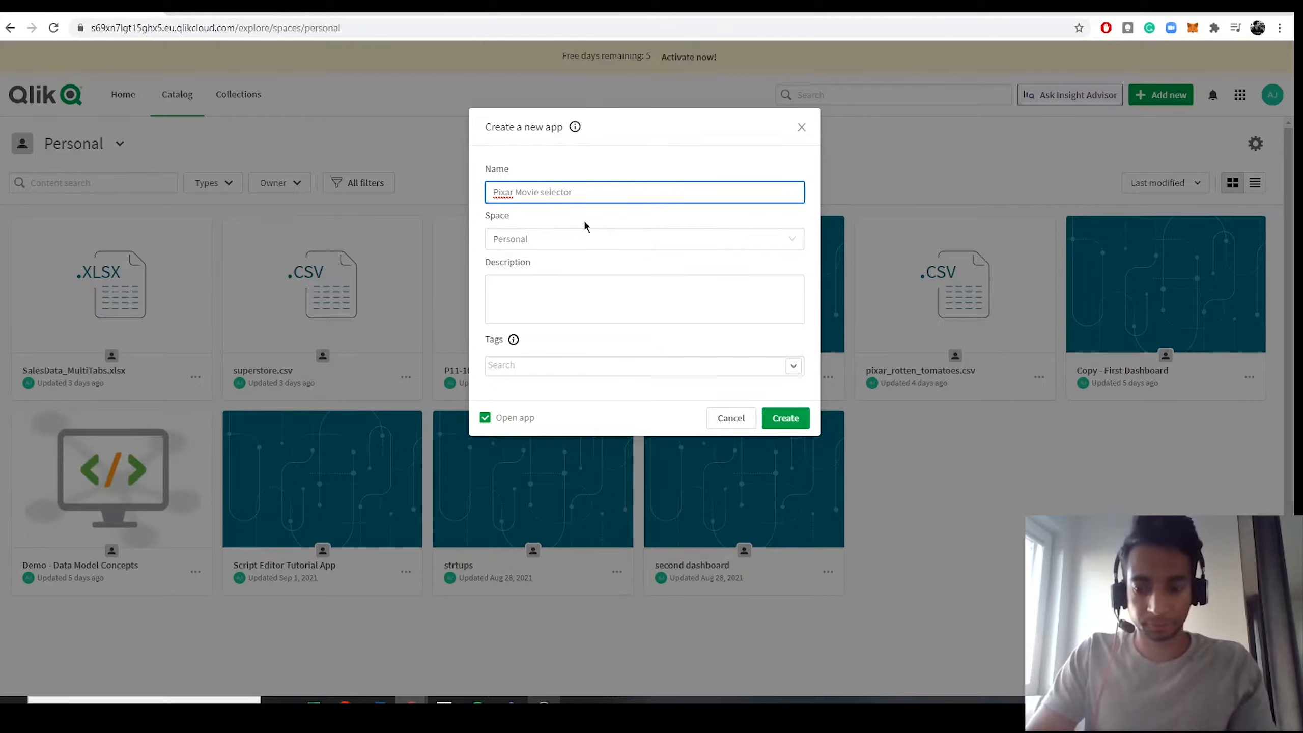
key("Return")
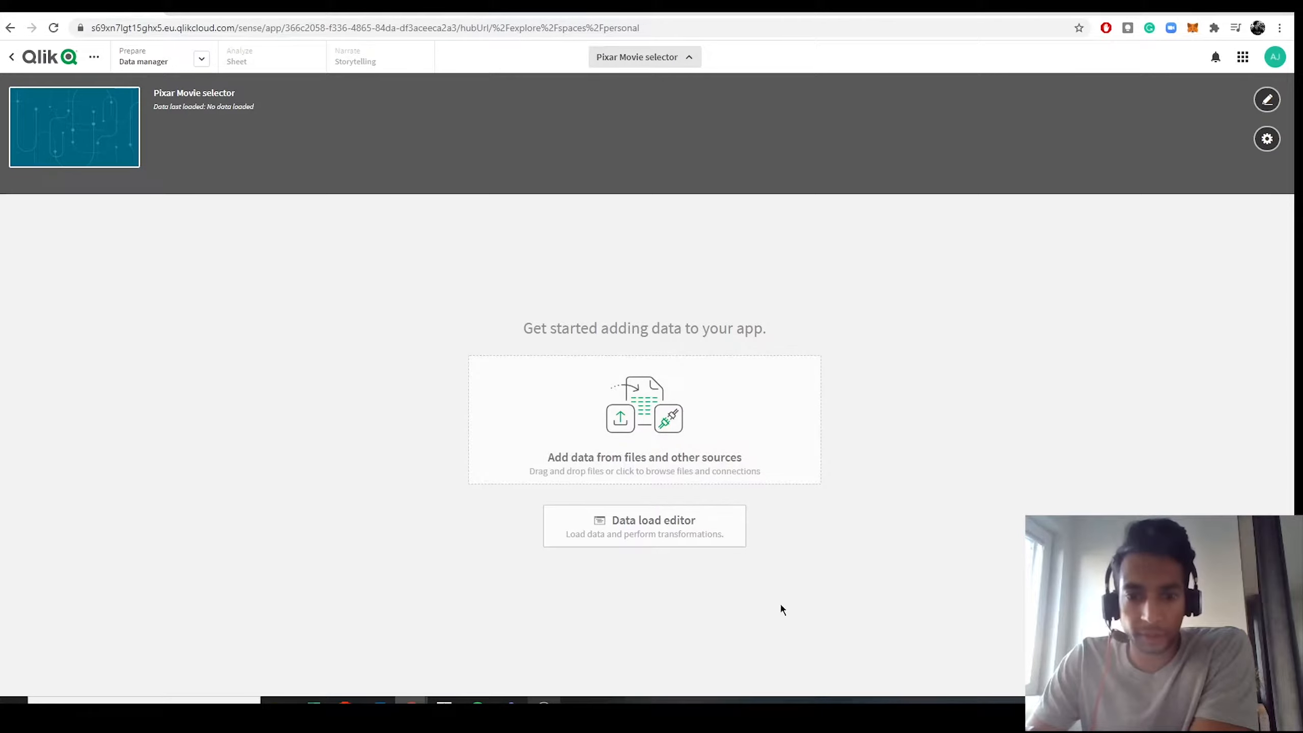
Open the data sources for the new app and browse the Downloads folder for a file to upload.
left_click(744, 452)
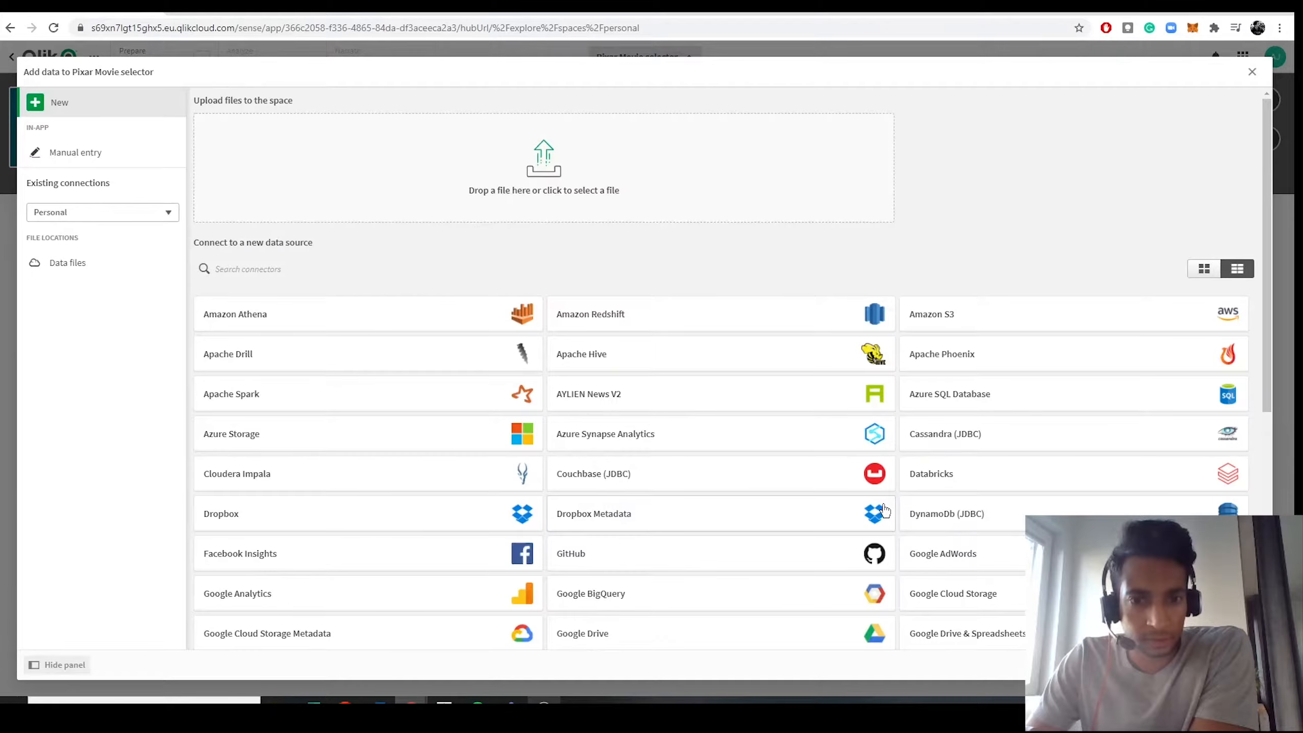
left_click(574, 187)
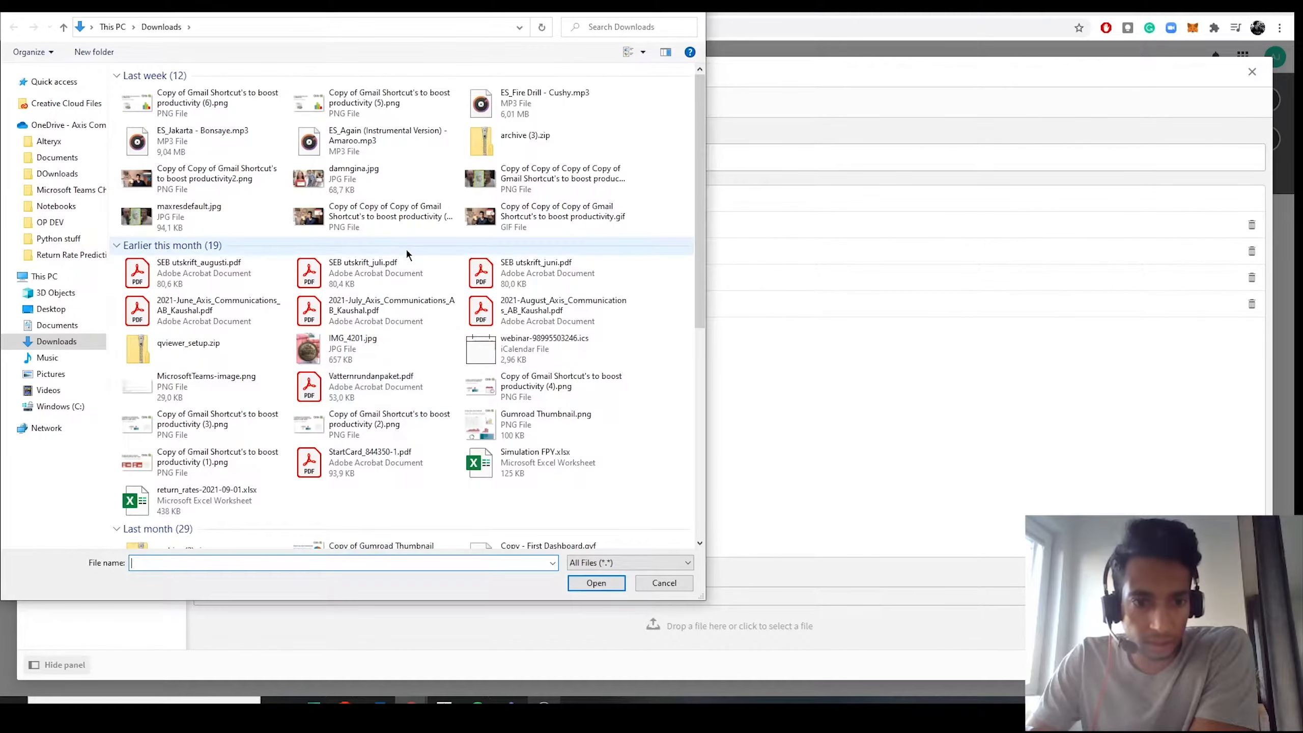
scroll(641, 491, "down", 2)
scroll(641, 492, "down", 5)
left_click(664, 583)
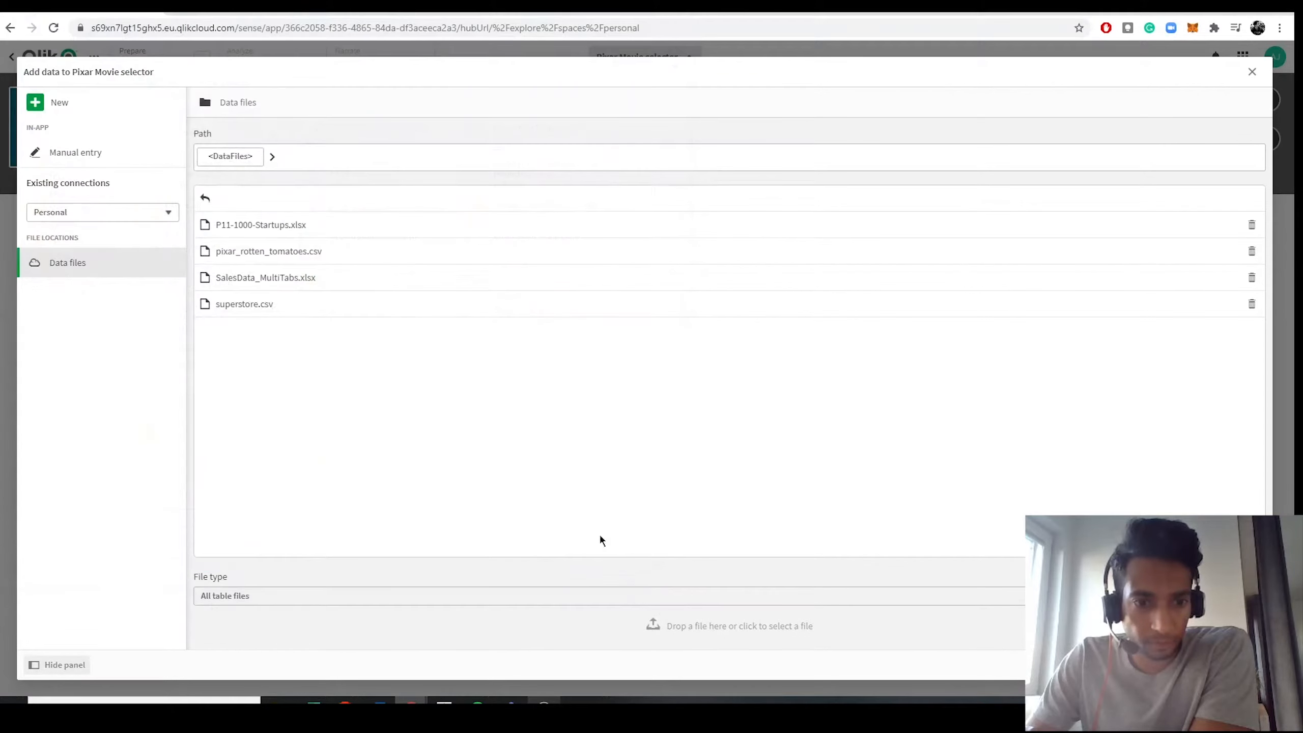
Load pixar_rotten_tomatoes.csv from the stored data files and open the new sheet for editing.
left_click(256, 251)
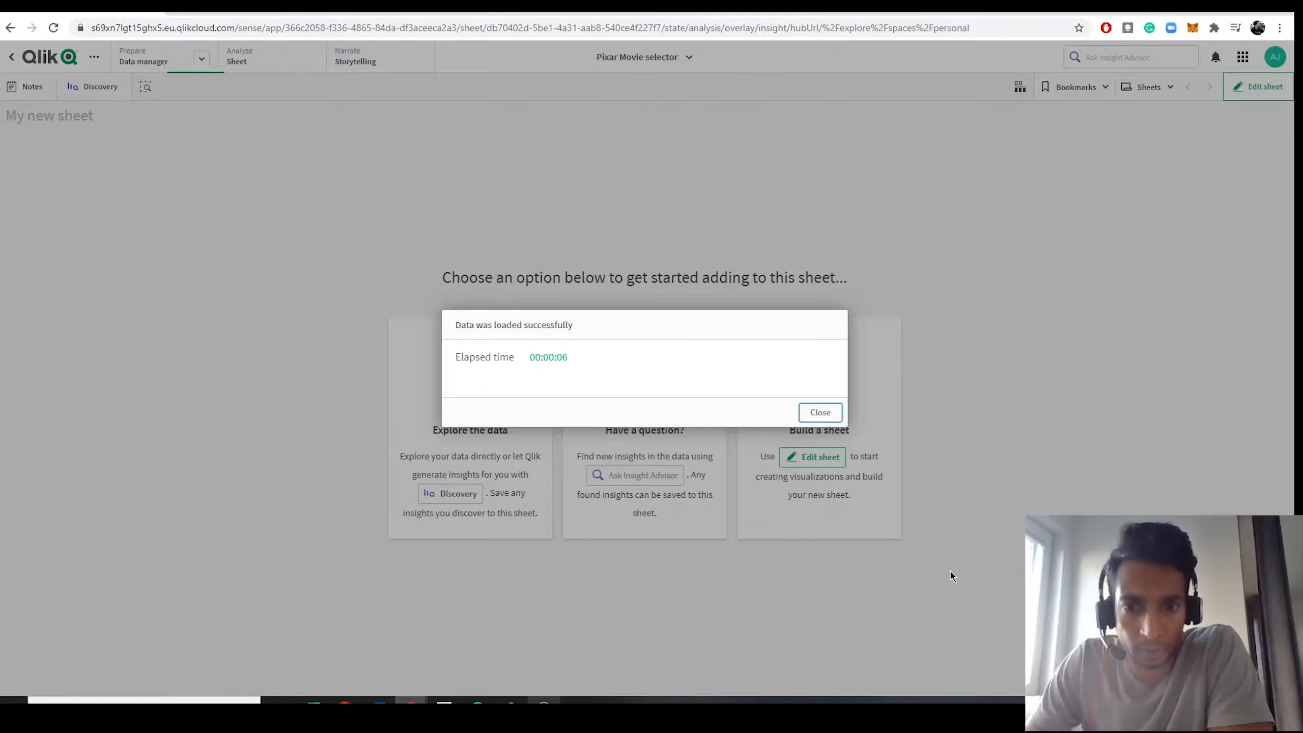
left_click(823, 413)
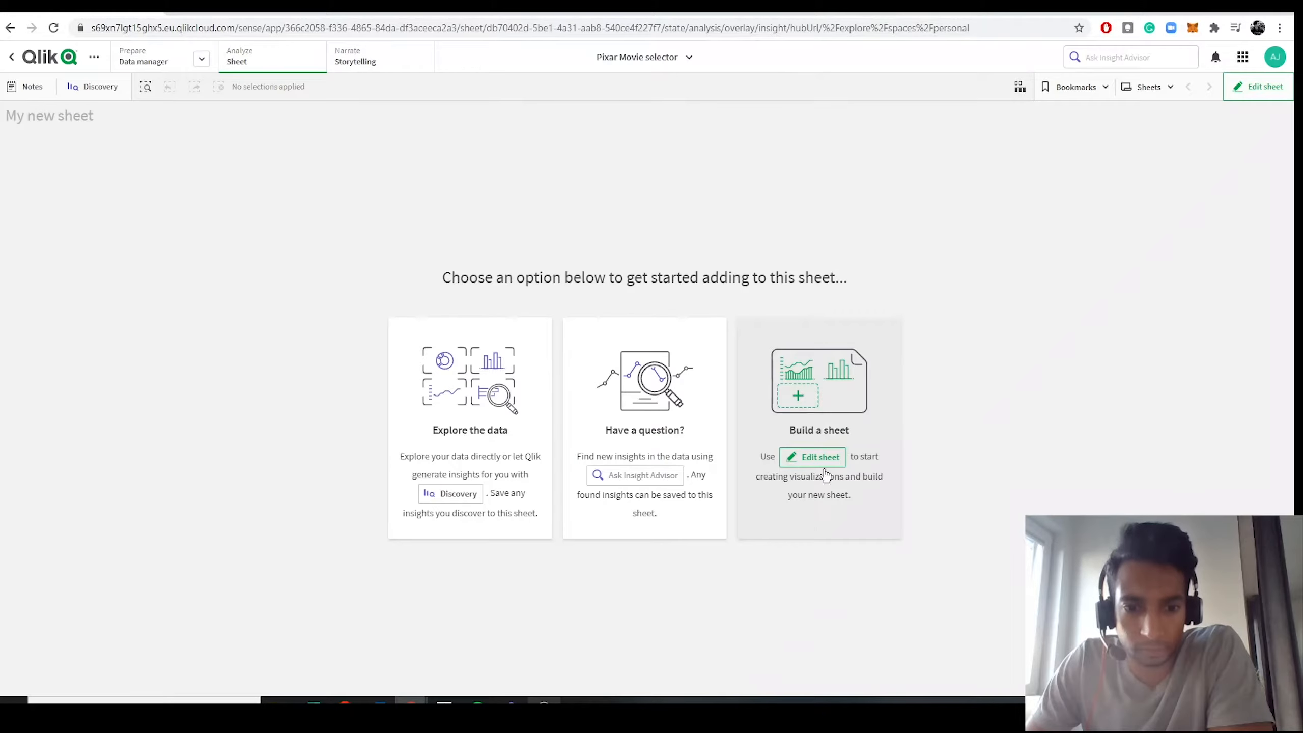
left_click(815, 371)
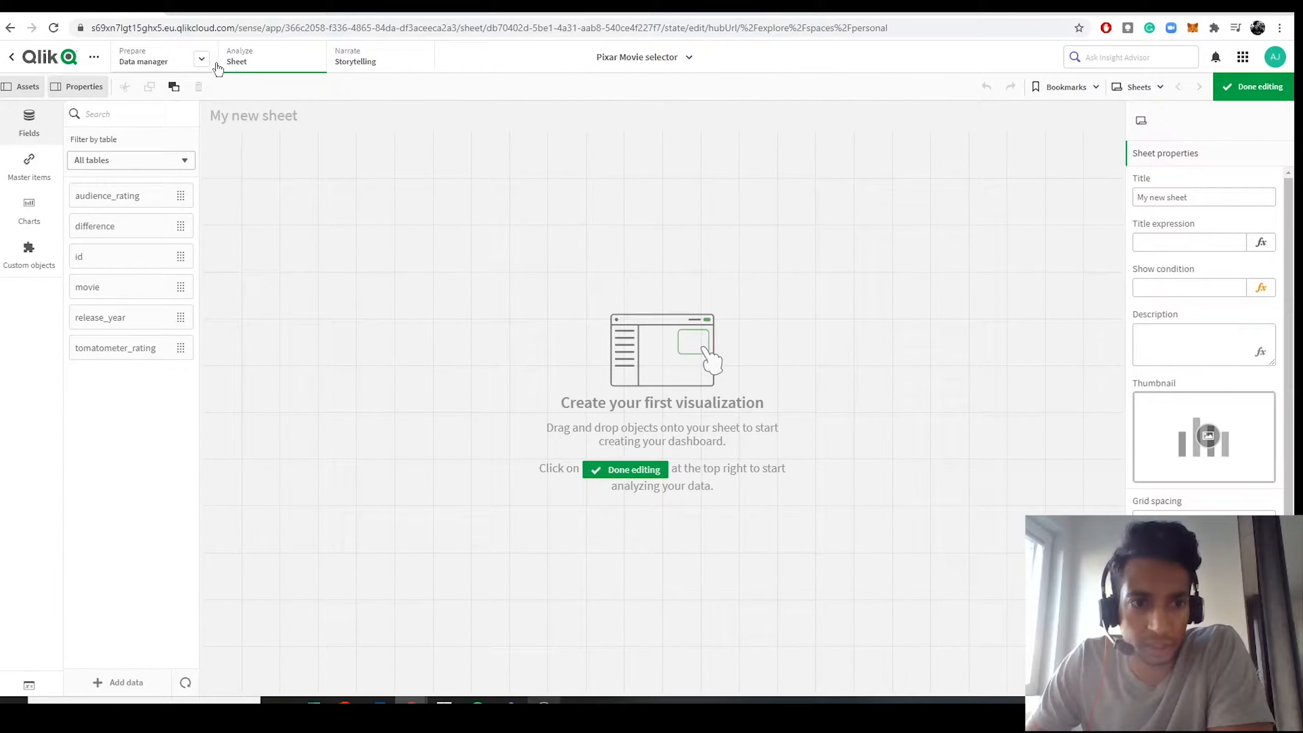
Open the data model viewer in a separate tab and preview the records of the pixar_rotten_tomatoes table.
left_click(201, 59)
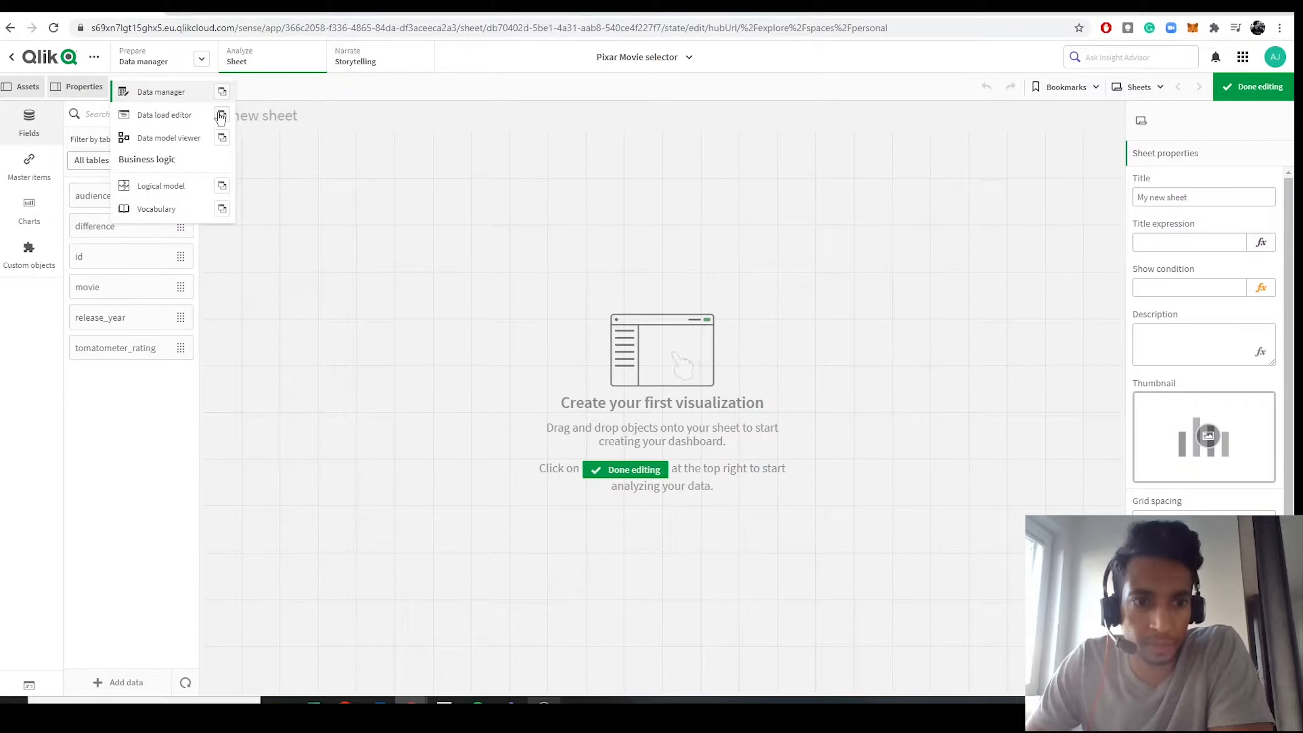
left_click(222, 137)
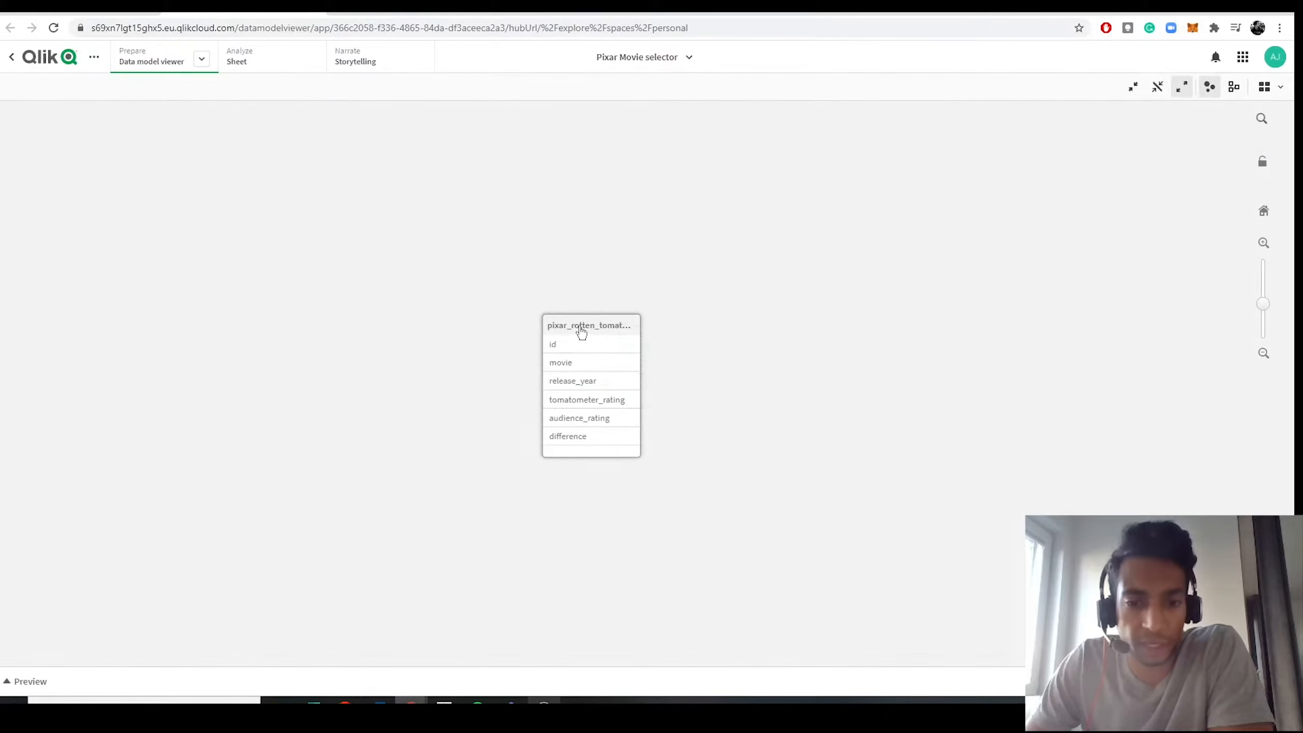
left_click(581, 328)
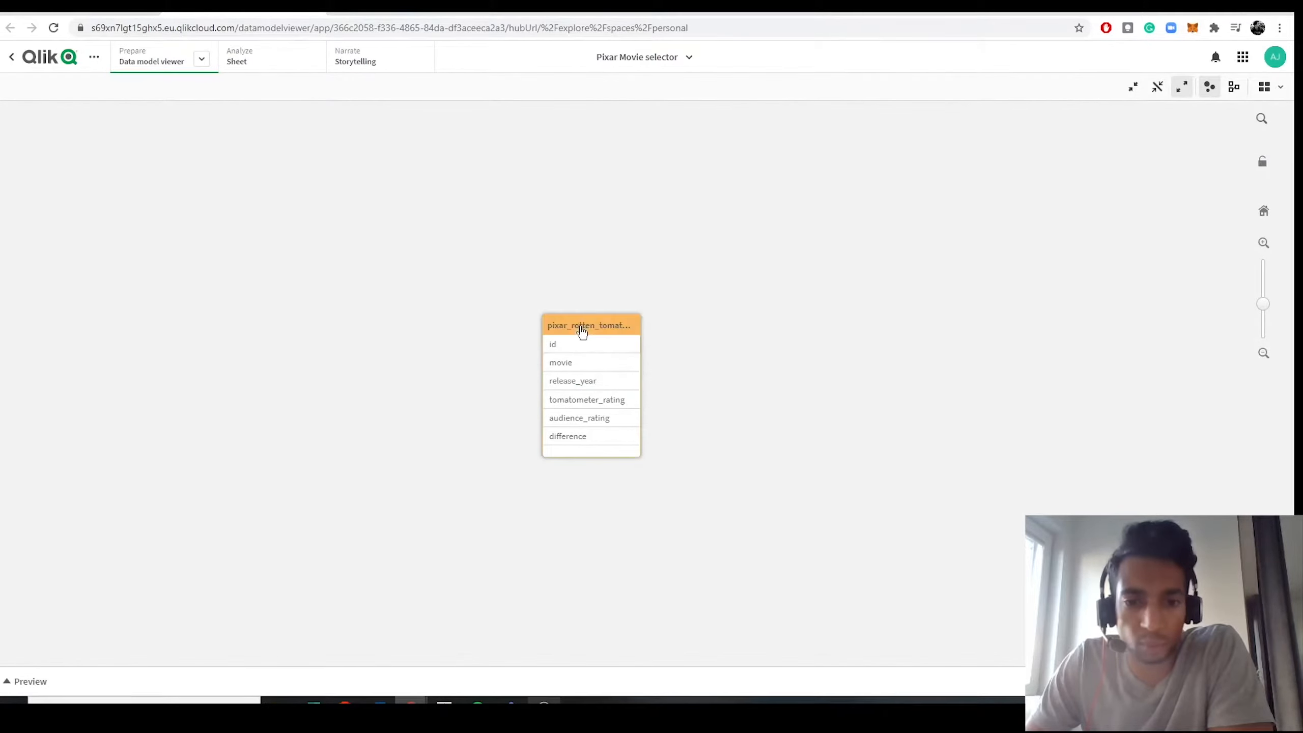
left_click_drag(586, 329, 590, 229)
left_click(417, 685)
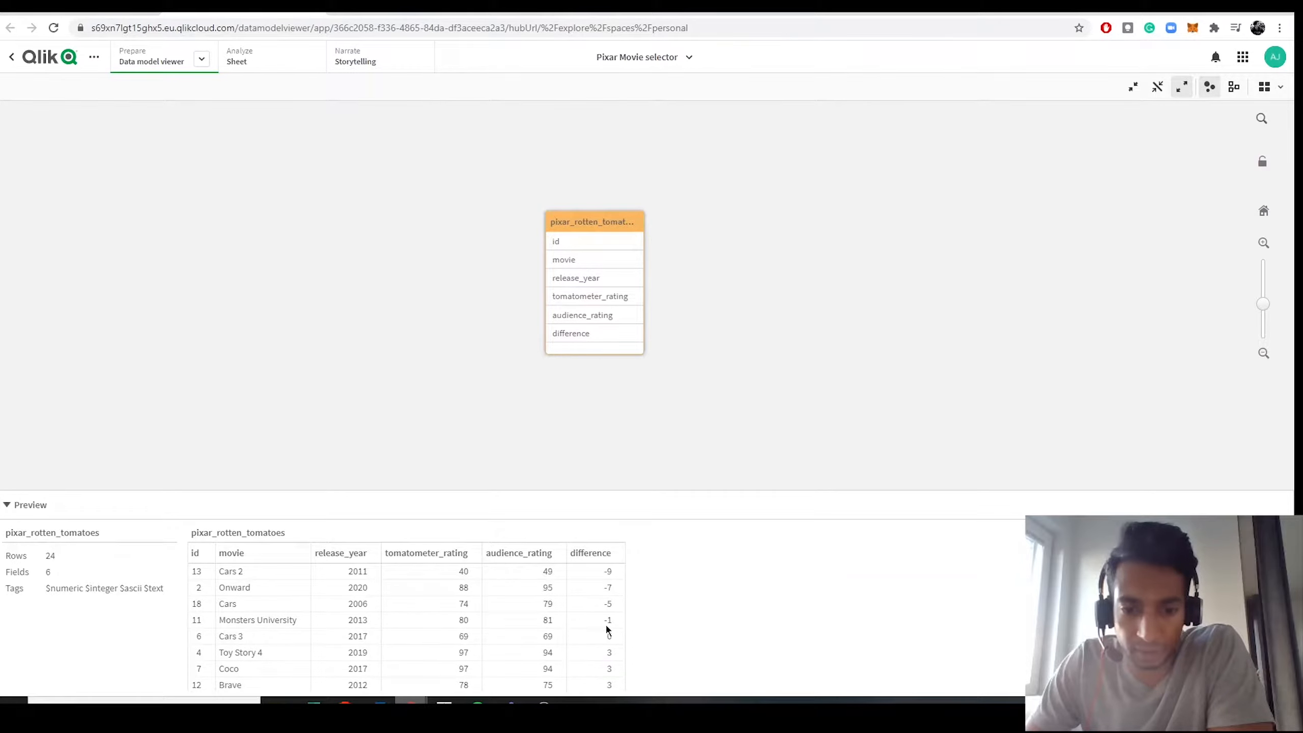
scroll(581, 613, "down", 5)
scroll(580, 614, "up", 3)
scroll(541, 616, "up", 2)
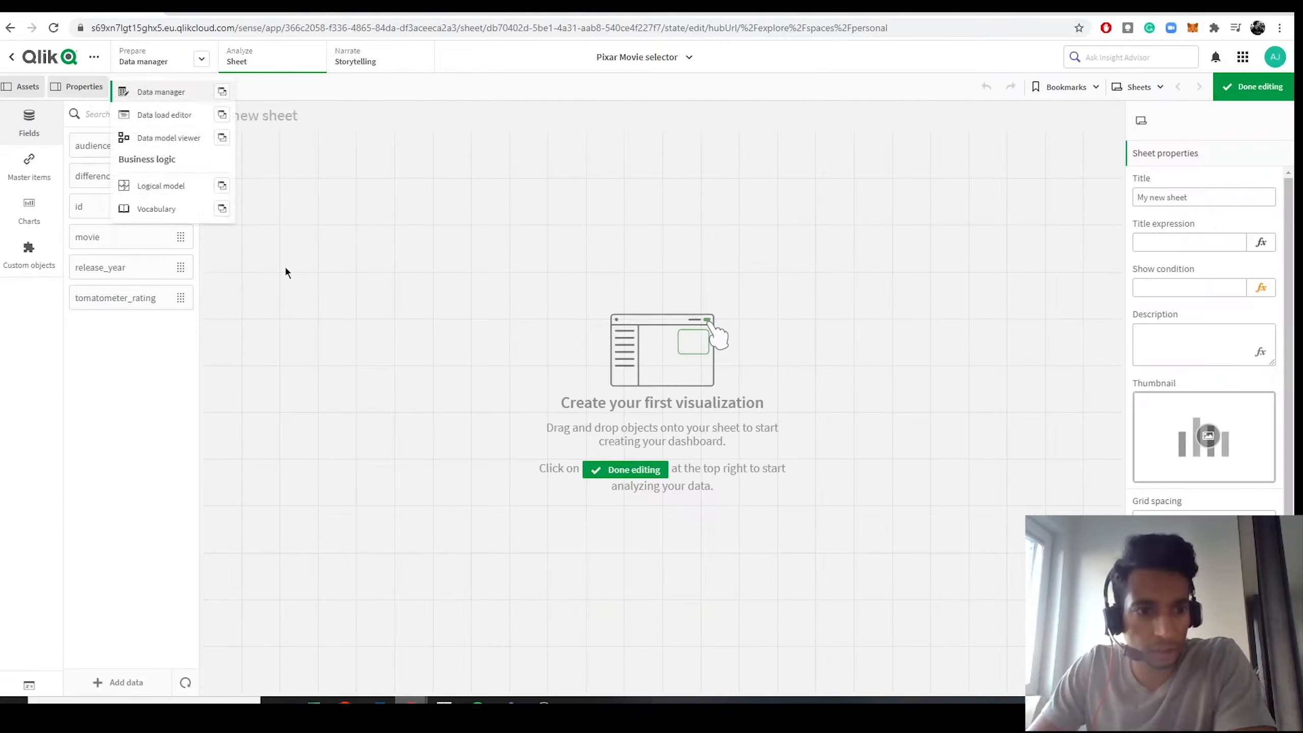
Return to the sheet and add a table chart with movie as its dimension column.
left_click(285, 272)
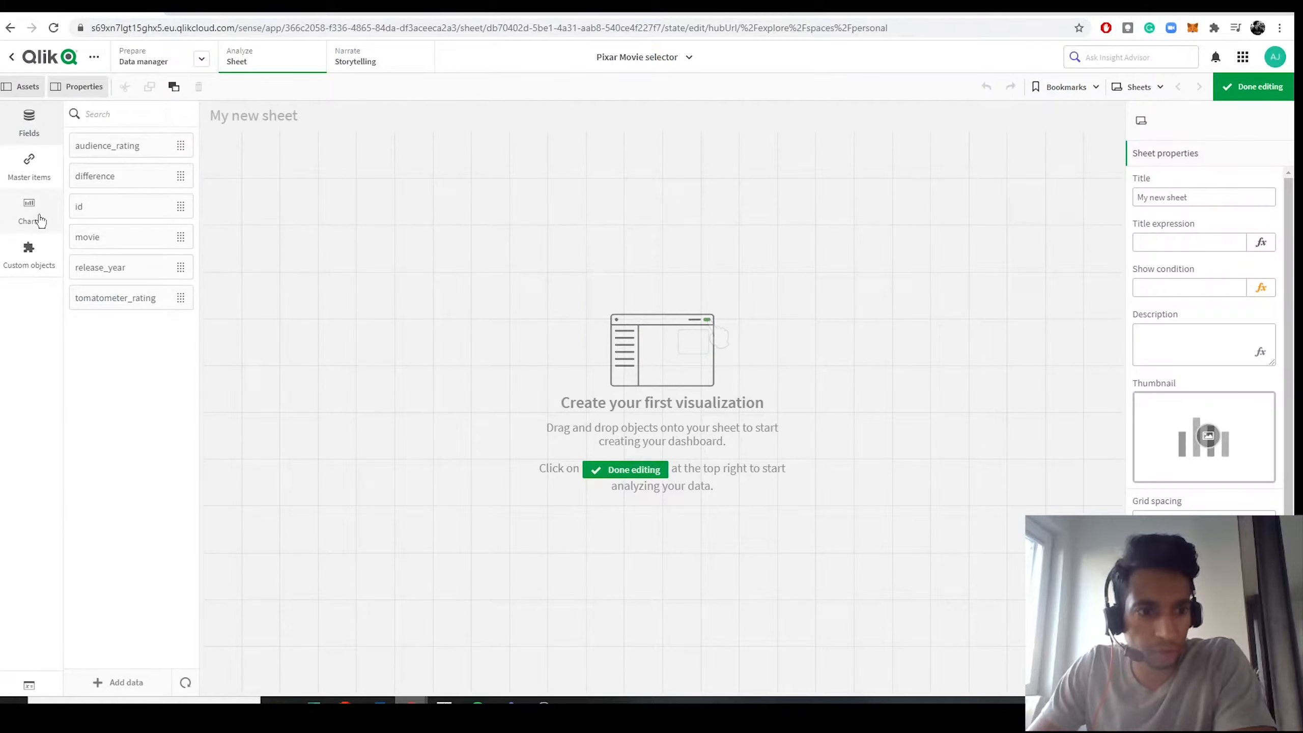
left_click(29, 211)
scroll(114, 652, "down", 3)
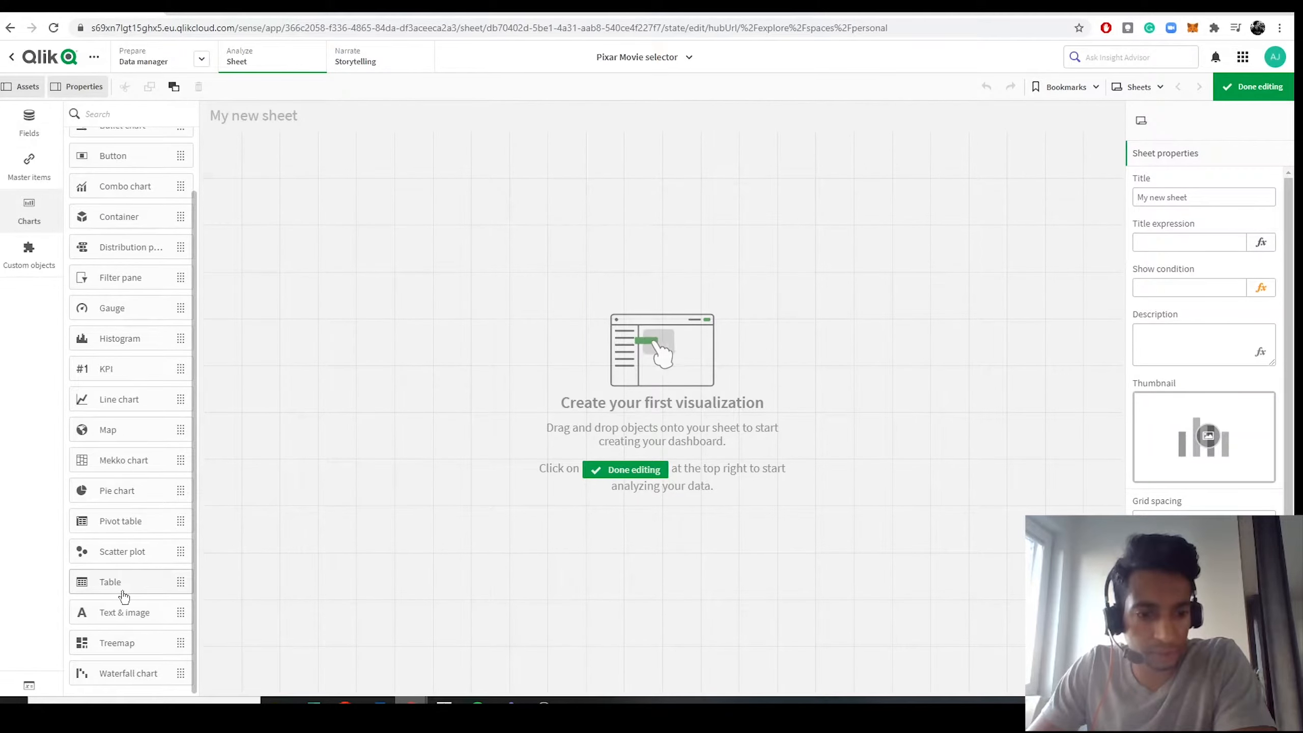
left_click_drag(121, 589, 478, 533)
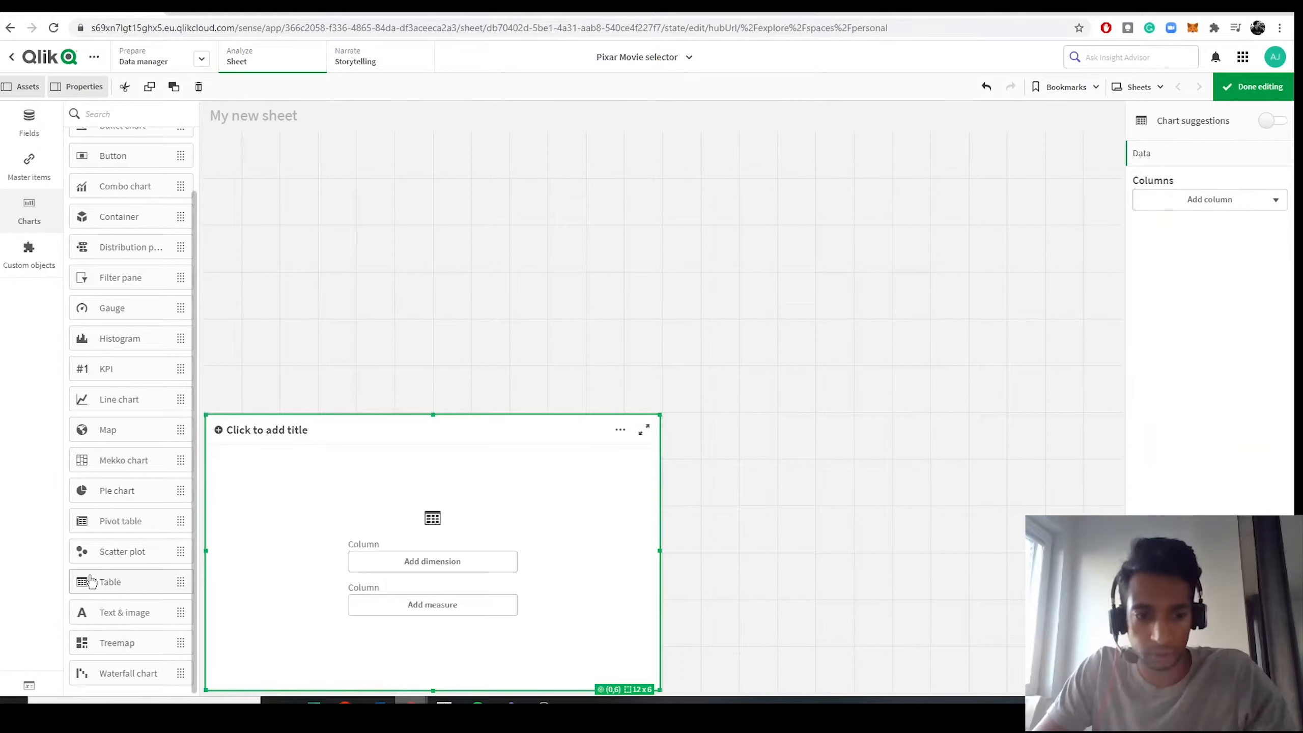
left_click(444, 571)
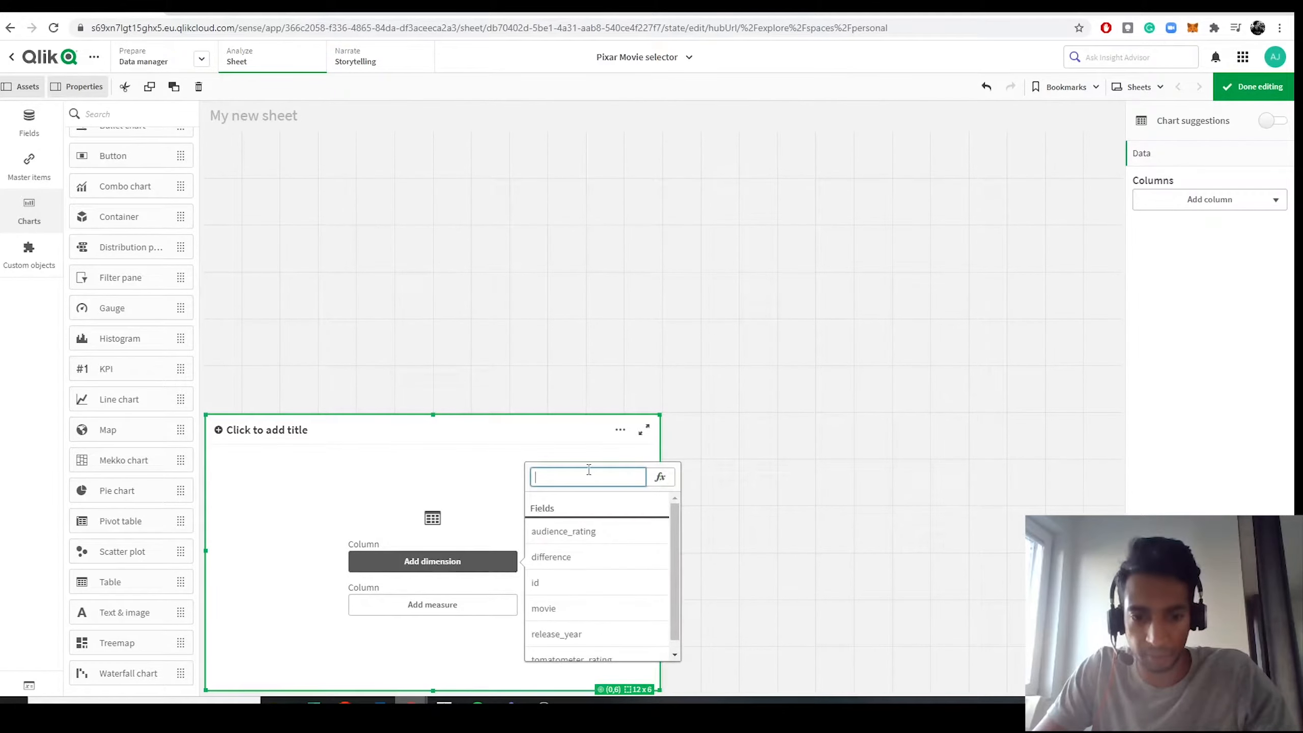
left_click(587, 591)
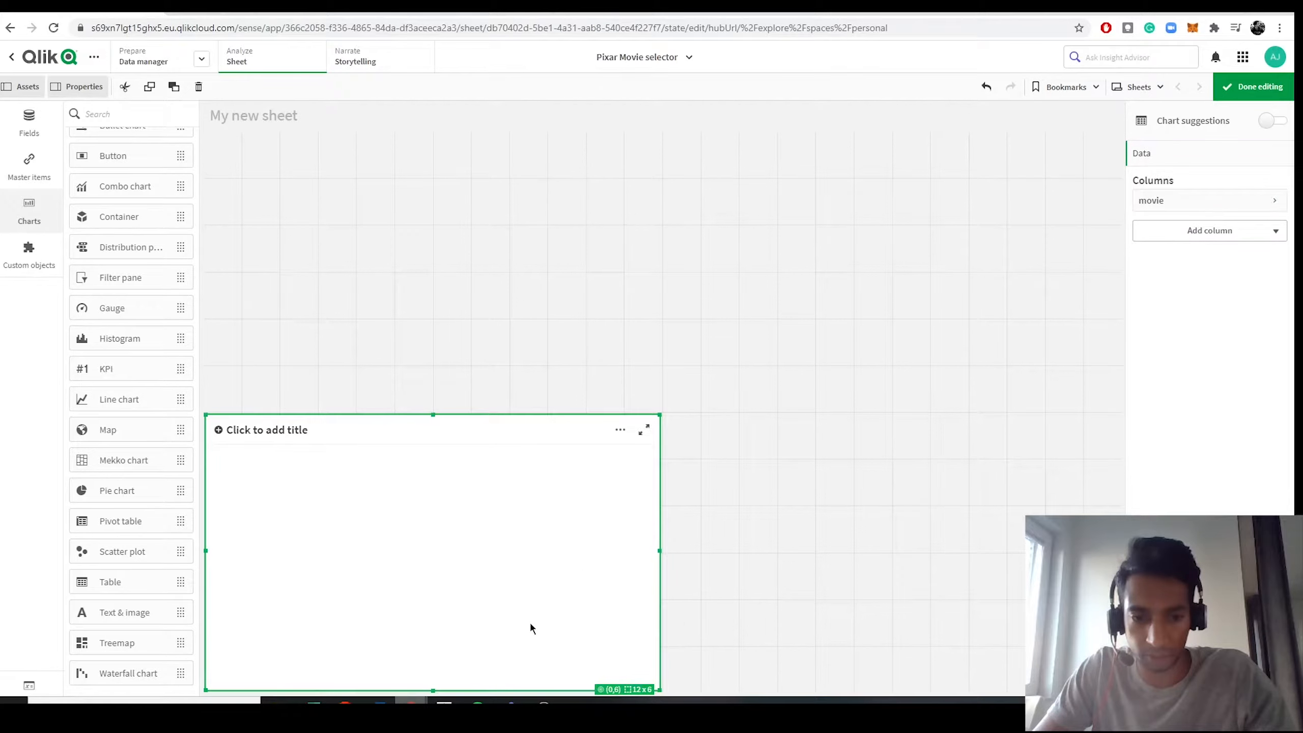
left_click(1210, 230)
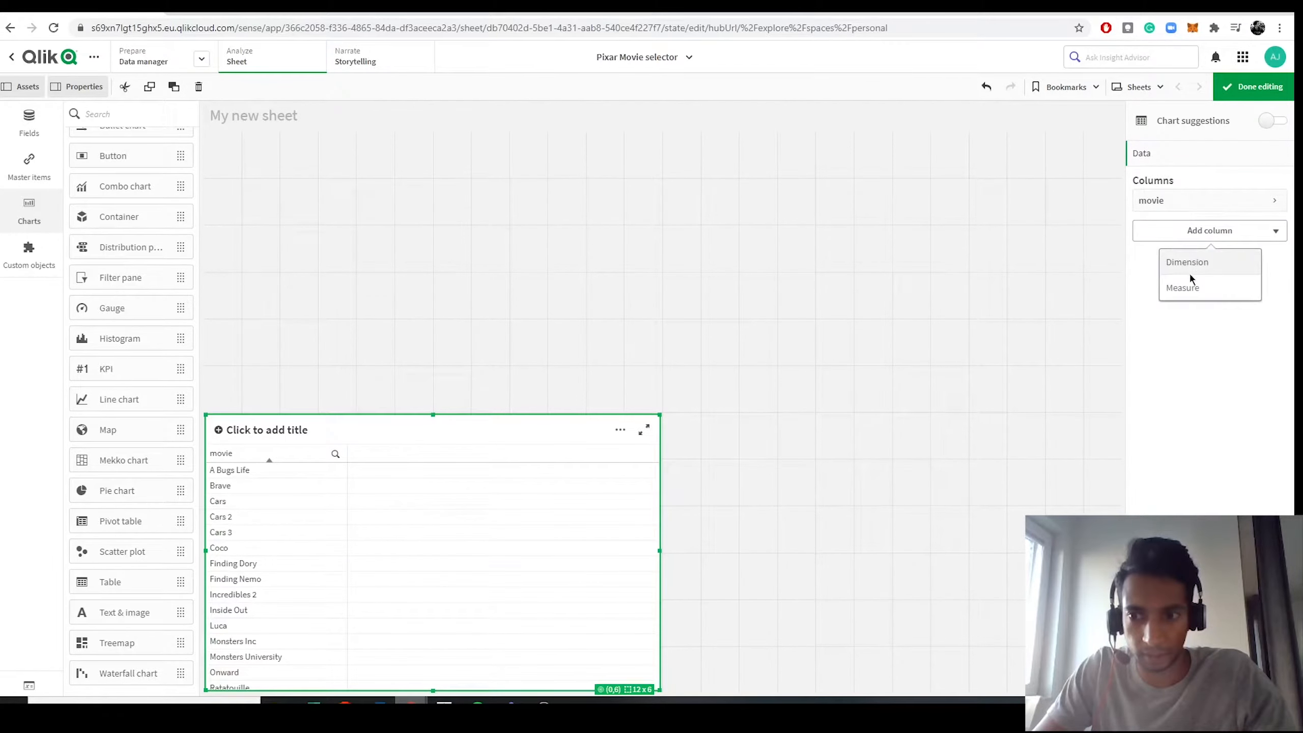
left_click(1189, 283)
scroll(1172, 405, "down", 1)
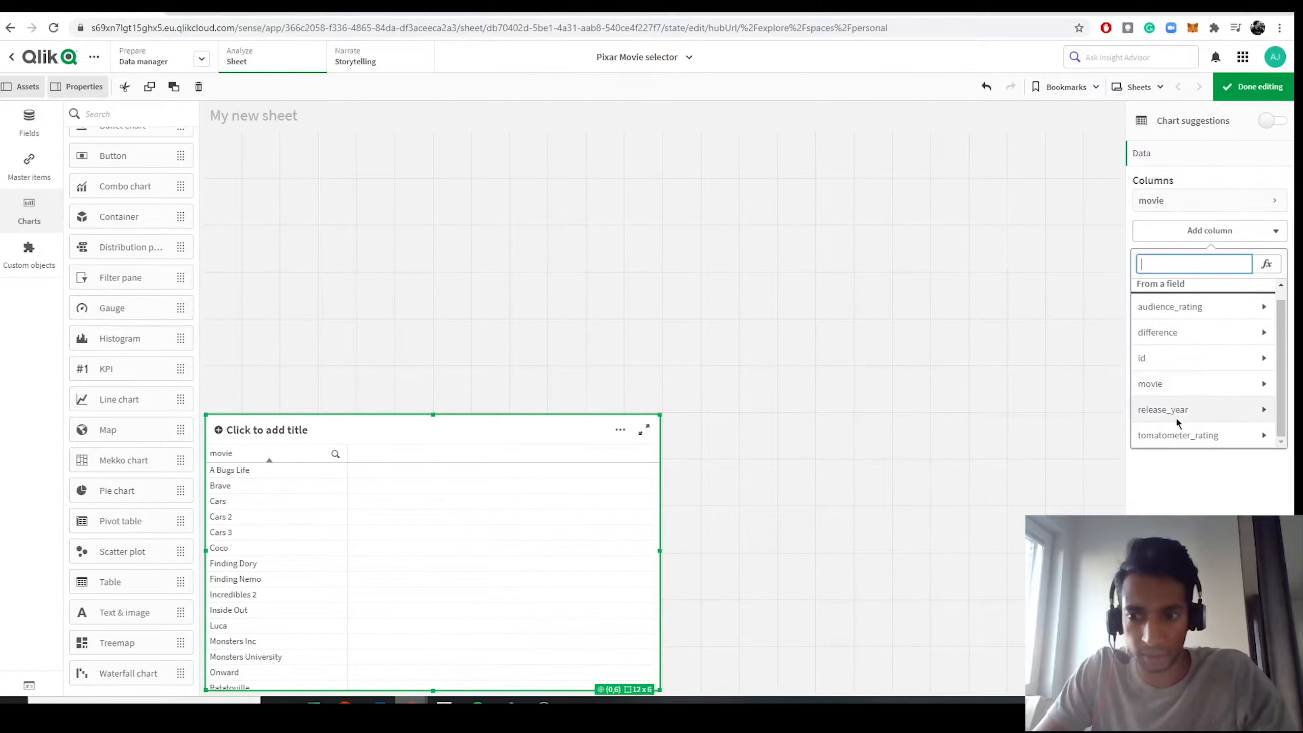
left_click(1175, 439)
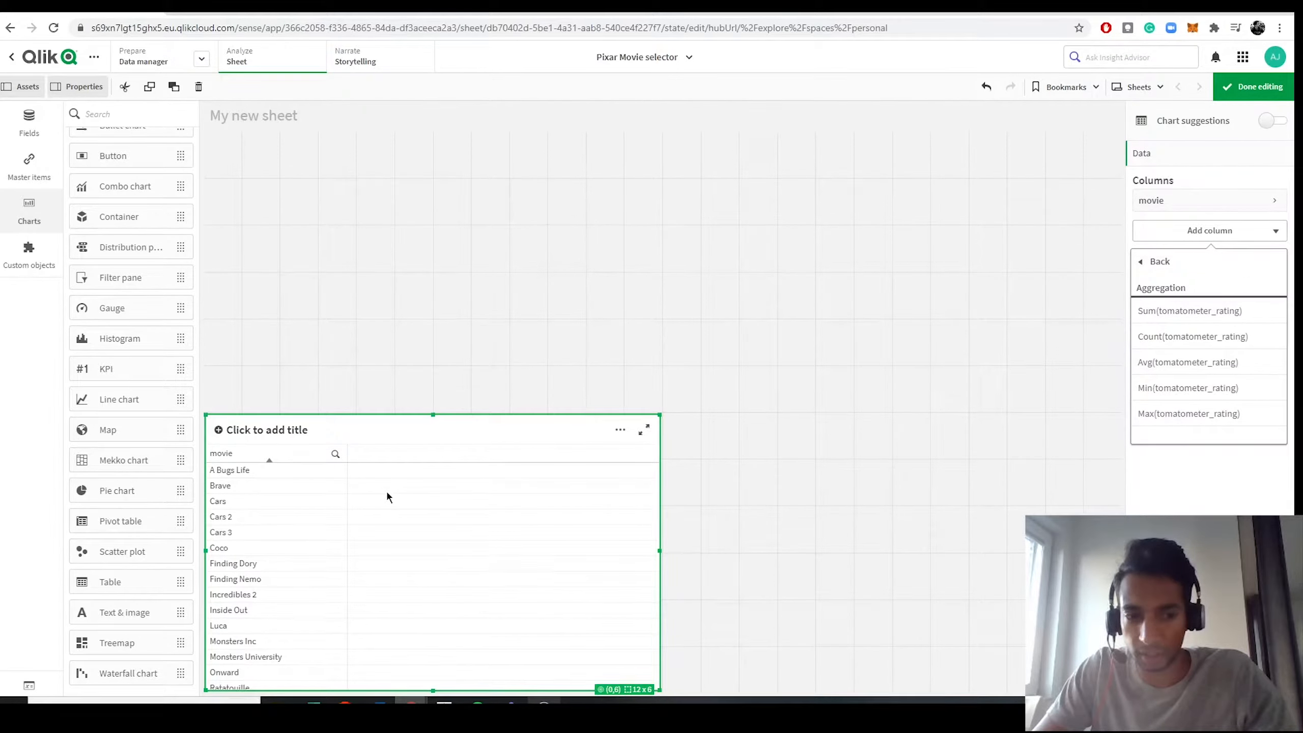
left_click(1192, 230)
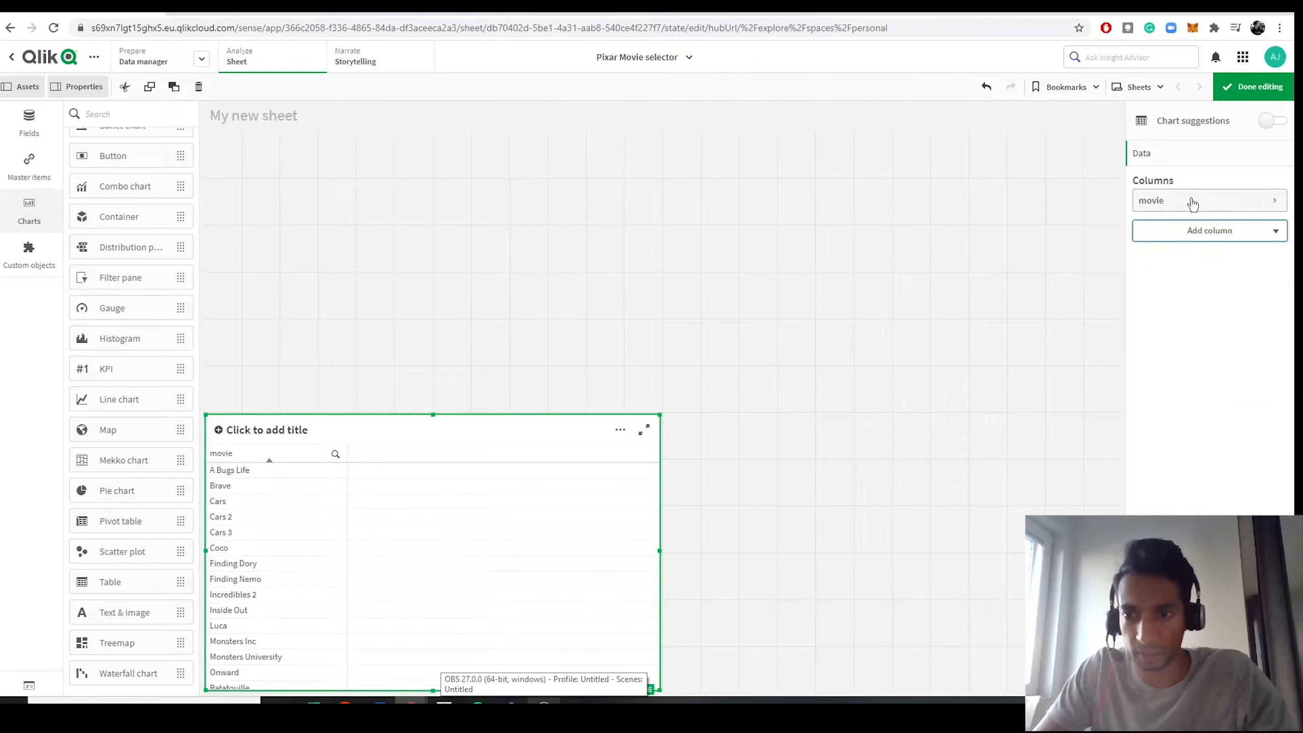
left_click(1193, 201)
left_click(1164, 286)
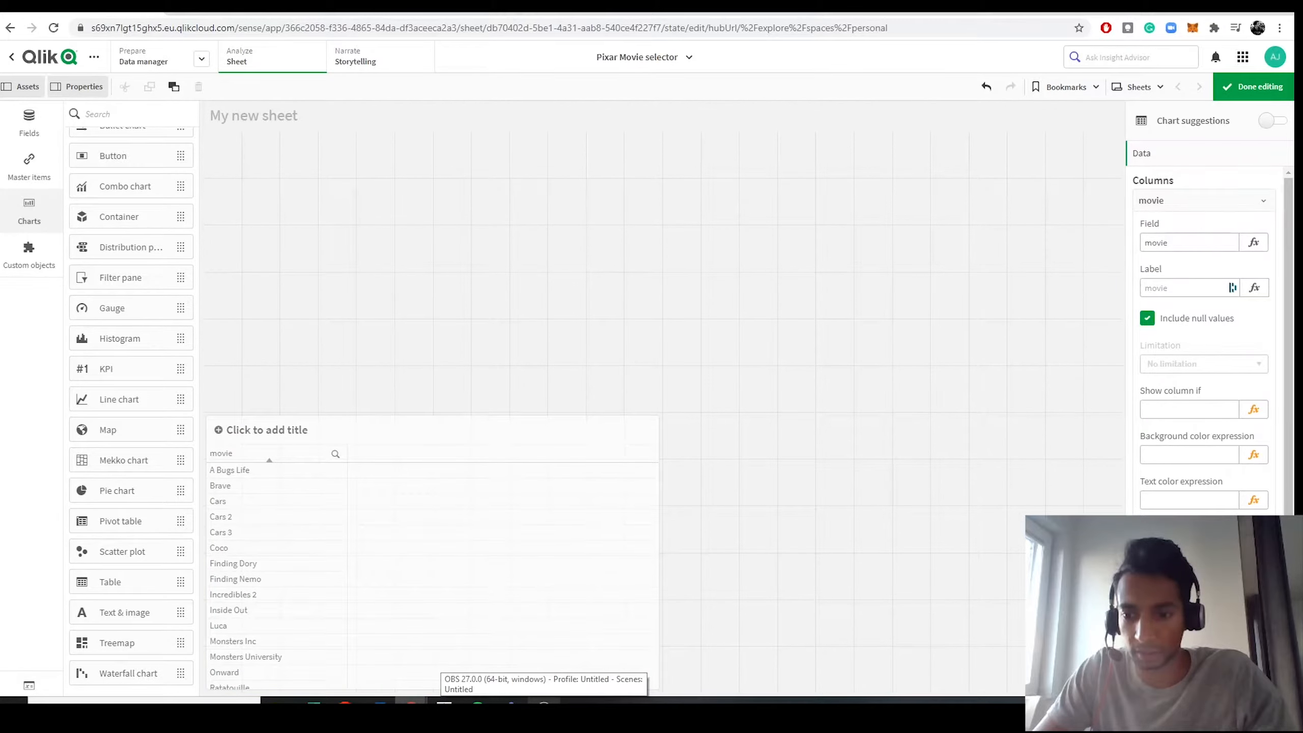
left_click(1040, 492)
left_click(507, 440)
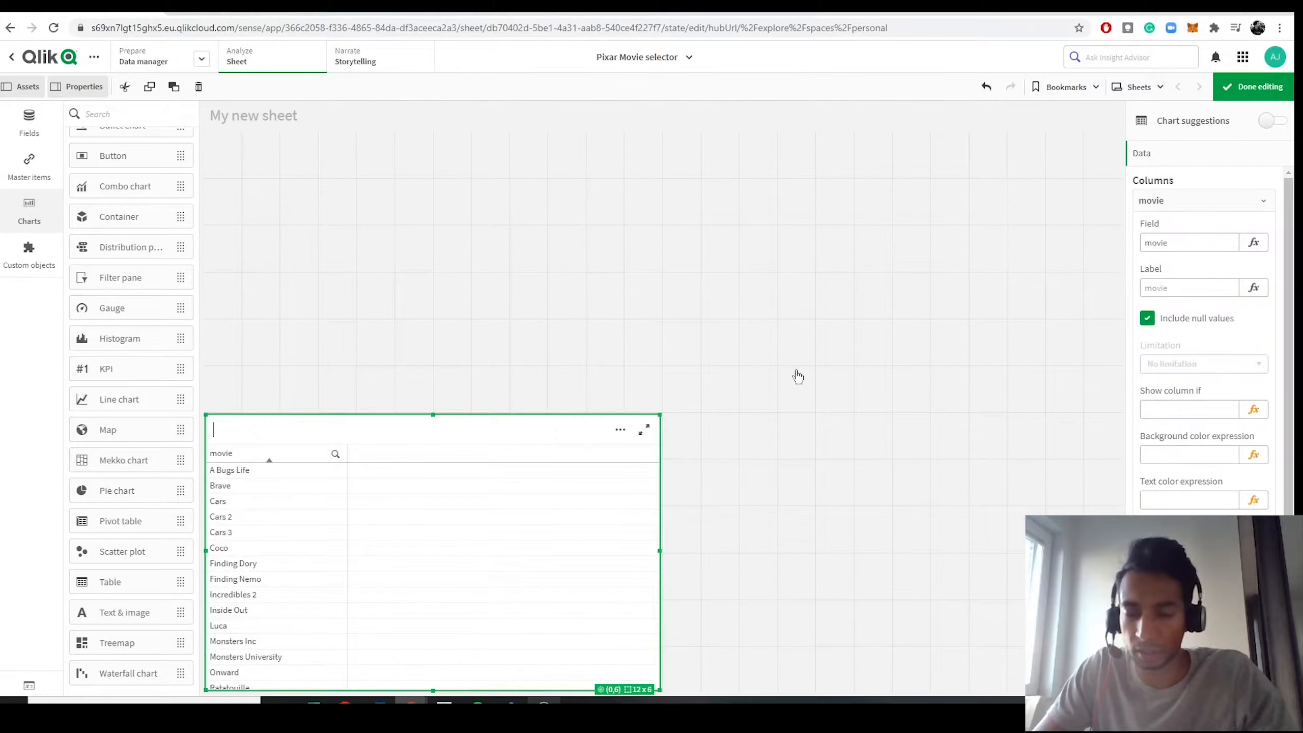
left_click(1214, 203)
Add tomatometer_rating to the movie table as a dimension column.
left_click(1212, 226)
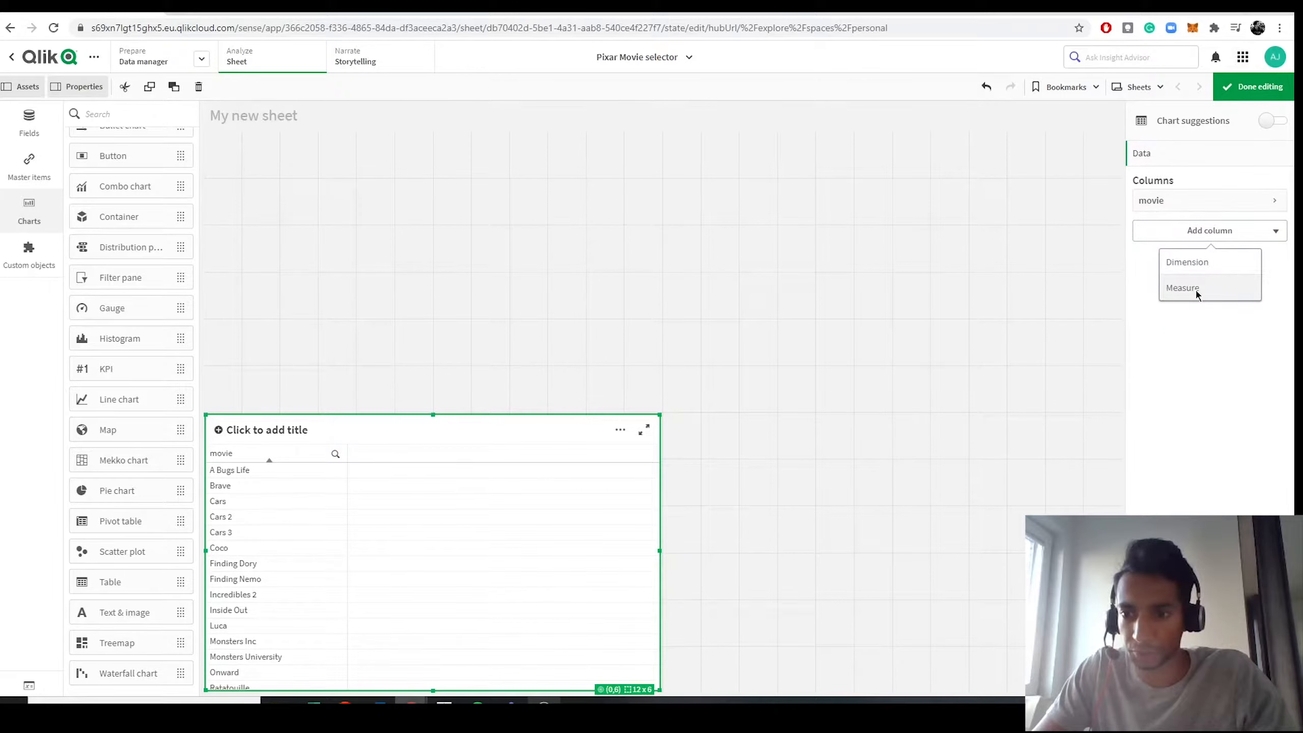
left_click(1191, 258)
scroll(1187, 386, "down", 1)
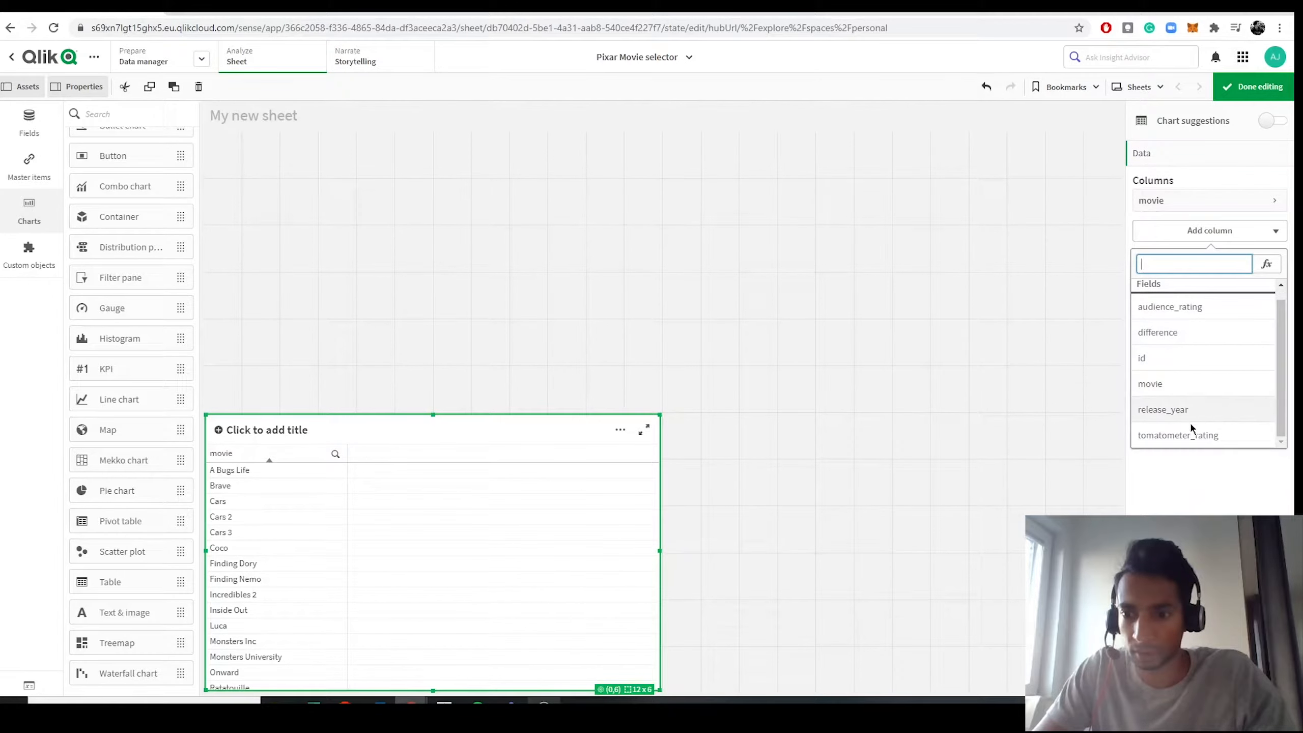
left_click(1190, 434)
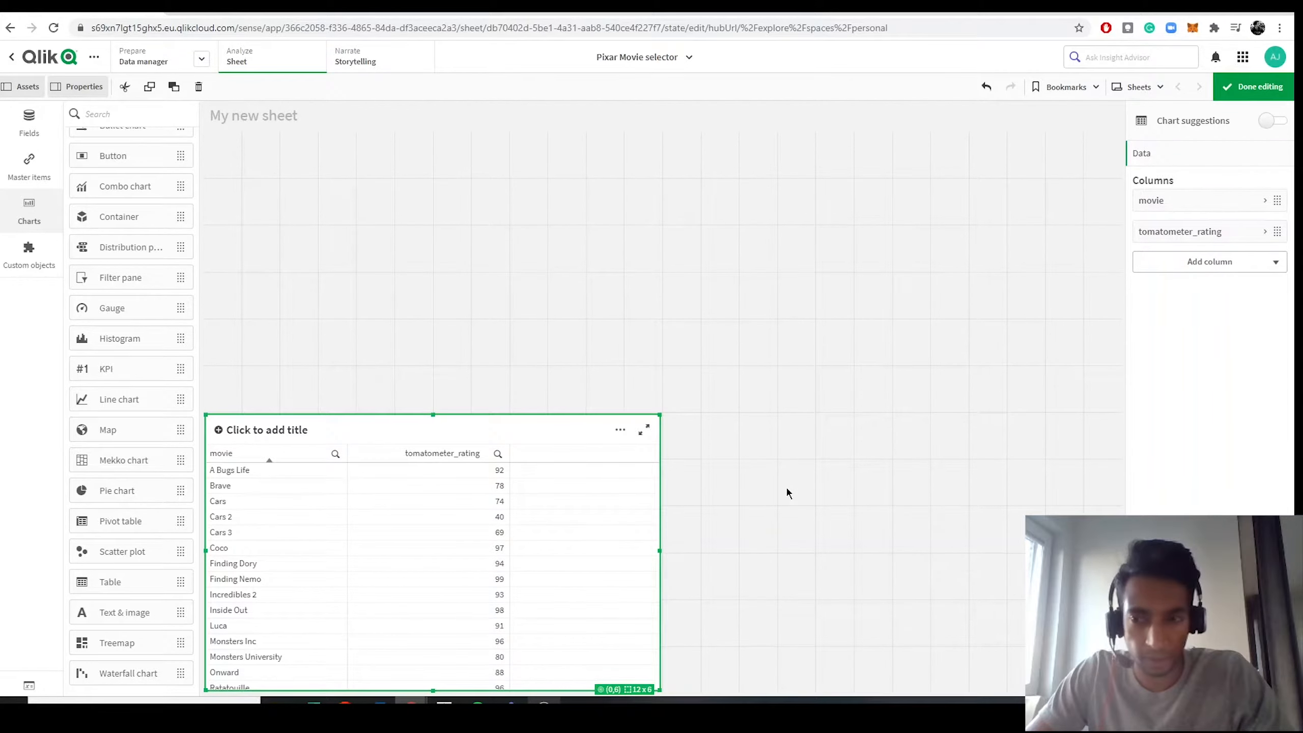
Add release_year to the movie table as a third dimension column.
left_click(1158, 261)
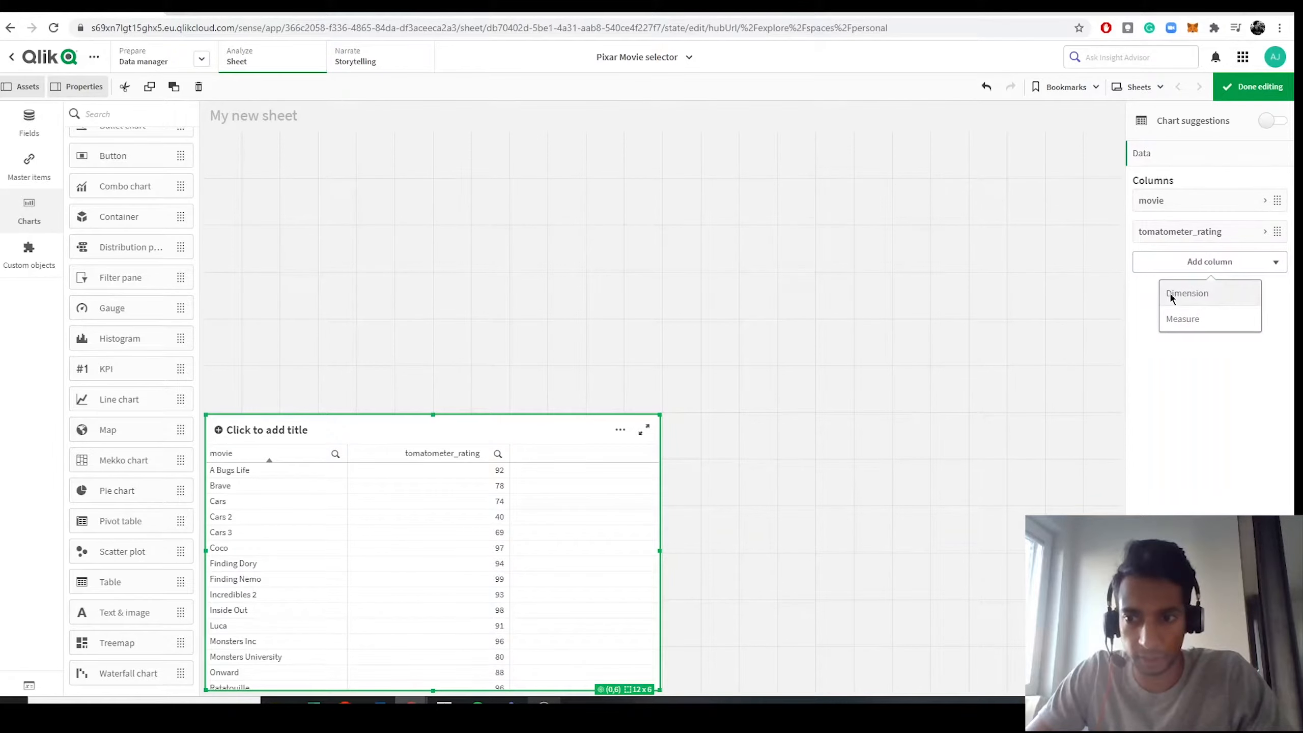
left_click(1171, 295)
type("re")
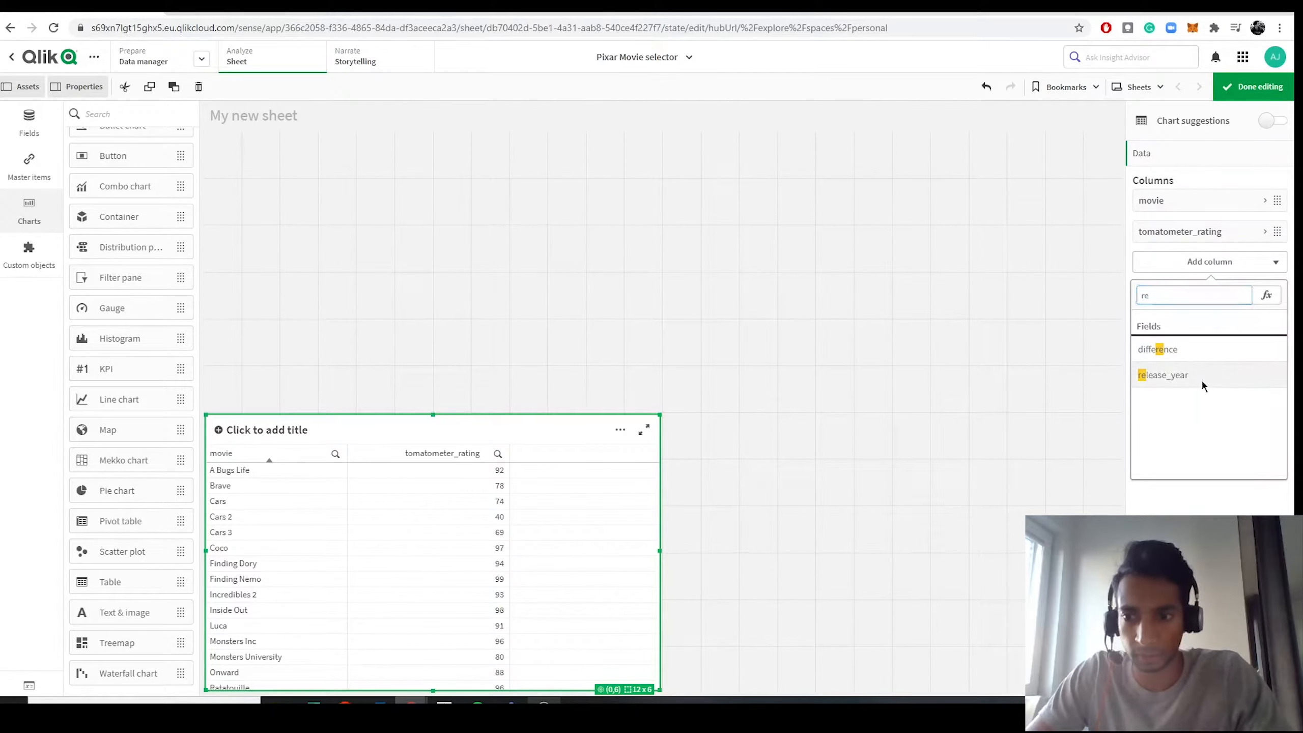
left_click(1201, 379)
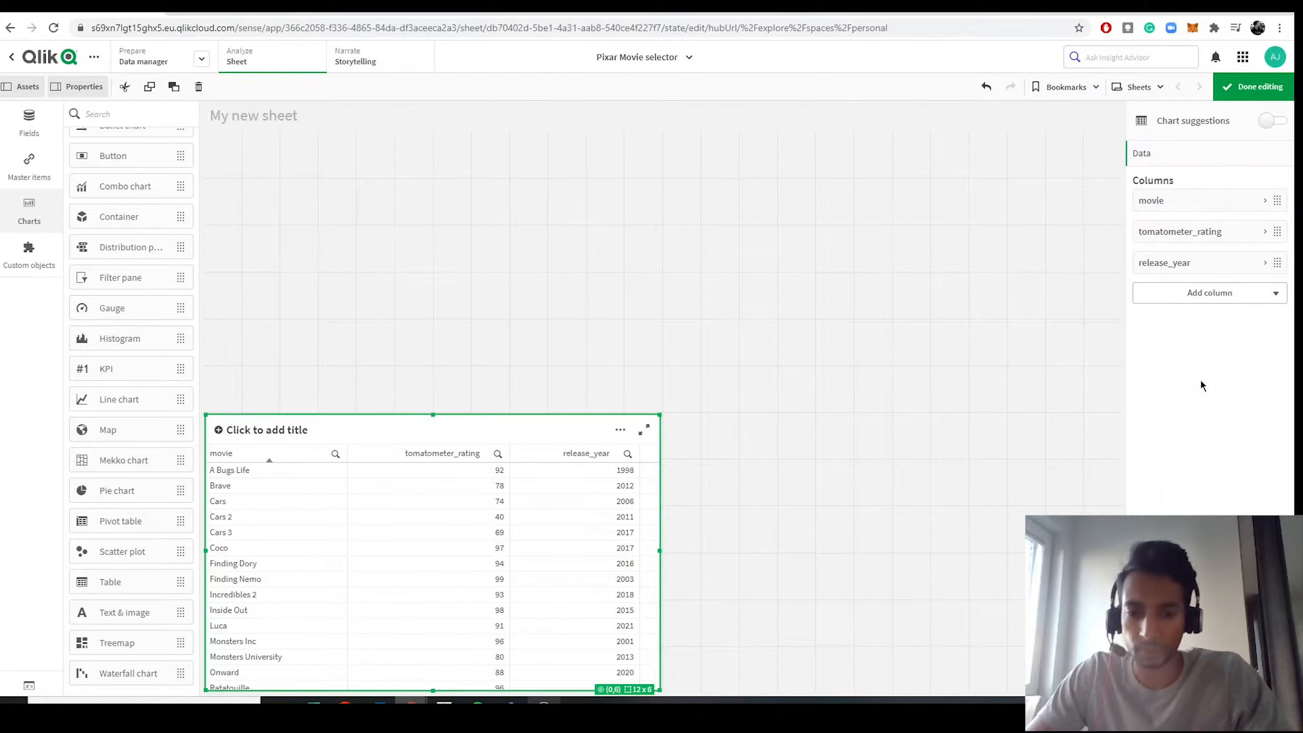
left_click(776, 505)
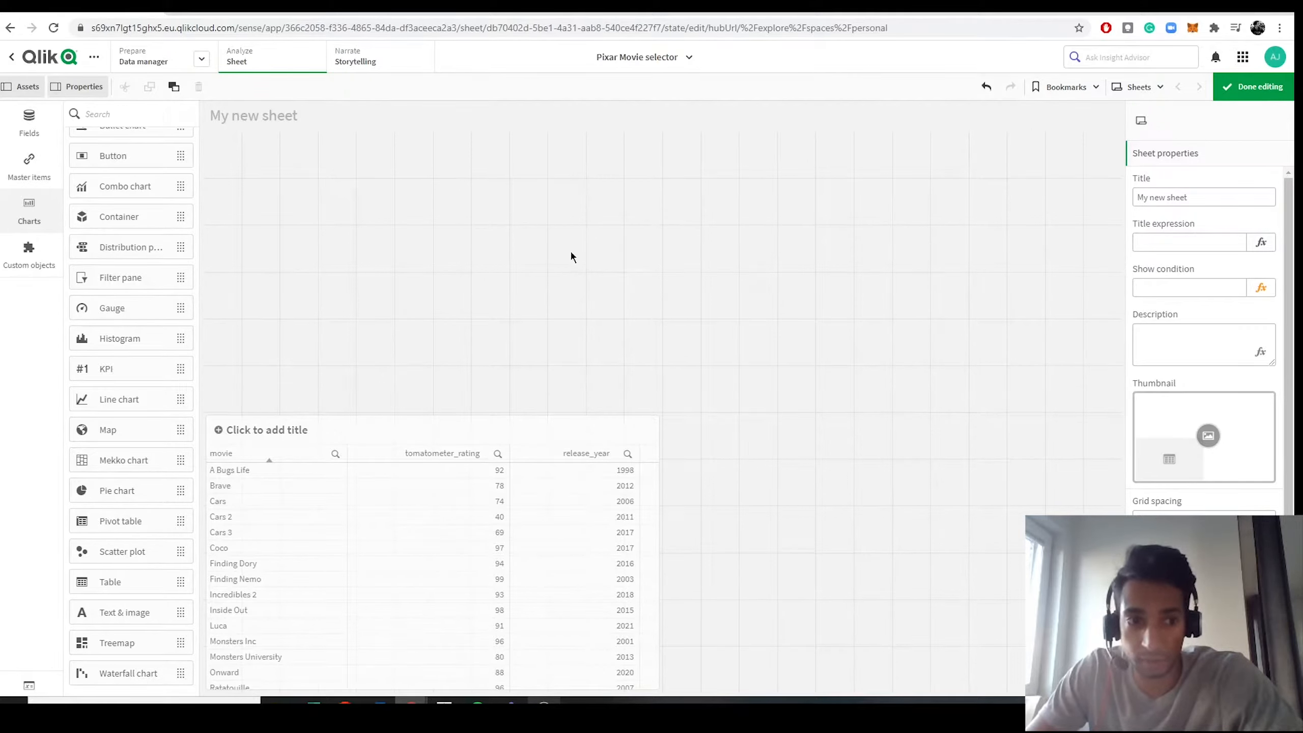
left_click(552, 430)
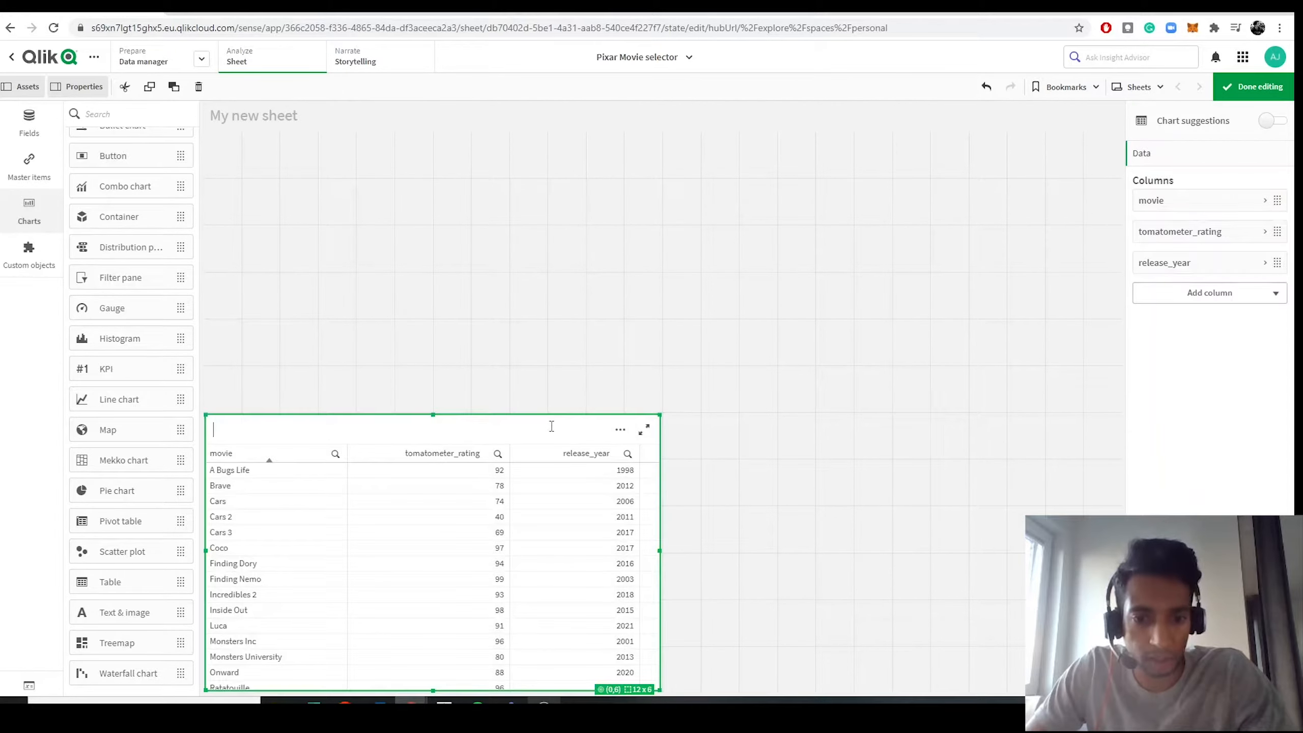
Switch to the data manager and open the pixar_rotten_tomatoes table for editing.
left_click(203, 61)
left_click(220, 91)
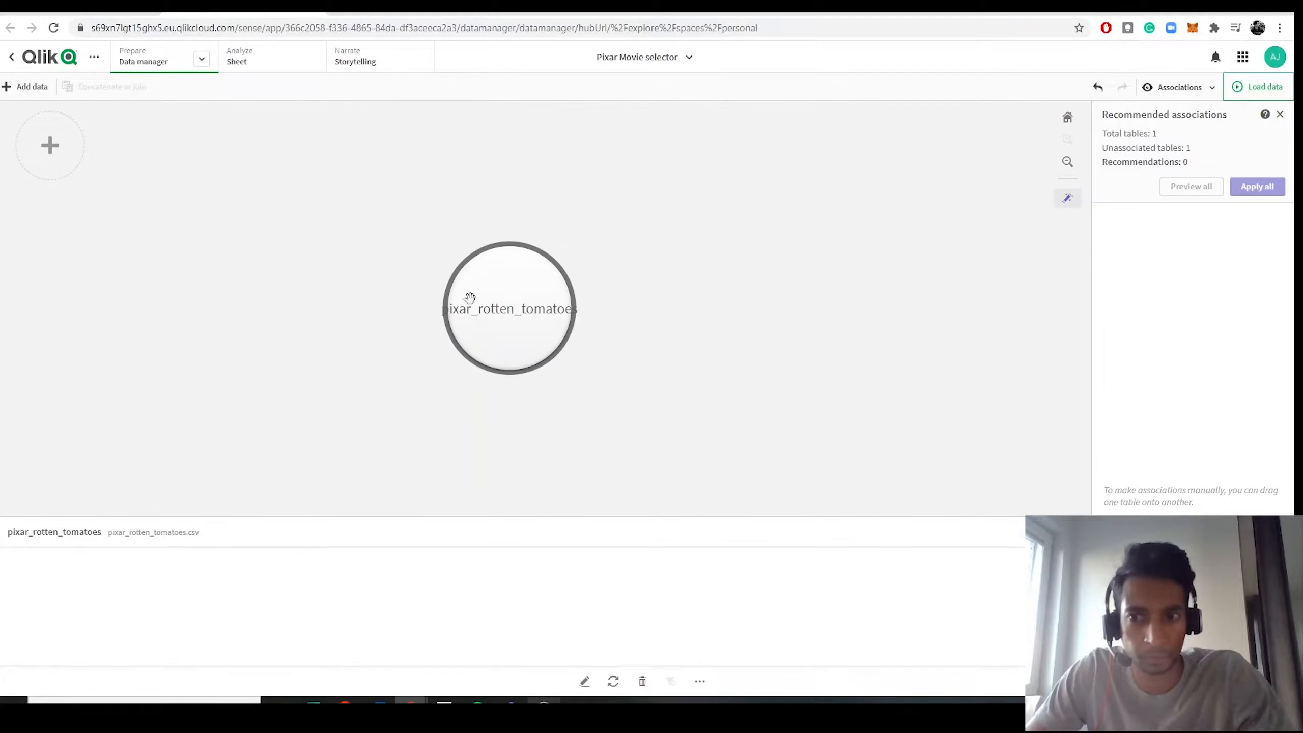
double_click(470, 297)
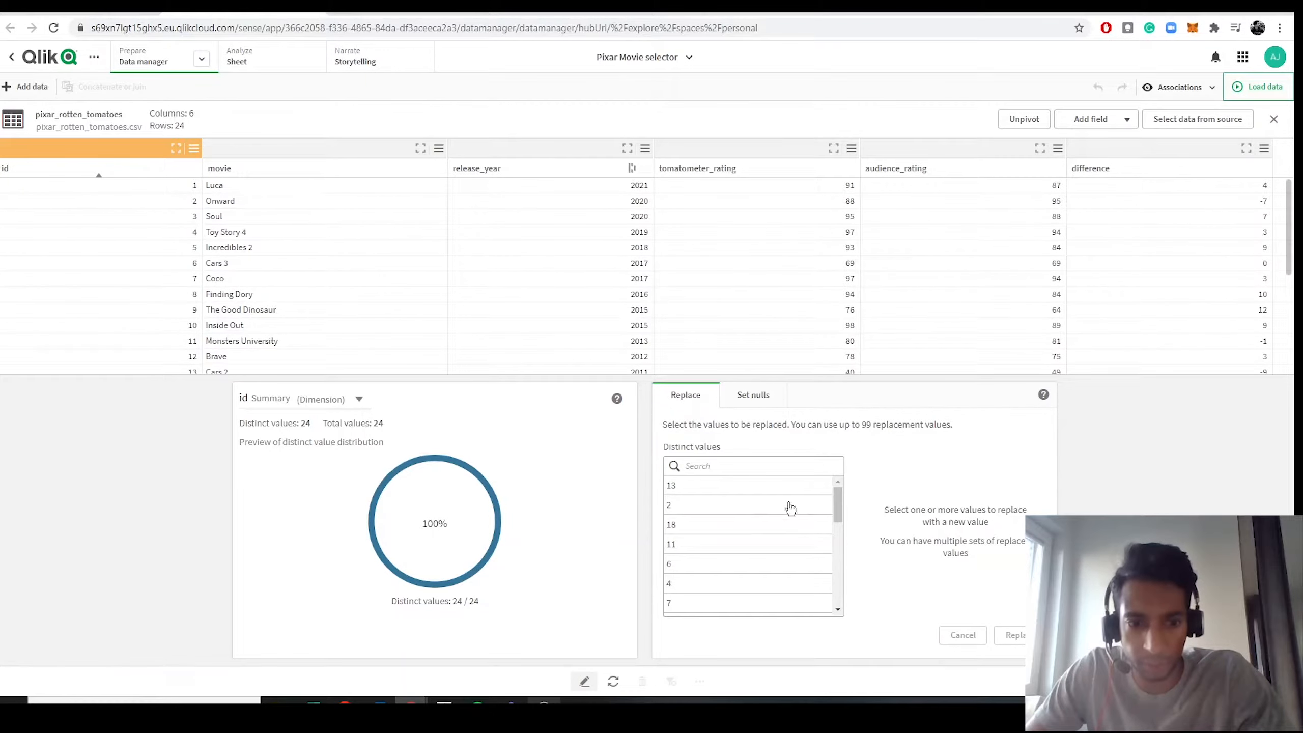
Start a new calculated field in the pixar_rotten_tomatoes table and name it Year_classified.
left_click(1126, 122)
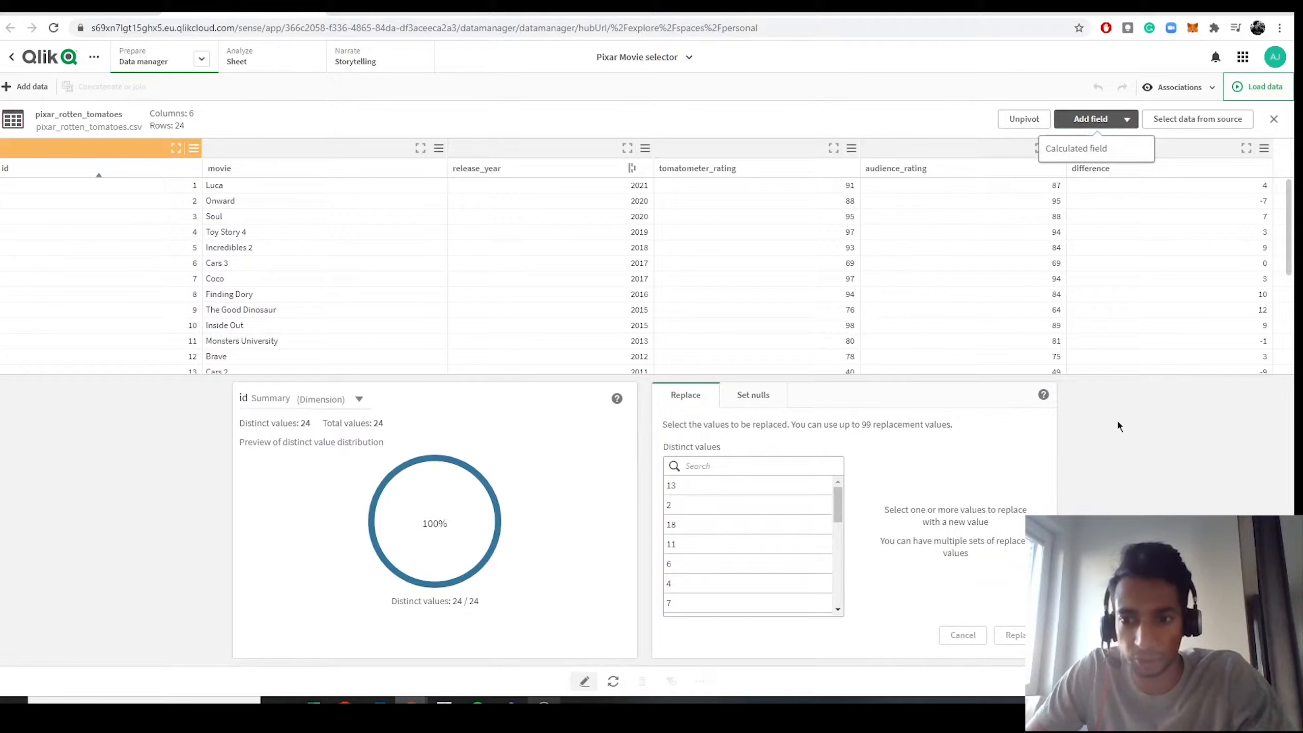
left_click(1081, 150)
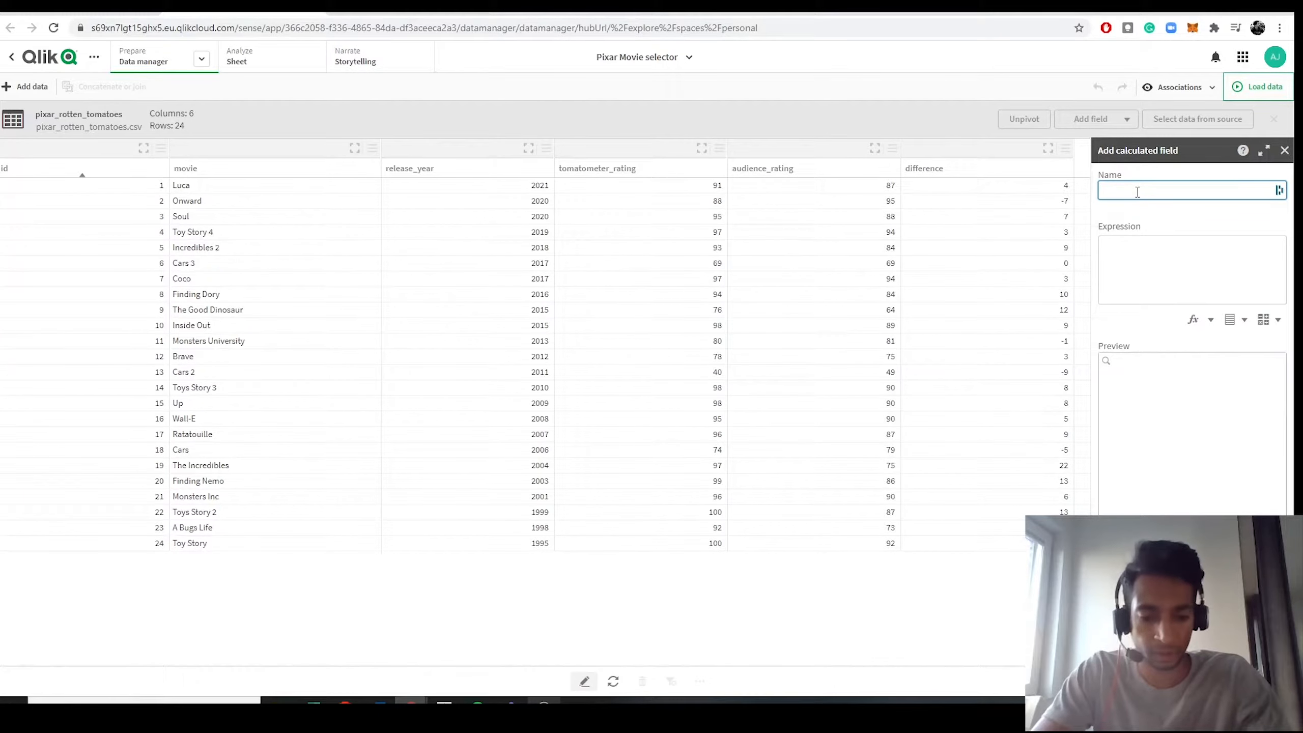
type("Year_")
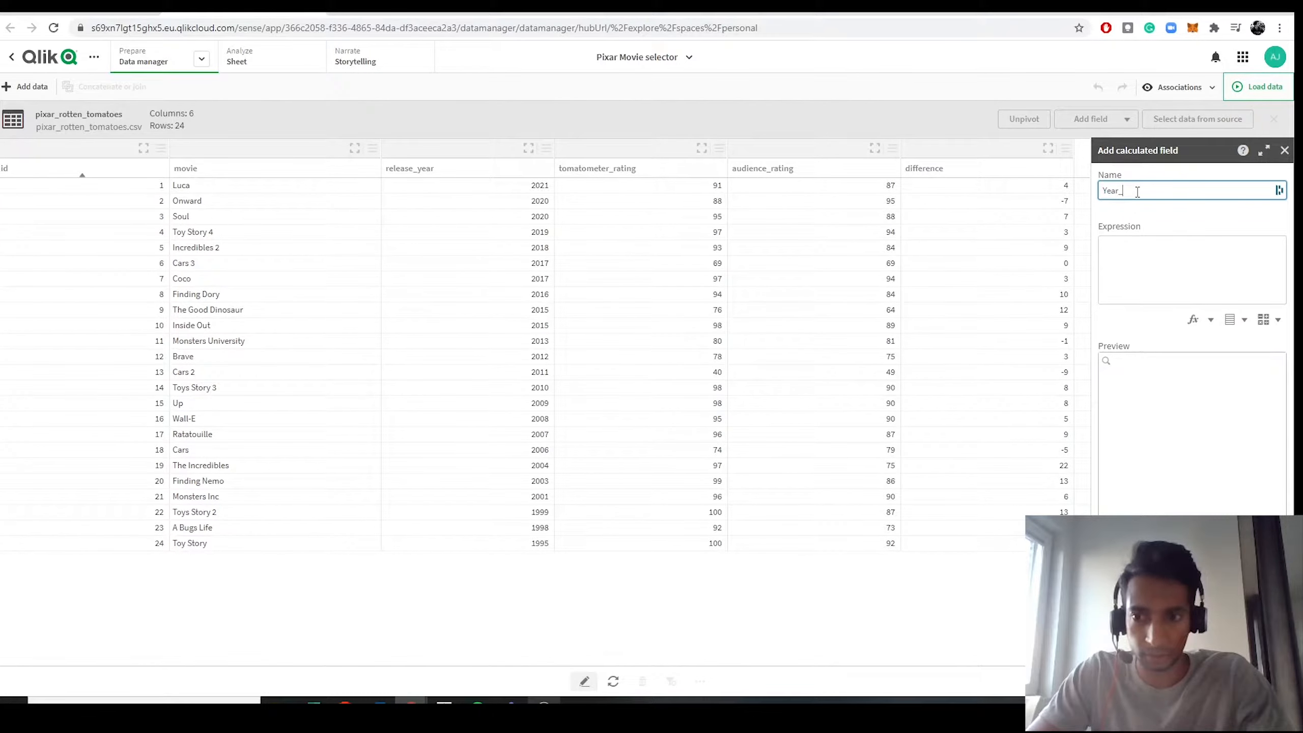
type("classi")
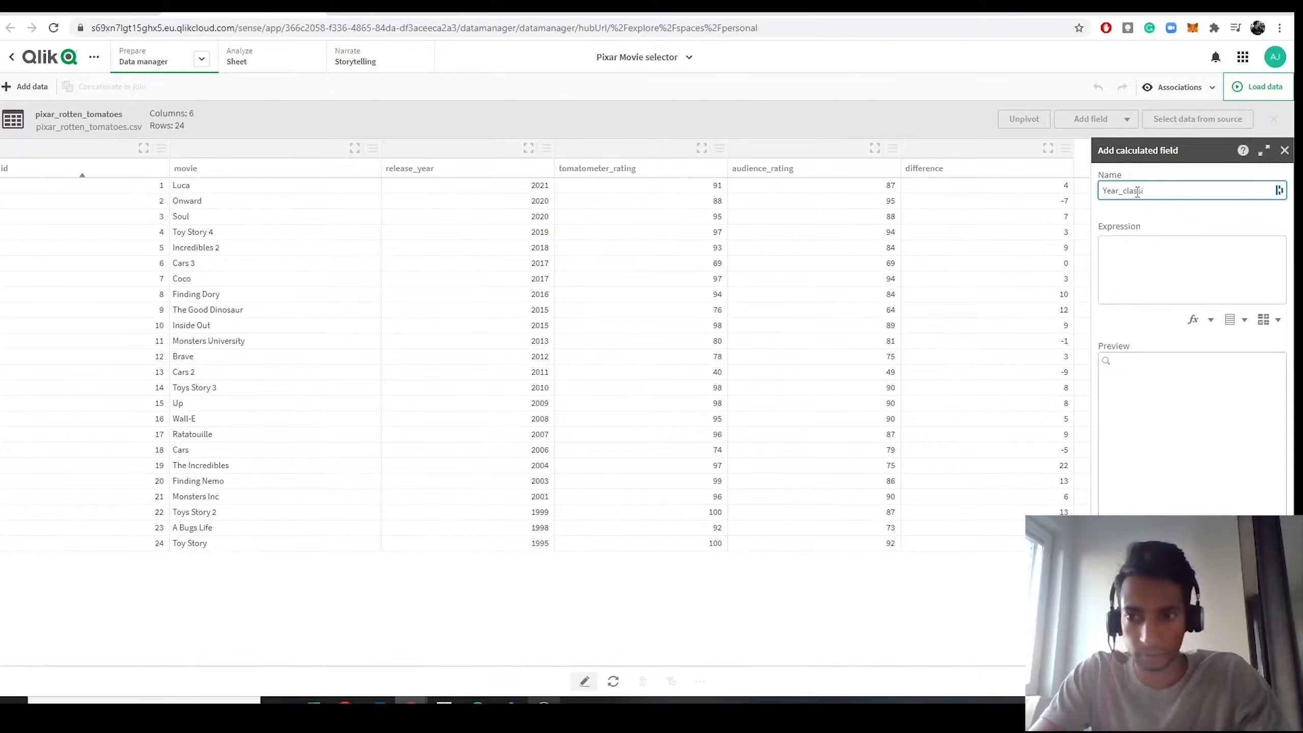
type("fied")
key("Tab")
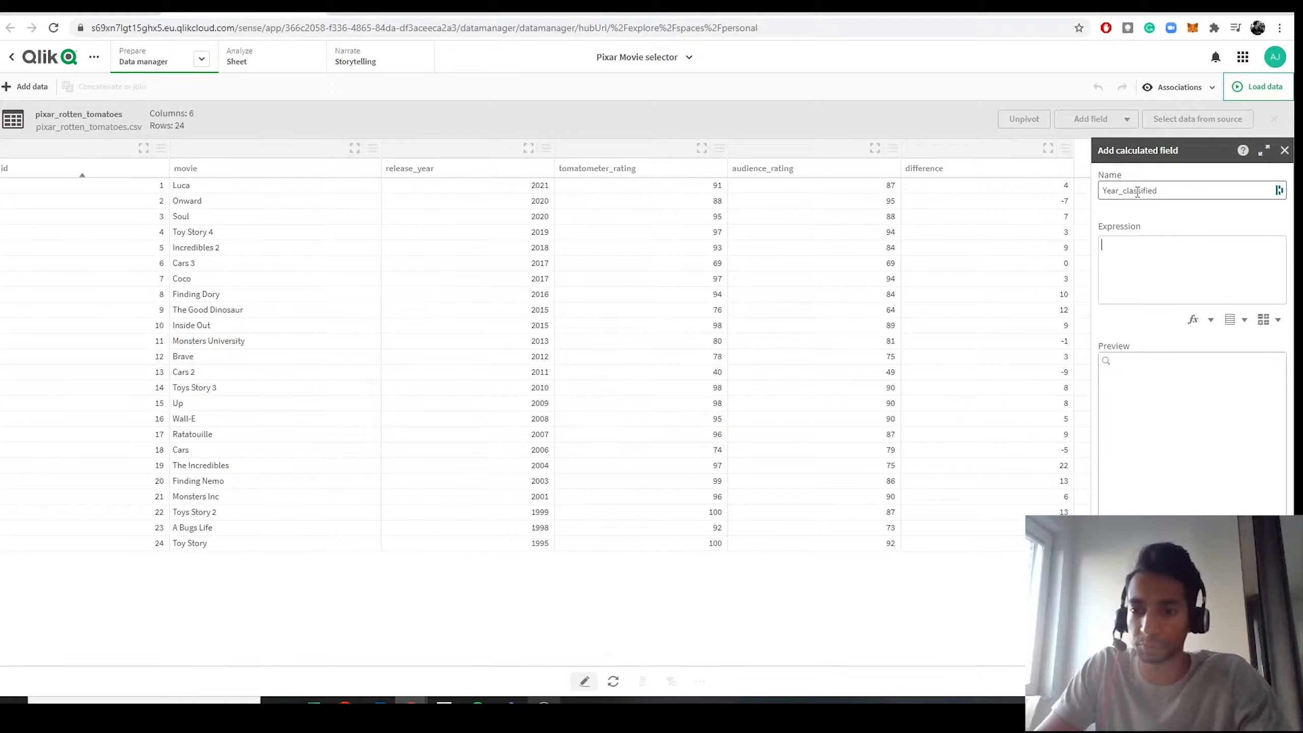
Begin the Year_classified expression with an if condition comparing the release year to today: if(release_year >= today().
left_click(1199, 322)
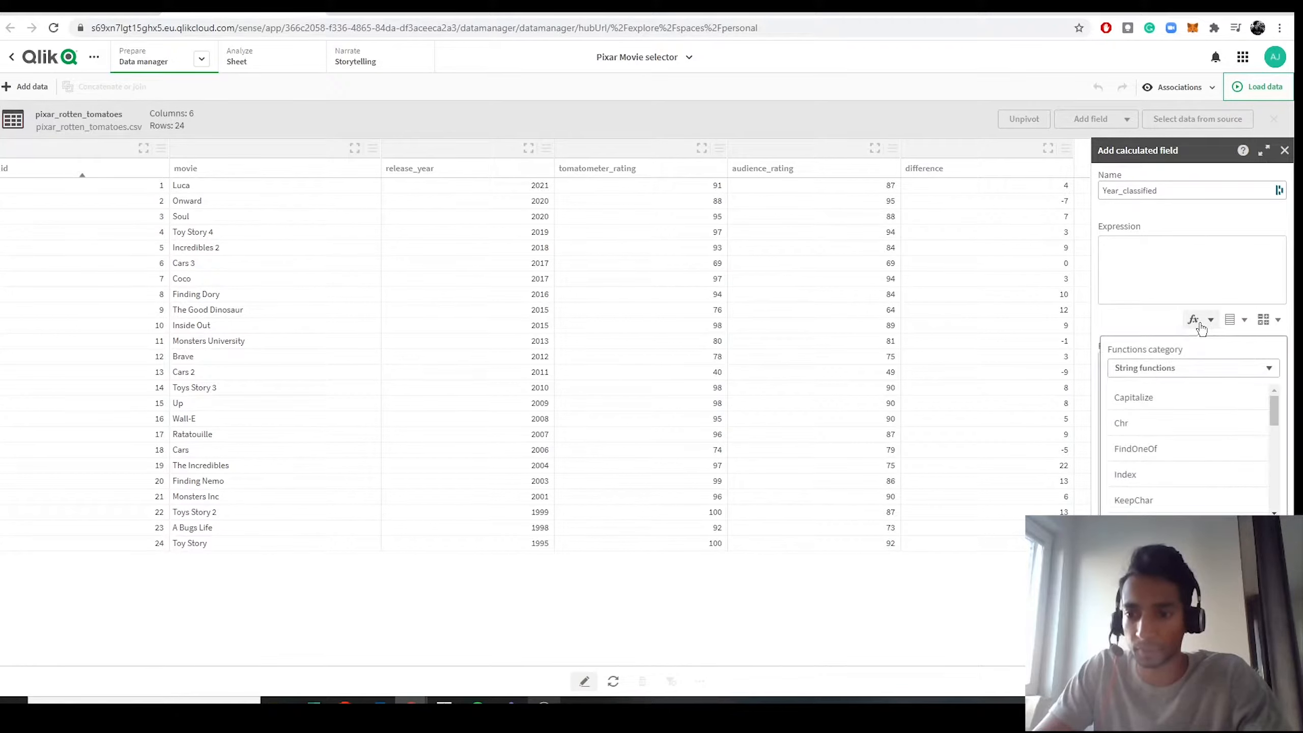
left_click(1147, 246)
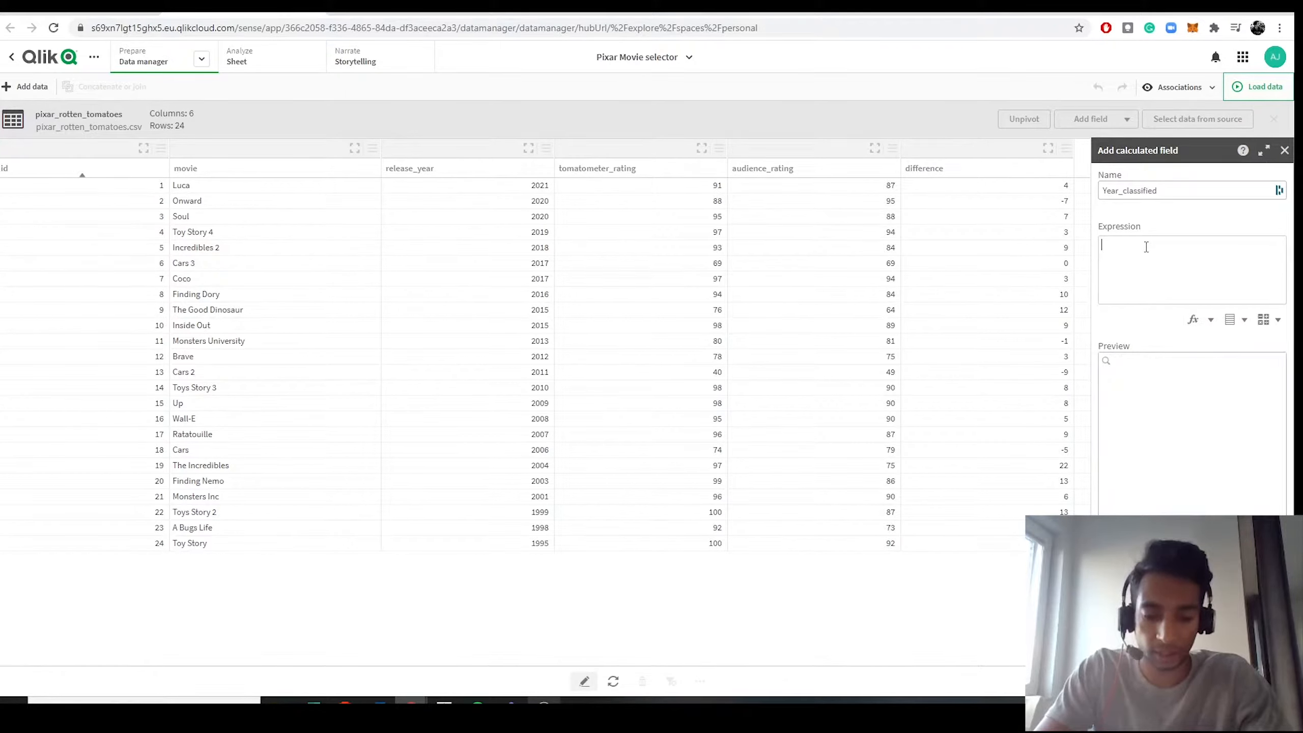
type("if(")
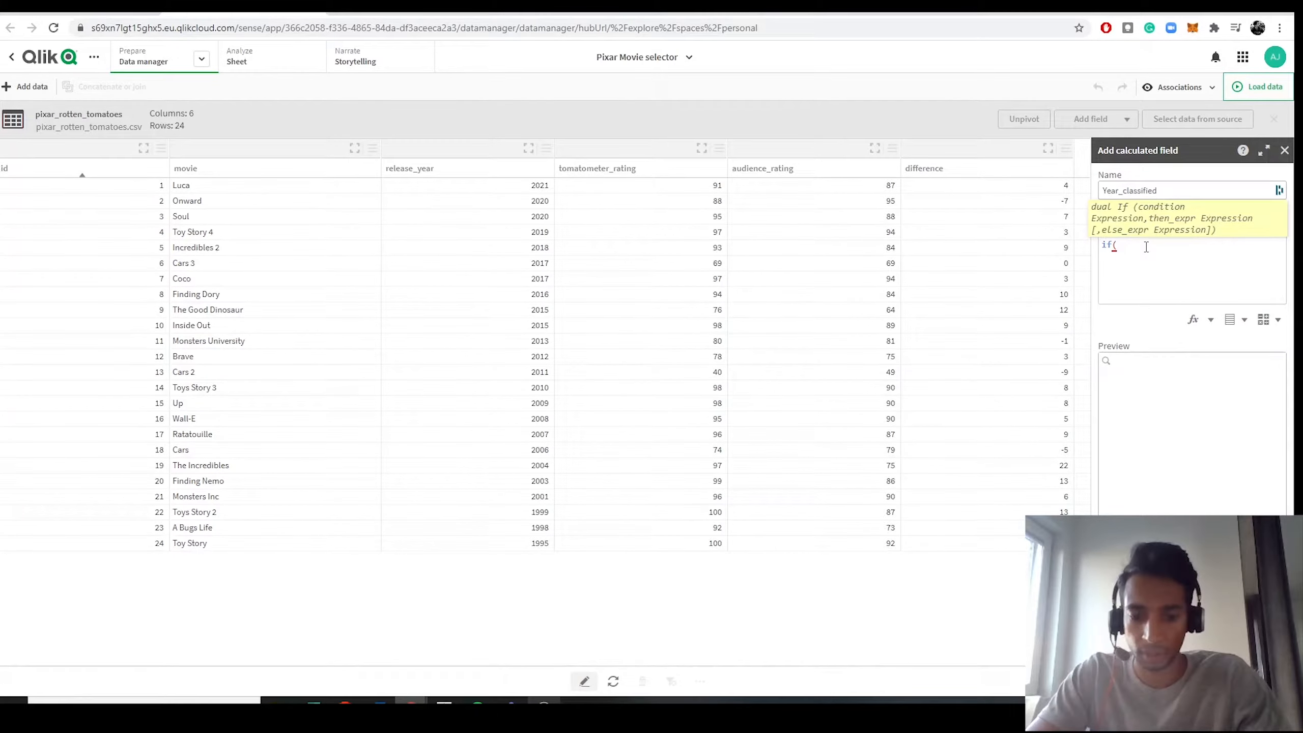
type("re")
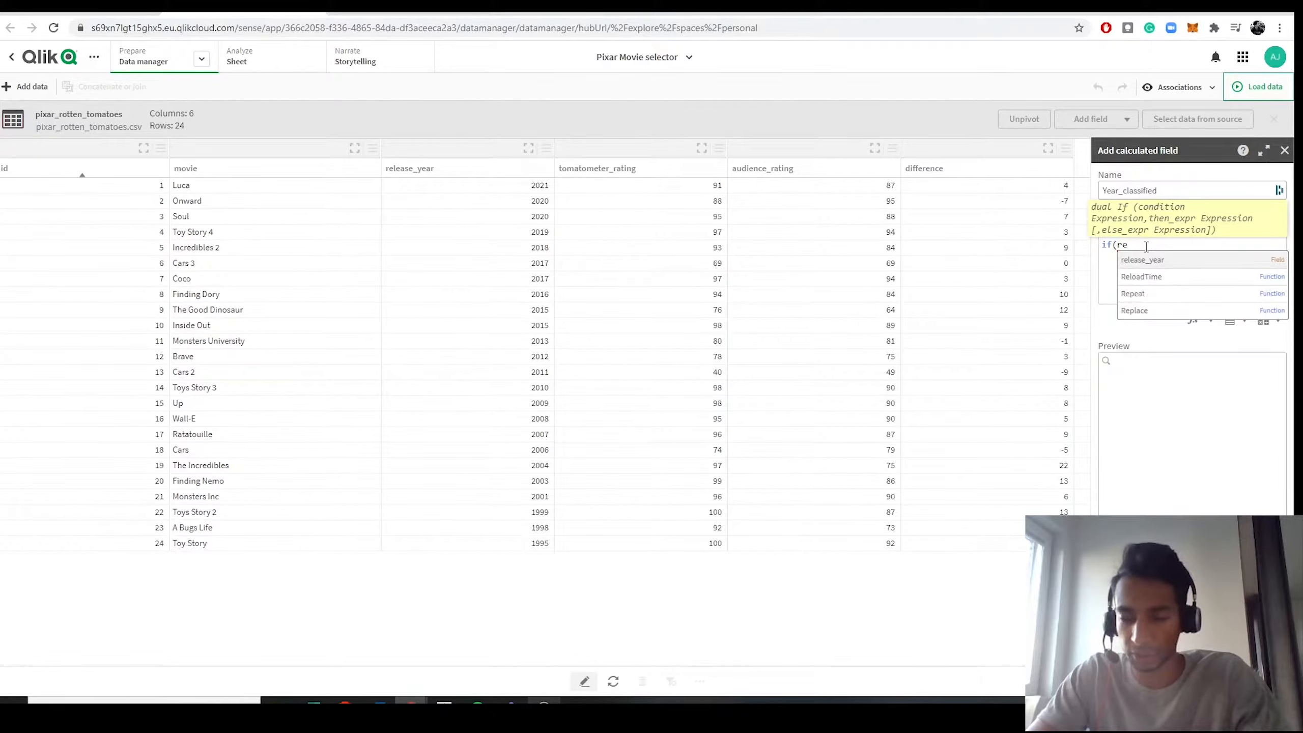
key("Return")
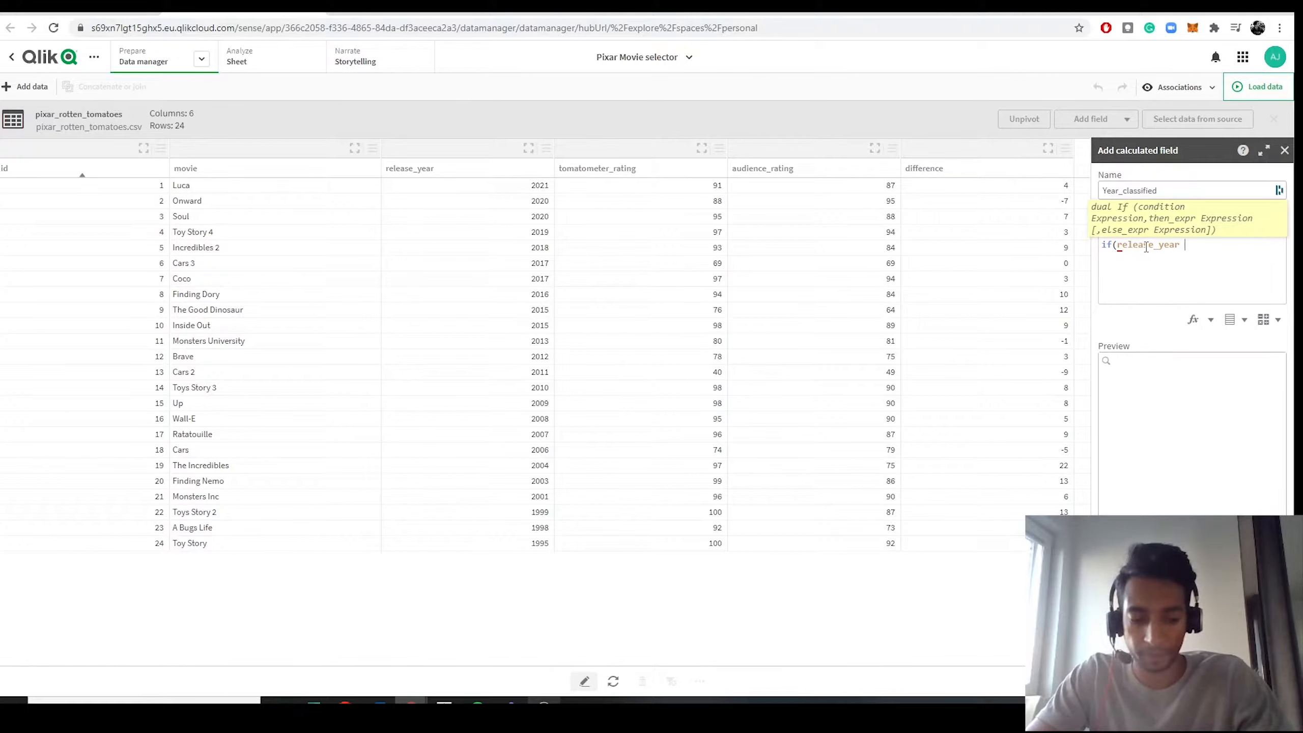
type(">")
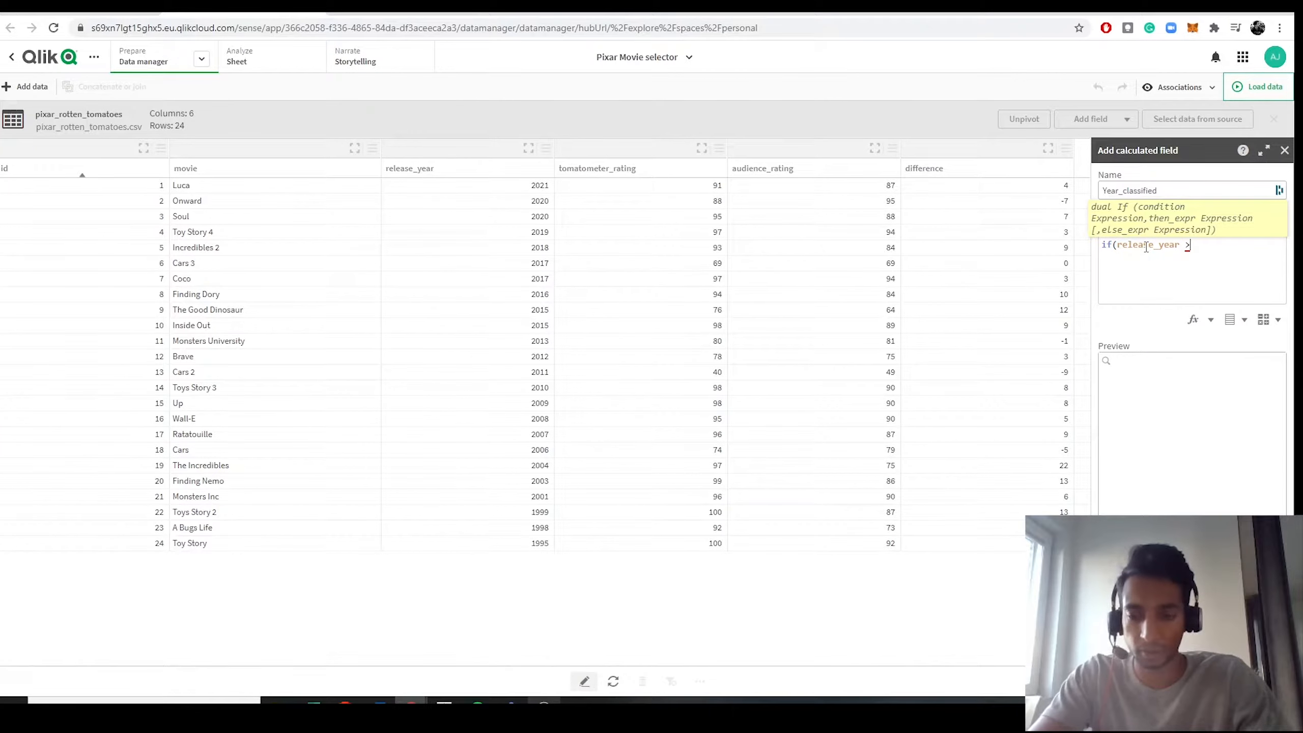
type("=")
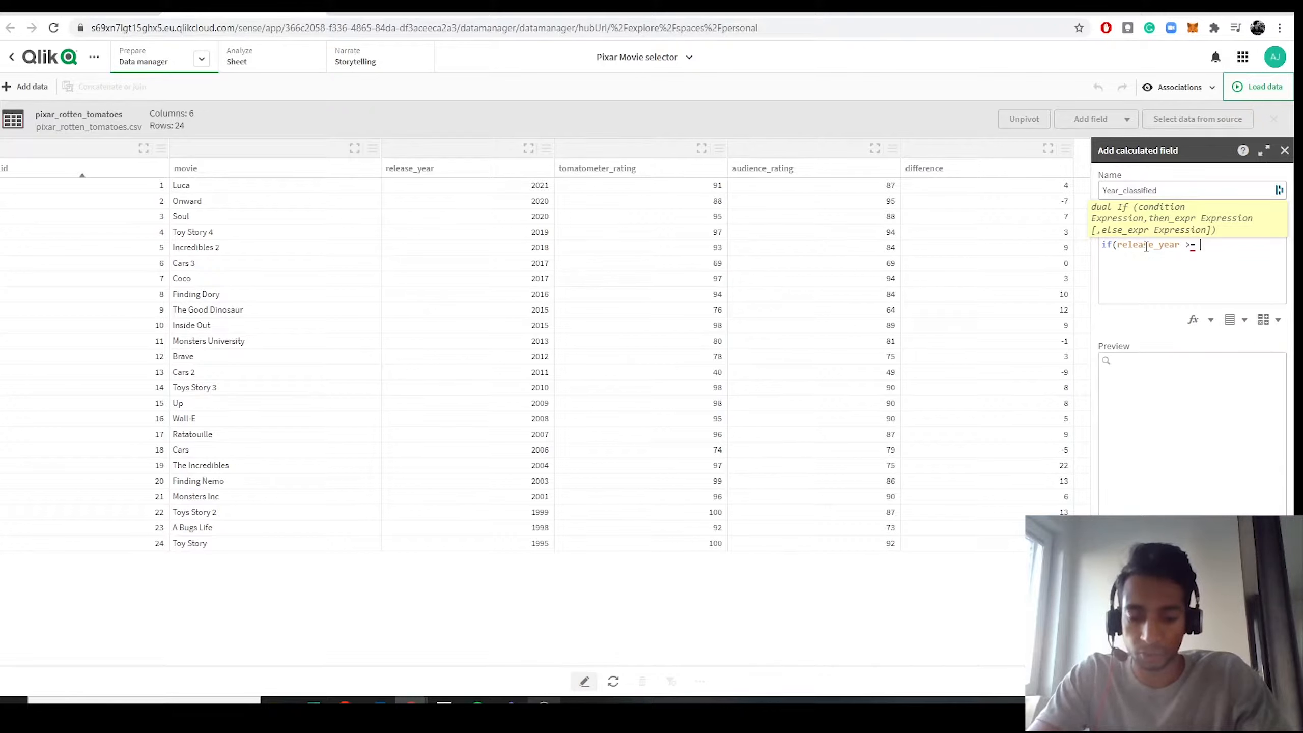
type("today")
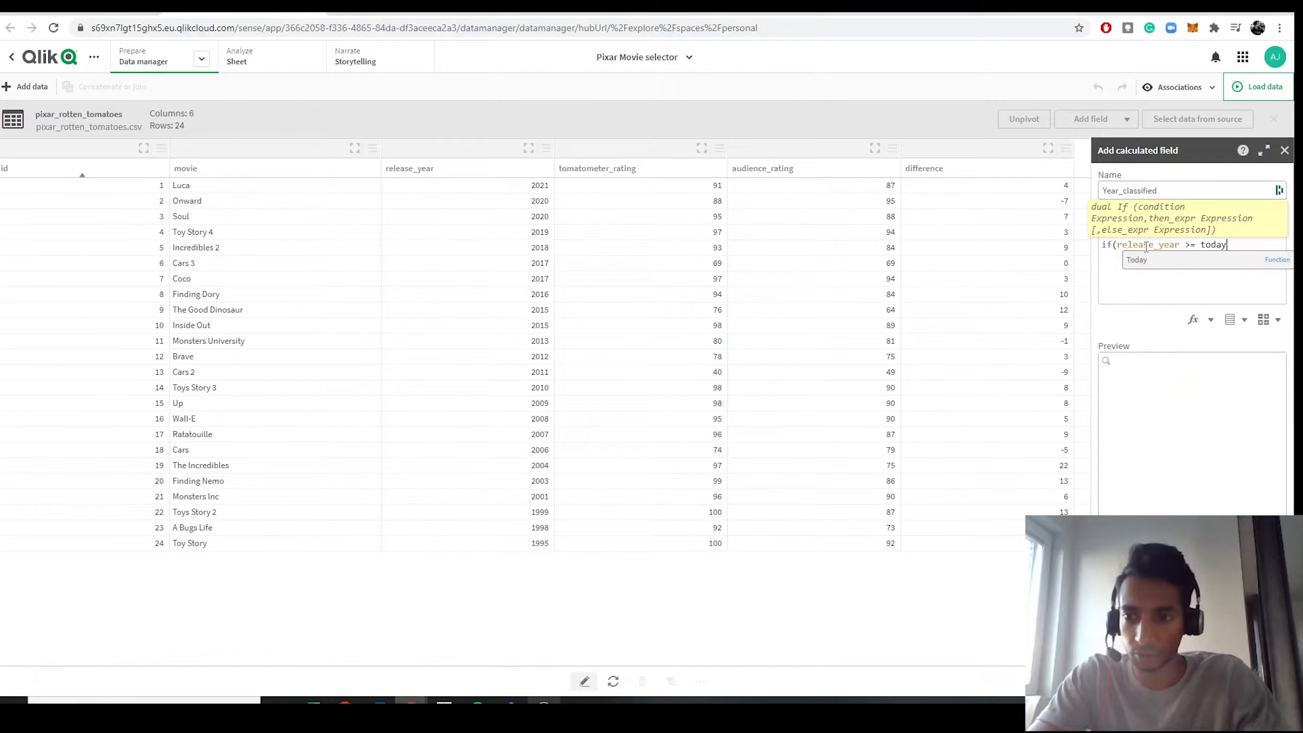
key("ctrl+a")
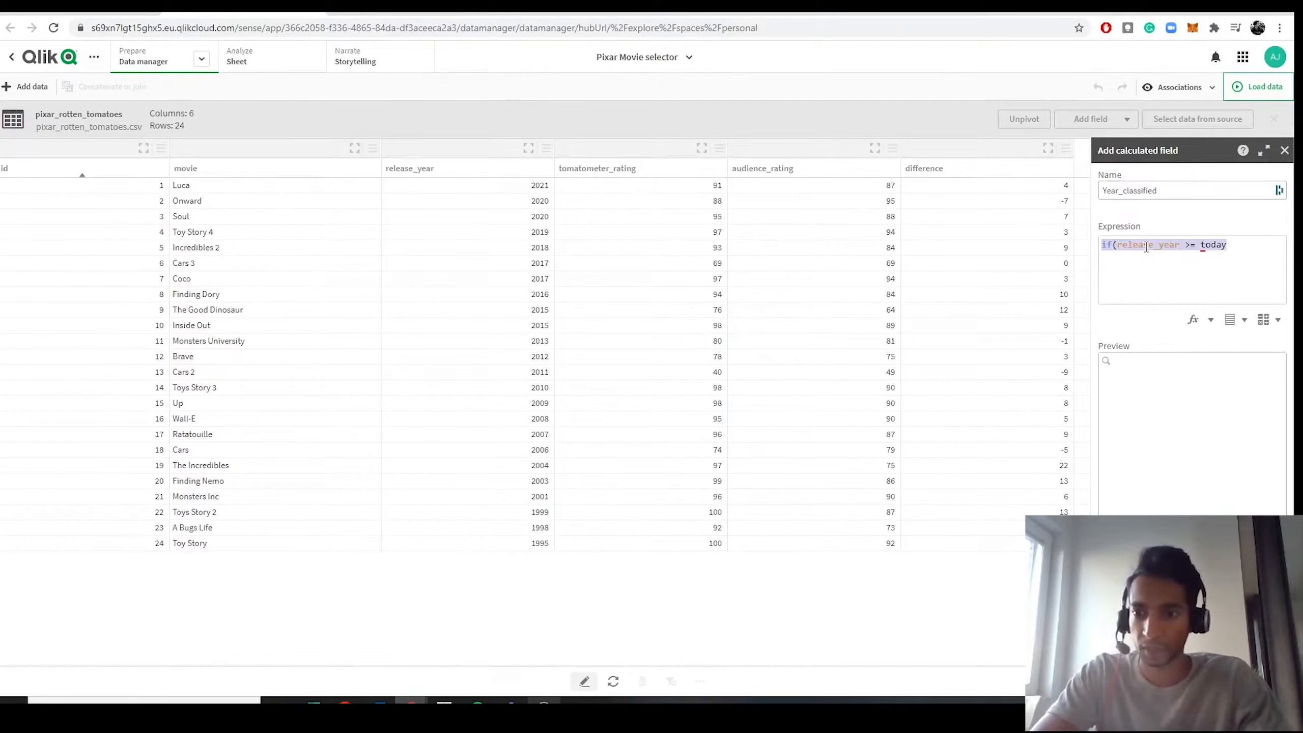
key("End")
type("(")
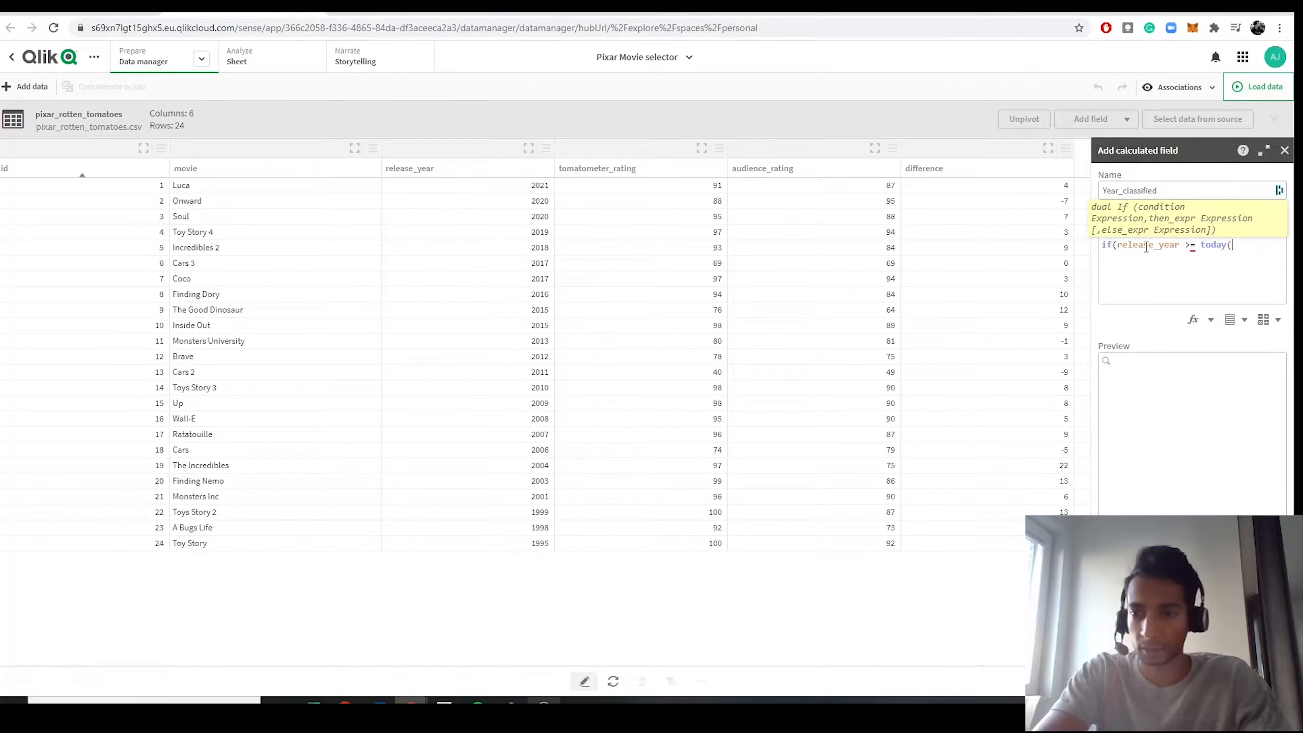
type(")")
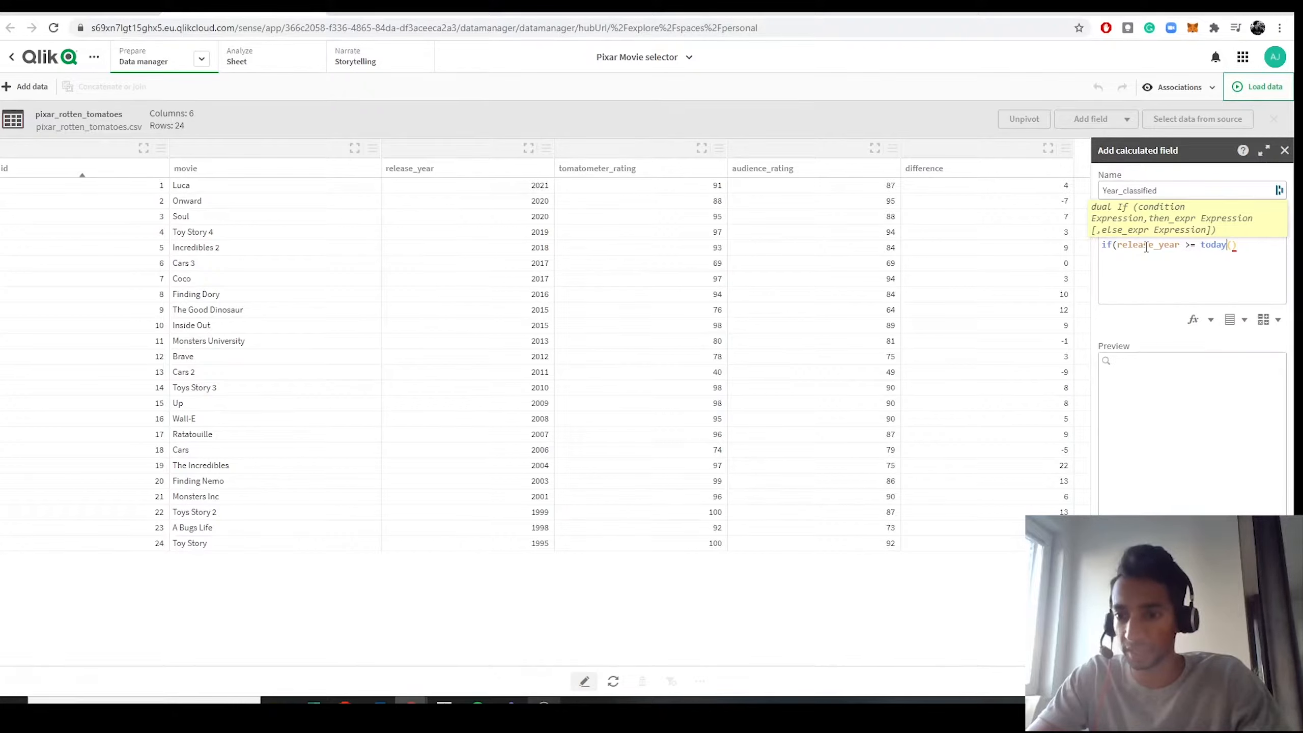
Wrap today() in the year function and subtract 1, making the condition release_year >= year(today())-1.
key("Left")
key("Left")
key("Left")
type("year(")
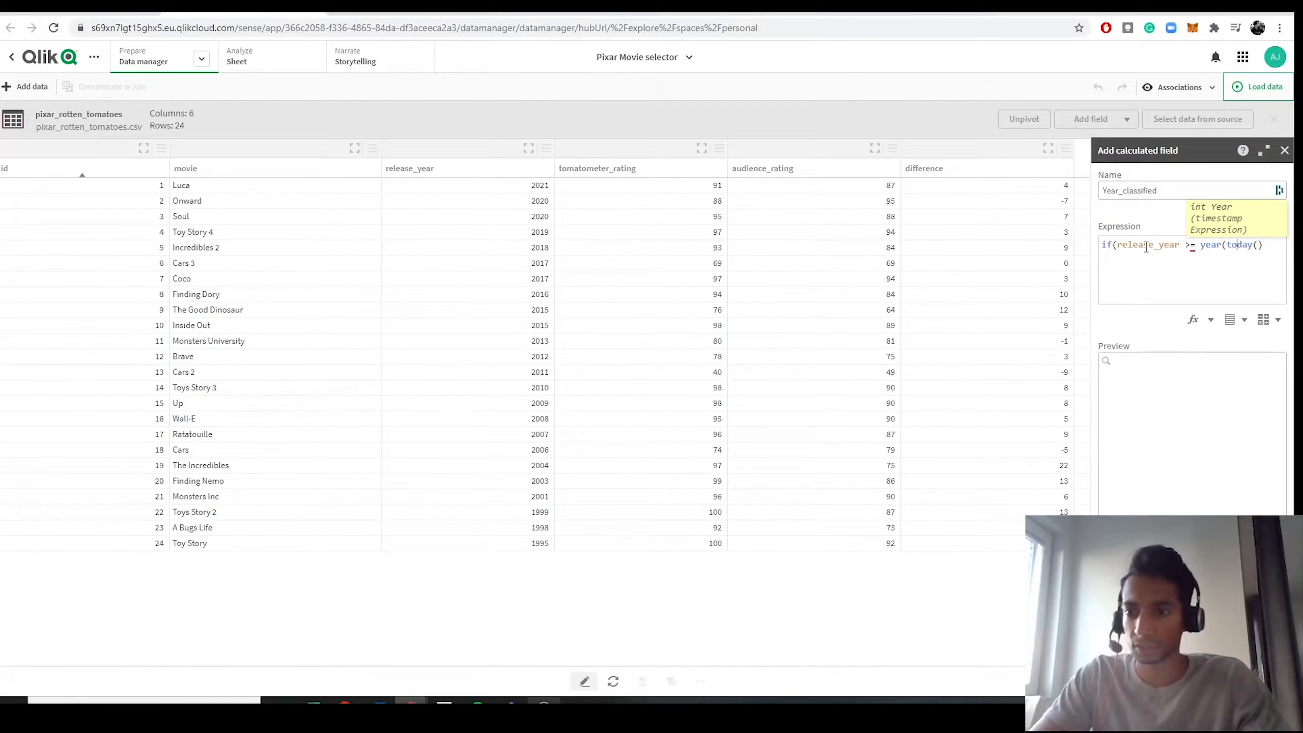
key("Right")
key("Right")
key("Right")
key("Right")
key("Right")
key("Right")
key("Right")
type(")")
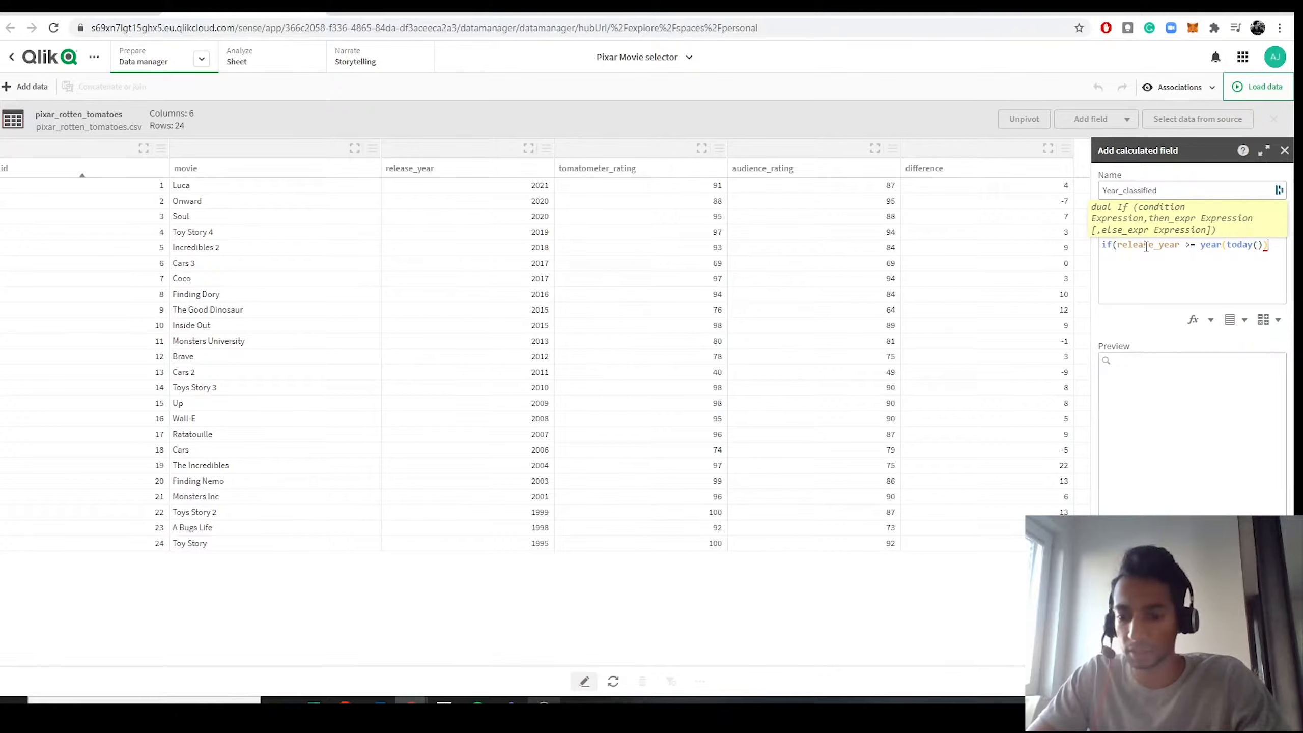
type("-1")
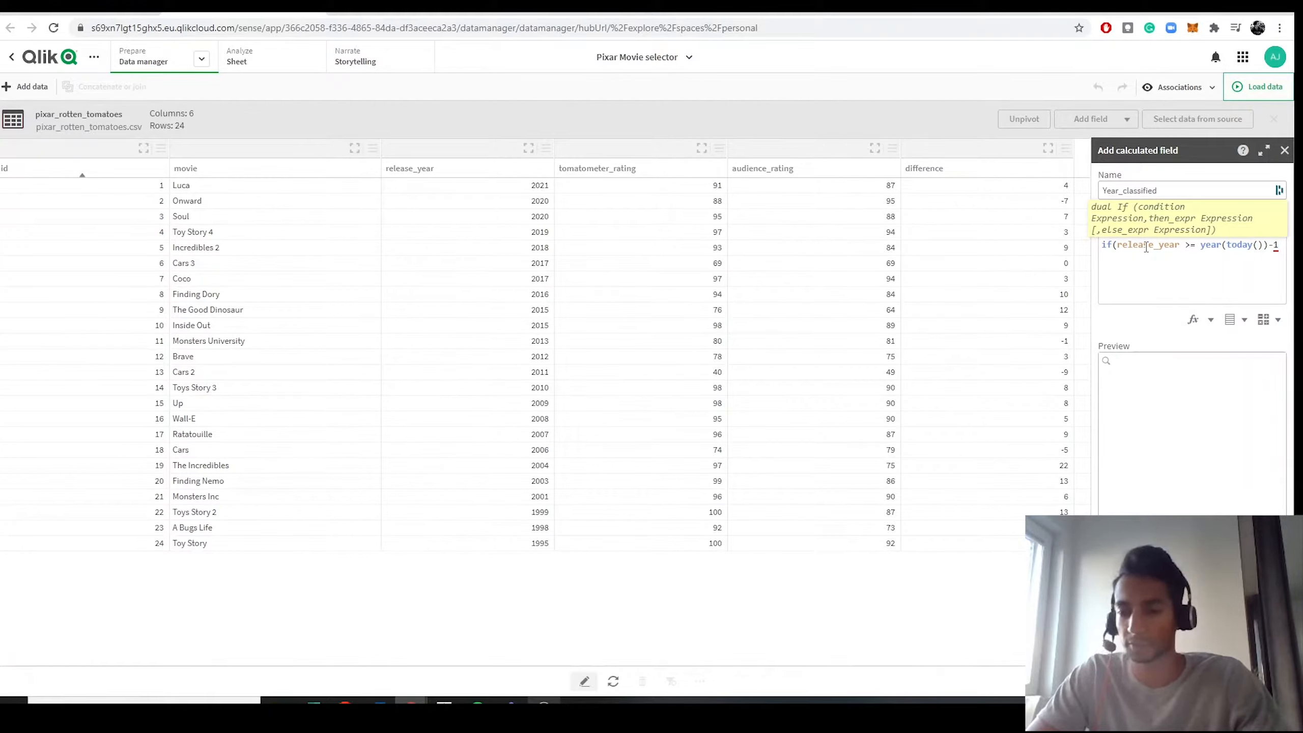
Set 'New Releases' as the value returned when the first if condition in the Year_classified expression is met.
type(",'")
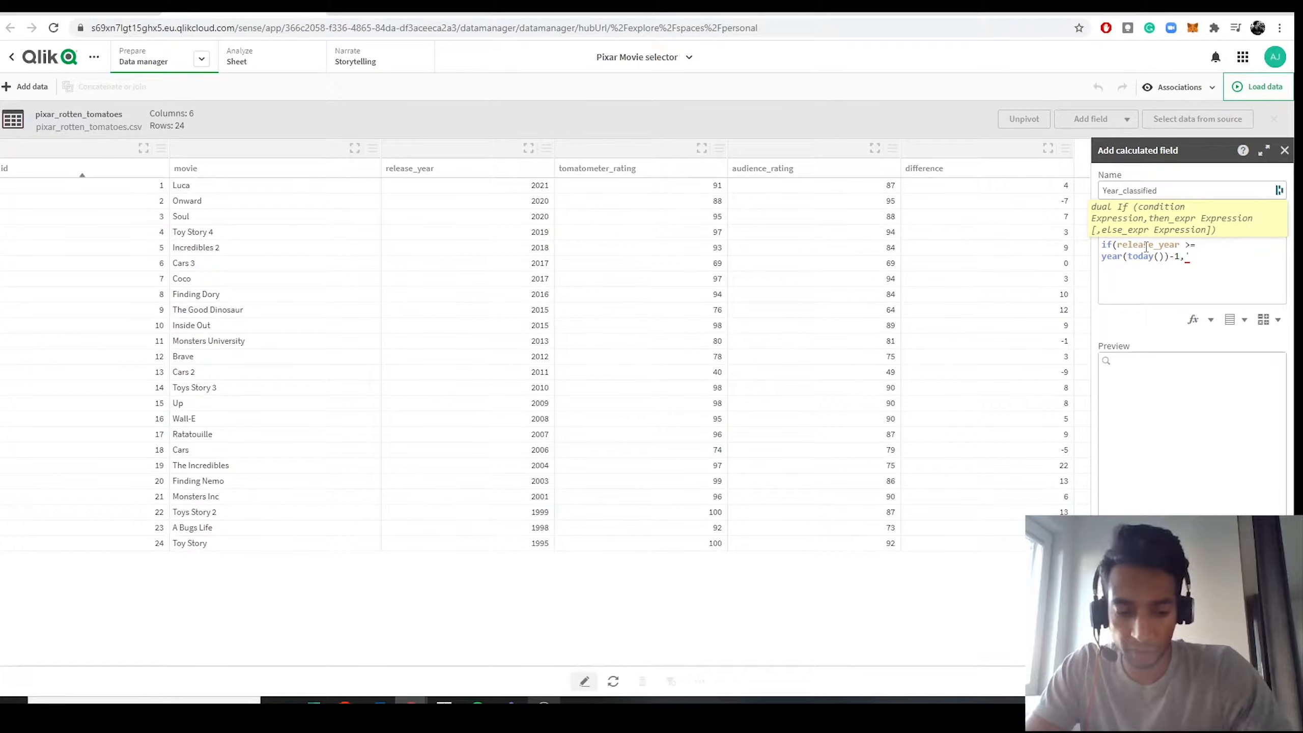
type("Ne")
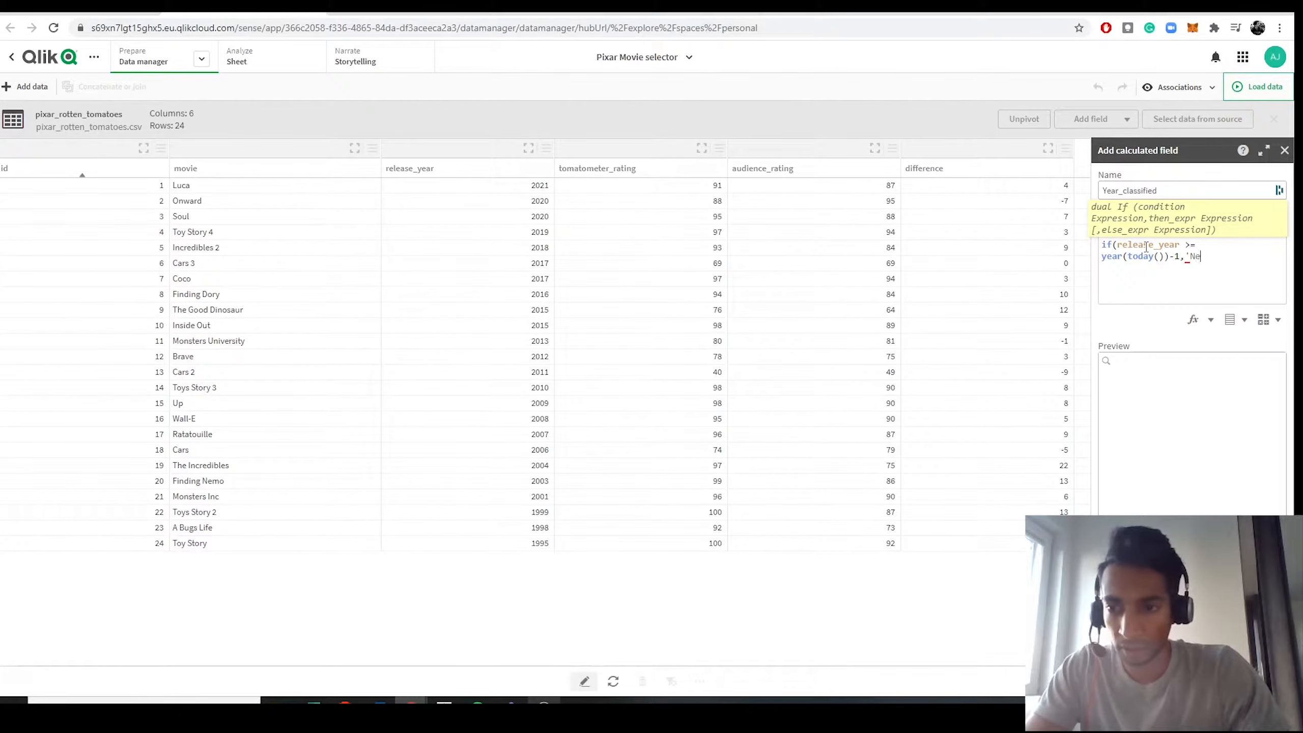
type("w Re")
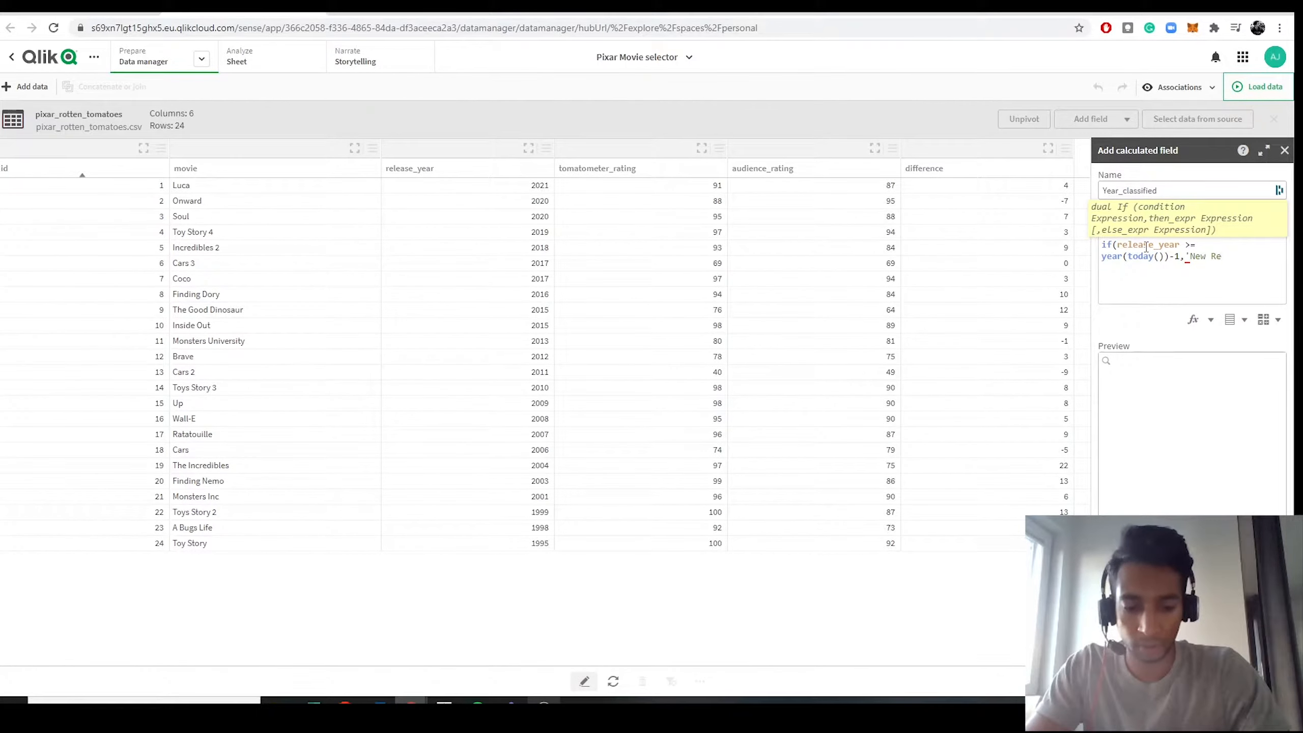
type("lease")
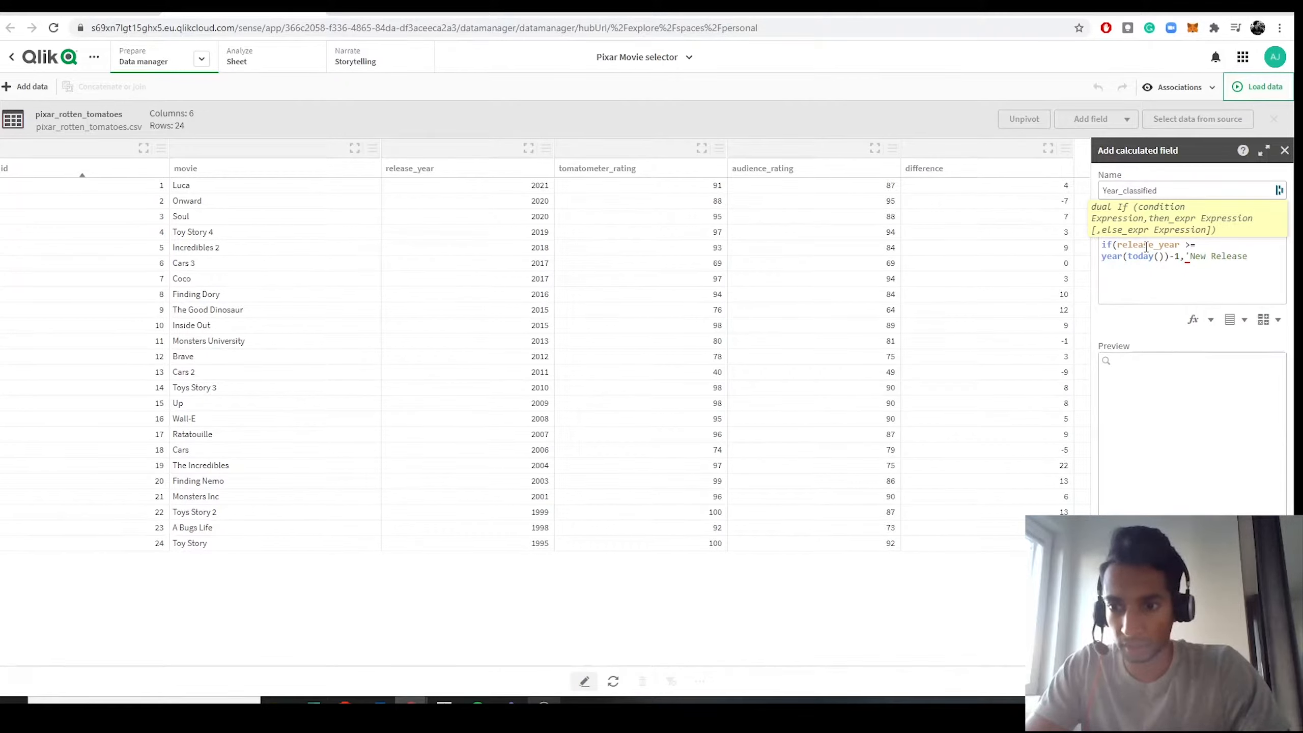
type("s'")
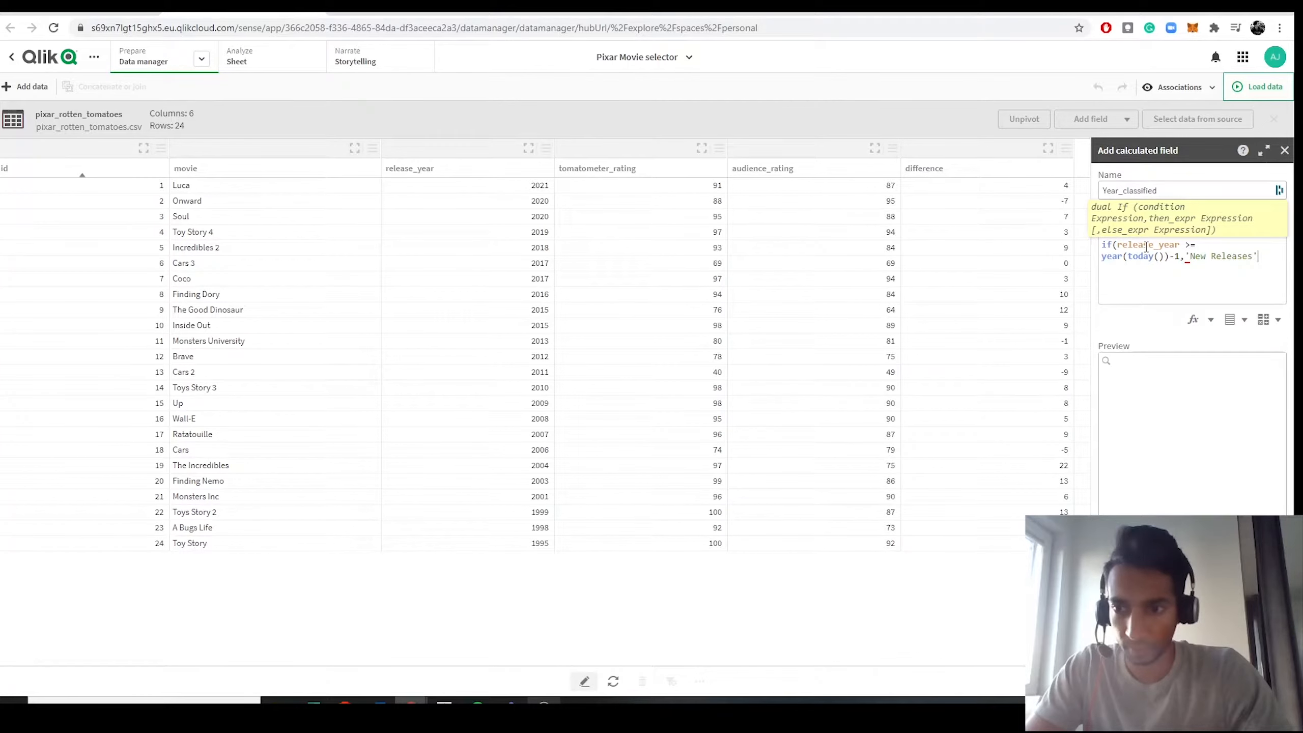
Nest a second If as the else branch, with the condition release_year>= year(today())-5.
type(", if")
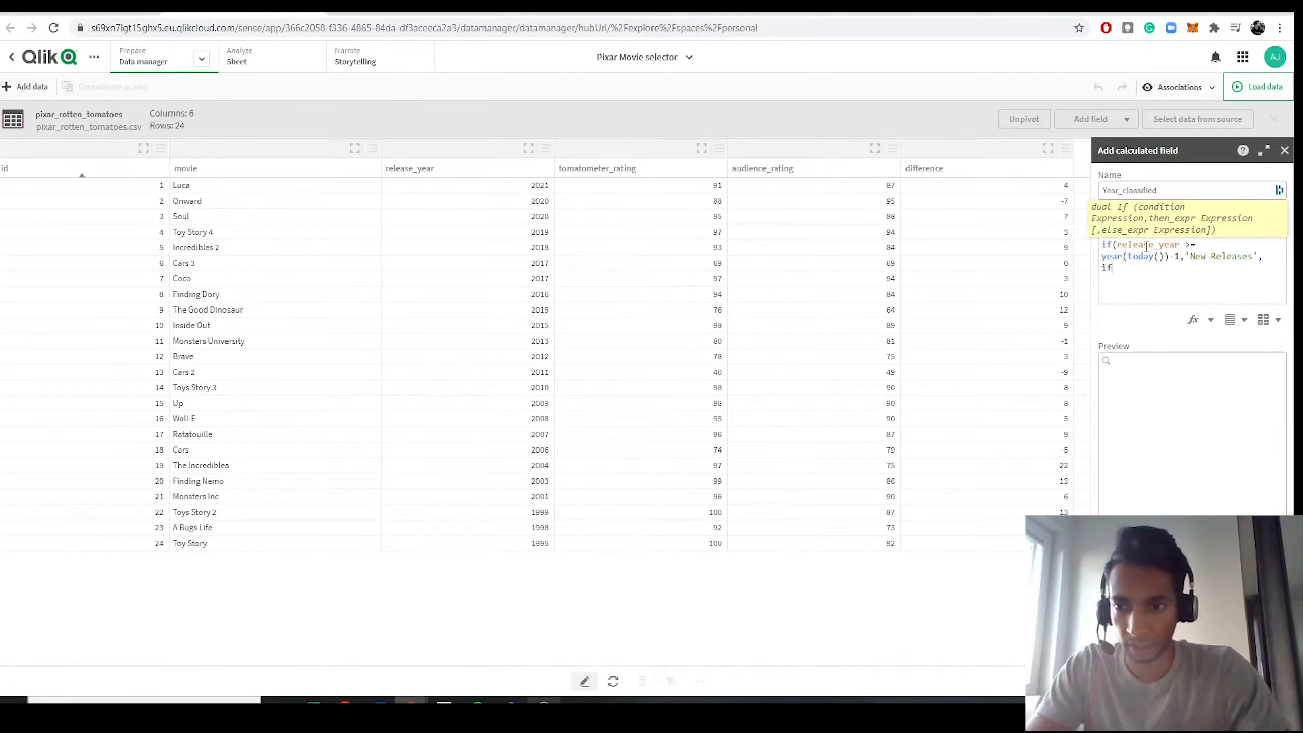
key("Return")
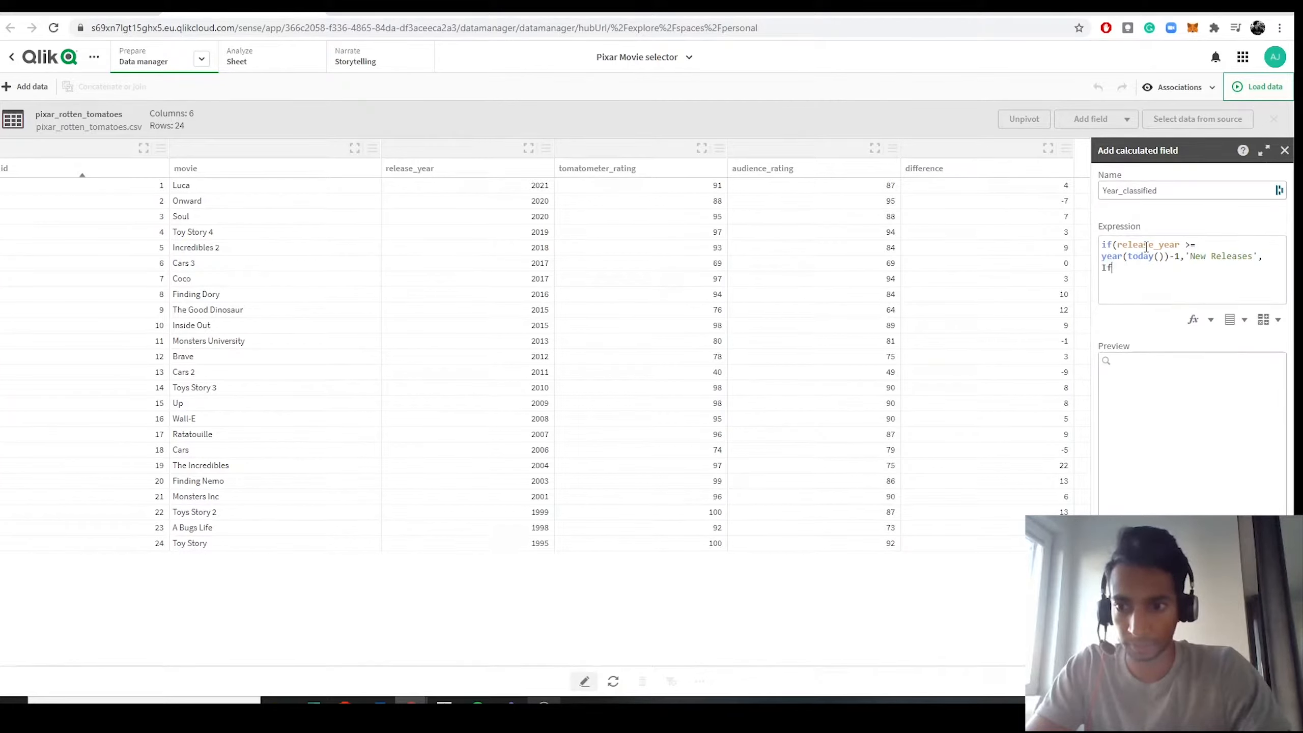
type("(re")
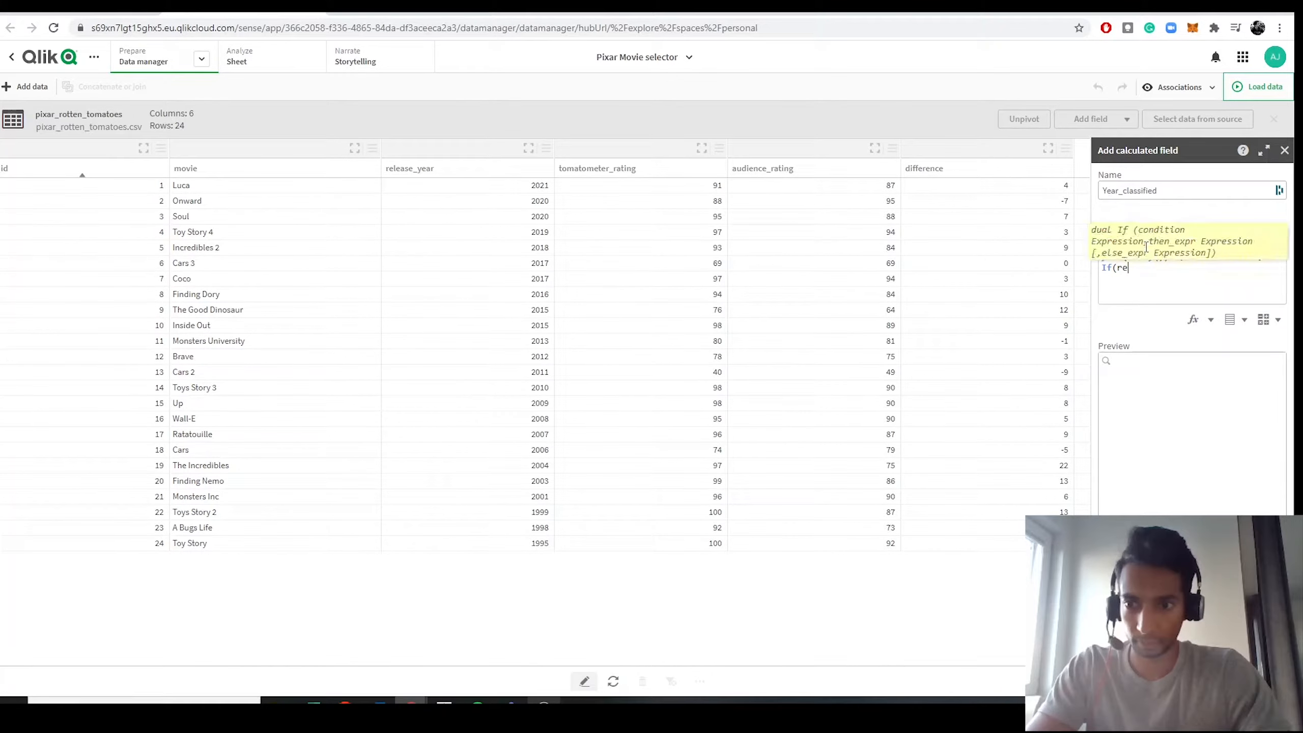
key("Return")
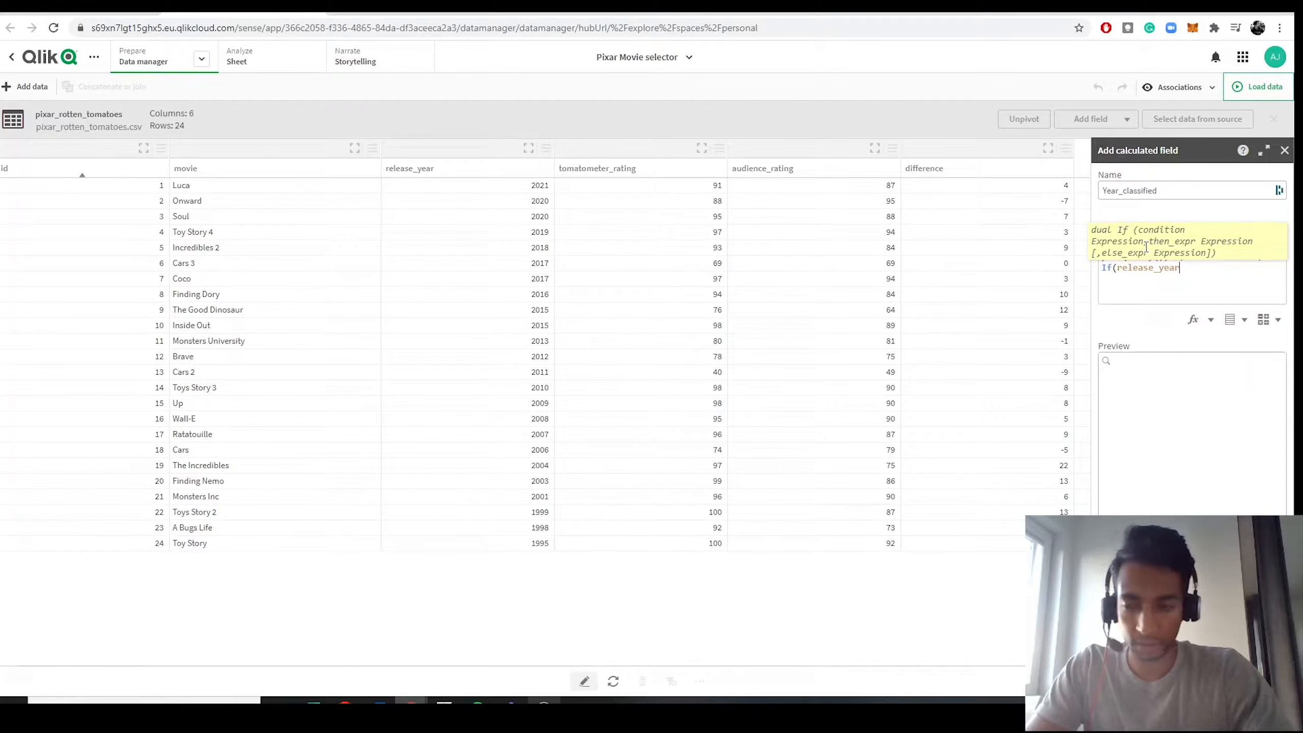
type(">=")
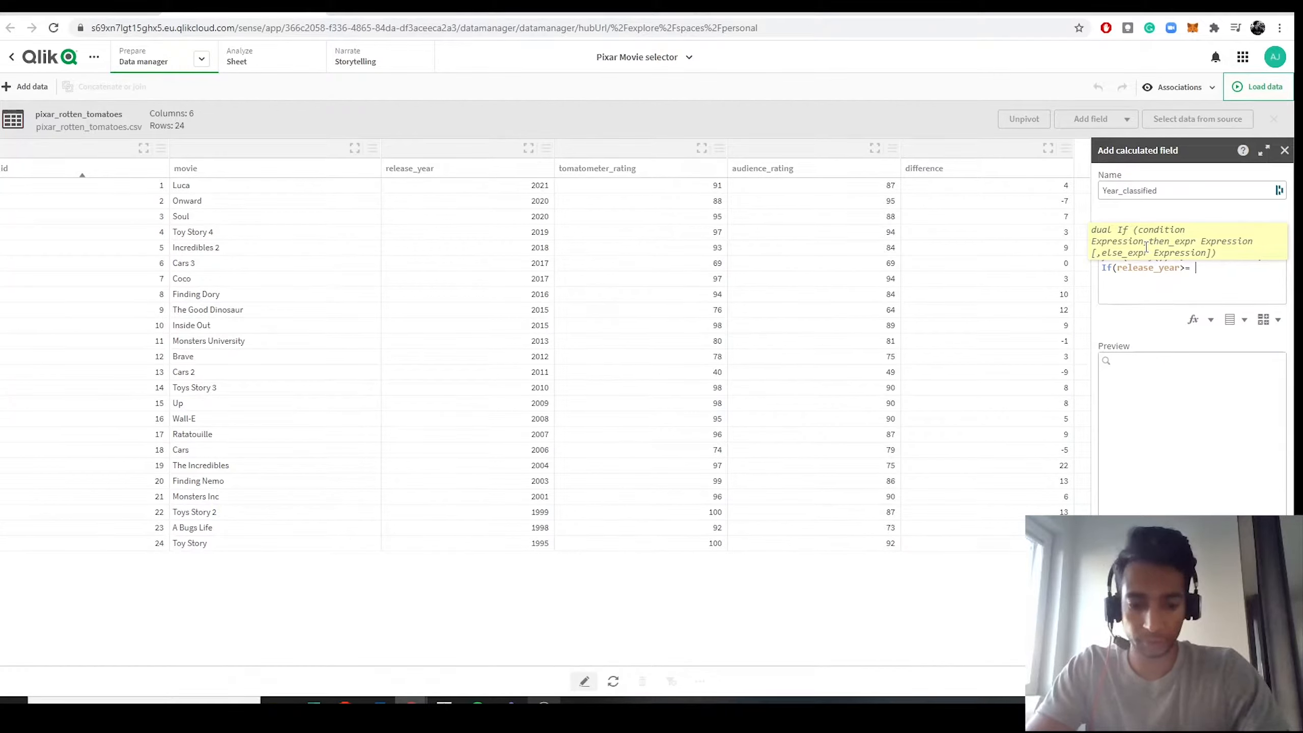
type(" yra")
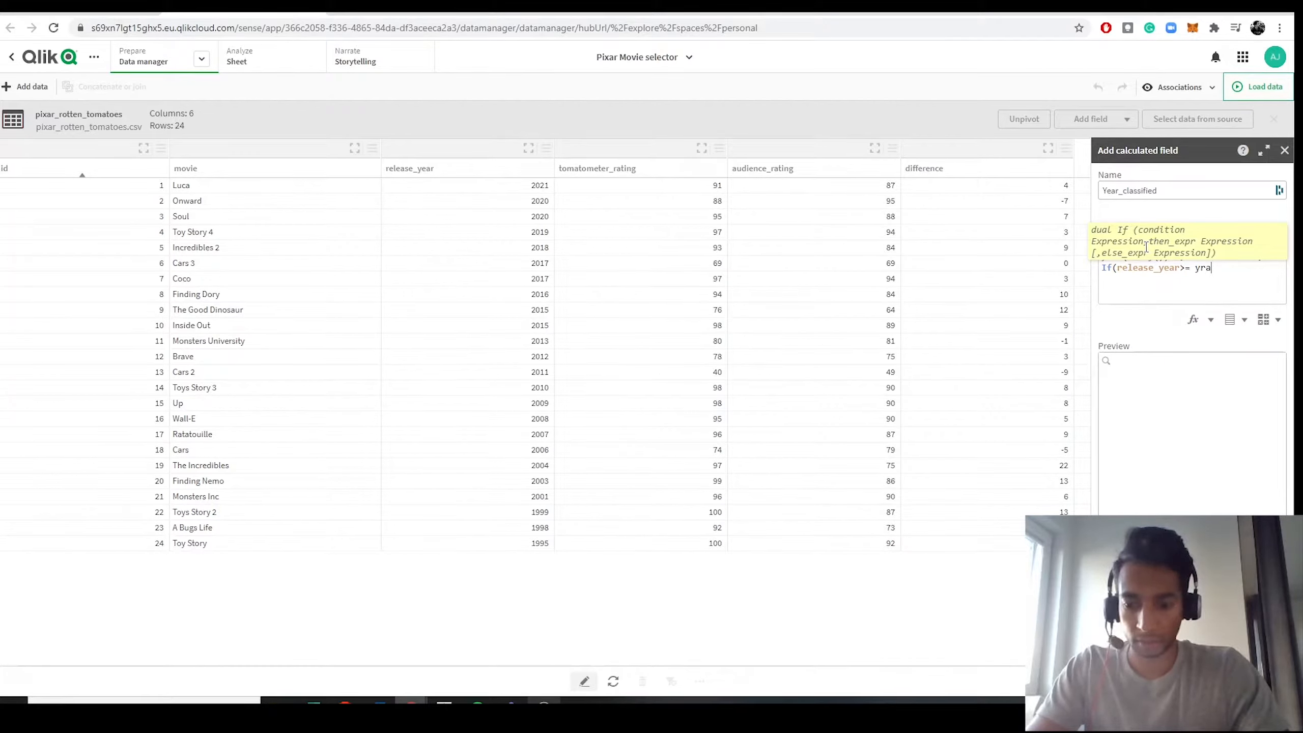
key("BackSpace")
key("BackSpace")
type("ear")
type("(t")
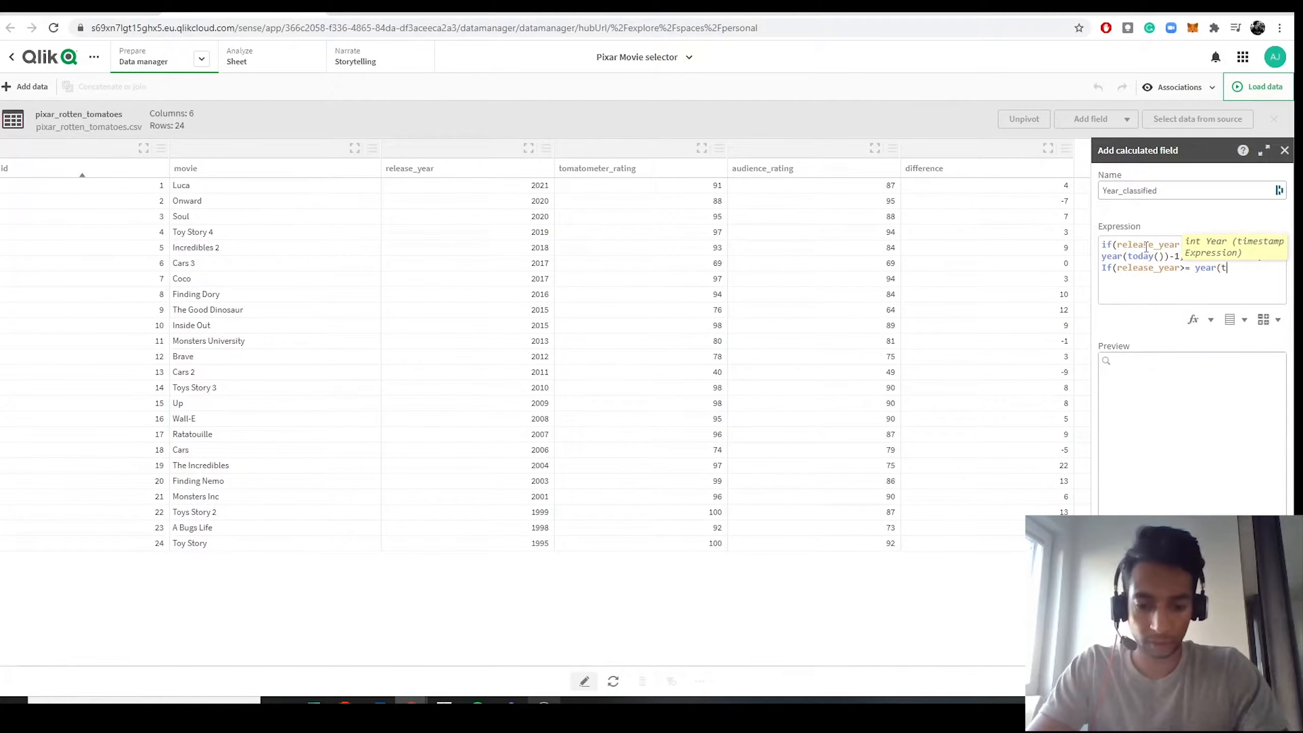
type("oday())")
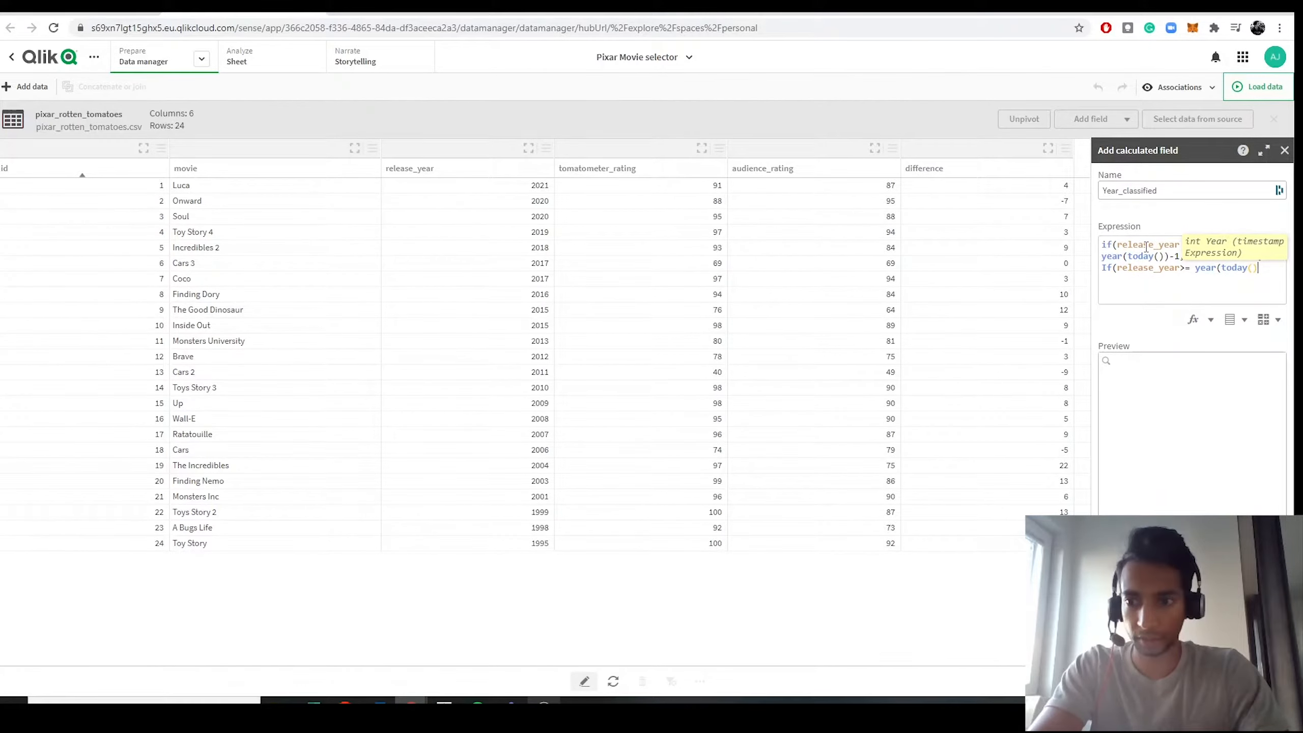
type("-")
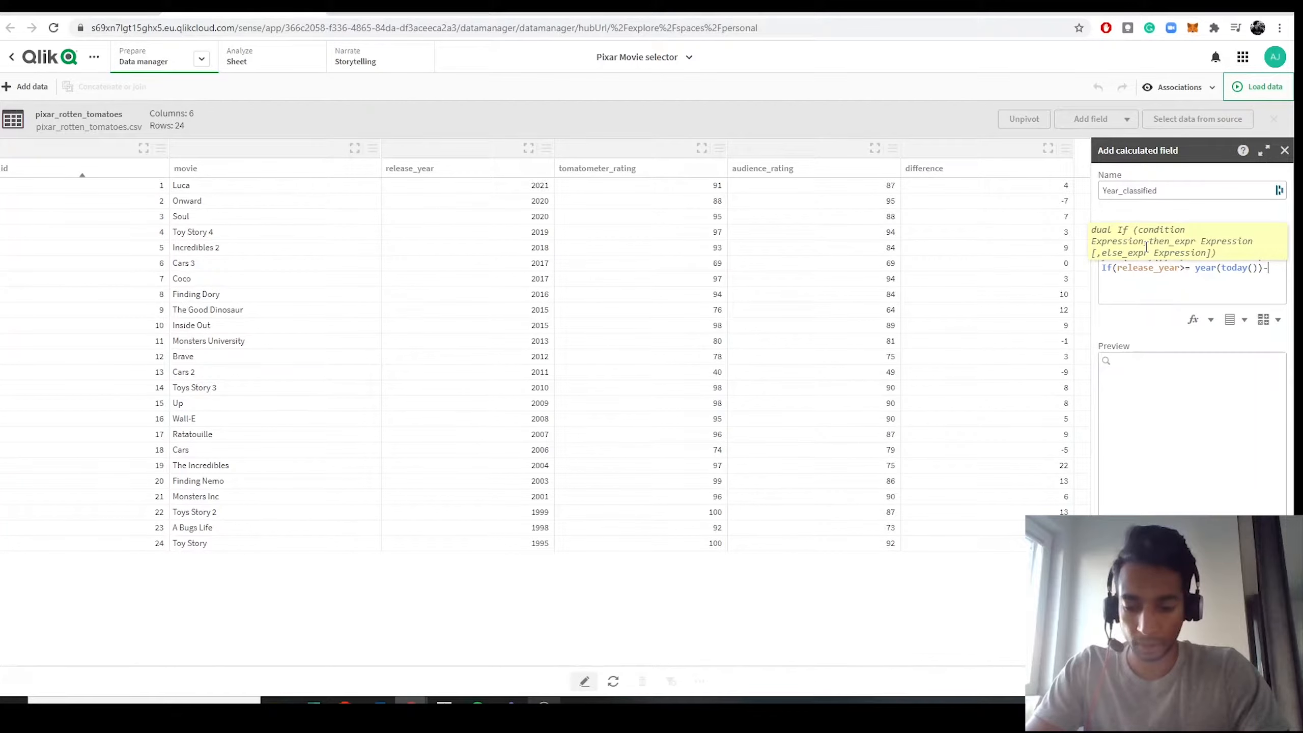
type("5")
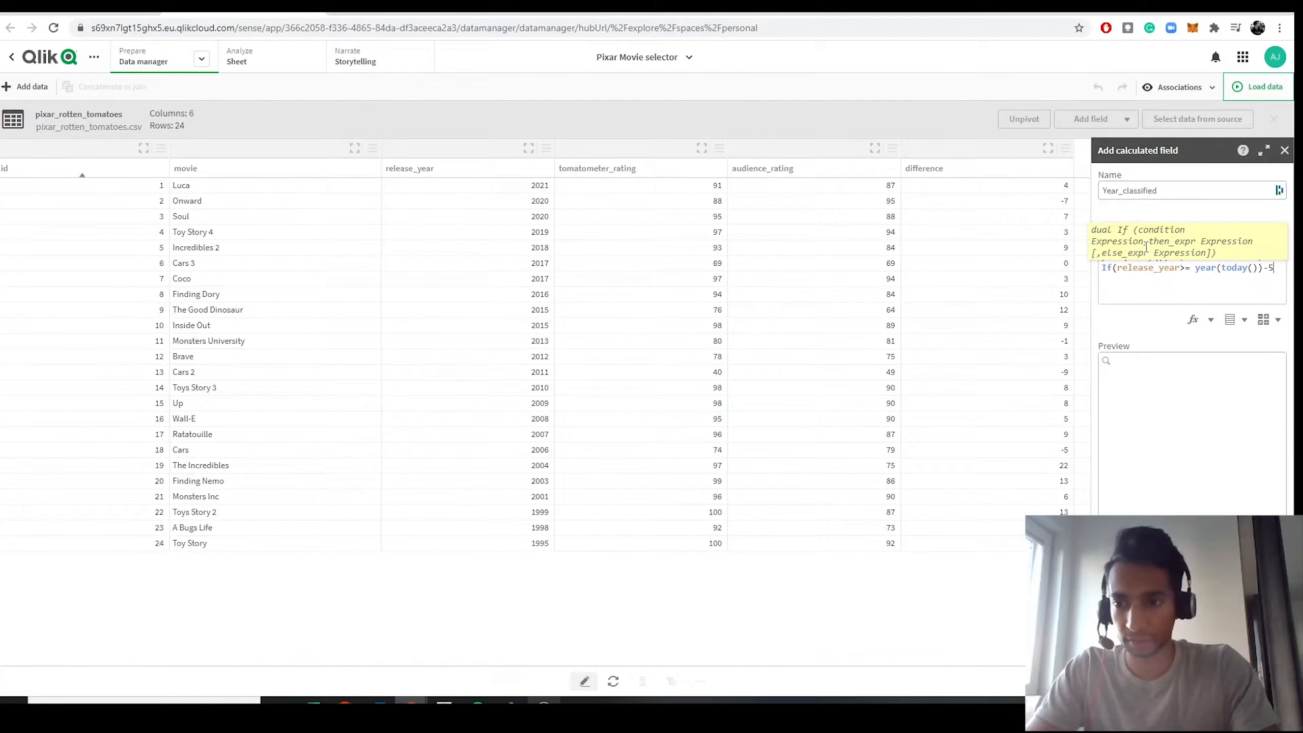
Set 'Recent' as the value returned by the second If when its condition is met.
type(",")
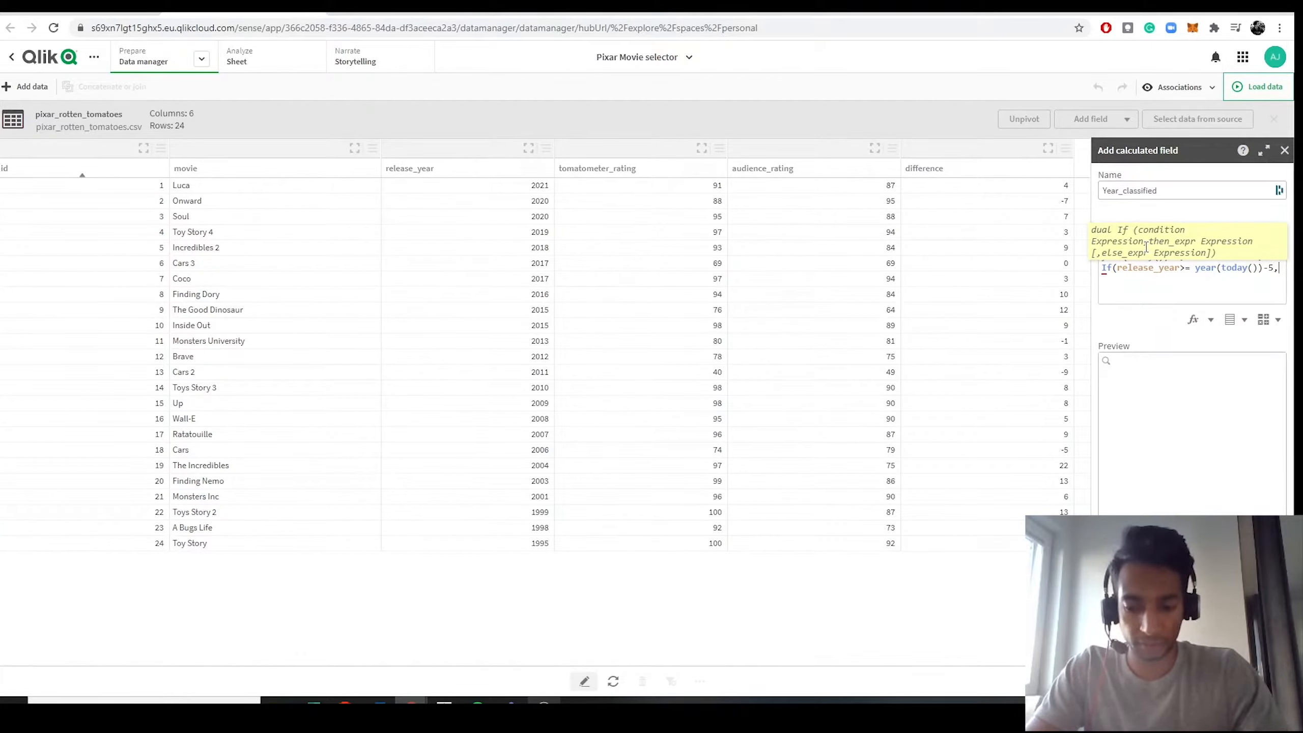
type("'Recent")
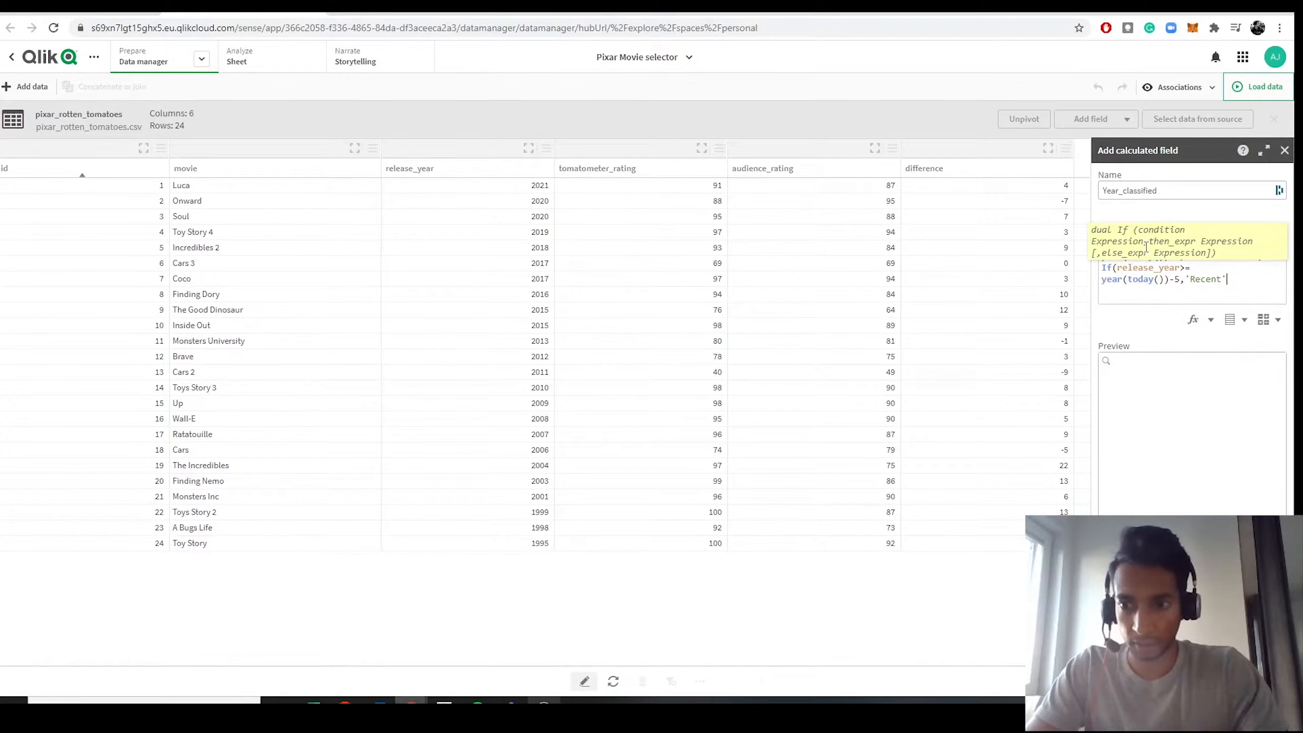
type("',")
Nest a third If on a new line as the next else branch, with the condition release_year>=year(today())-10.
key("Return")
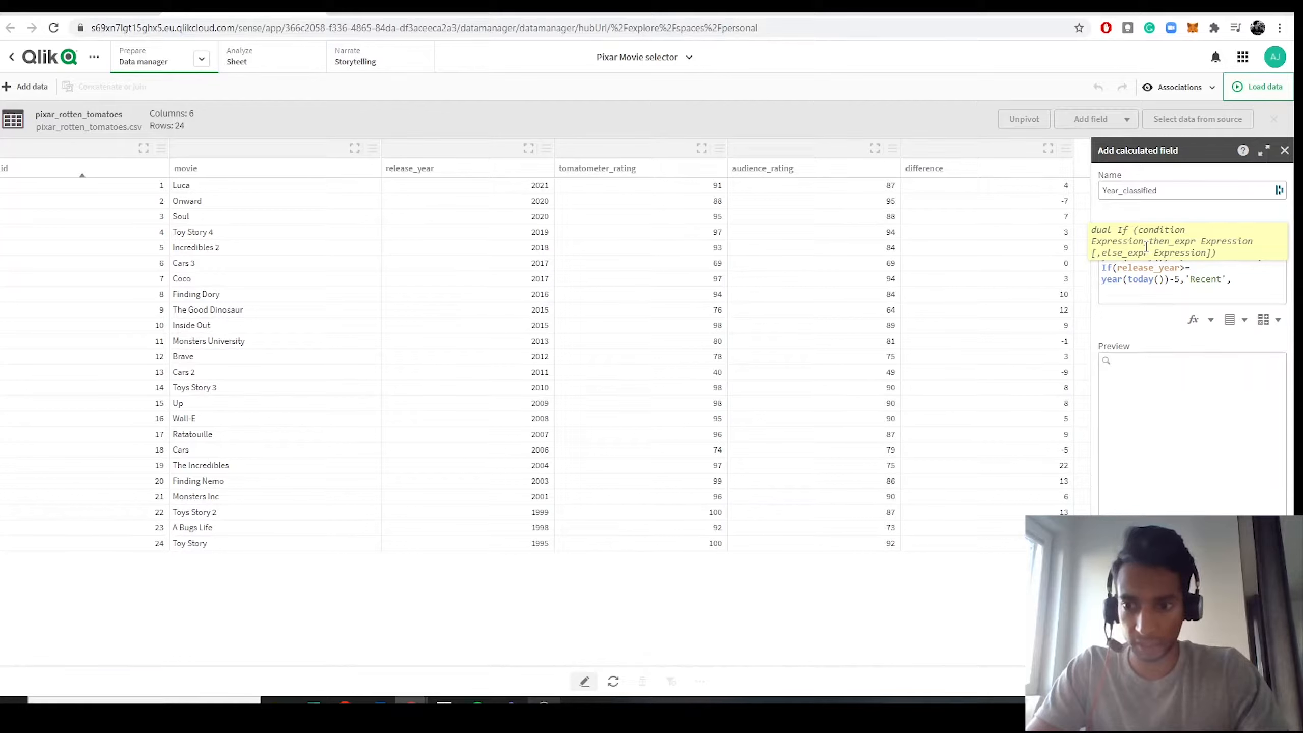
type("If(")
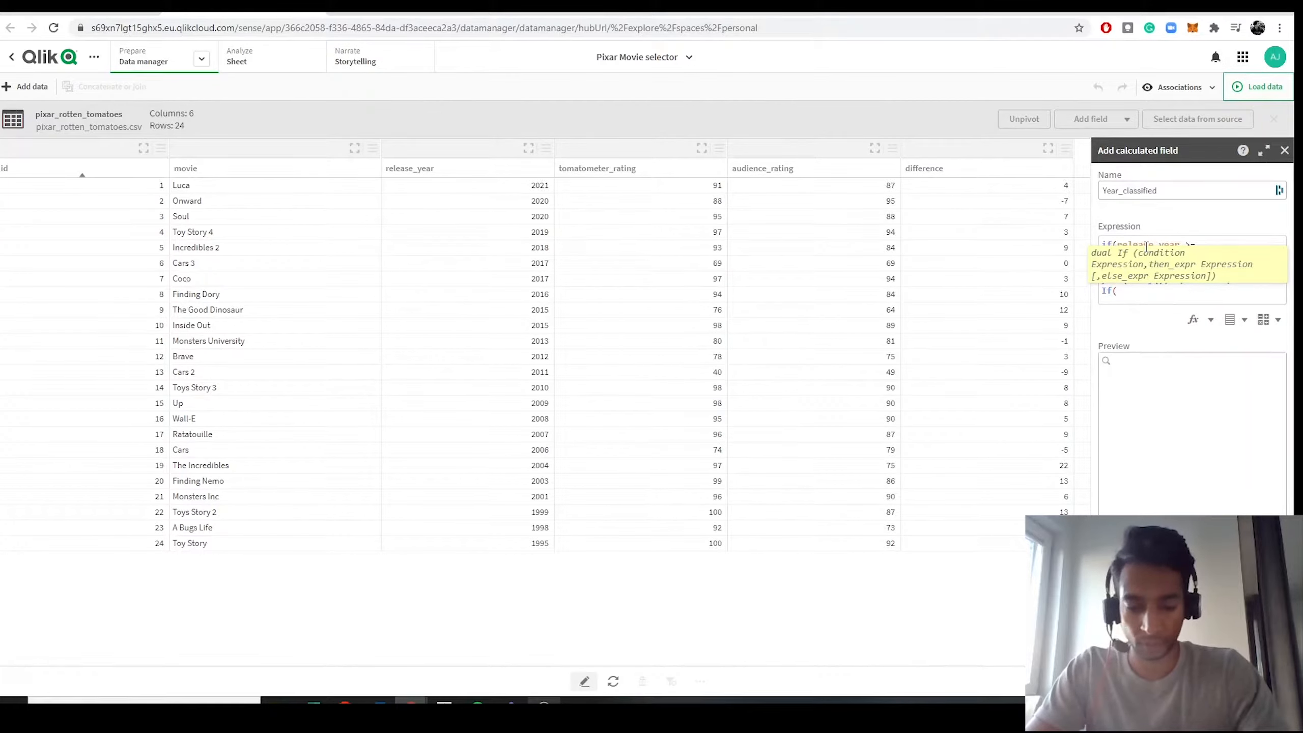
type("re")
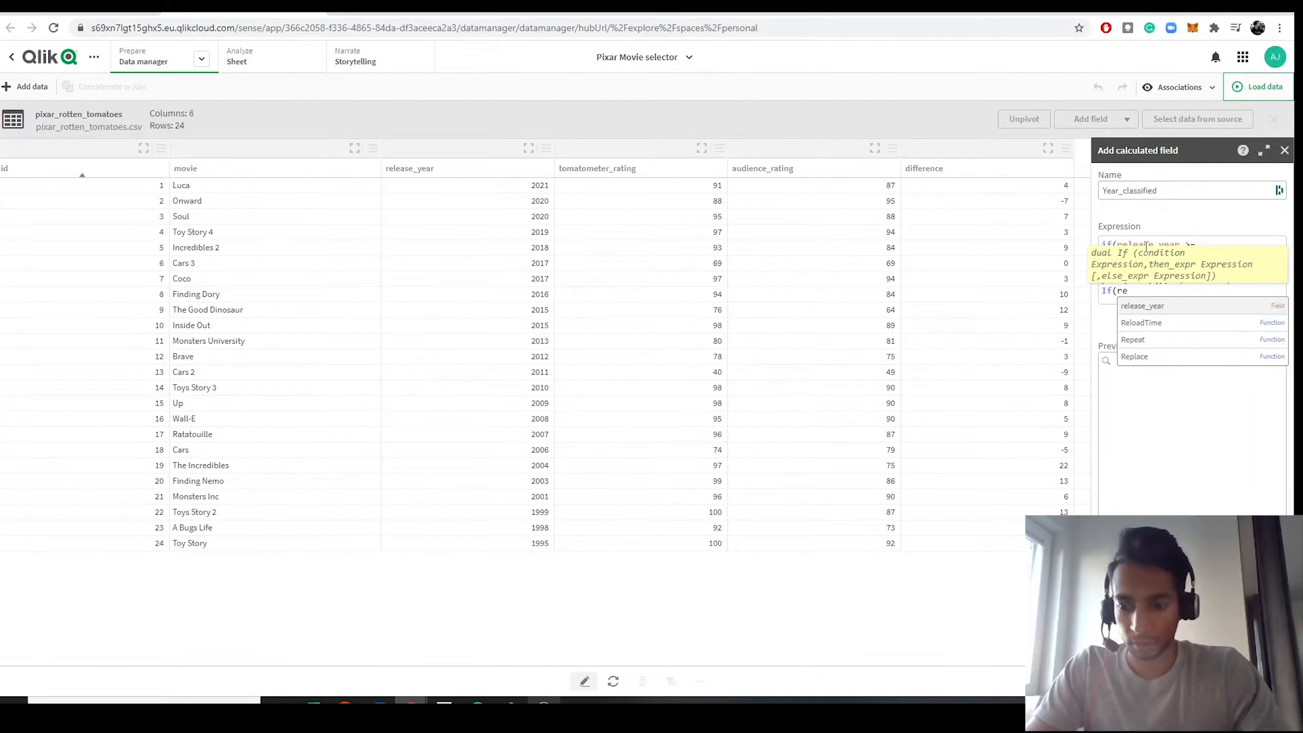
key("Return")
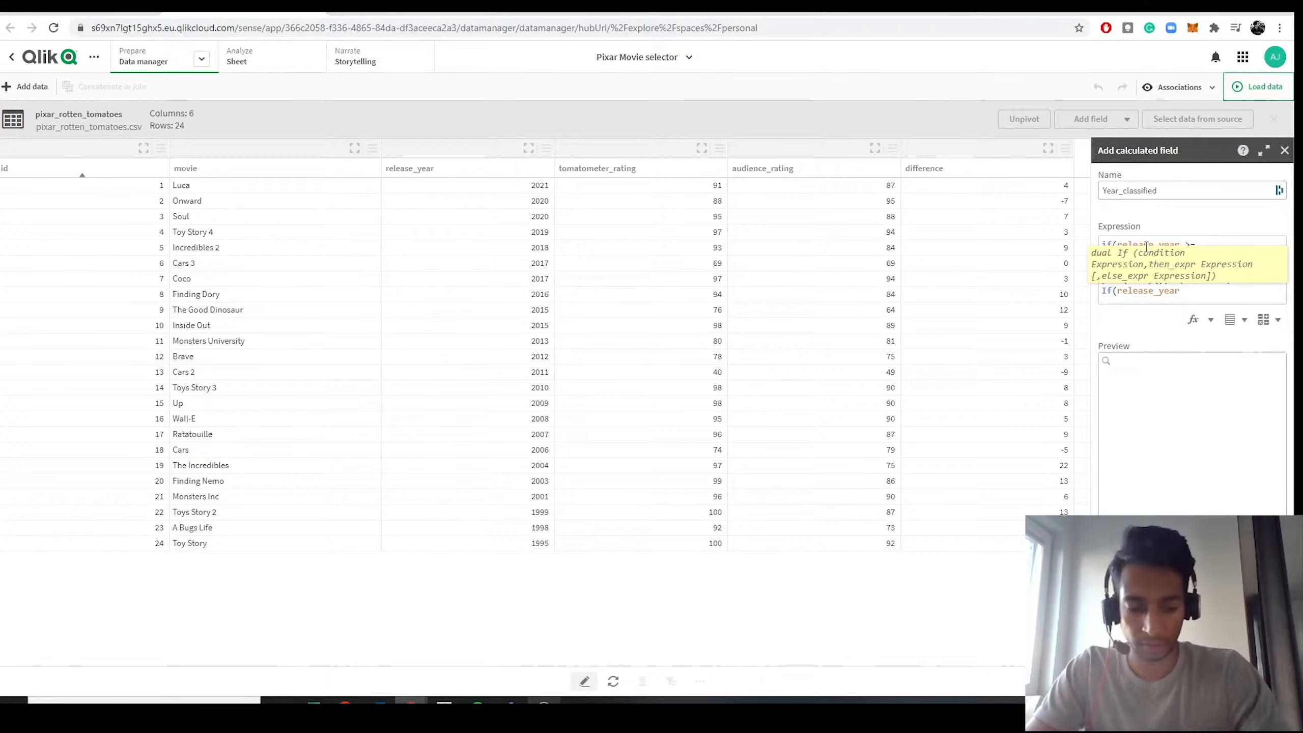
type(">")
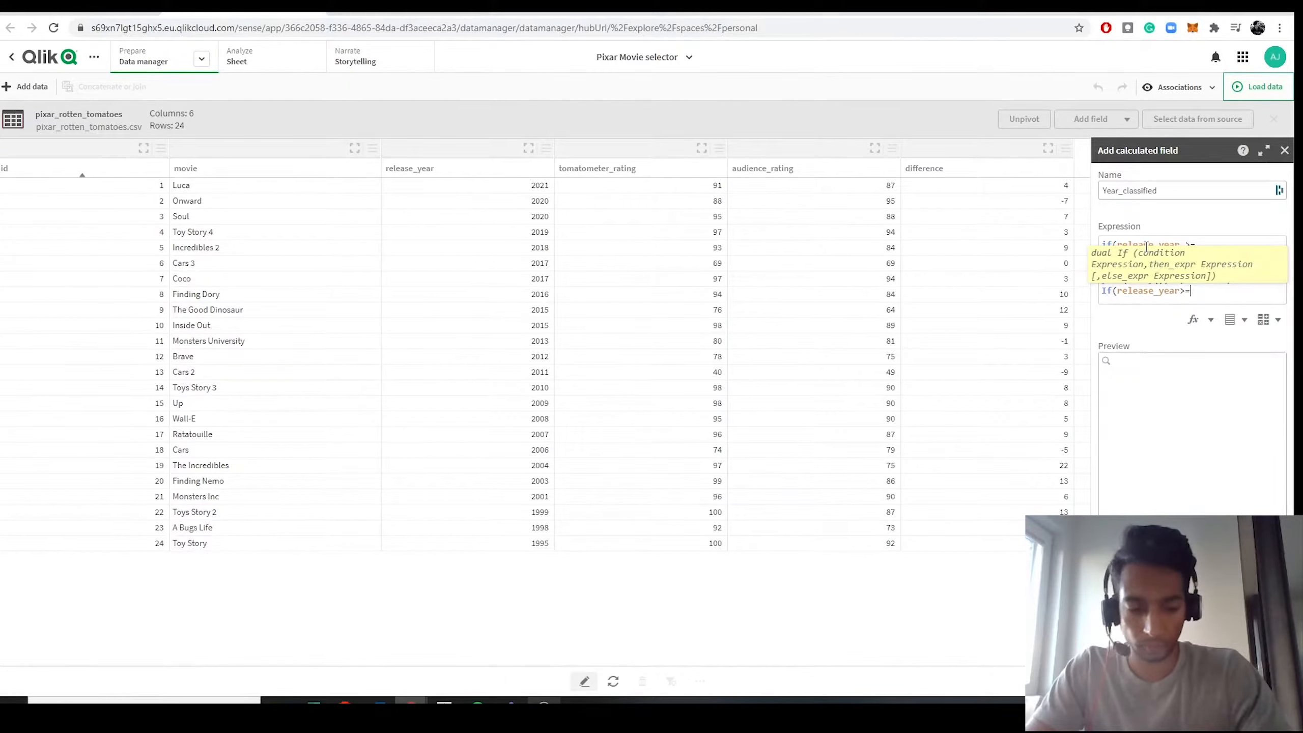
type("=year")
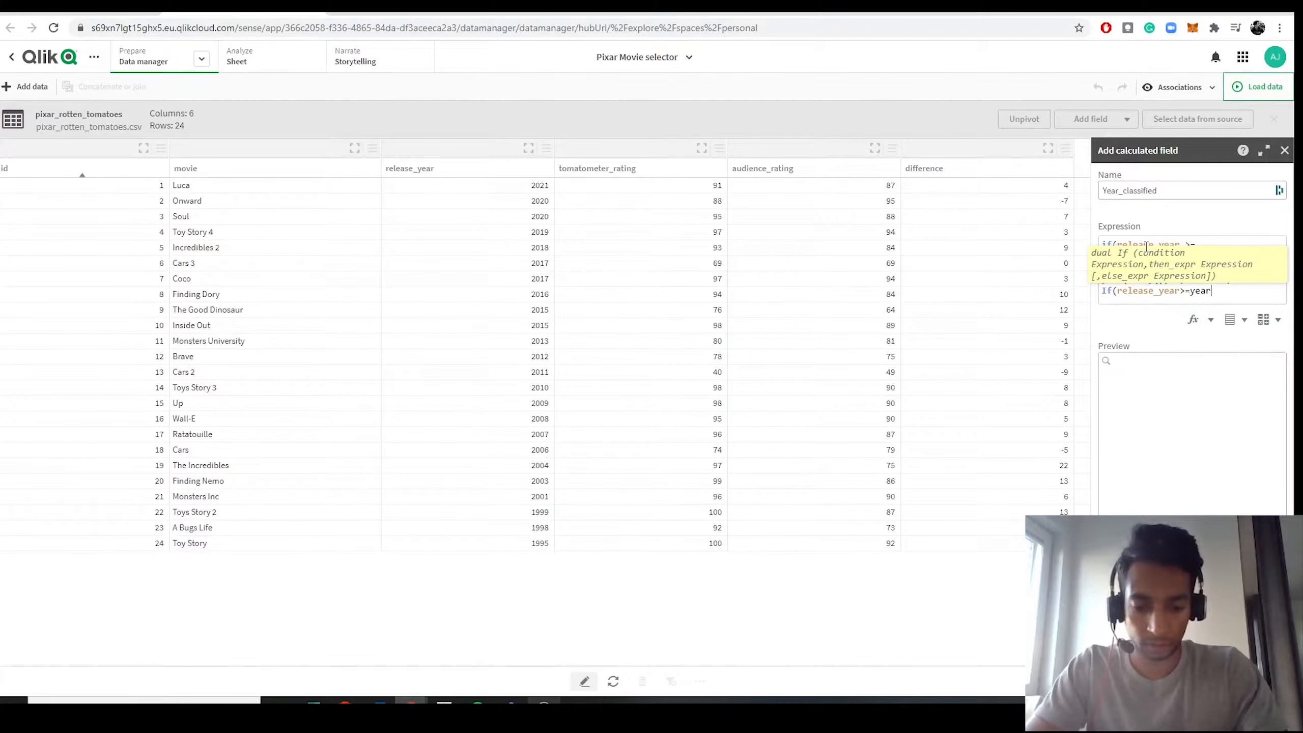
type("(today(")
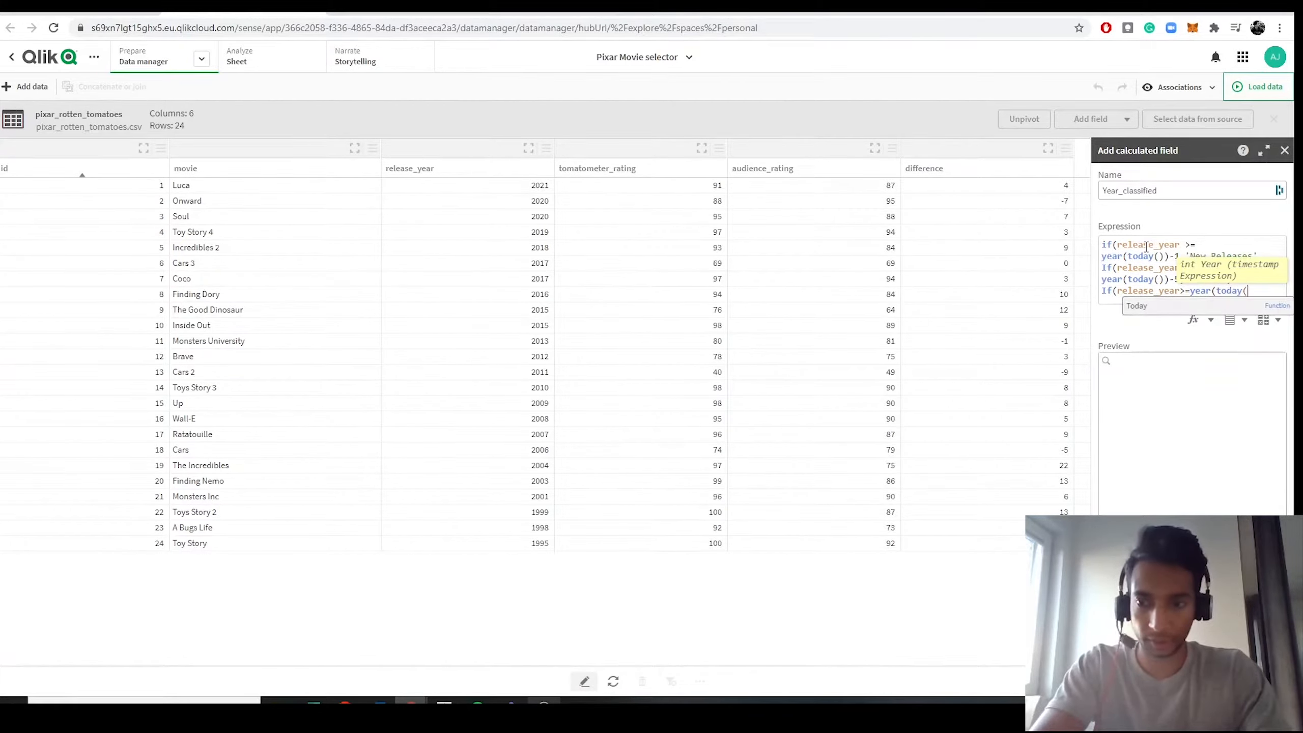
type("))-1")
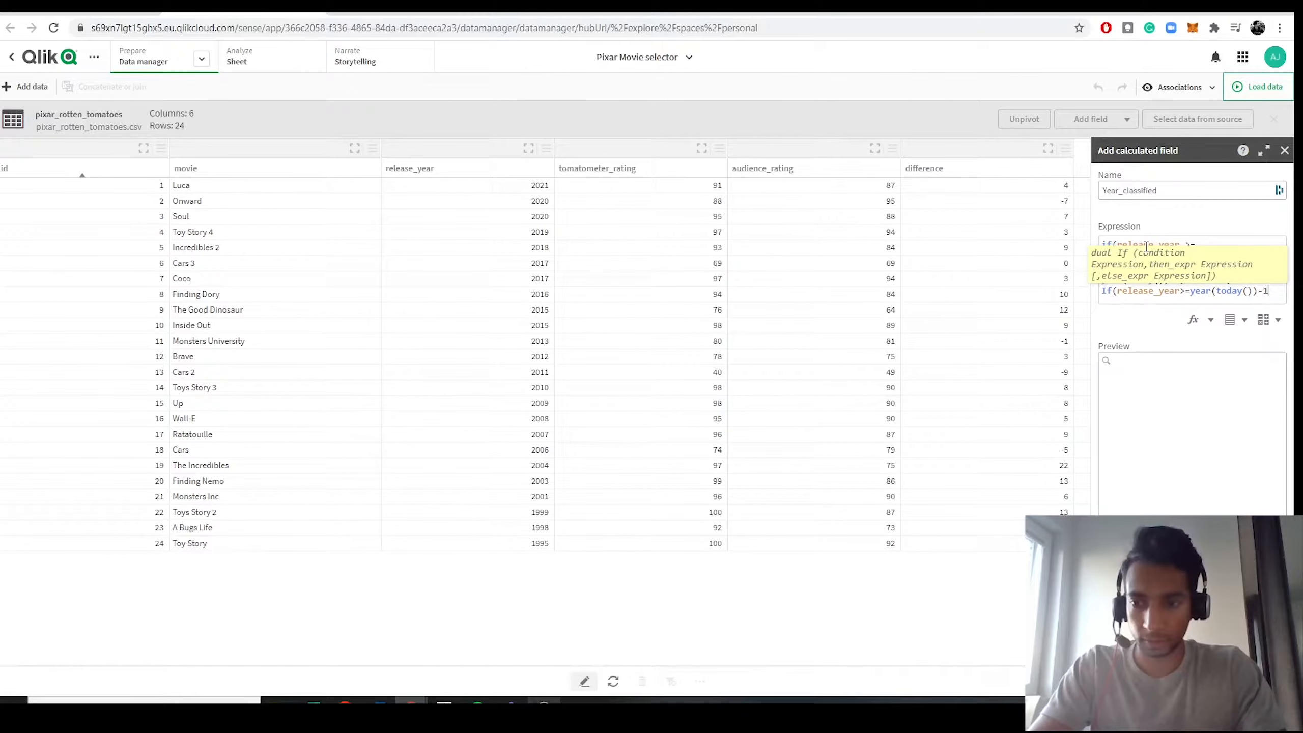
type("0,")
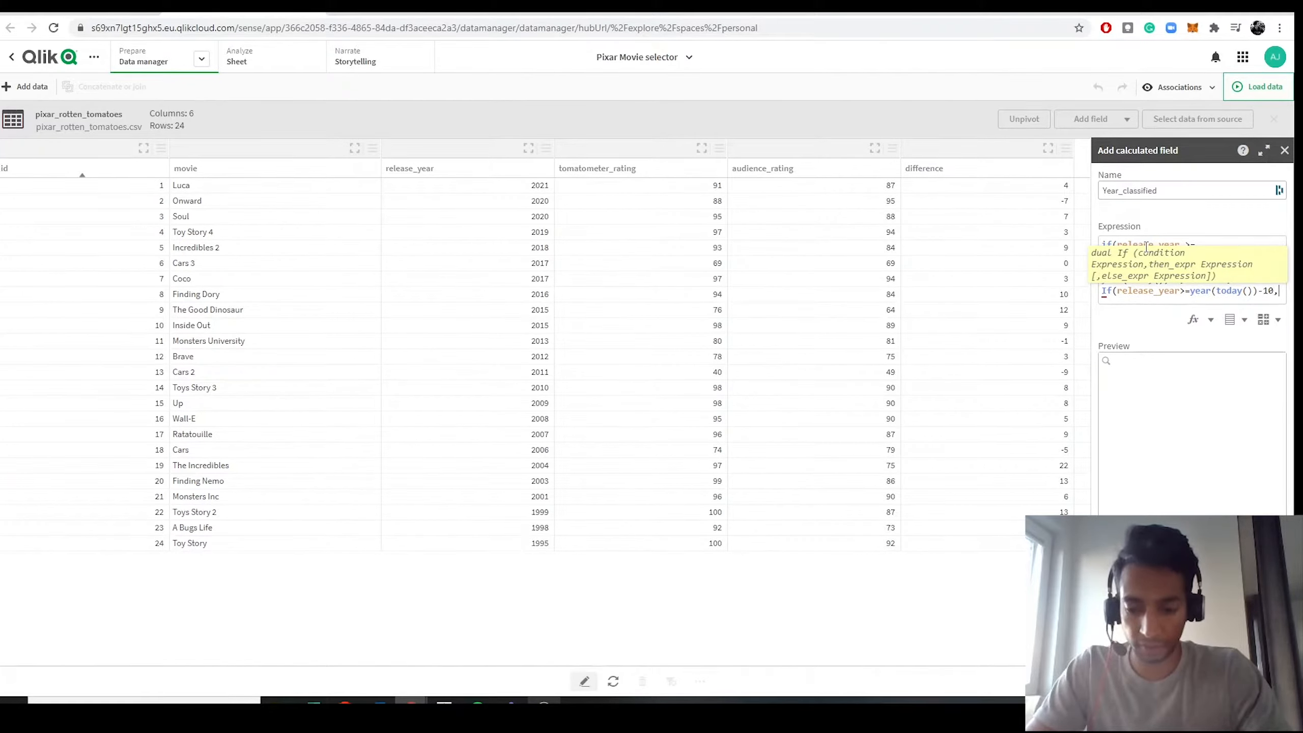
Set 'Old Releases' as the value returned by the third If when its condition is met.
type("'Old")
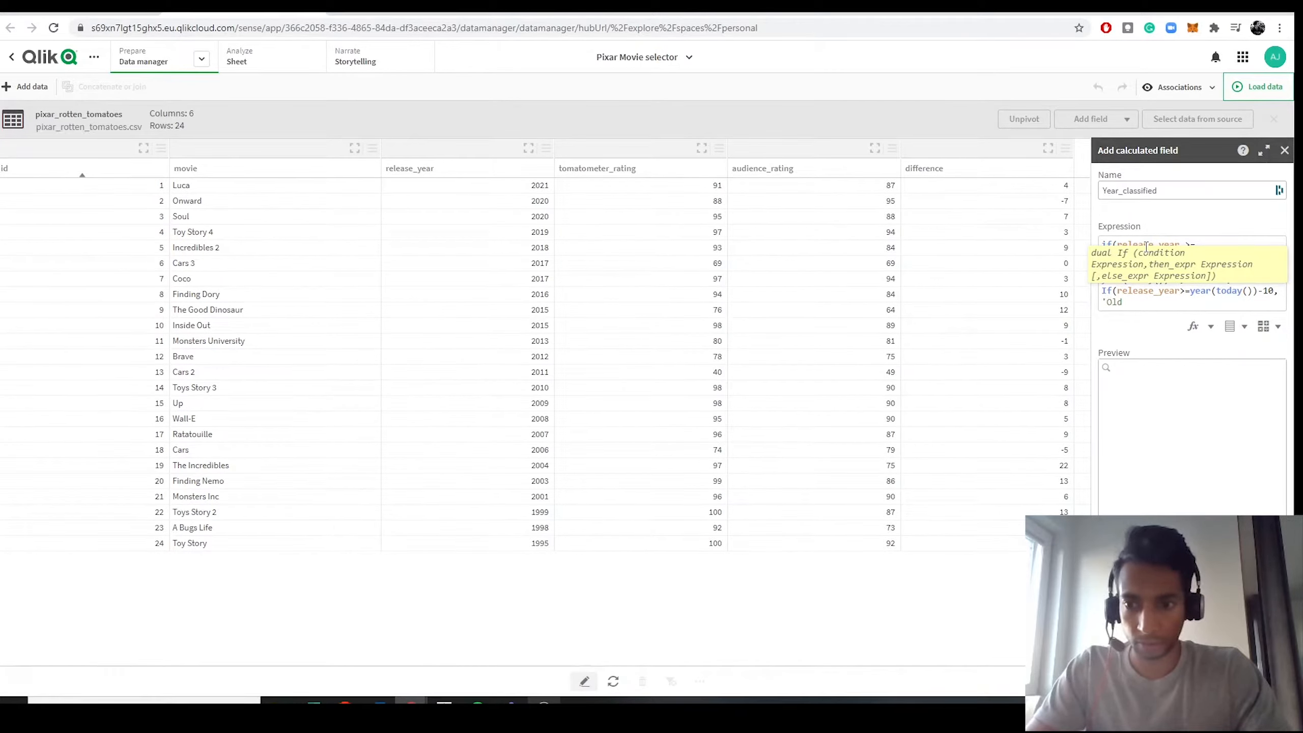
type(" Releases'")
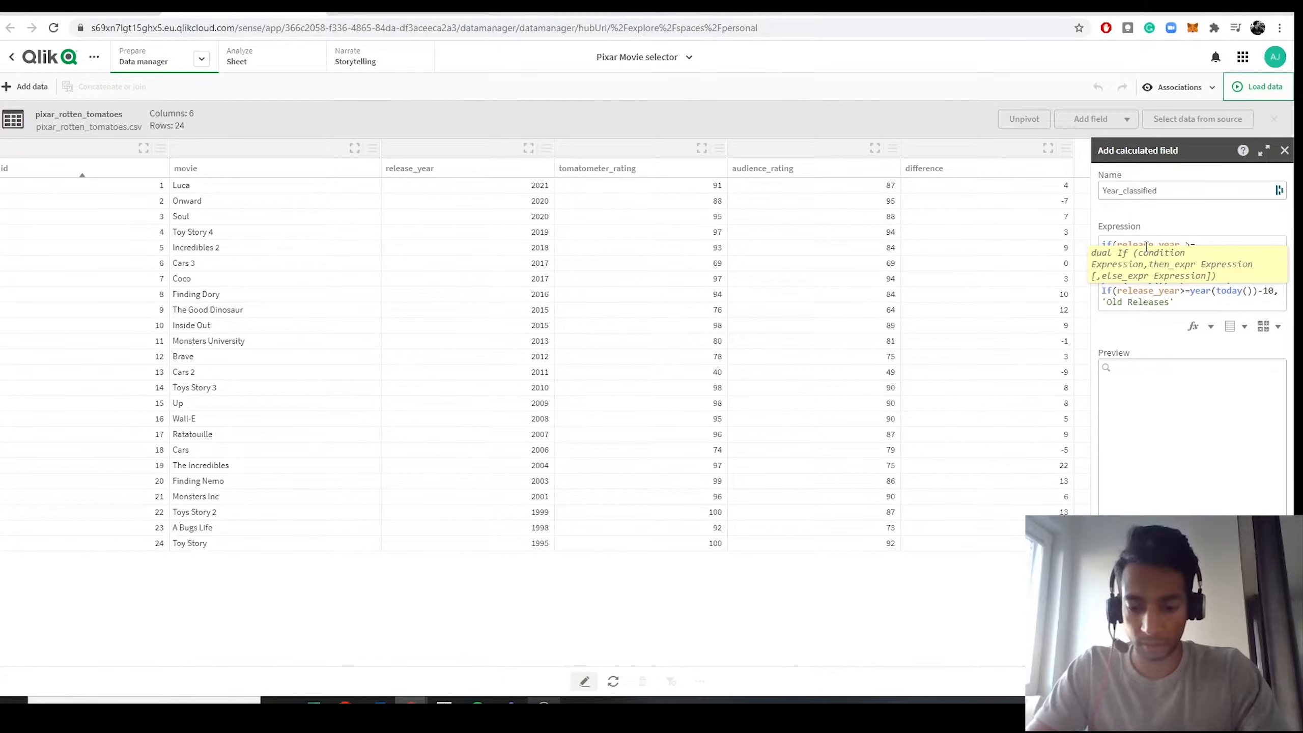
type(",")
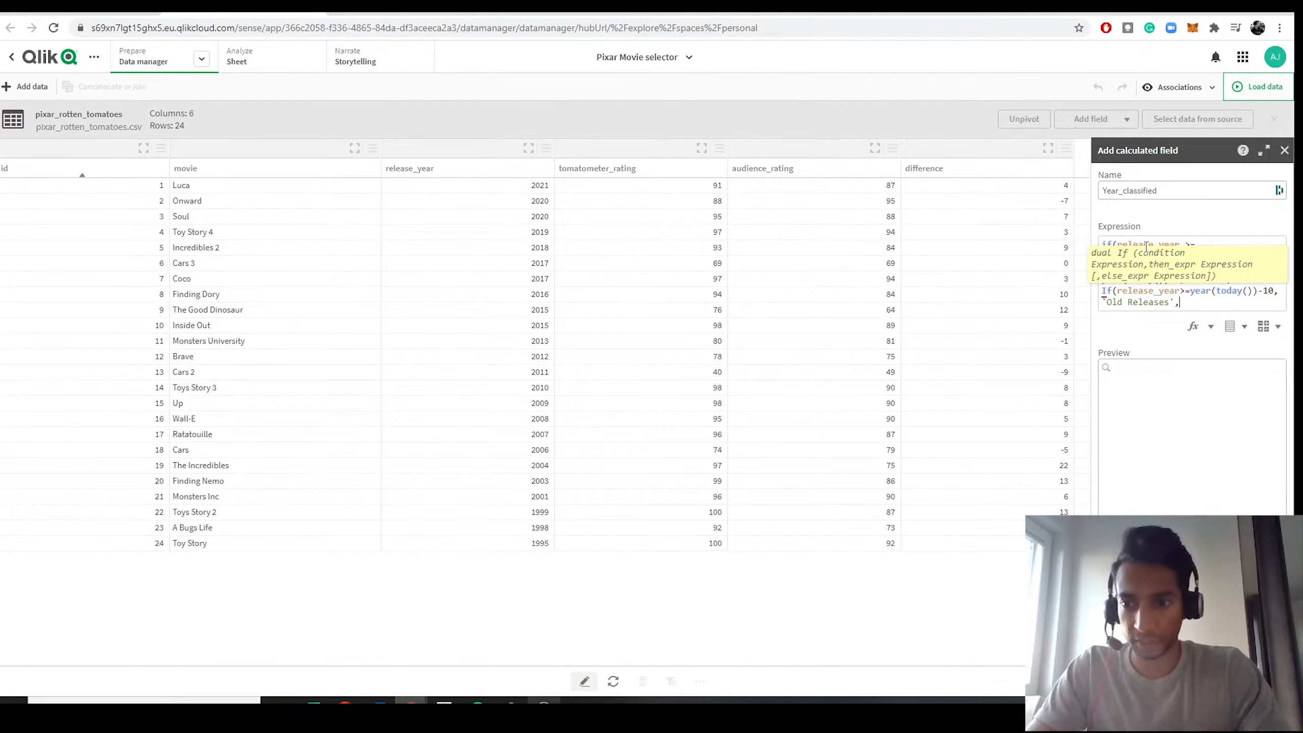
Set 'Classics' as the final else value, close all three if functions, and select the whole expression.
type("'")
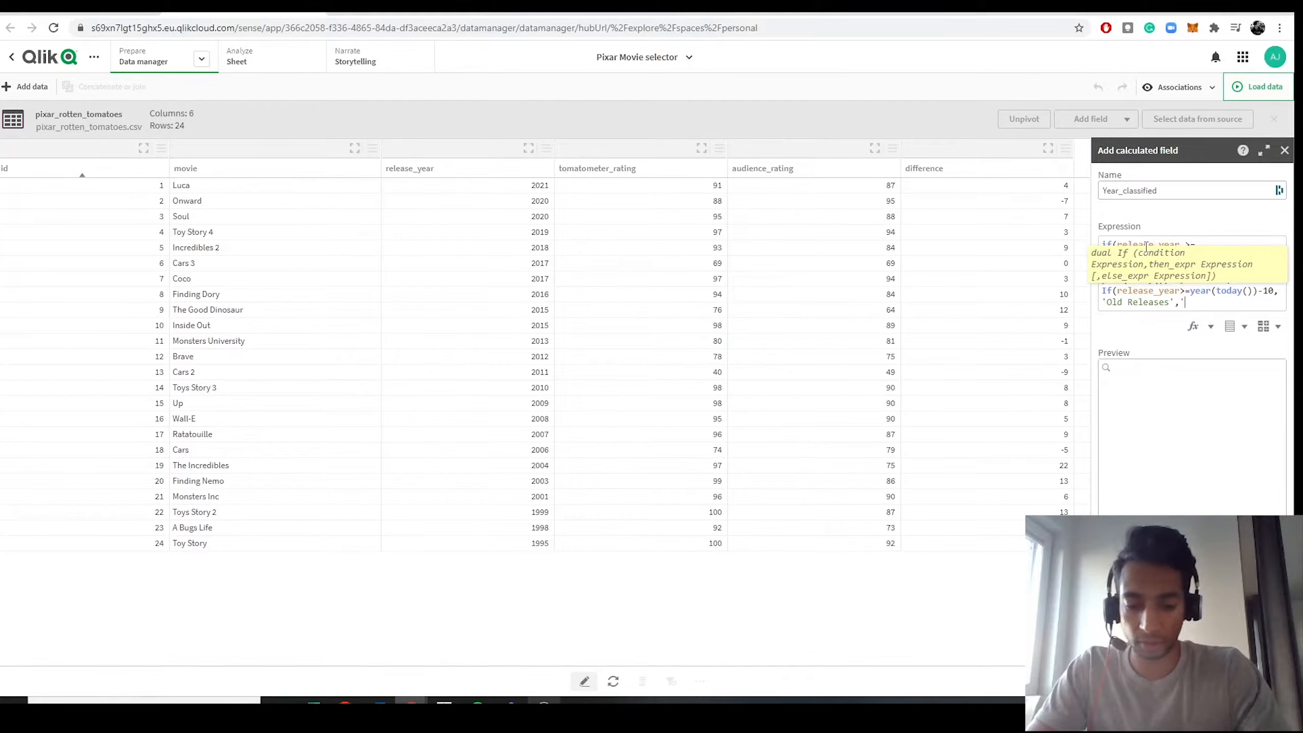
type("Classic")
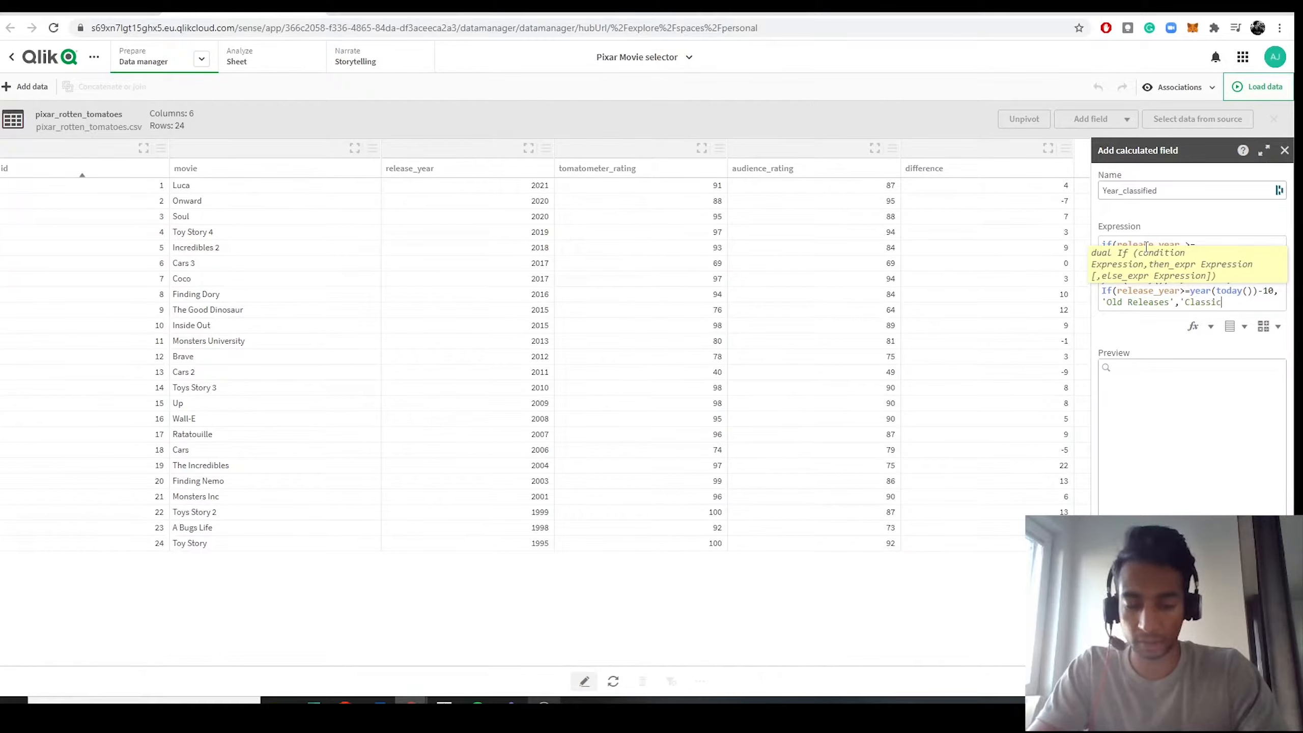
type("s')")
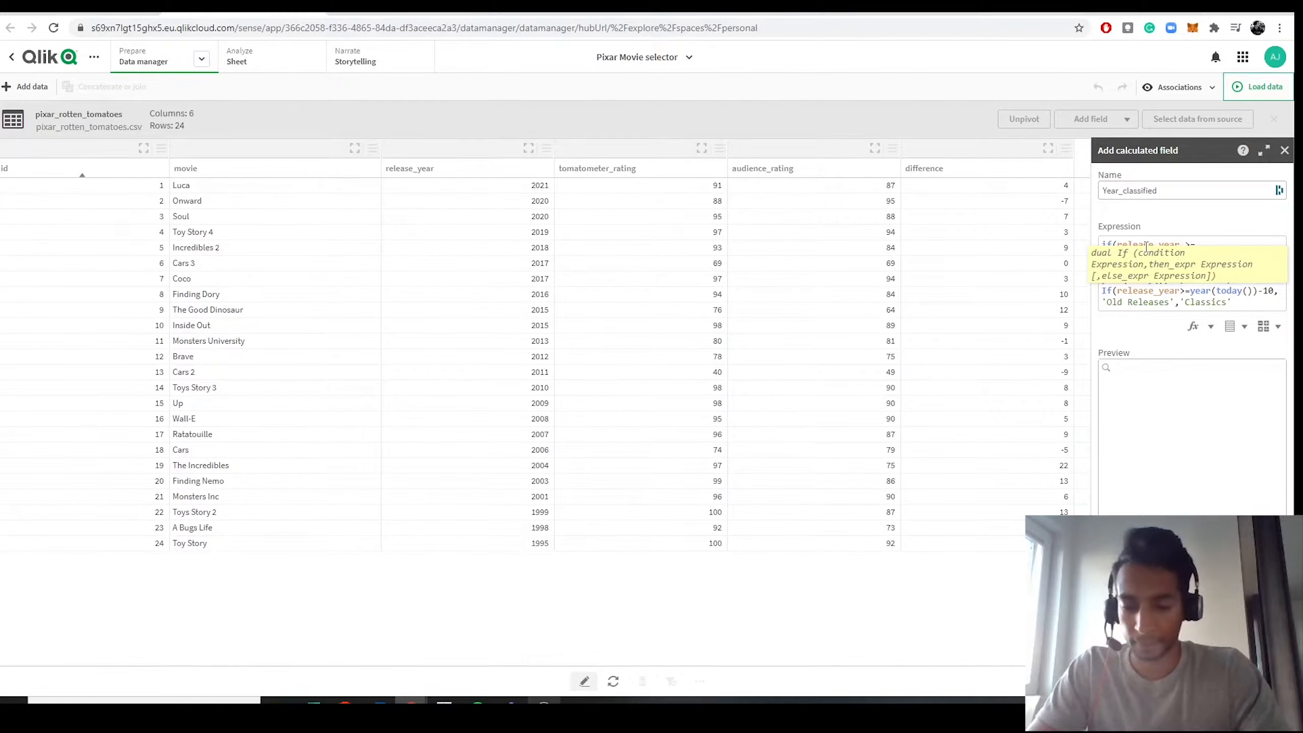
type(")")
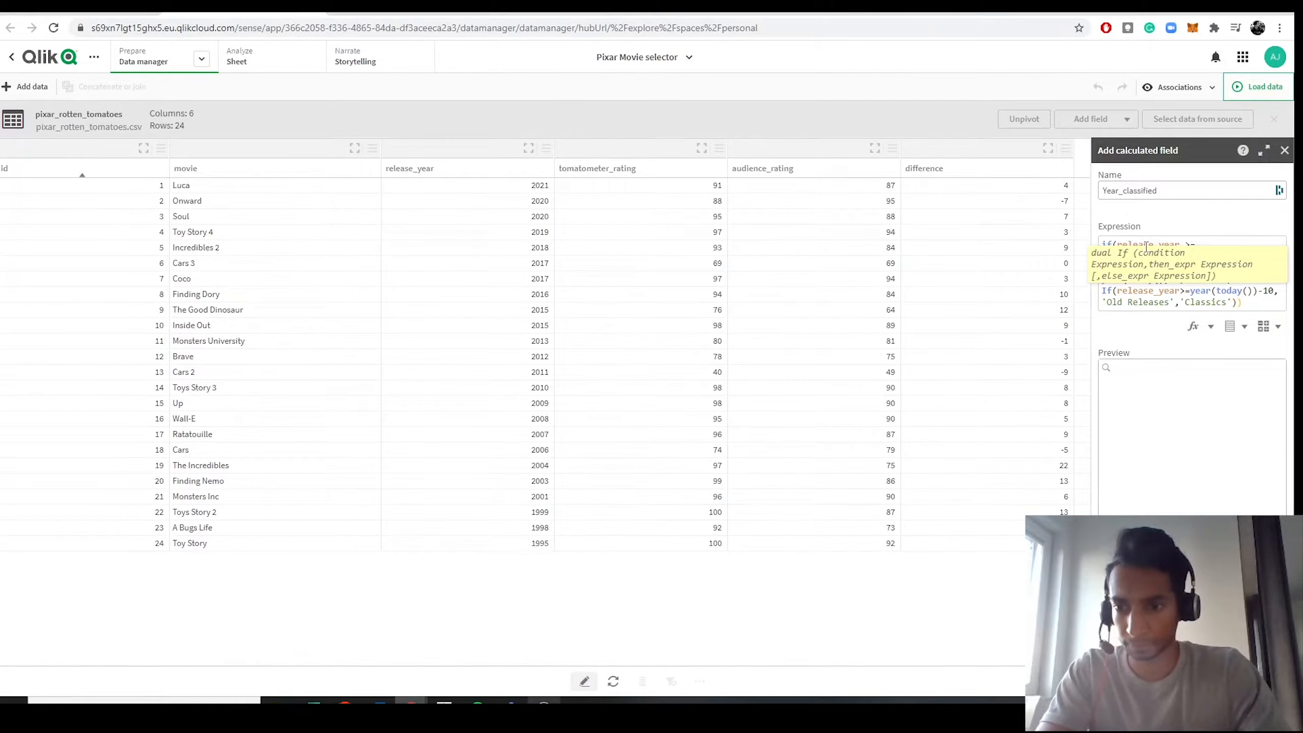
type(")")
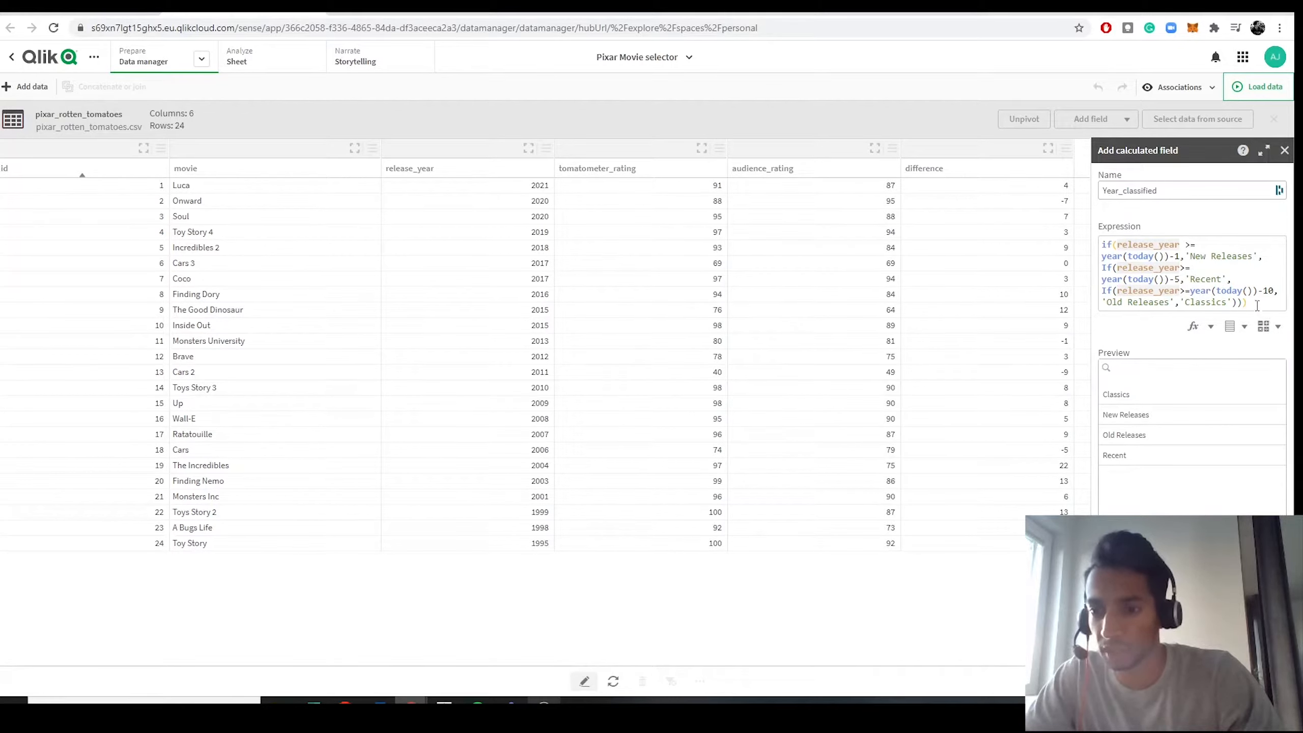
left_click_drag(1250, 303, 1089, 240)
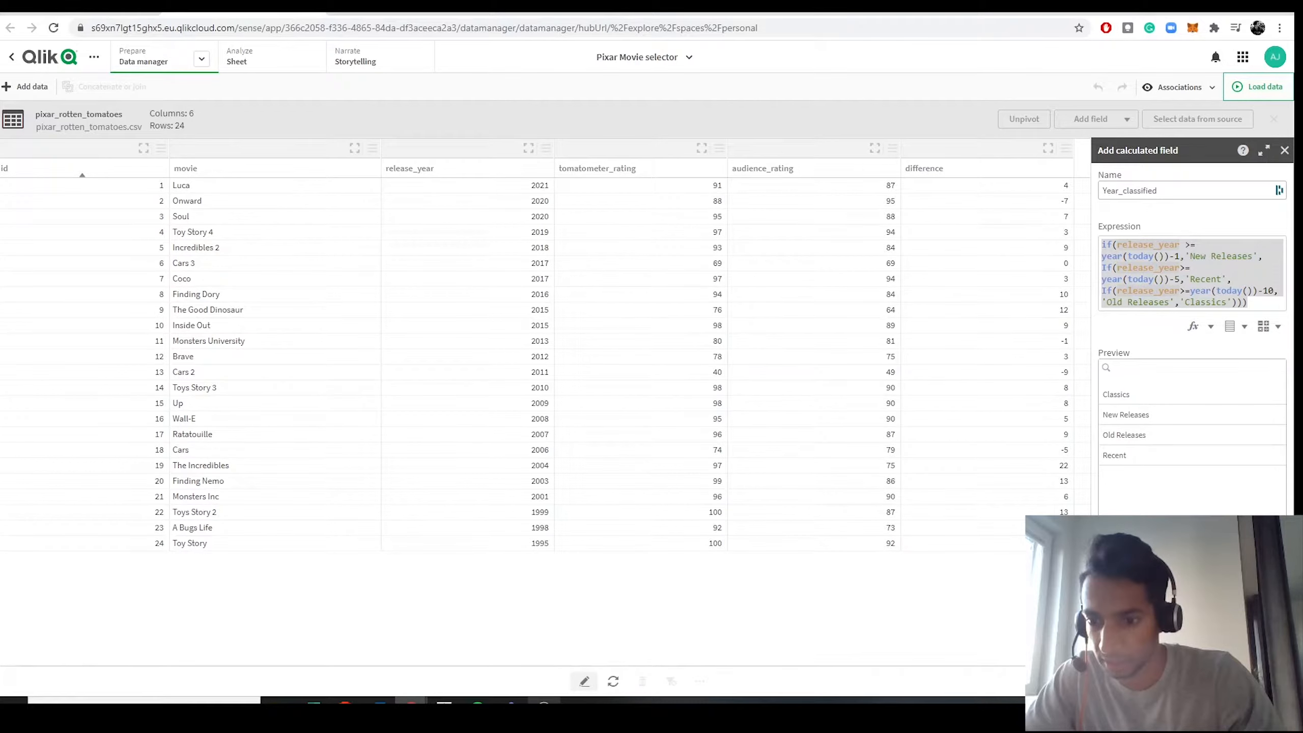
Create the Year_classified calculated field and review its values for all movies in the table.
left_click(1264, 650)
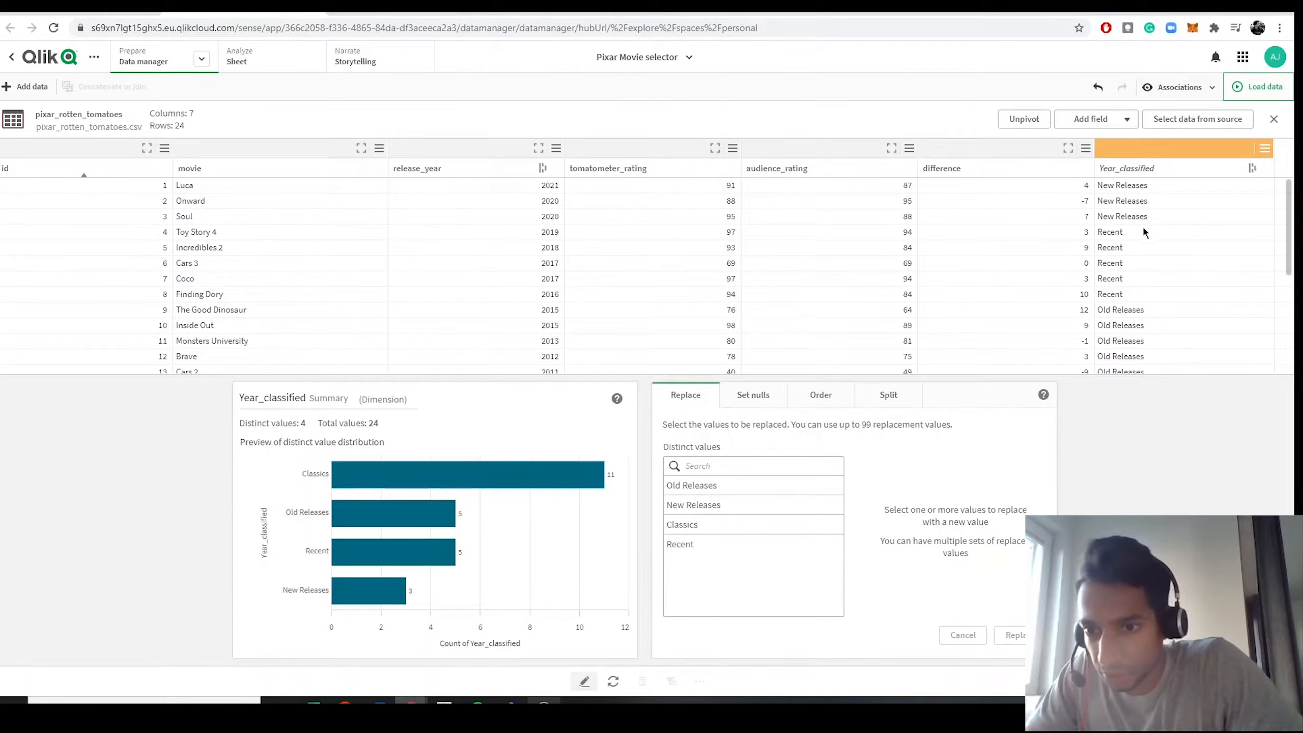
scroll(1140, 292, "down", 4)
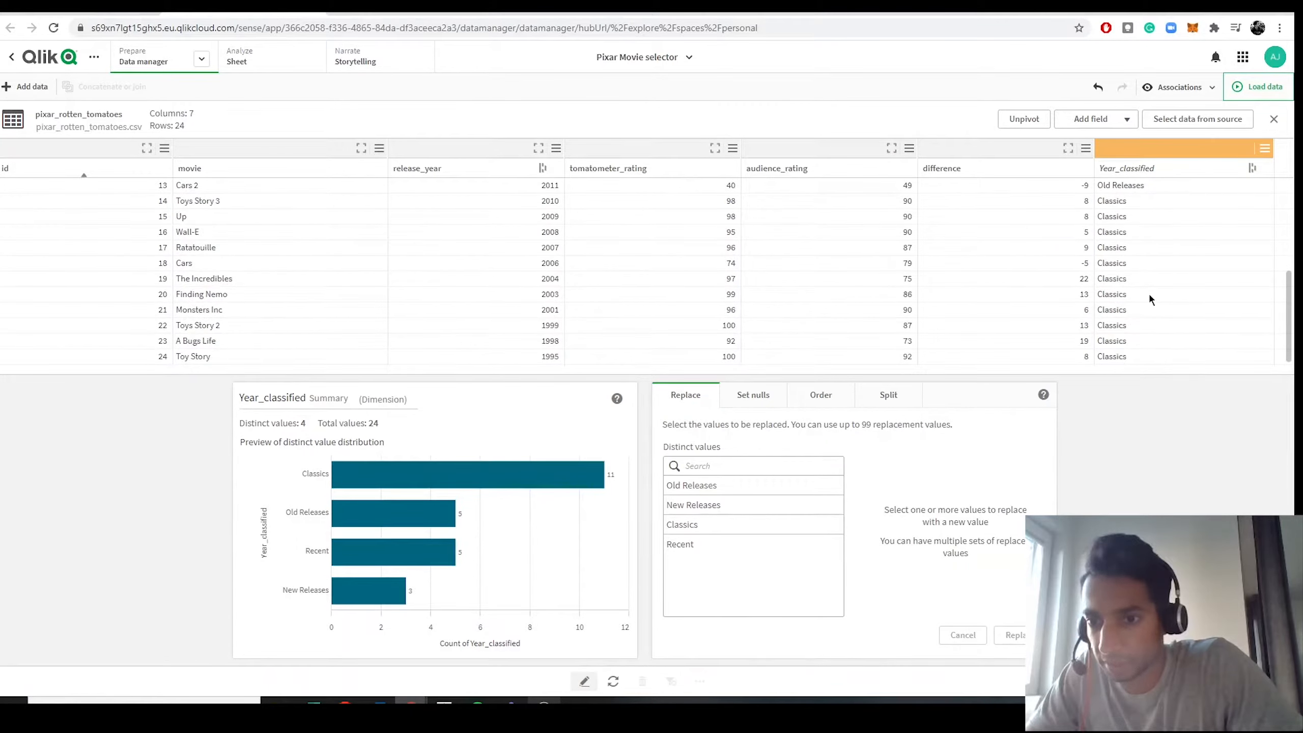
scroll(1150, 299, "up", 4)
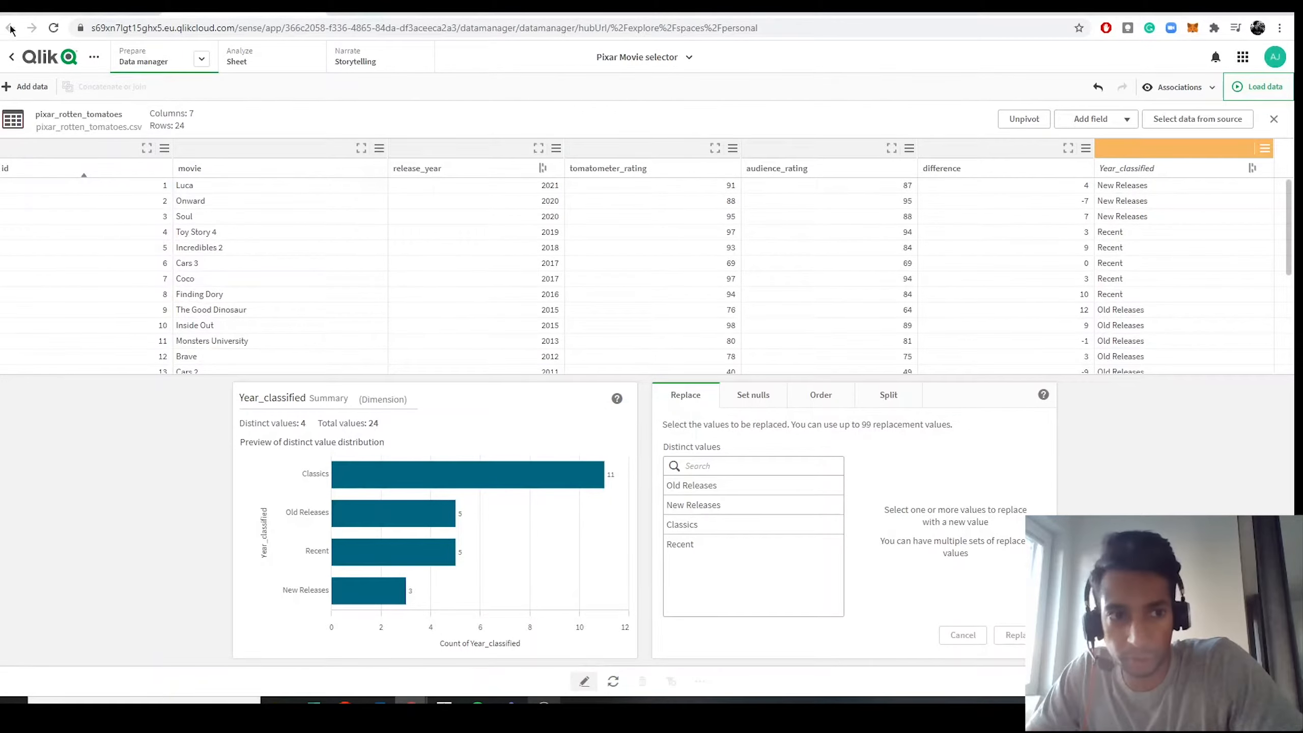
Open the data load editor in its own browser tab and unlock the auto-generated script section.
left_click(203, 60)
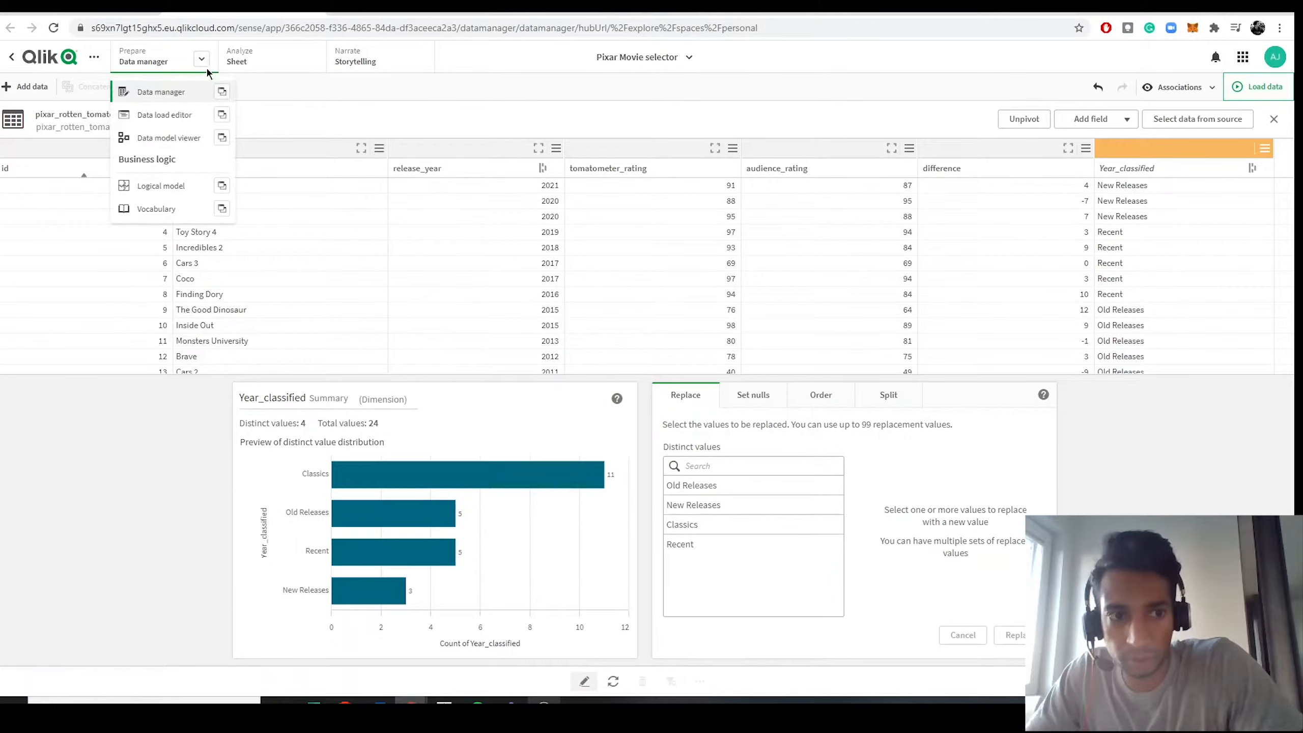
left_click(224, 122)
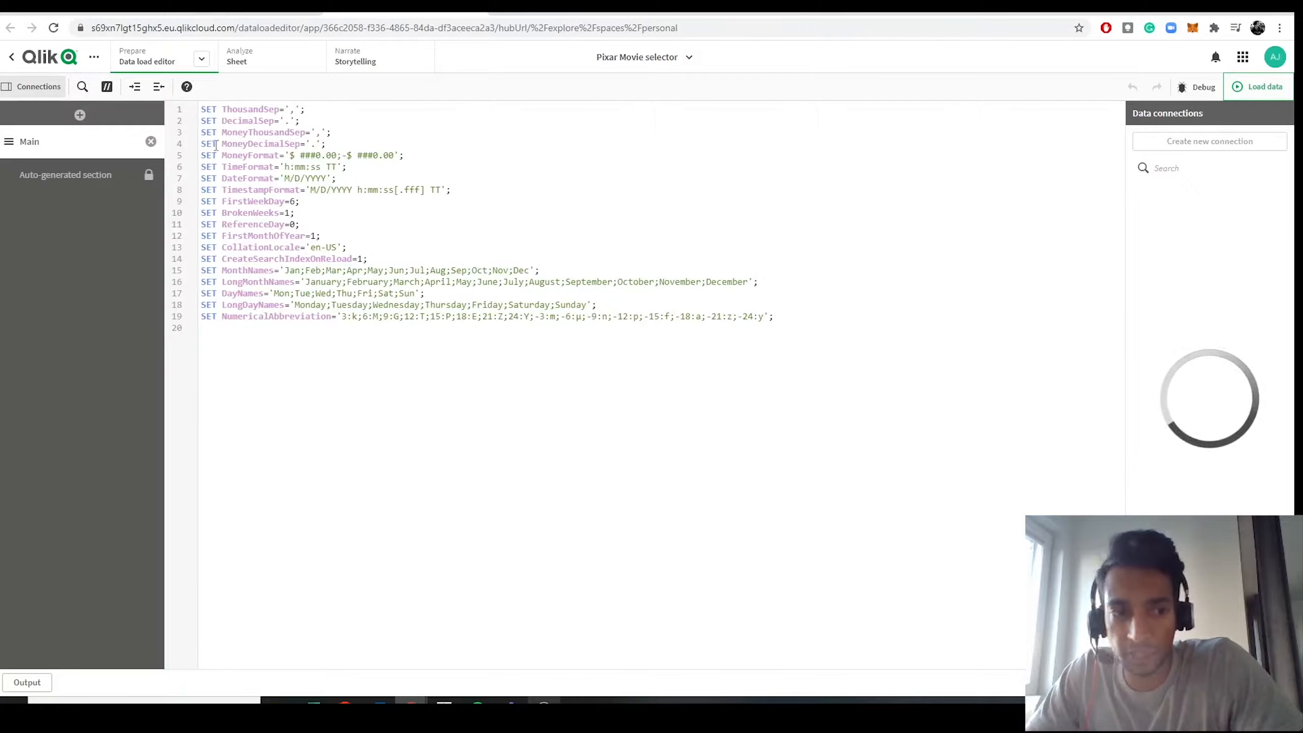
left_click(100, 175)
left_click(1087, 113)
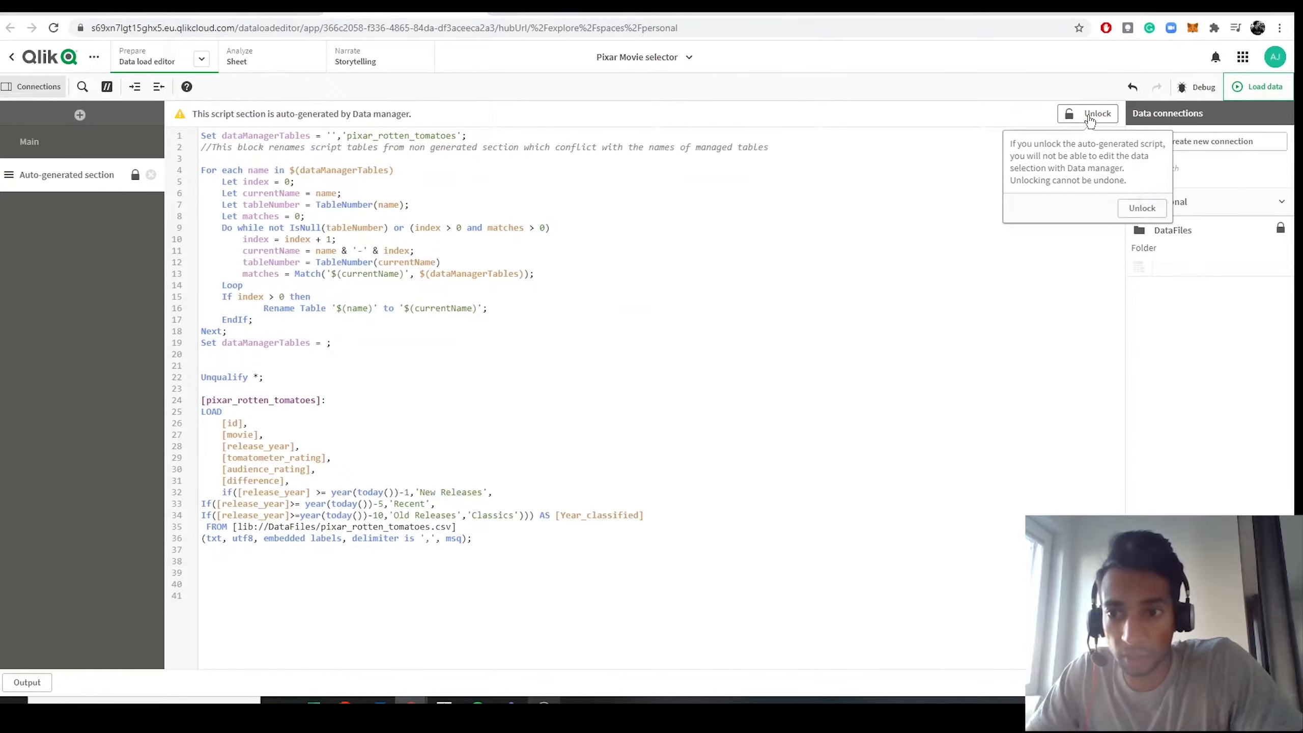
left_click(1147, 210)
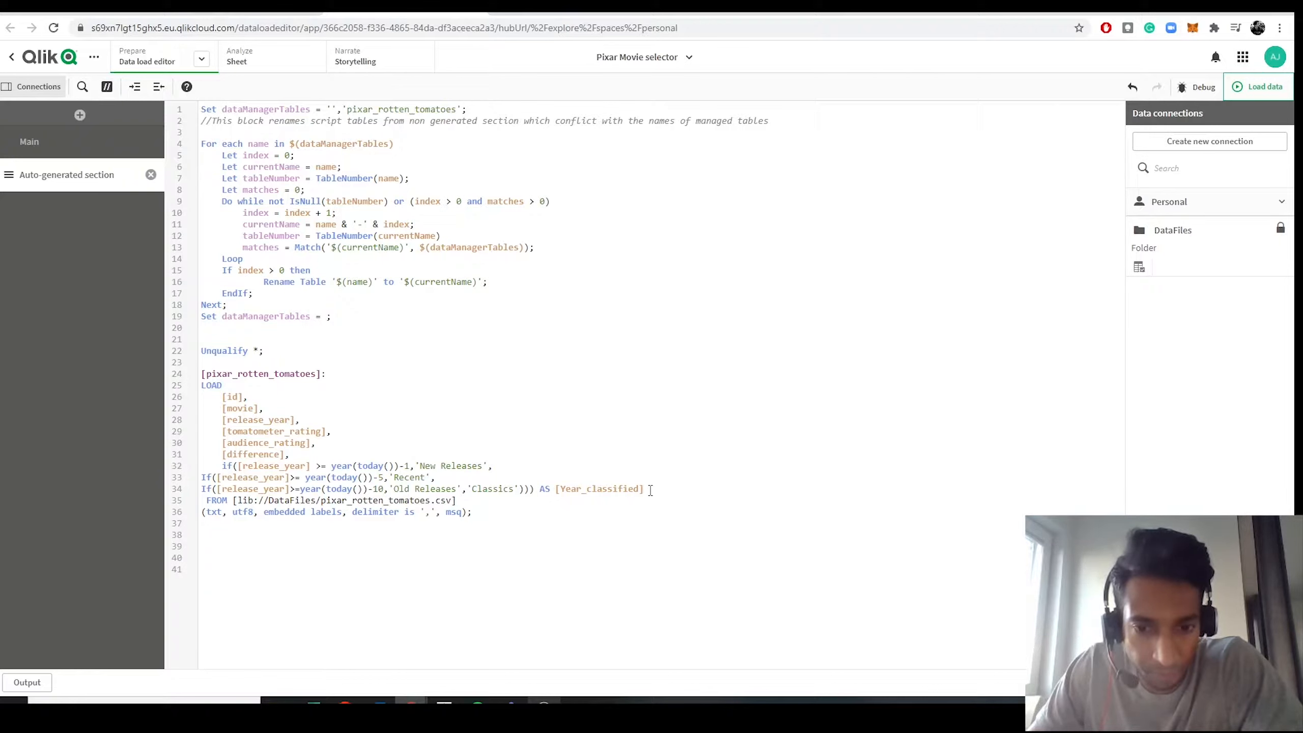
Delete the nested if expression for Year_classified from the load script and open a new line after [difference].
left_click_drag(649, 490, 227, 470)
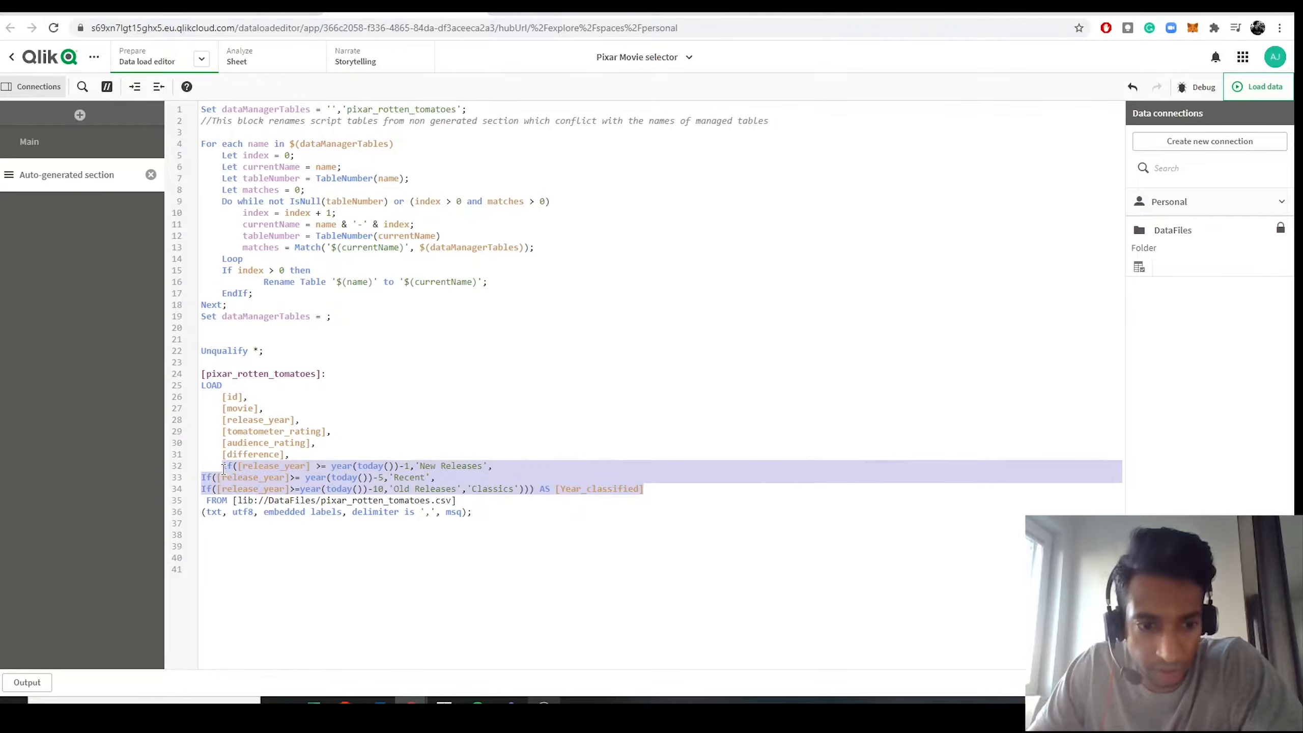
key("BackSpace")
left_click(296, 454)
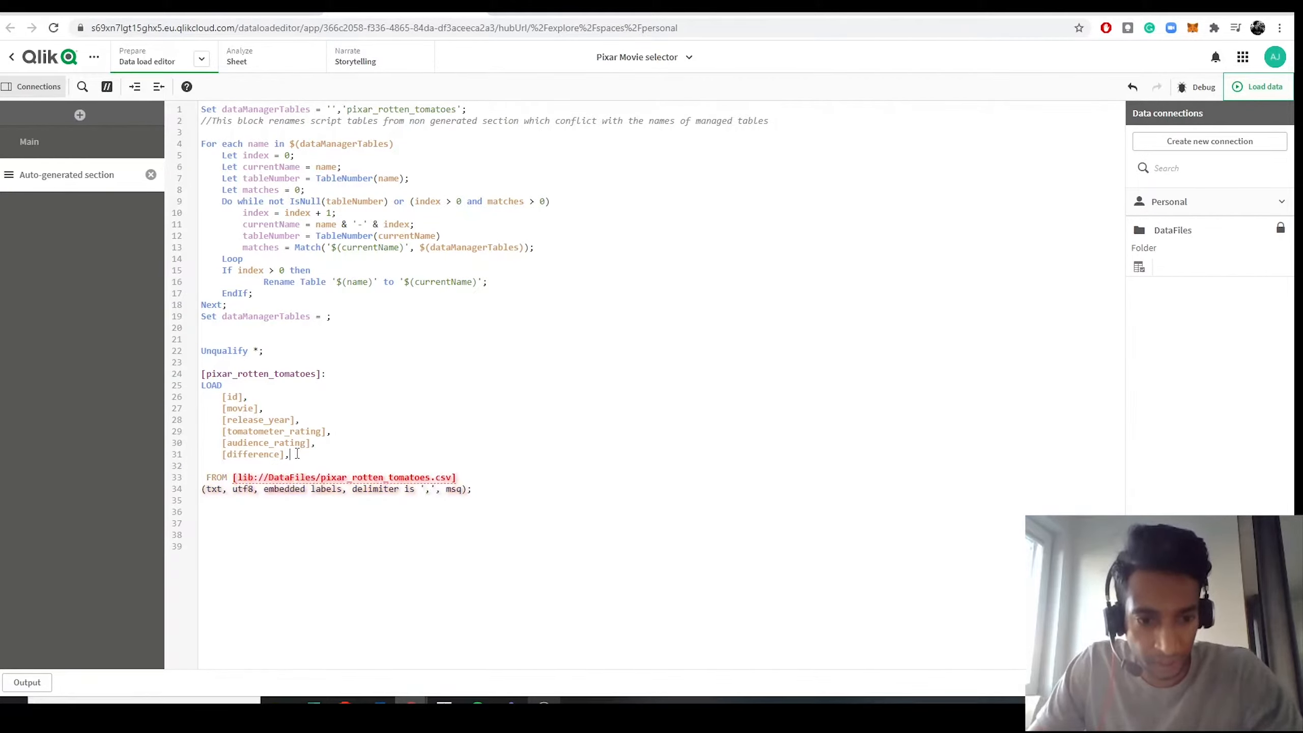
key("Return")
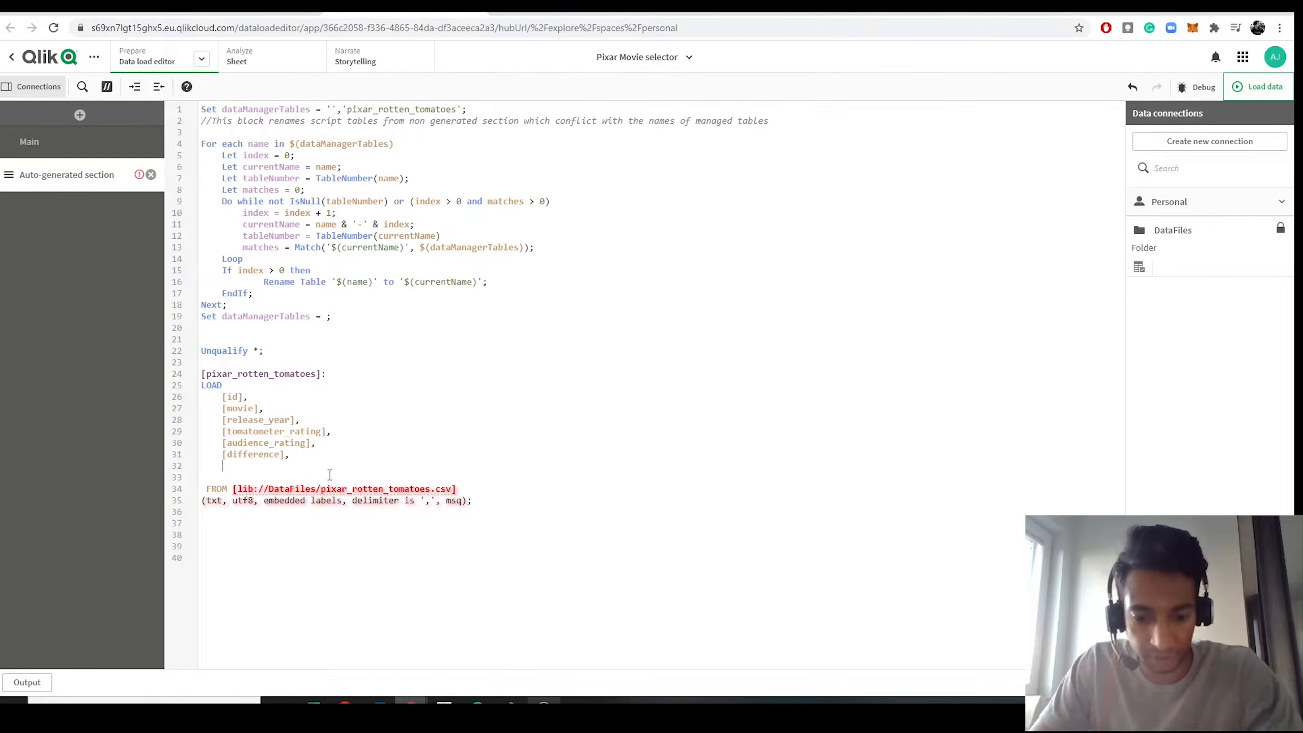
Write an if function on the new script line with the condition [release_year] >= year(today())-1.
type("if(")
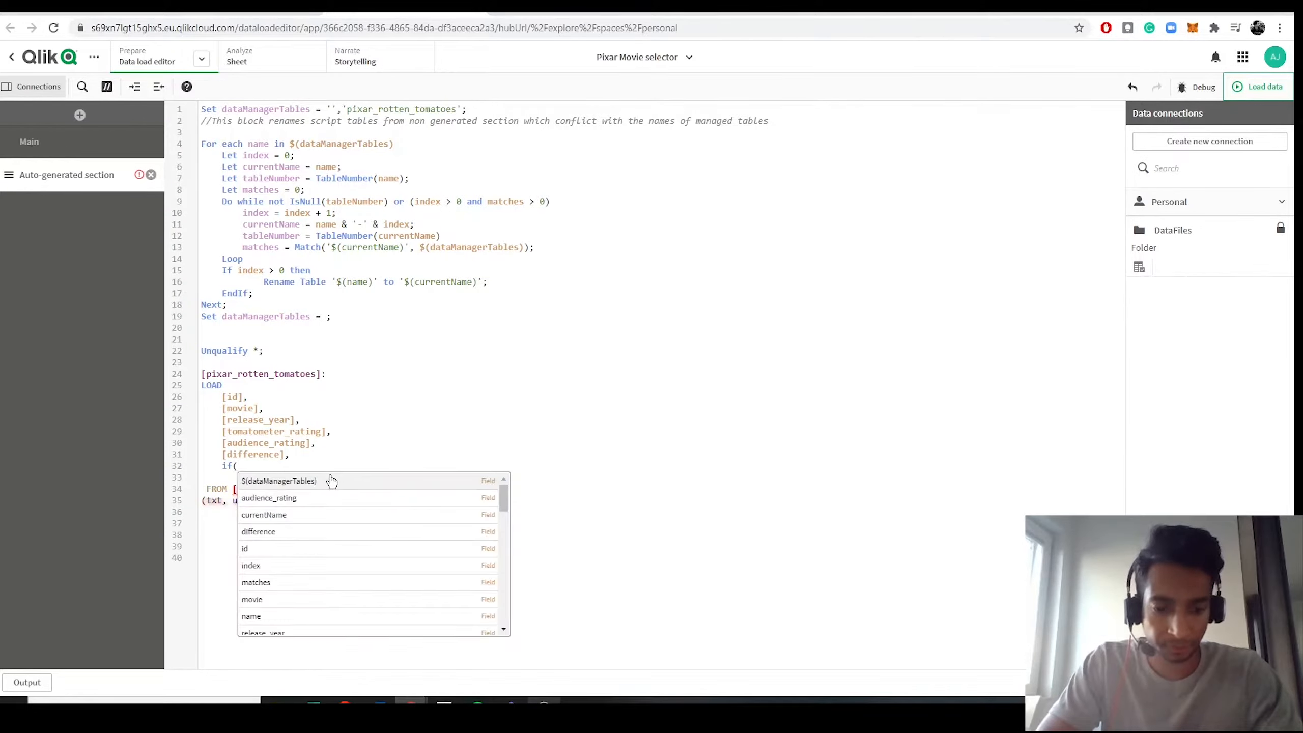
type("new")
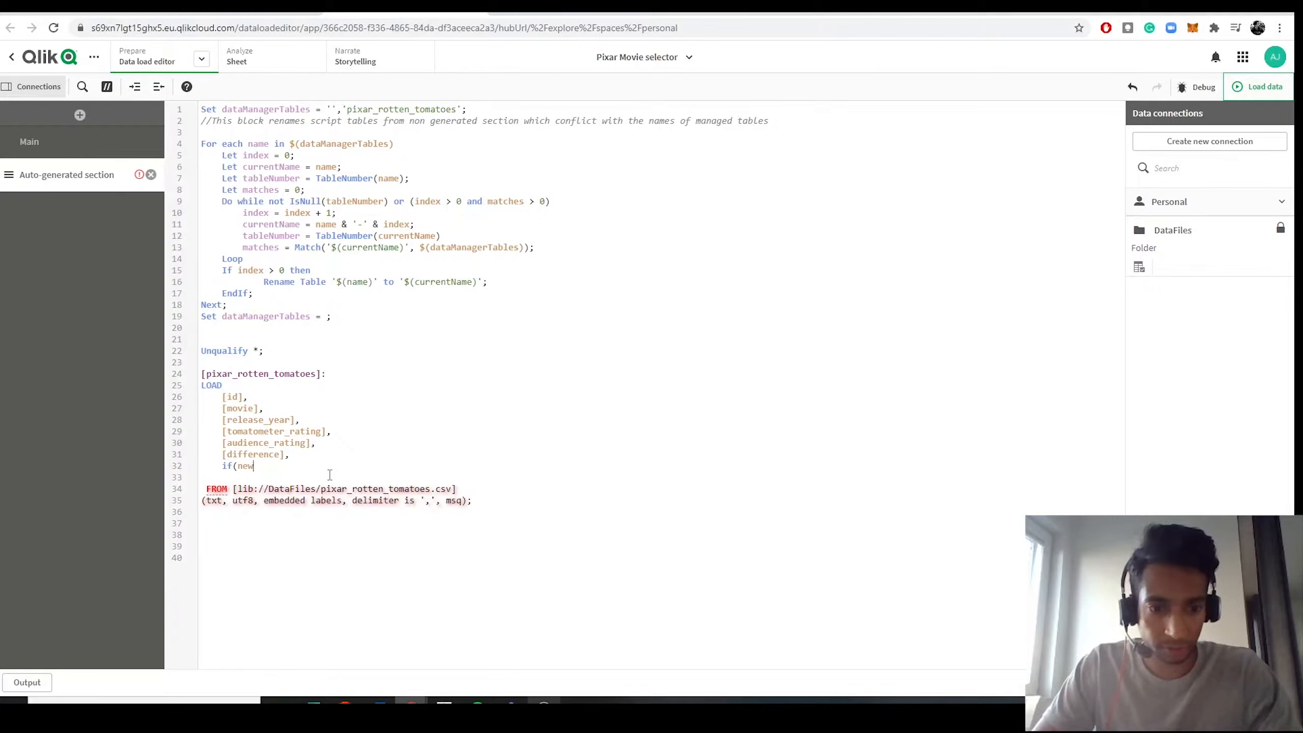
key("BackSpace")
key("BackSpace")
key("BackSpace")
type("r")
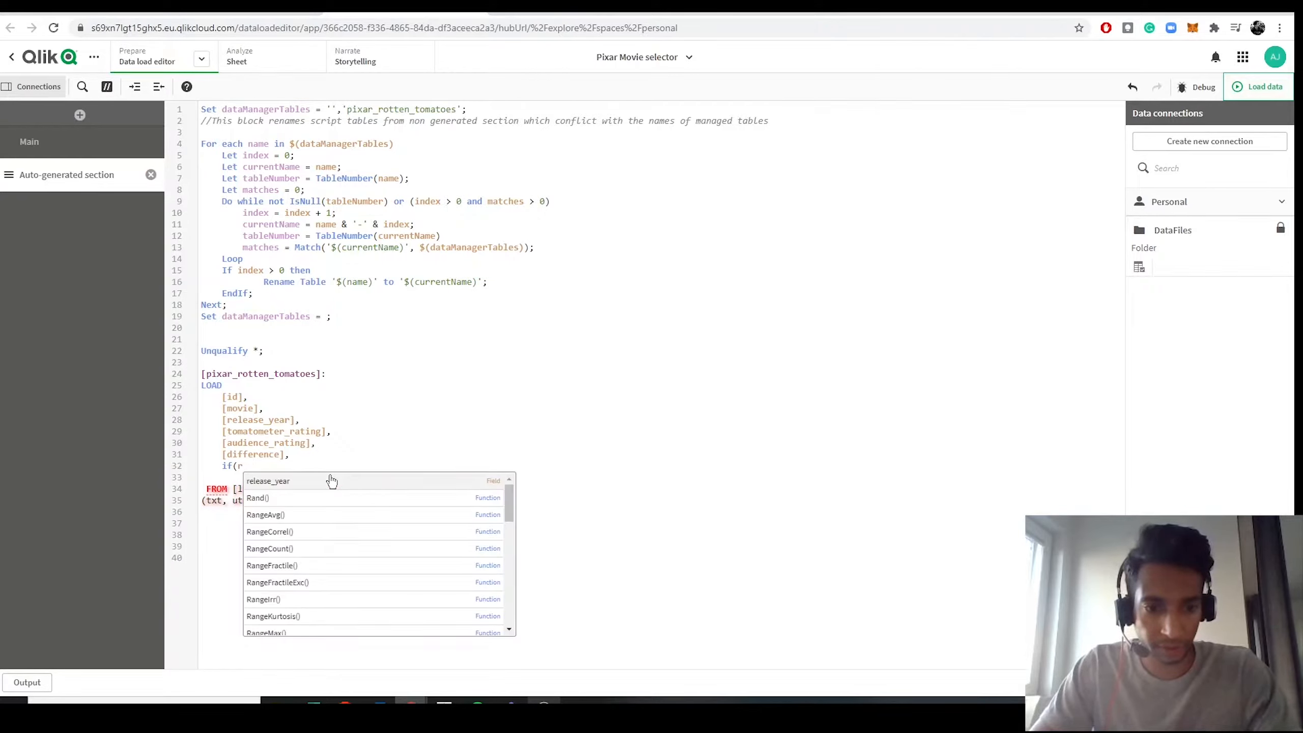
left_click(331, 481)
type(">")
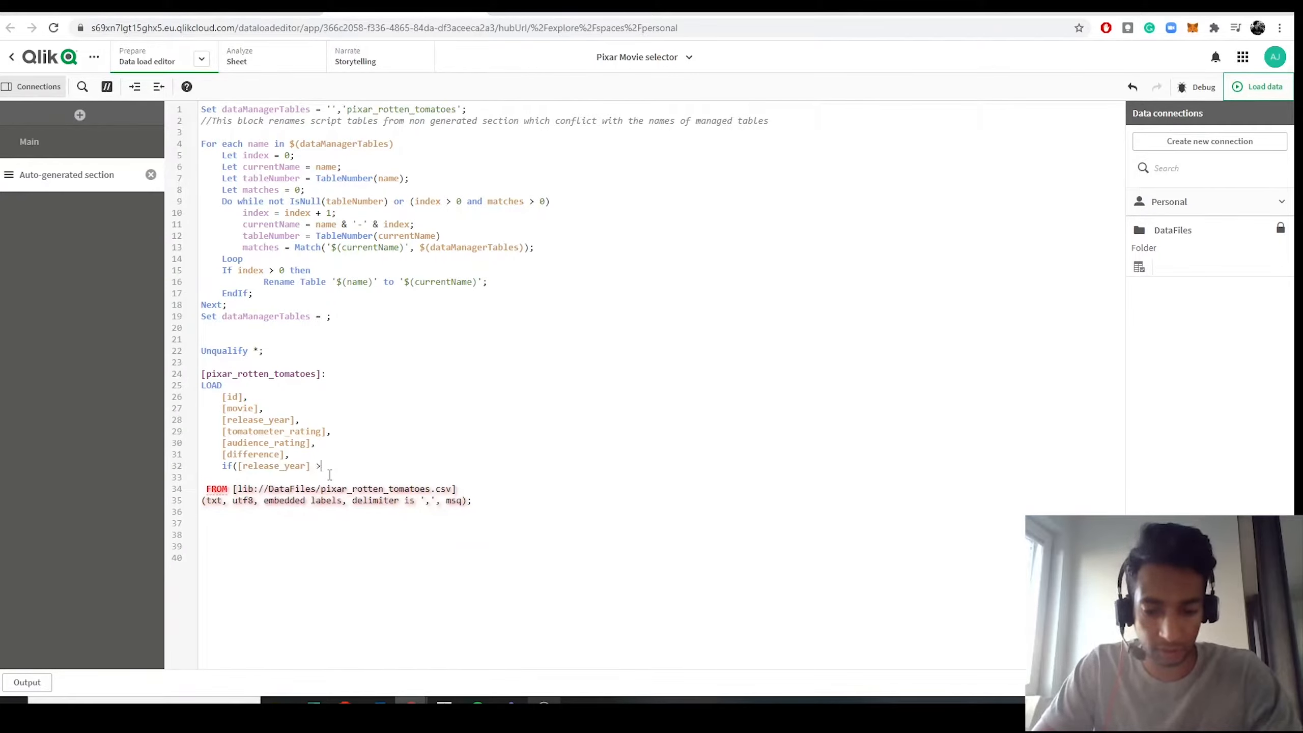
type("= ")
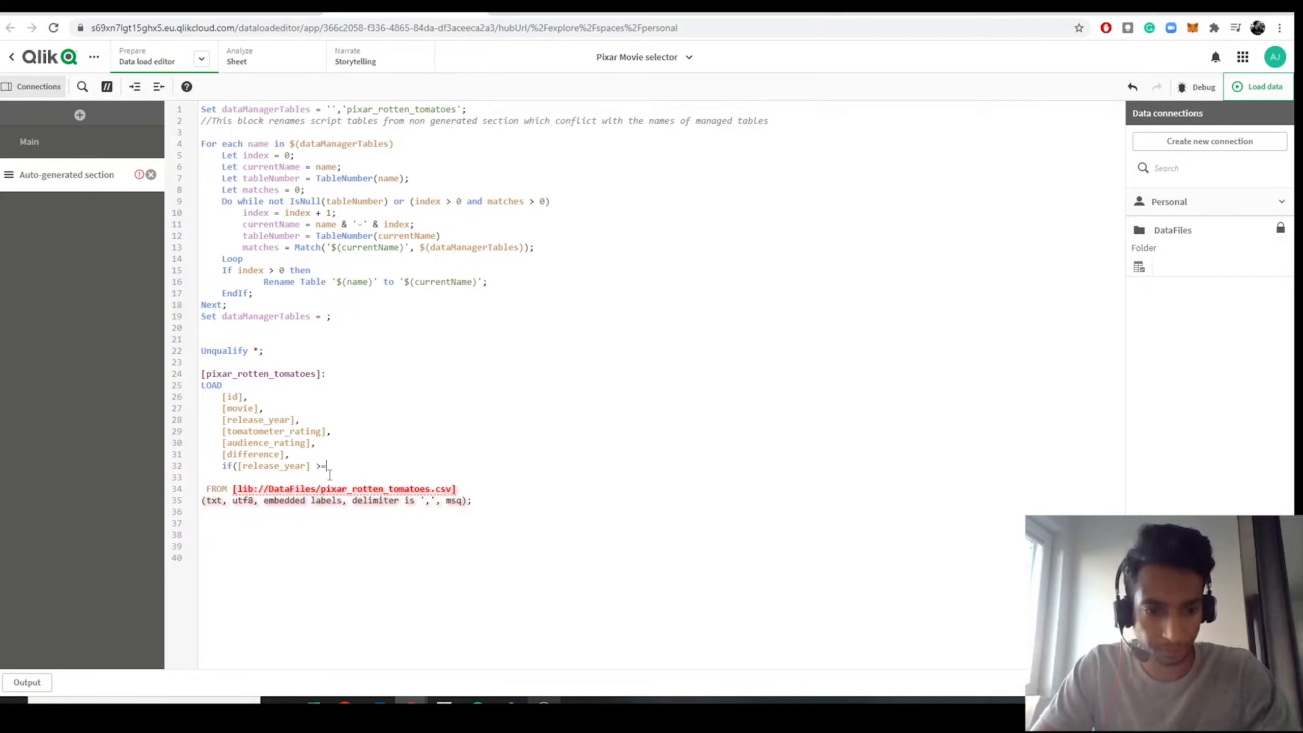
type("yea")
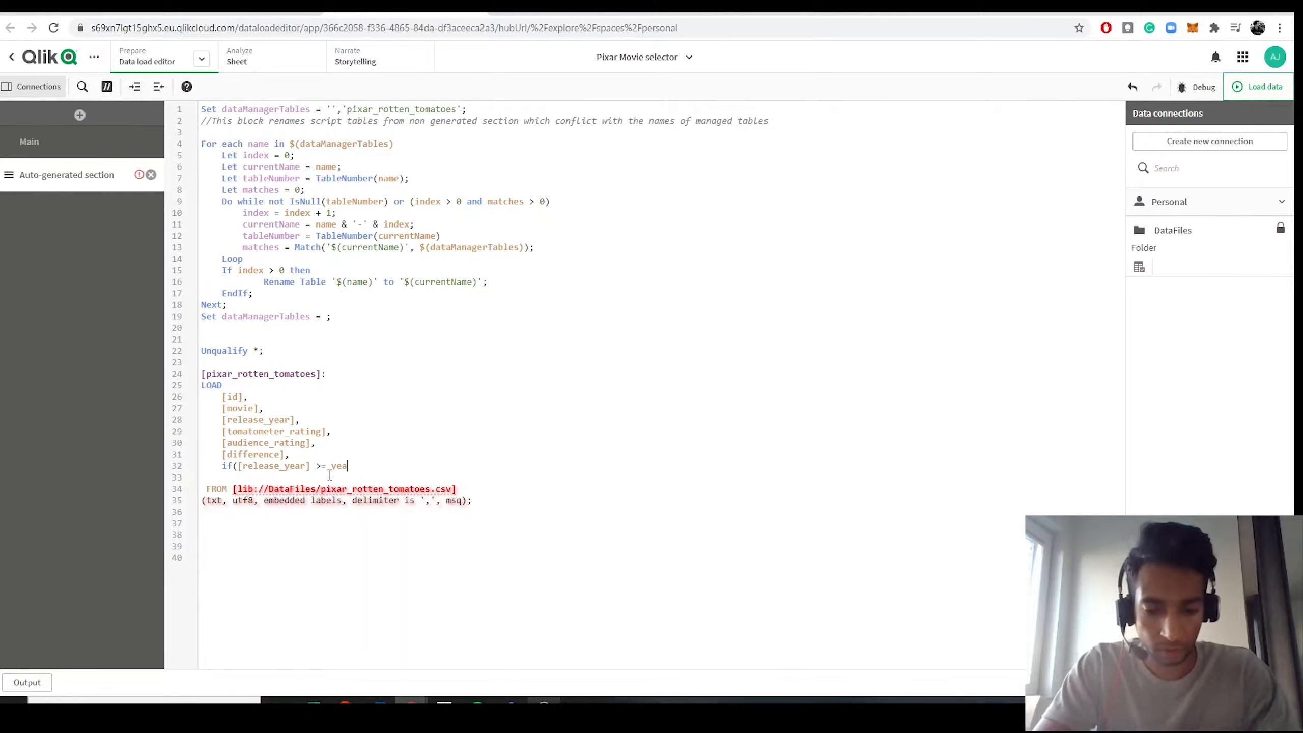
type("r(today")
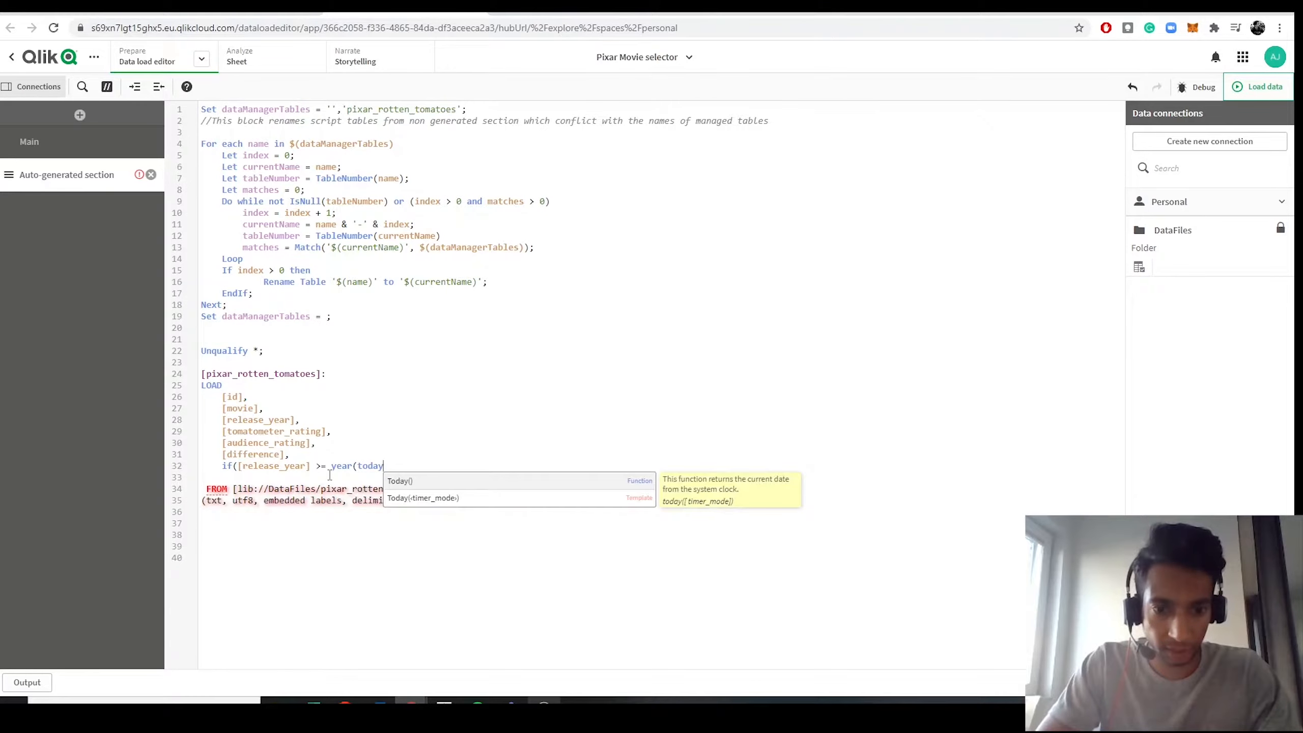
type("())")
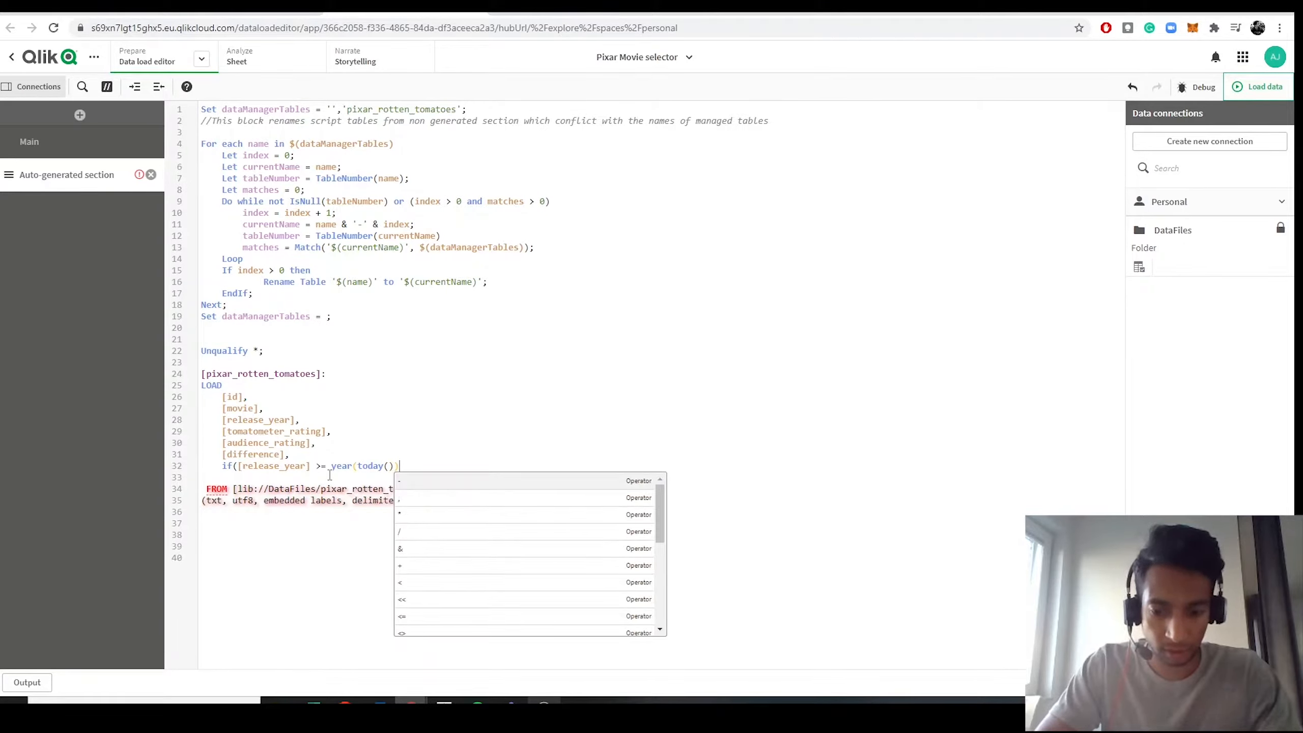
type("-1")
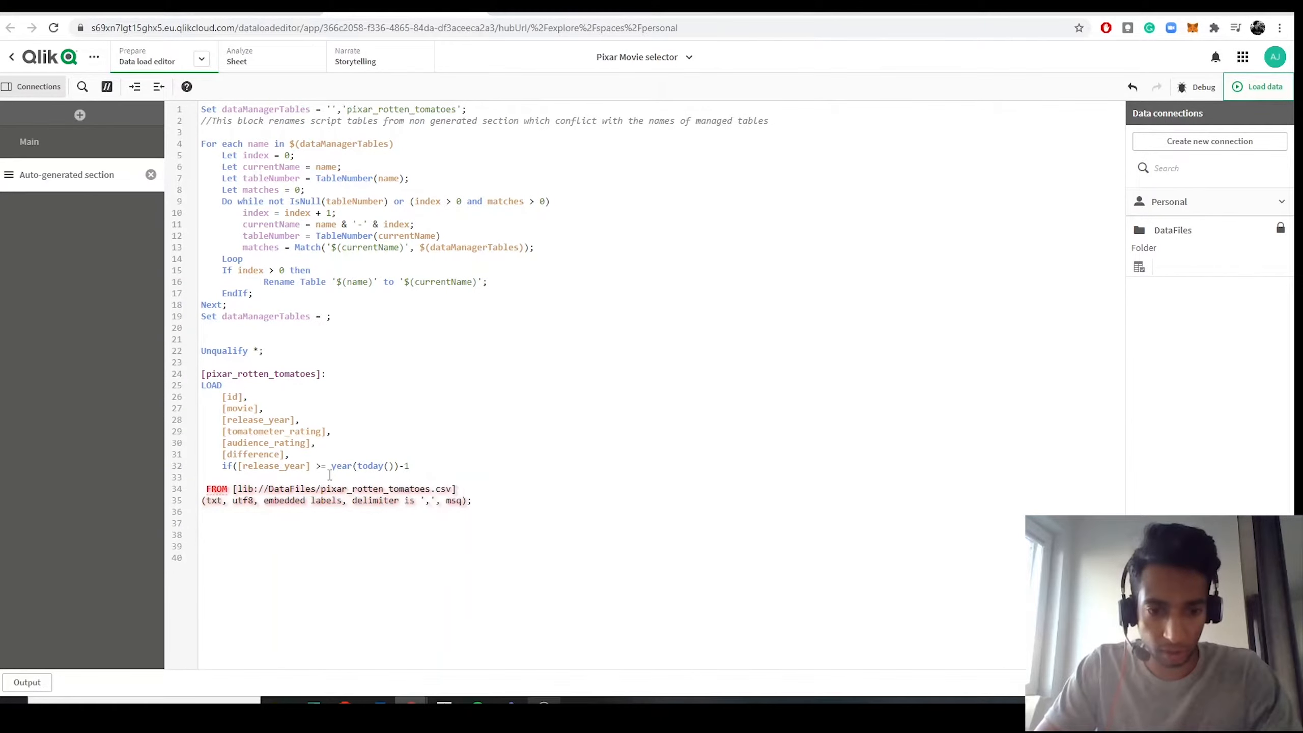
Begin the text value returned by the if function with 'New RE.
type(", '")
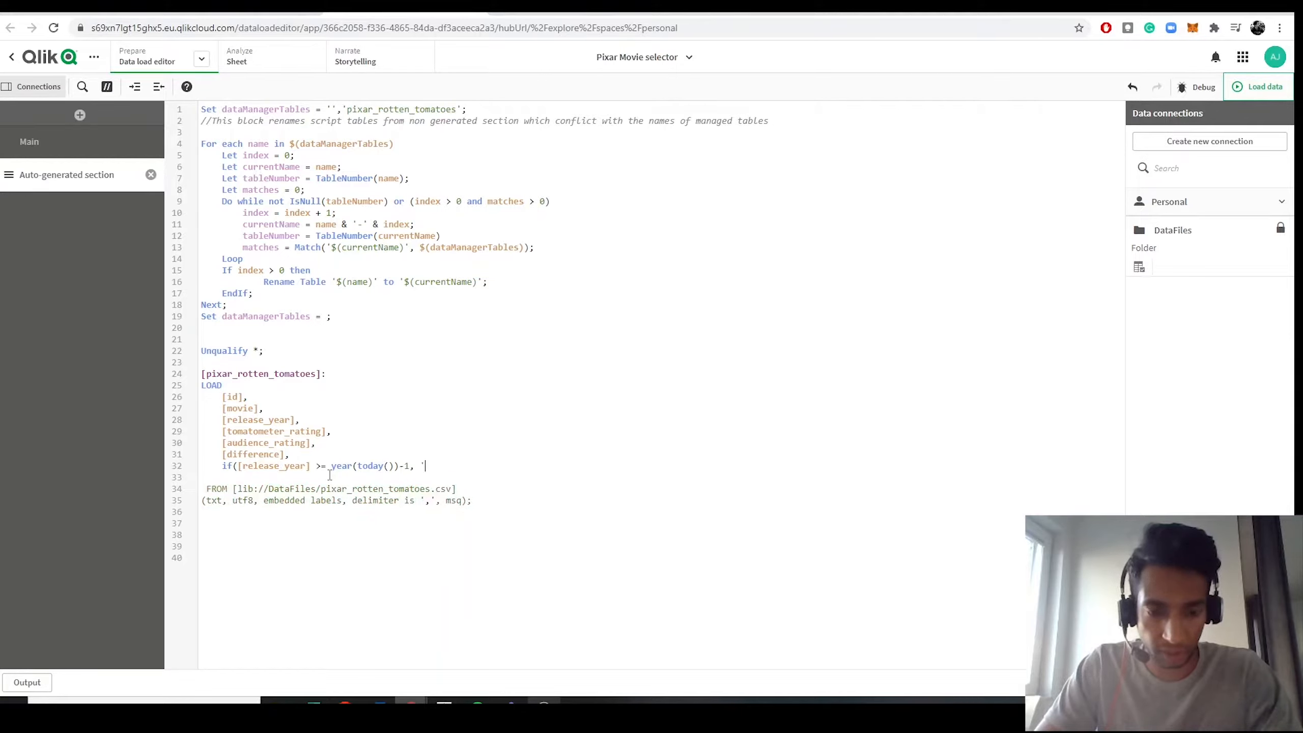
type("New")
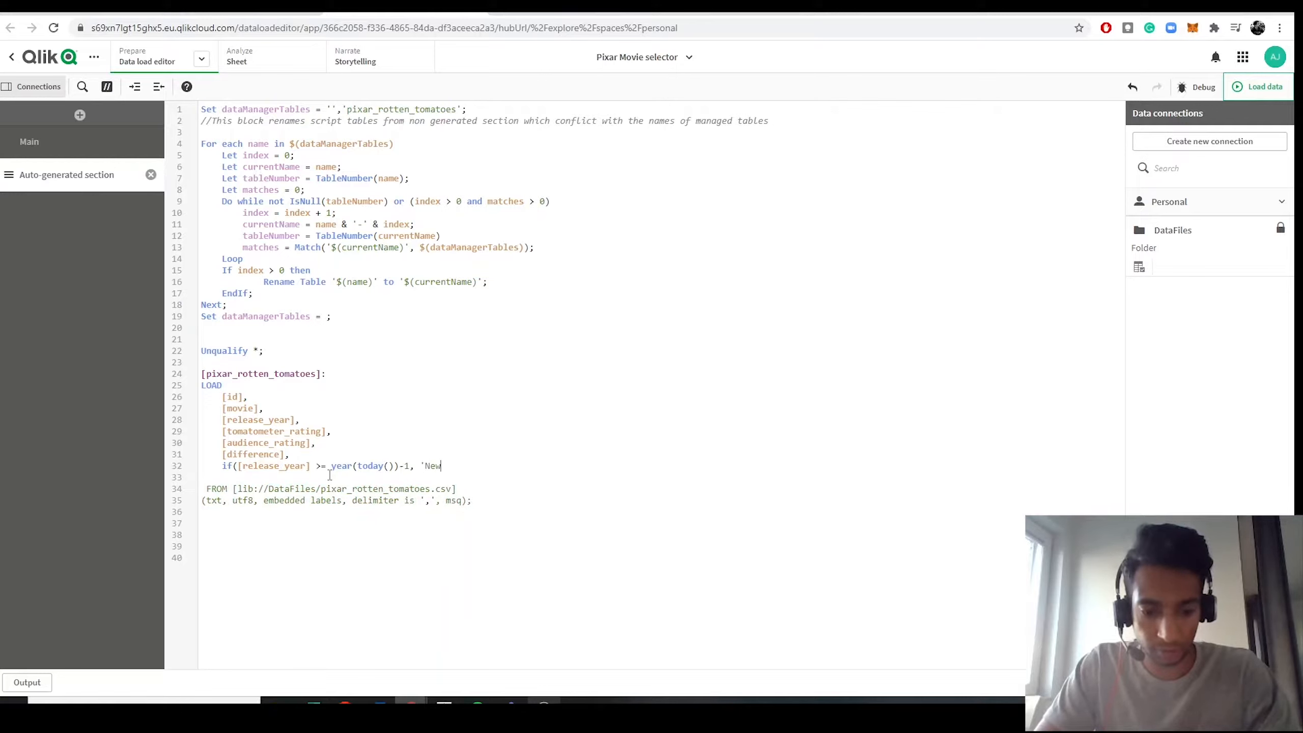
type(" RE")
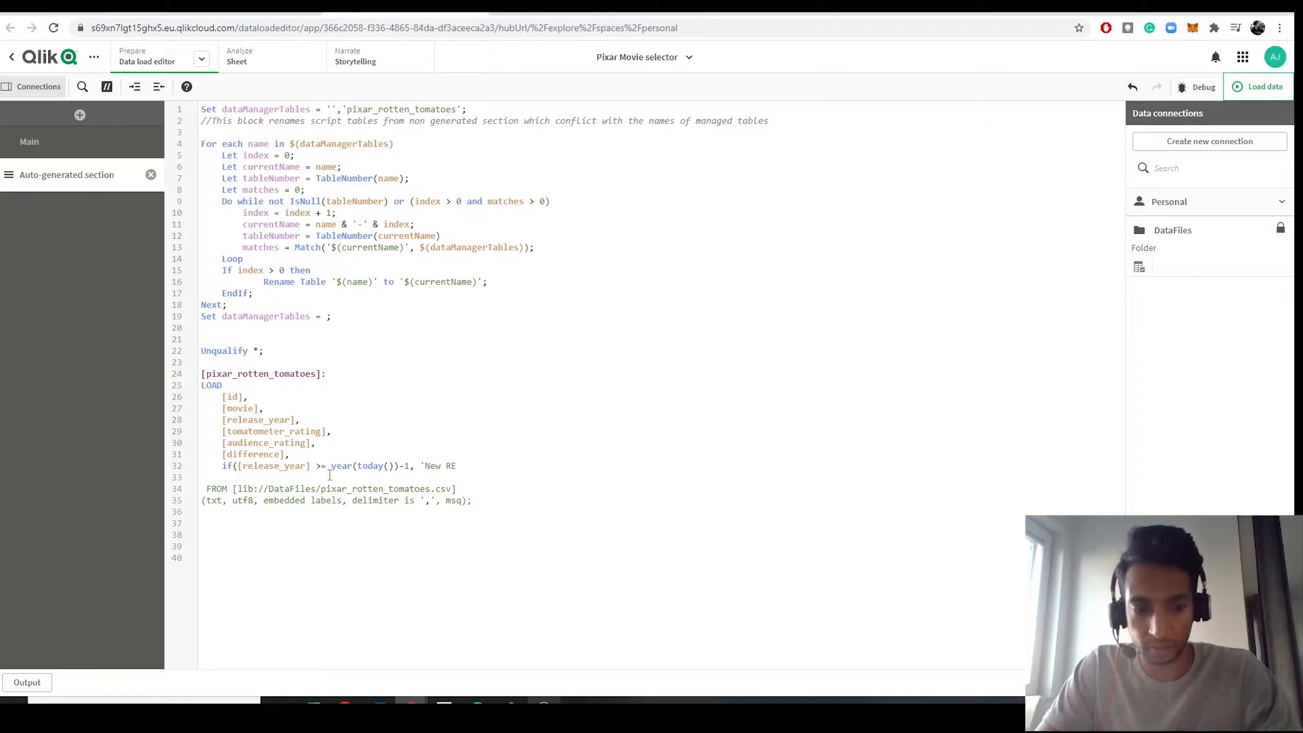
Replace the partial if line with the full nested expression for New Releases, Recent, Old Releases and Classics AS [Year_classified].
key("shift+Up")
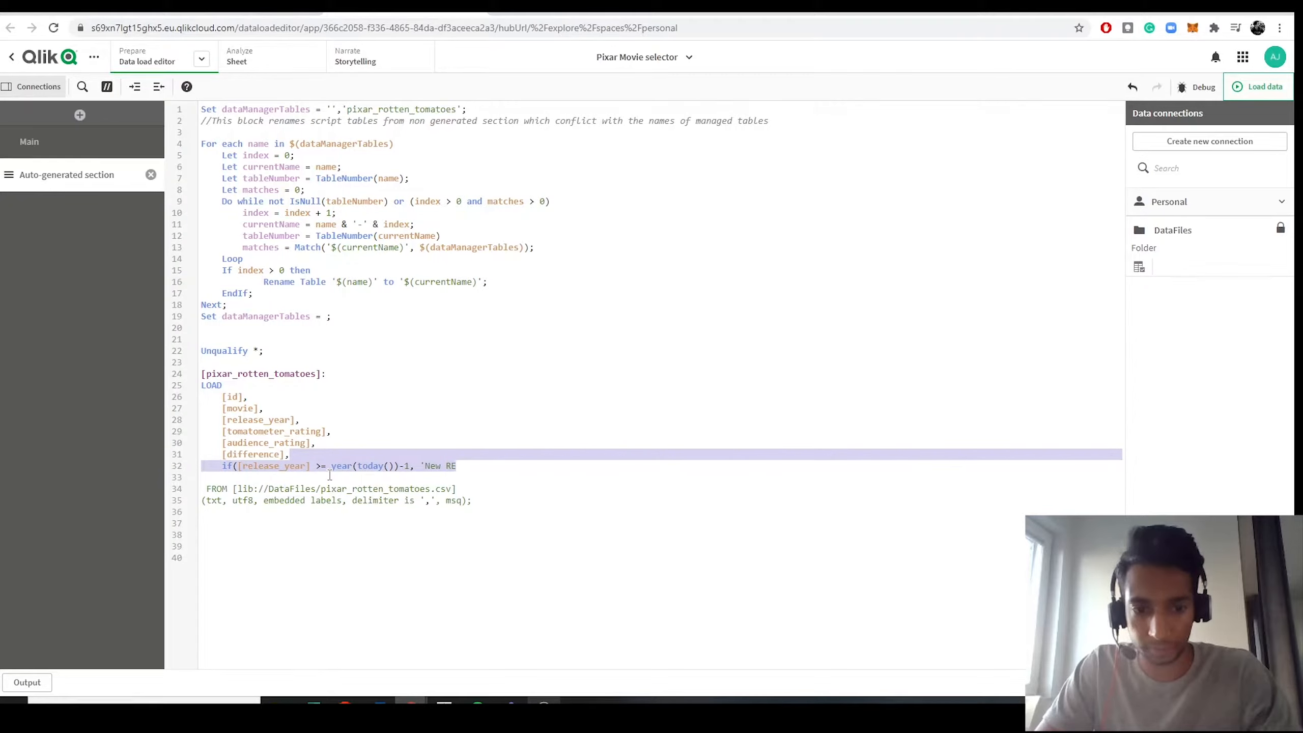
key("BackSpace")
type("if([release_year] >= year(today())-1,'New Releases', If([release_year]>= year(today())-5,'Recent', If([release_year]>=year(today())-10,'Old Releases','Classics'))) AS [Year_classified]")
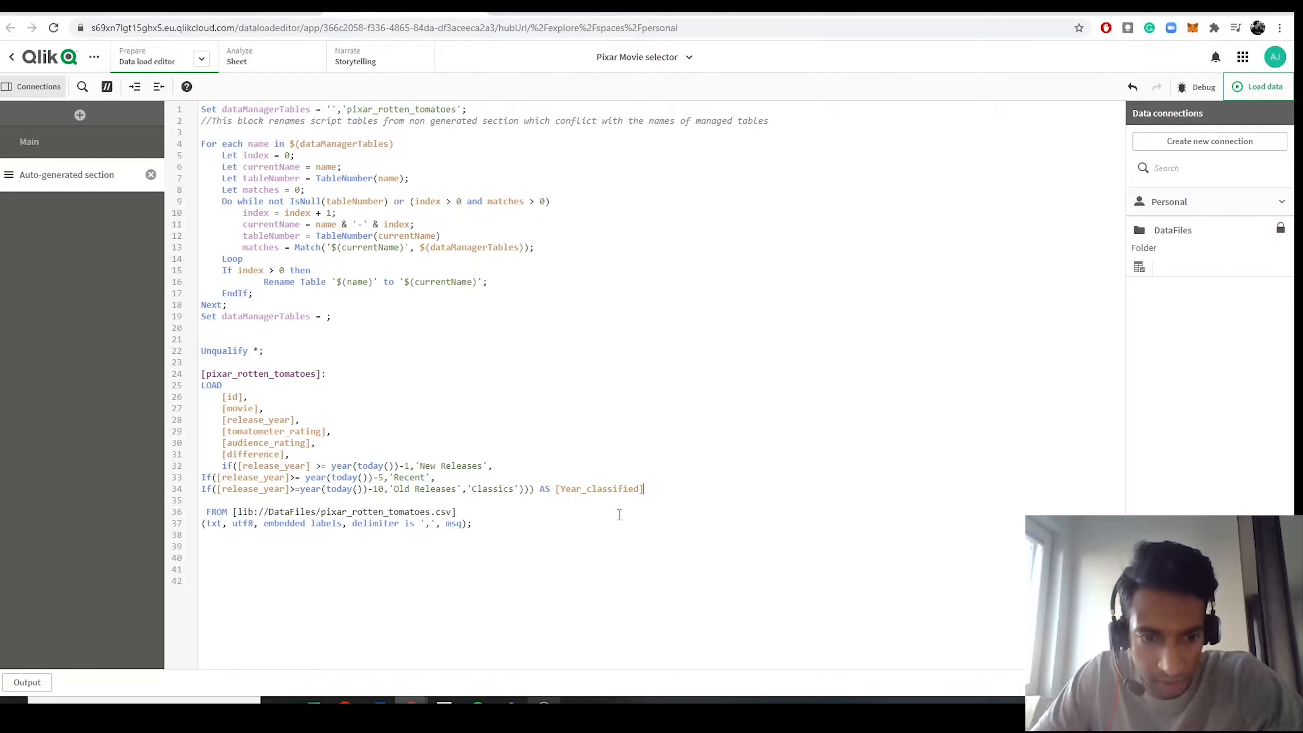
Load the data from the script, close the progress report and return to the sheet in its browser tab.
left_click(1257, 87)
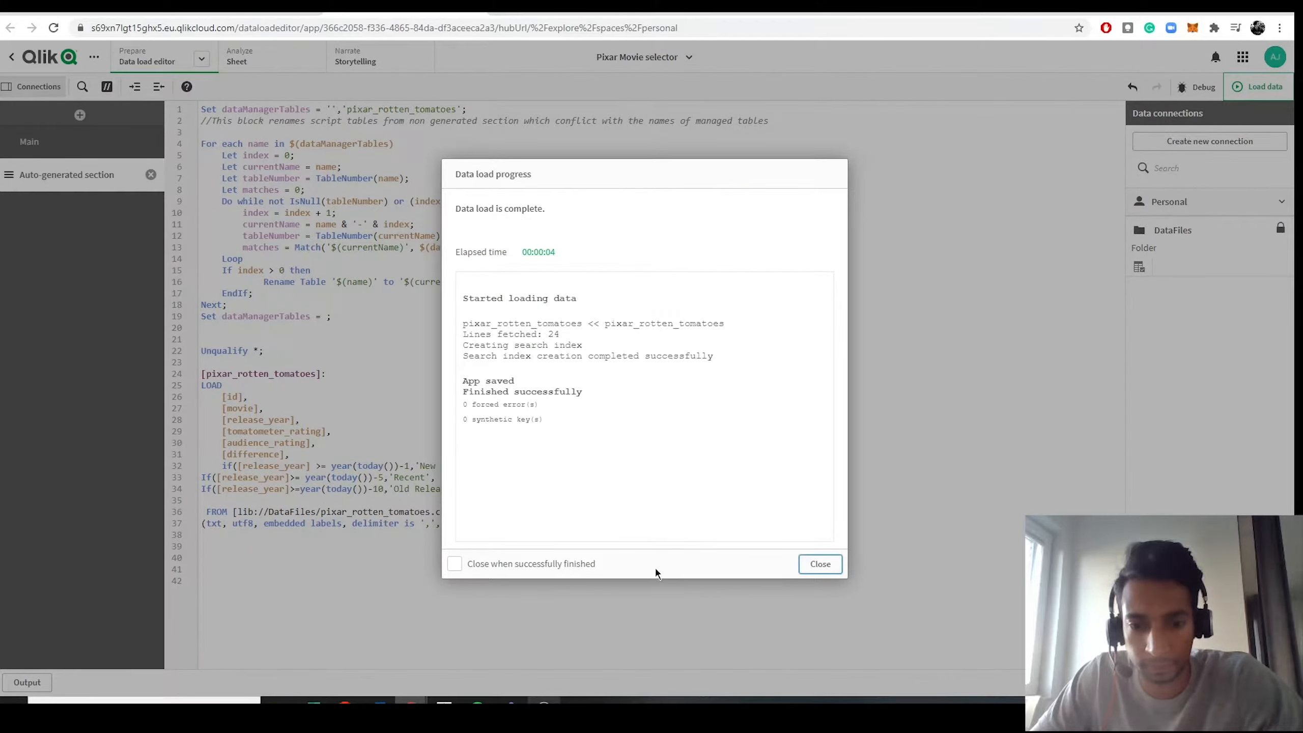
left_click(820, 564)
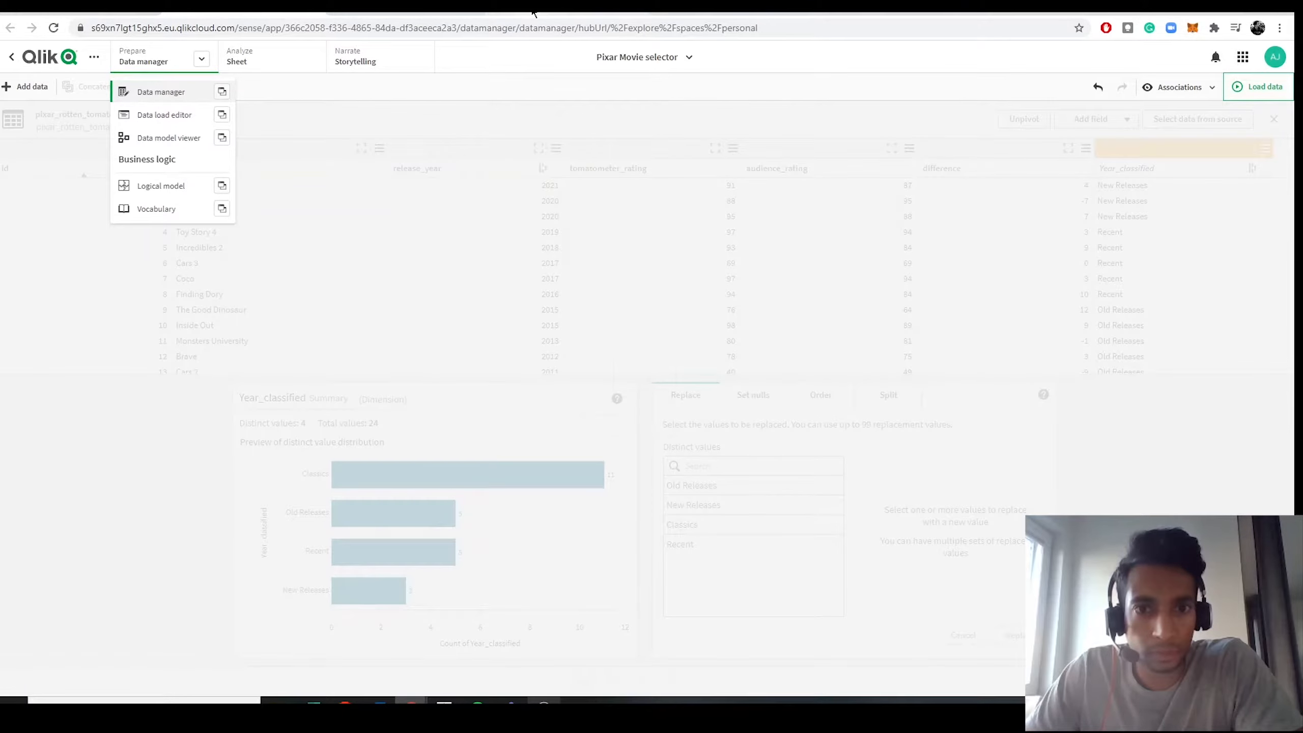
left_click(359, 13)
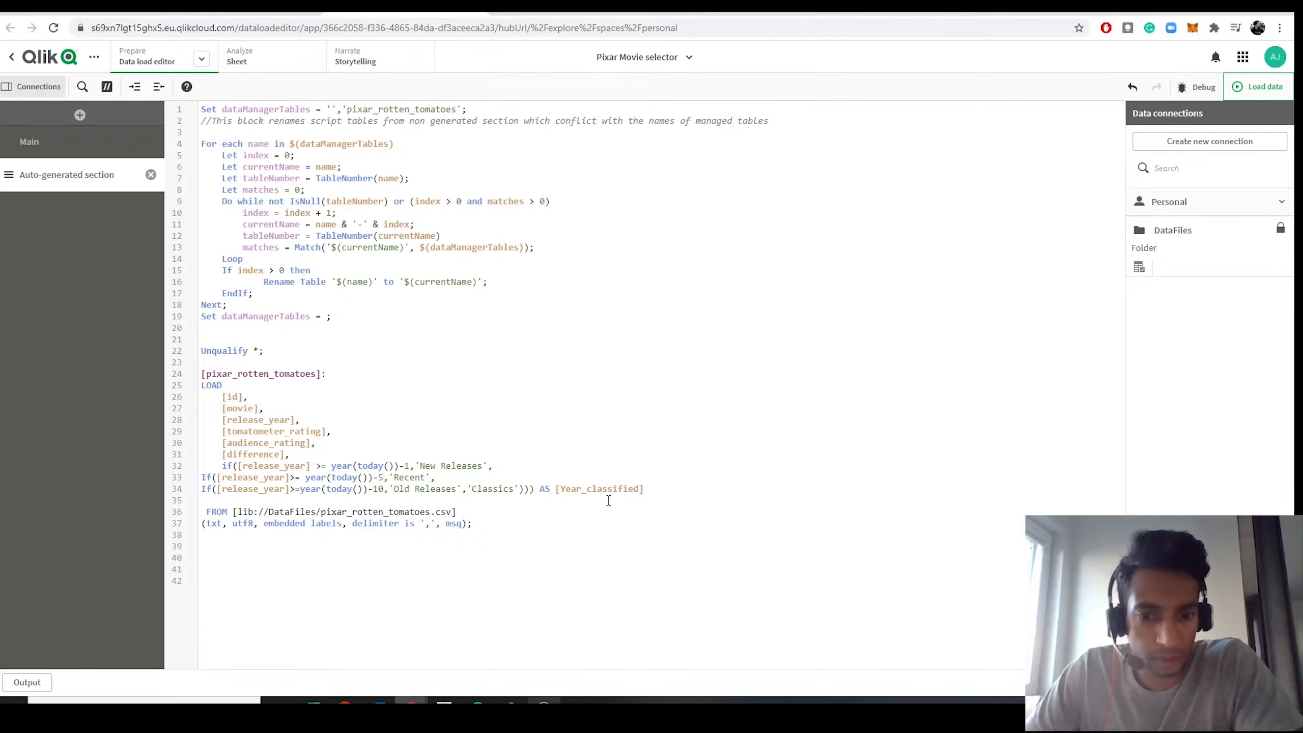
left_click(126, 17)
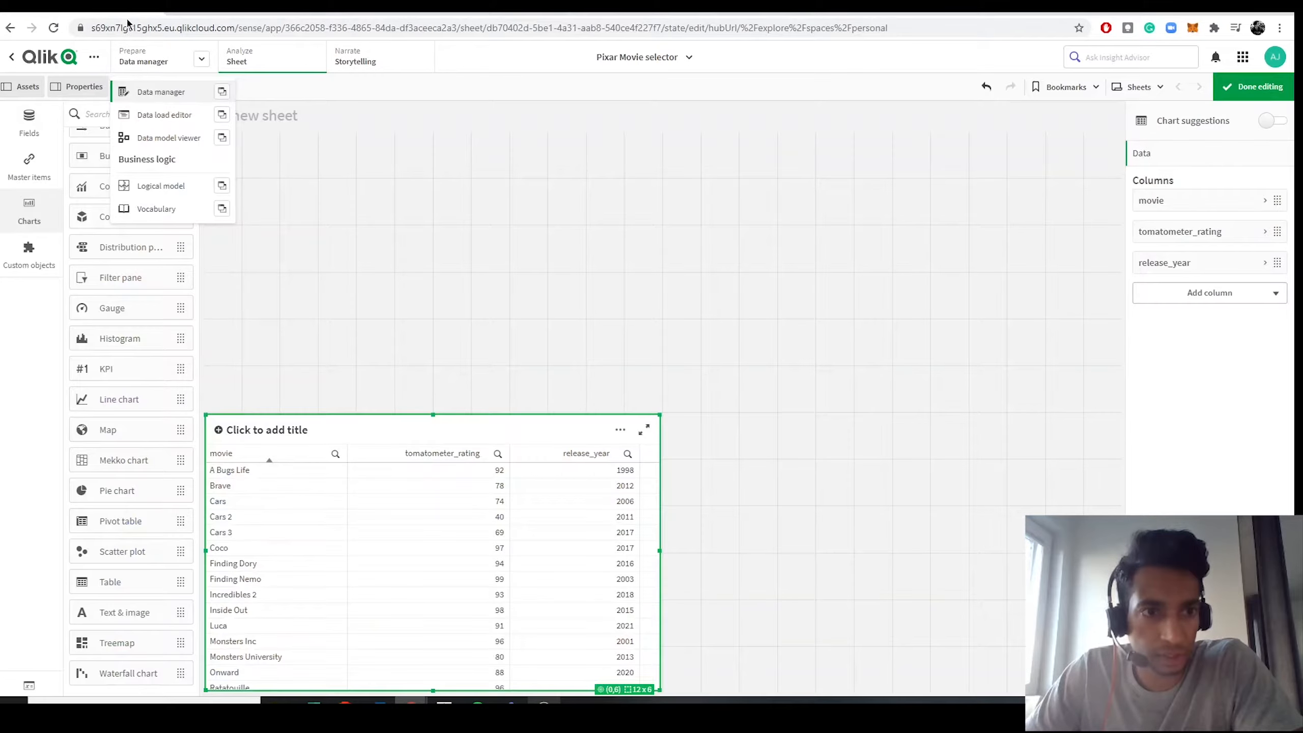
Add a button object above the movie table on the sheet and resize it to 11 x 2 grid cells.
left_click(266, 284)
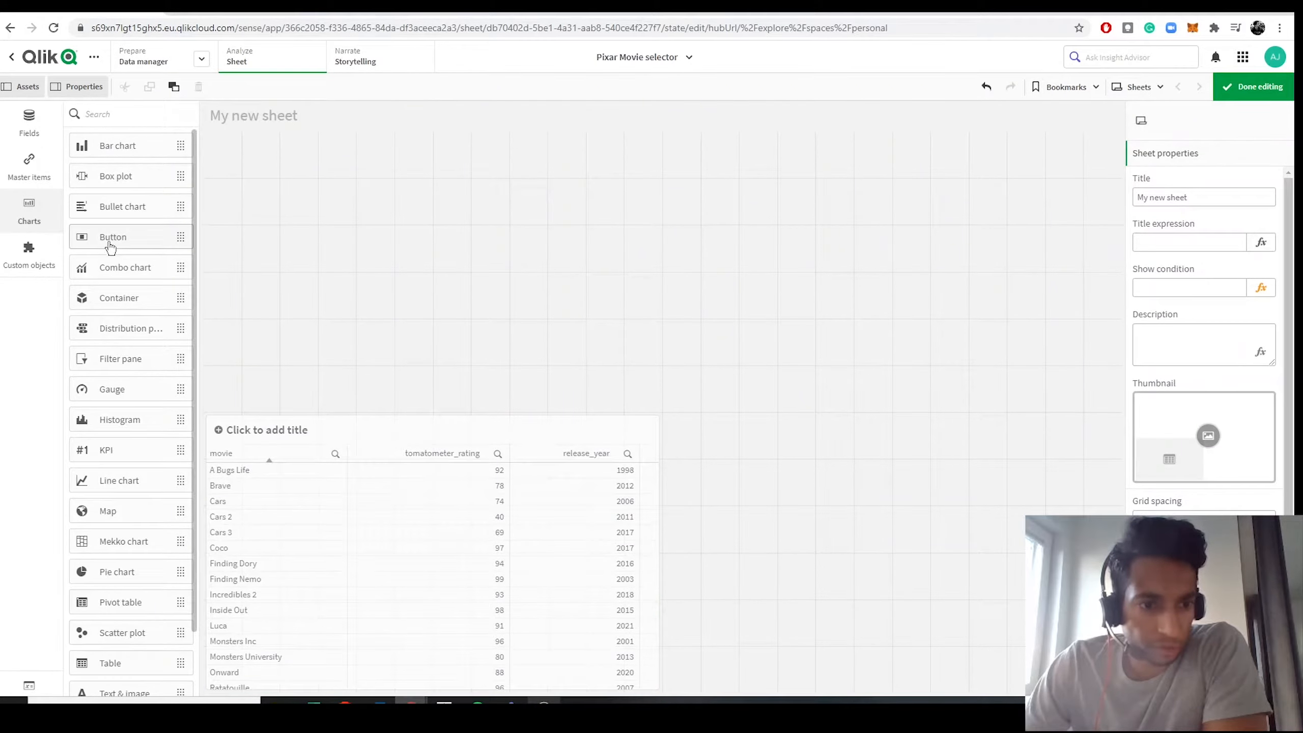
left_click(29, 213)
left_click(29, 214)
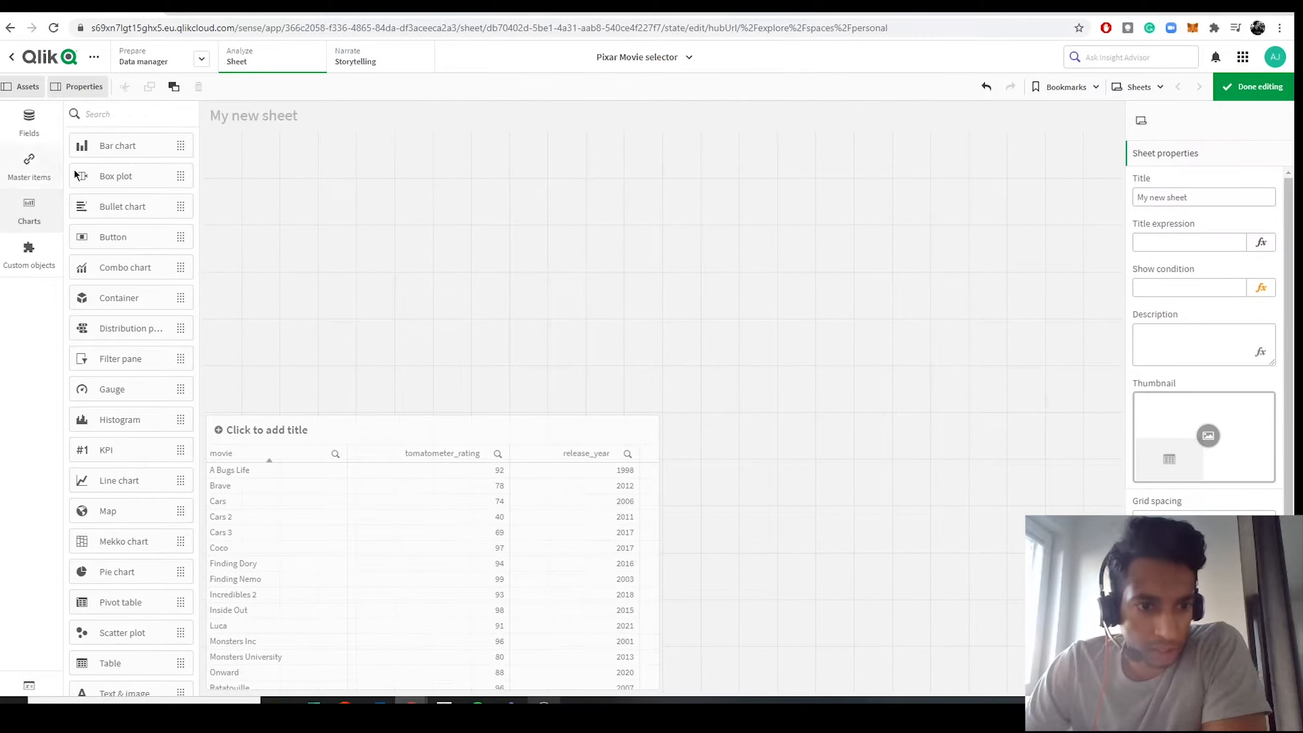
left_click_drag(125, 241, 294, 198)
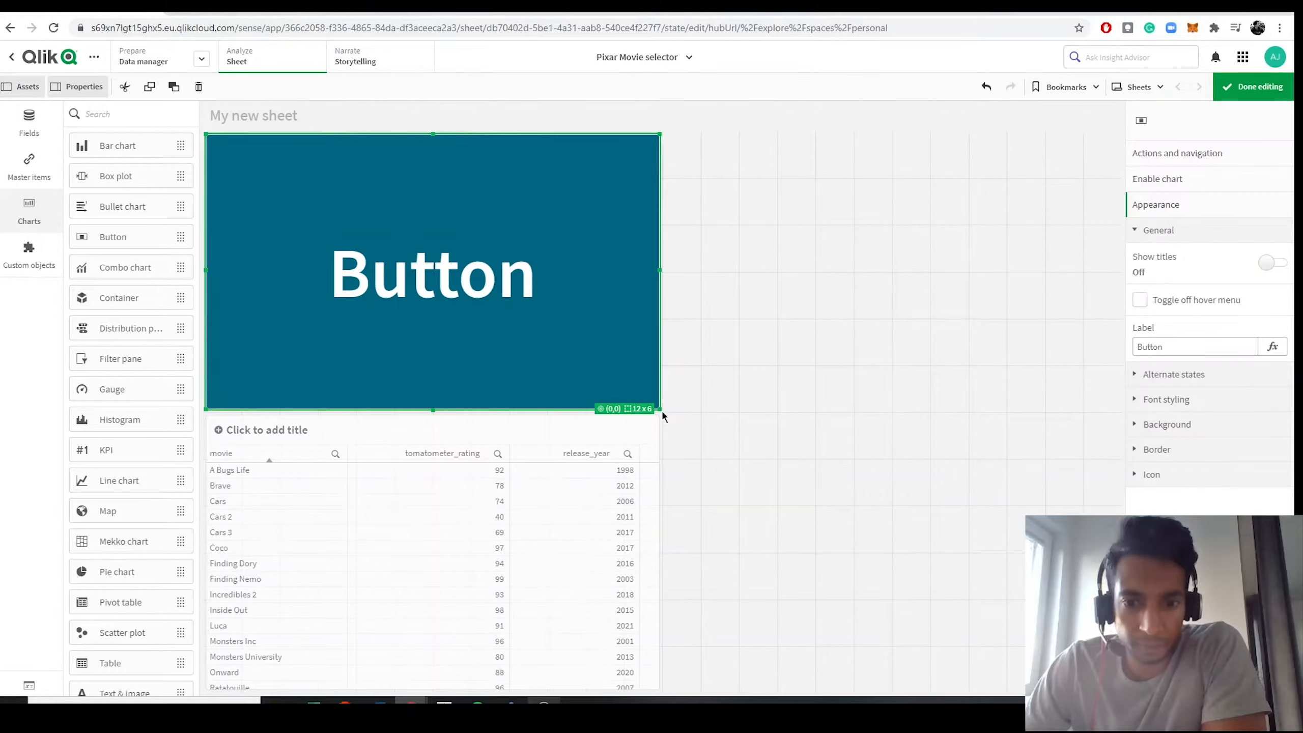
left_click_drag(650, 392, 622, 222)
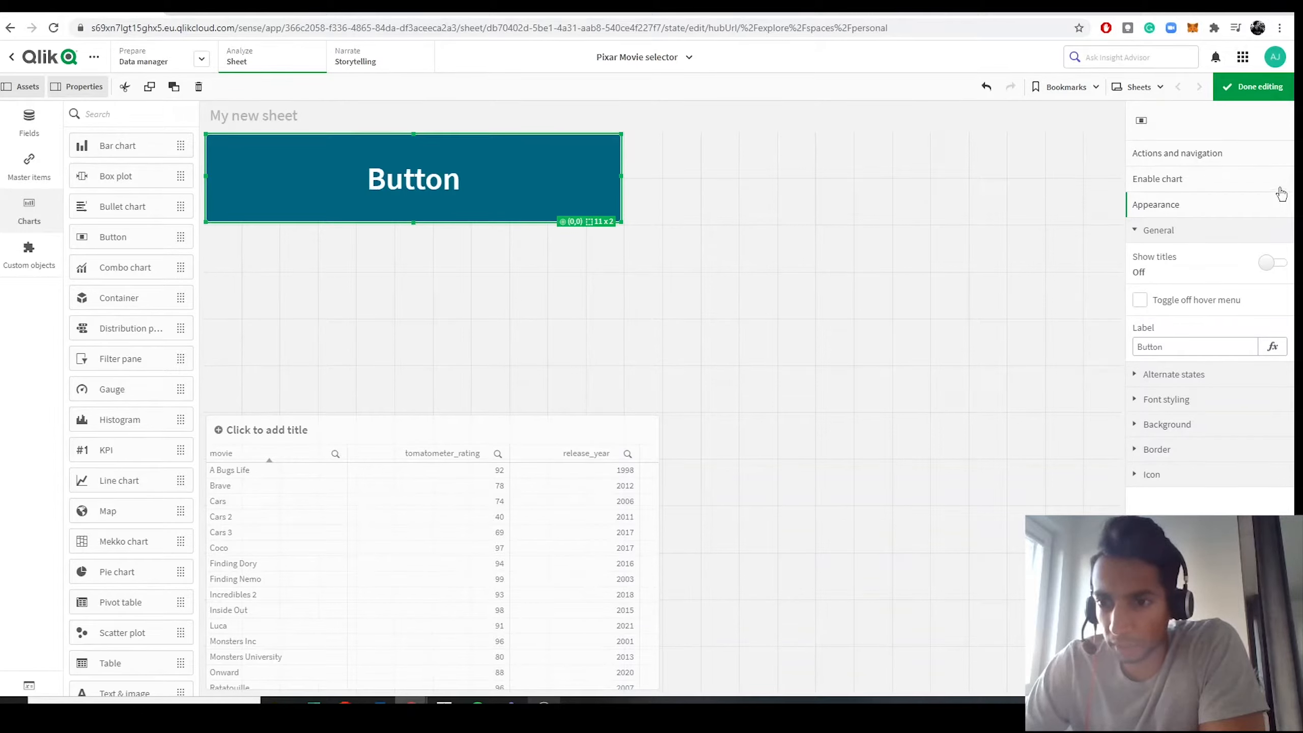
Add an action labelled 'New Releases' to the button and check the Year_classified values in the data manager's browser tab.
left_click(1183, 162)
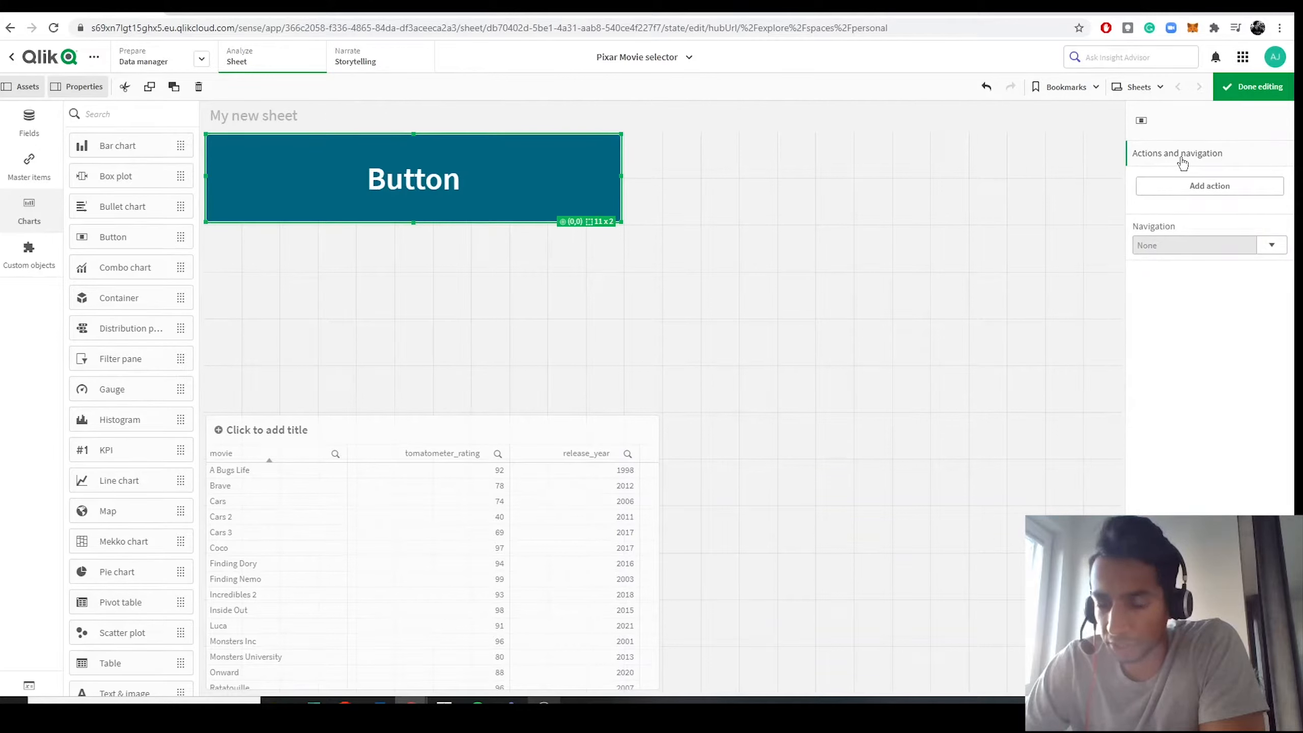
left_click(1183, 192)
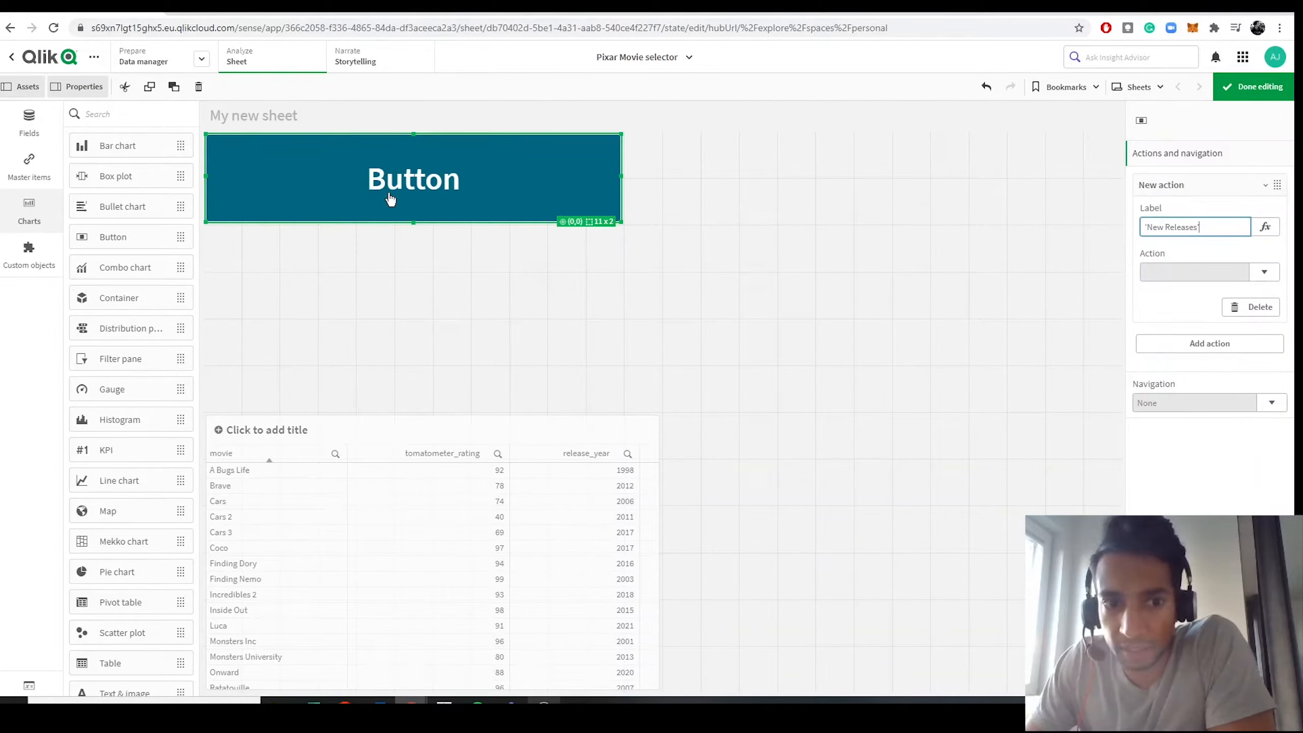
left_click(270, 8)
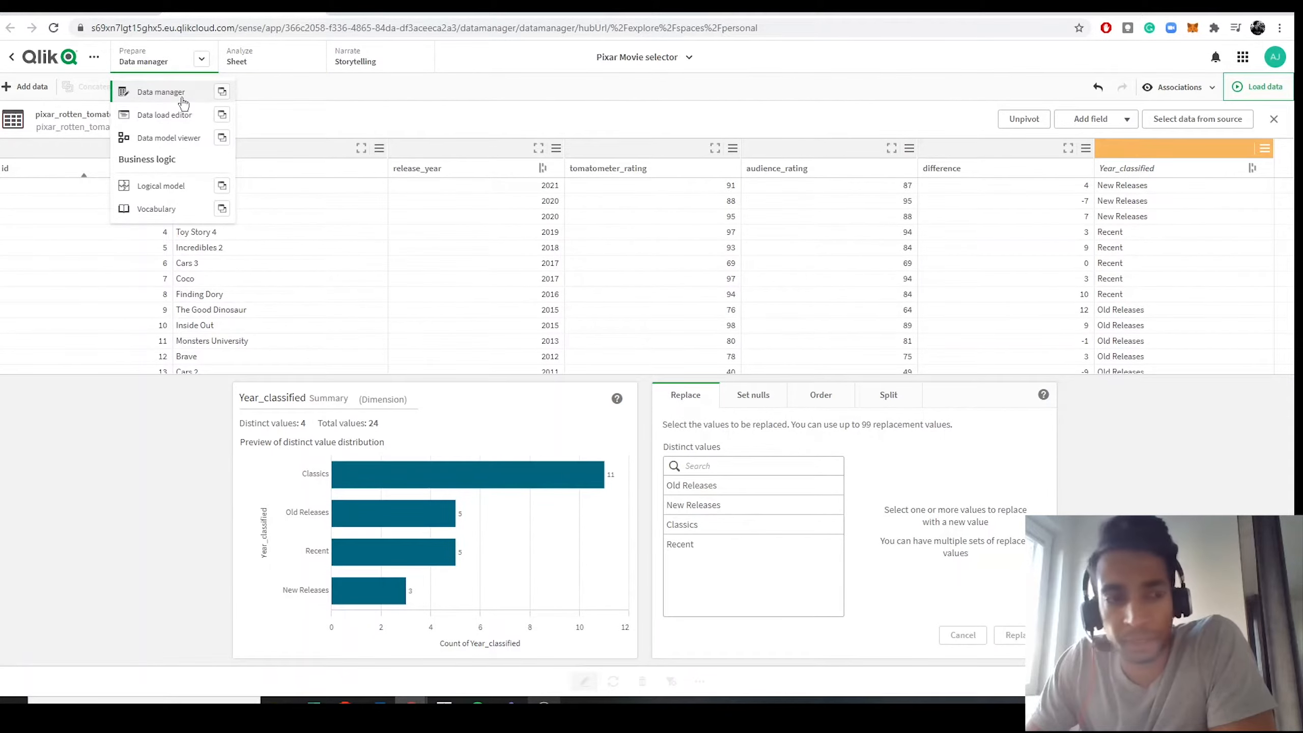
left_click(124, 15)
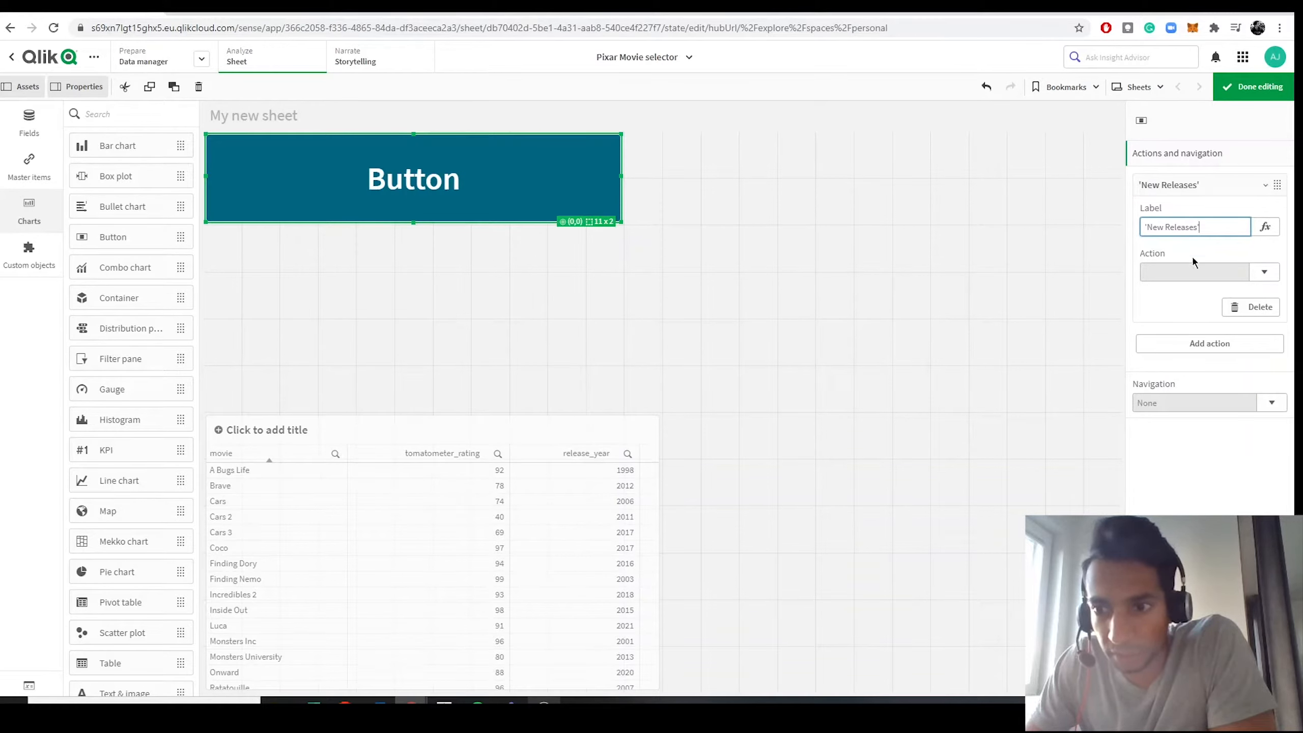
Set the 'New Releases' action to Select values in a field.
left_click(1263, 271)
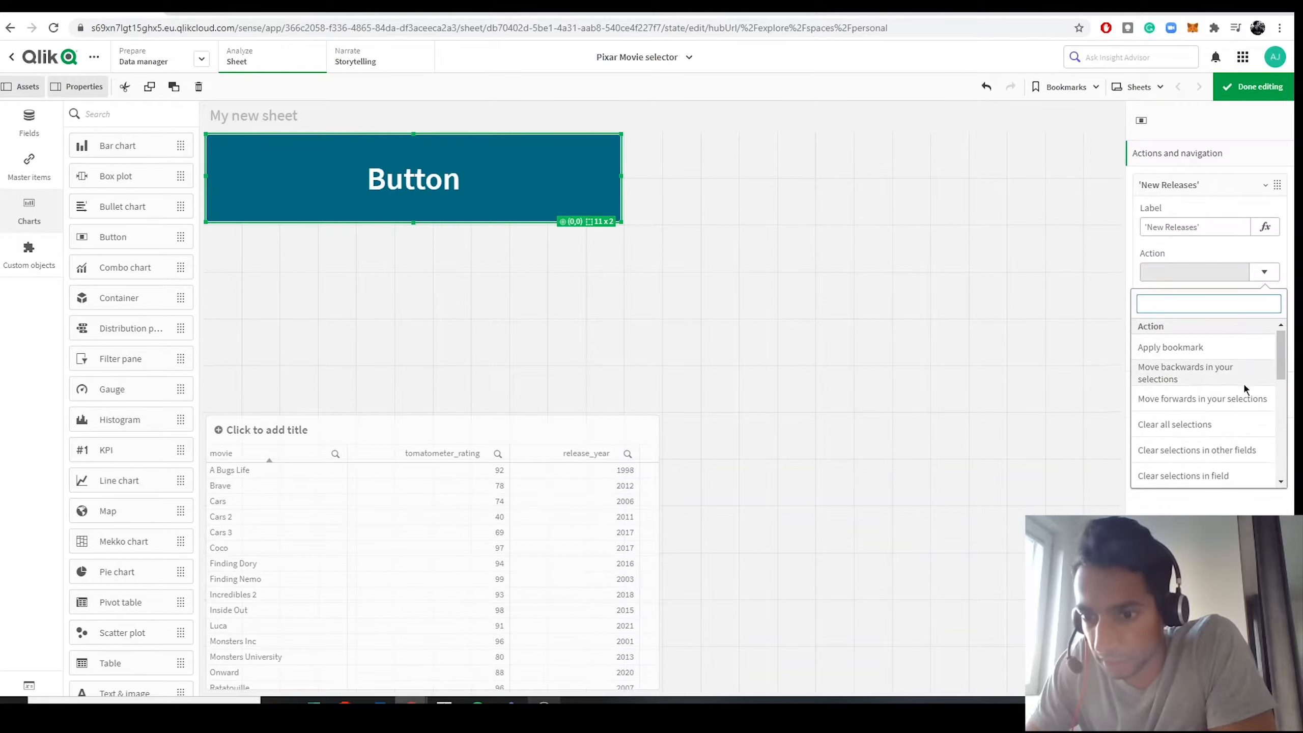
scroll(1245, 391, "down", 5)
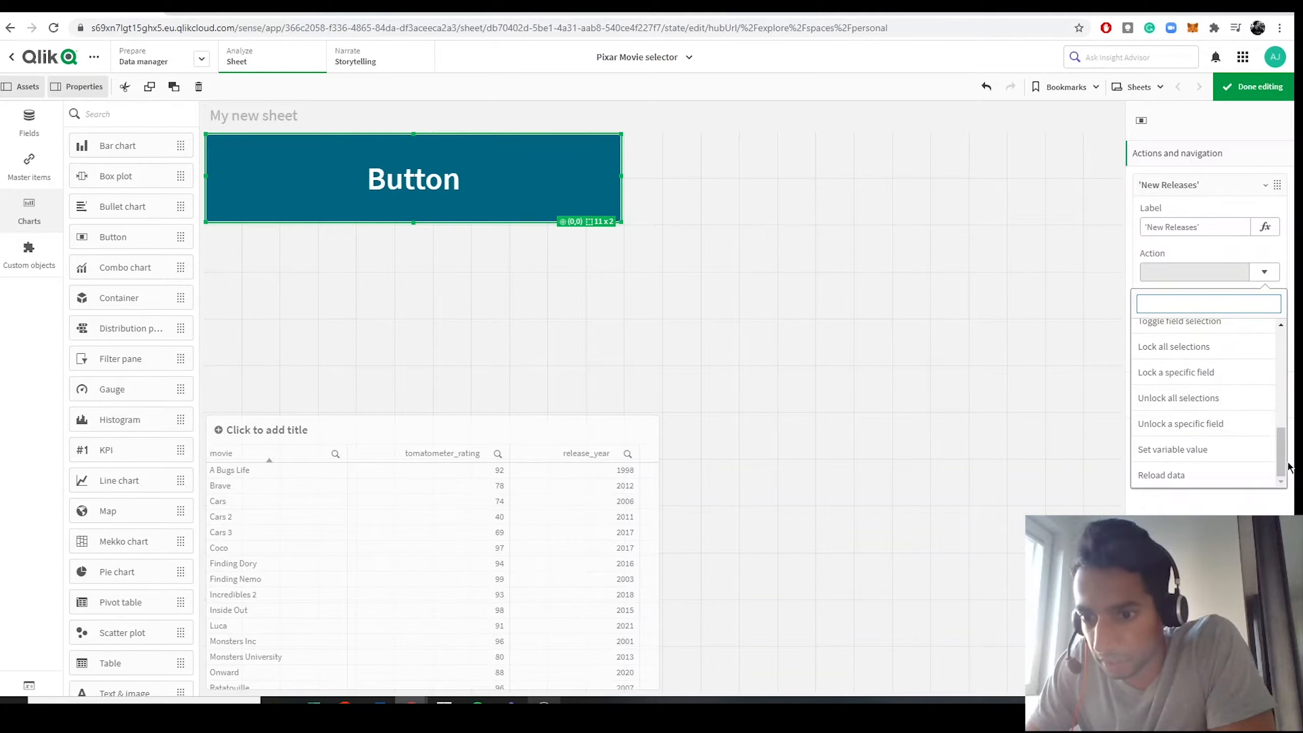
left_click_drag(1284, 464, 1285, 430)
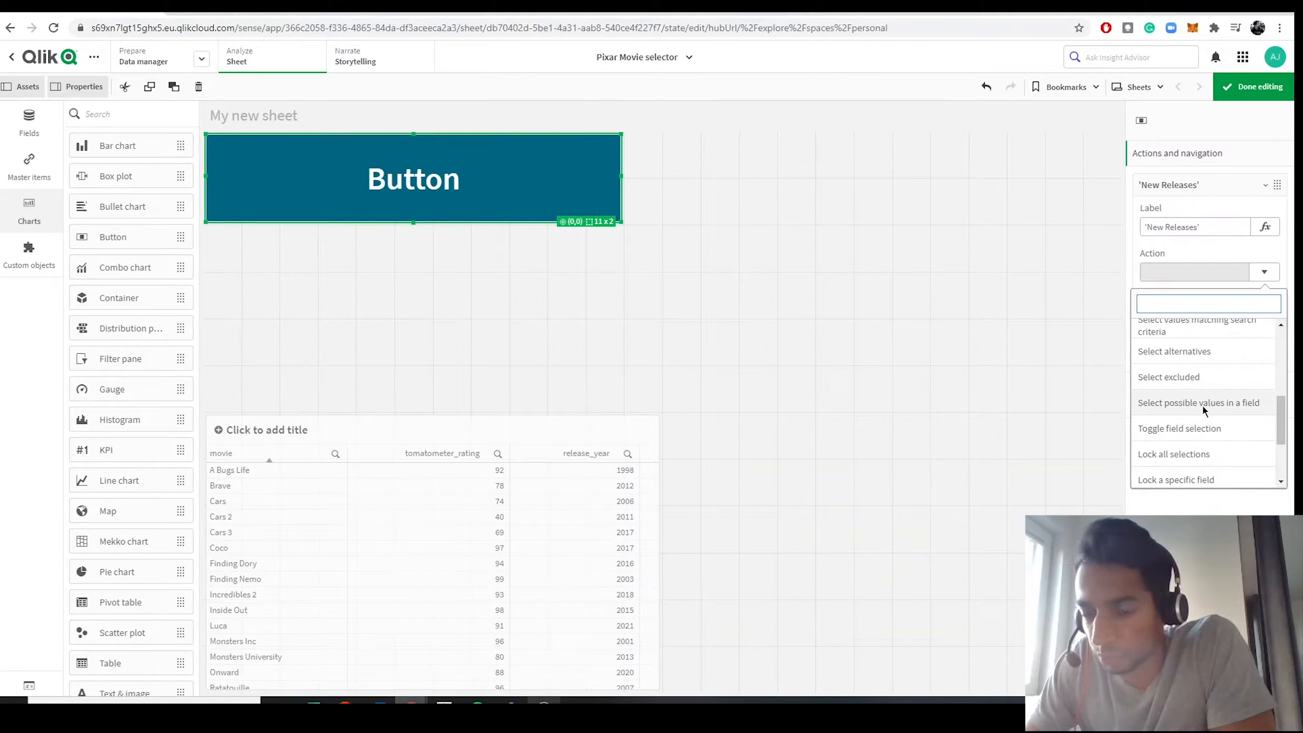
scroll(1201, 404, "up", 2)
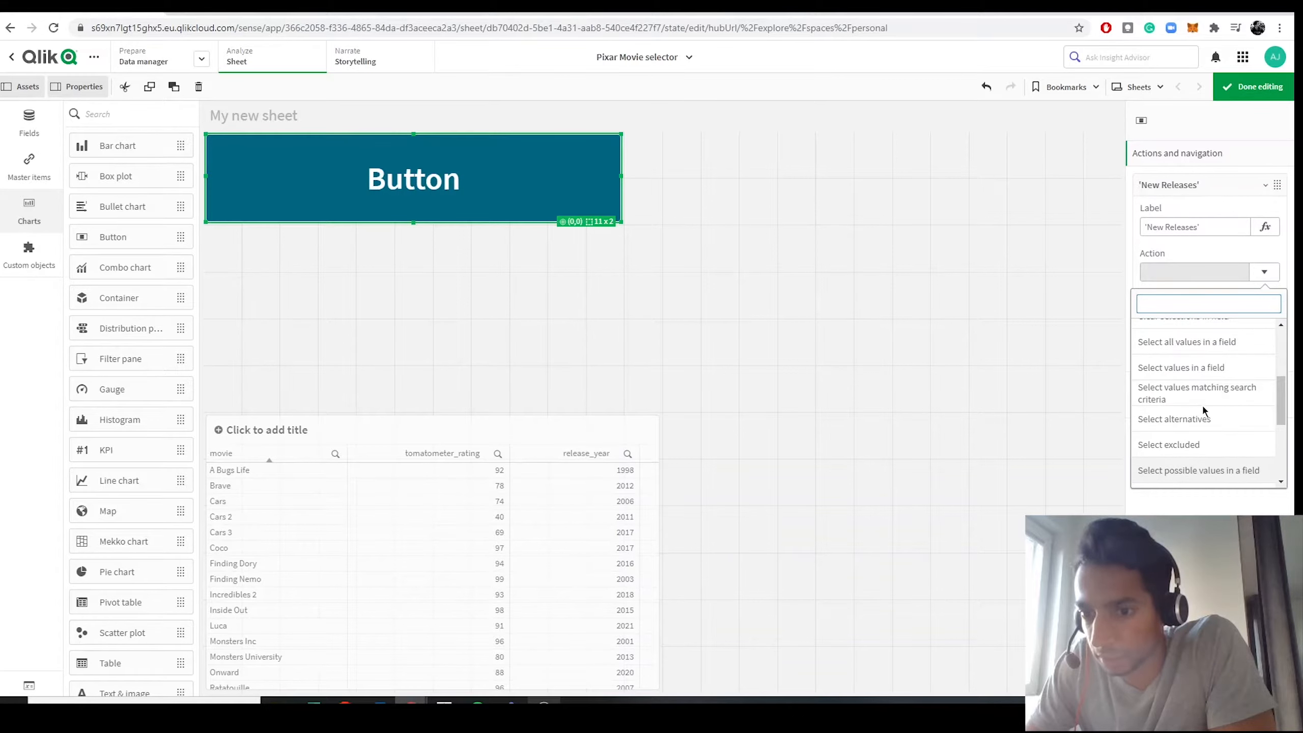
left_click(1197, 369)
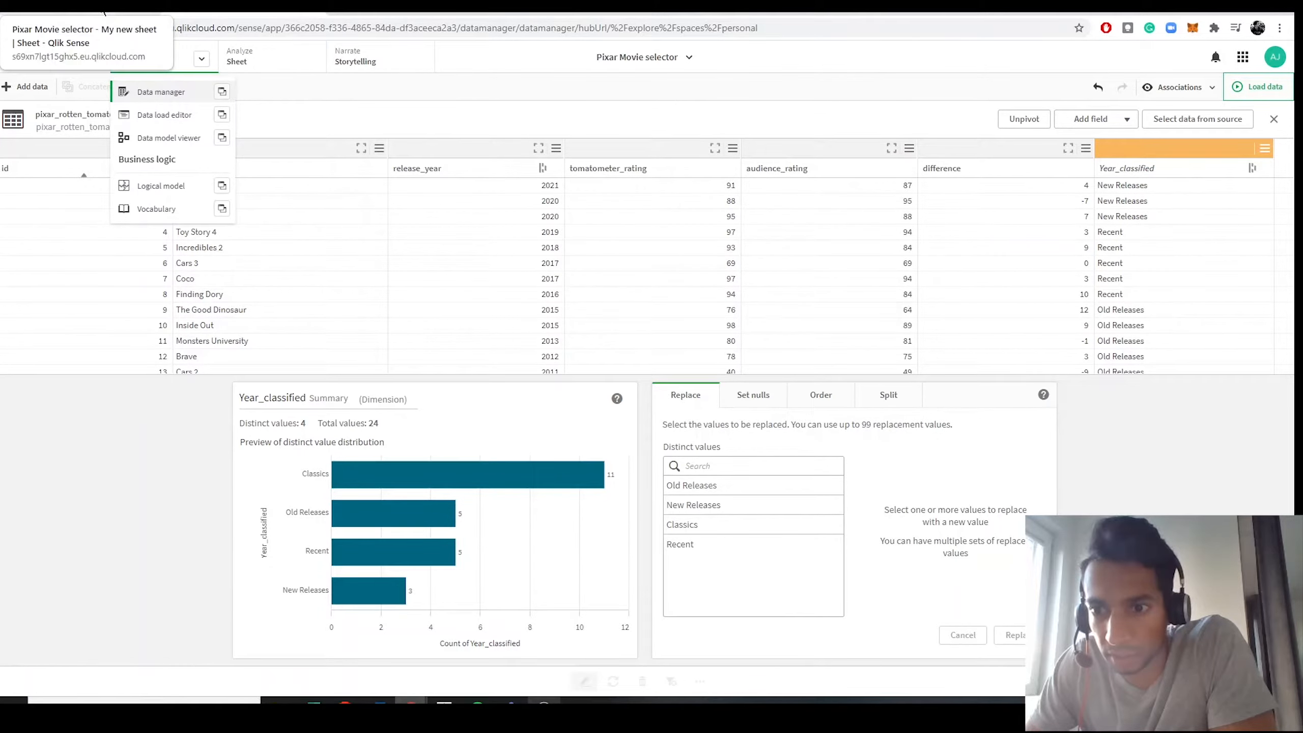
Set the action's field to Year_classified and copy the 'New Releases' label text into its value.
left_click(104, 10)
left_click(1276, 322)
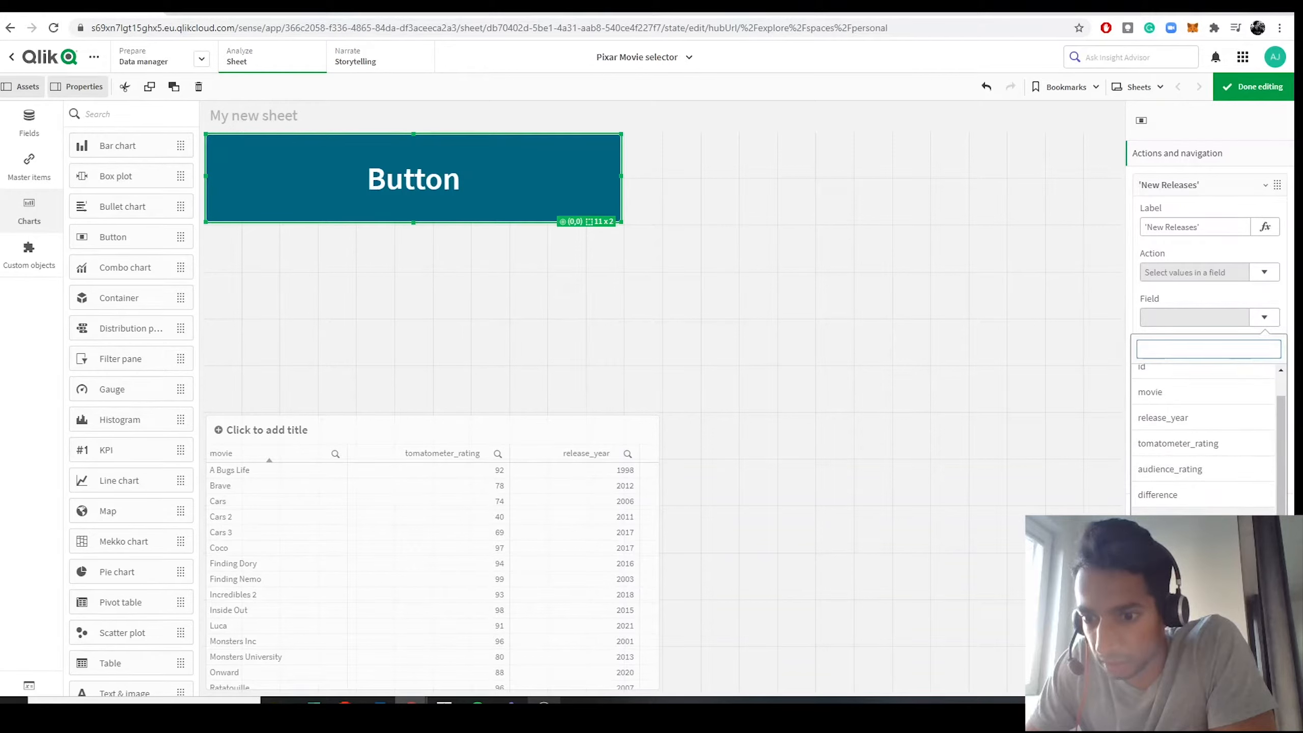
left_click(1179, 520)
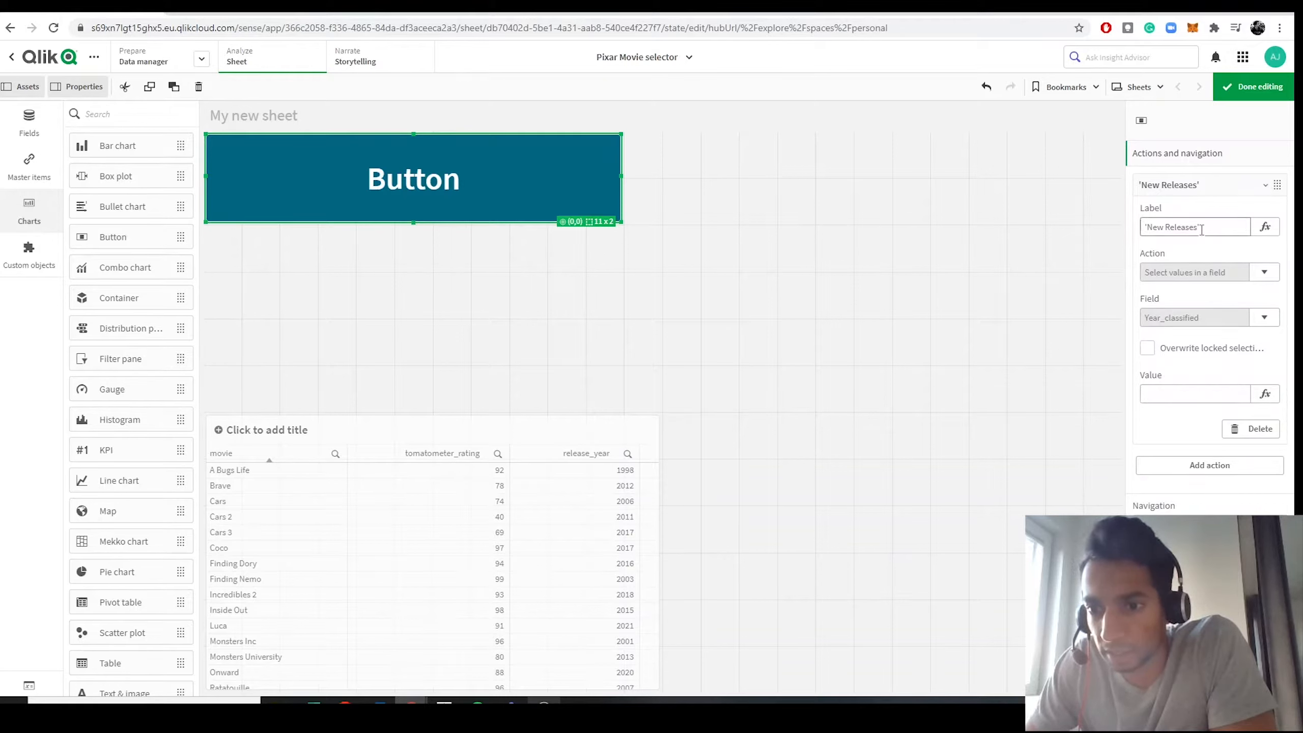
left_click_drag(1202, 227, 1123, 223)
key("ctrl+c")
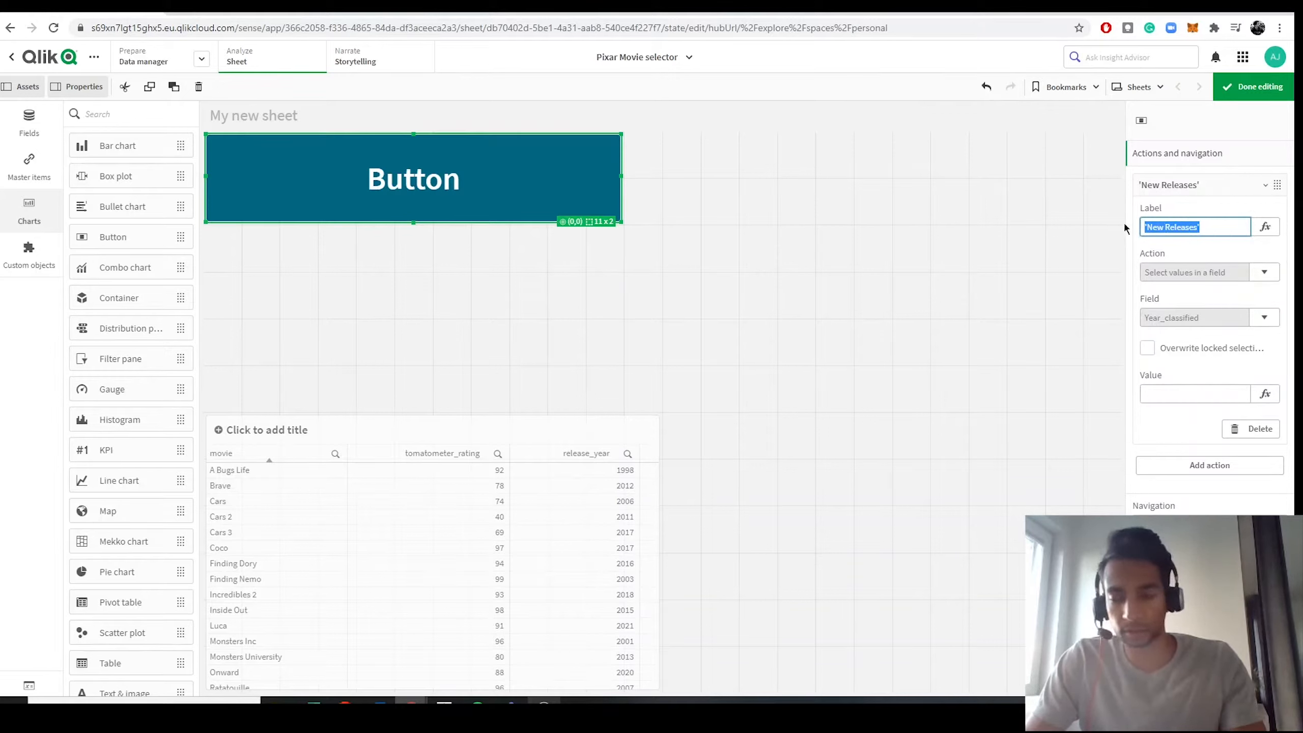
left_click(1170, 398)
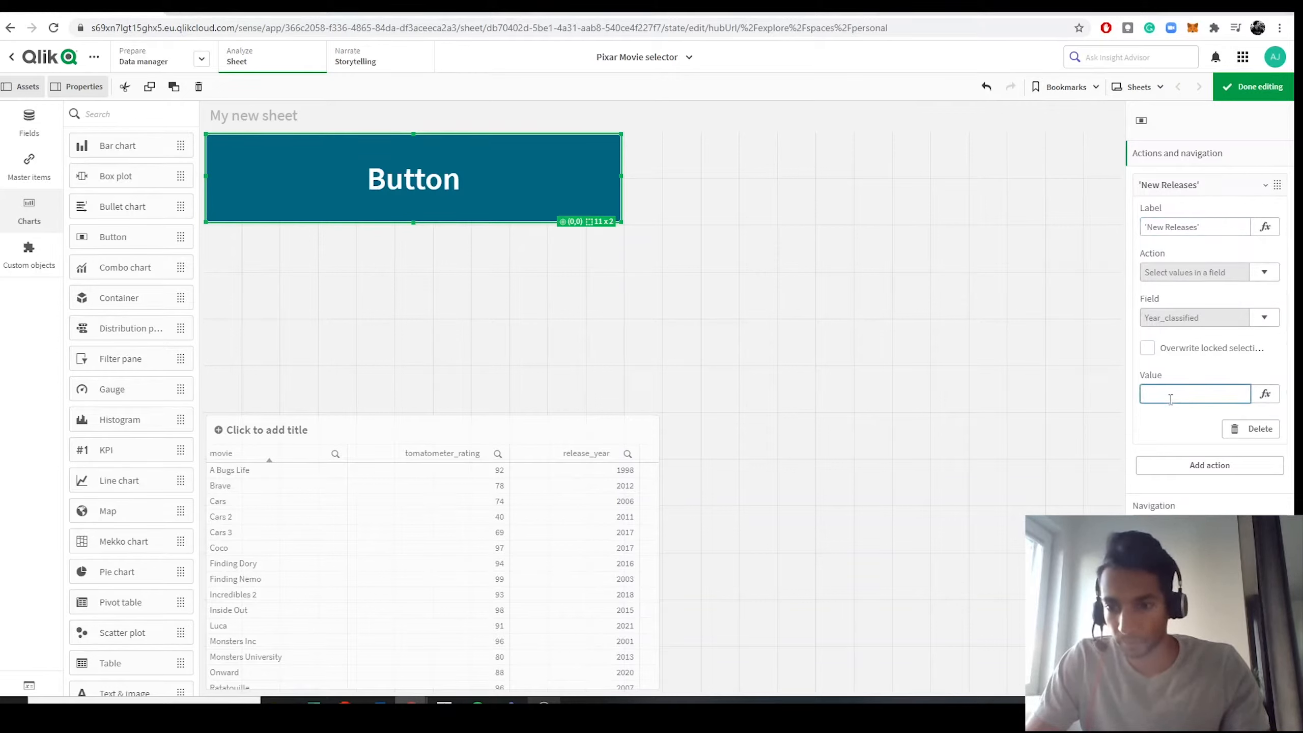
key("ctrl+v")
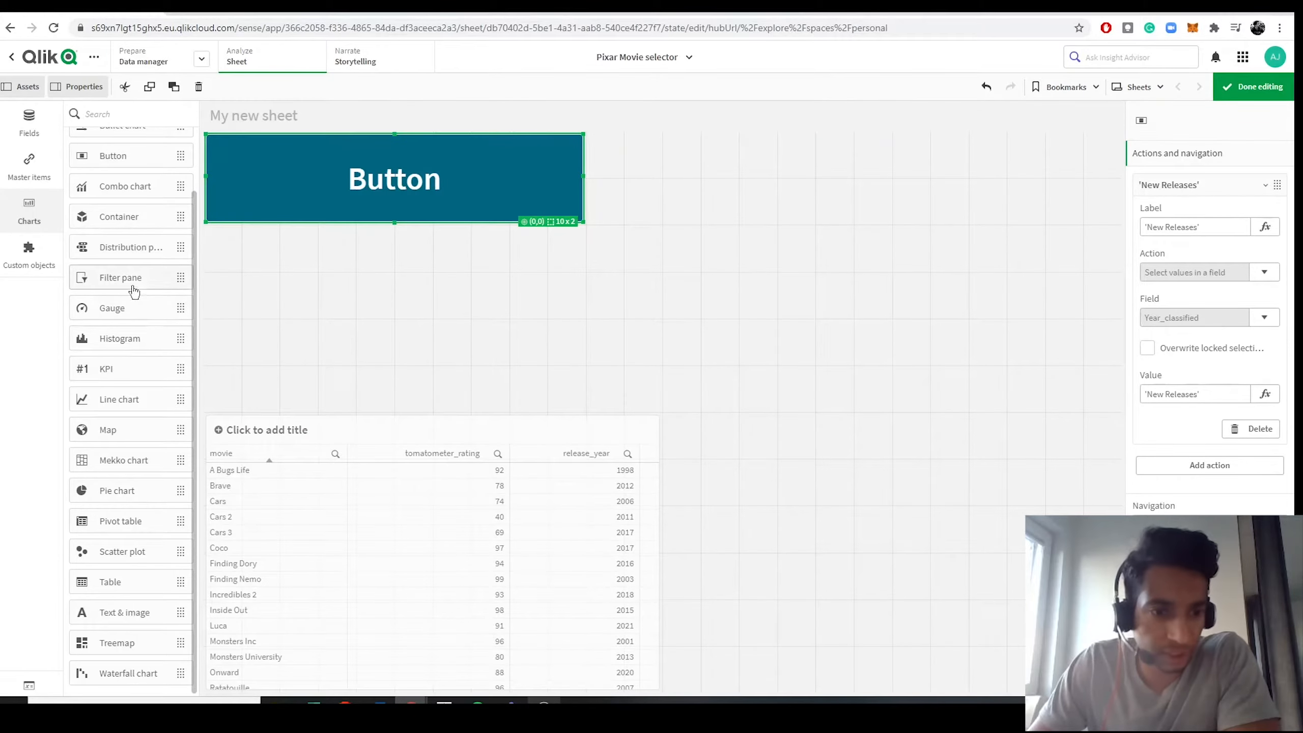
Add a 9 x 2 filter pane across from the button, using Year_classified as its dimension.
left_click_drag(135, 292, 786, 225)
left_click_drag(665, 410, 780, 223)
left_click(908, 198)
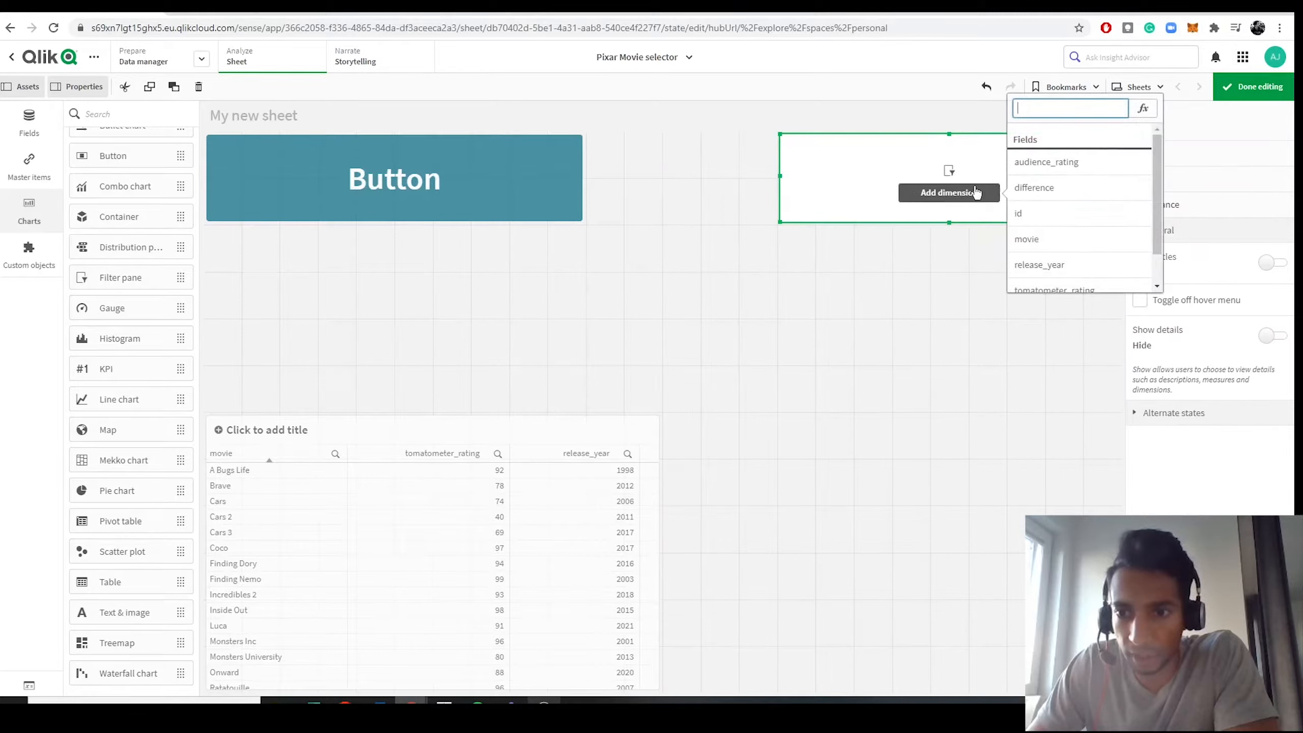
left_click(1043, 279)
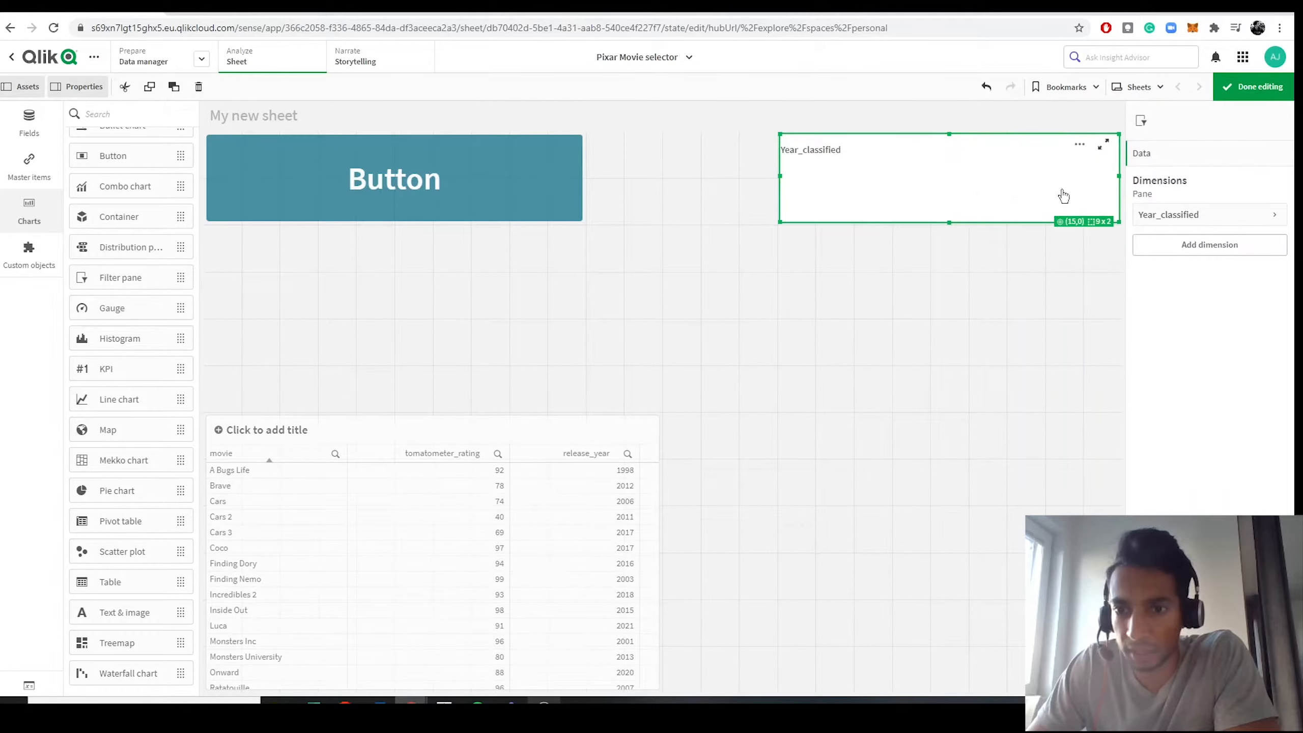
Finish editing the sheet, then try selecting Classics in the Year_classified filter pane and dismiss the selection.
left_click(1252, 86)
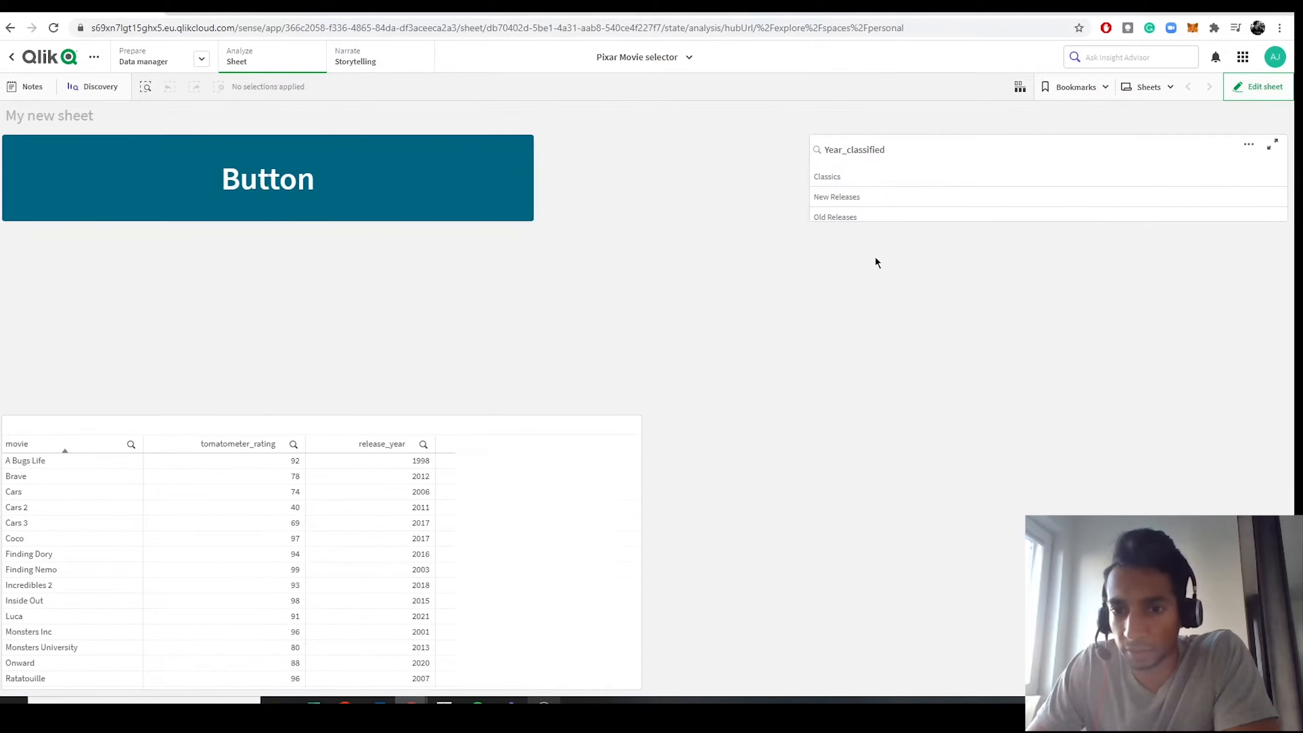
left_click(832, 180)
left_click(1265, 122)
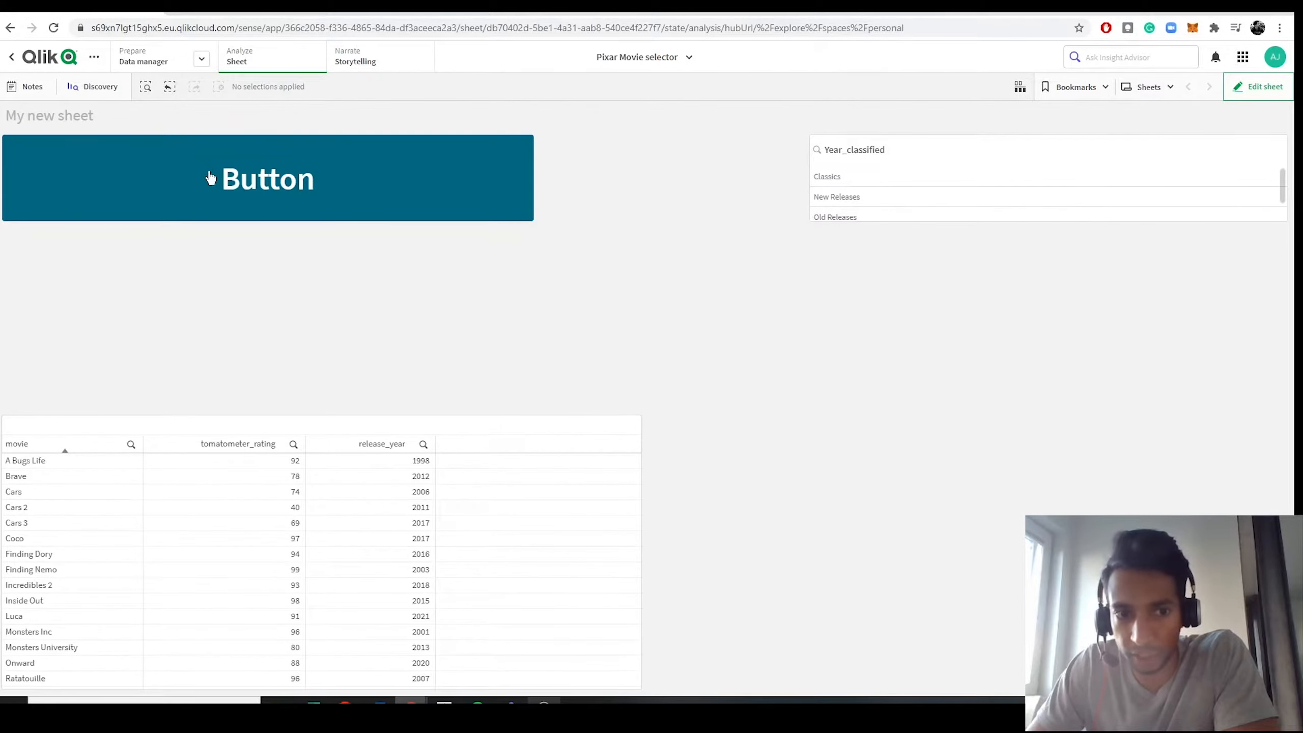
Return the sheet to edit mode, select the button and review the settings of its 'New Releases' action.
left_click(1267, 87)
left_click(922, 167)
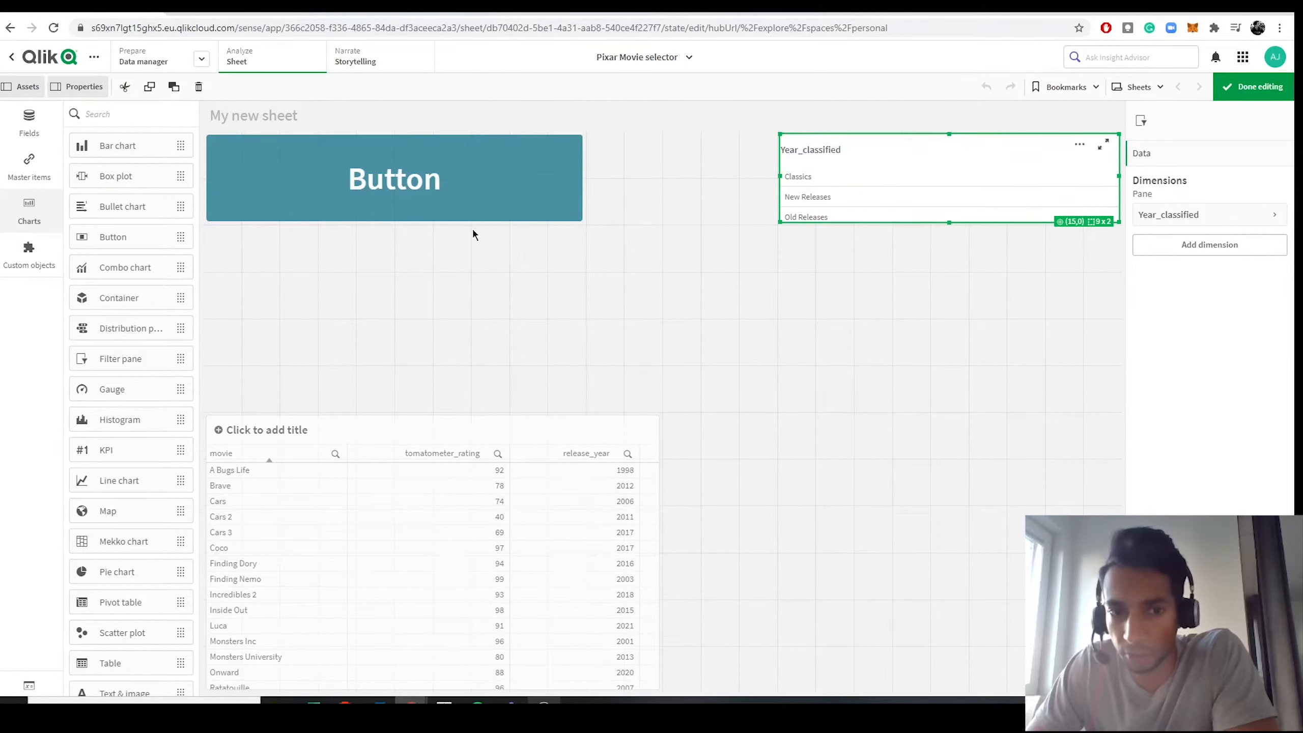
left_click(573, 219)
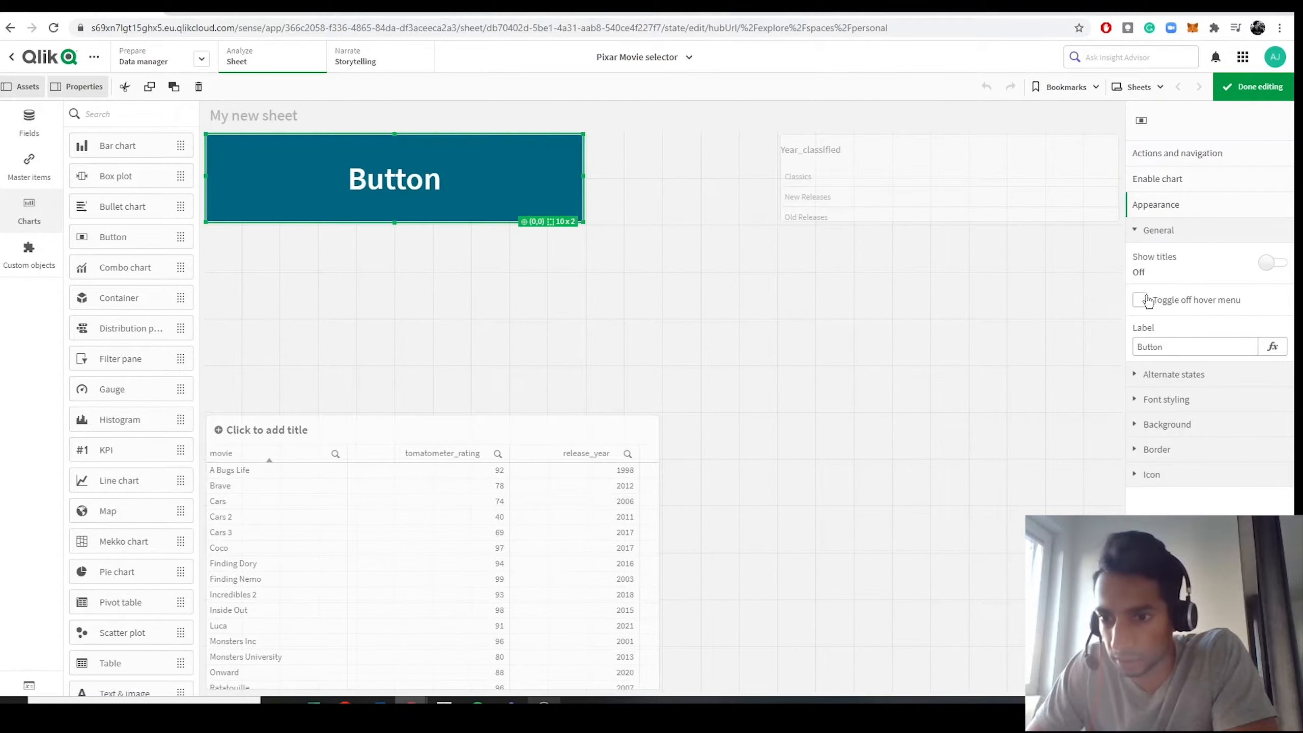
left_click(1160, 154)
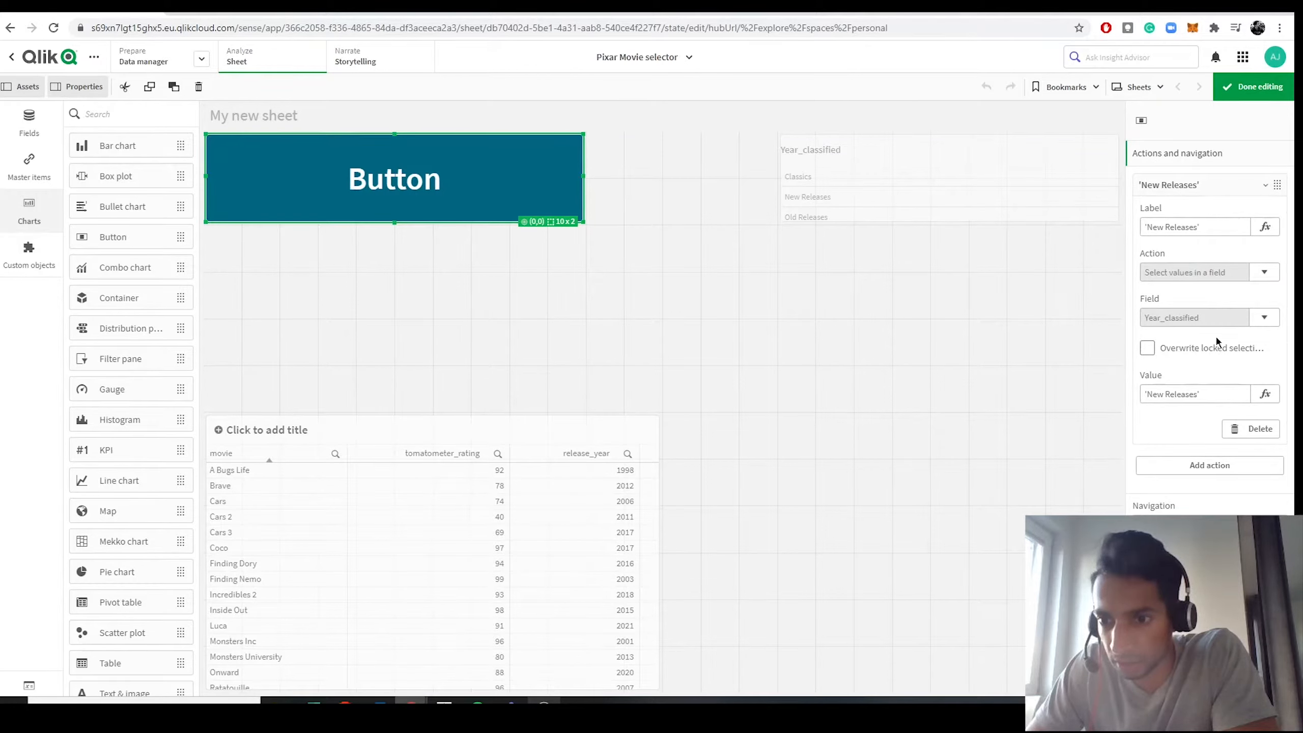
left_click(1185, 185)
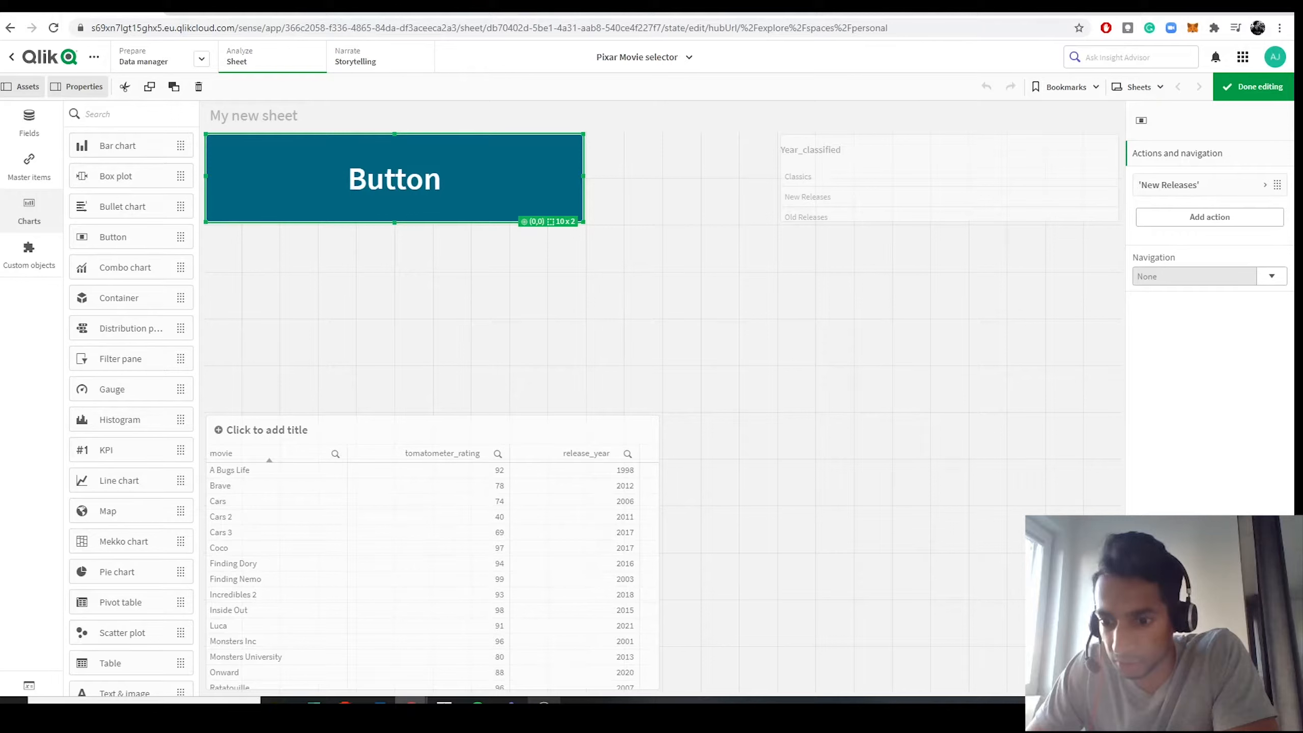
Change the button's displayed label to New Releases in its general appearance settings.
left_click(1149, 682)
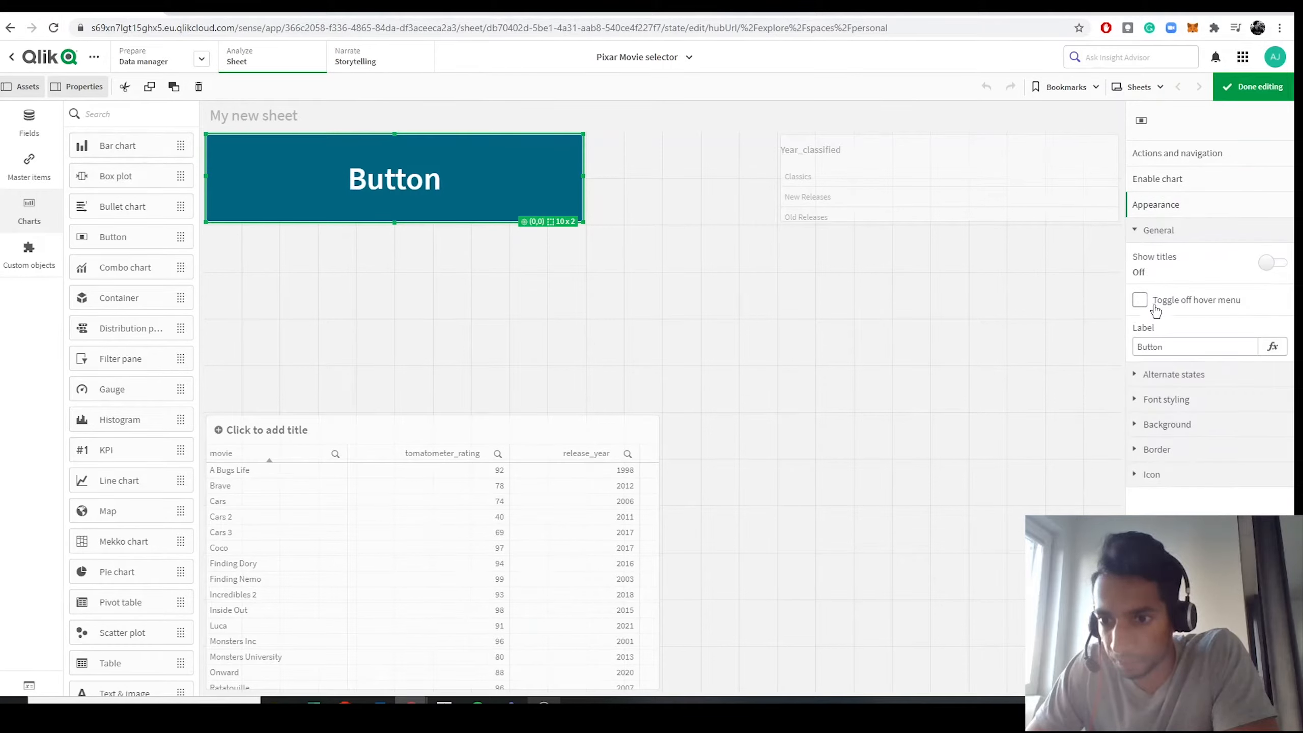
left_click(1161, 347)
left_click_drag(1163, 347, 1121, 352)
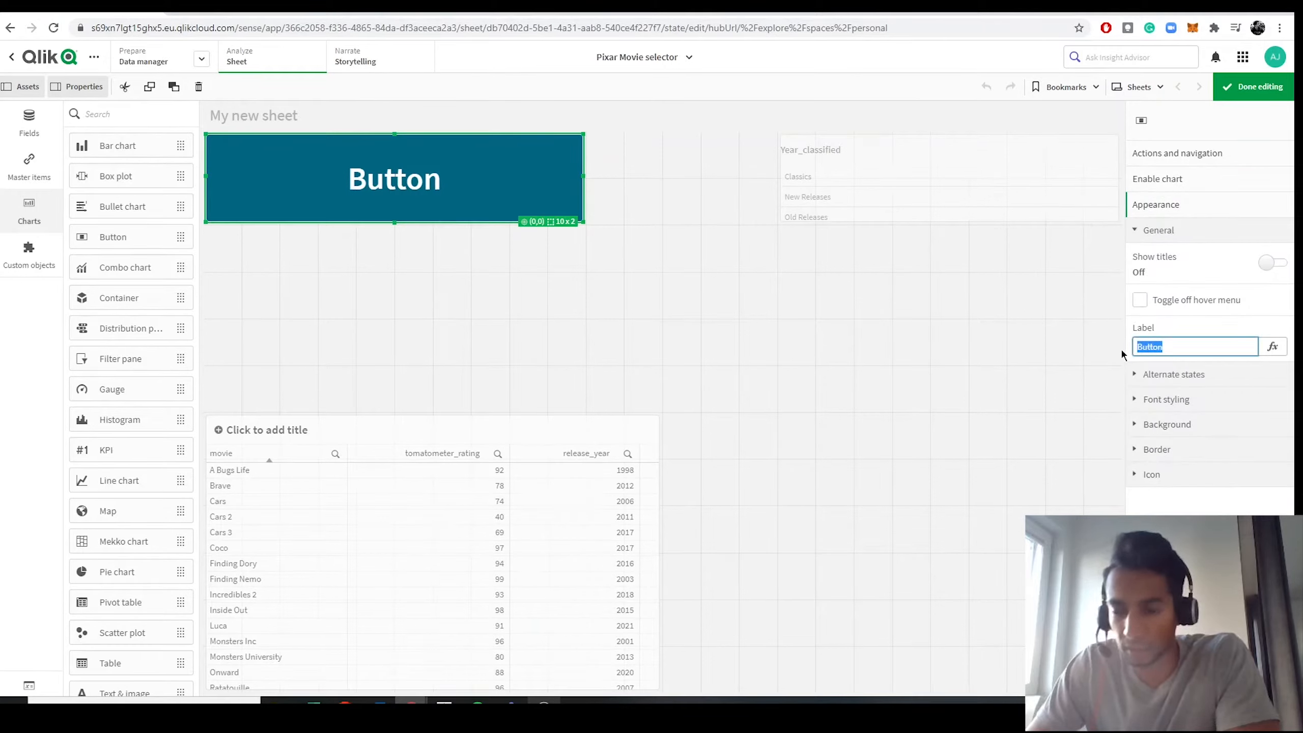
type("New ")
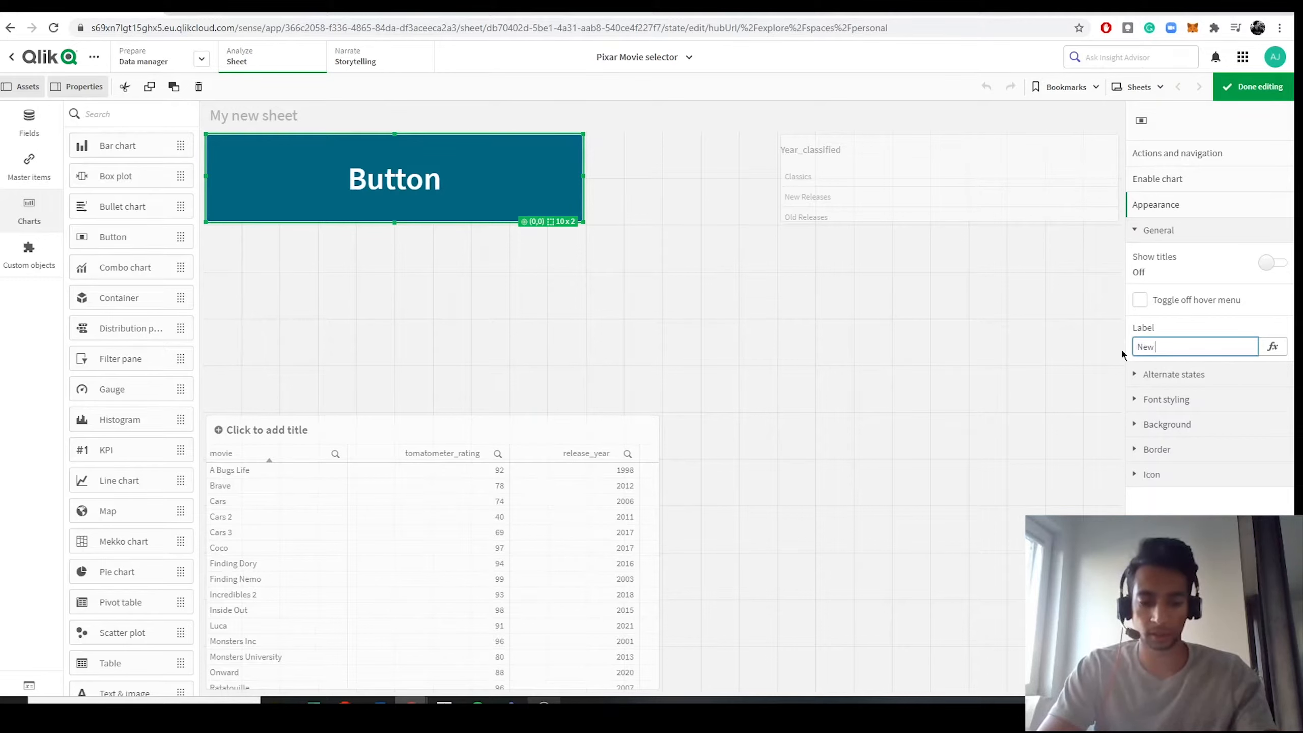
type("Reale")
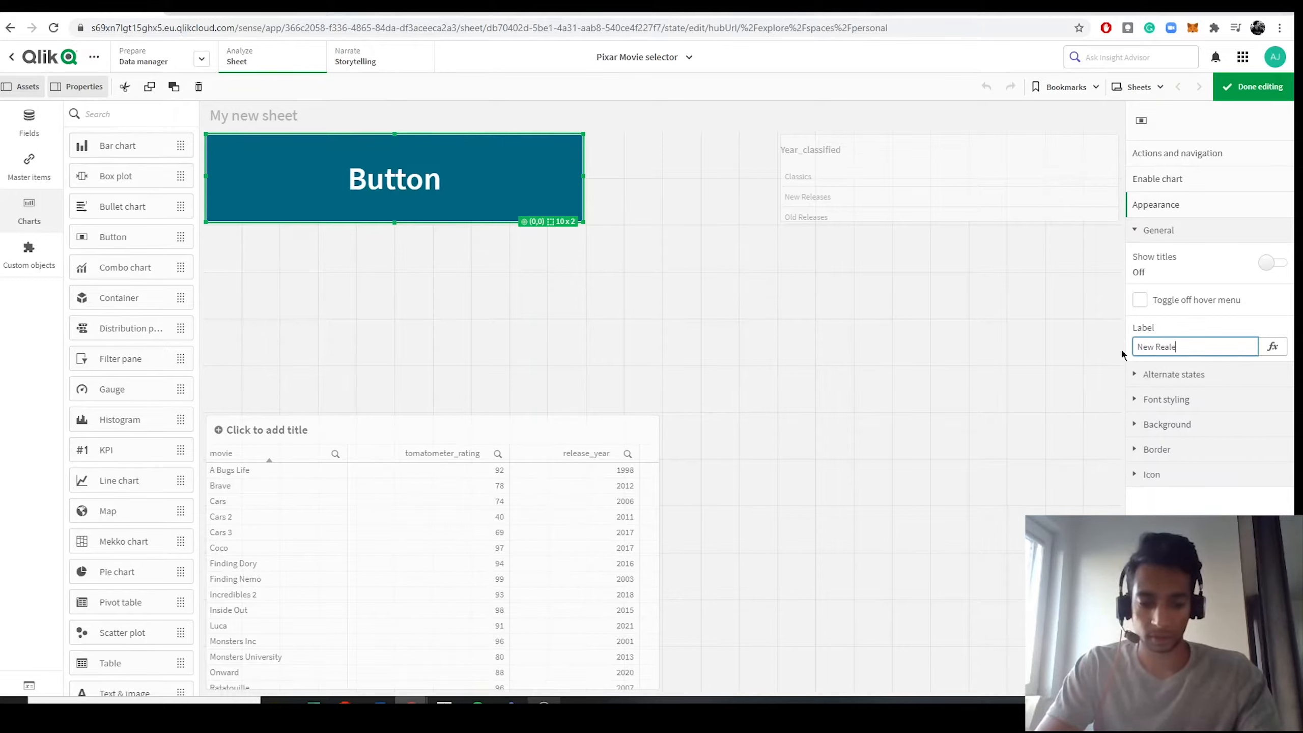
key("BackSpace")
key("BackSpace")
key("BackSpace")
type("le")
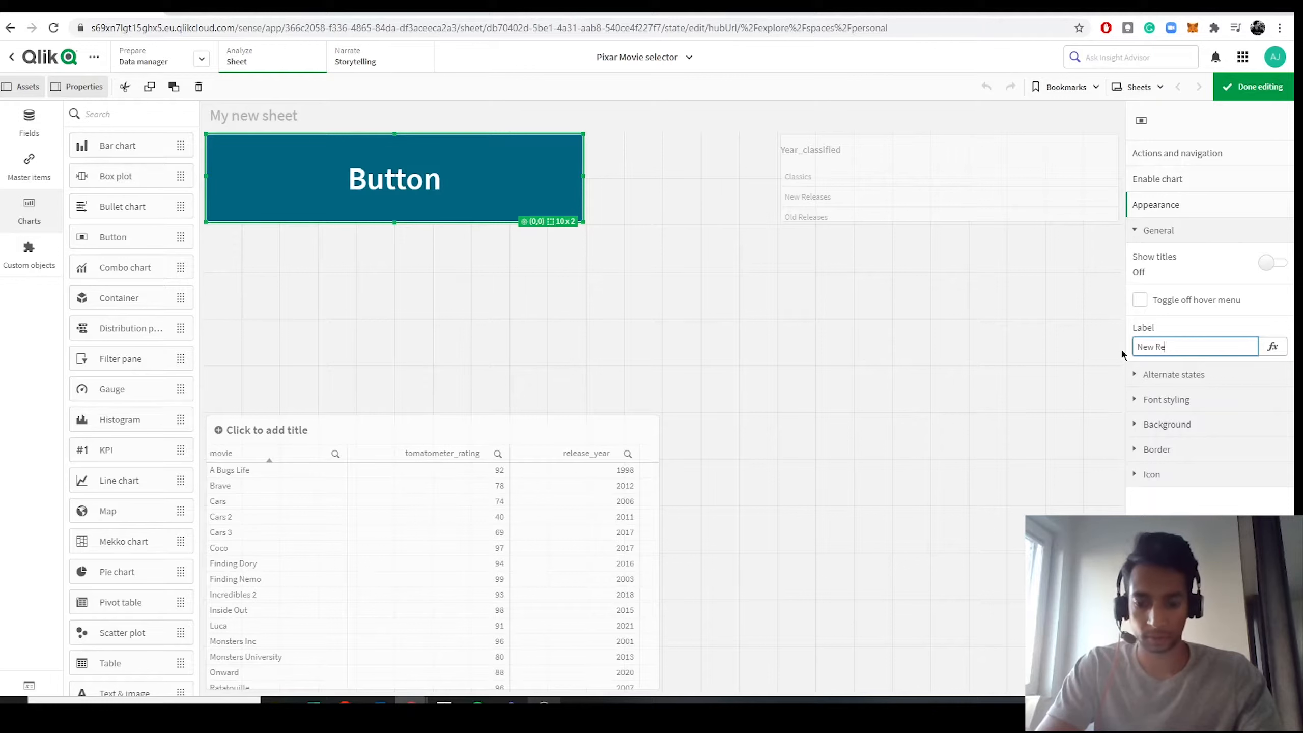
type("ases")
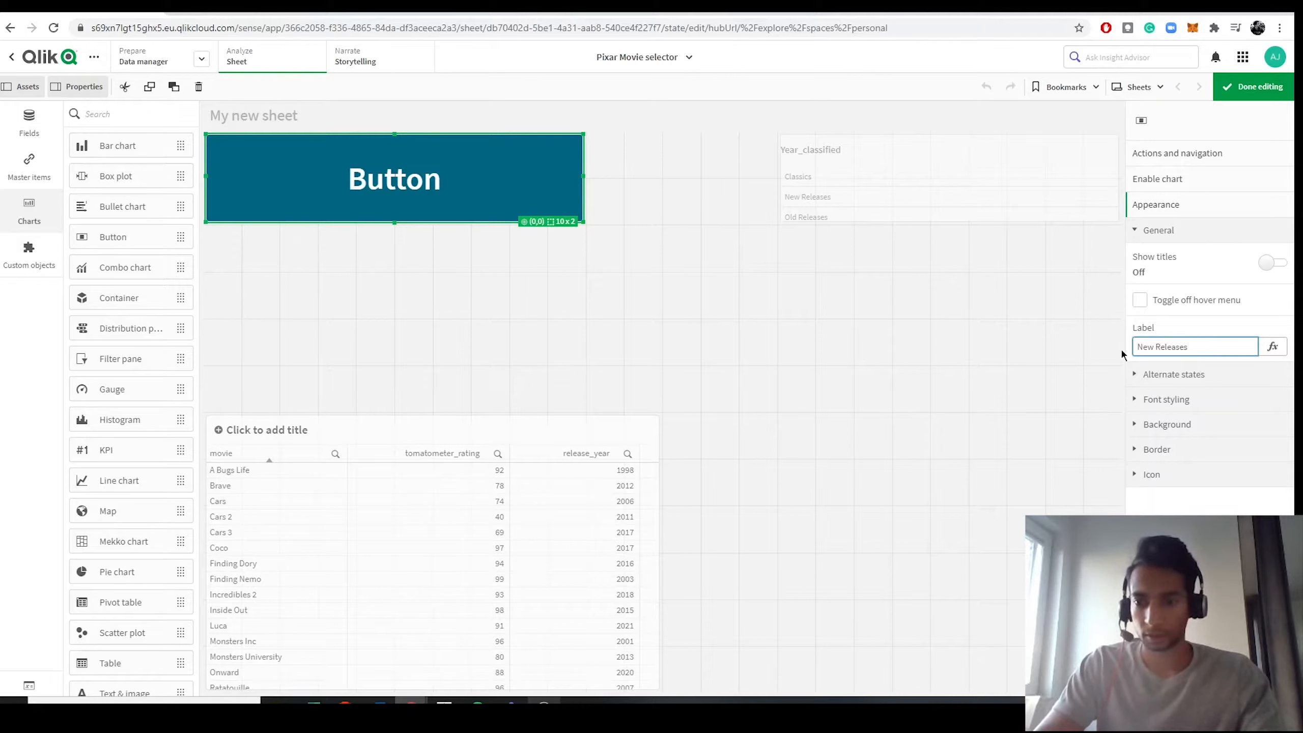
key("Return")
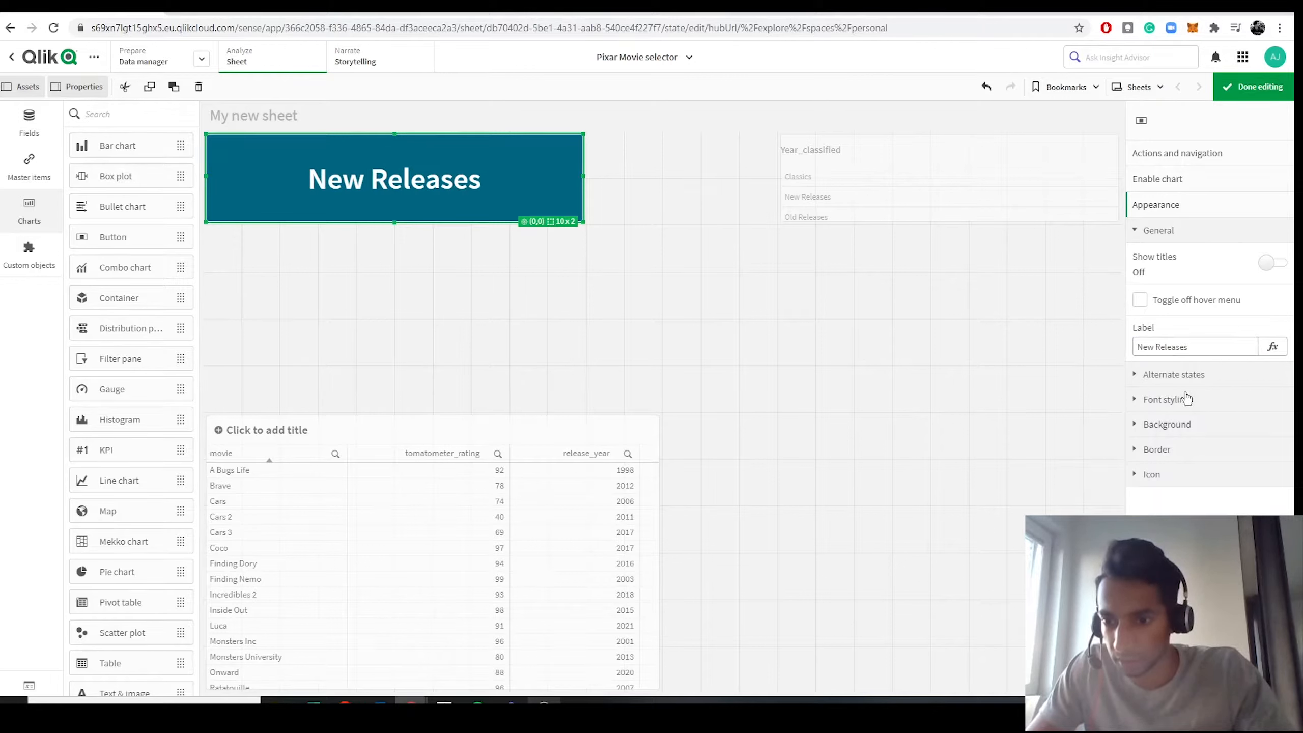
Make the button's label text italic and slightly reduce its font size.
left_click(1175, 406)
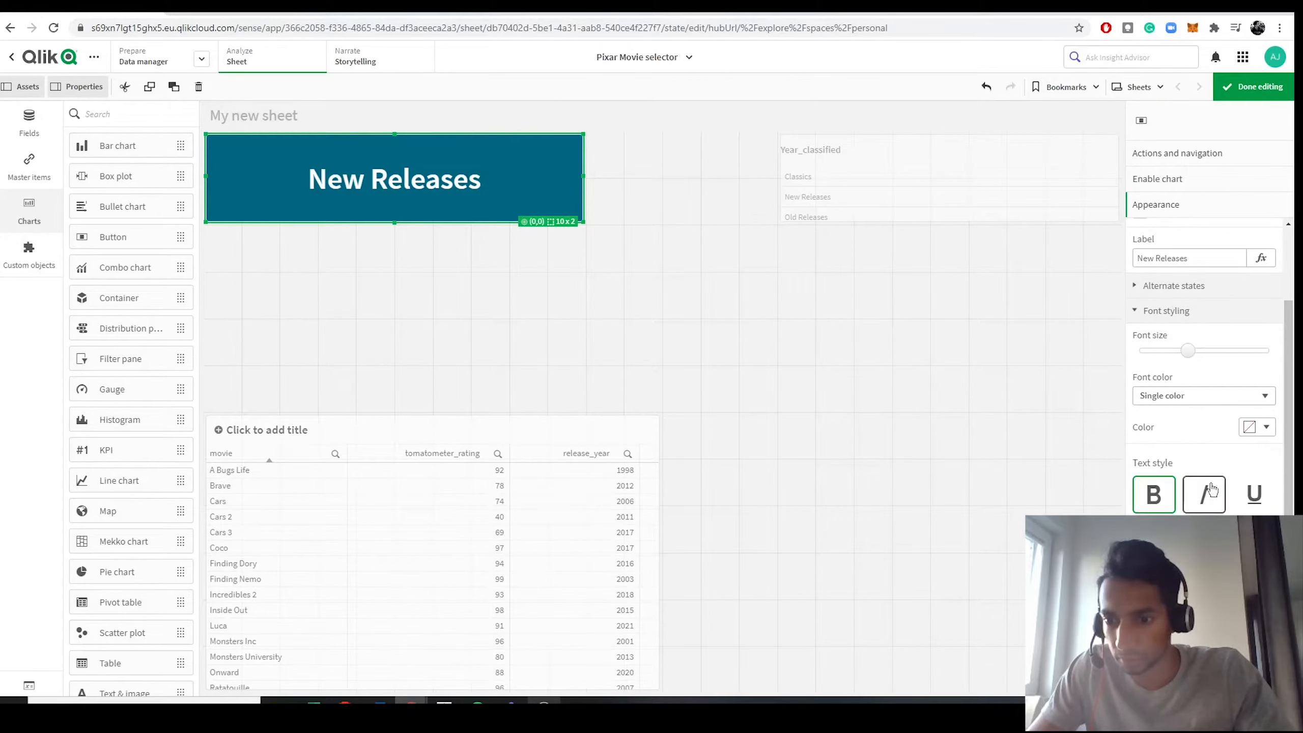
left_click(1214, 501)
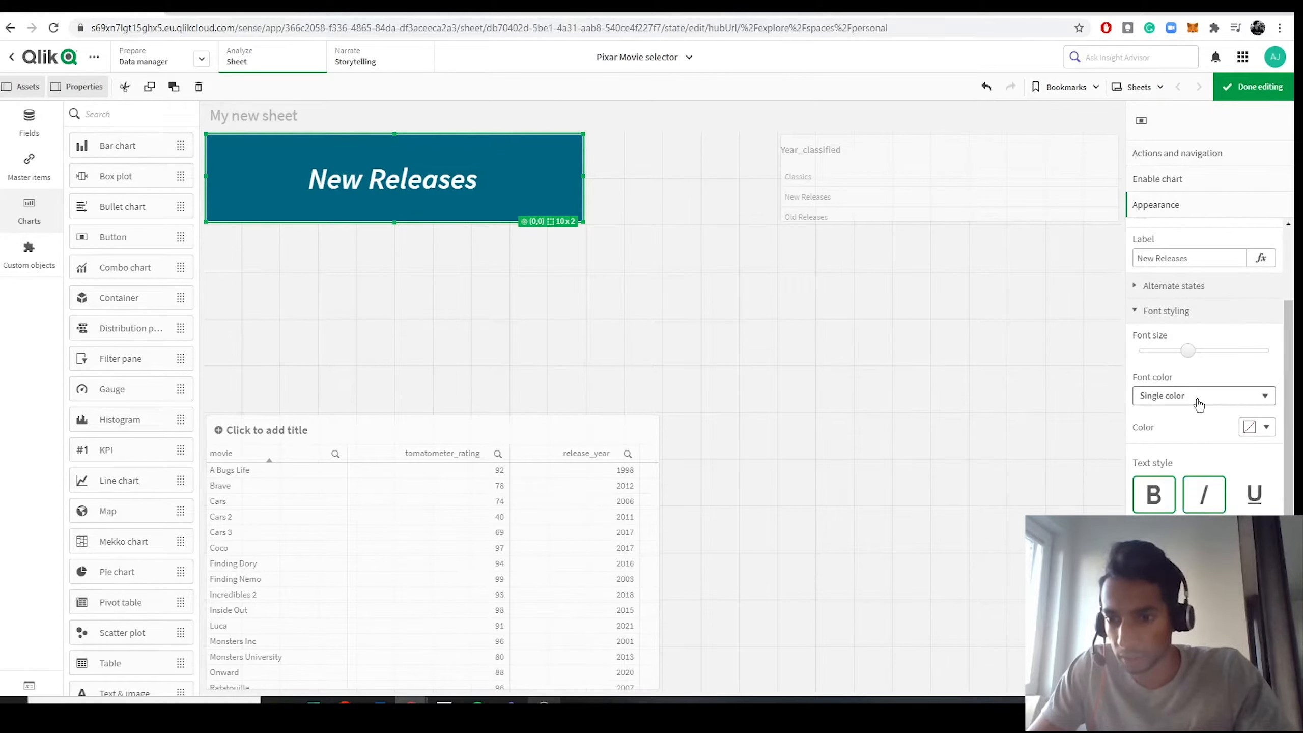
left_click_drag(1178, 354, 1173, 353)
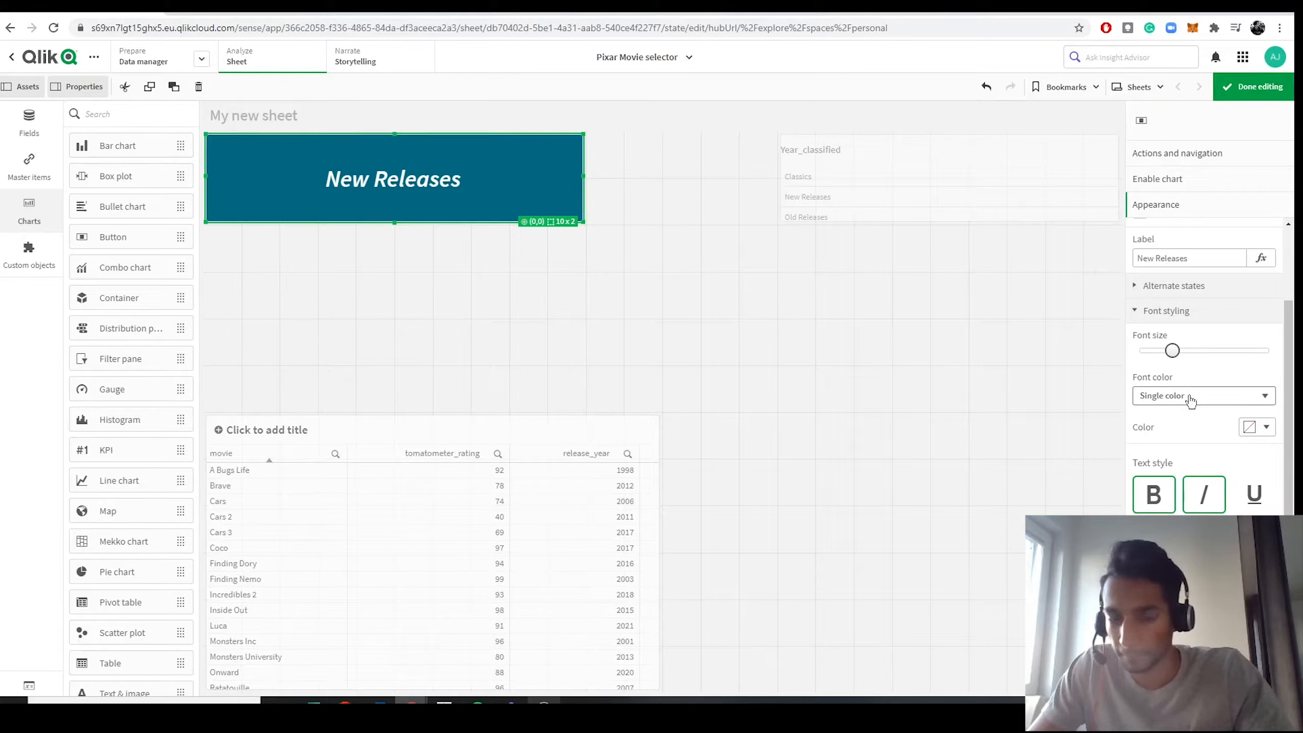
left_click(1166, 311)
Set the button's background to the single red color #ac4d58.
left_click(1166, 431)
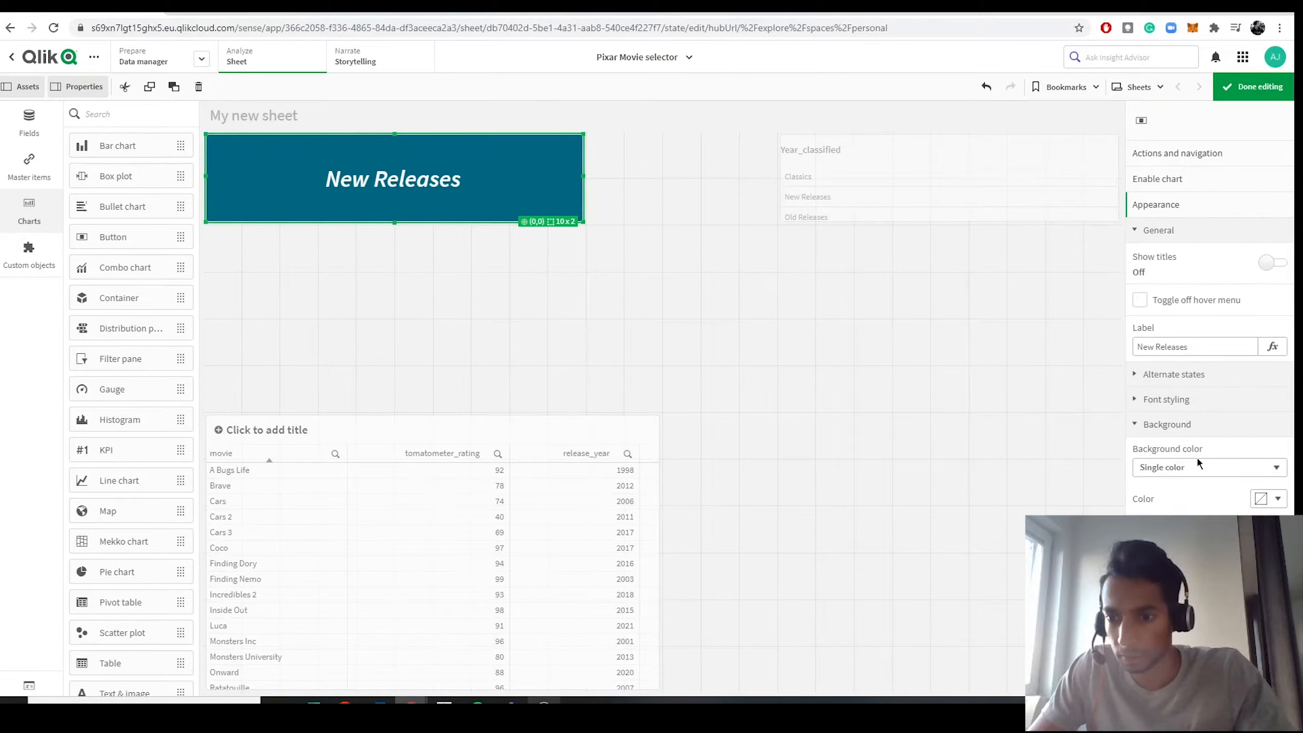
left_click(1271, 501)
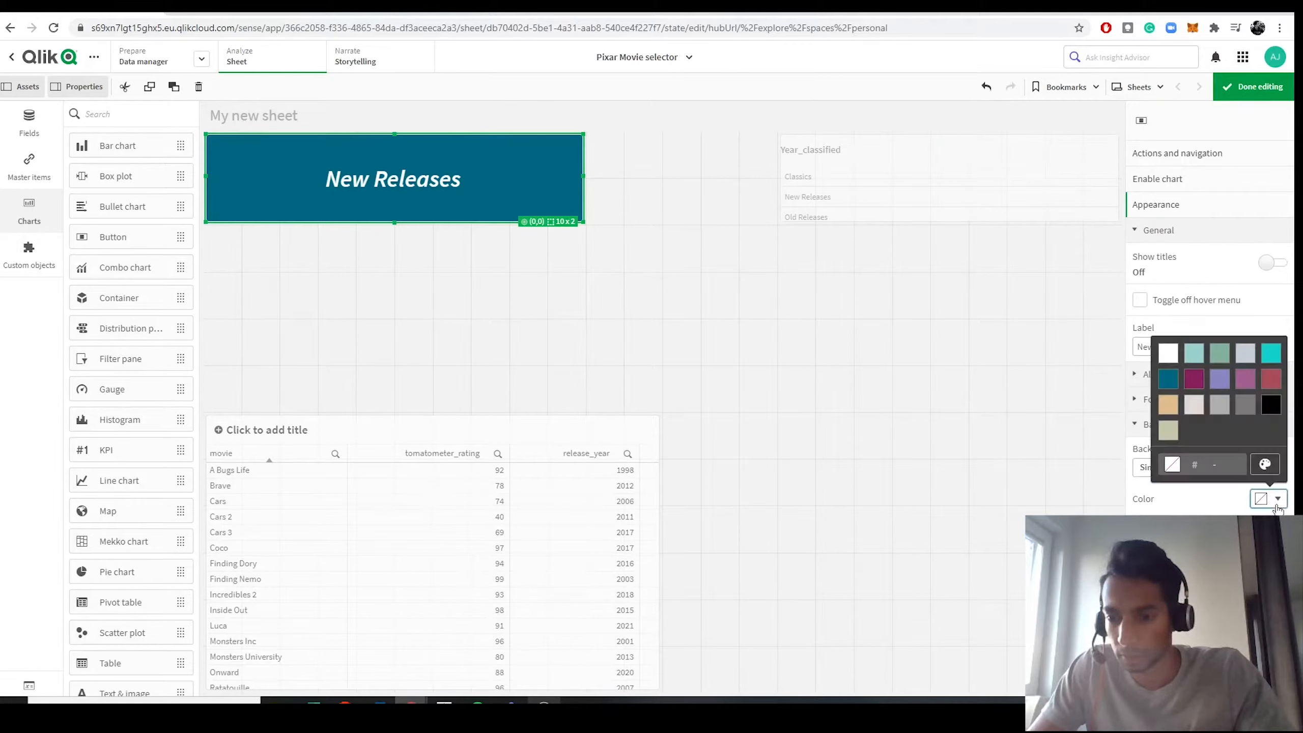
left_click(1272, 380)
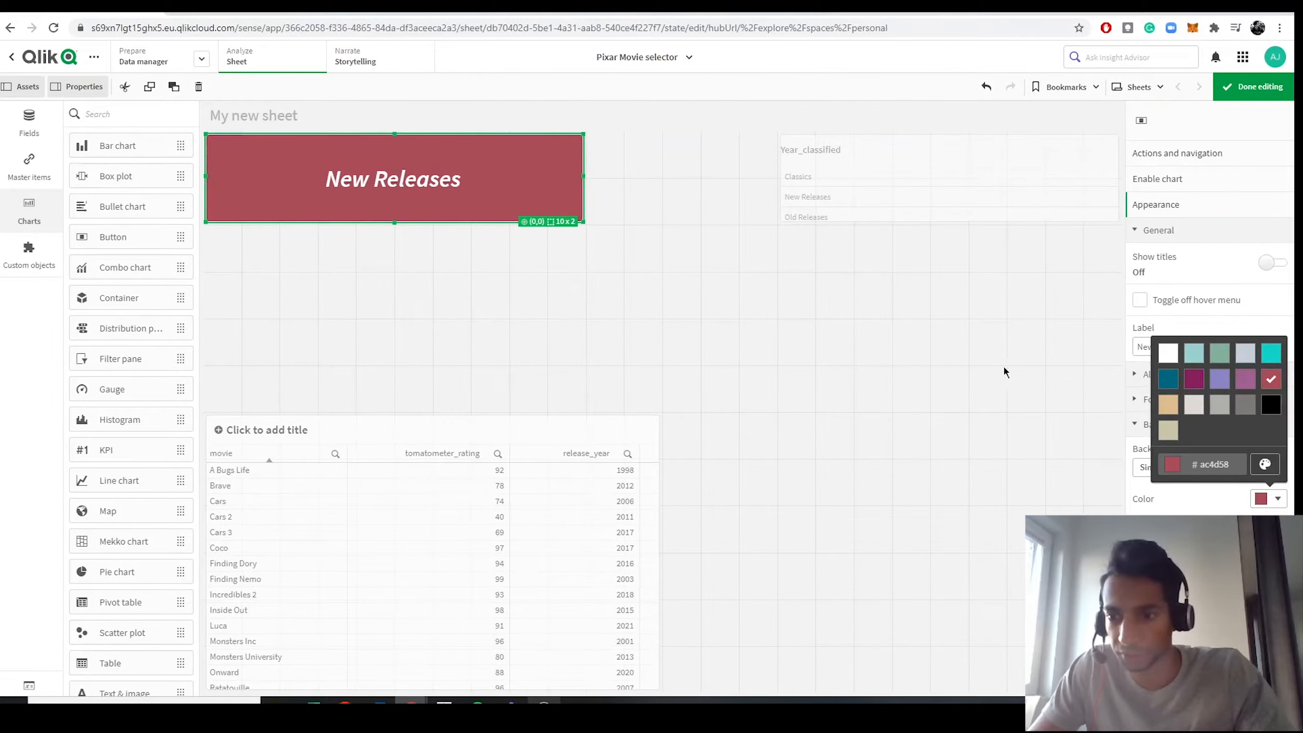
Preview the sheet outside edit mode and, back in editing, narrow the New Releases button to 8 grid columns.
left_click(996, 345)
left_click(1244, 93)
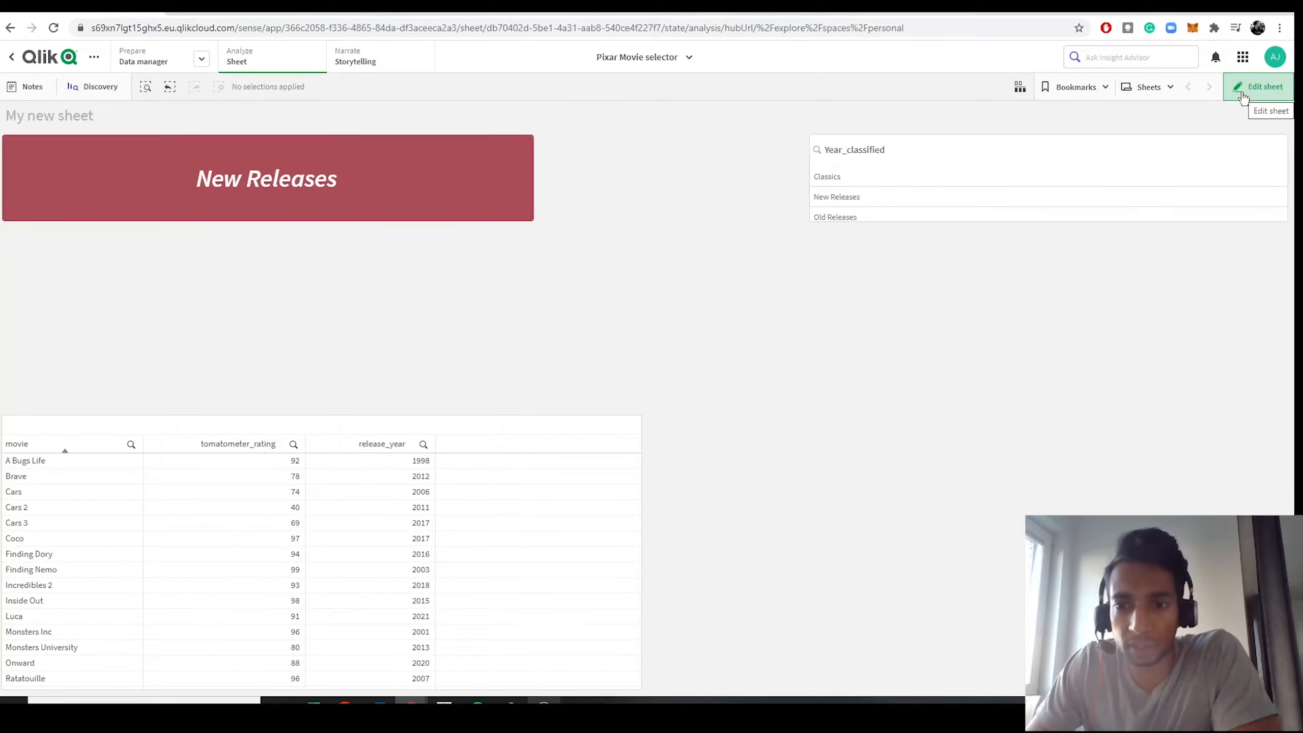
left_click(1242, 95)
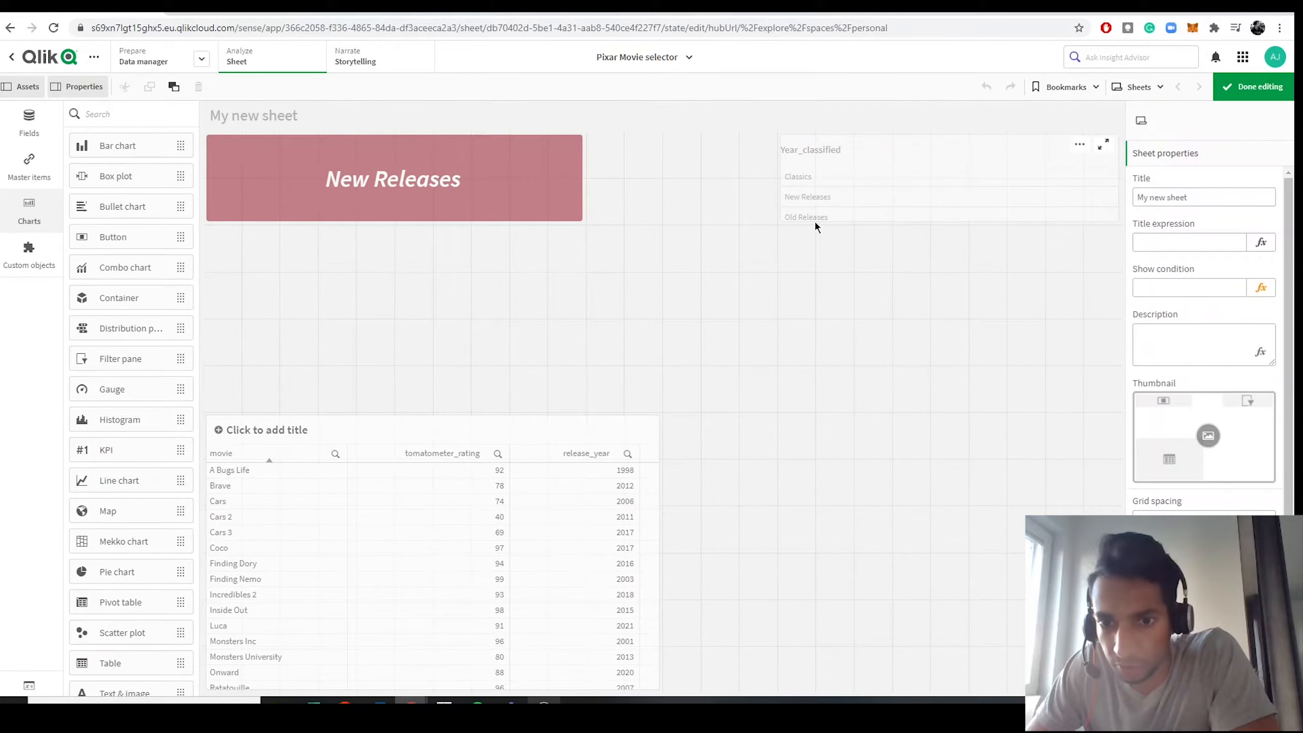
left_click(574, 218)
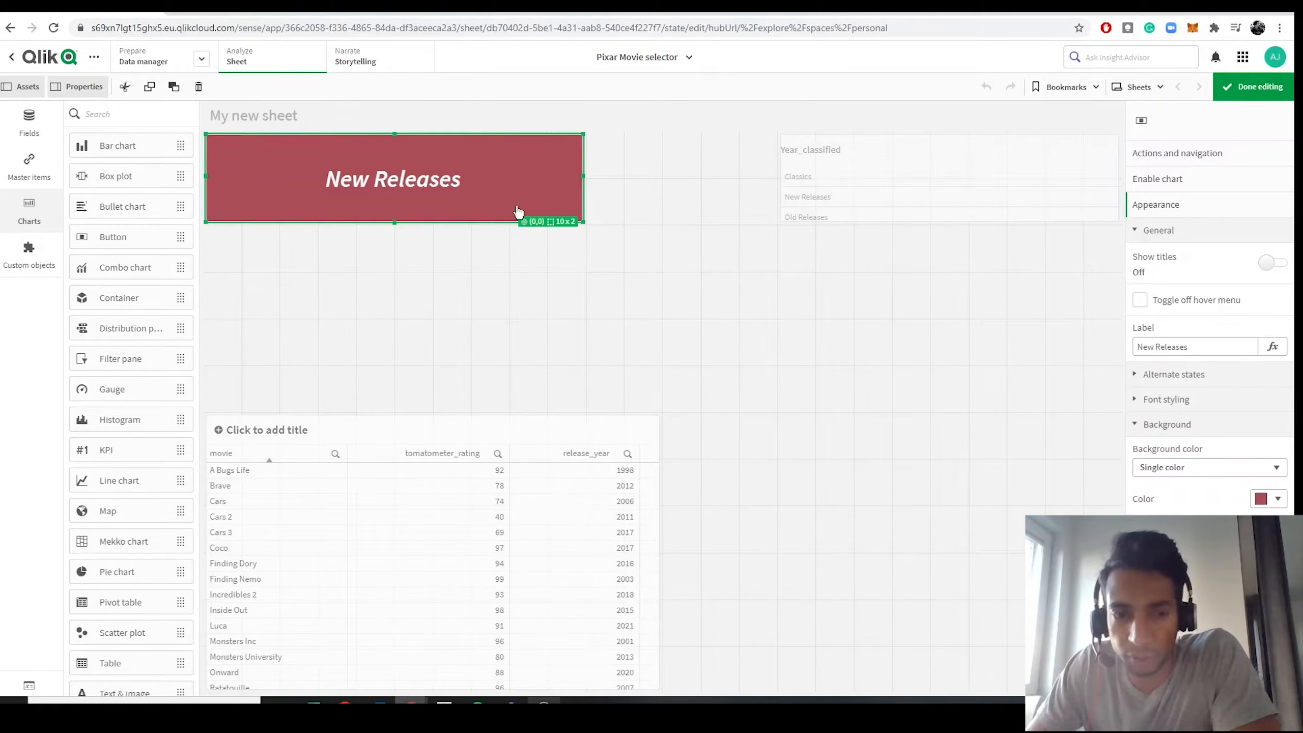
left_click_drag(517, 211, 485, 213)
Duplicate the New Releases button into the empty space beside it and widen the copy to 7 x 2 grid cells.
right_click(431, 203)
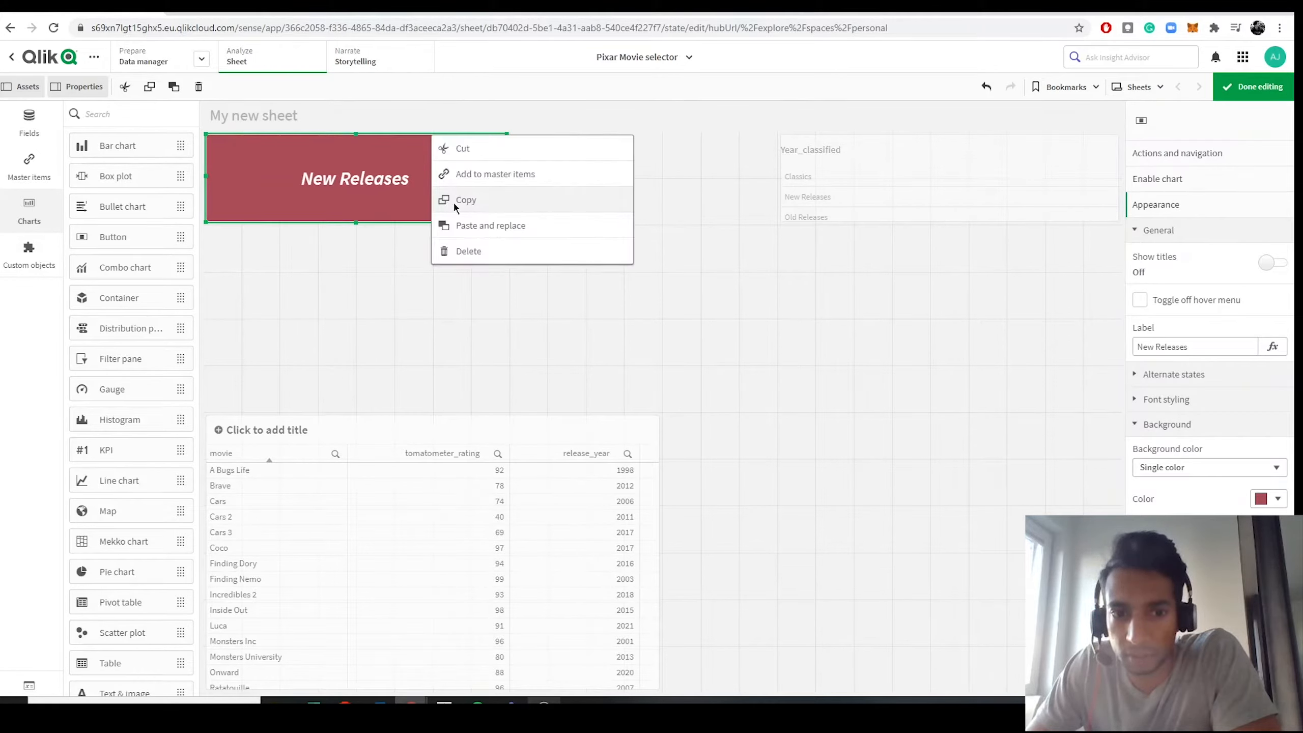
left_click(454, 200)
right_click(564, 177)
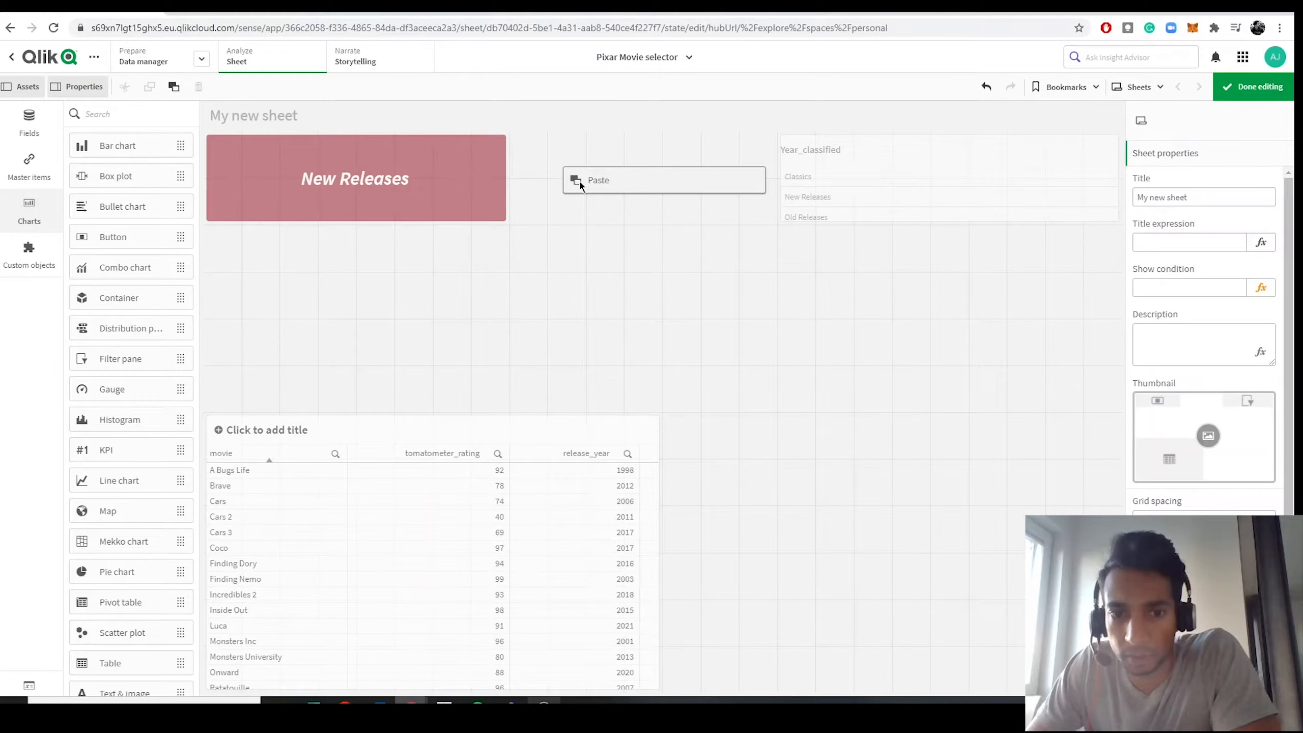
left_click(590, 186)
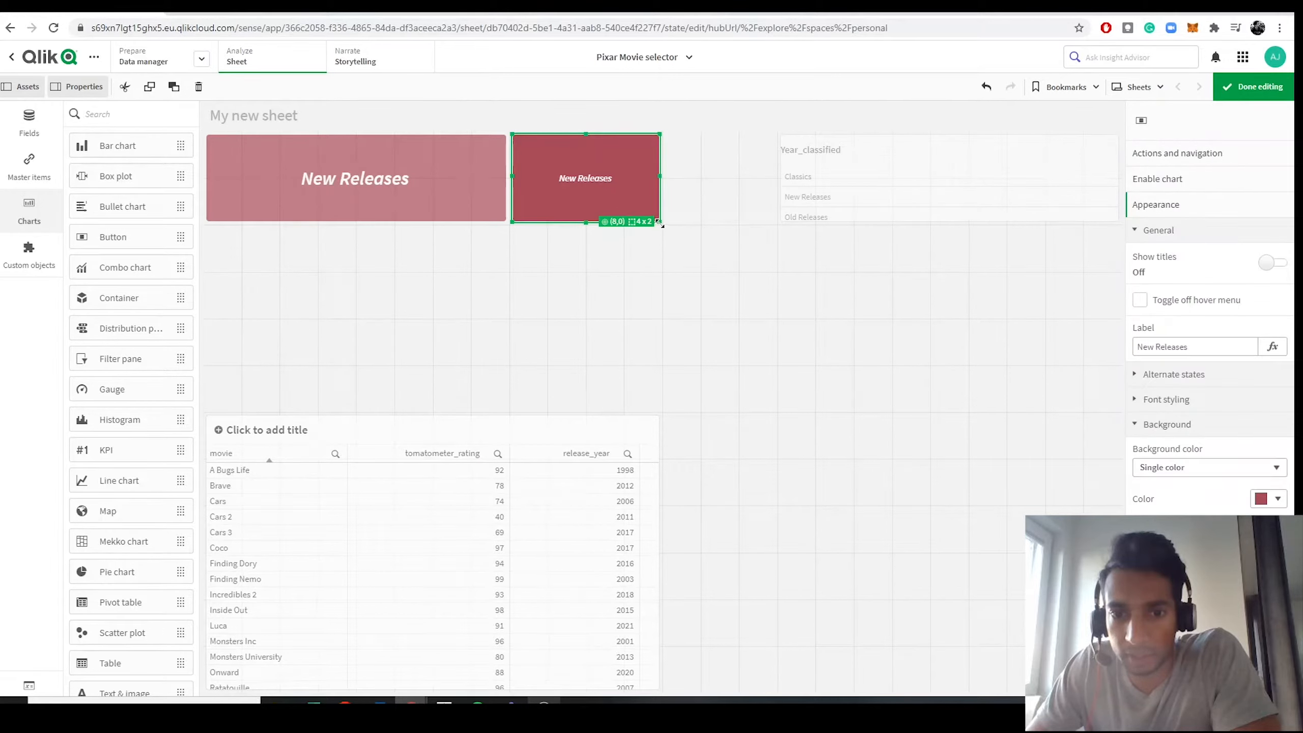
left_click_drag(660, 223, 790, 224)
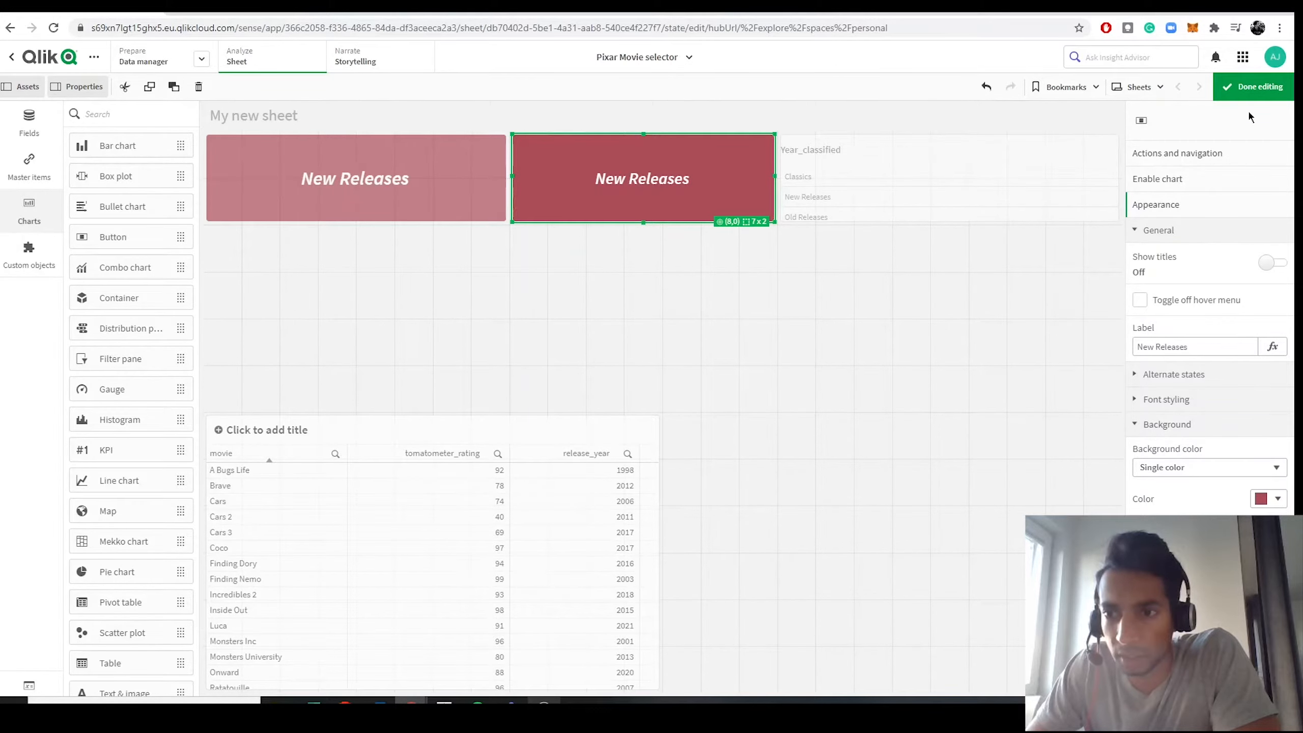
Check the class names listed in the Year_classified filter pane outside edit mode and return to editing the sheet.
left_click(1251, 87)
scroll(853, 197, "down", 1)
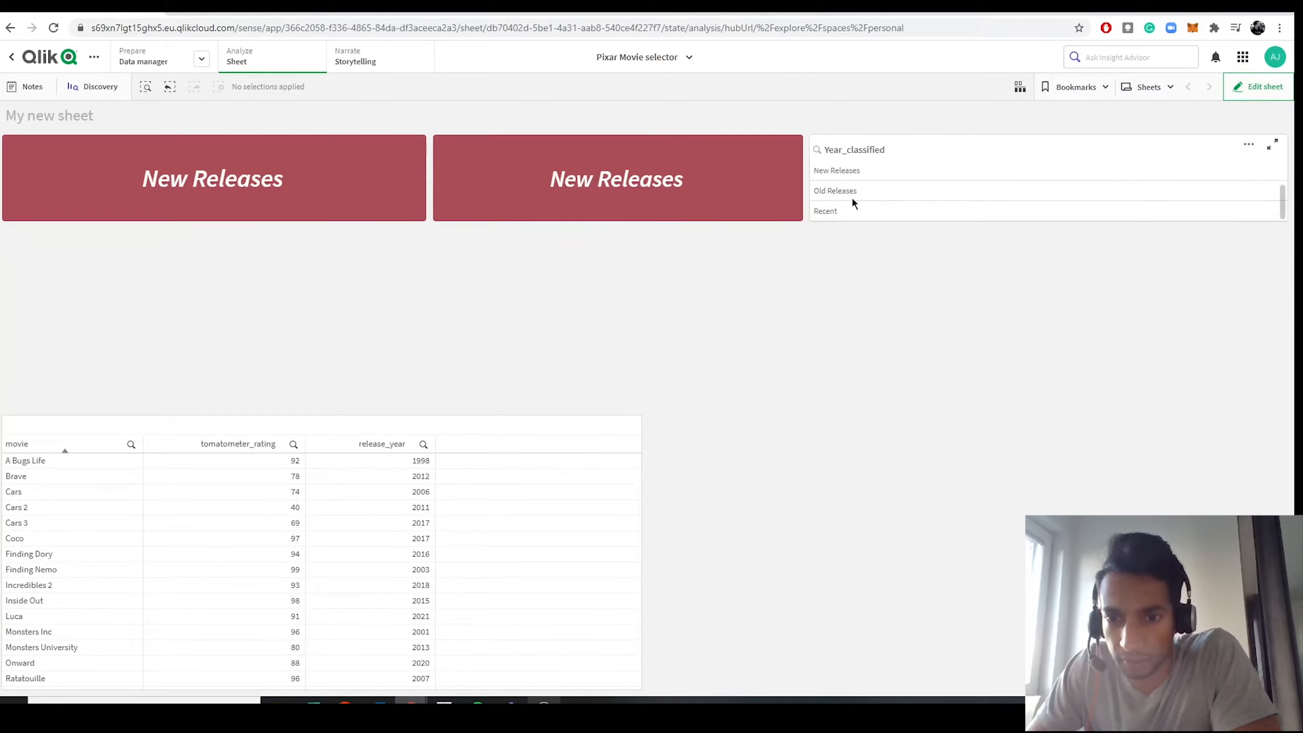
left_click(1256, 87)
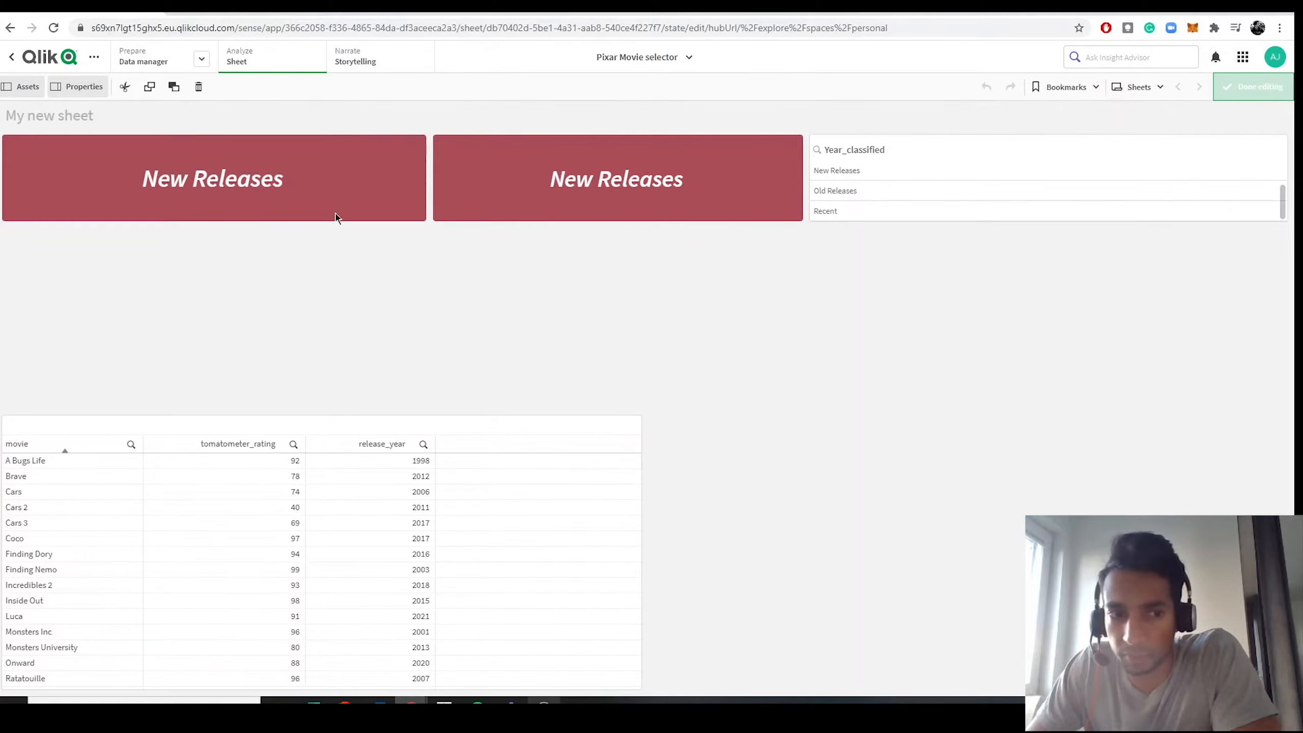
In the copied button's action, clear the label and set the Year_classified value to select to 'Recent'.
left_click(625, 201)
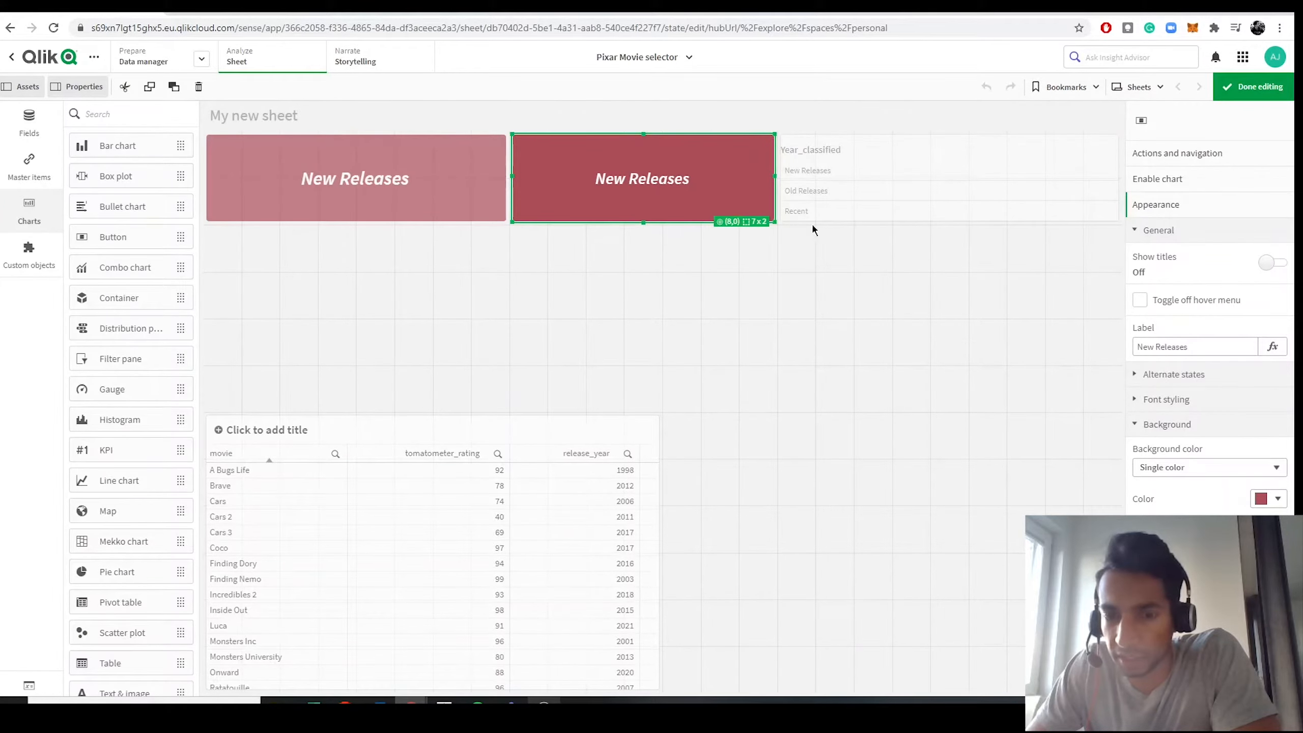
left_click(1185, 155)
left_click(1188, 188)
left_click(1188, 194)
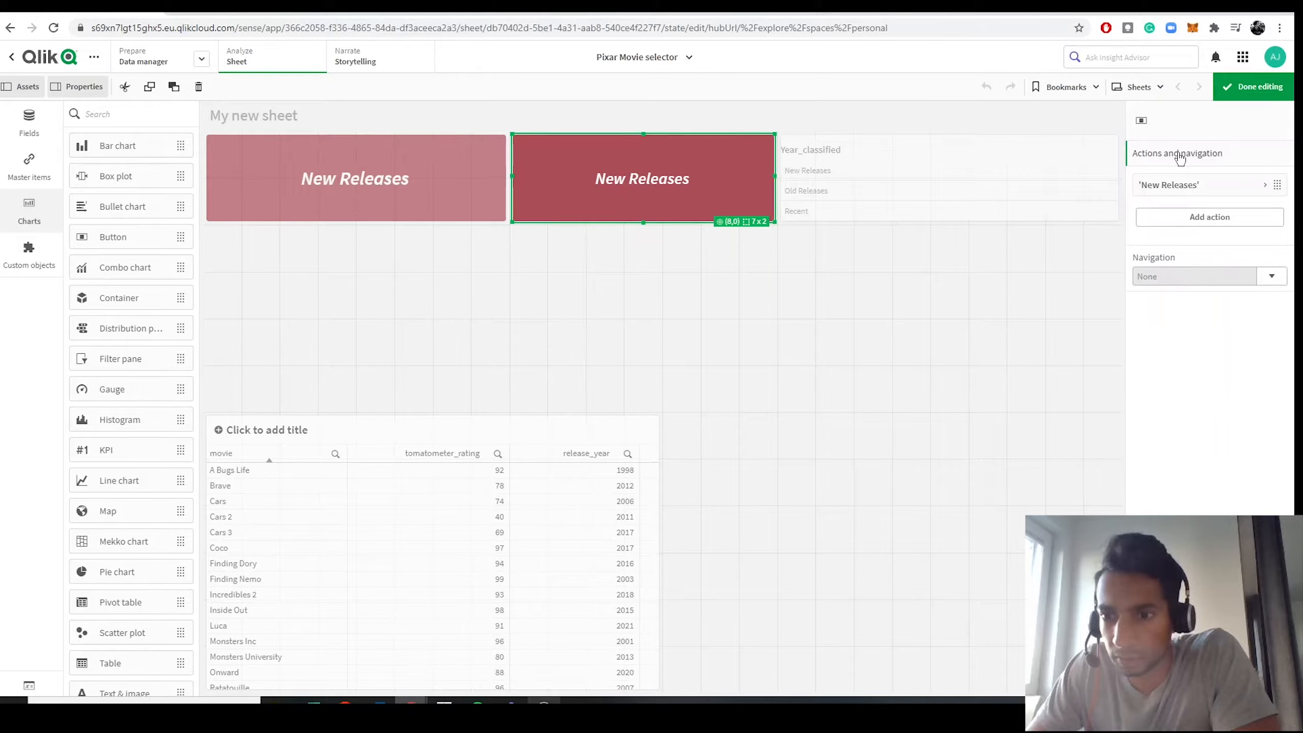
left_click(1198, 194)
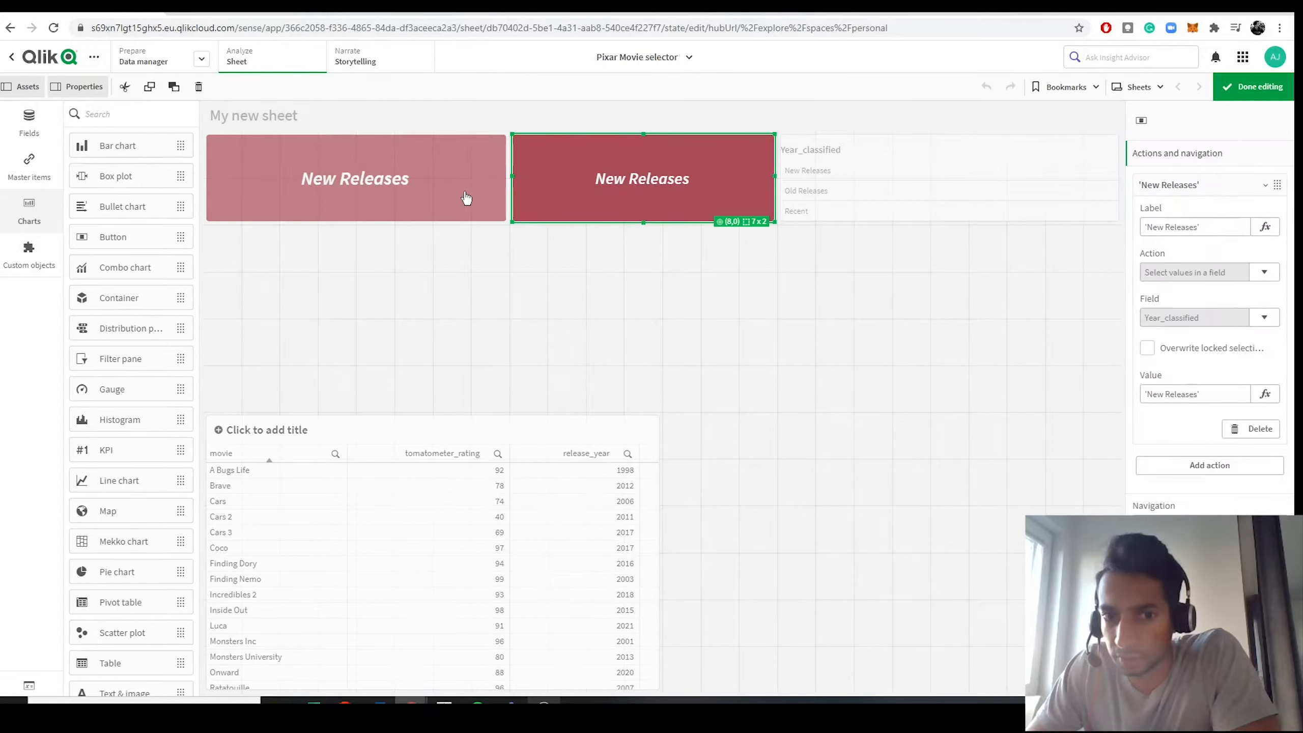
left_click_drag(1204, 229, 1131, 227)
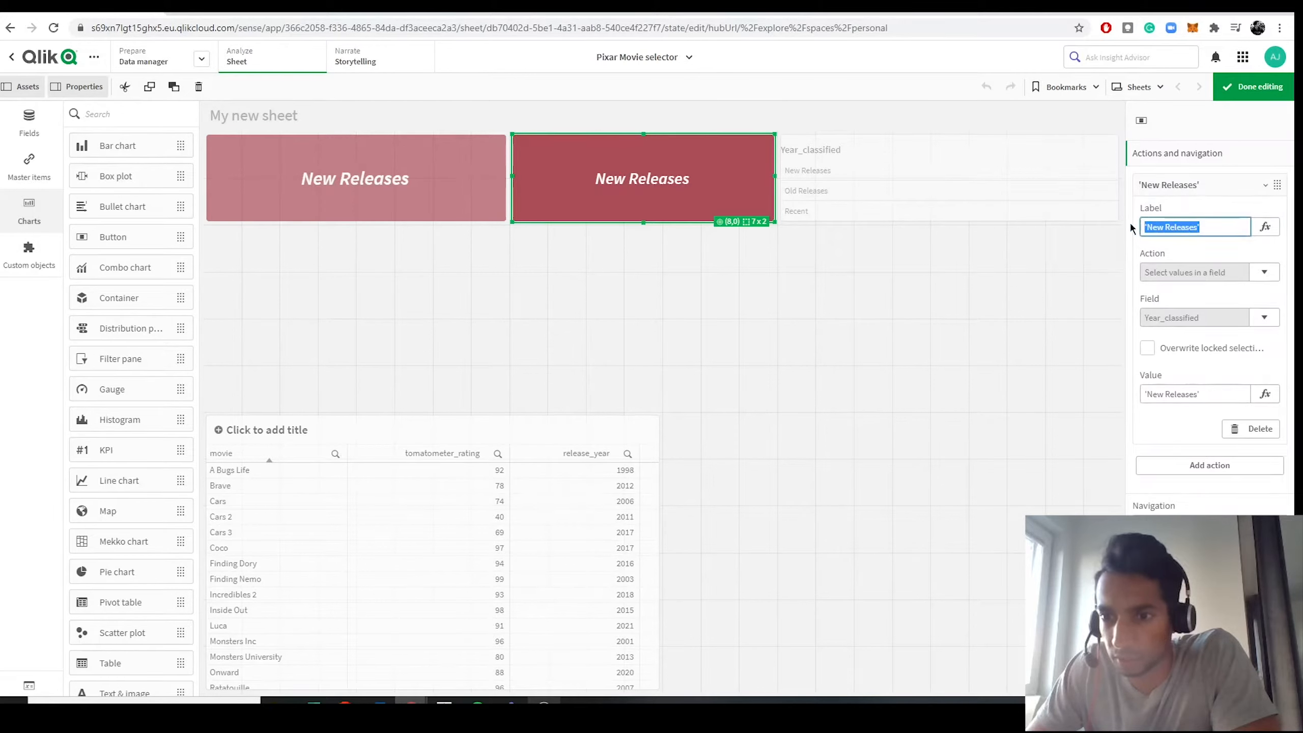
key("BackSpace")
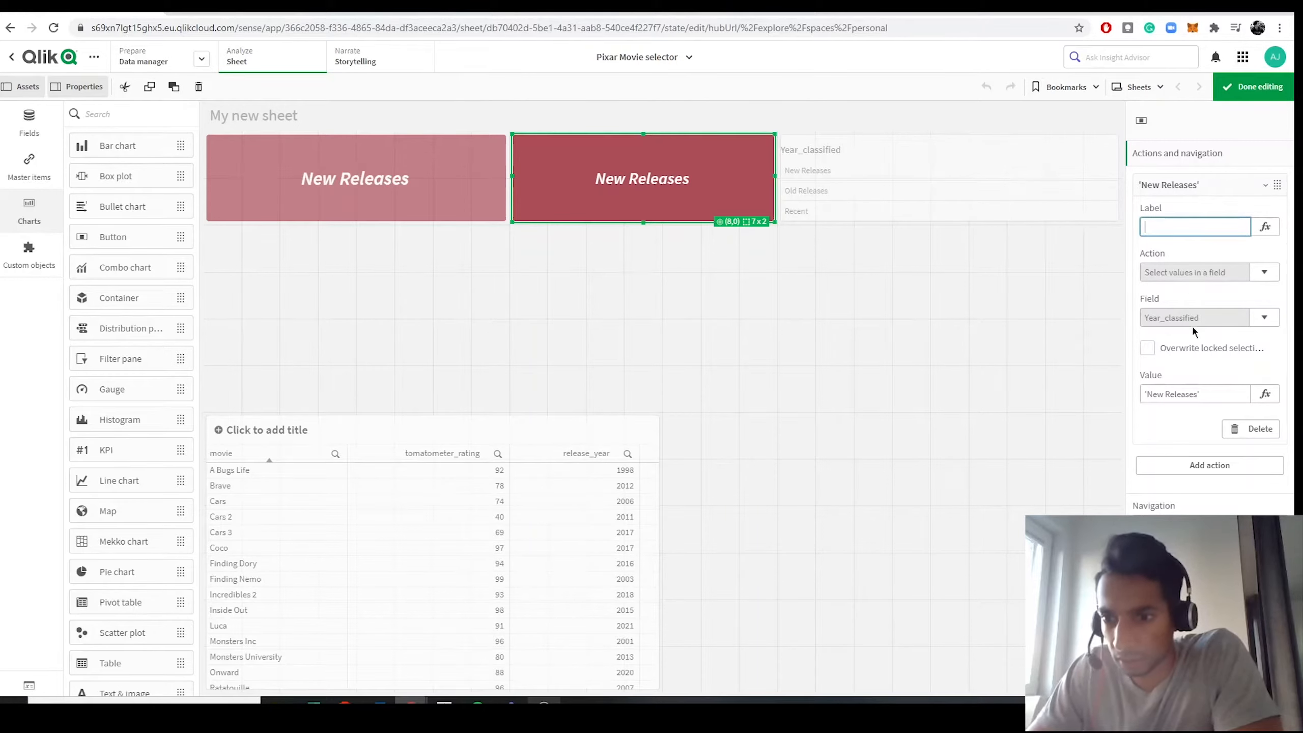
left_click_drag(1198, 392, 1143, 395)
type("'N")
key("BackSpace")
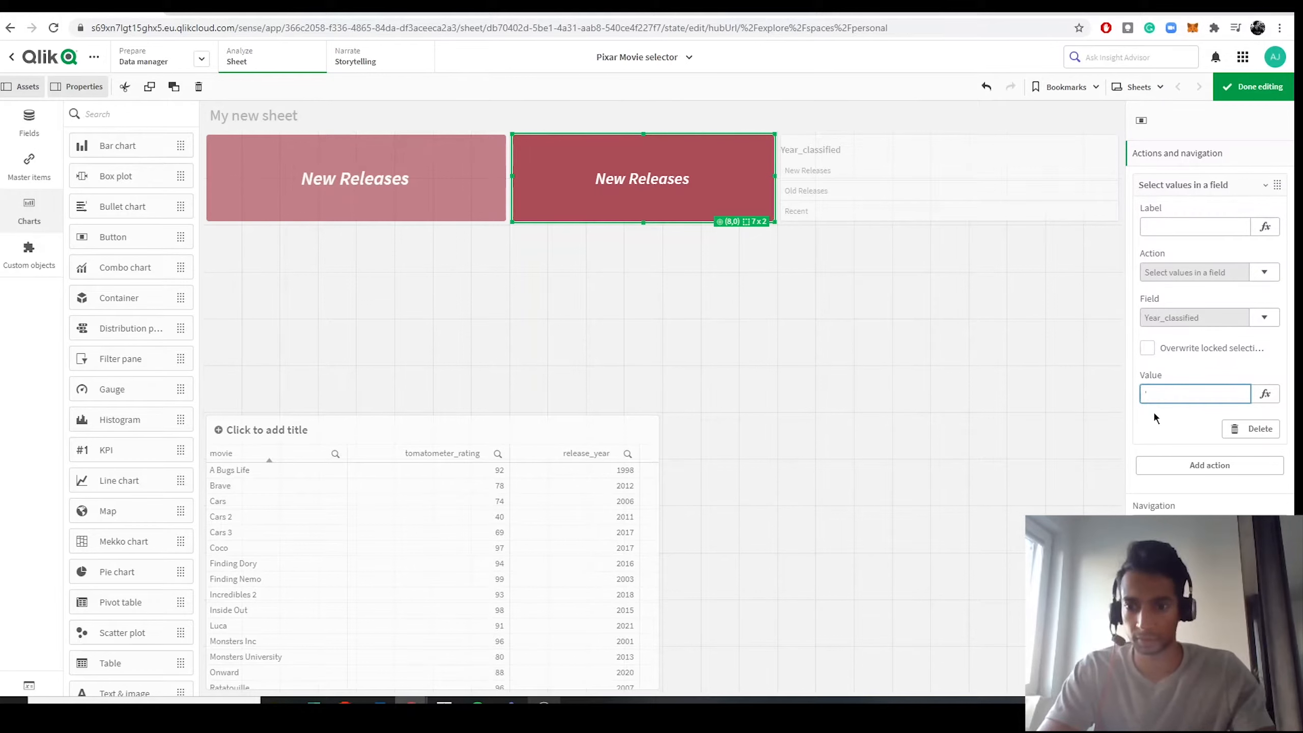
type("Recent")
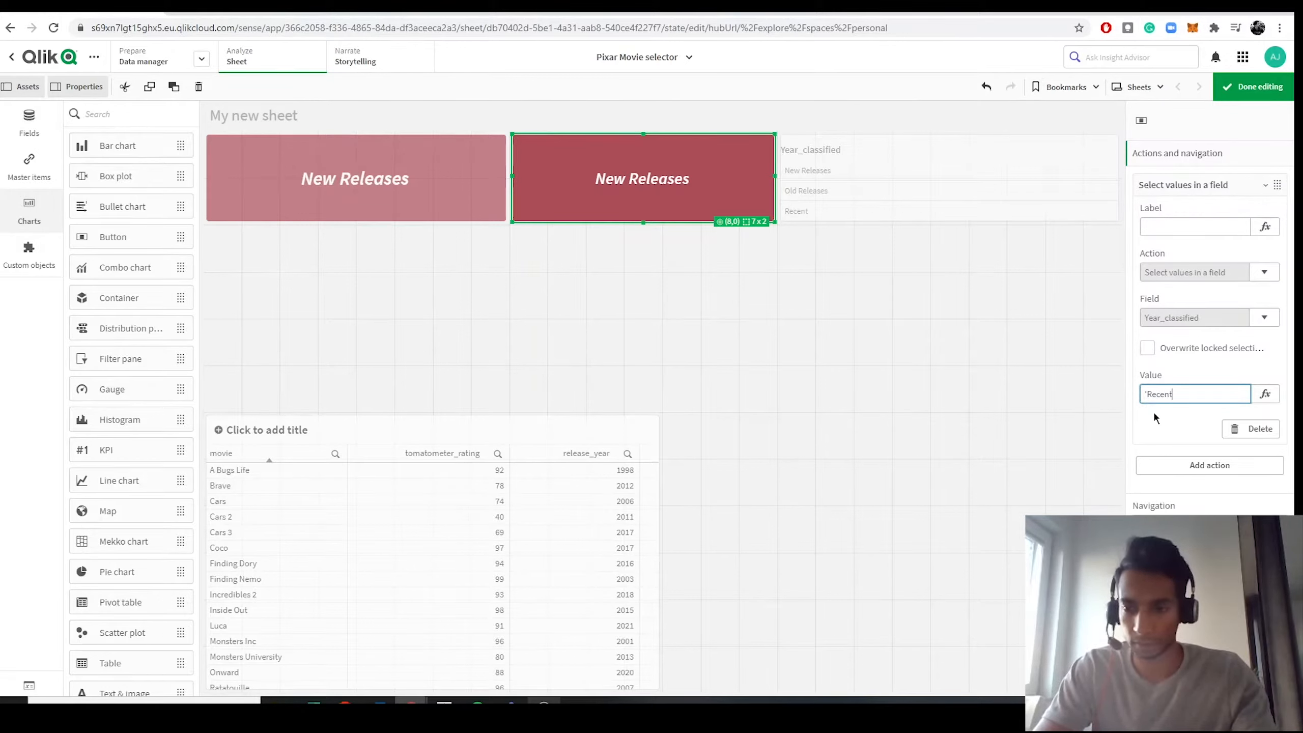
type("'")
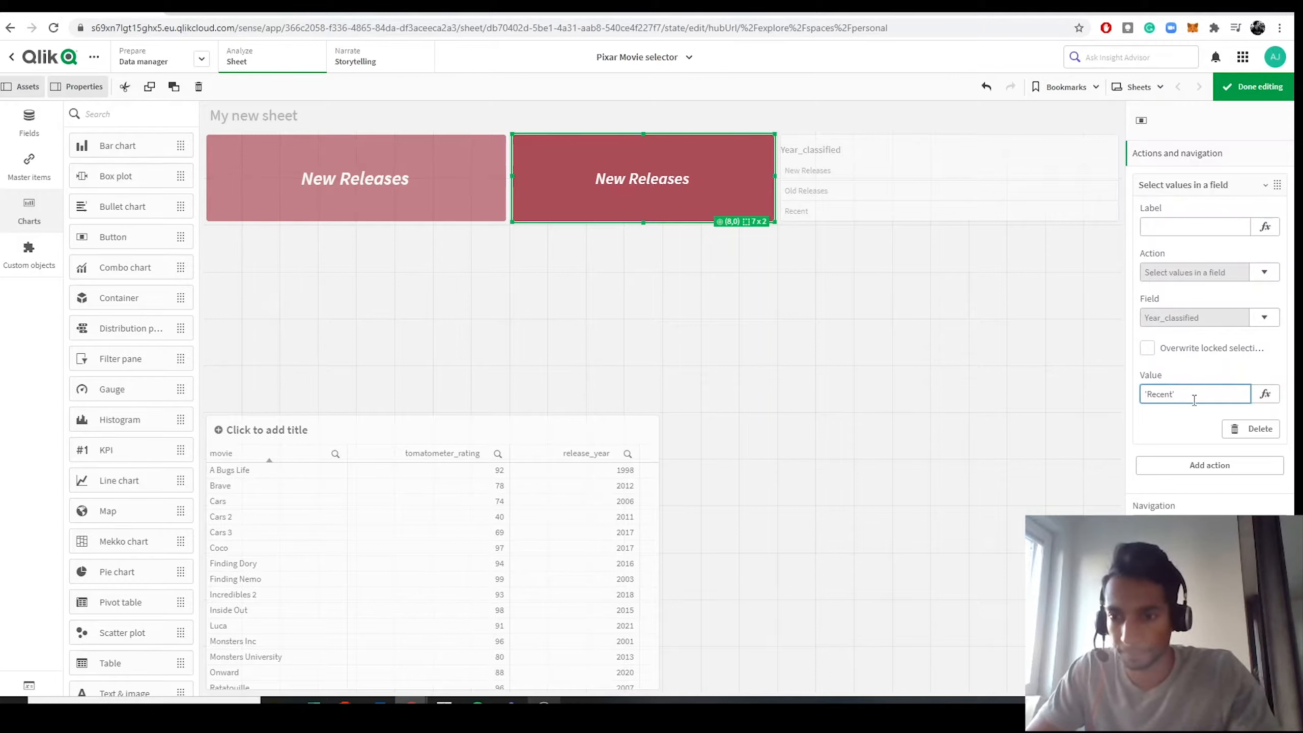
Change the copied button's displayed label to Recent in its general appearance settings.
left_click(1151, 580)
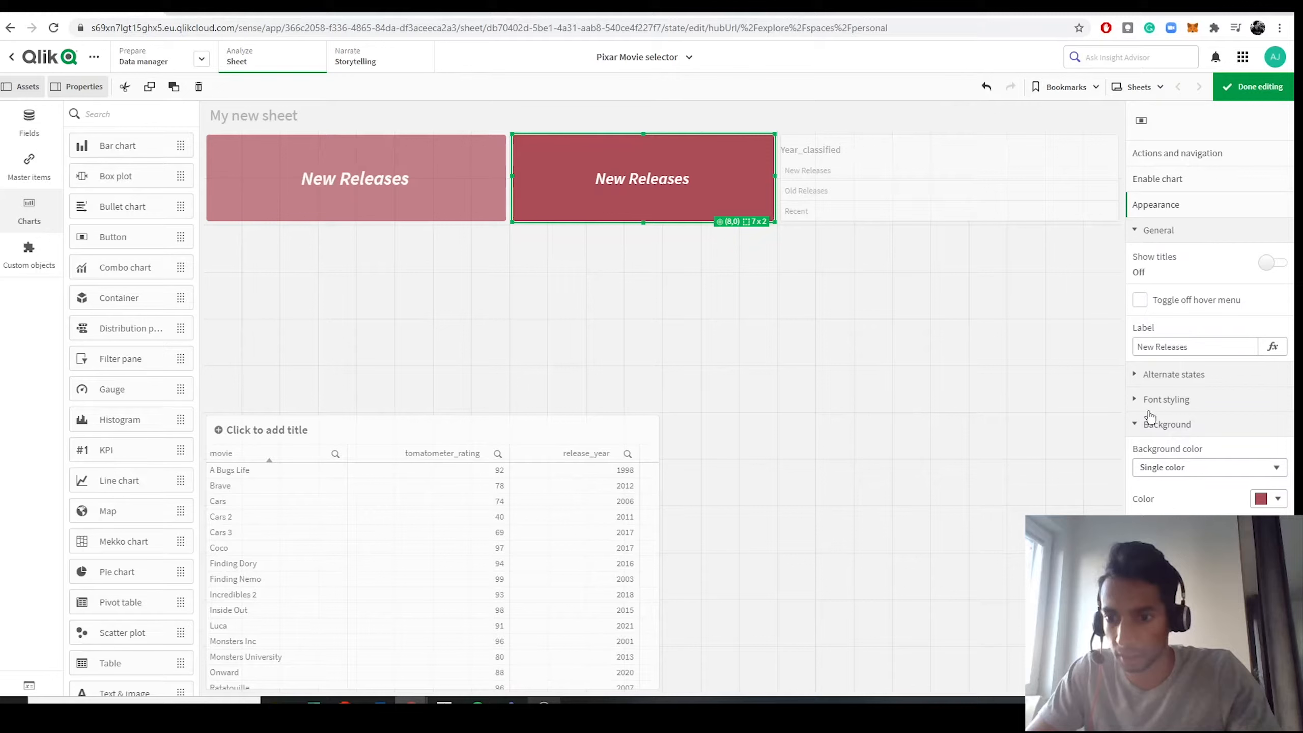
left_click_drag(1195, 347, 1101, 353)
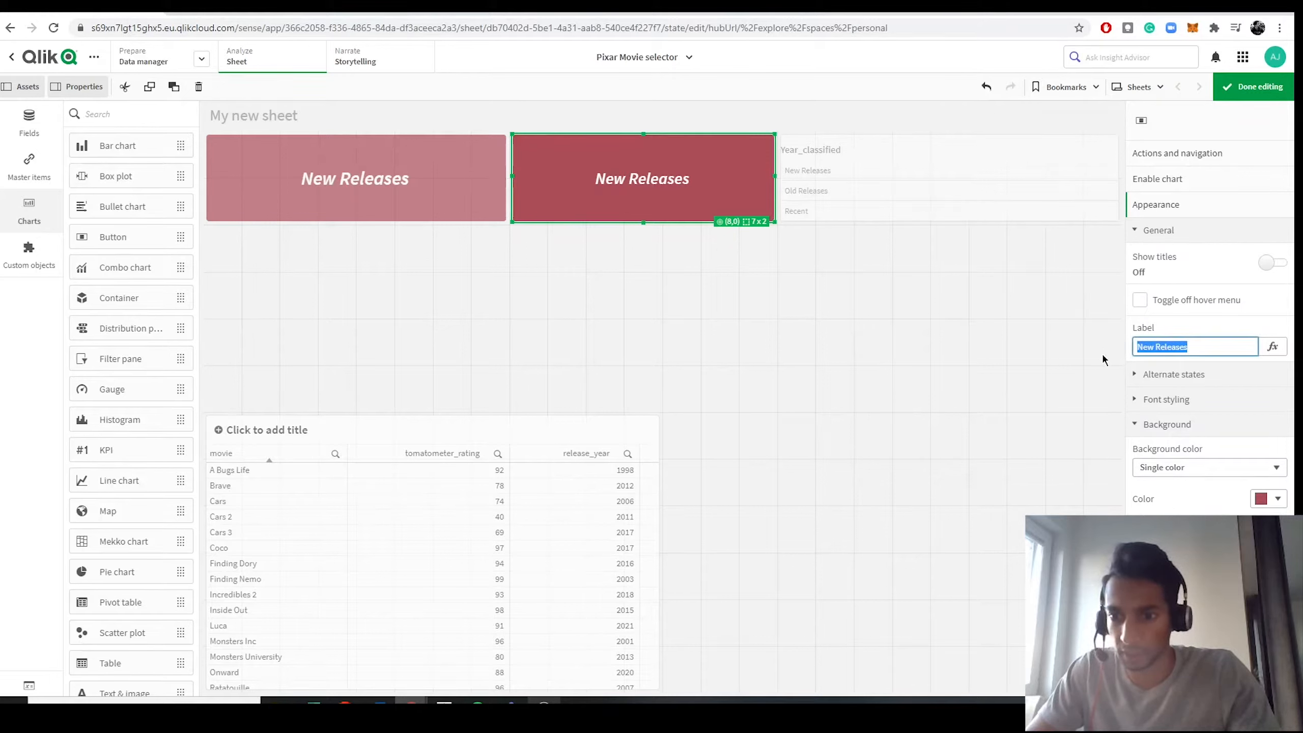
type("Recent")
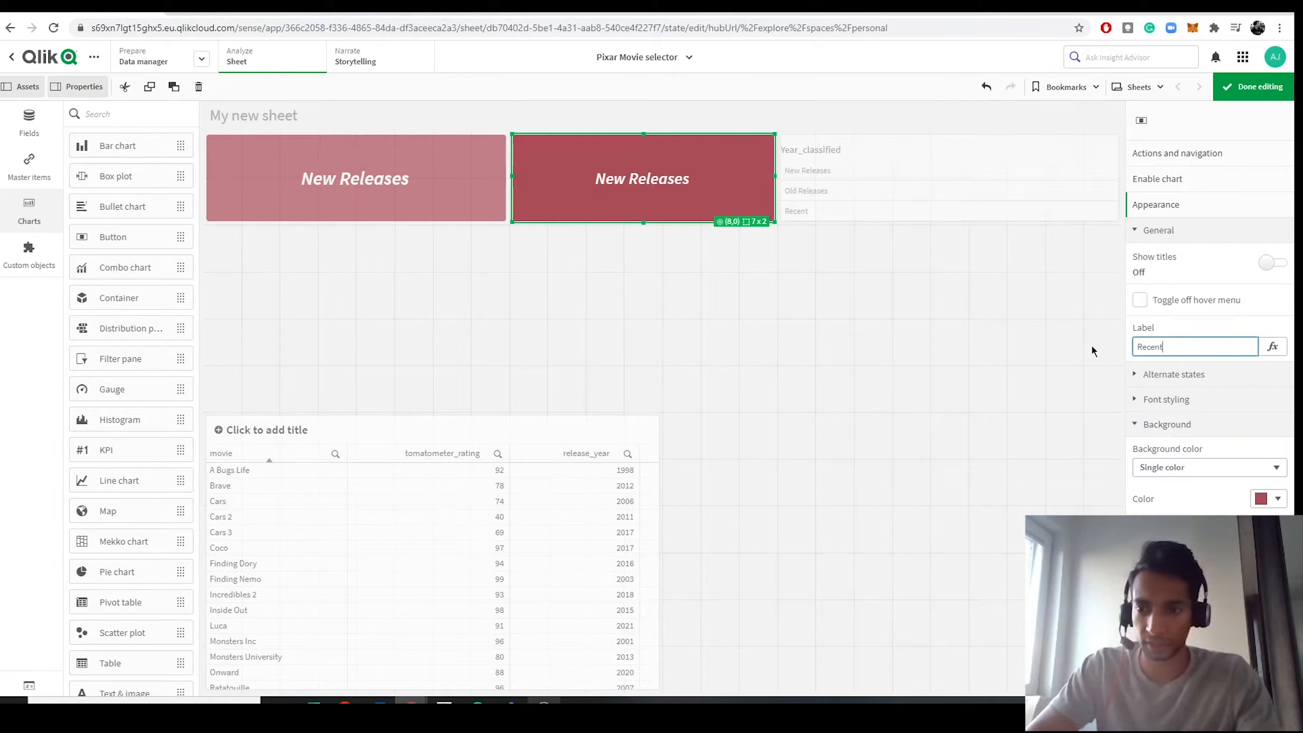
key("Return")
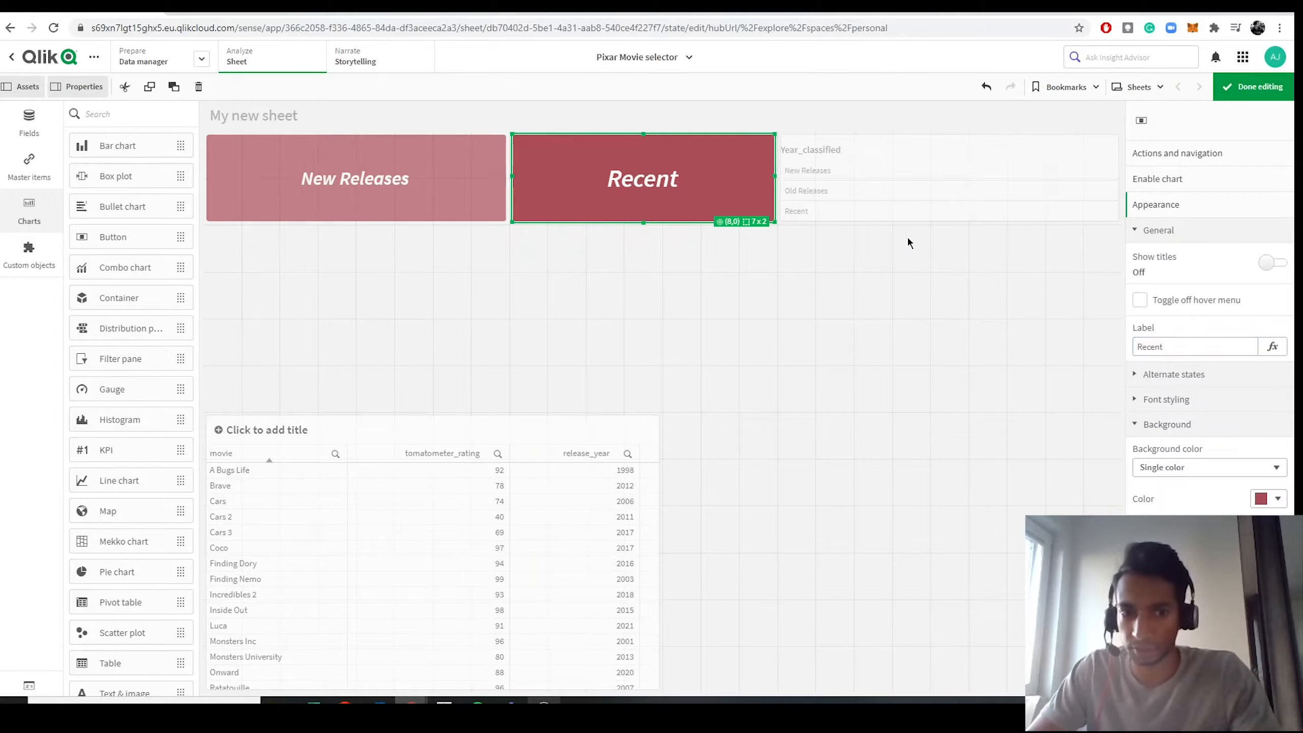
Shift the Year_classified filter pane three grid rows down by resizing its edges, keeping it 9 x 2 cells.
left_click(861, 218)
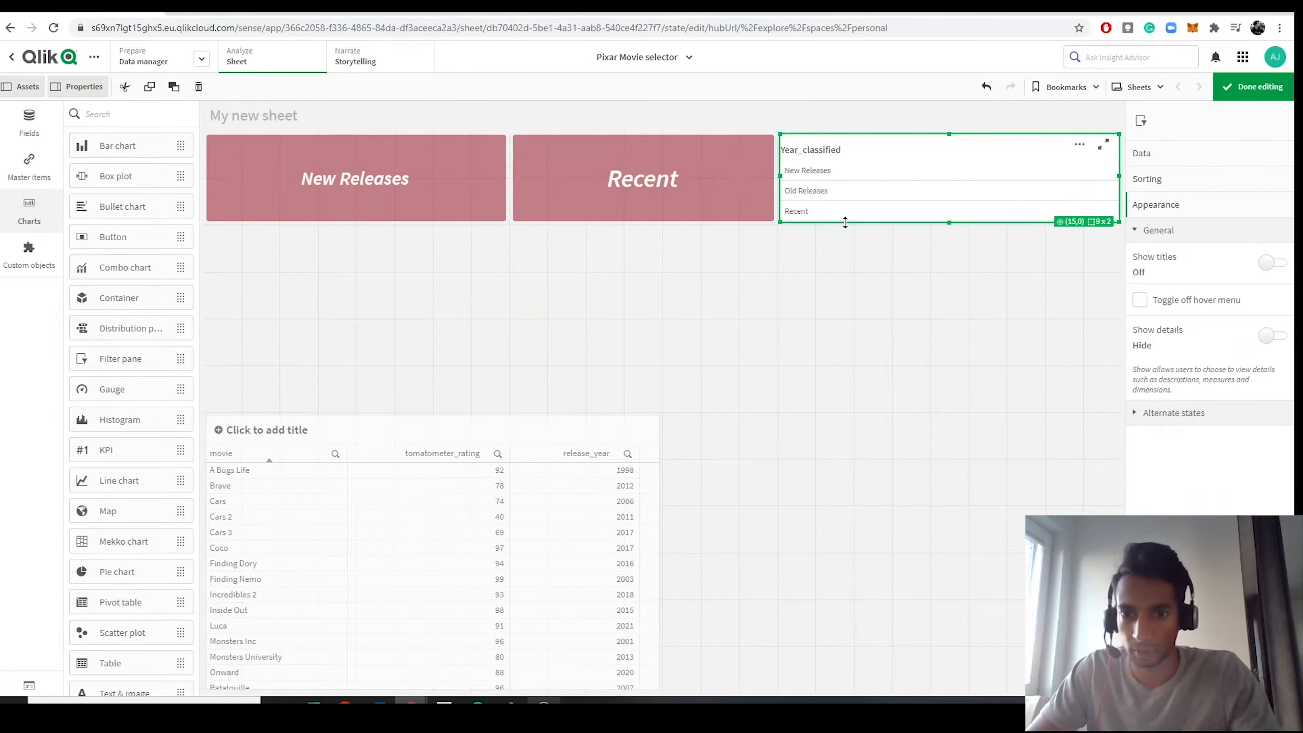
left_click_drag(940, 219, 957, 360)
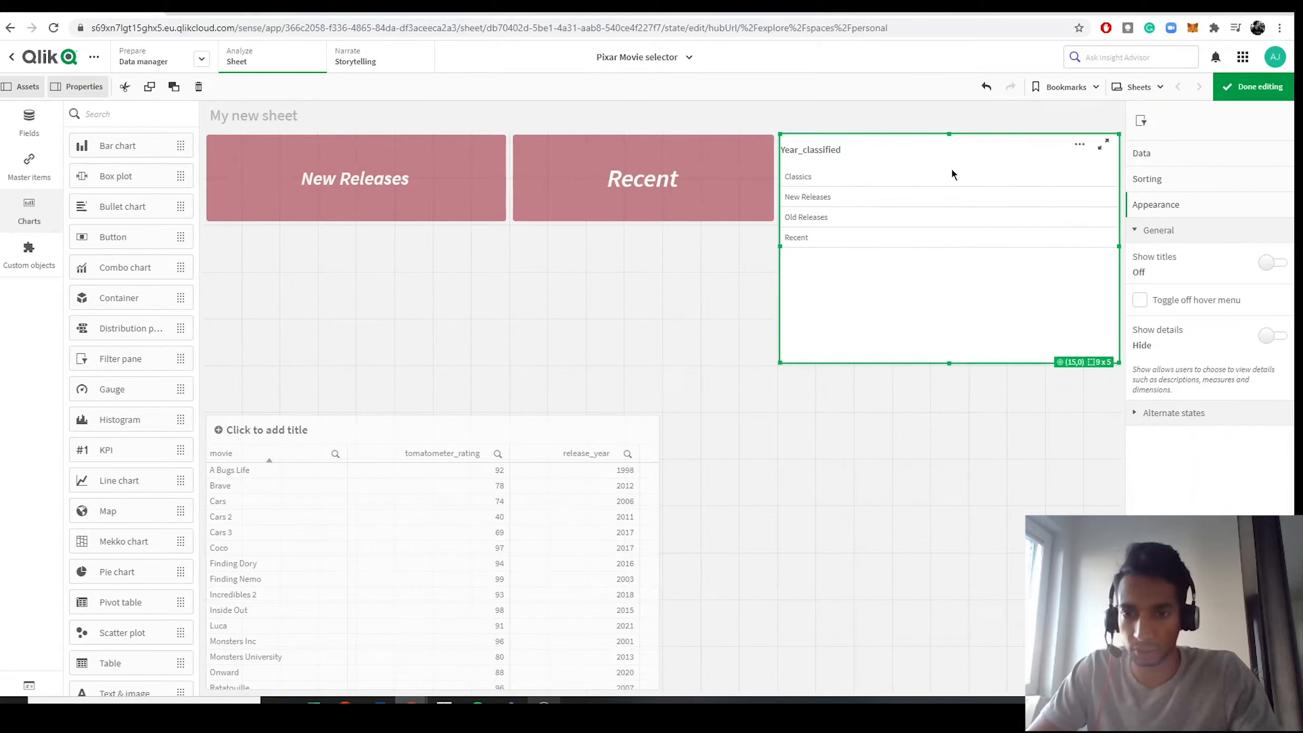
left_click_drag(948, 135, 952, 275)
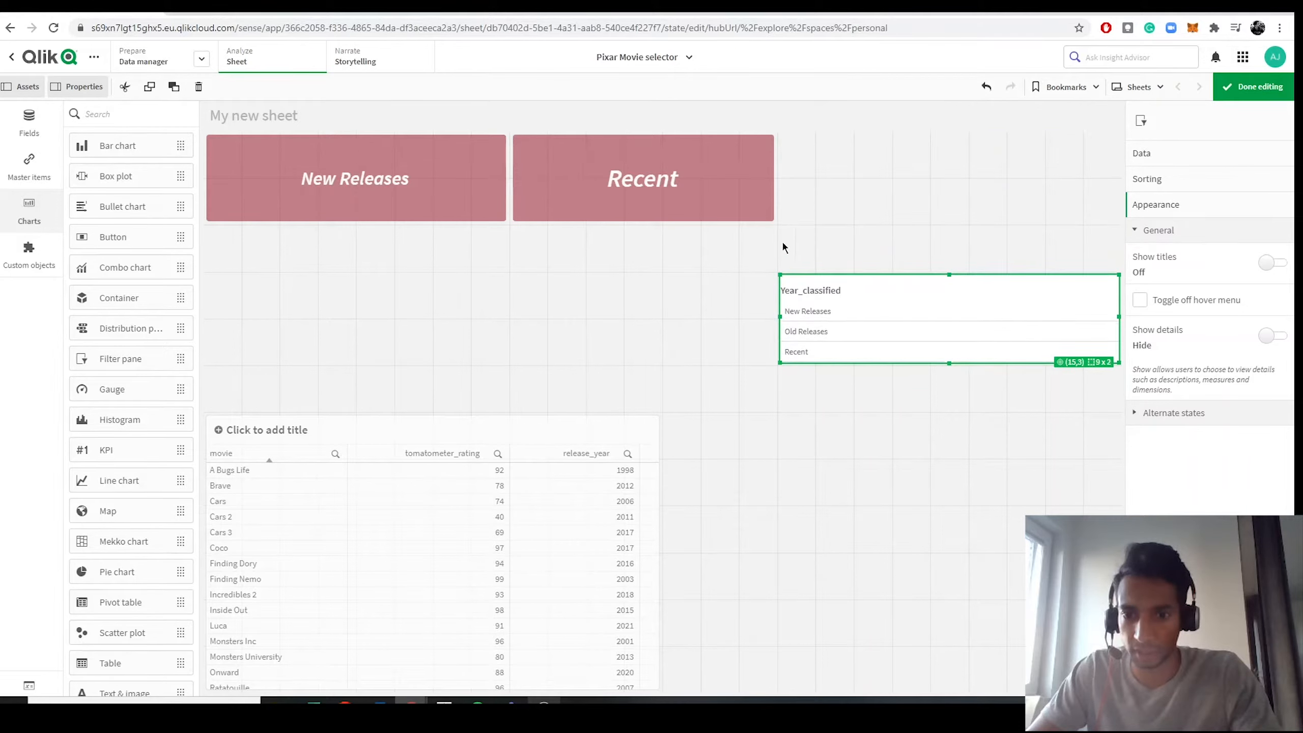
Duplicate the Recent button into the free space above the filter pane and size the copy to 6 x 2 grid cells.
right_click(732, 192)
left_click(798, 177)
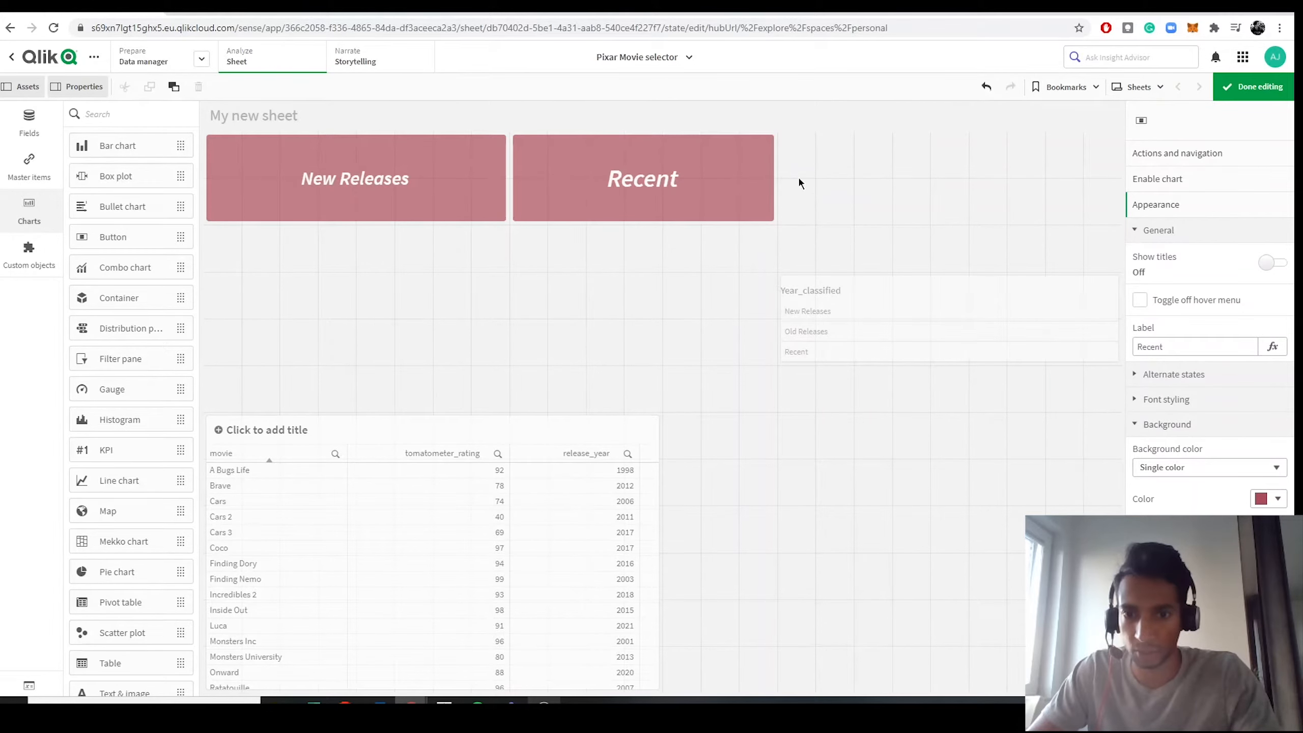
right_click(799, 175)
left_click(831, 177)
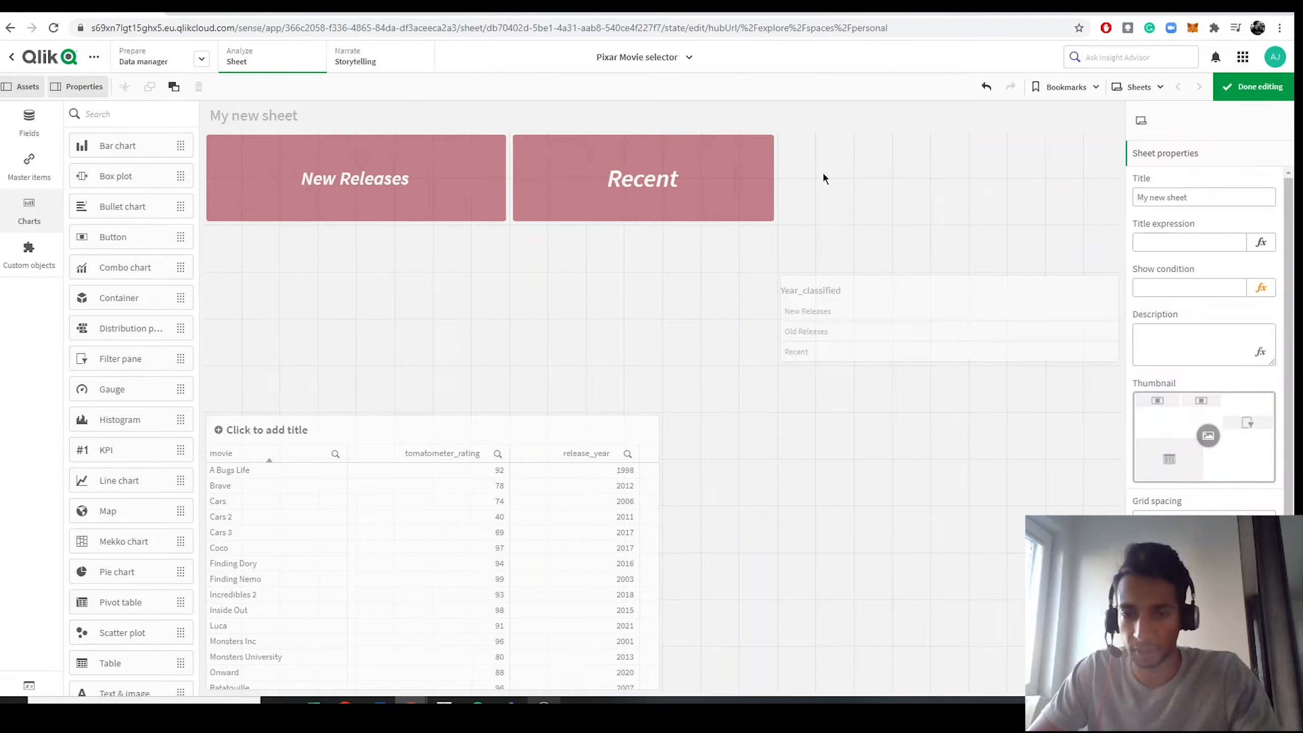
left_click_drag(1109, 265, 1004, 221)
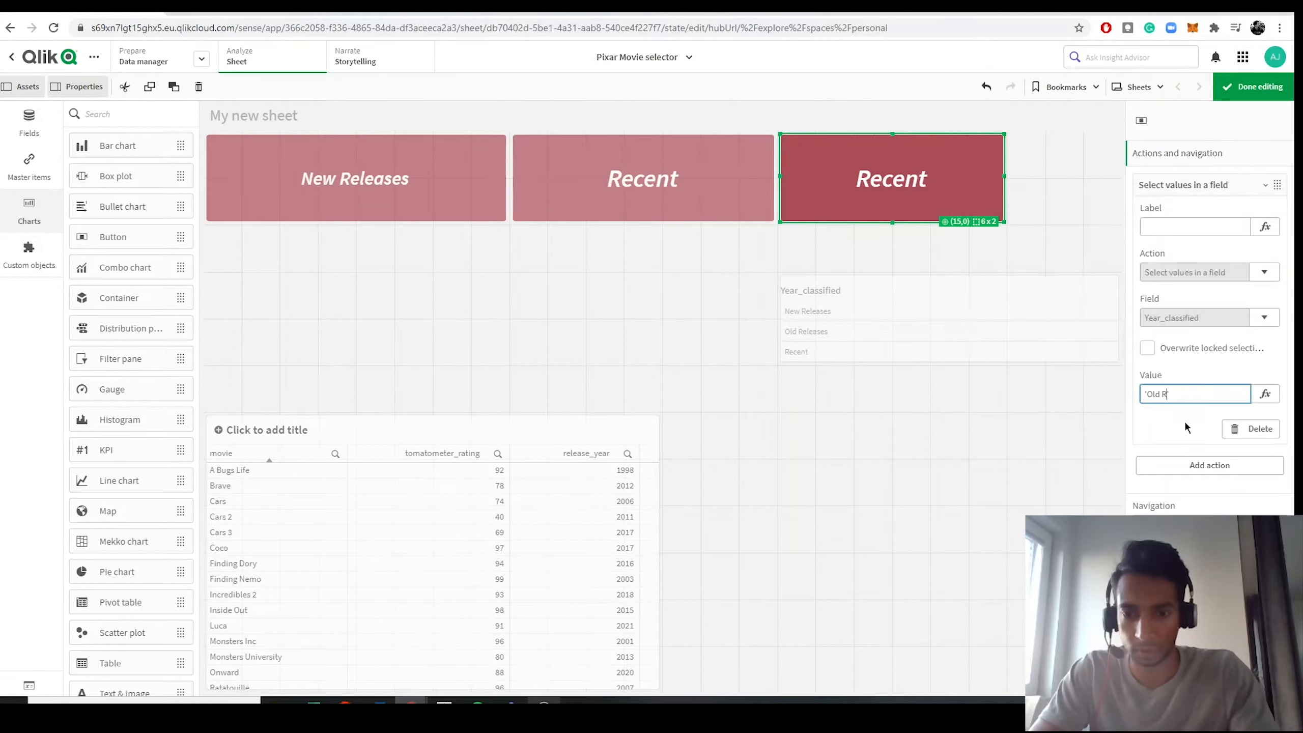
Set the value selected by the third button's action to 'Old Releases'.
type("e")
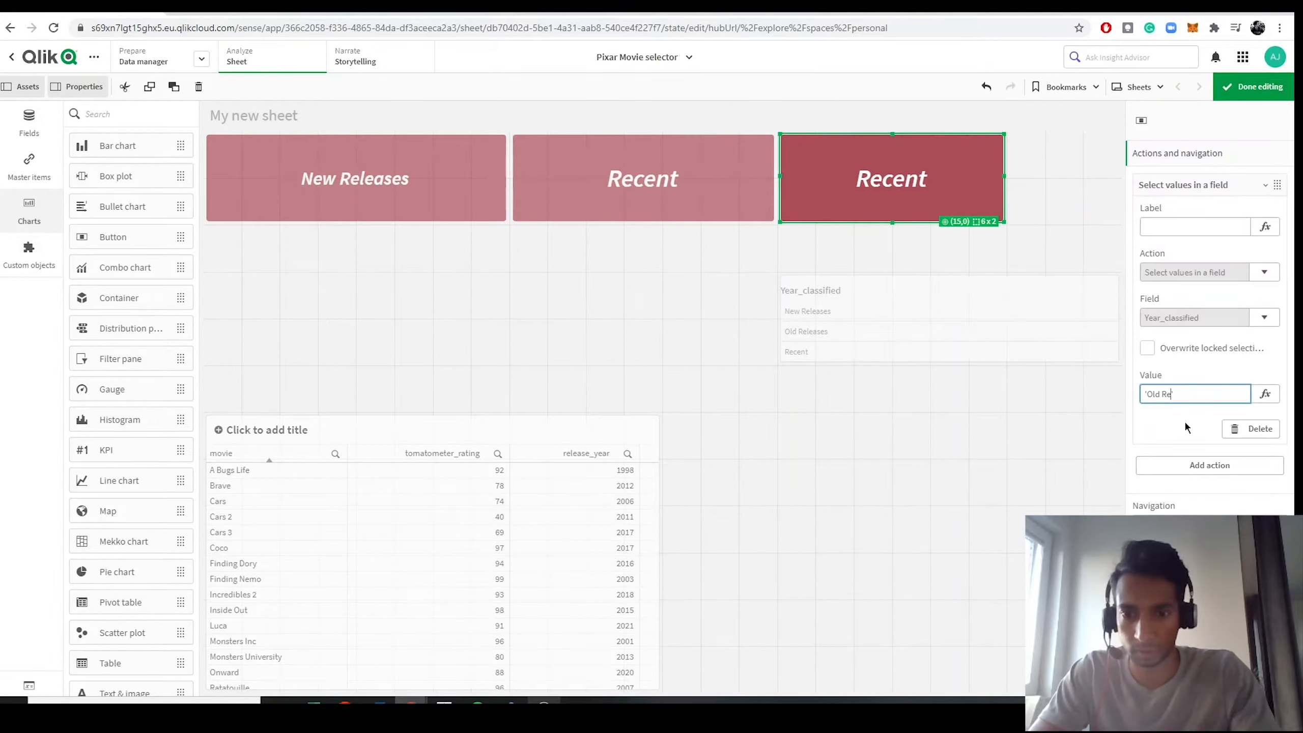
type("leases'")
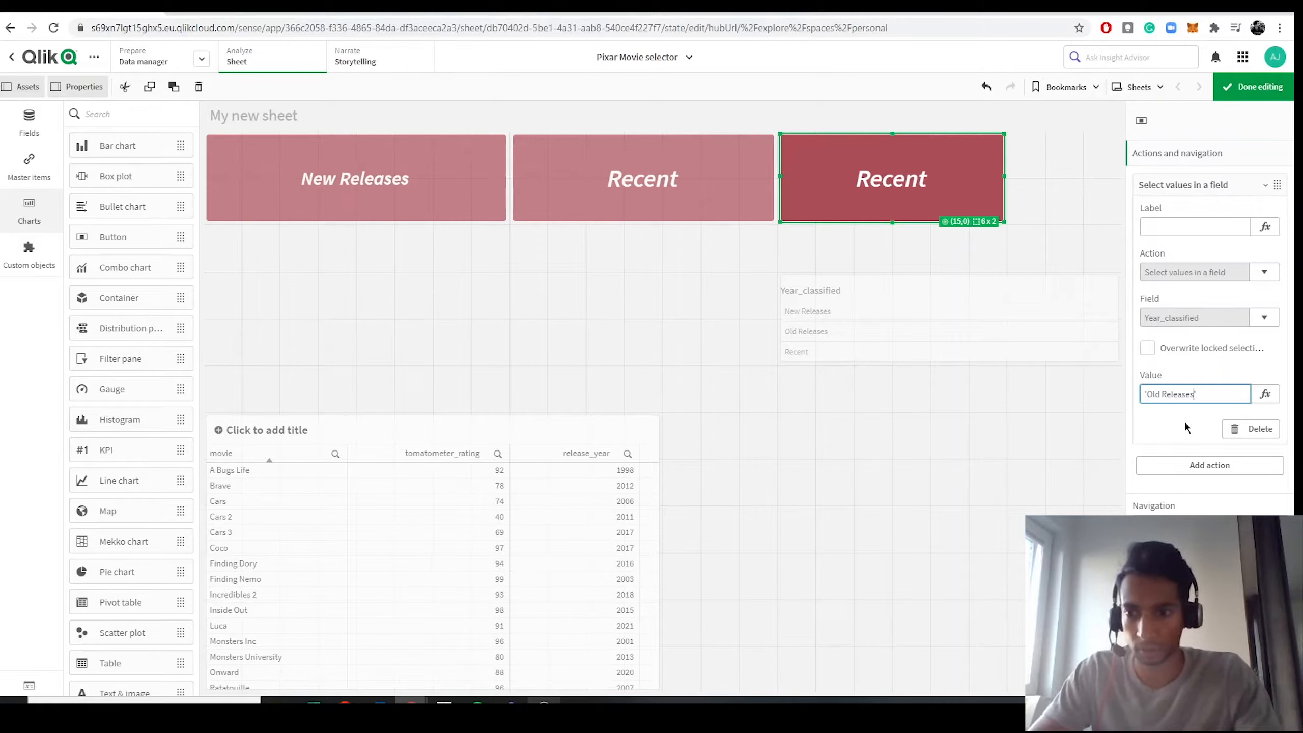
key("Return")
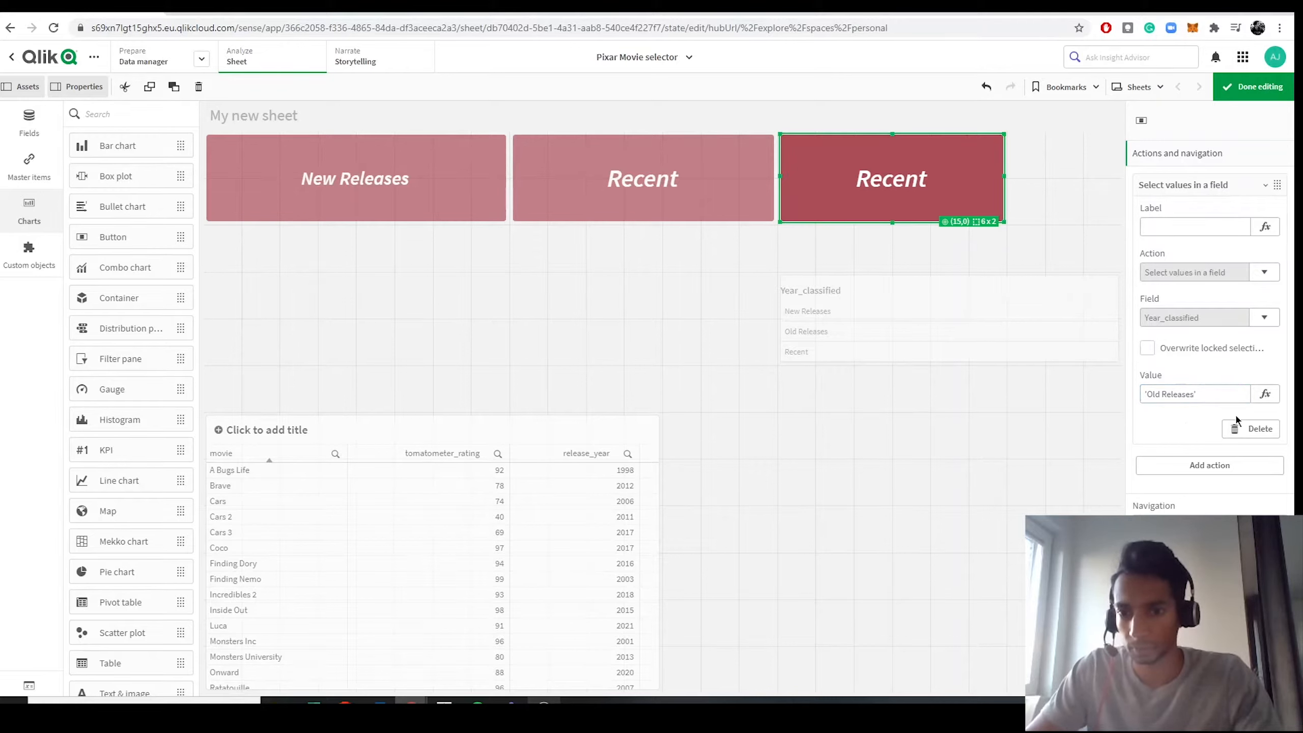
Copy the text Old Releases from the action value and use it as the third button's displayed label.
left_click(1191, 390)
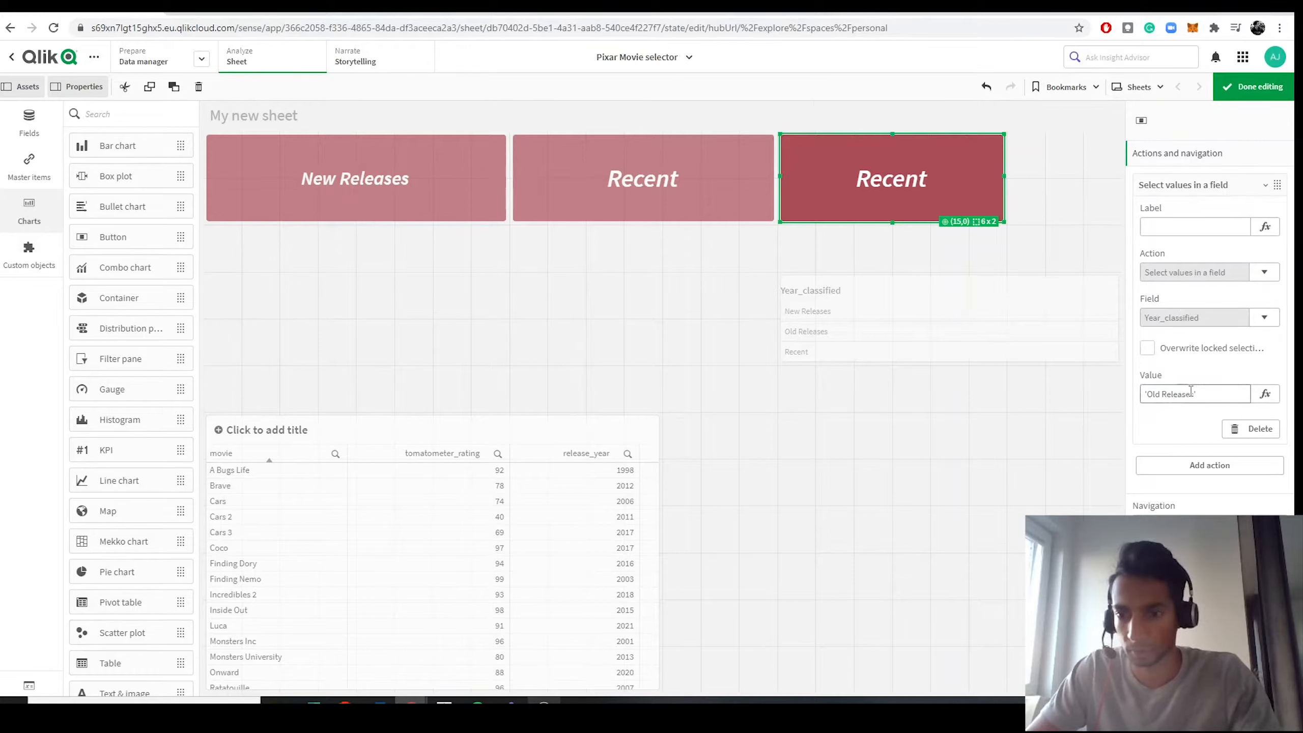
left_click_drag(1194, 396, 1144, 399)
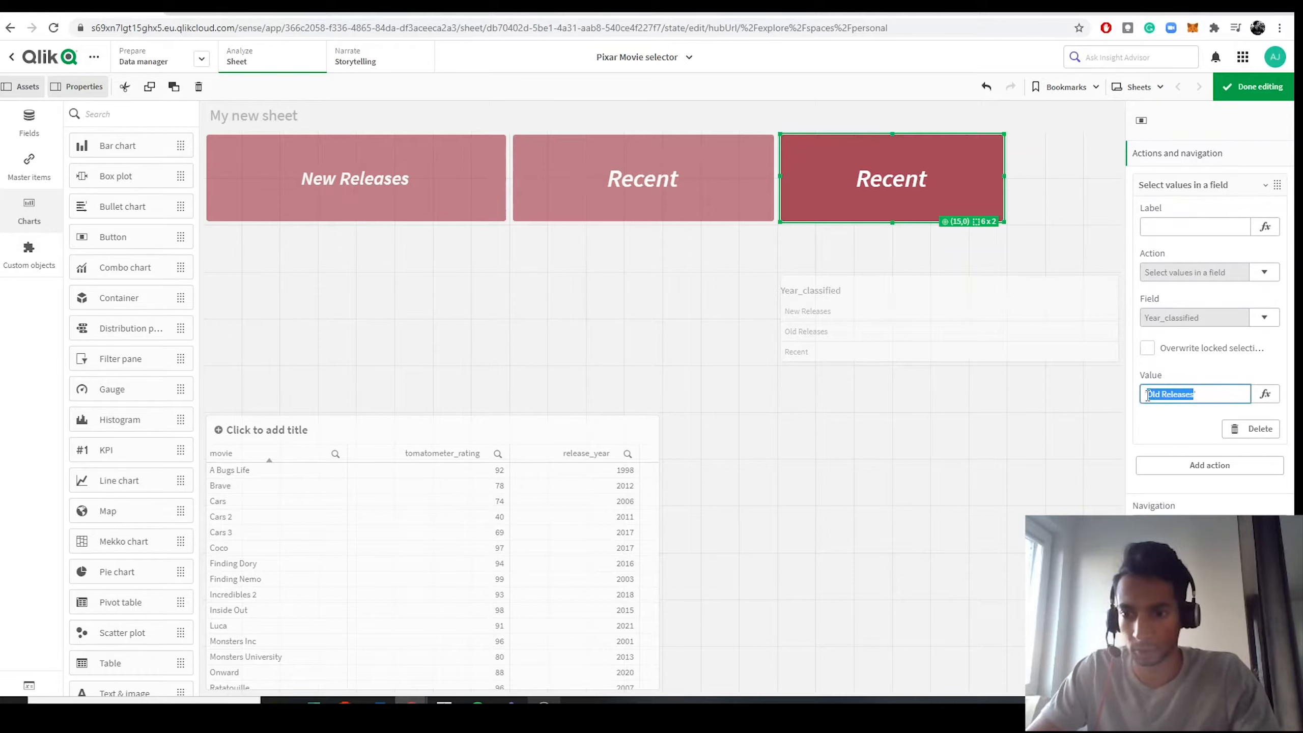
left_click(1211, 583)
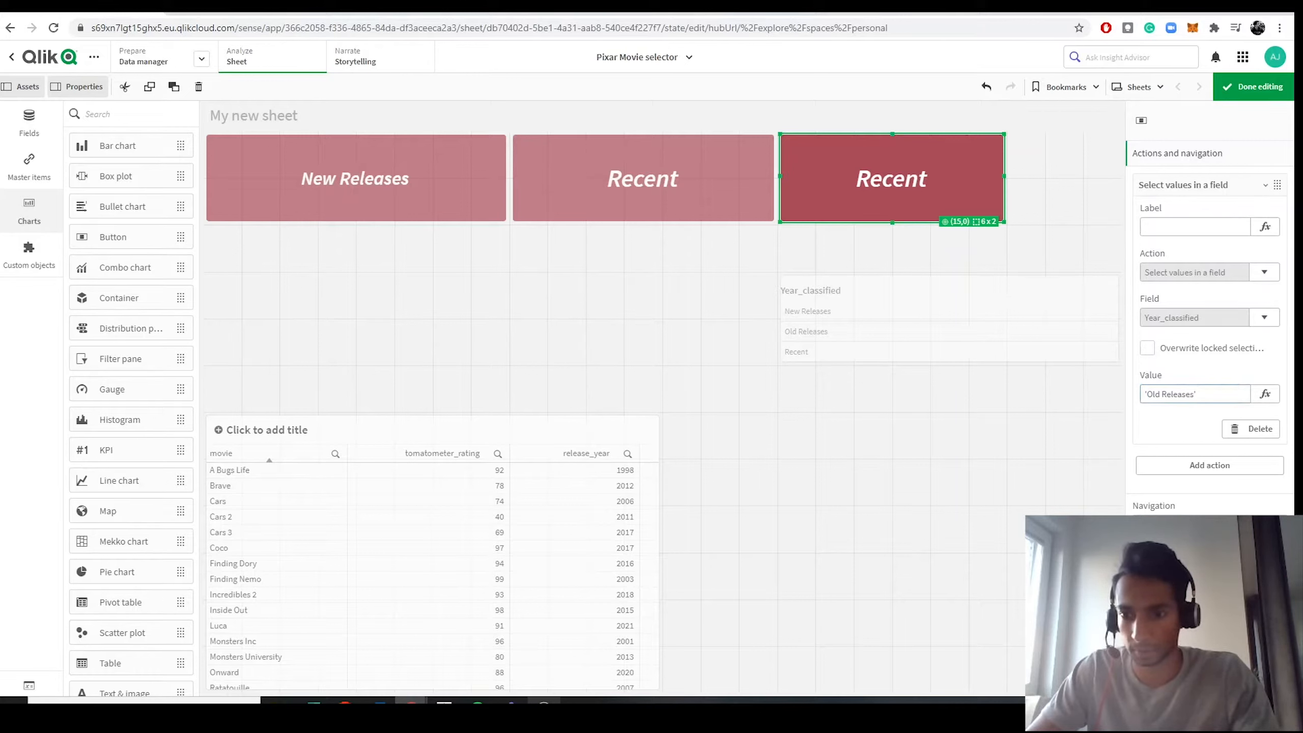
left_click_drag(1180, 347, 1116, 350)
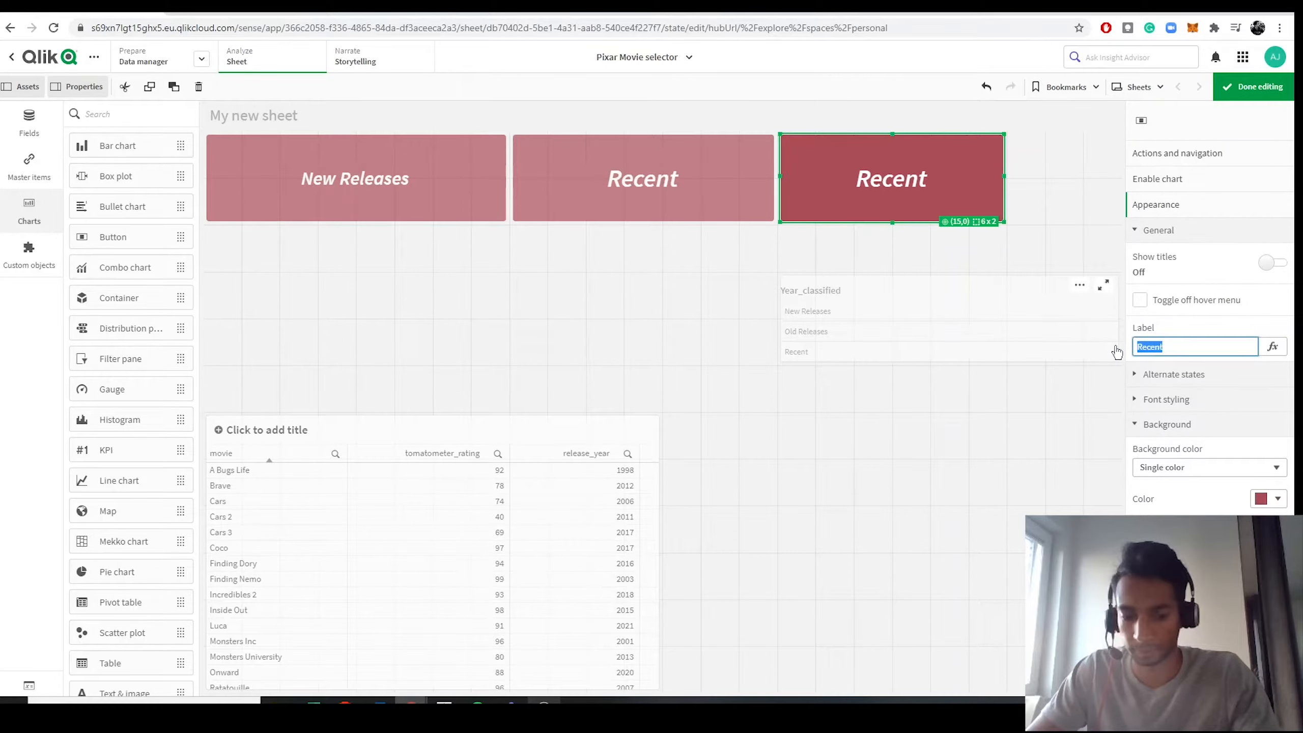
key("ctrl+v")
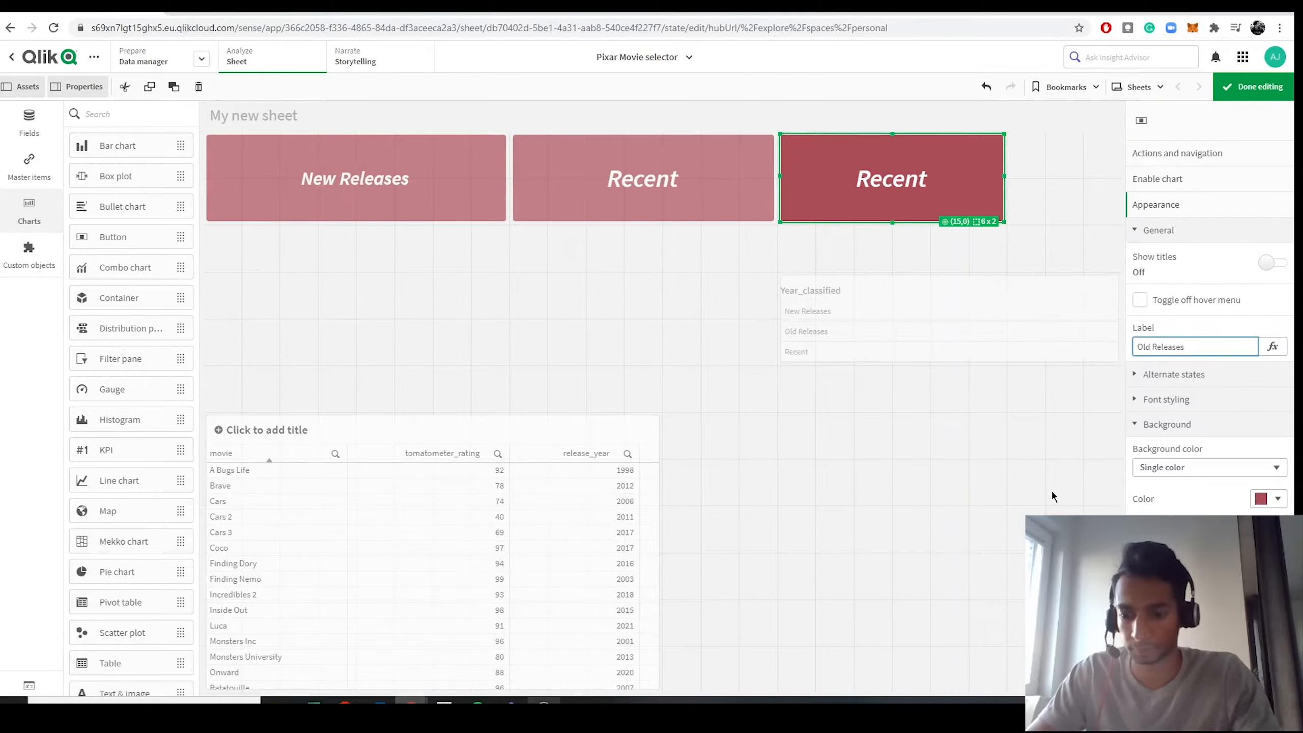
Confirm the third button's Old Releases label and duplicate that button into the free space beside it.
key("Return")
right_click(847, 195)
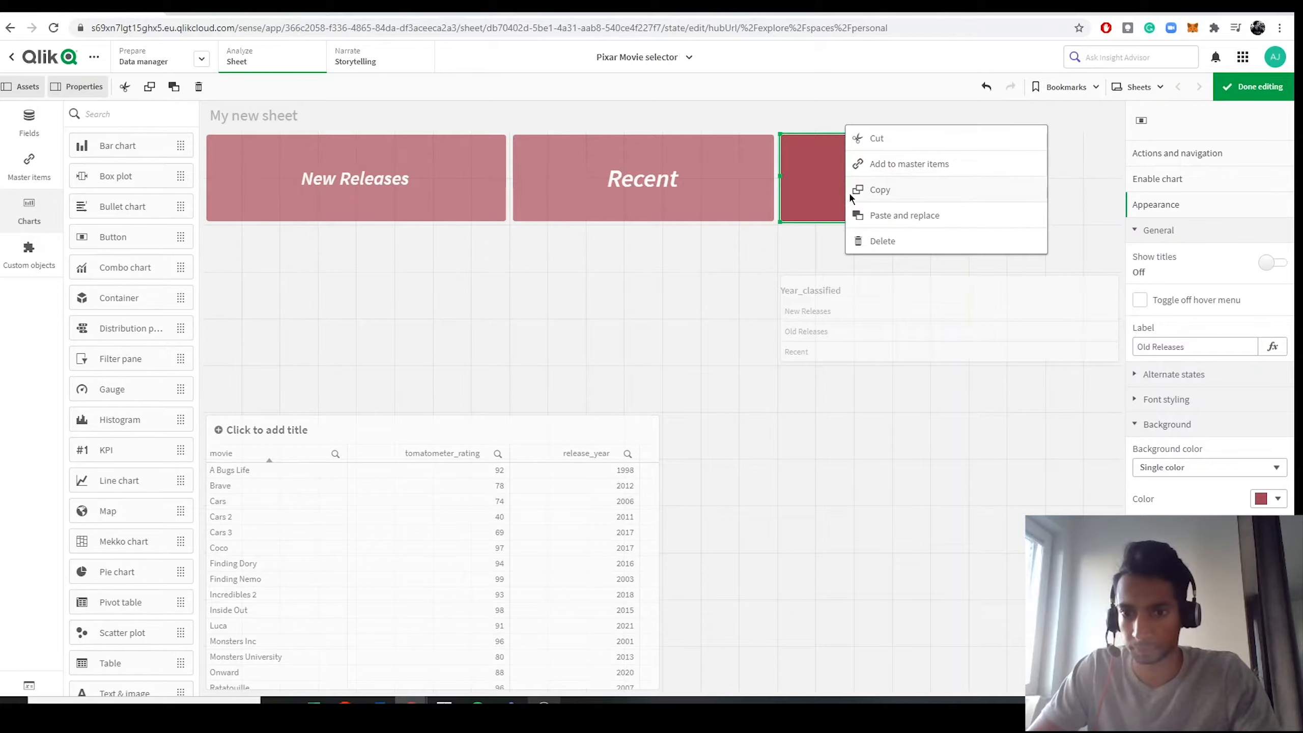
left_click(879, 189)
left_click(1068, 164)
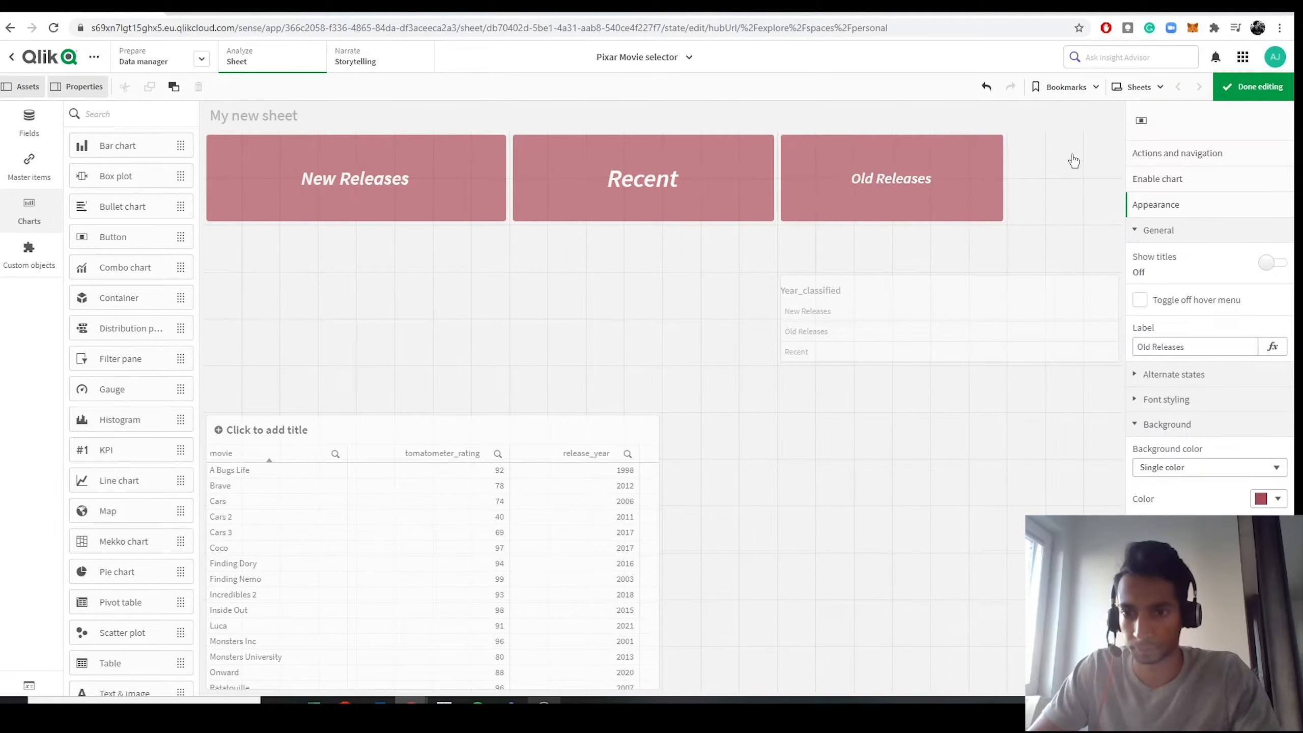
right_click(1070, 169)
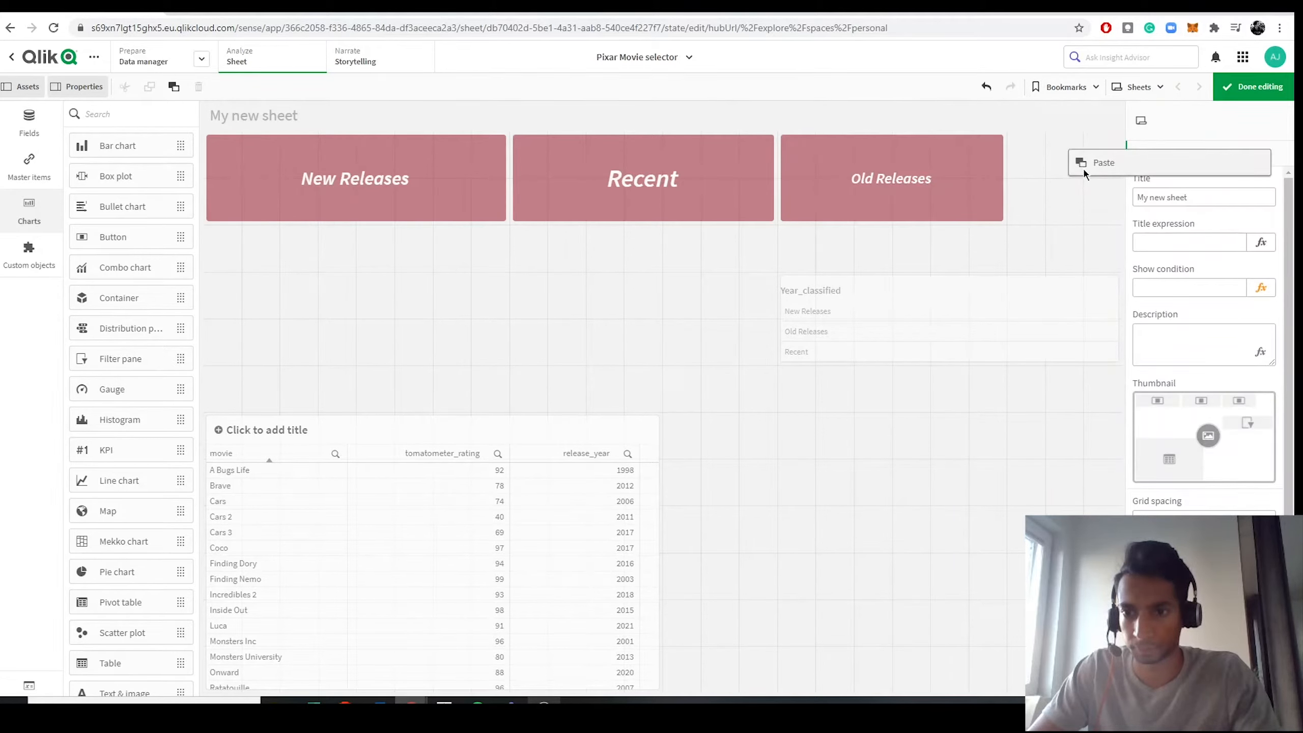
left_click(1186, 164)
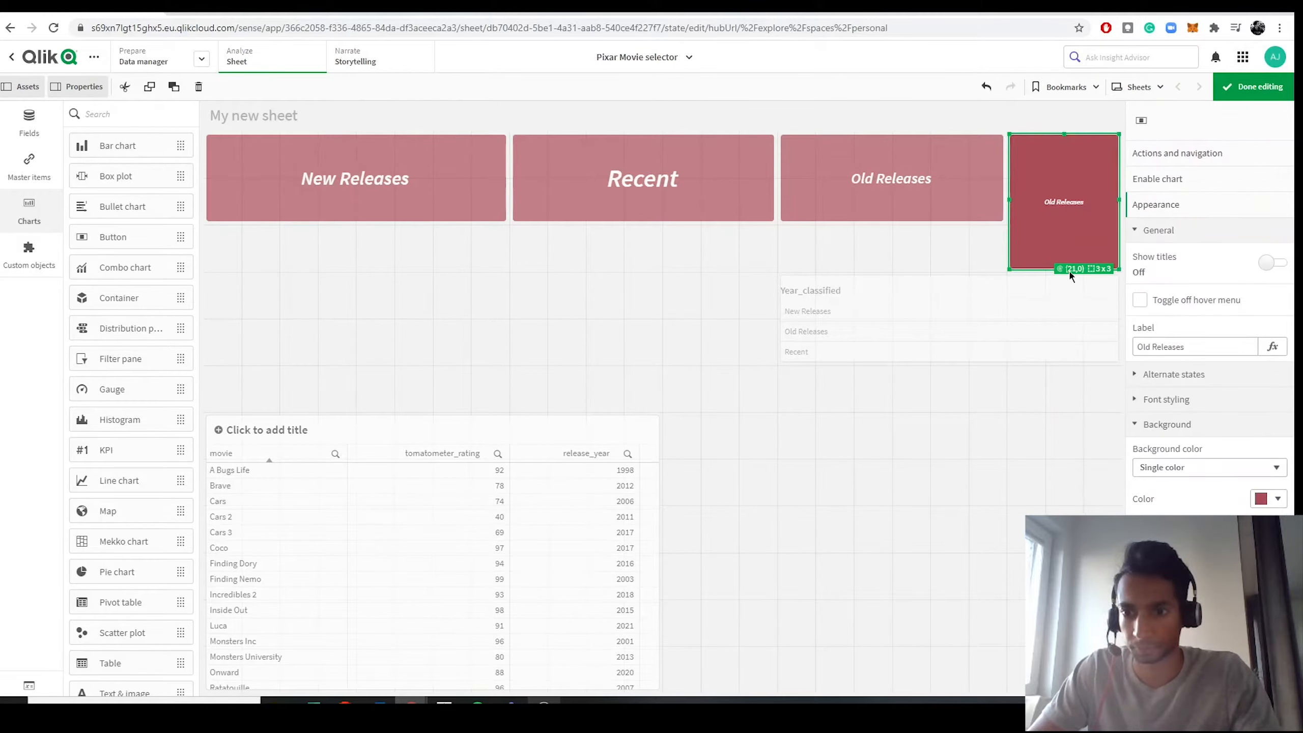
Change the displayed label of the fourth button to Classics.
left_click_drag(1188, 347, 1099, 347)
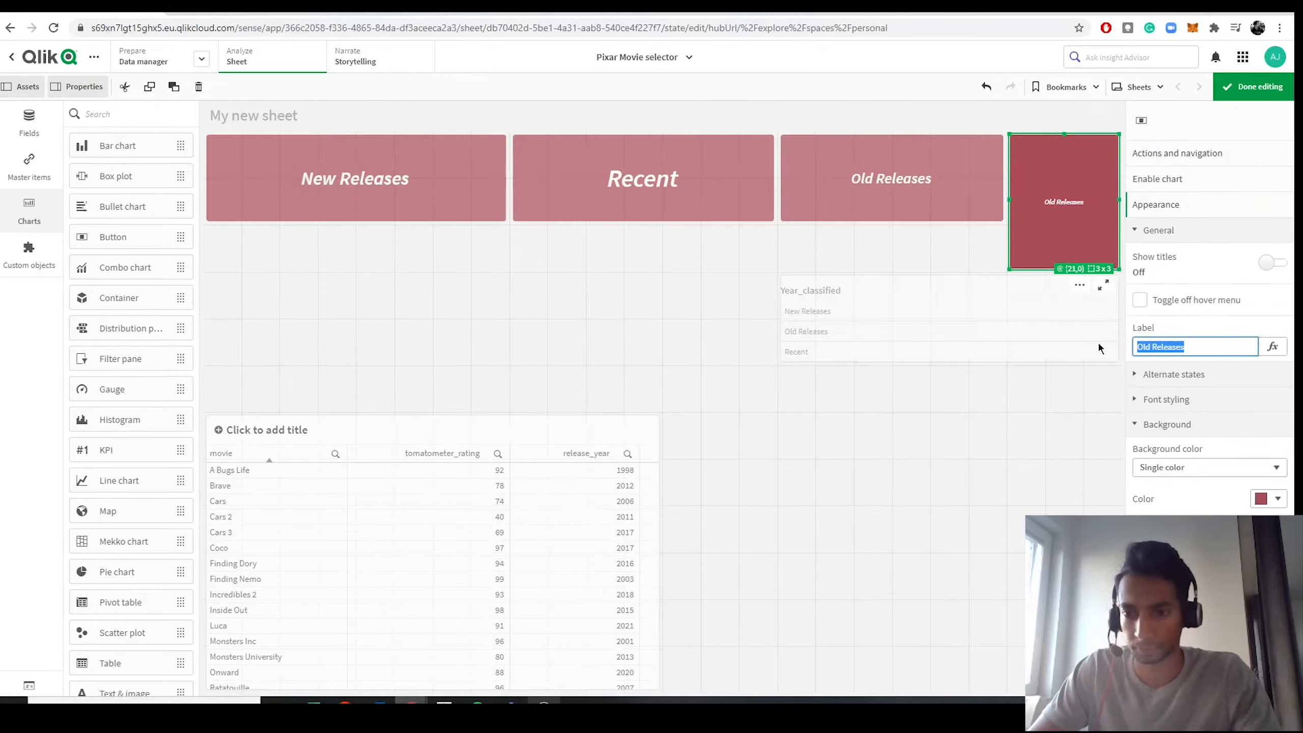
type("Classics")
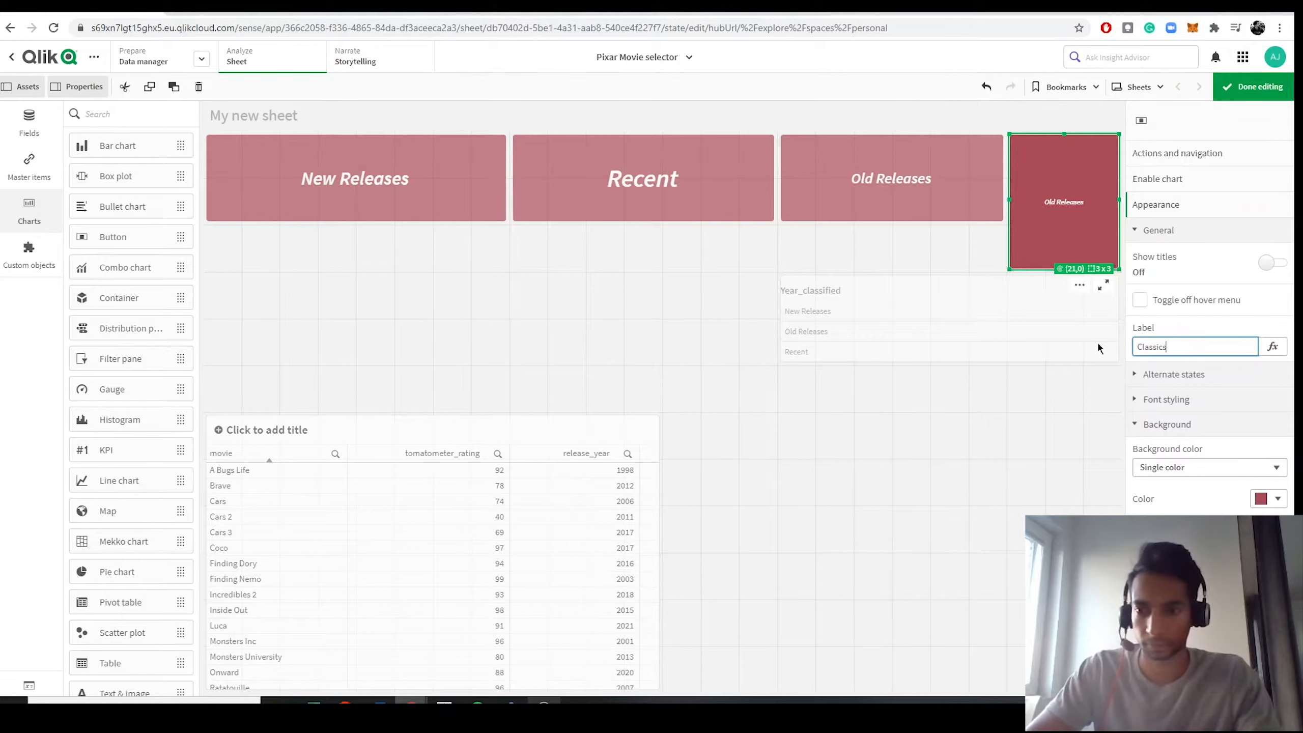
key("Return")
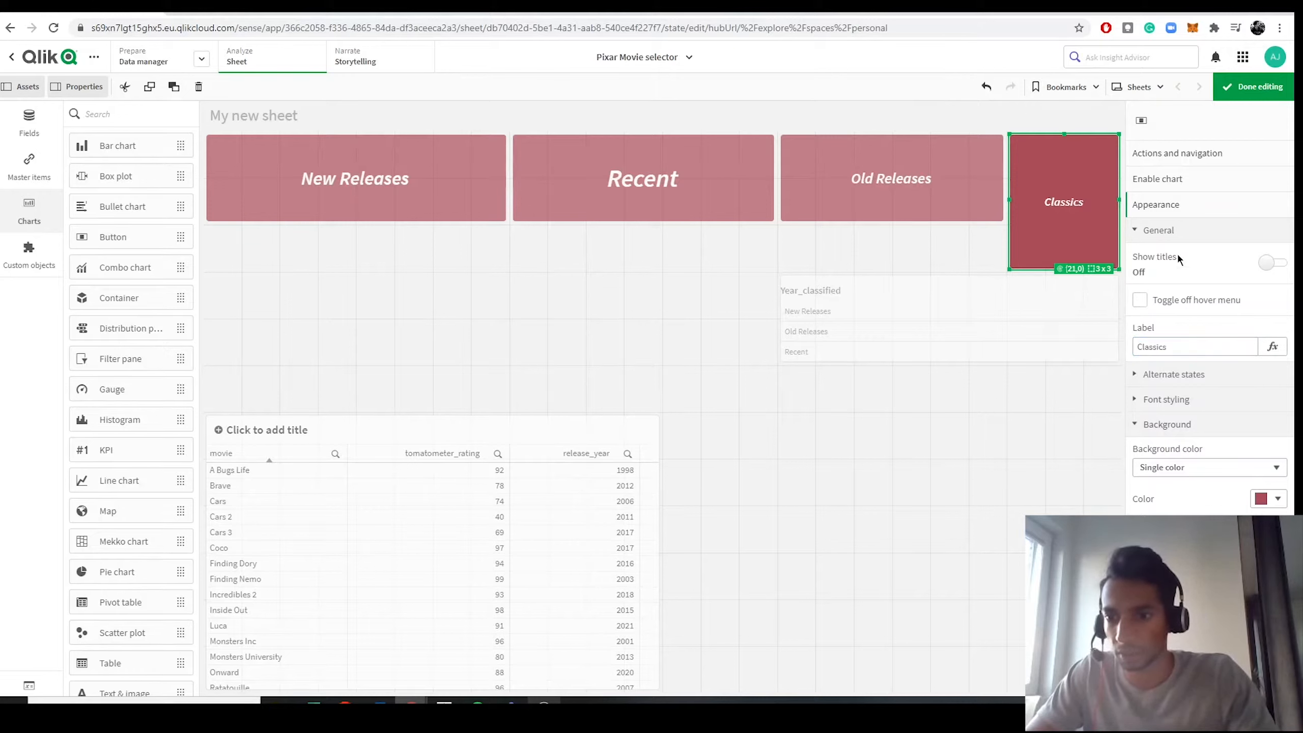
Set the Year_classified value selected by the fourth button's action to 'Classics'.
left_click(1169, 160)
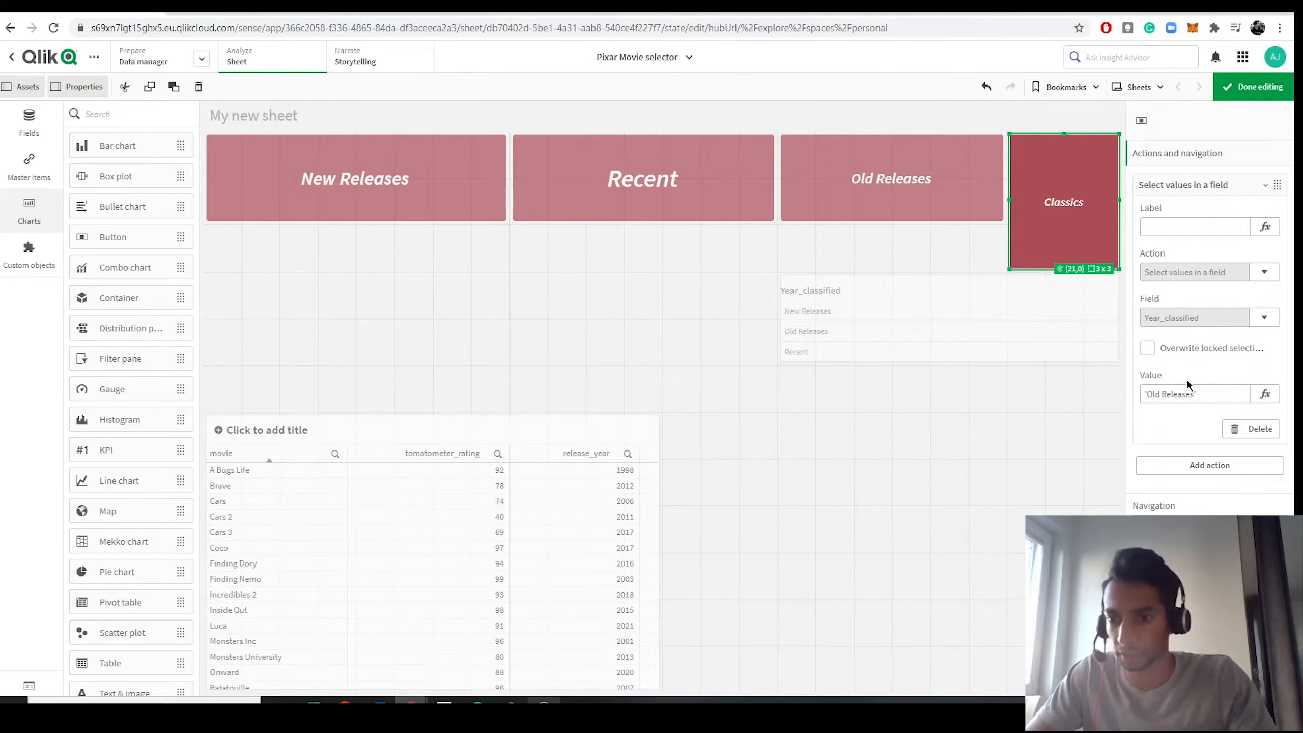
left_click_drag(1193, 392, 1153, 394)
type("Classic")
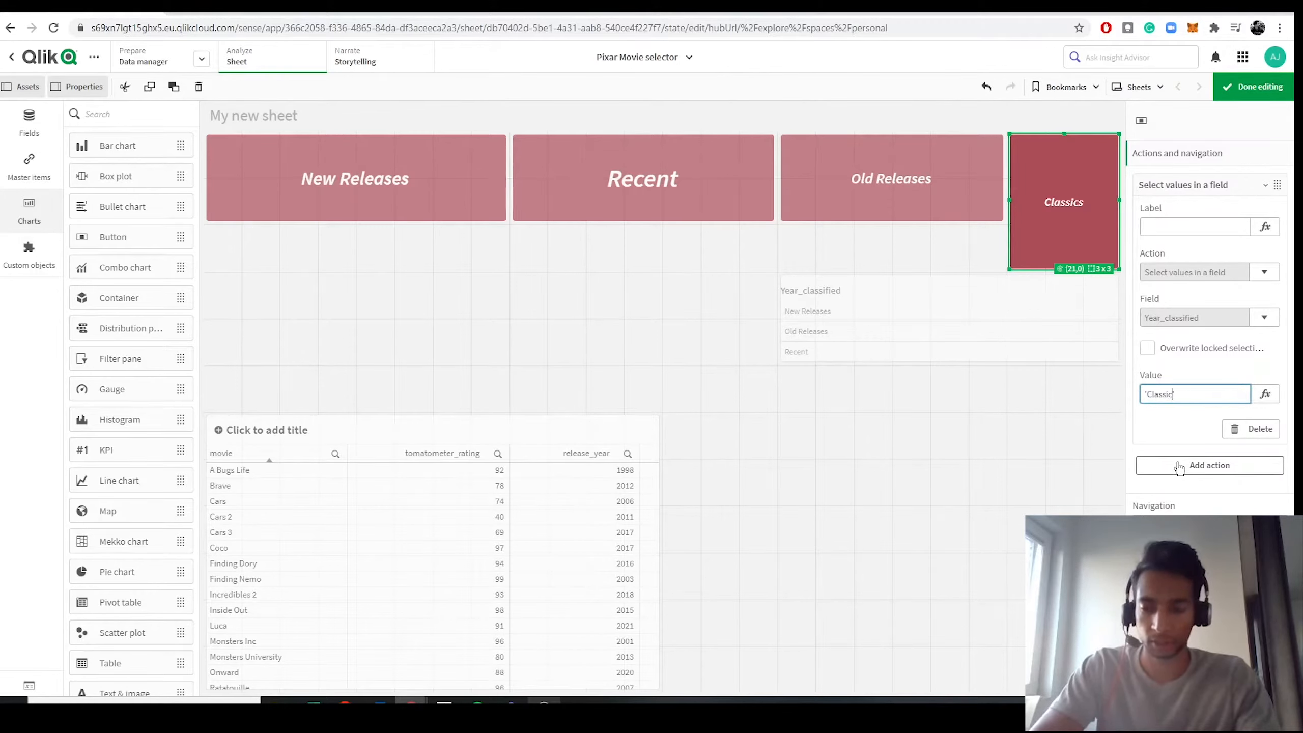
type("s'")
key("Return")
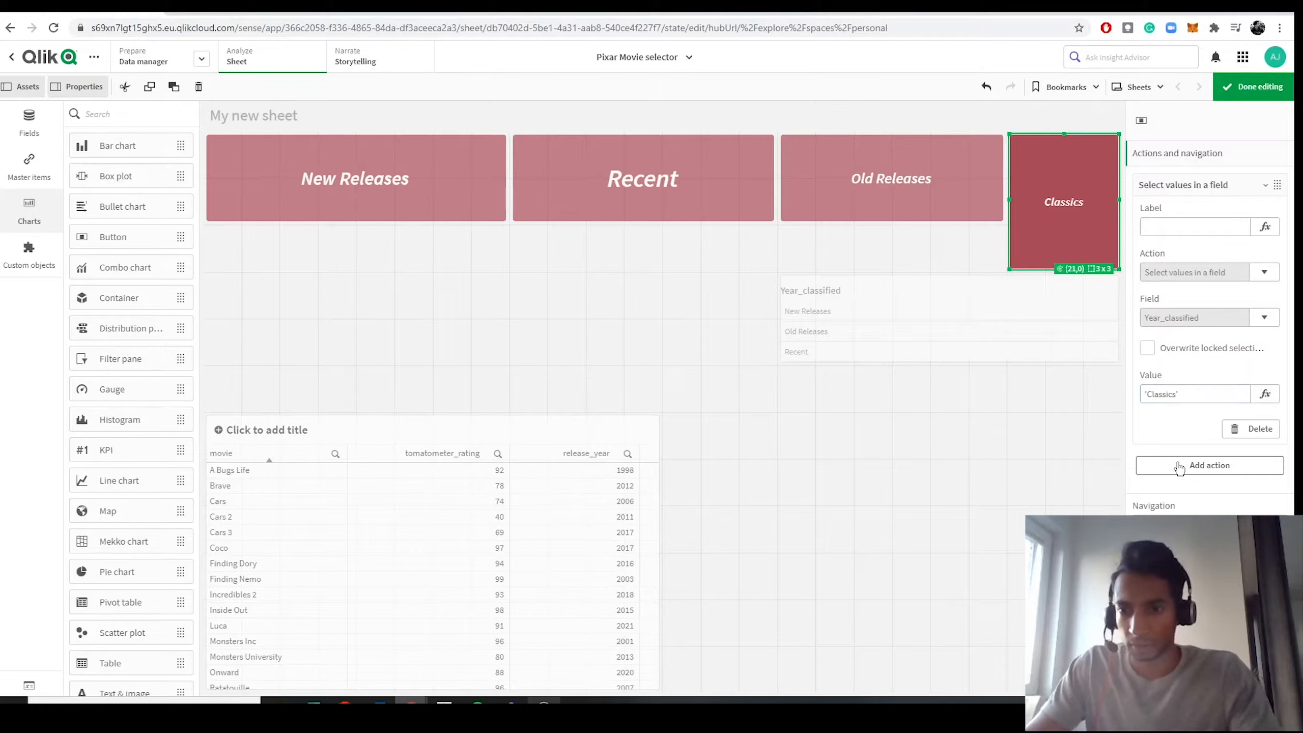
Narrow the New Releases button to 6 x 2 grid cells and fit Recent directly beside it at 6 x 2 cells.
left_click(429, 219)
mouse_move(500, 220)
left_mouse_down()
mouse_move(441, 207)
mouse_move(495, 225)
mouse_move(480, 226)
left_mouse_up()
left_click(510, 221)
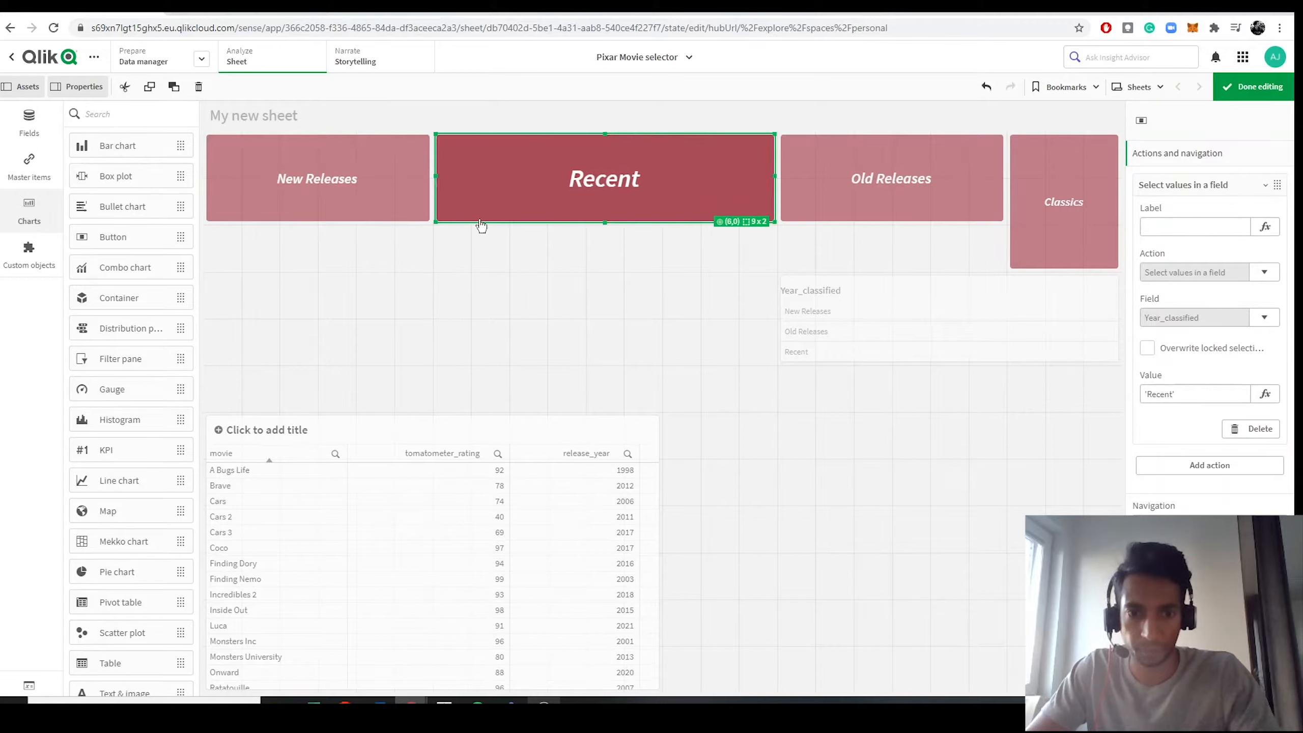
left_click_drag(771, 218, 653, 214)
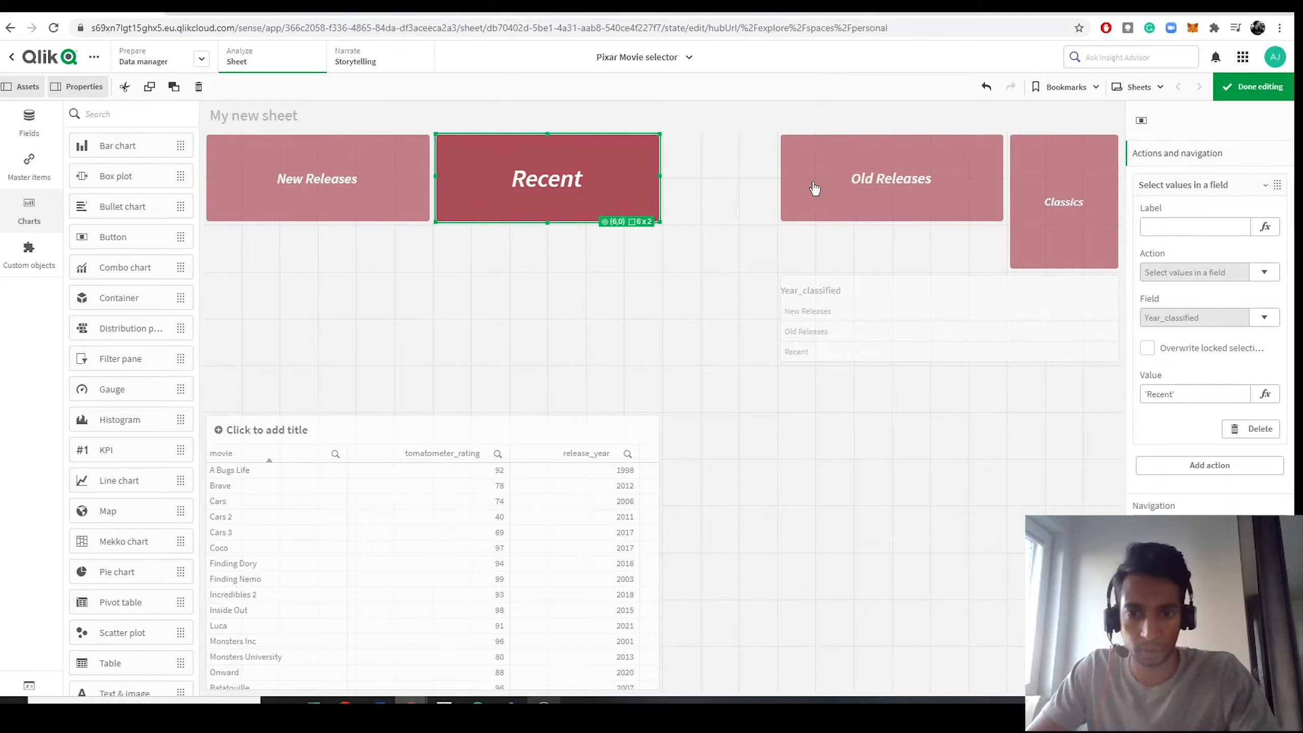
Resize Old Releases and Classics to 6 x 2 grid cells each, filling the rest of the button row beside Recent.
left_click(774, 222)
left_click_drag(782, 219, 658, 210)
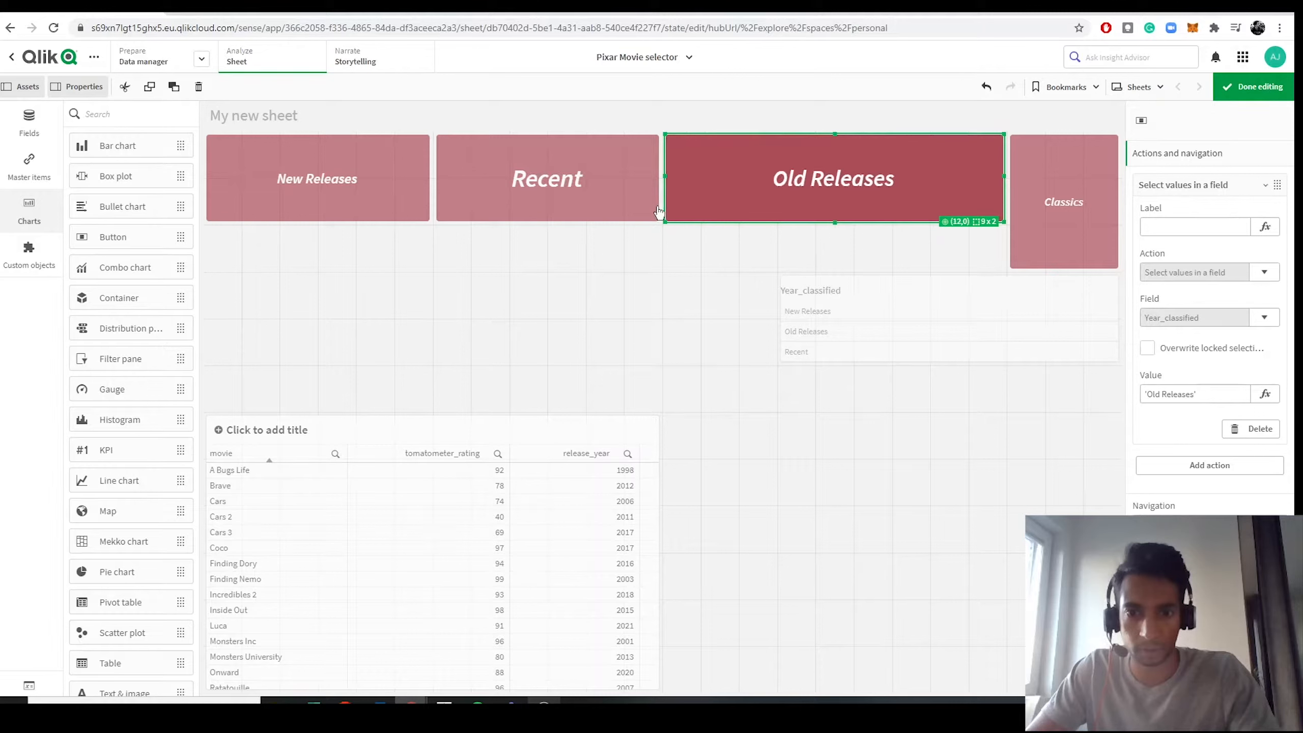
left_click_drag(1003, 223, 839, 206)
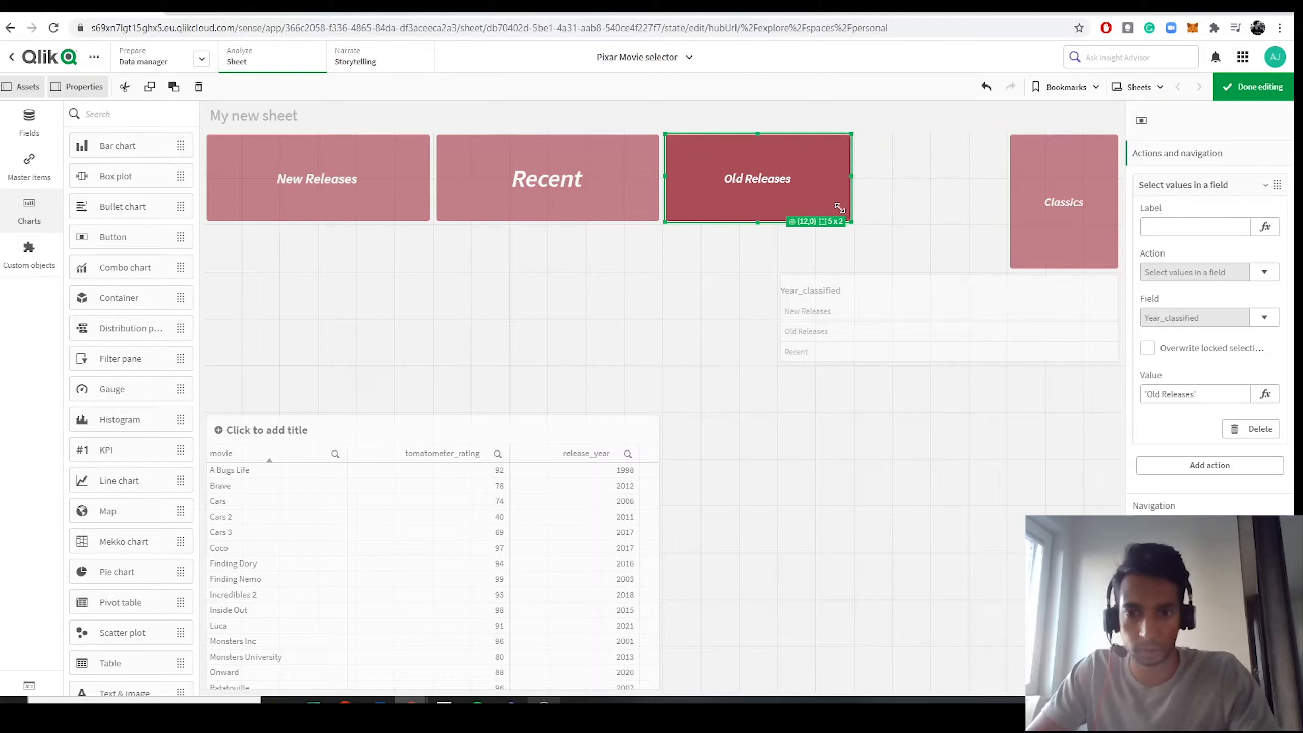
left_click(1012, 265)
left_click_drag(1009, 265, 895, 215)
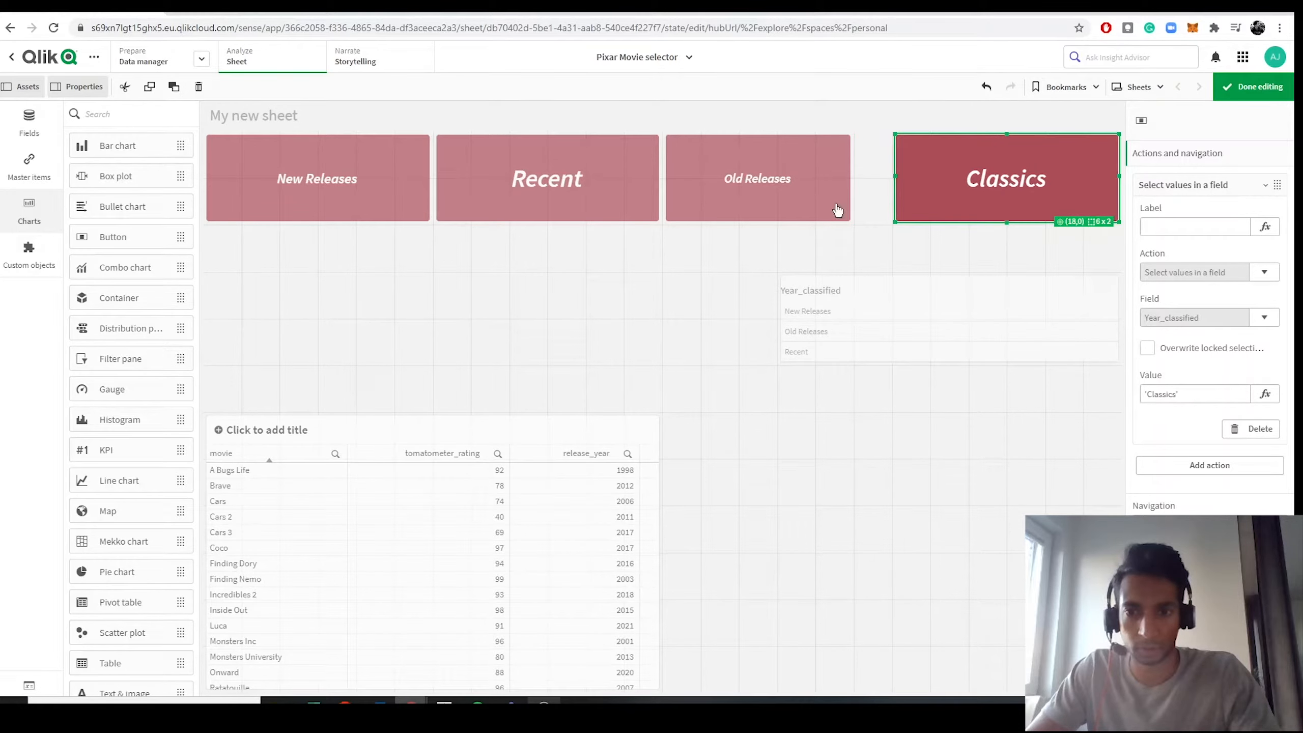
left_click(848, 185)
left_click_drag(847, 176, 893, 176)
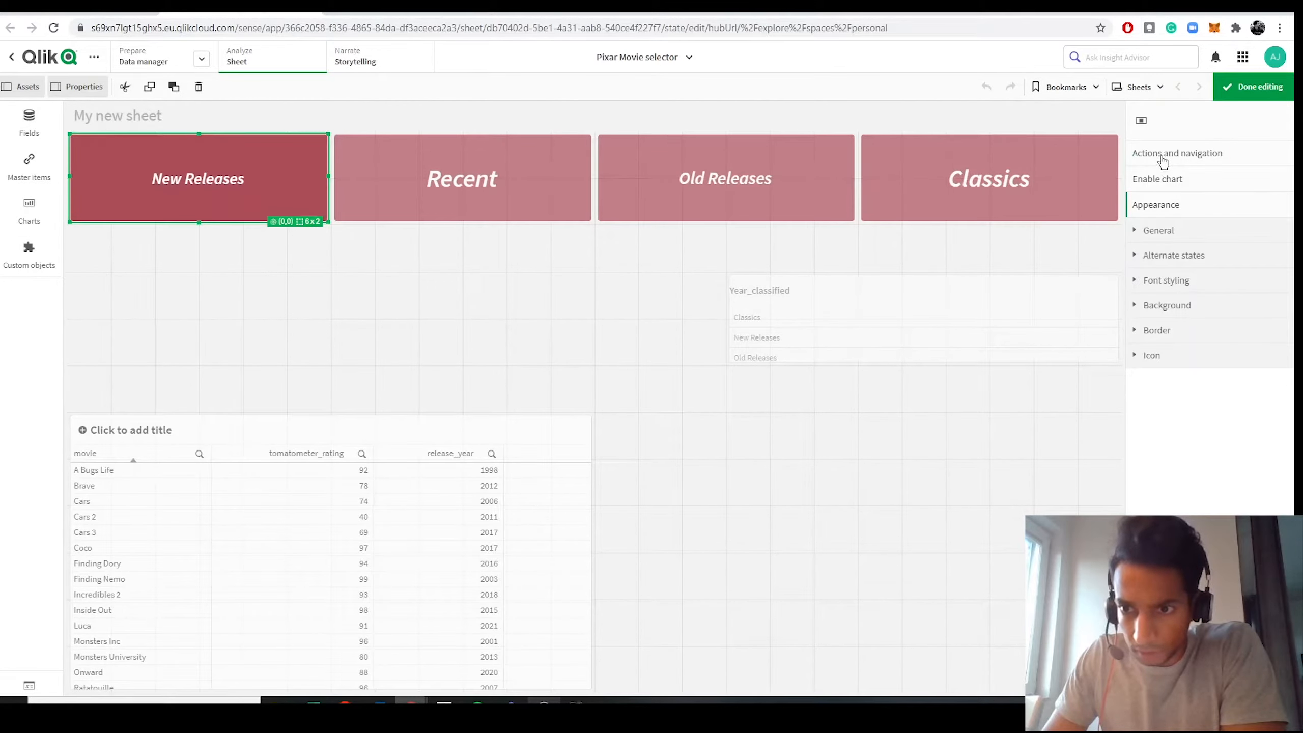
Preview the sheet, return to editing and prefix the New Releases button's action value with an equals sign, making it ='New Releases'.
left_click(1161, 157)
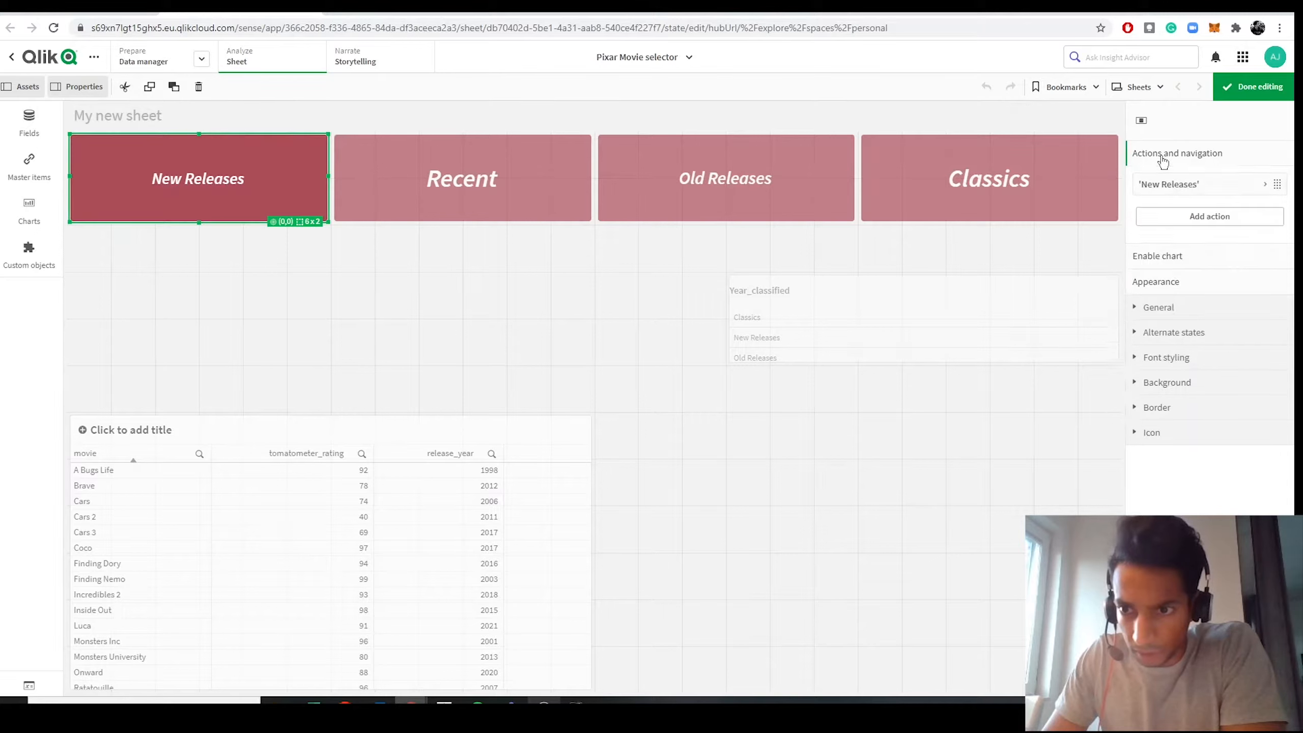
left_click(1253, 87)
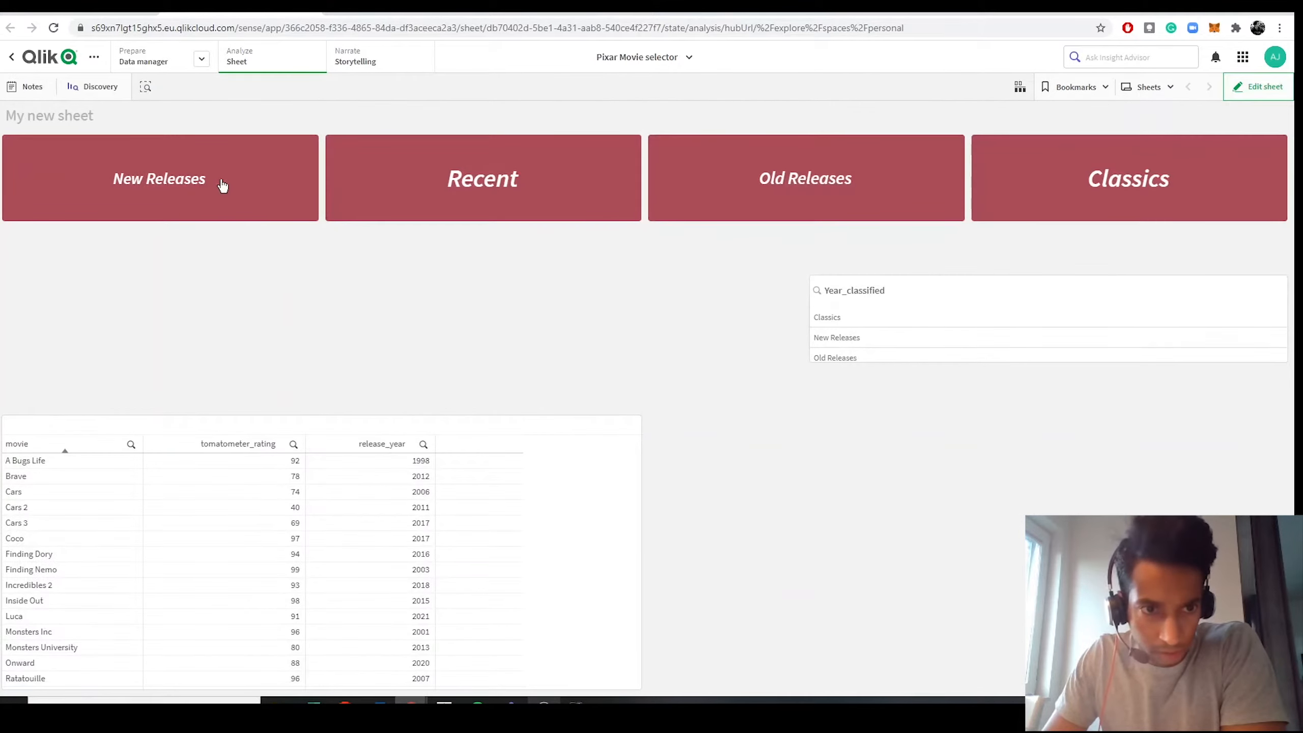
left_click(1272, 88)
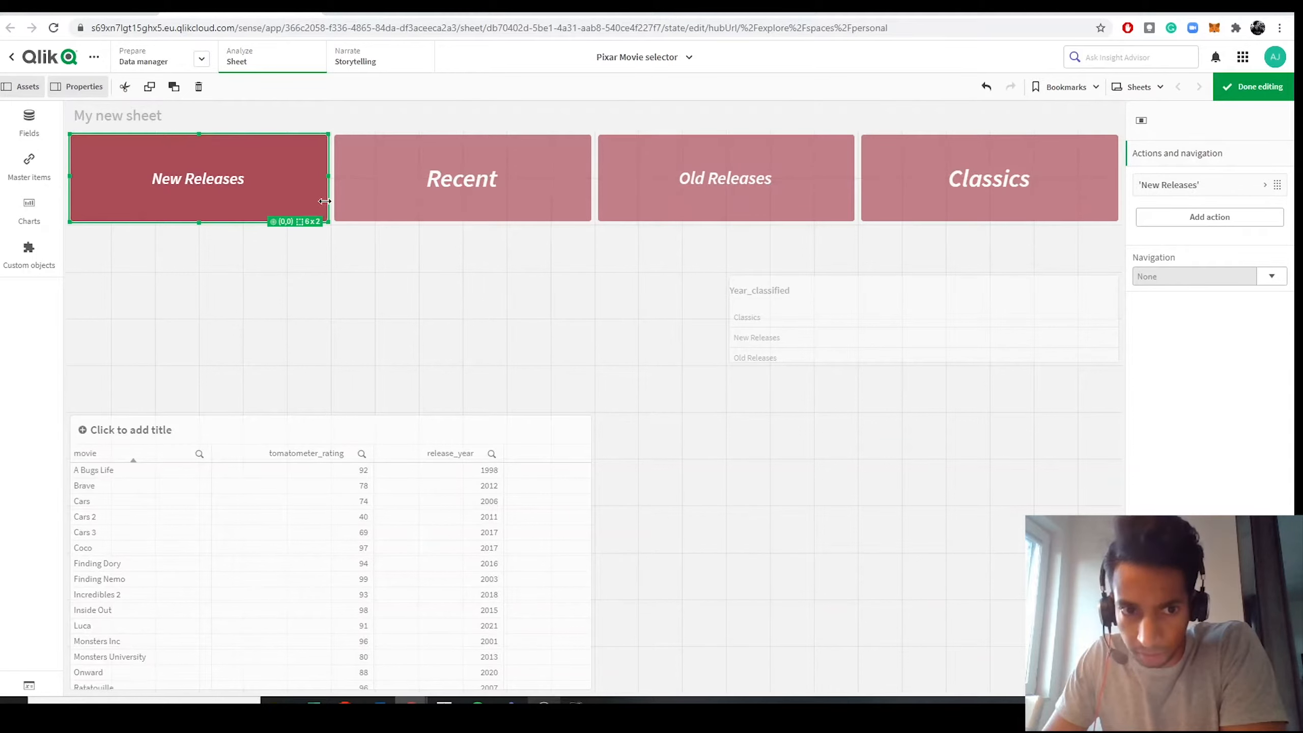
left_click(1184, 185)
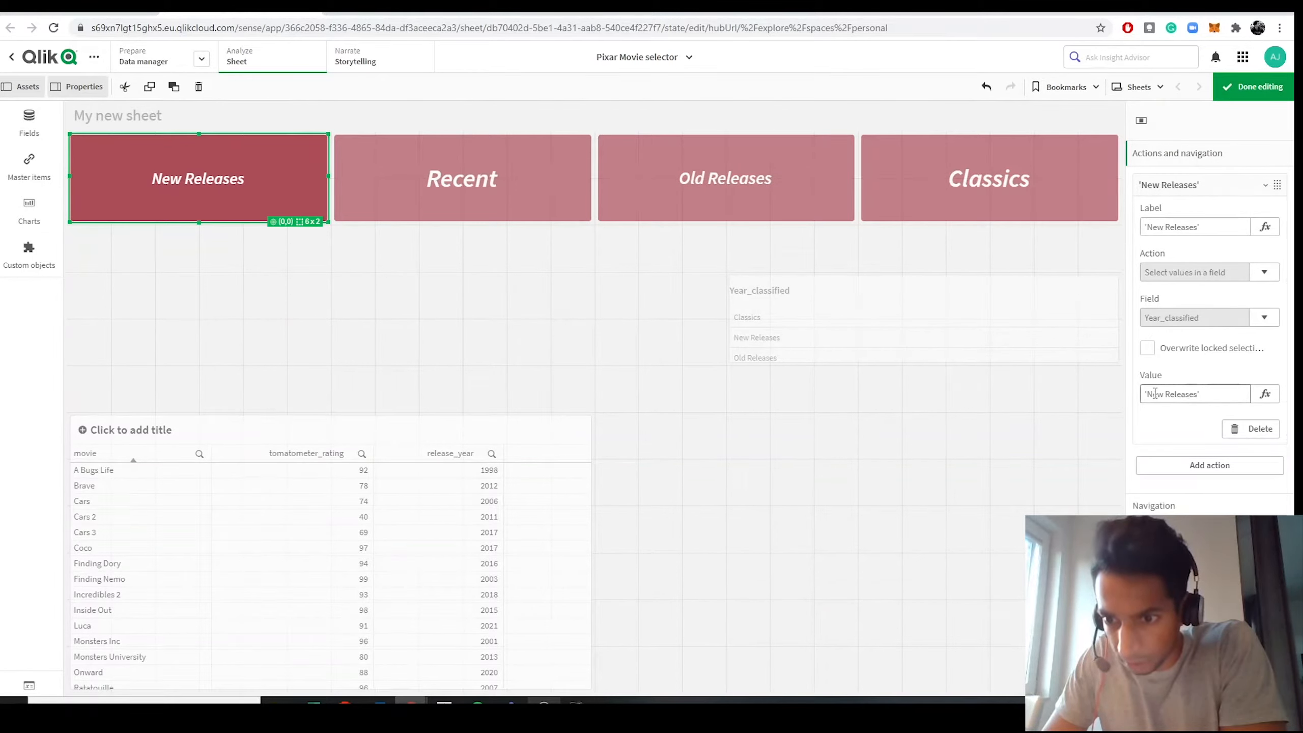
type("=")
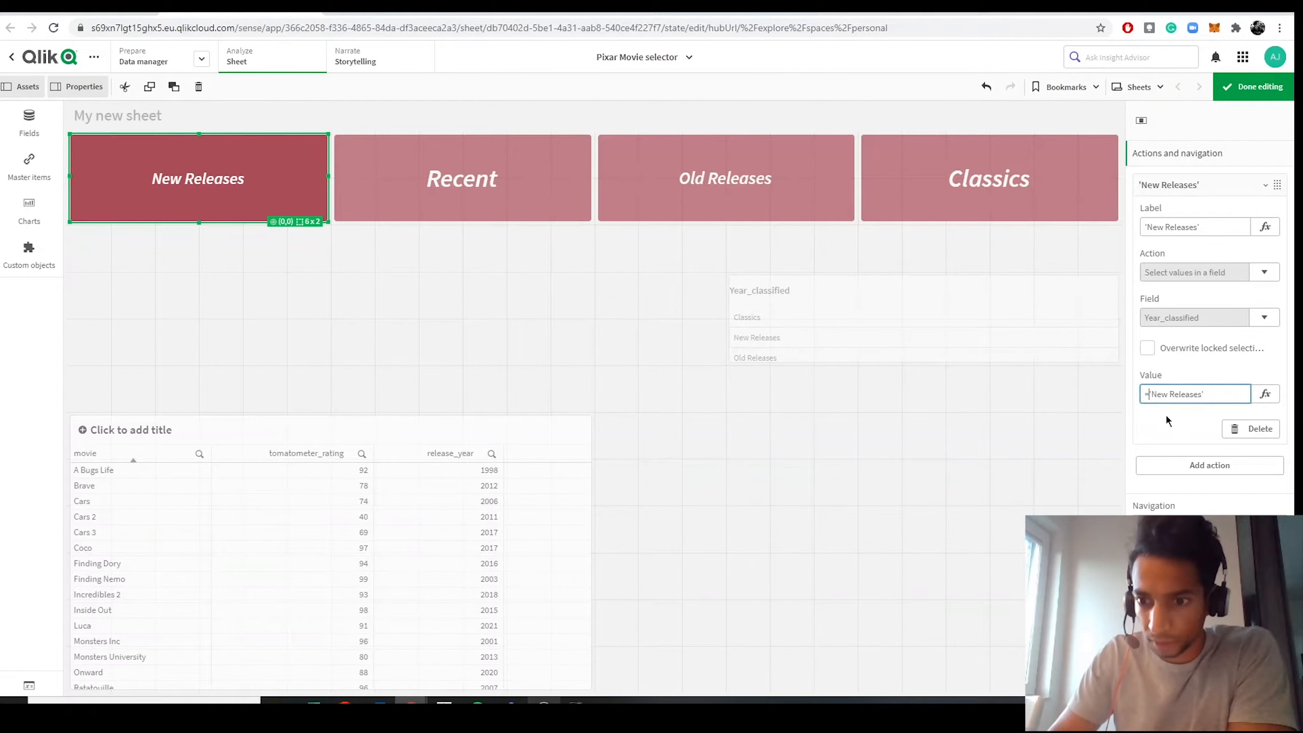
Apply ='New Releases' as the selection value of the New Releases button and finish editing the sheet.
left_click(1172, 417)
left_click(1091, 384)
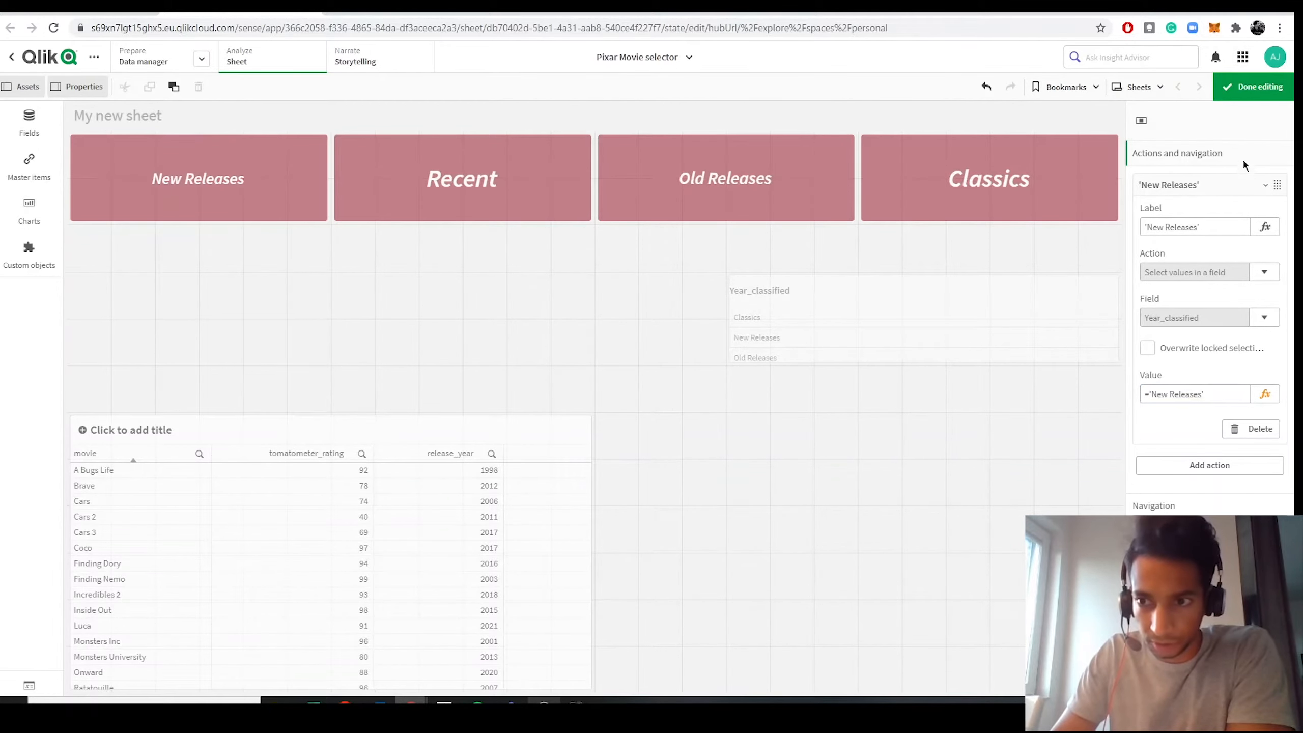
left_click(1252, 87)
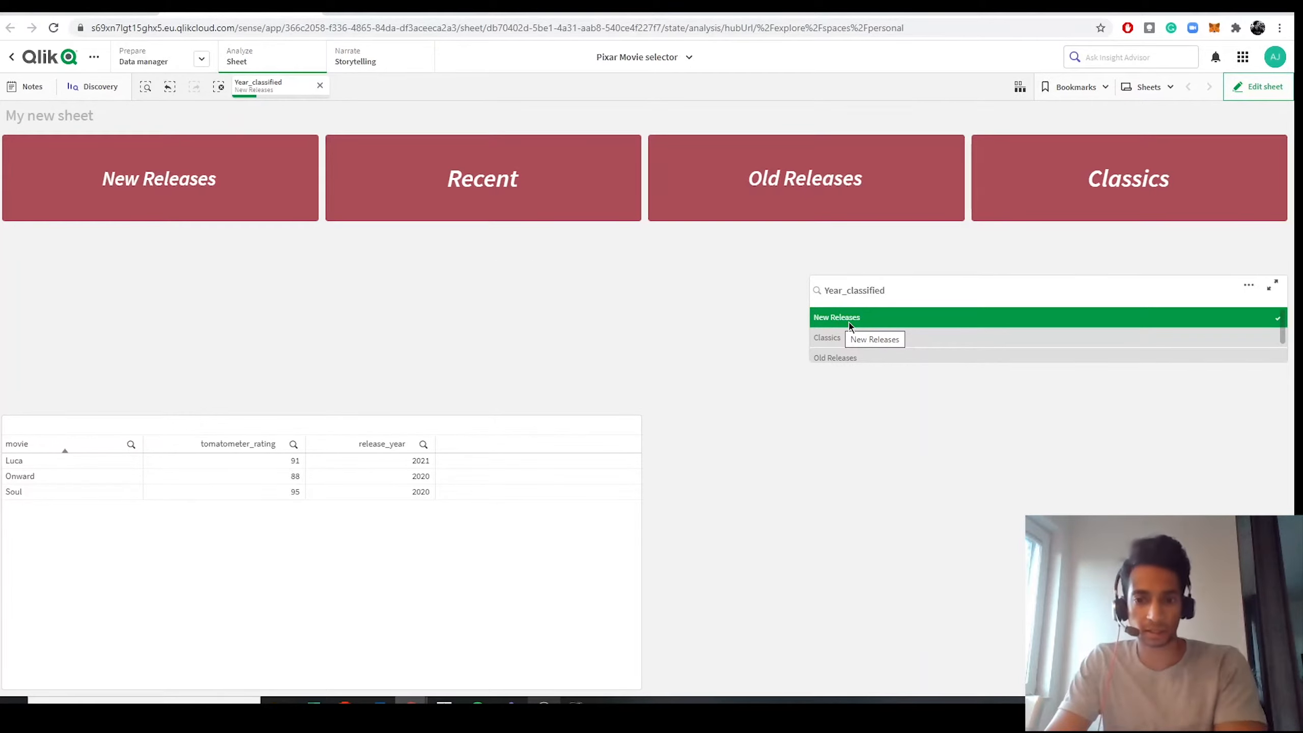
Reopen the sheet for editing and set the Recent button's selection value to ='Recent'.
left_click(1242, 88)
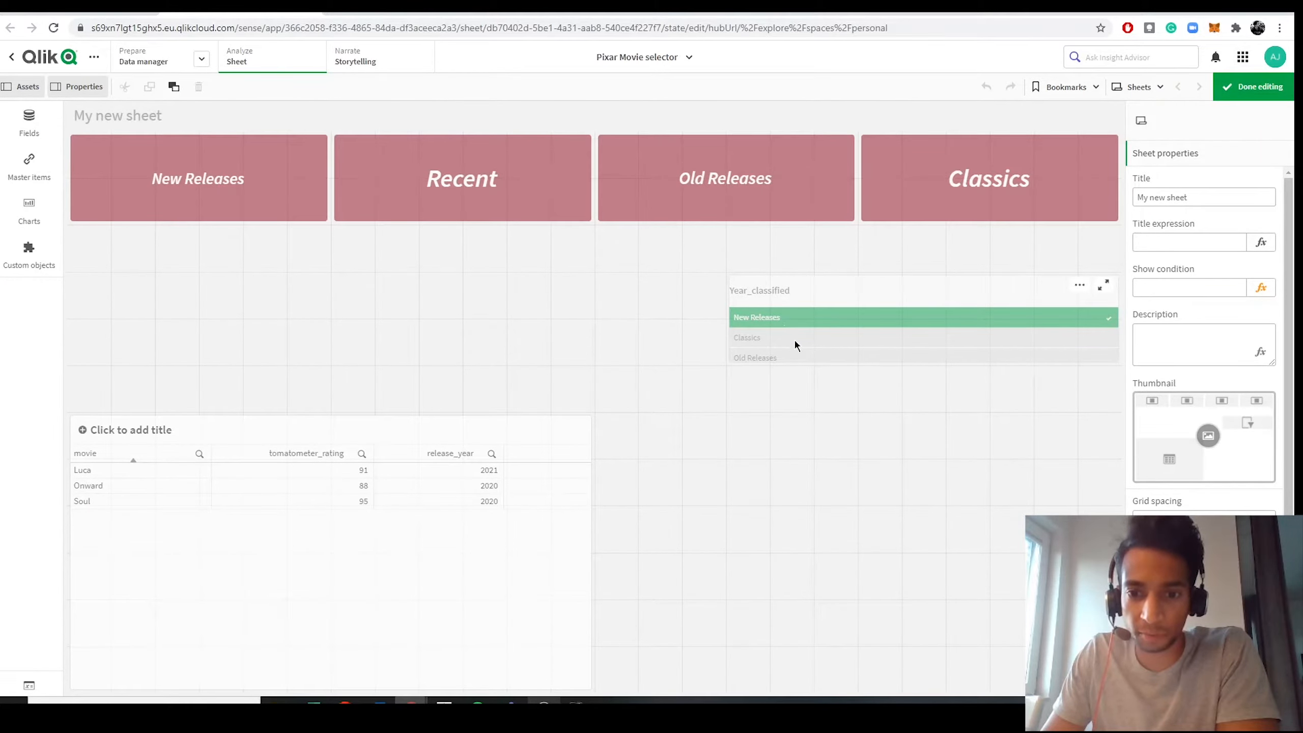
left_click(435, 216)
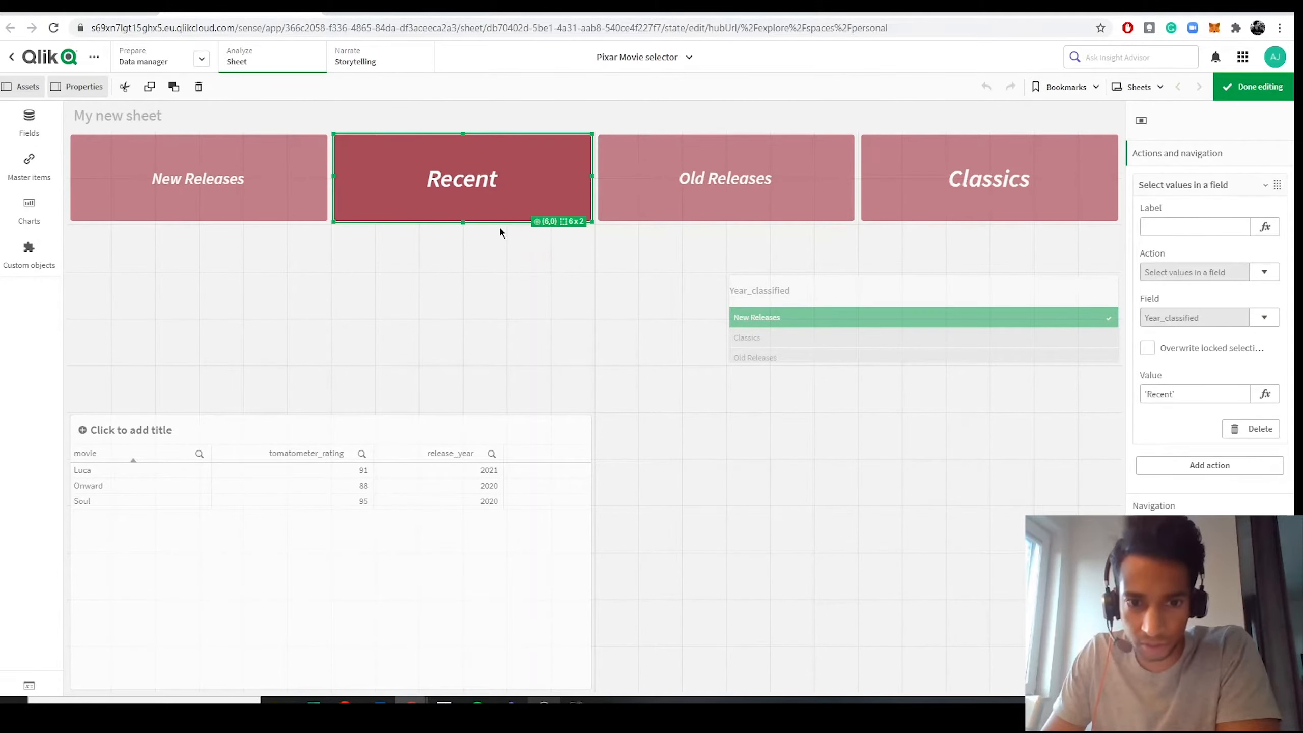
left_click(1171, 394)
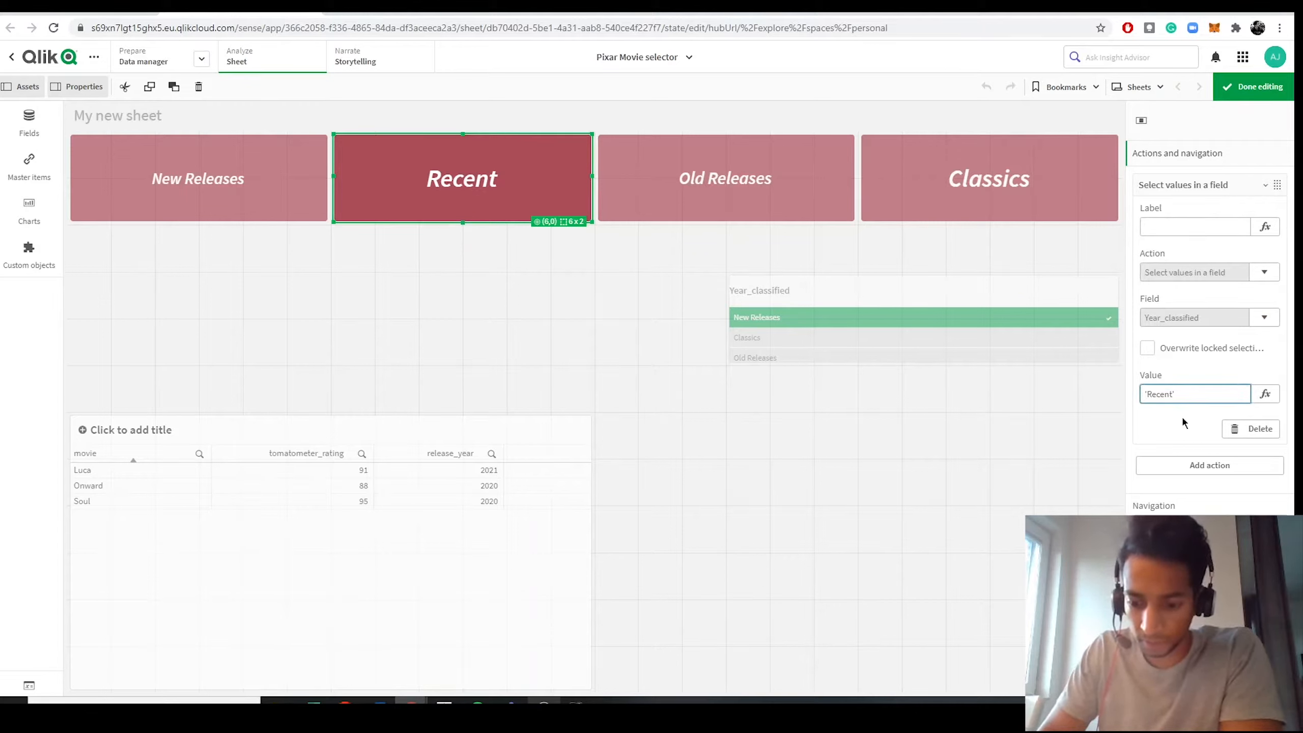
type("=")
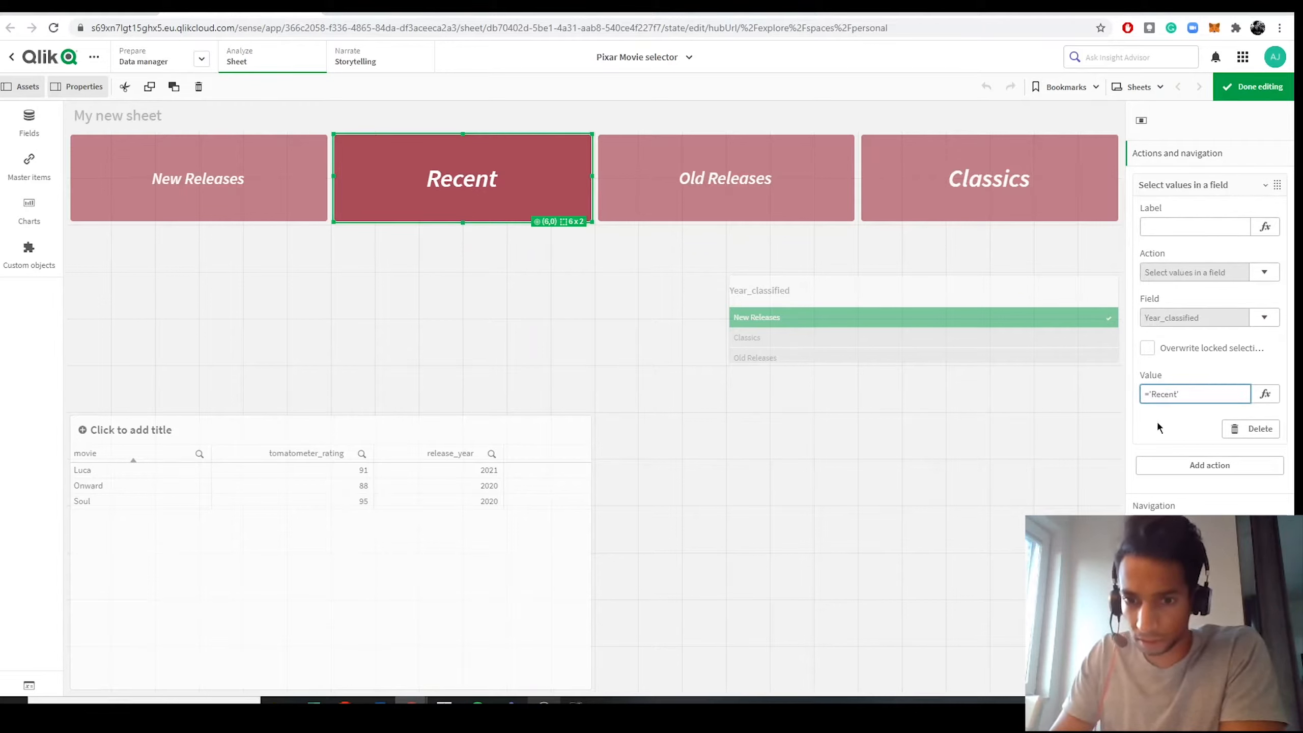
Set the selection values of the last two buttons to ='Old Releases' and ='Classics' respectively.
left_click(731, 216)
left_click(987, 221)
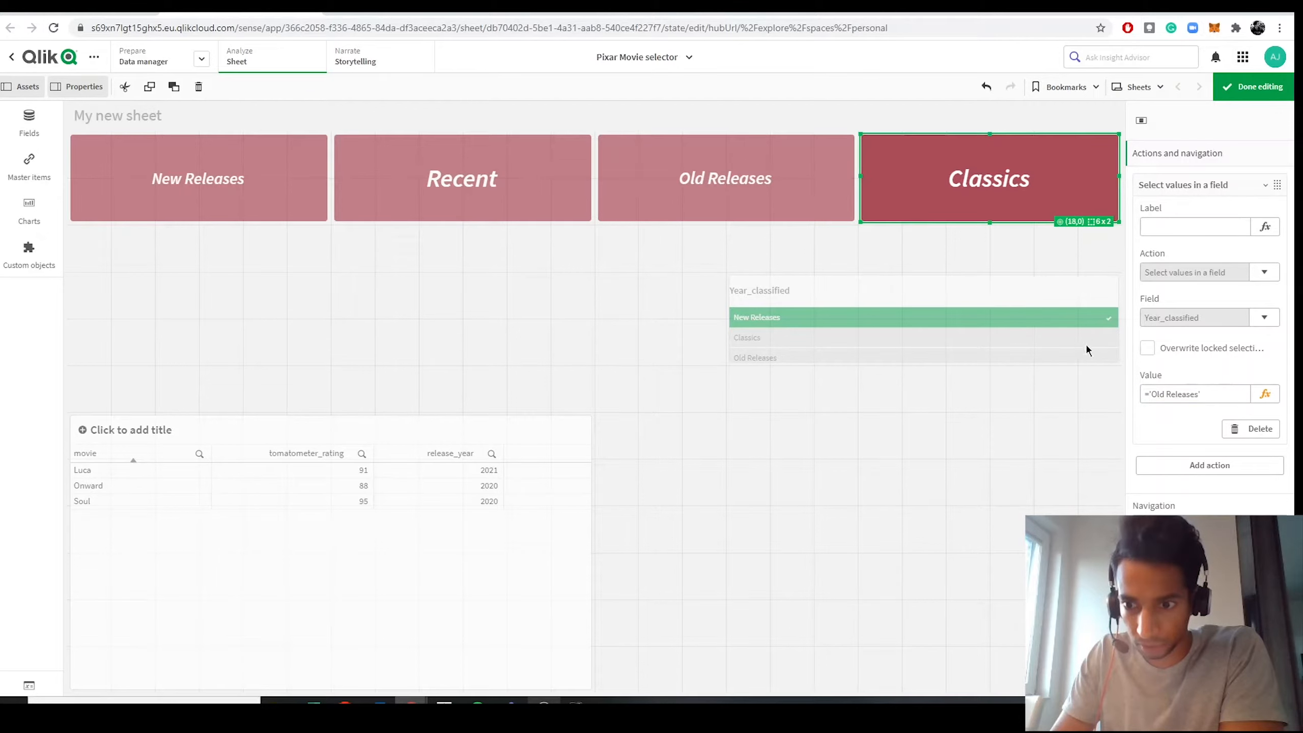
left_click(1143, 394)
type("='Classics")
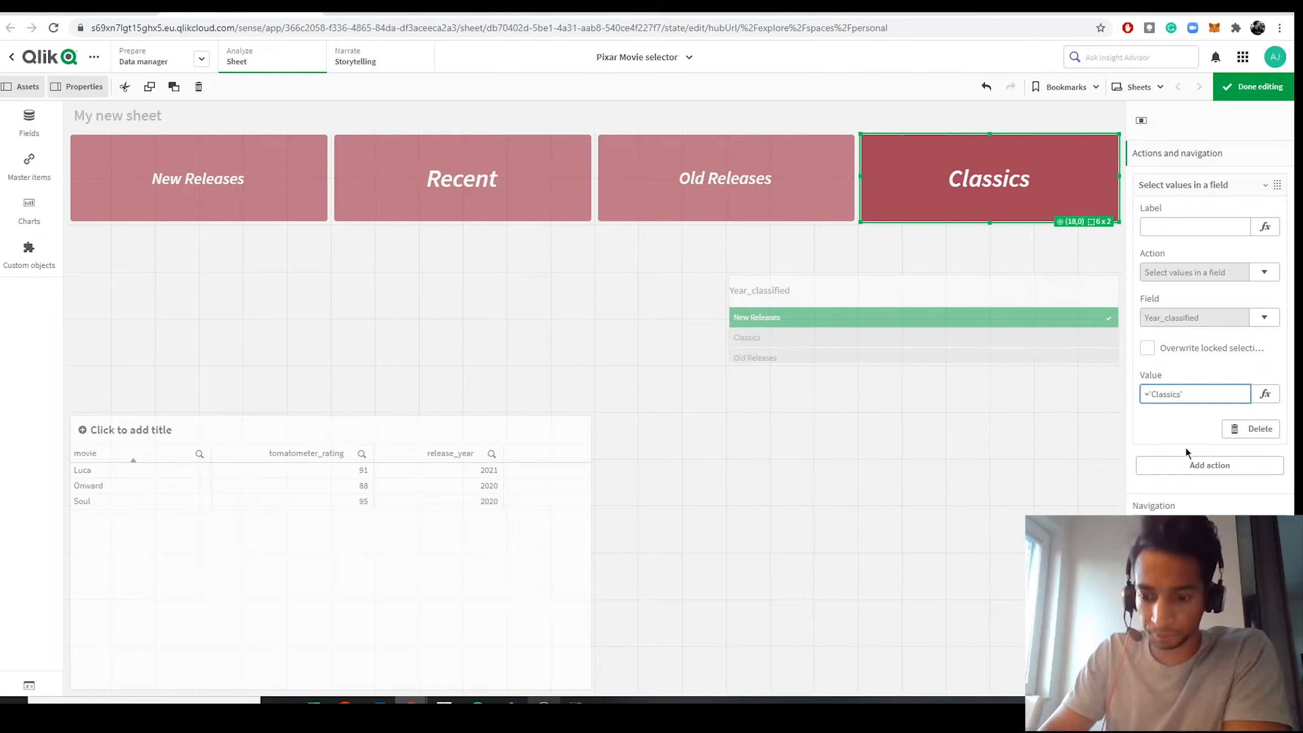
Finish editing the sheet and test the Classics and Old Releases selections on the movie table.
left_click(1254, 96)
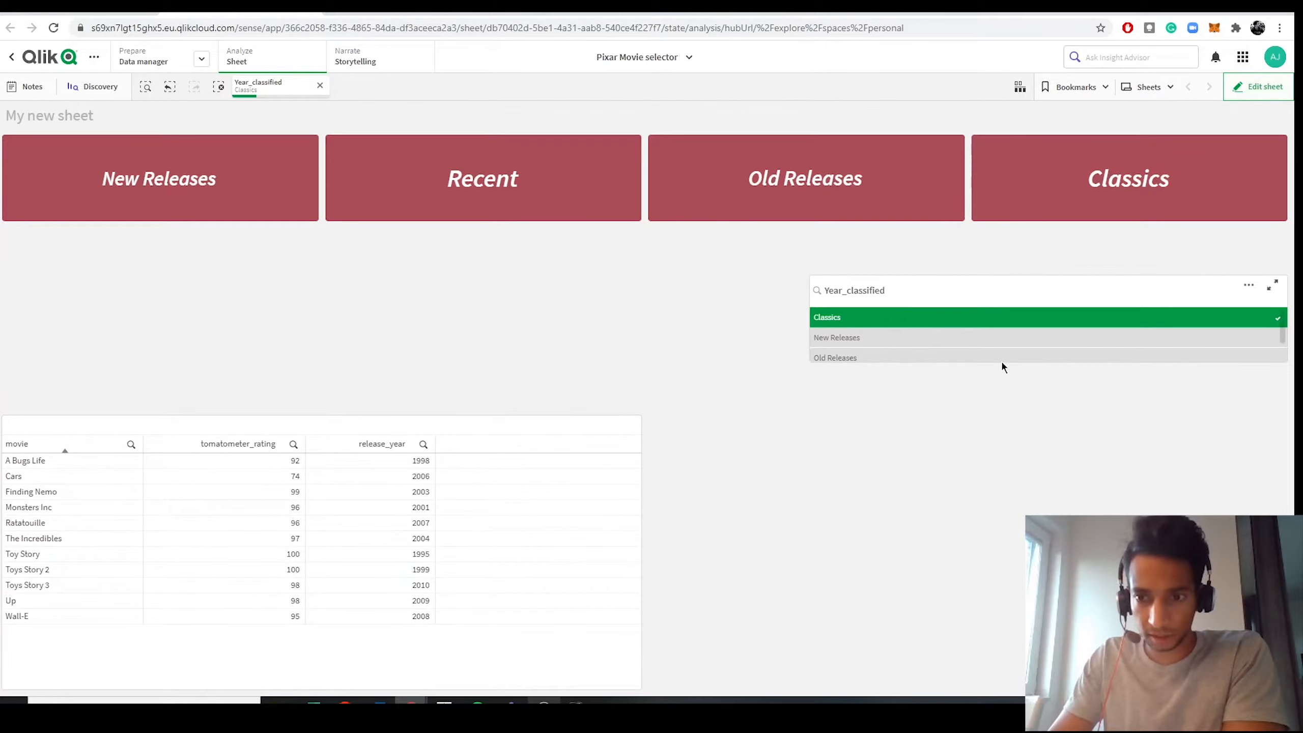
left_click(855, 352)
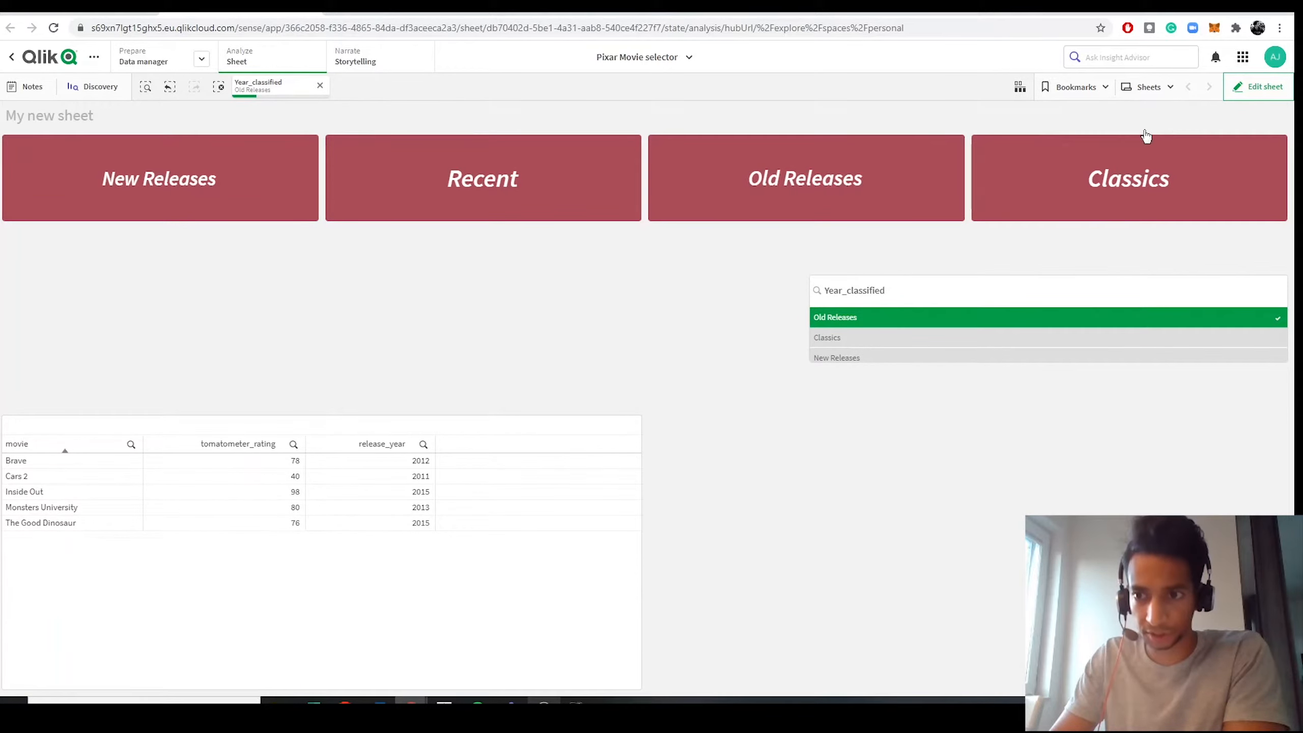
Reopen the sheet for editing and resize the movie table into a narrower block in the sheet's lower-right corner.
left_click(1256, 86)
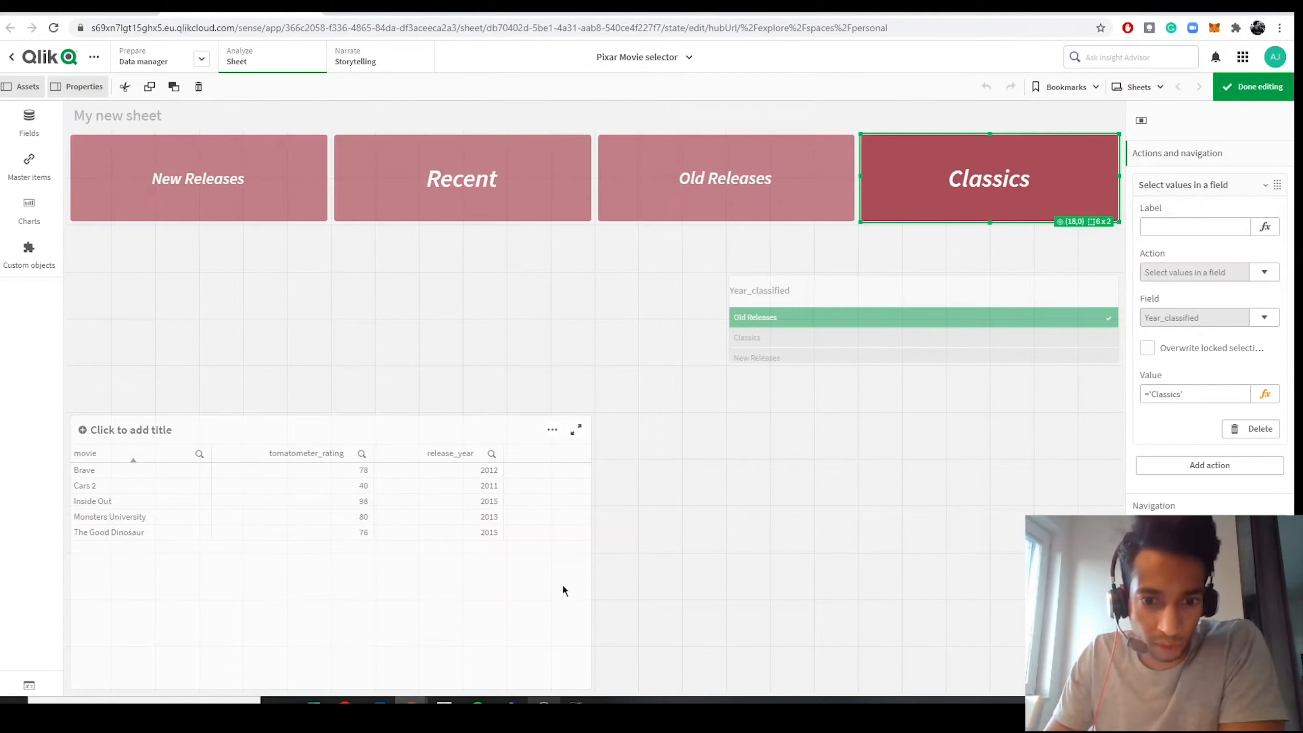
left_click(547, 586)
left_click_drag(590, 554, 1118, 554)
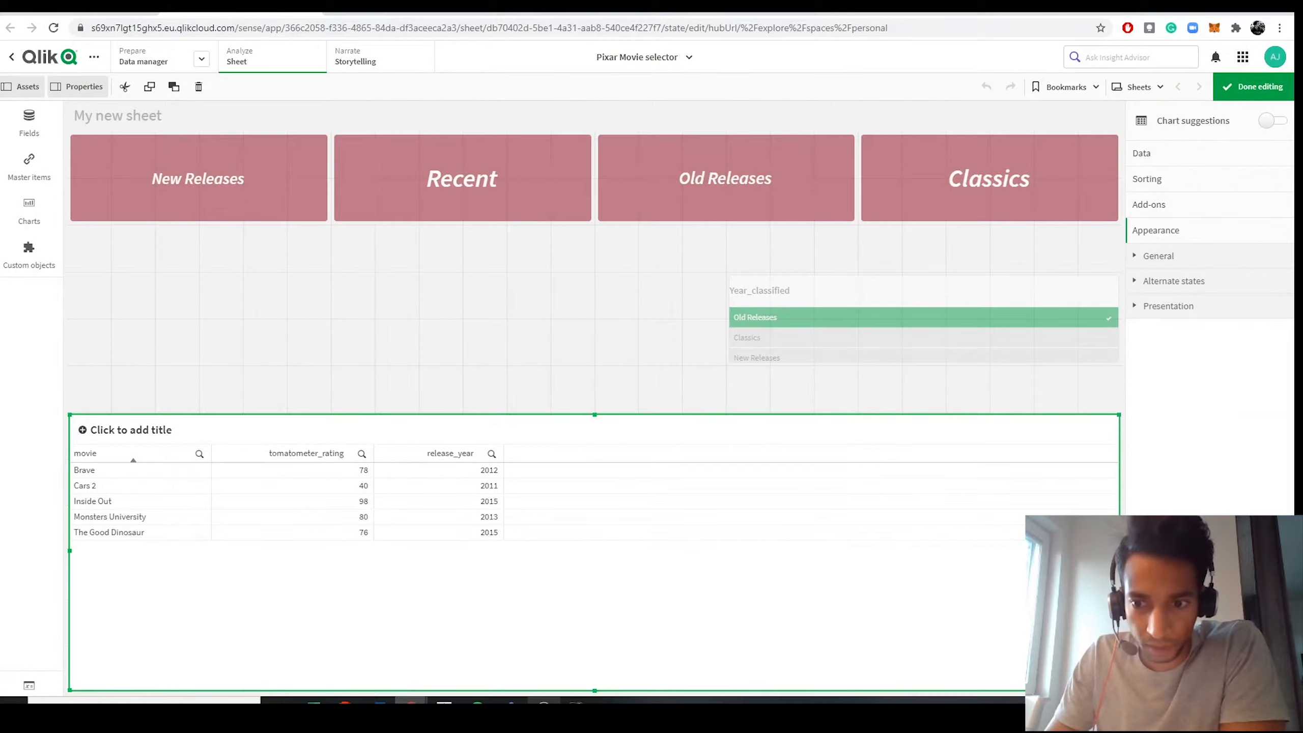
left_click_drag(70, 551, 788, 549)
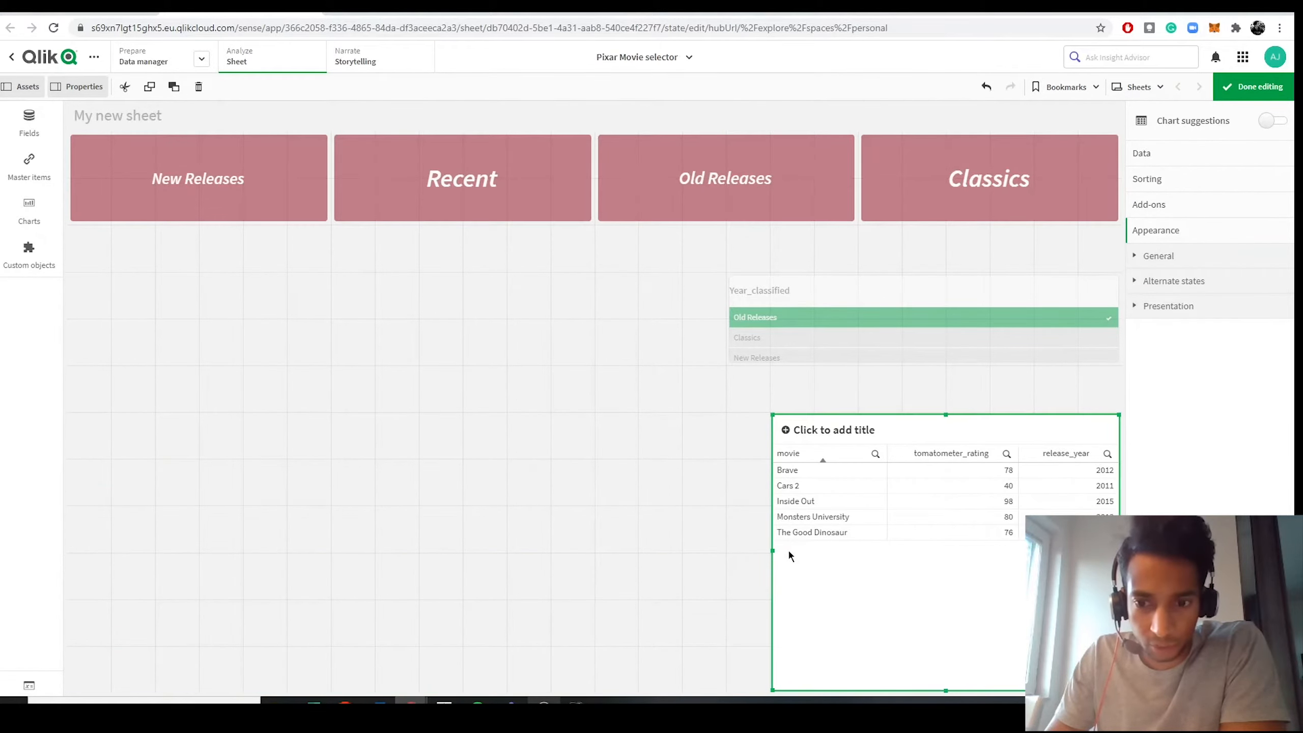
Shift the Year_classified filter pane up directly beneath the buttons, keeping it 9 x 2 grid cells.
left_click(816, 291)
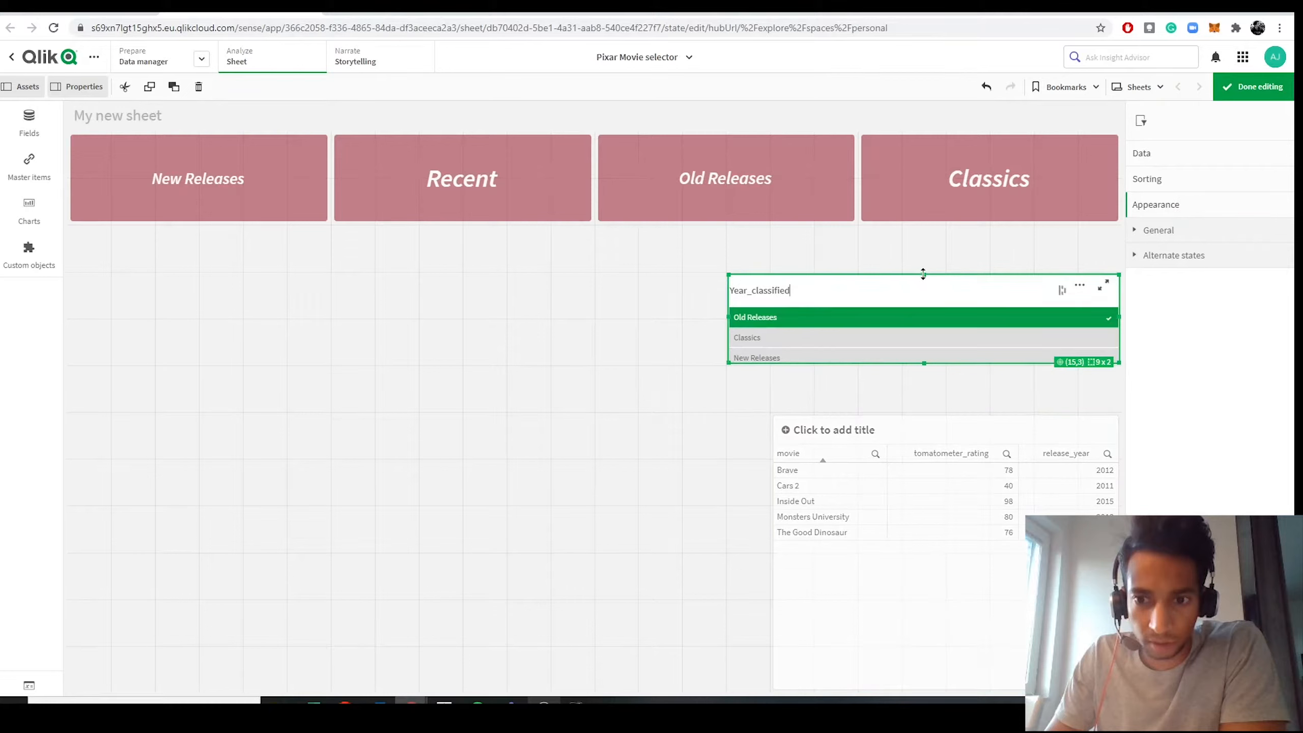
left_click_drag(923, 273, 924, 228)
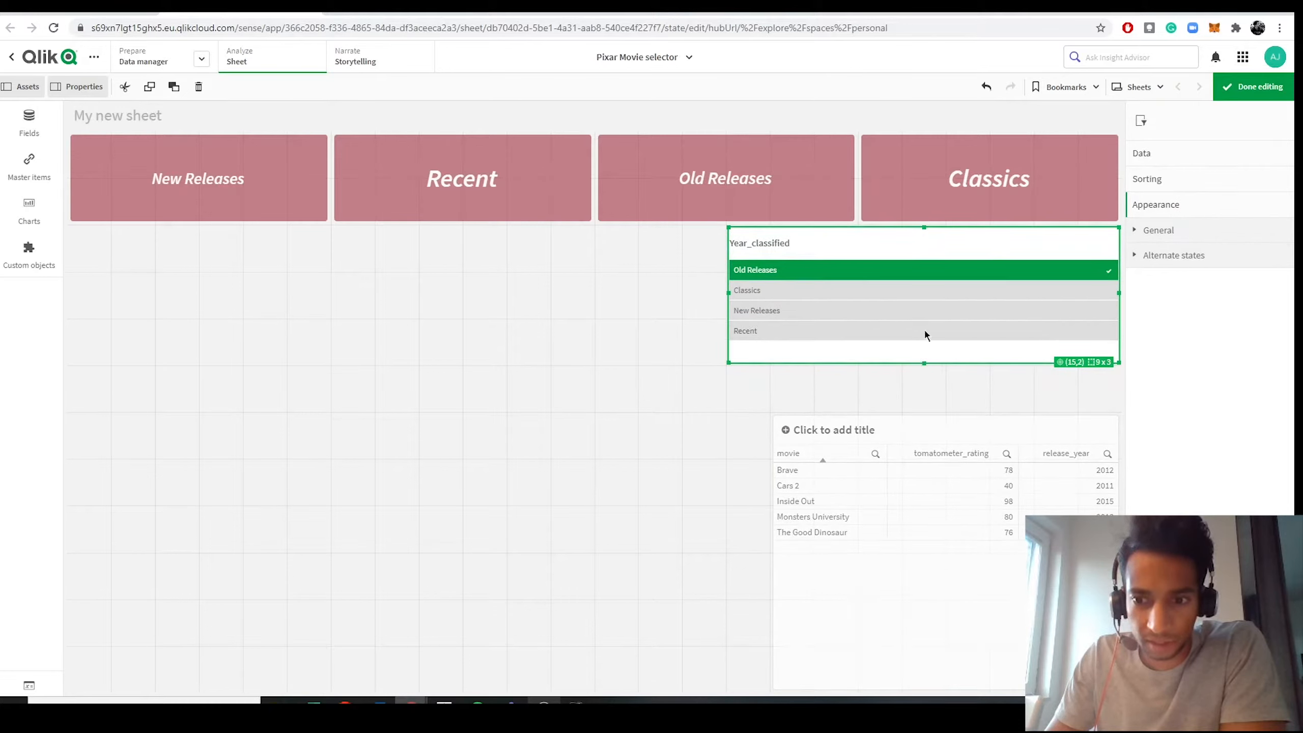
left_click_drag(925, 363, 925, 320)
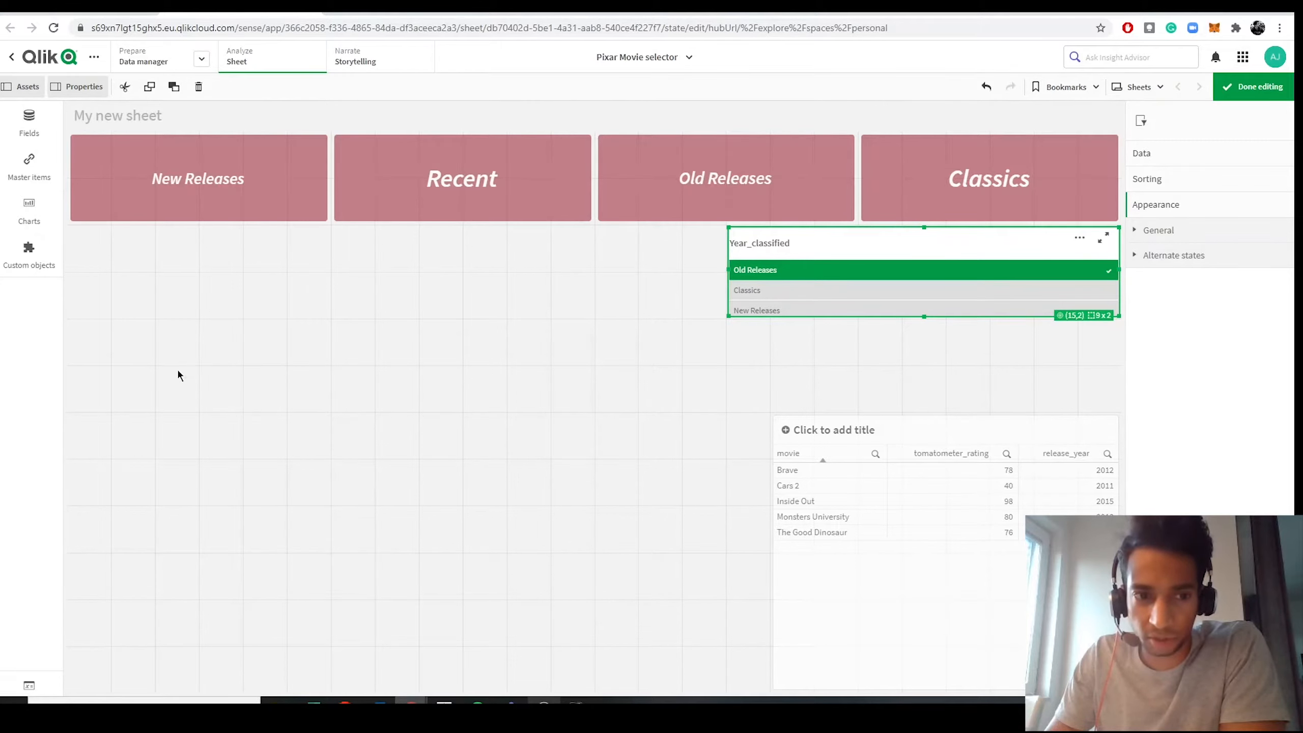
Add a scatter plot to the empty area beside the movie table.
left_click(56, 161)
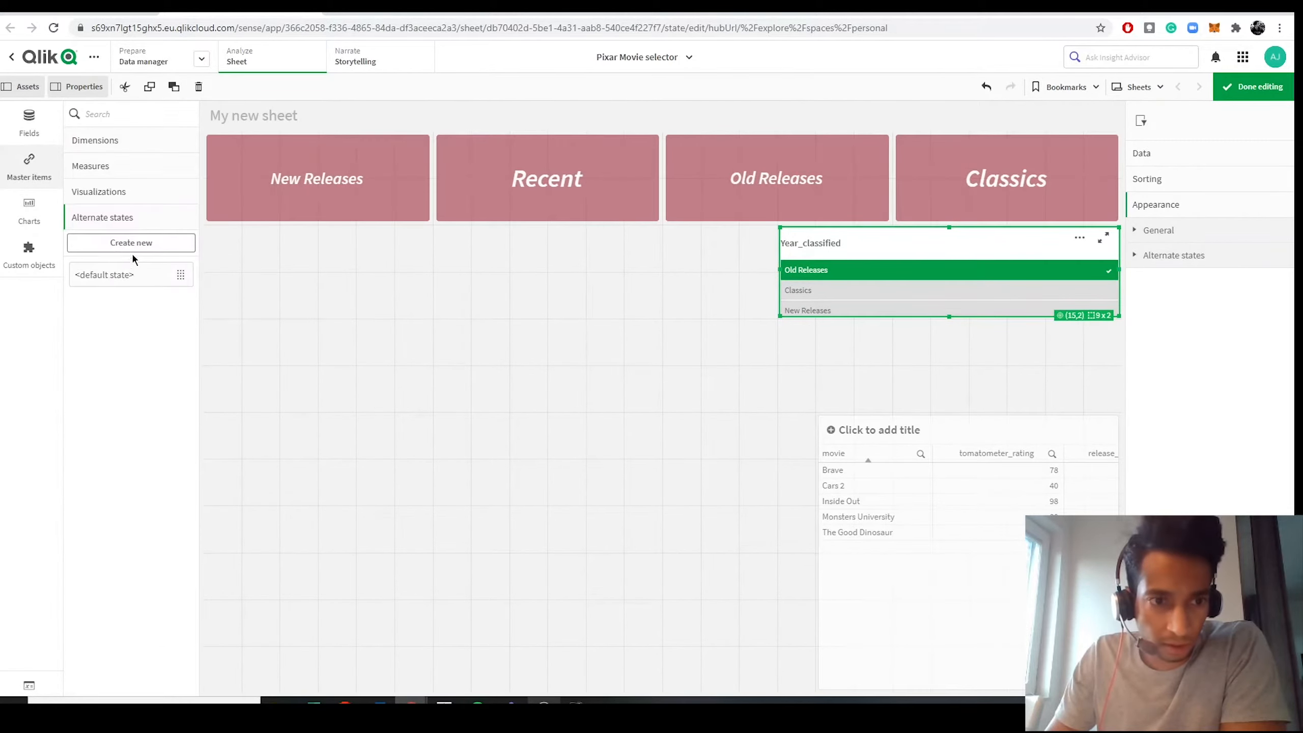
left_click(29, 122)
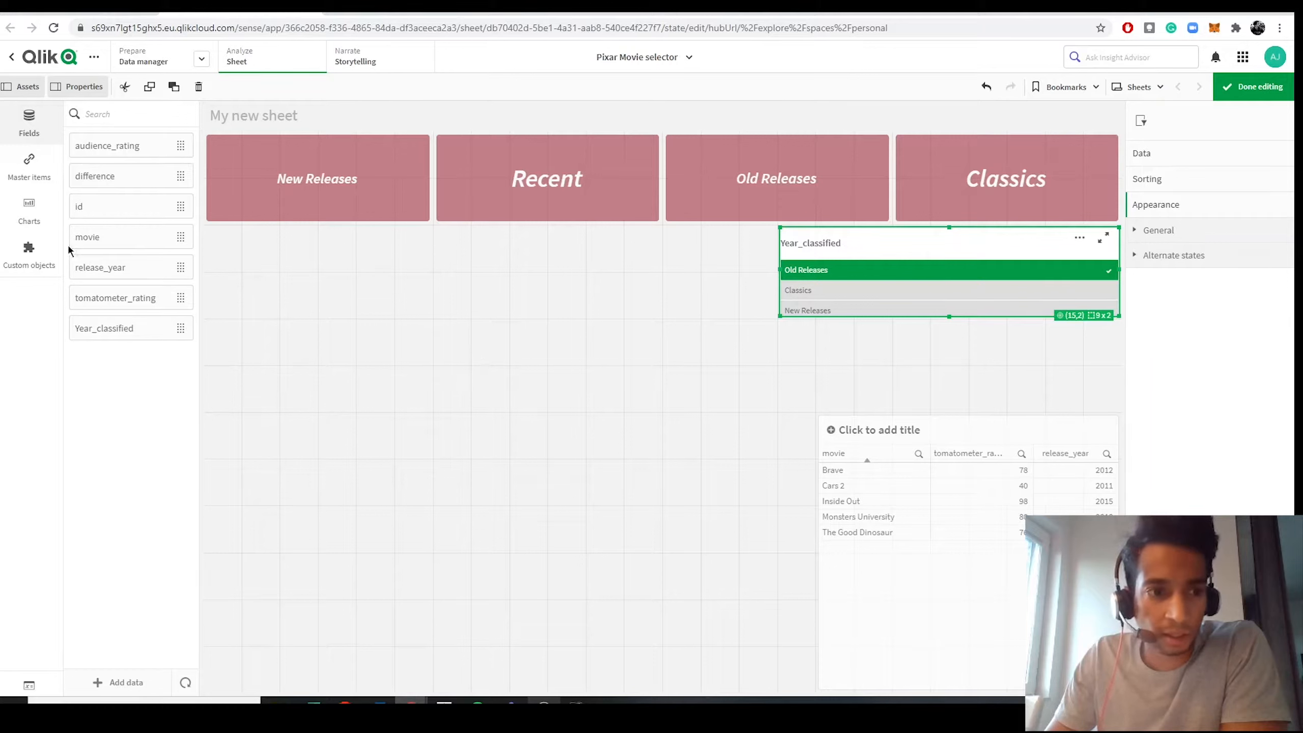
left_click(29, 210)
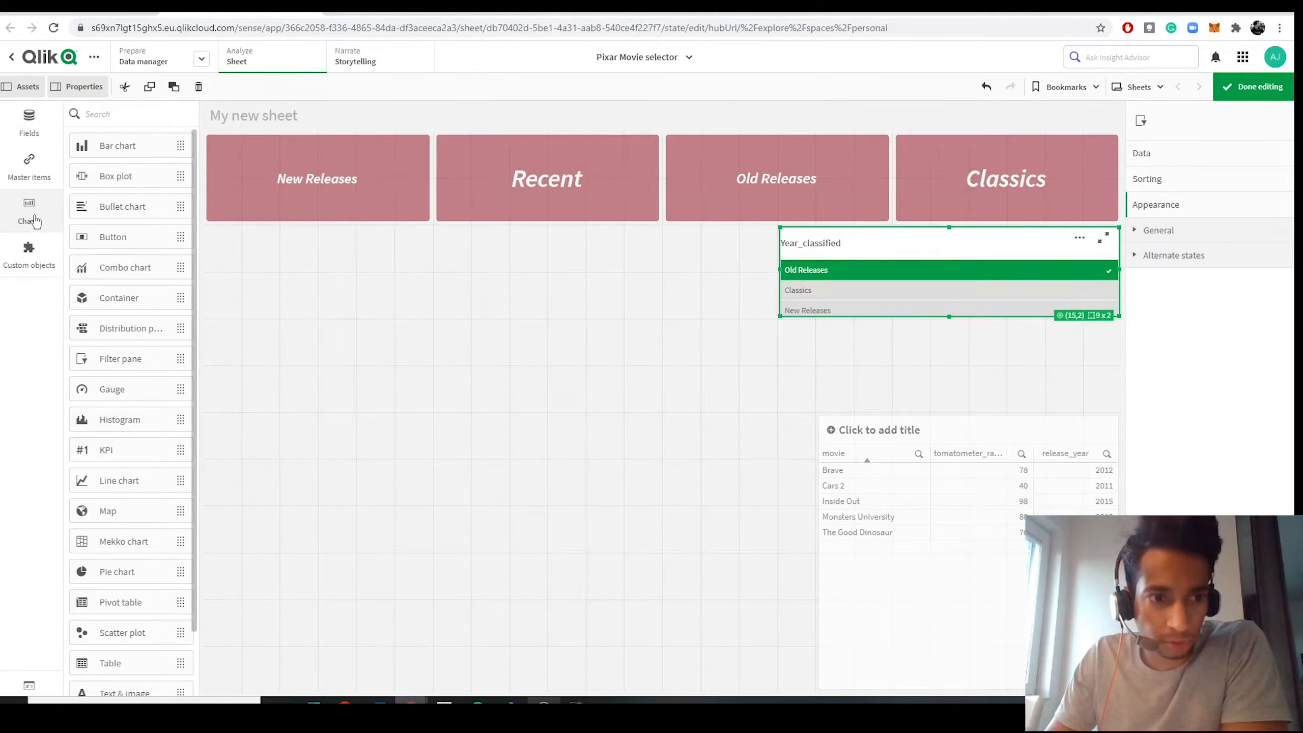
scroll(169, 370, "down", 3)
left_click_drag(99, 622, 498, 521)
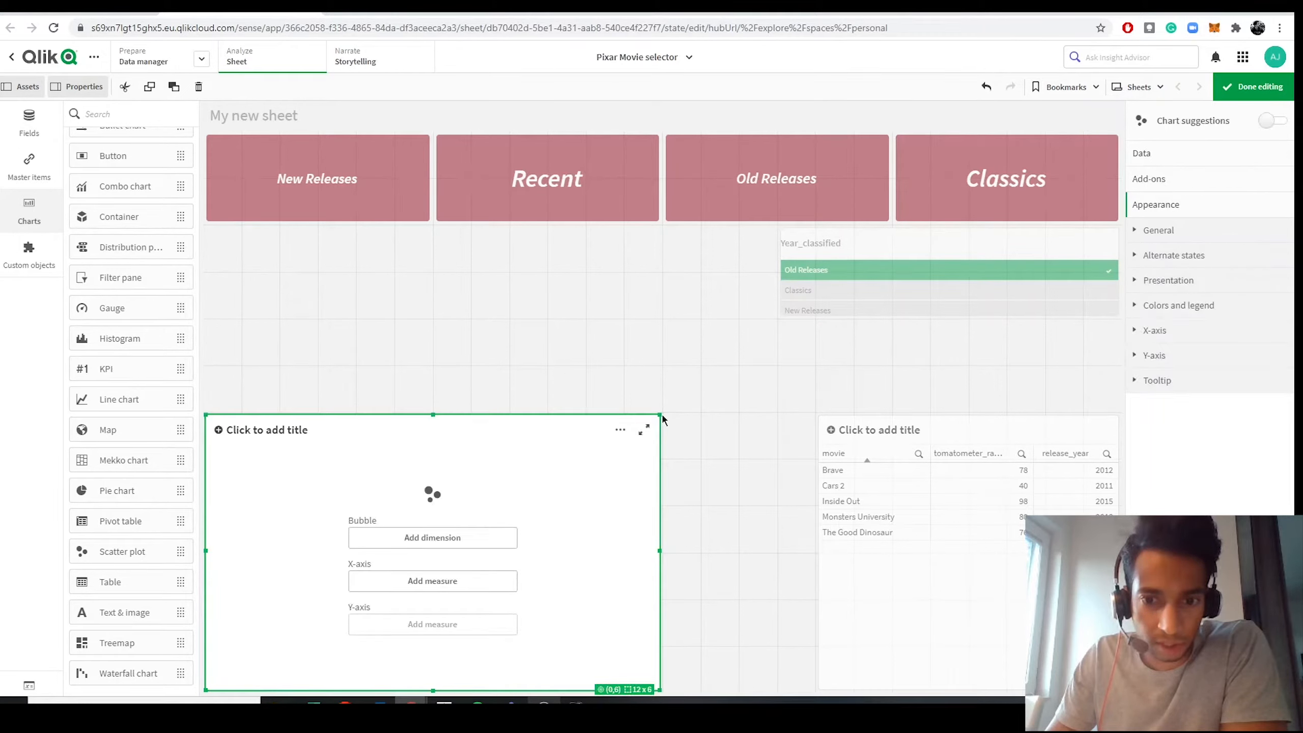
Enlarge the scatter plot upwards and towards the movie table to 15 x 8 grid cells.
left_click(662, 417)
left_click(643, 441)
left_click_drag(651, 420, 768, 320)
Add the movie field as the scatter plot's bubble dimension.
left_click(505, 490)
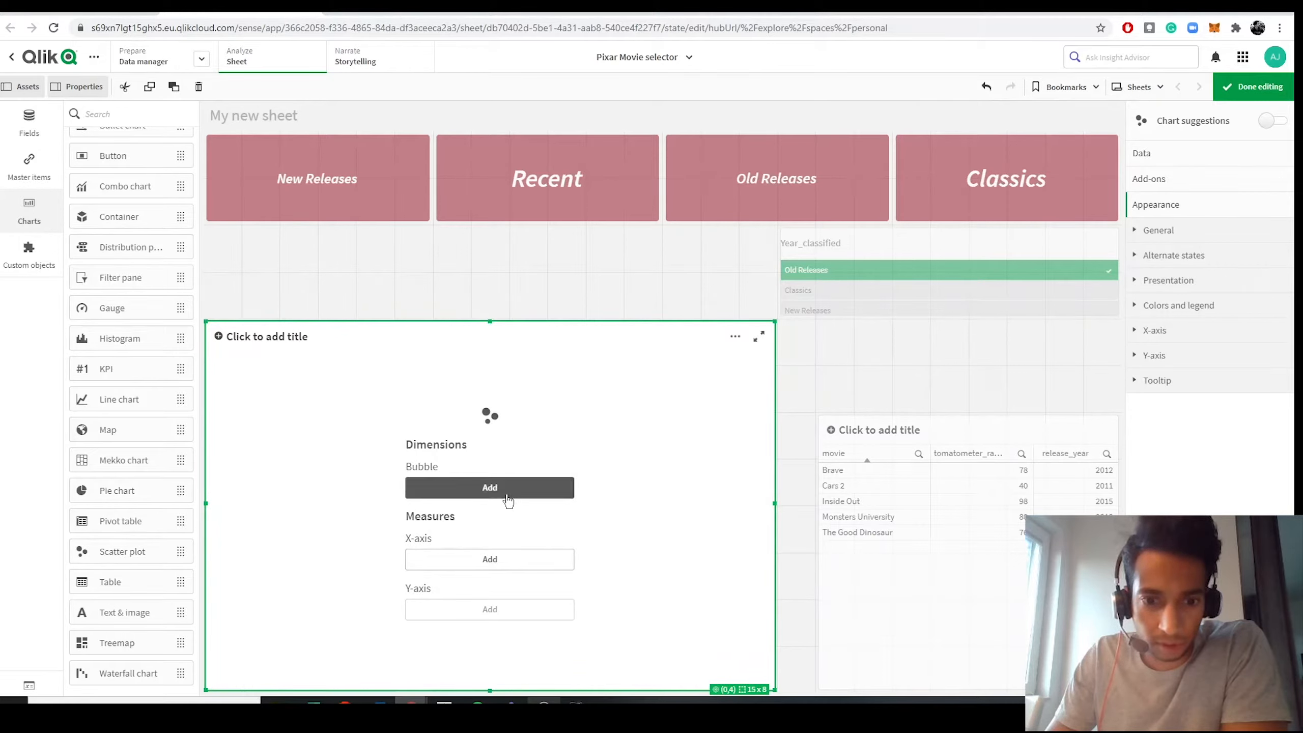
type("mo")
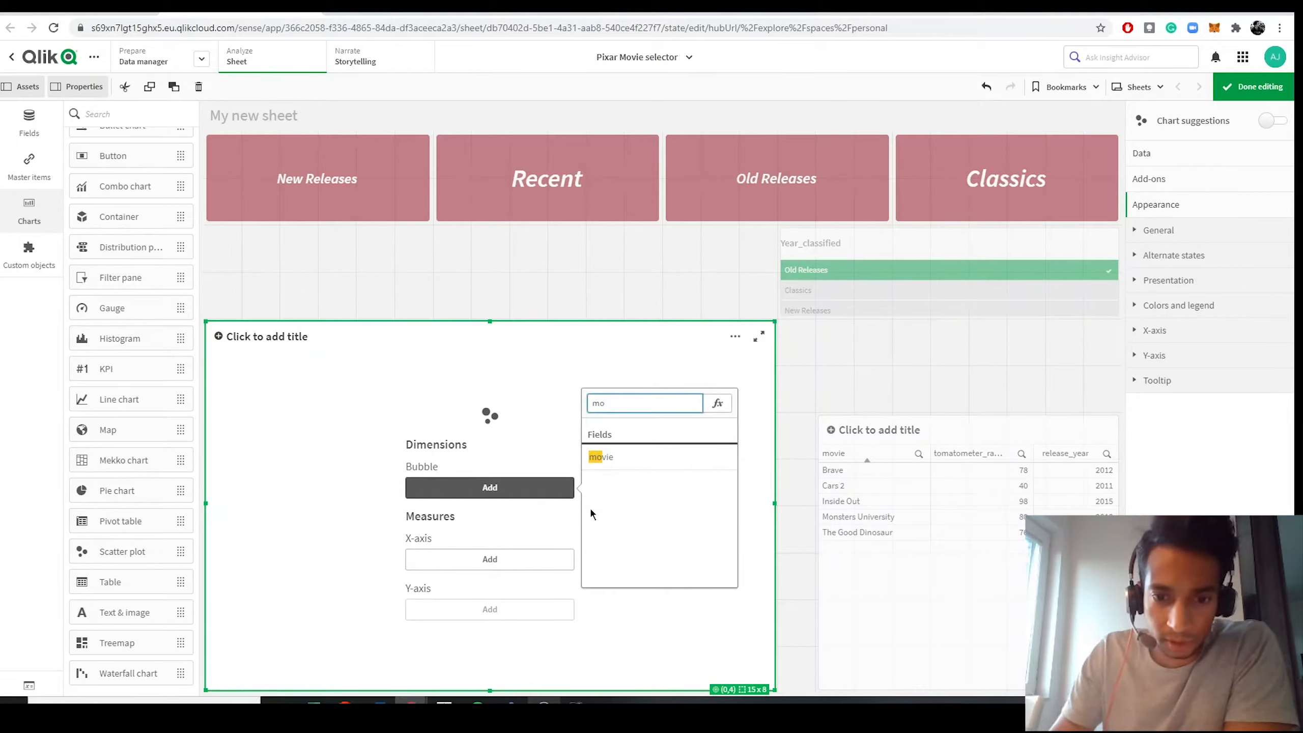
left_click(600, 456)
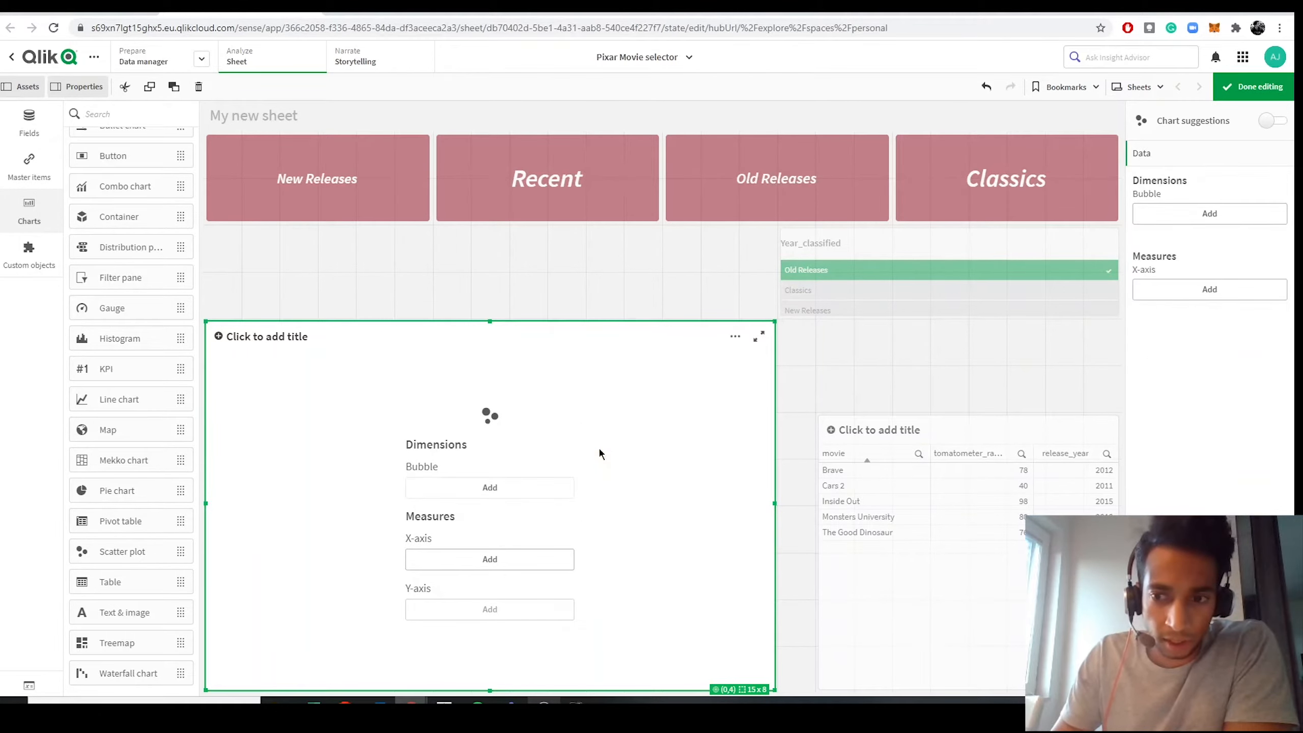
Add Max(tomatometer_rating) as the scatter plot's X-axis measure.
left_click(478, 562)
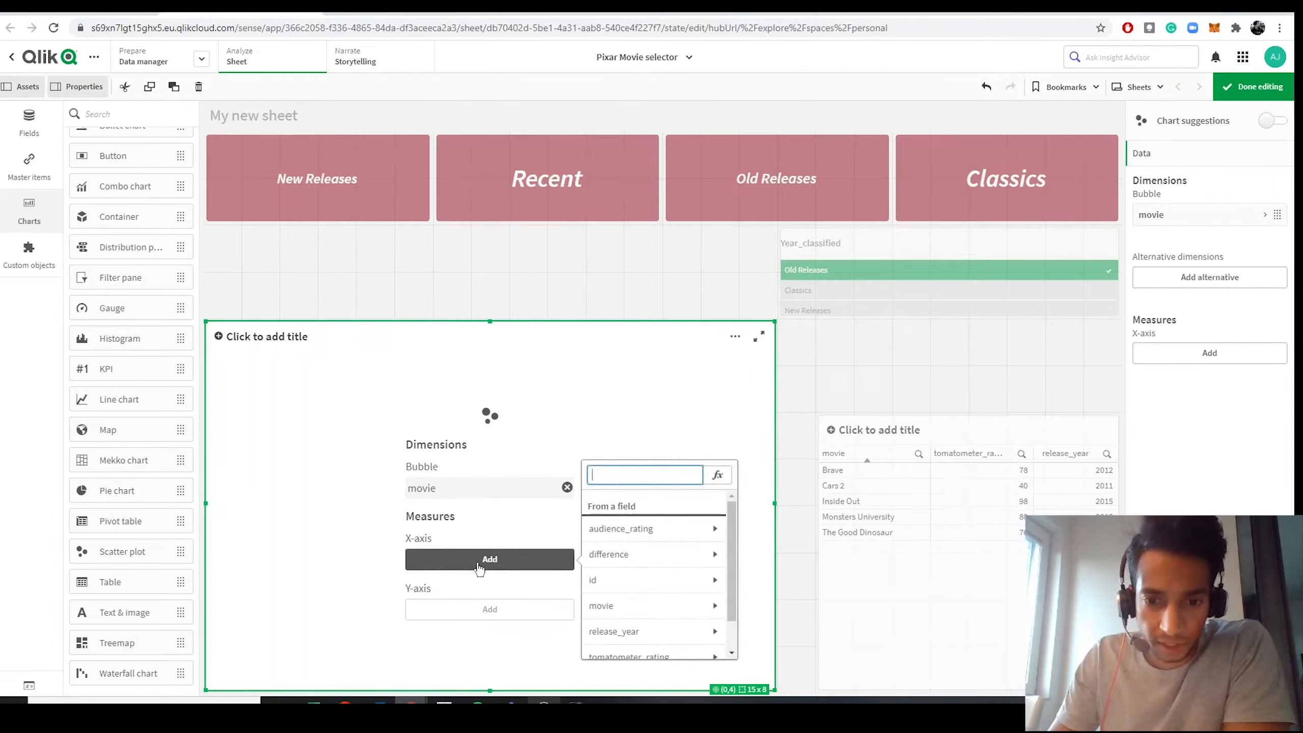
scroll(660, 611, "down", 2)
left_click(666, 621)
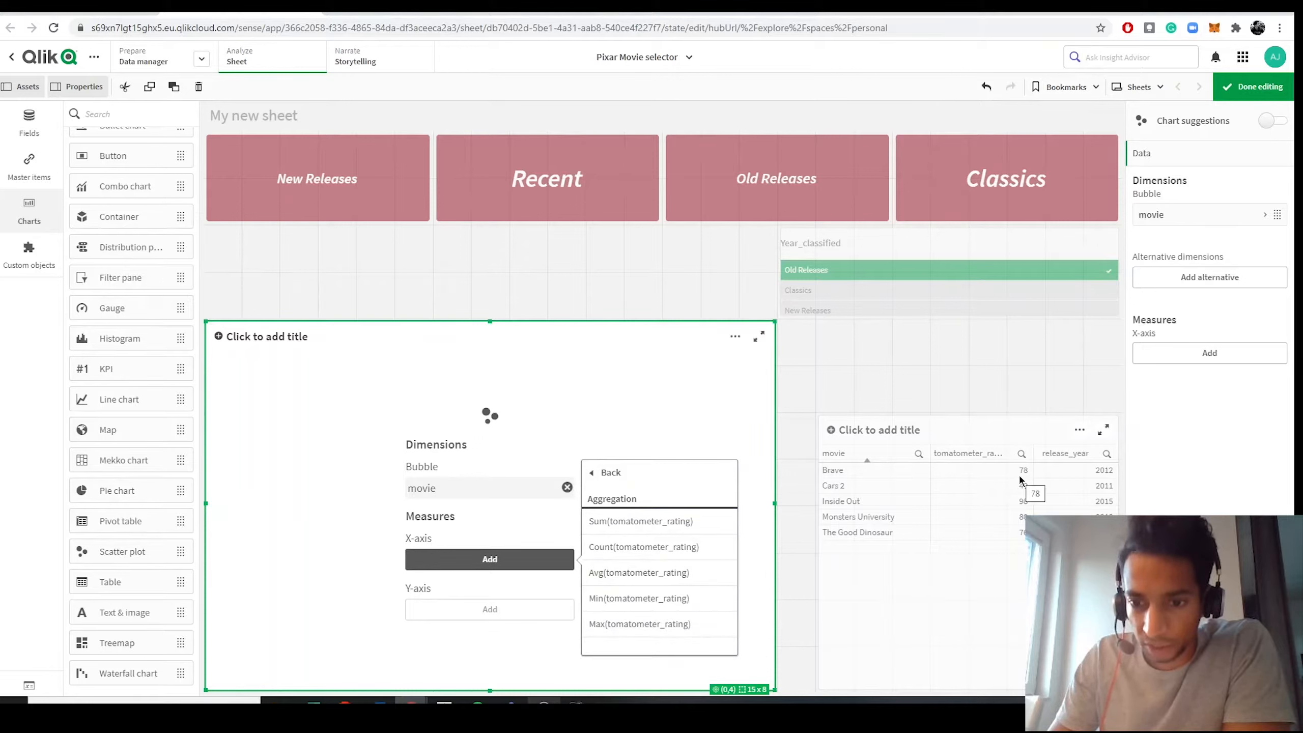
left_click(638, 624)
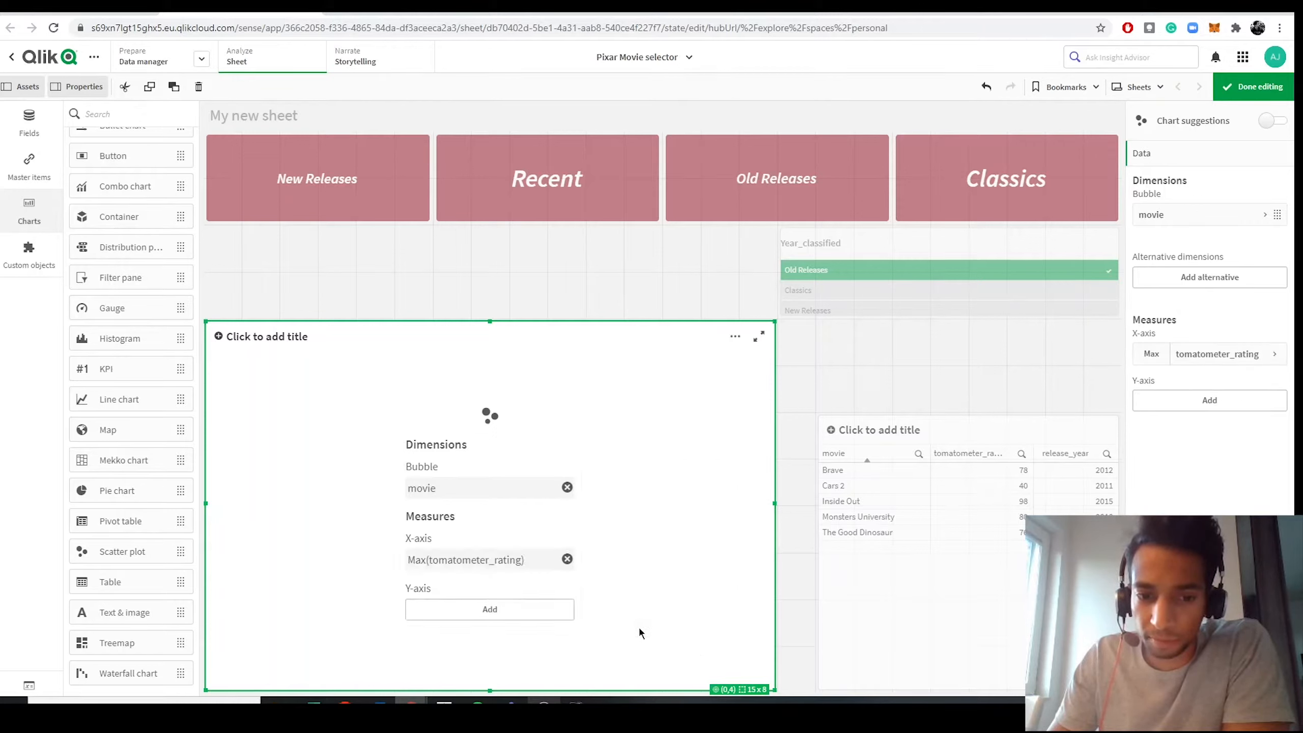
Change the X-axis measure's expression to only(tomatometer_rating).
left_click(1233, 358)
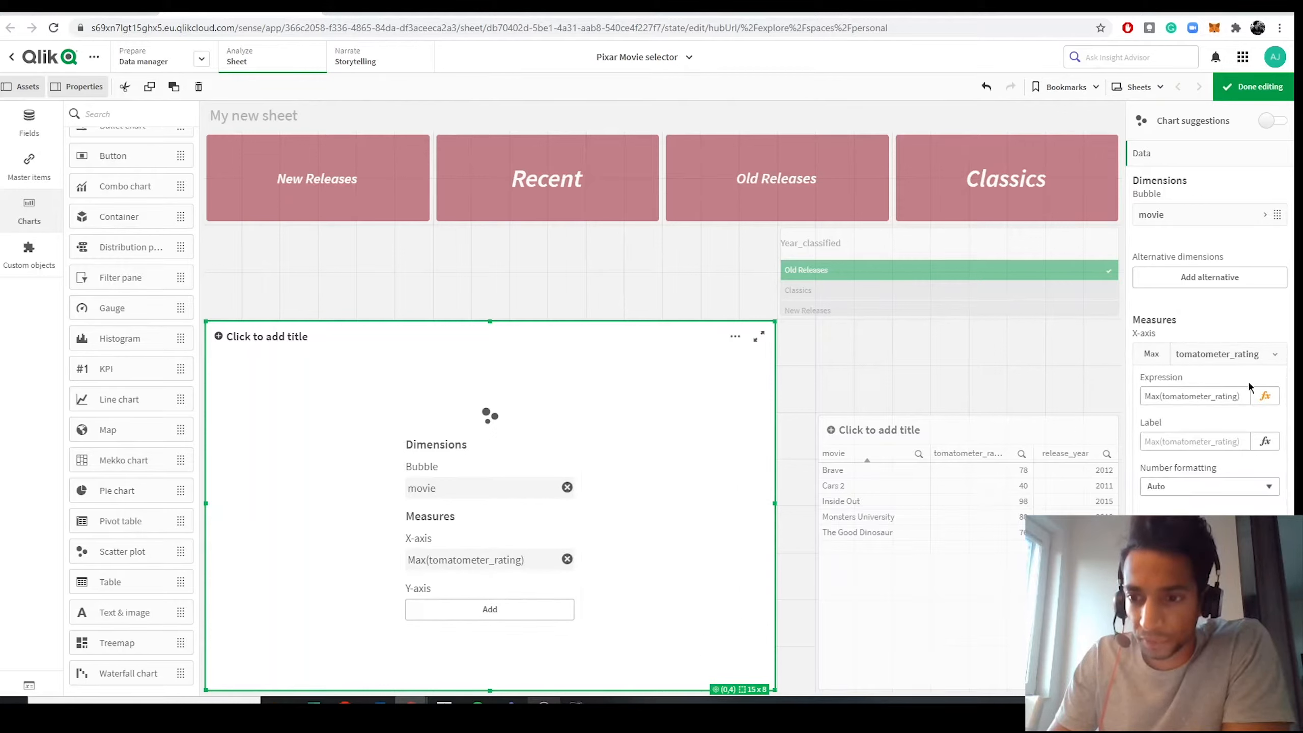
left_click(1263, 391)
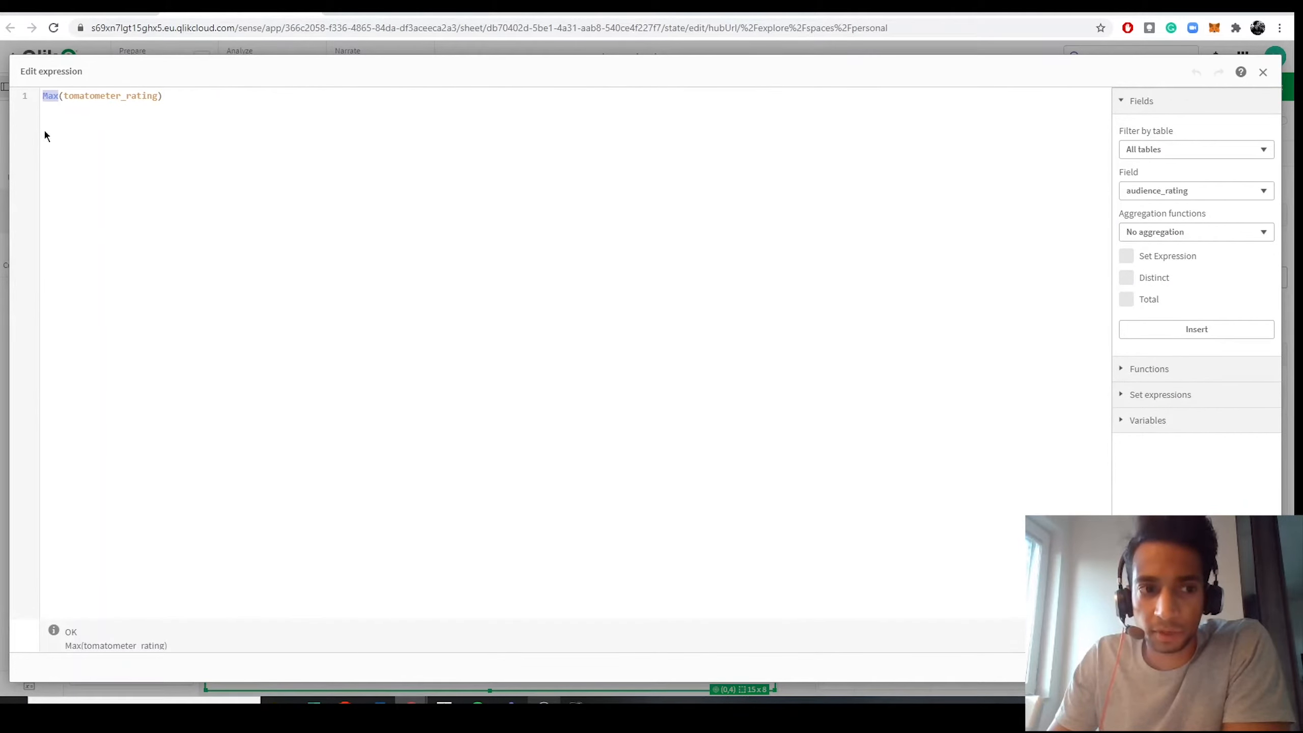
type("only")
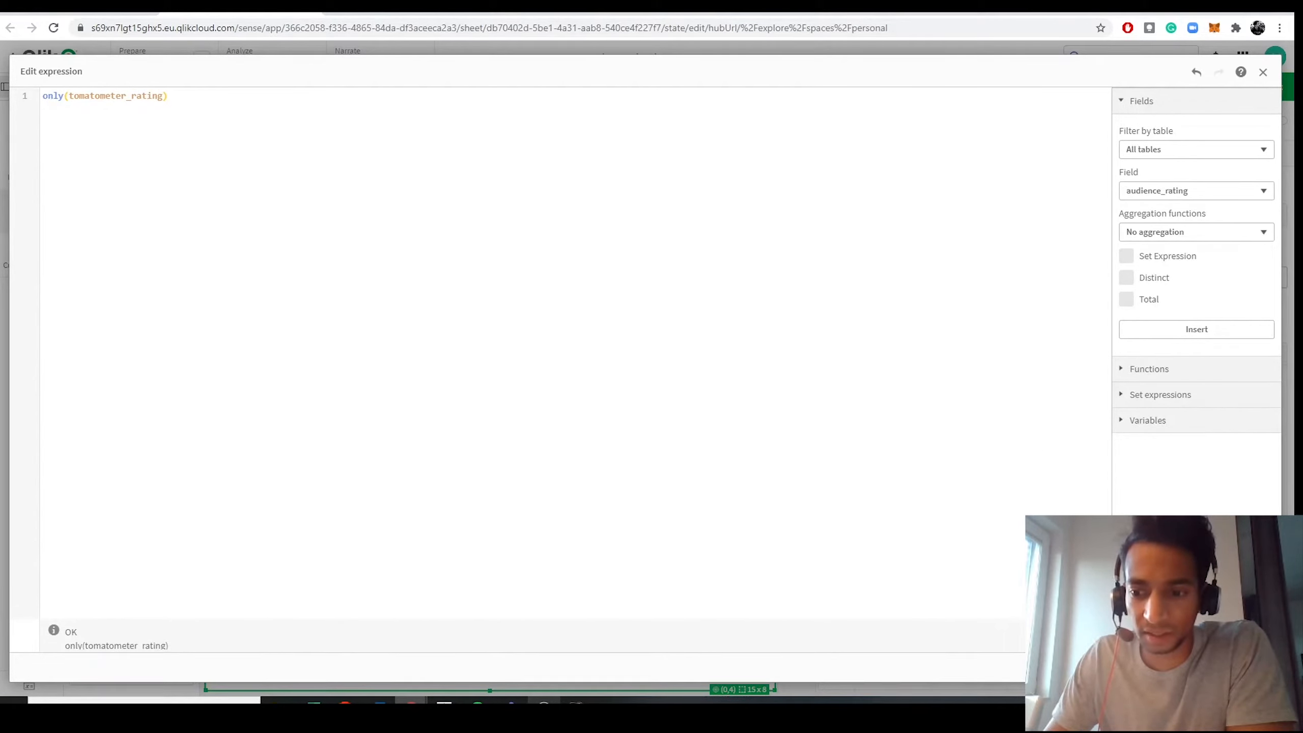
left_click(1254, 667)
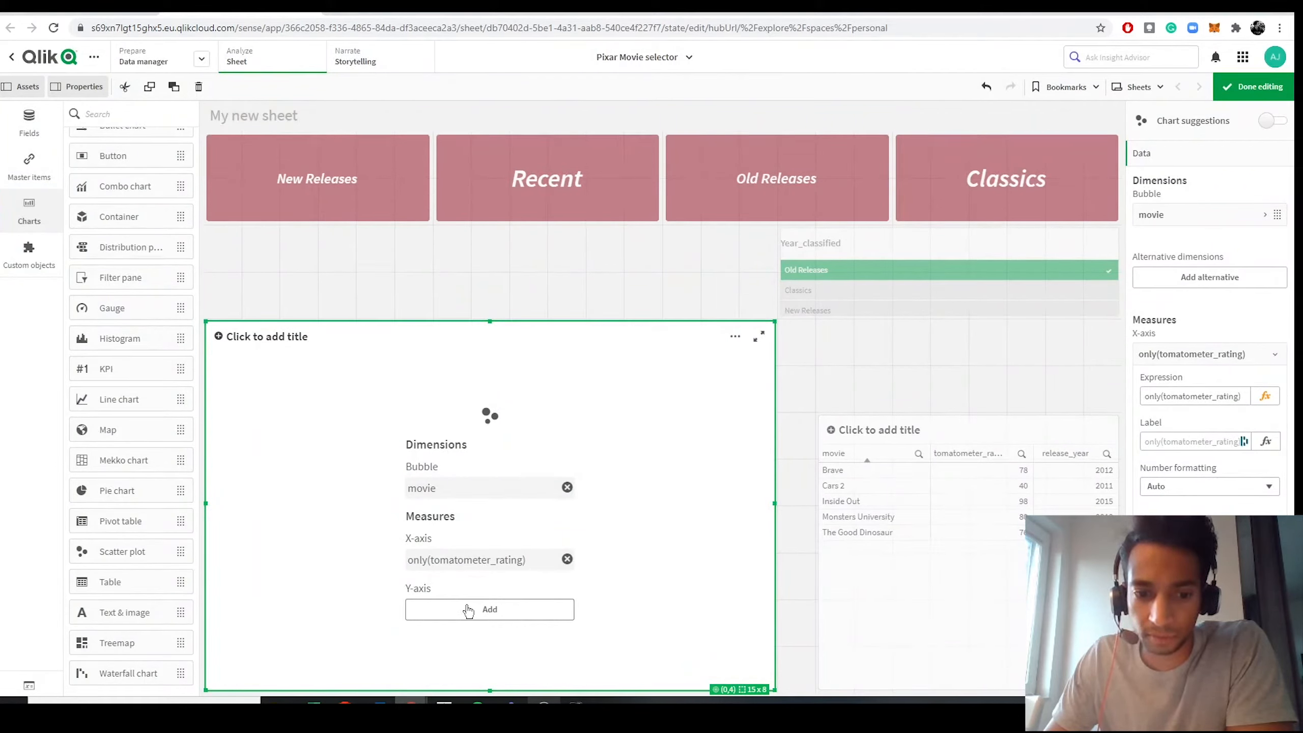
Add Max(audience_rating) as the scatter plot's Y-axis measure.
left_click(513, 610)
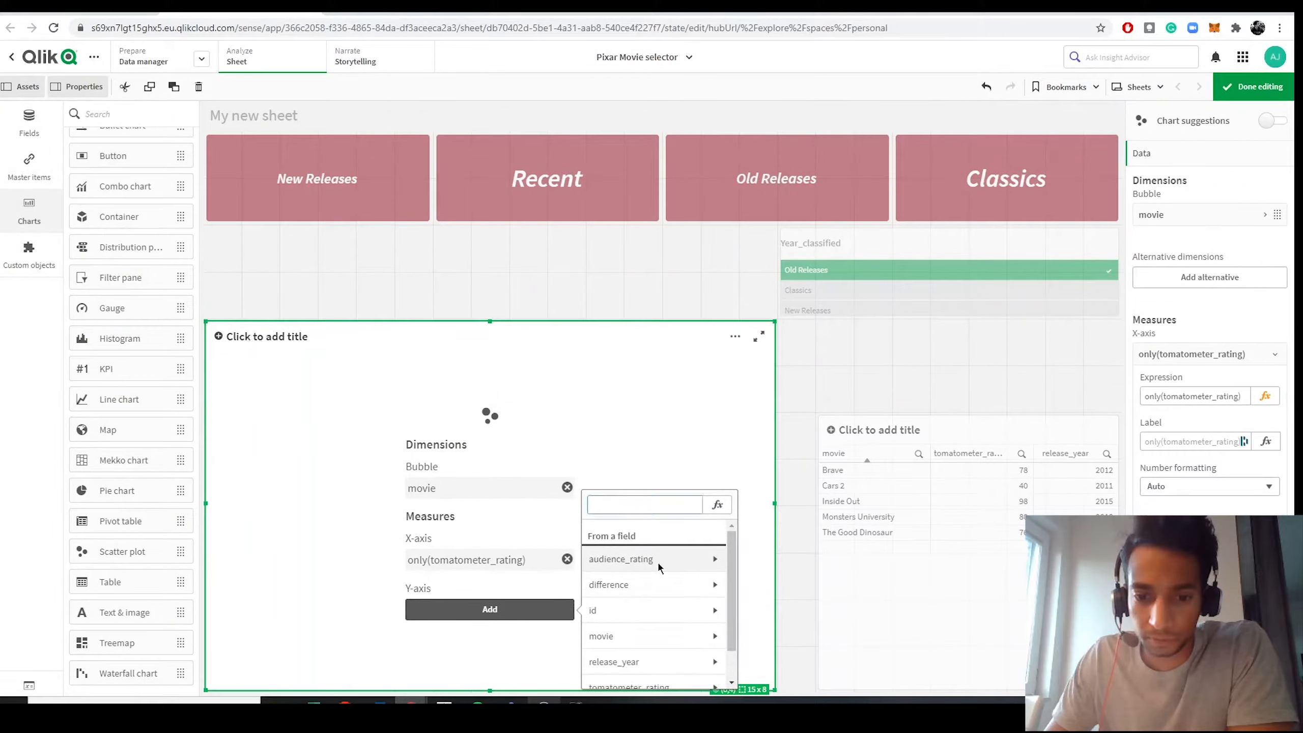
left_click(657, 560)
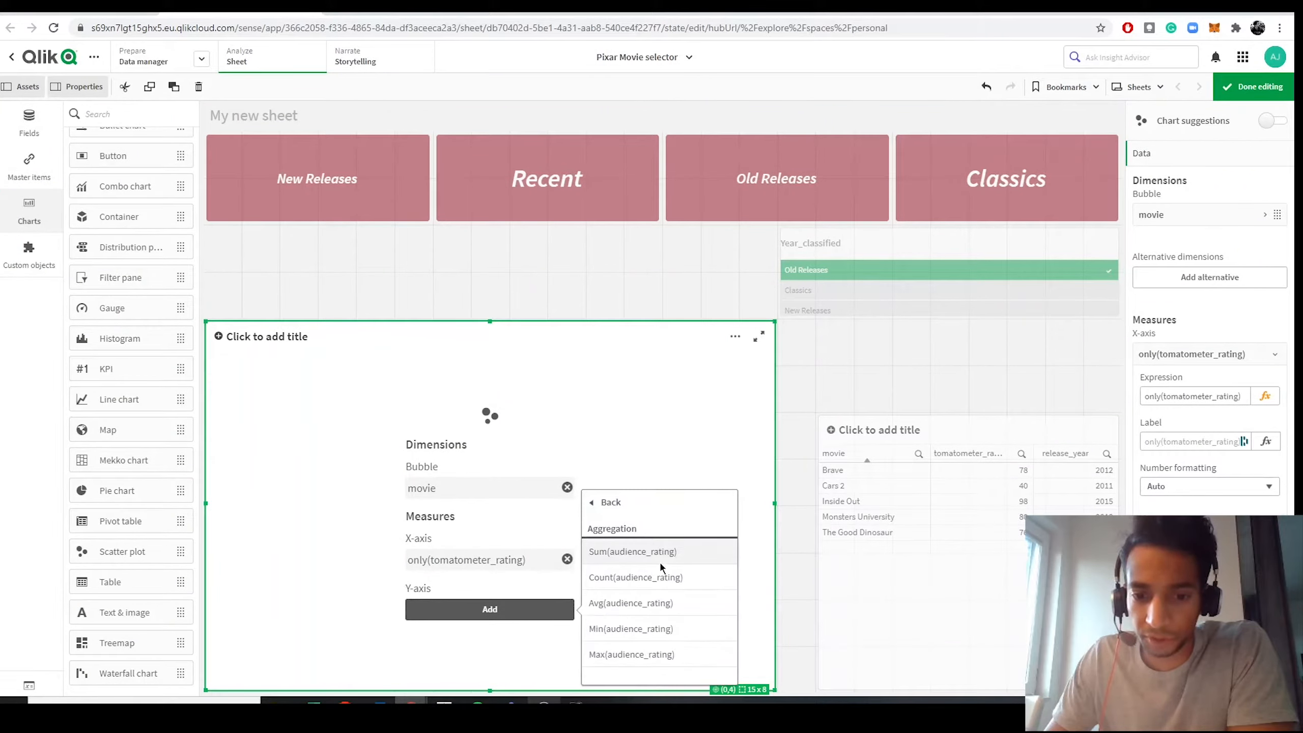
left_click(656, 656)
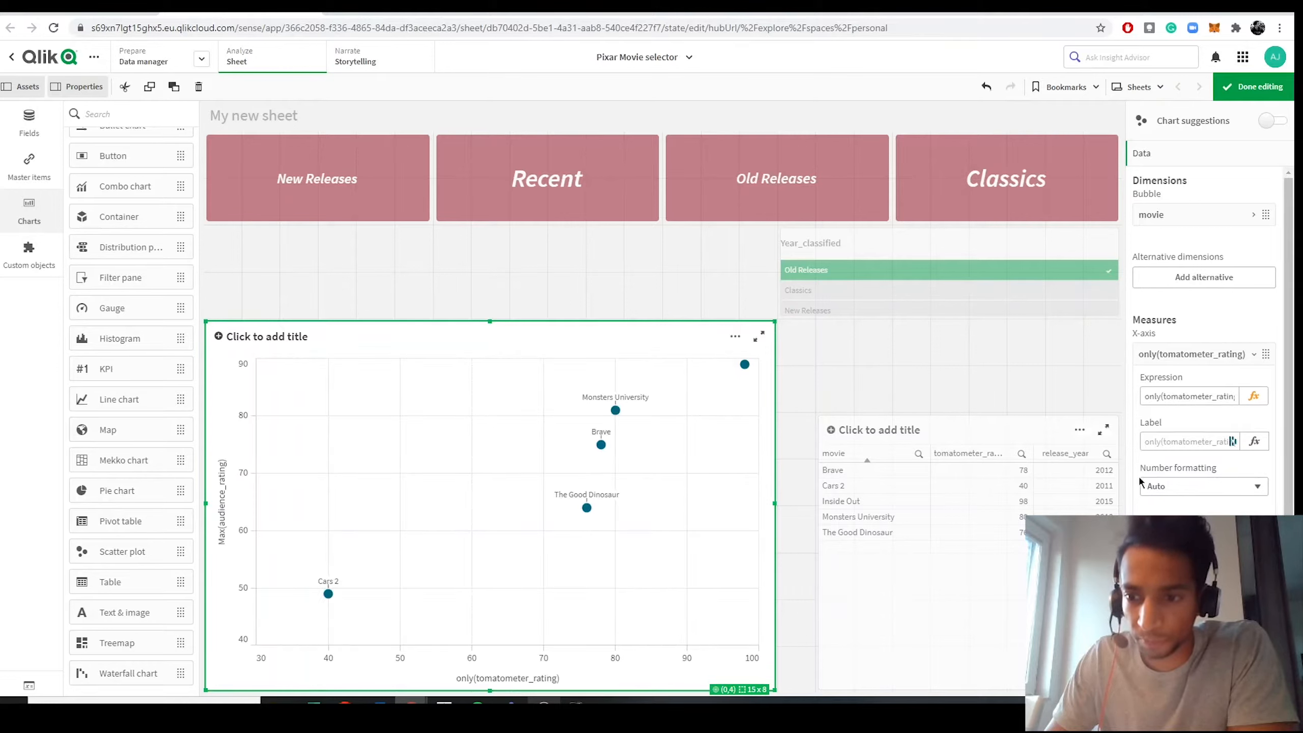
Change the scatter plot's Y-axis measure expression to Only(audience_rating).
left_click(1244, 344)
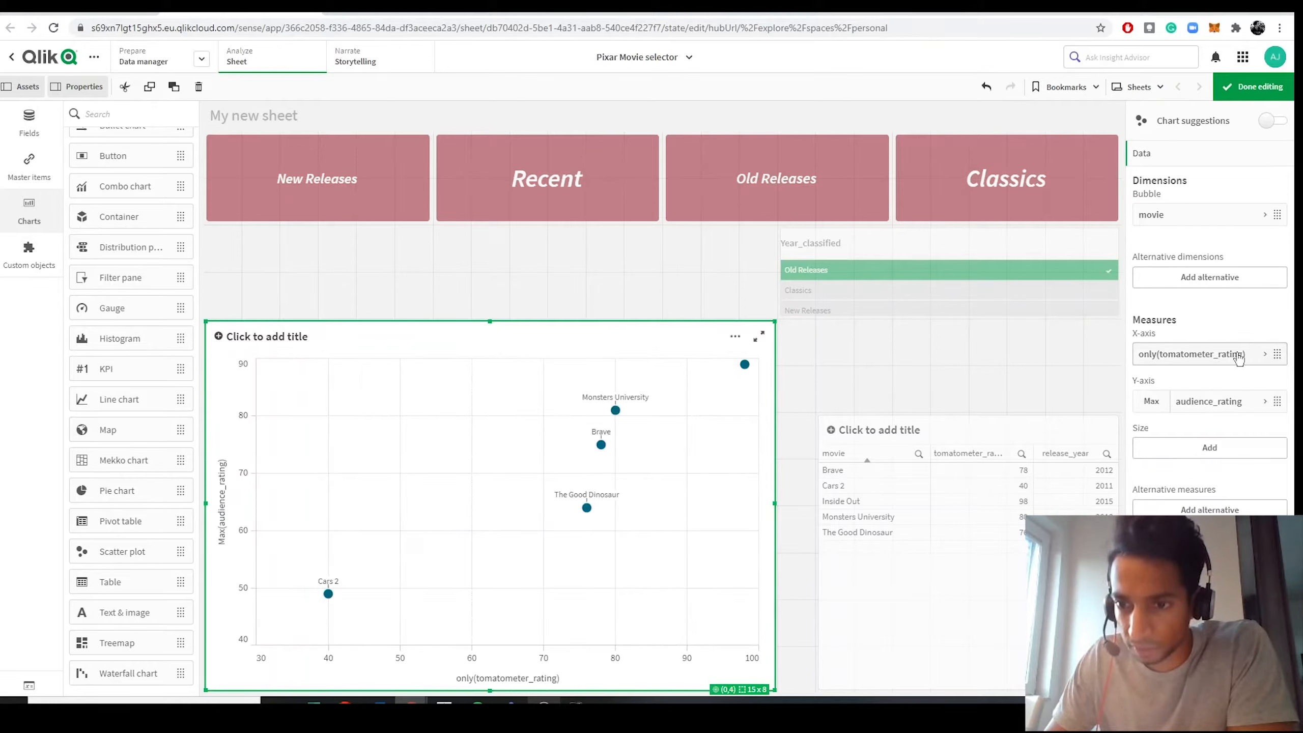
left_click(1238, 400)
left_click(1253, 444)
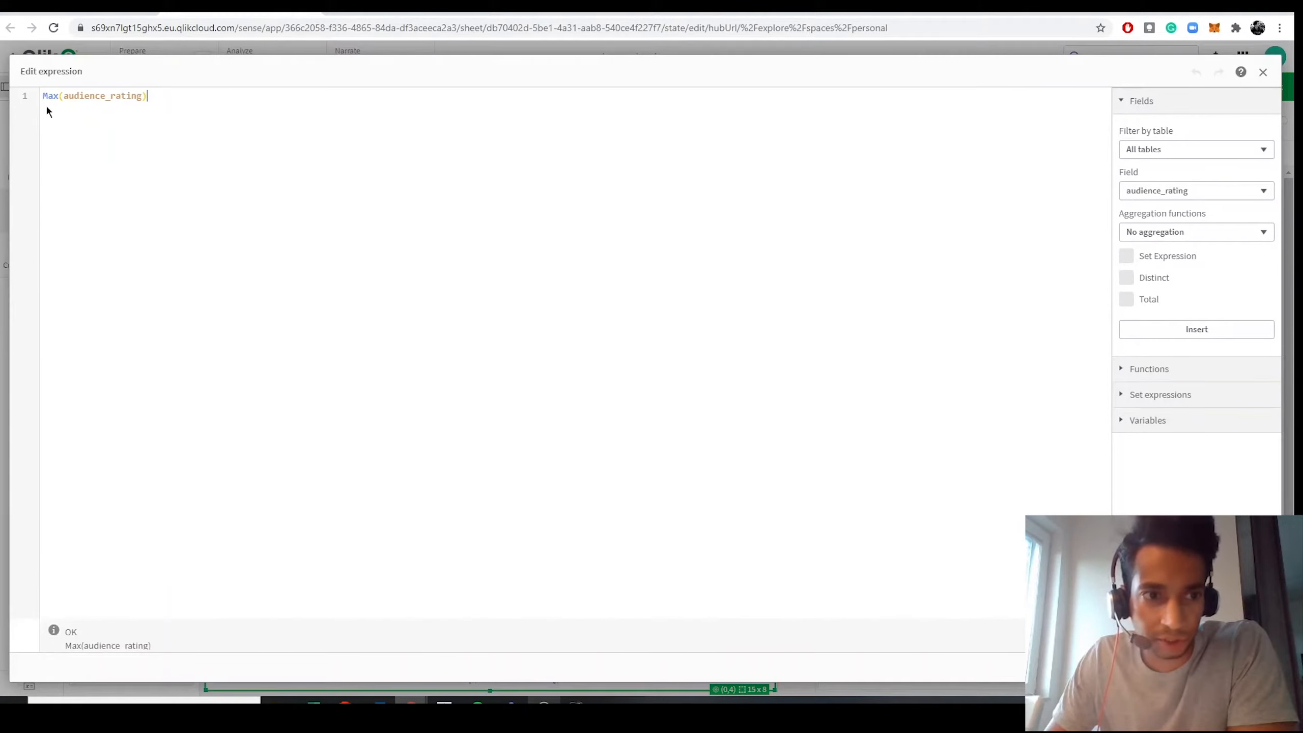
key("ctrl+a")
key("Right")
key("Left")
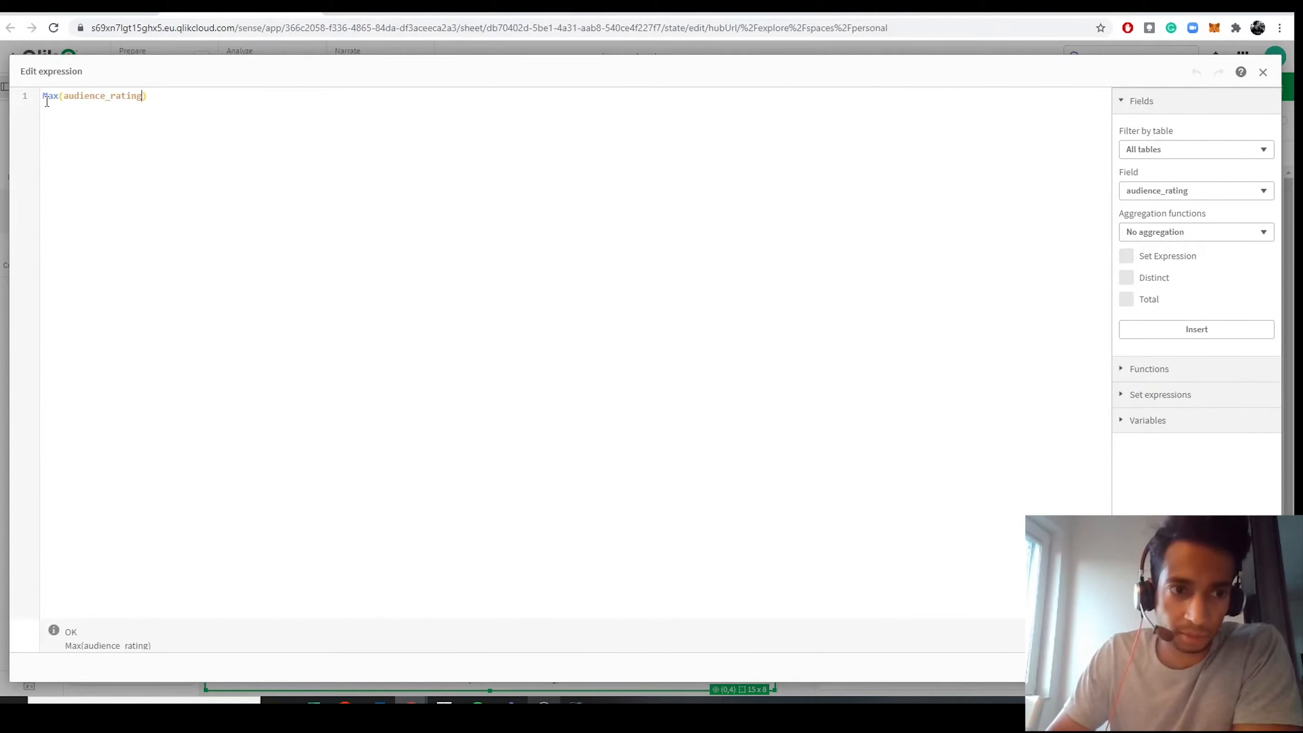
key("Left")
key("Left")
key("Left")
key("Left")
key("Left")
key("Left")
key("Left")
key("Left")
key("Left")
key("Left")
key("Left")
key("Left")
key("Left")
key("Left")
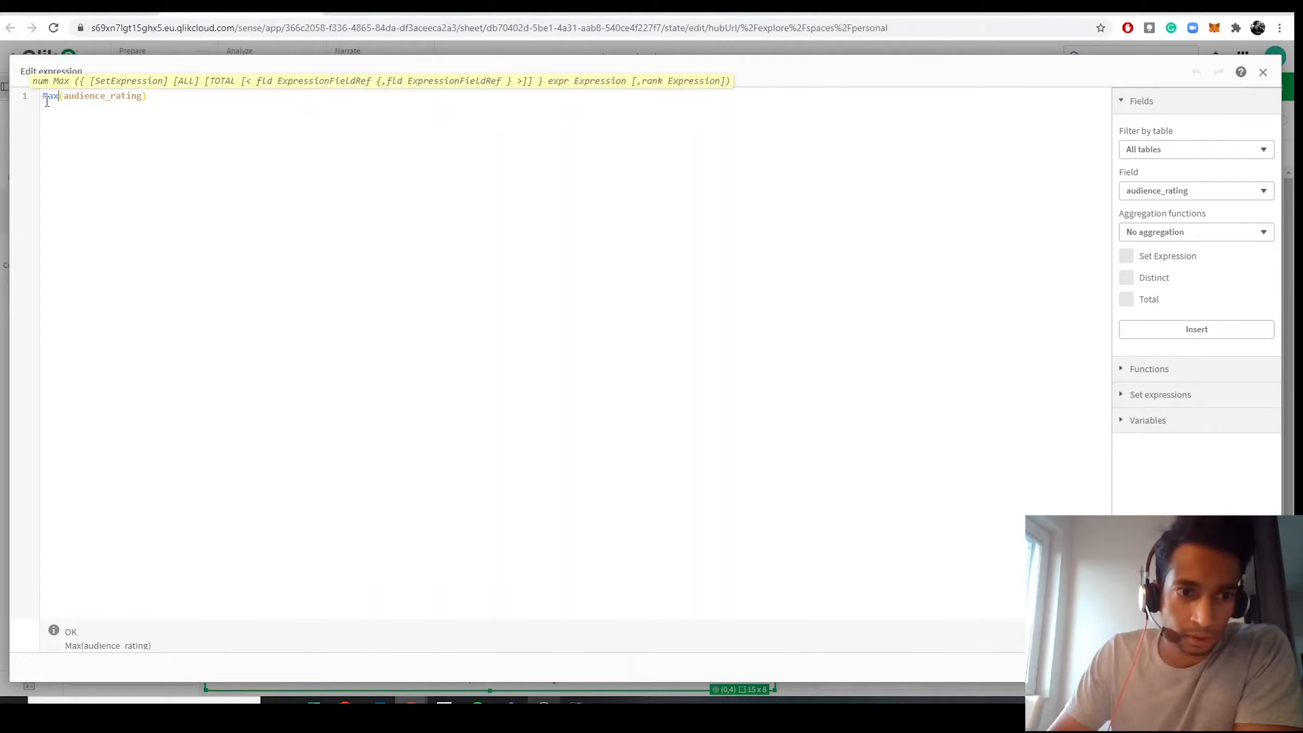
key("BackSpace")
key("BackSpace")
key("BackSpace")
type("only")
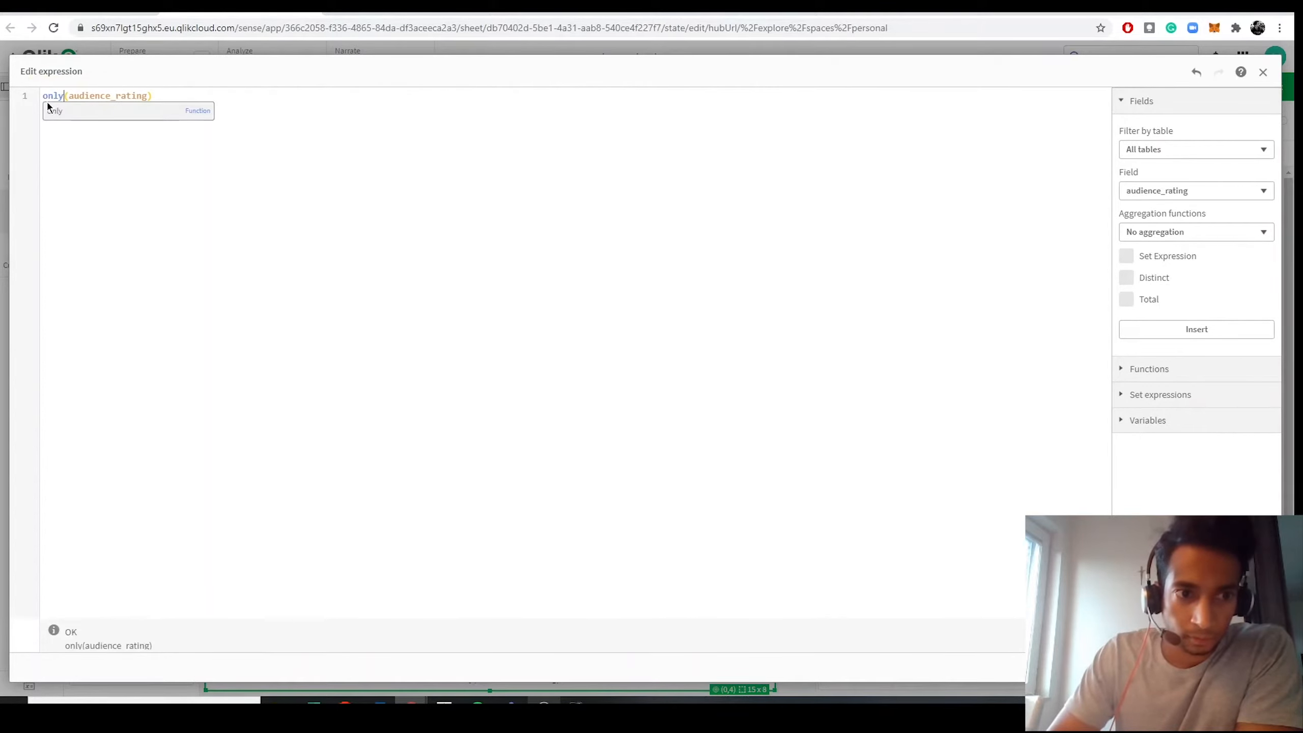
key("Return")
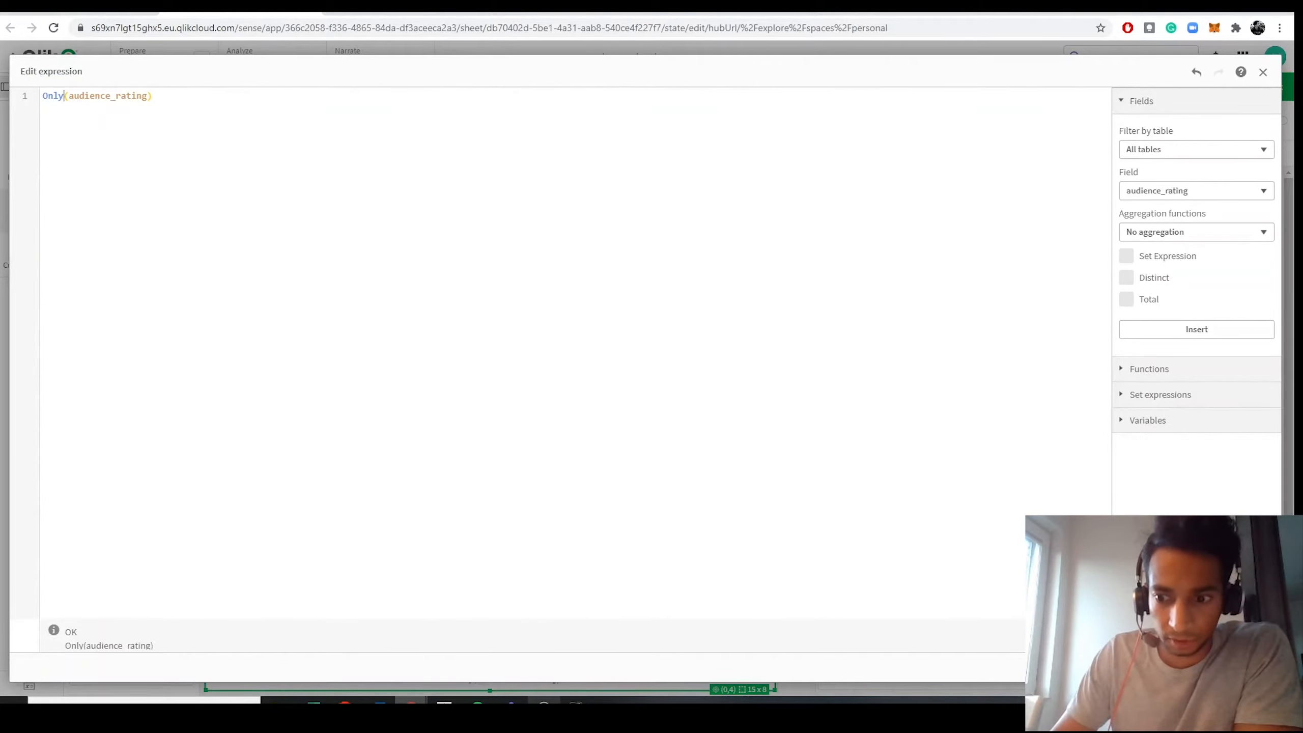
left_click(1252, 667)
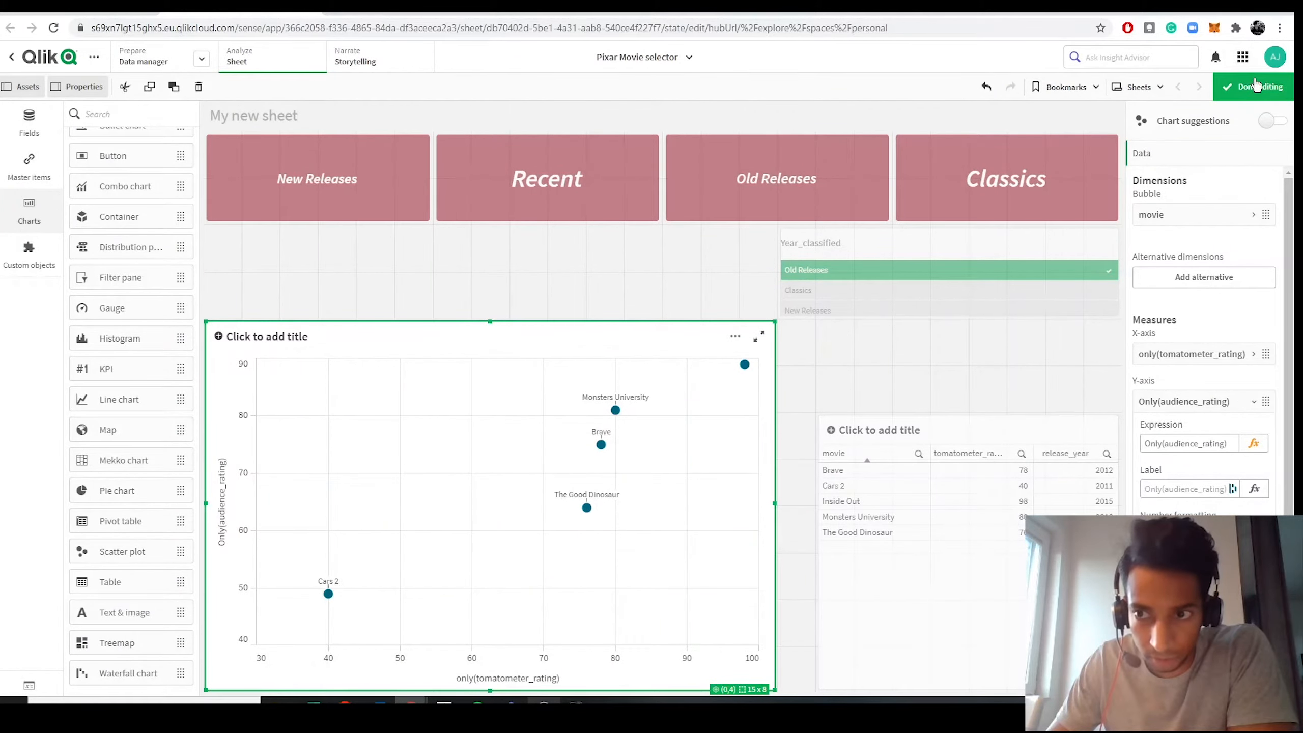
Finish editing the sheet, clear the Year_classified selection, and examine the scatter plot across all movies.
left_click(1254, 86)
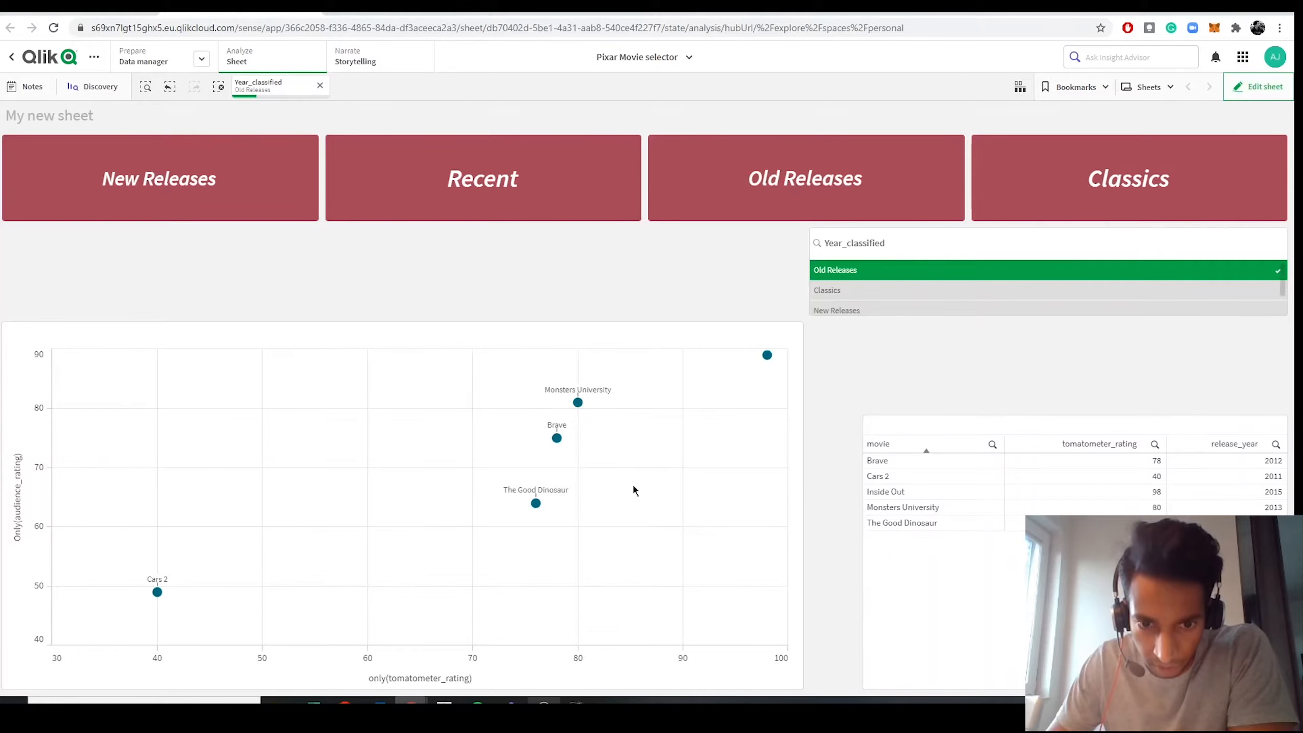
left_click_drag(632, 483, 615, 529)
scroll(635, 530, "down", 6)
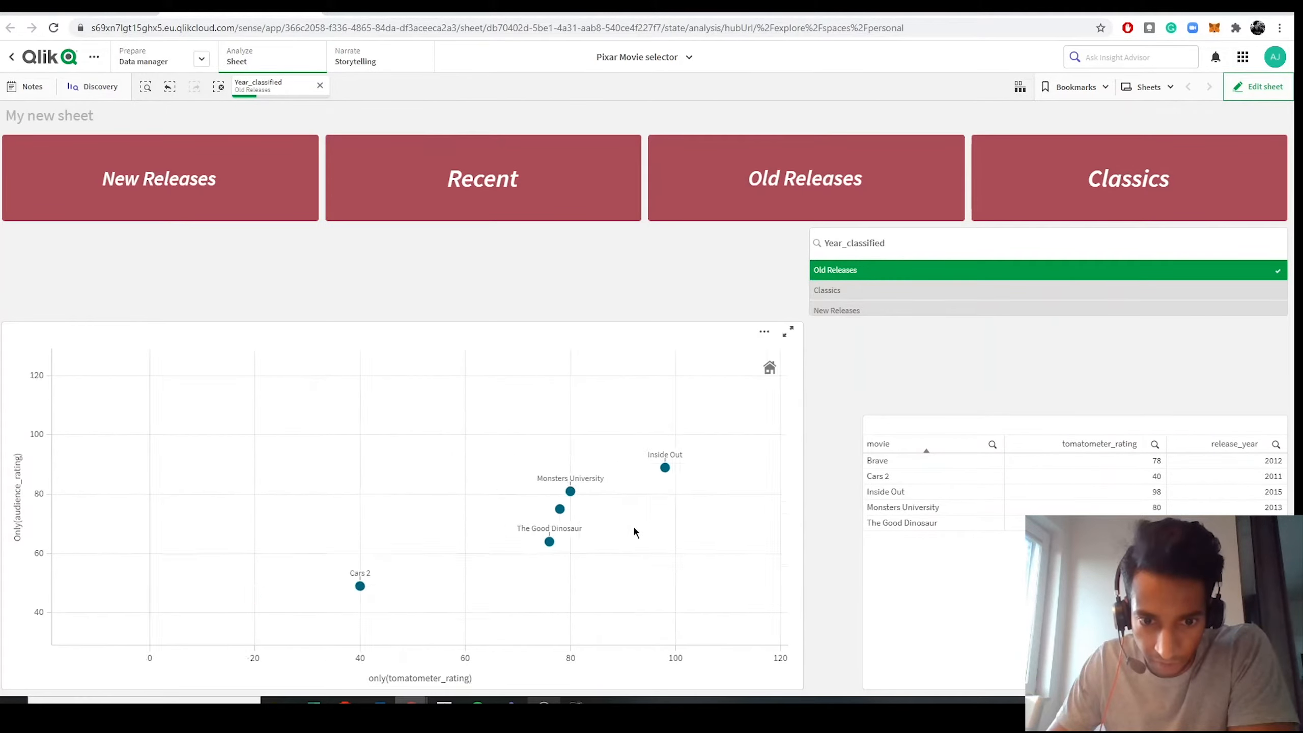
left_click(317, 93)
left_click(319, 87)
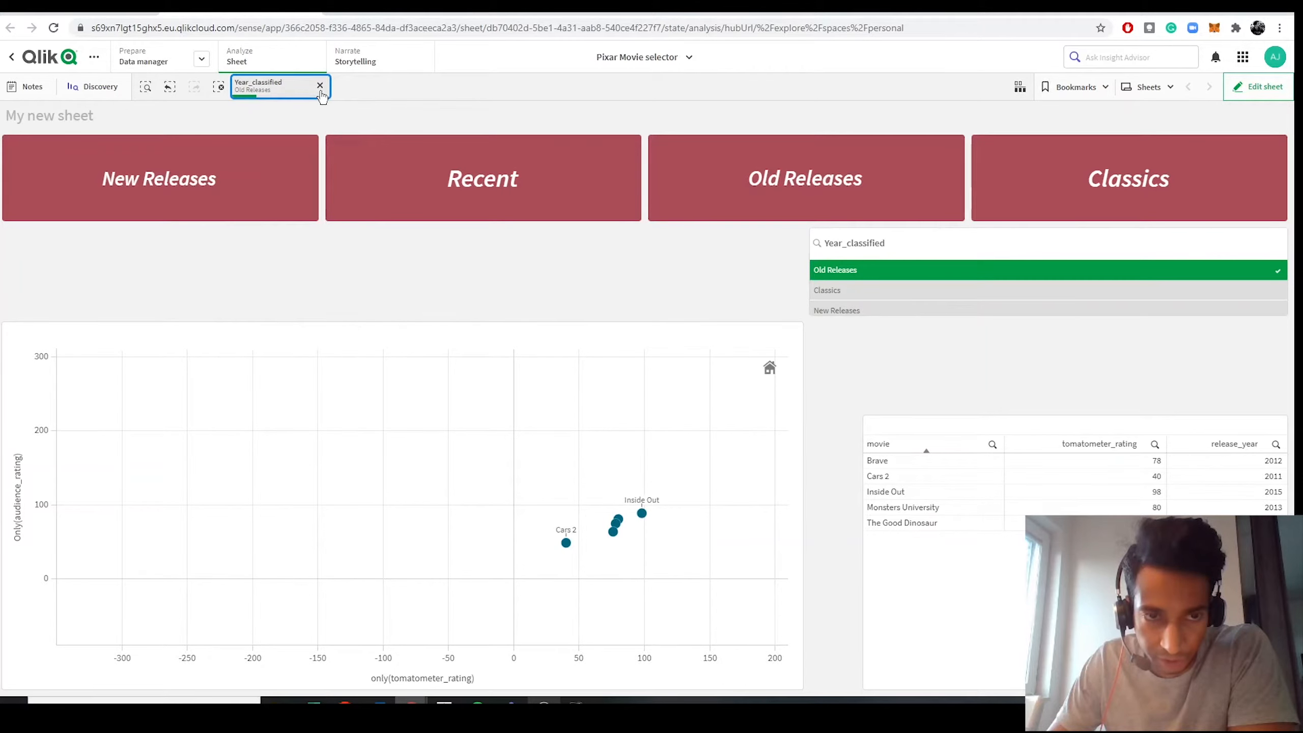
left_click(320, 87)
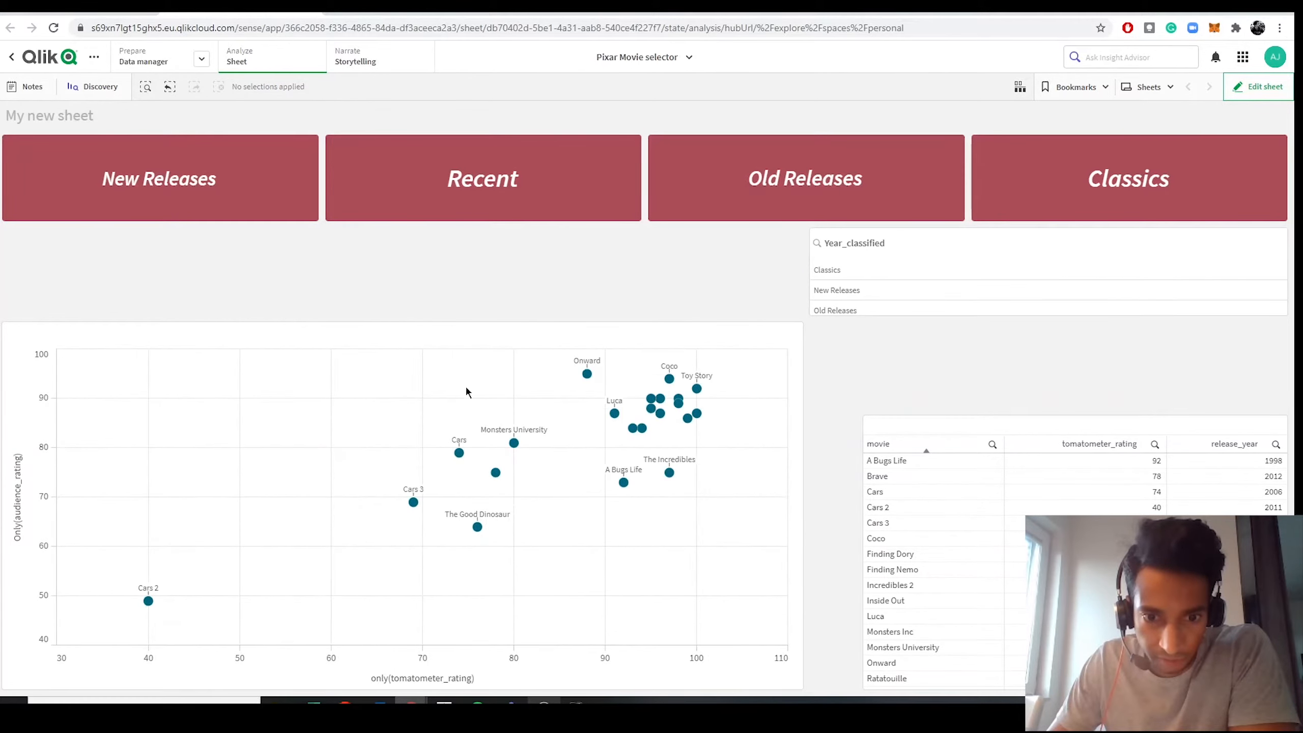
scroll(478, 469, "down", 3)
scroll(487, 465, "up", 2)
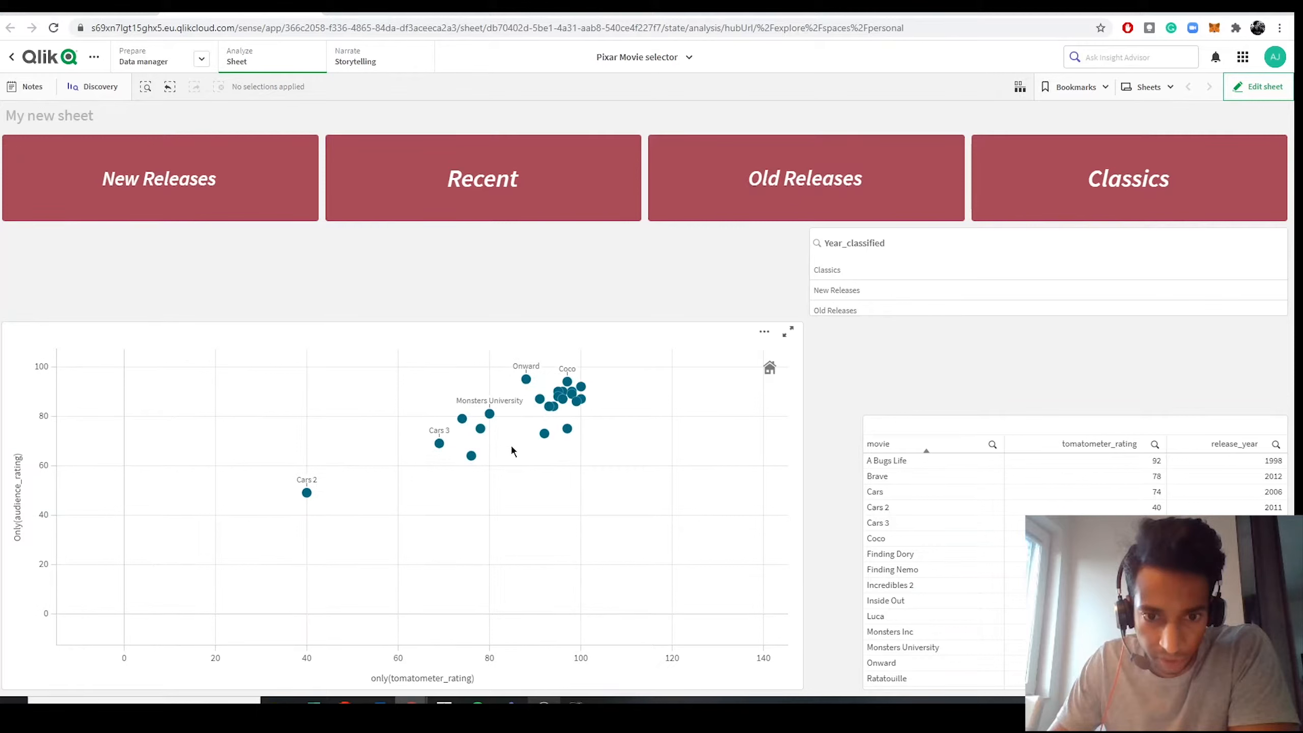
left_click_drag(515, 448, 512, 530)
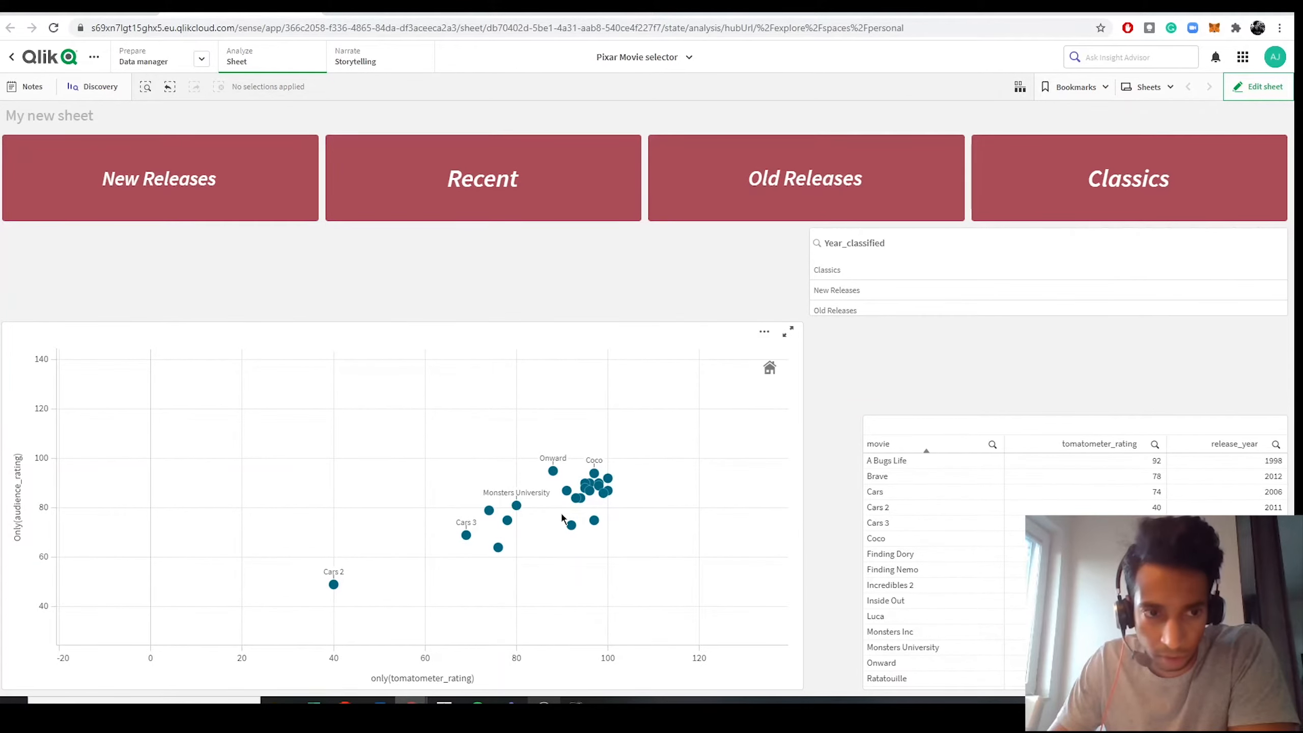
Filter the sheet to Old Releases and inspect the positions of those movies in the scatter plot.
left_click(836, 216)
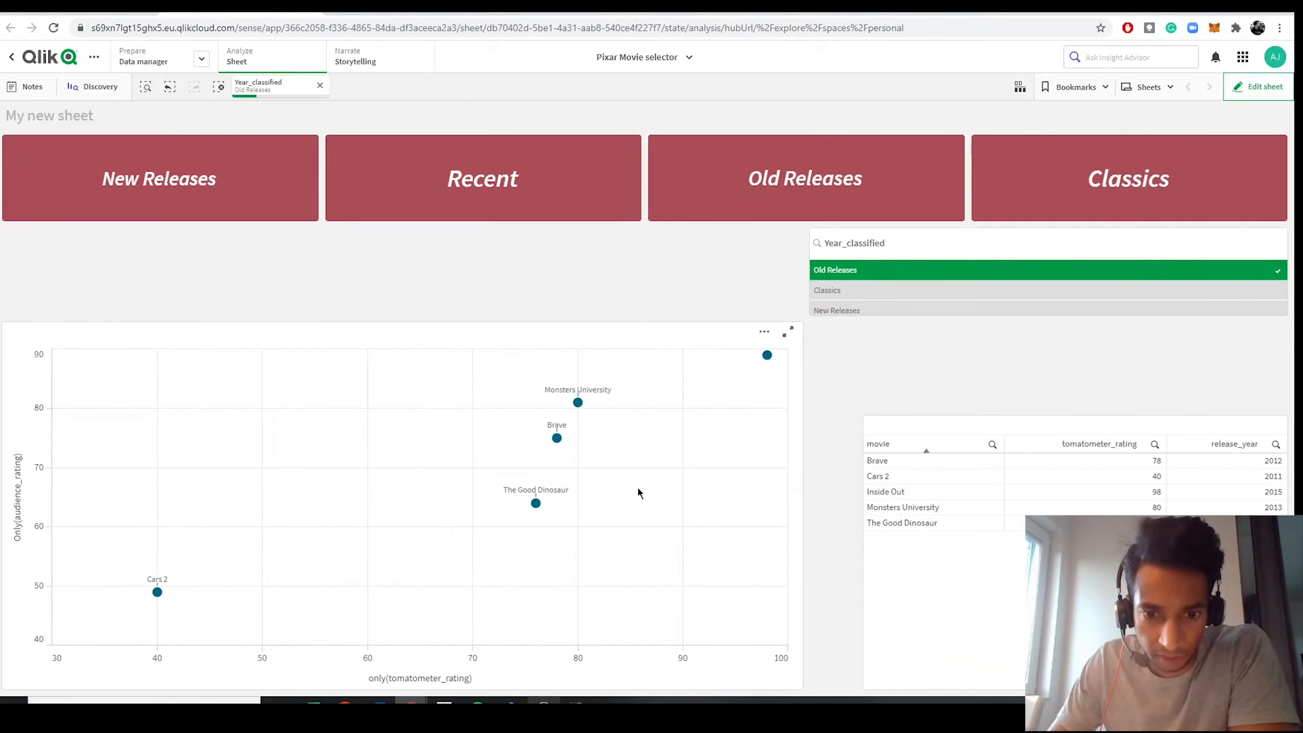
scroll(635, 487, "down", 3)
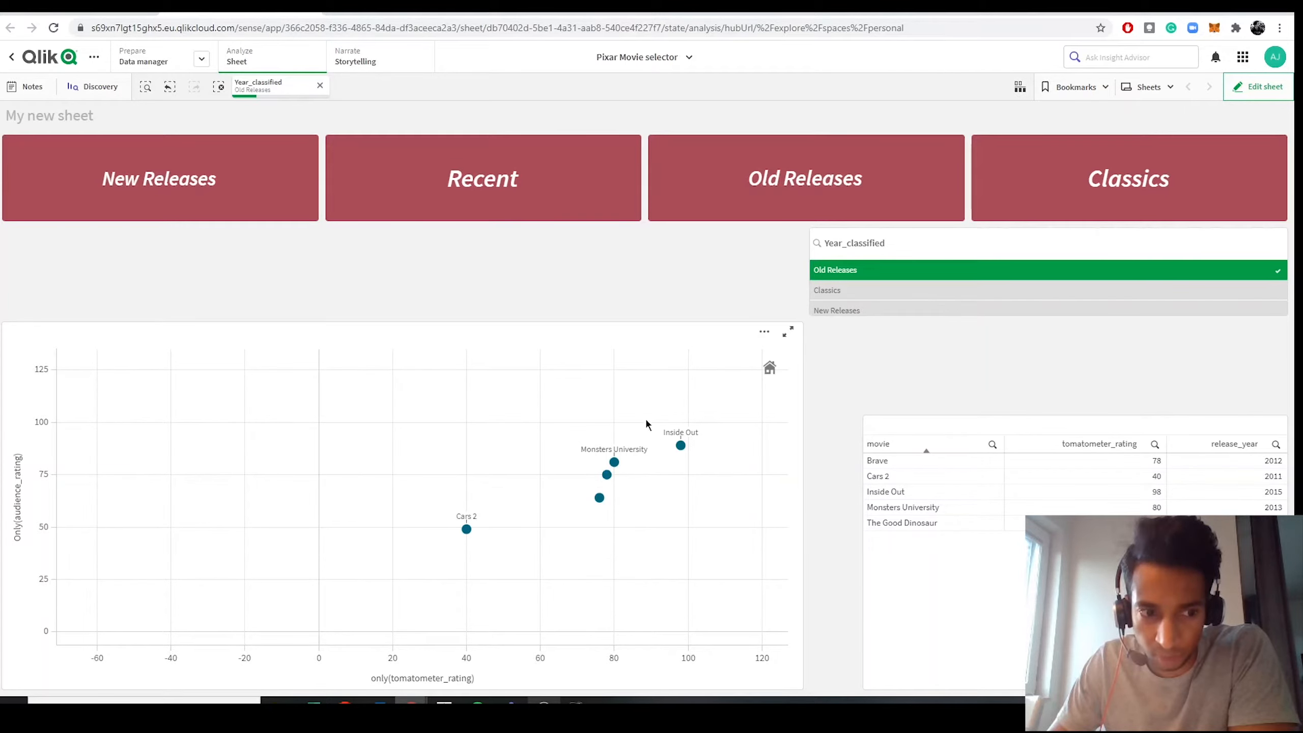
scroll(693, 436, "up", 3)
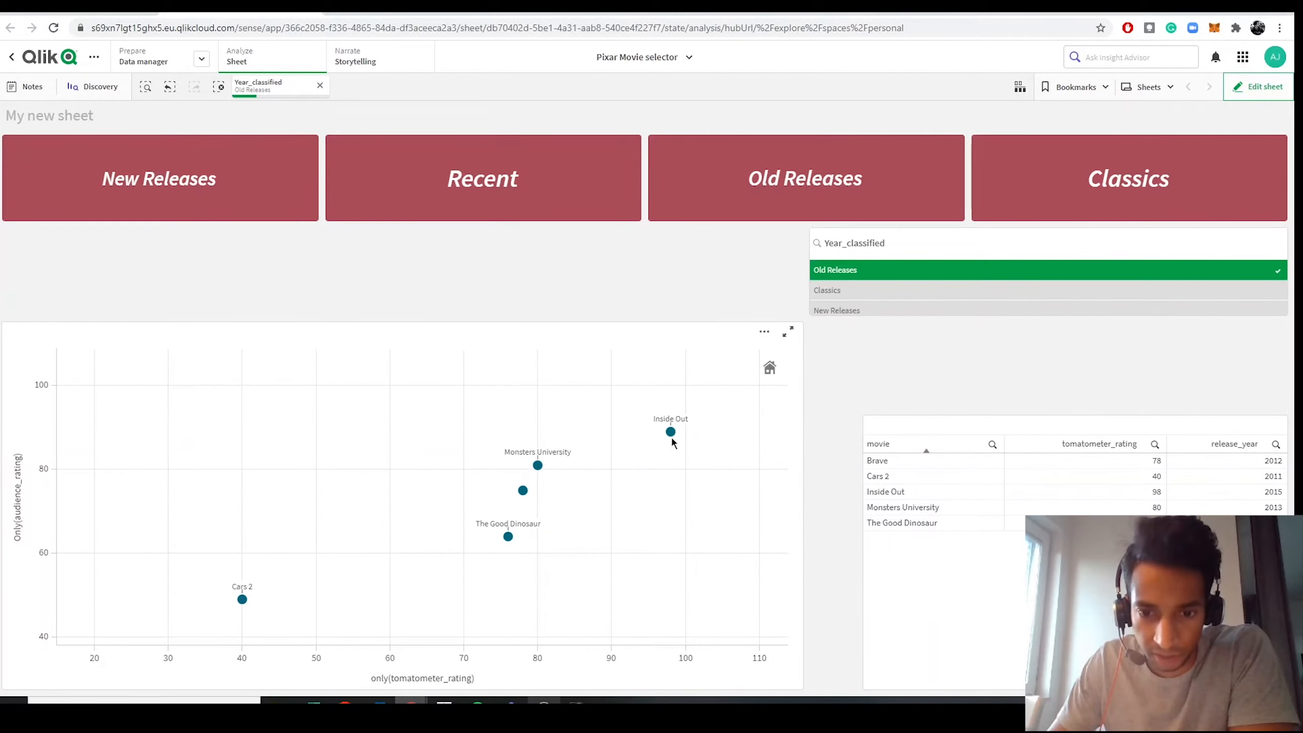
scroll(677, 436, "up", 2)
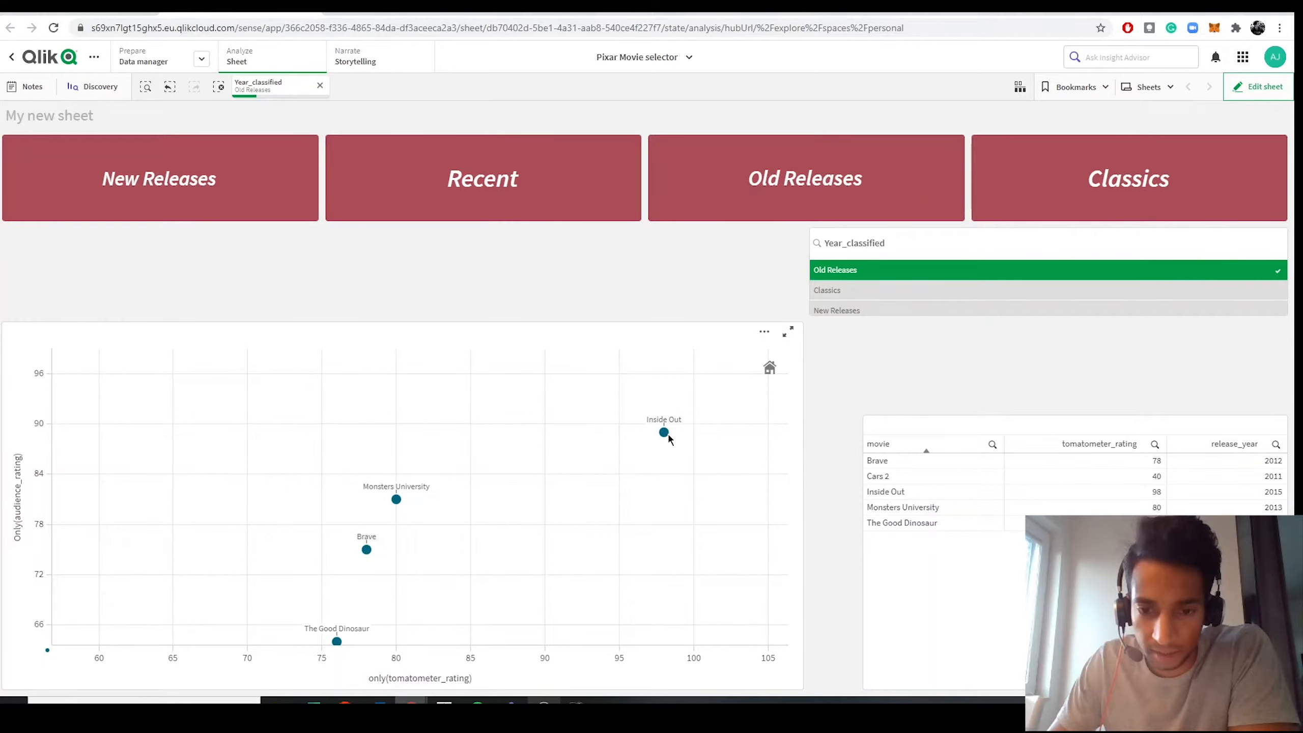
scroll(668, 438, "down", 5)
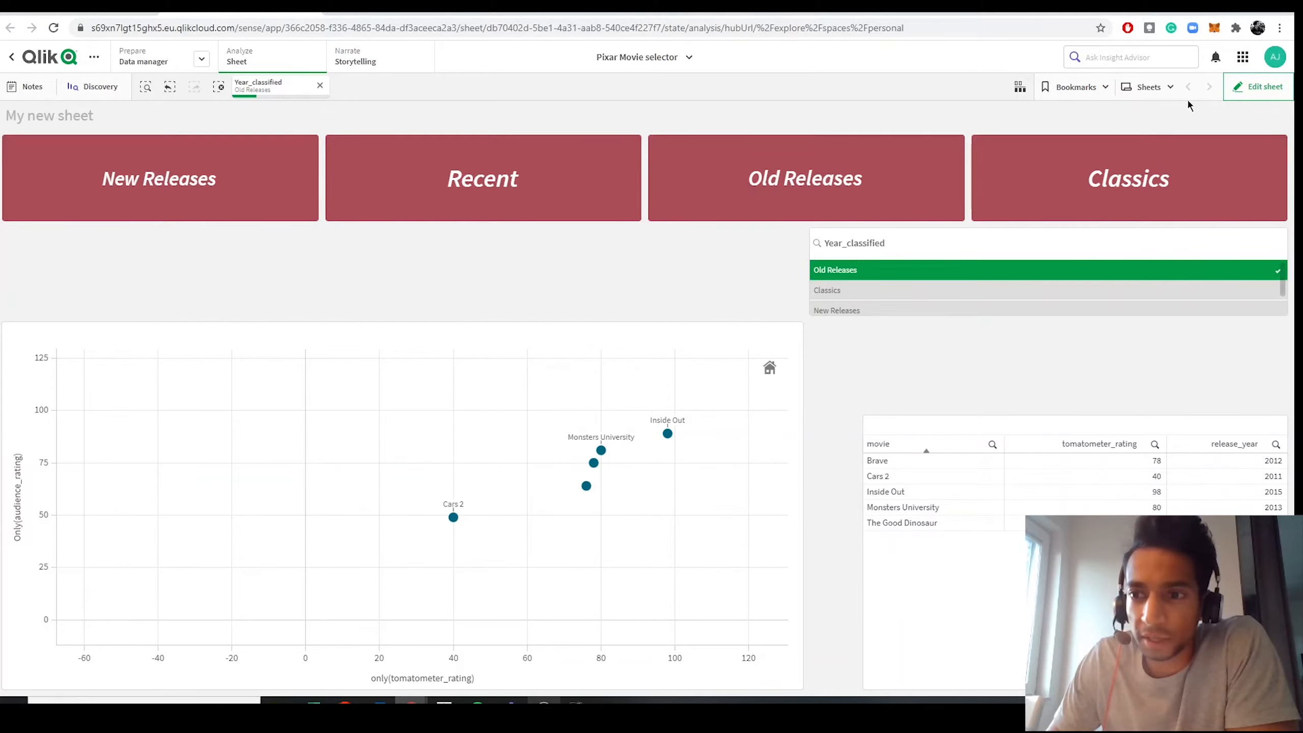
Reopen the sheet for editing and lower the scatter plot's upper edge to make it 15 x 7 grid cells.
left_click(1254, 87)
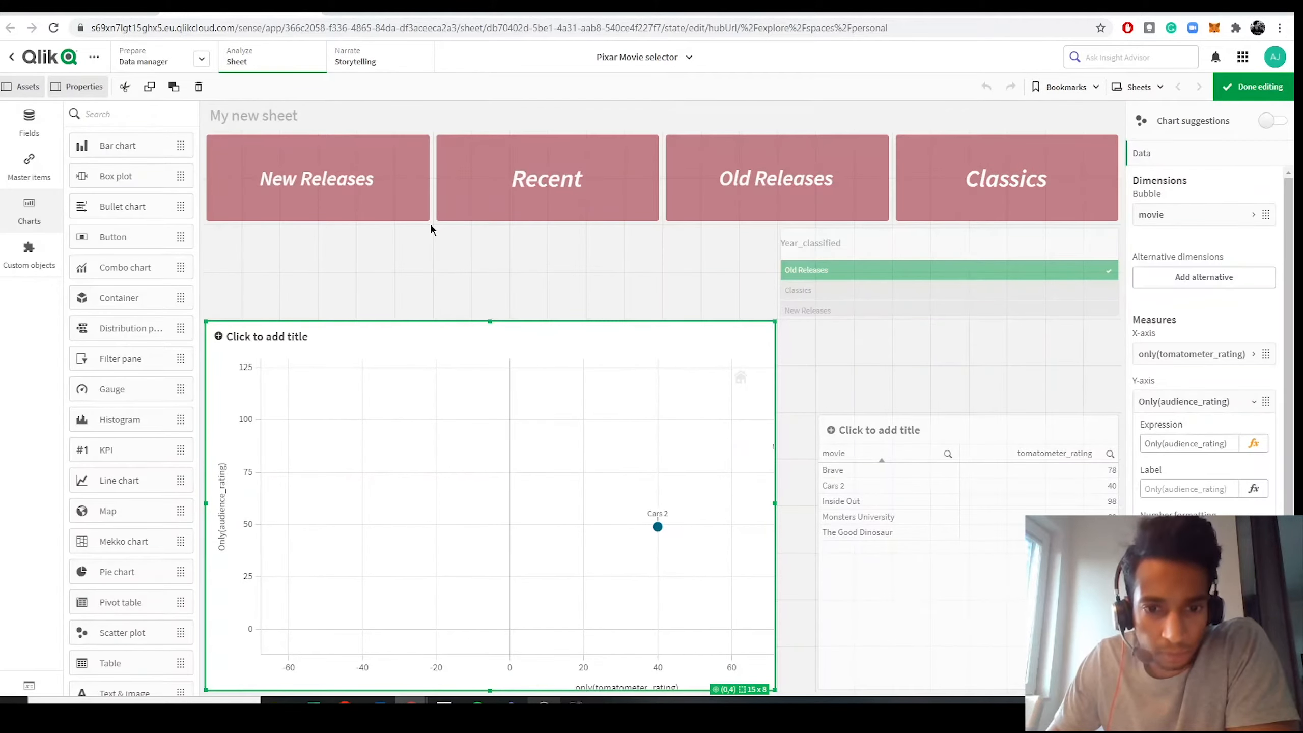
left_click(1253, 405)
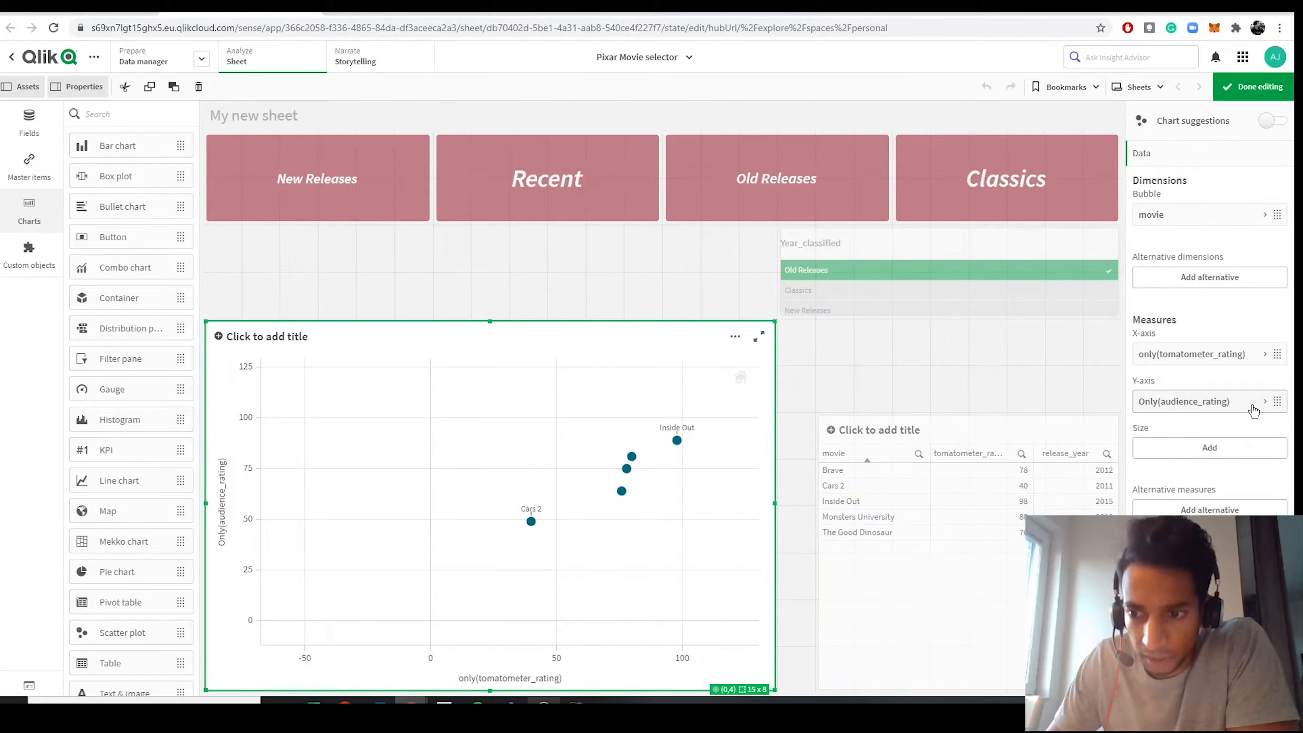
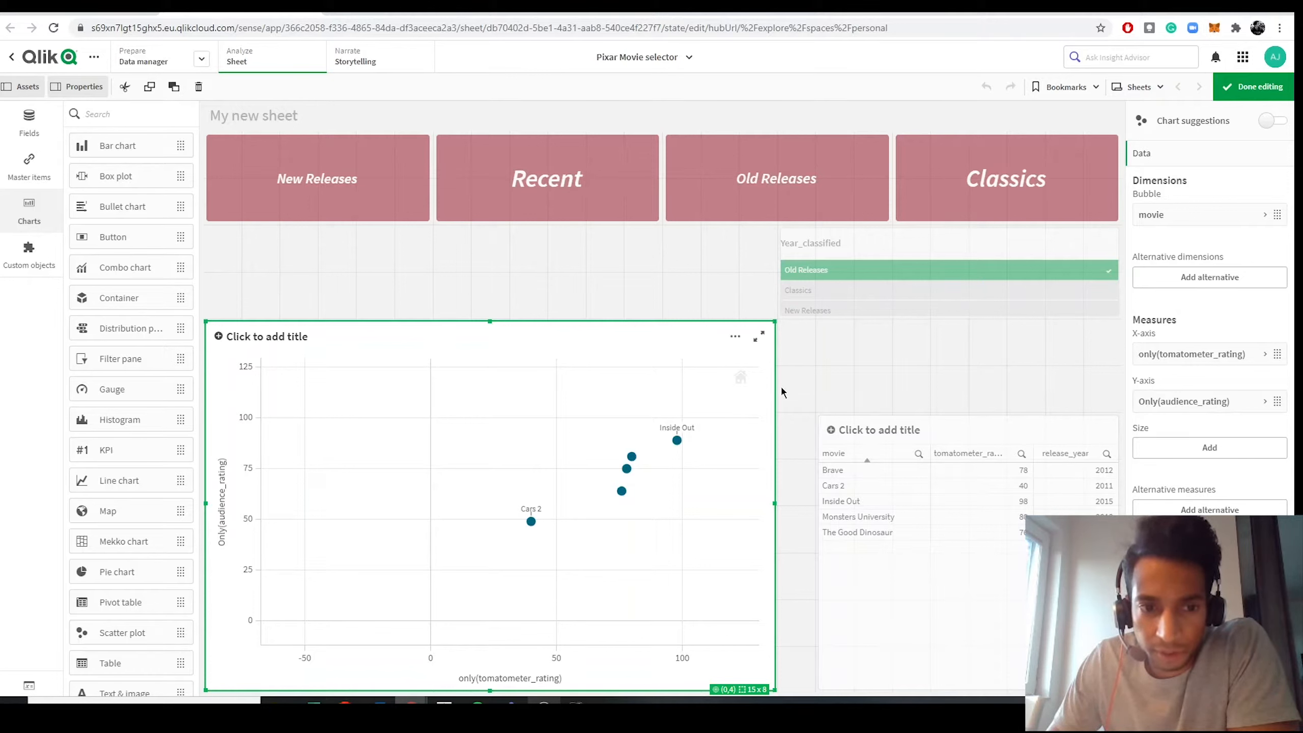
left_click_drag(773, 323, 770, 349)
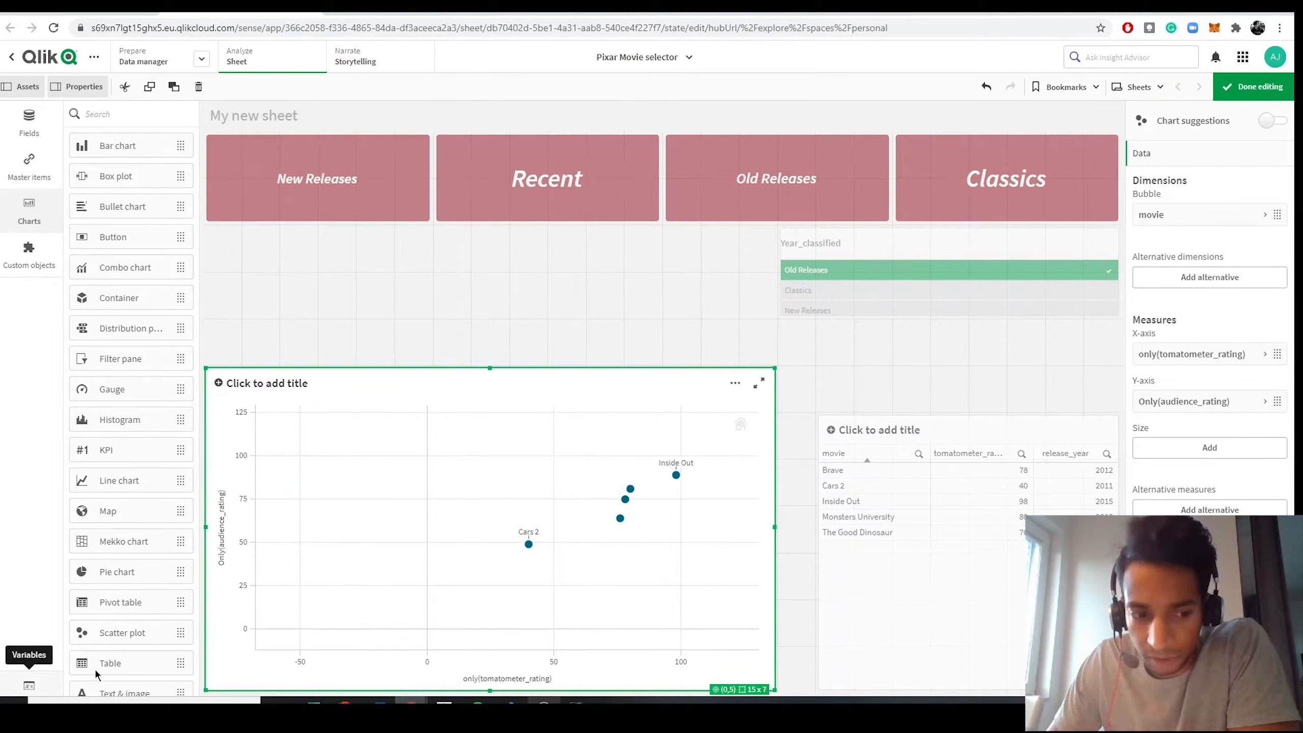
Create a new variable named vAudiencerating, leaving its definition empty.
left_click(29, 685)
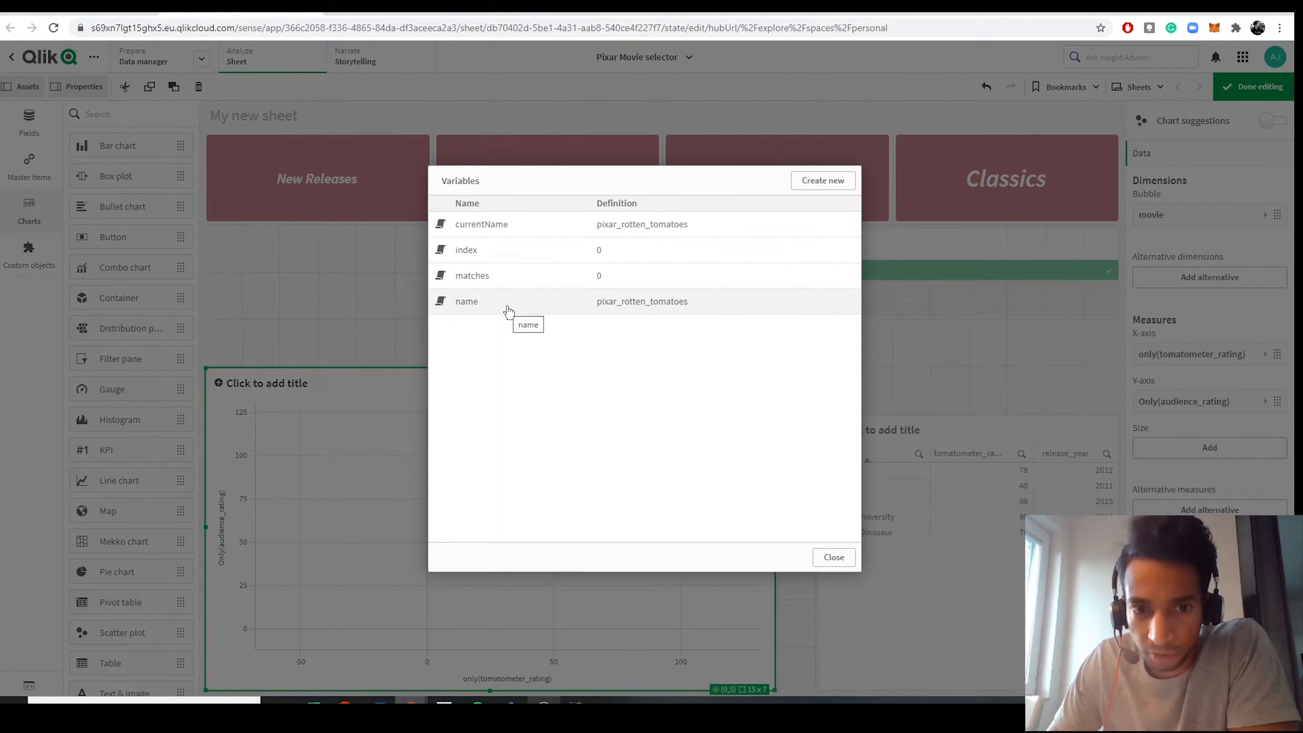
left_click(813, 181)
type("vAu")
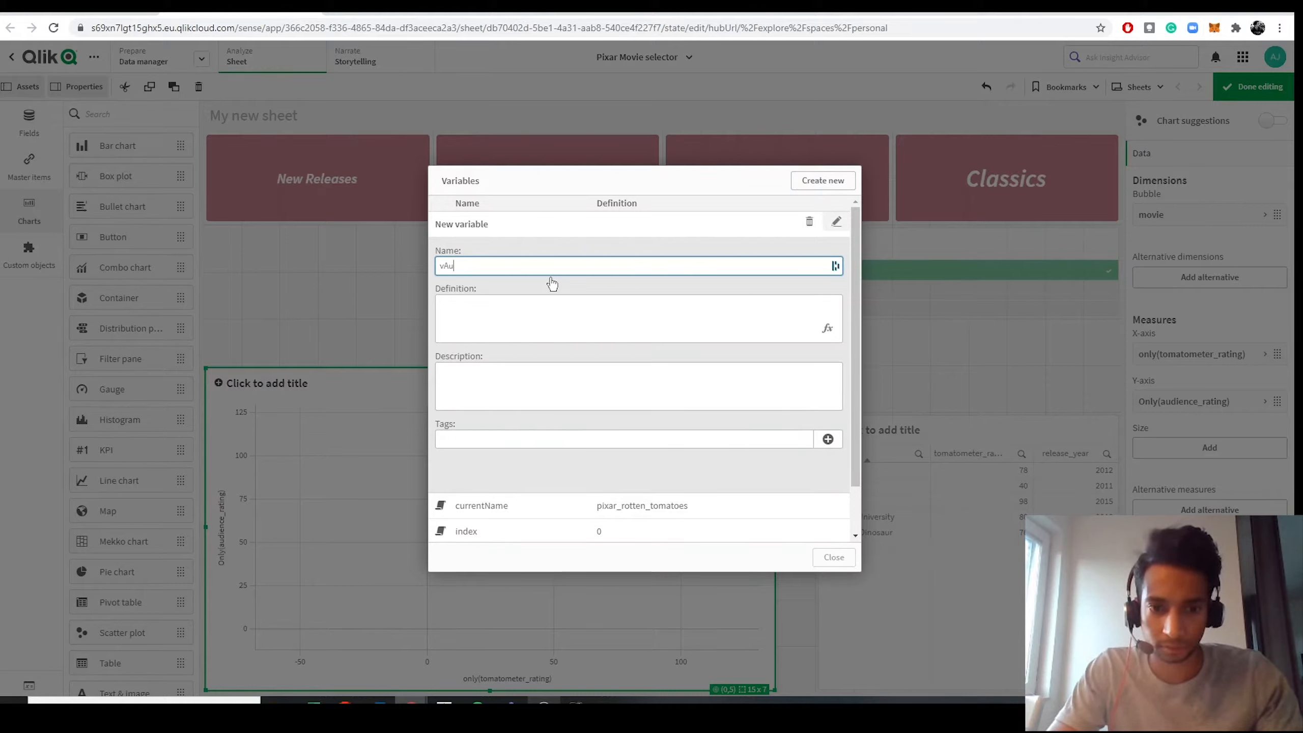
type("d")
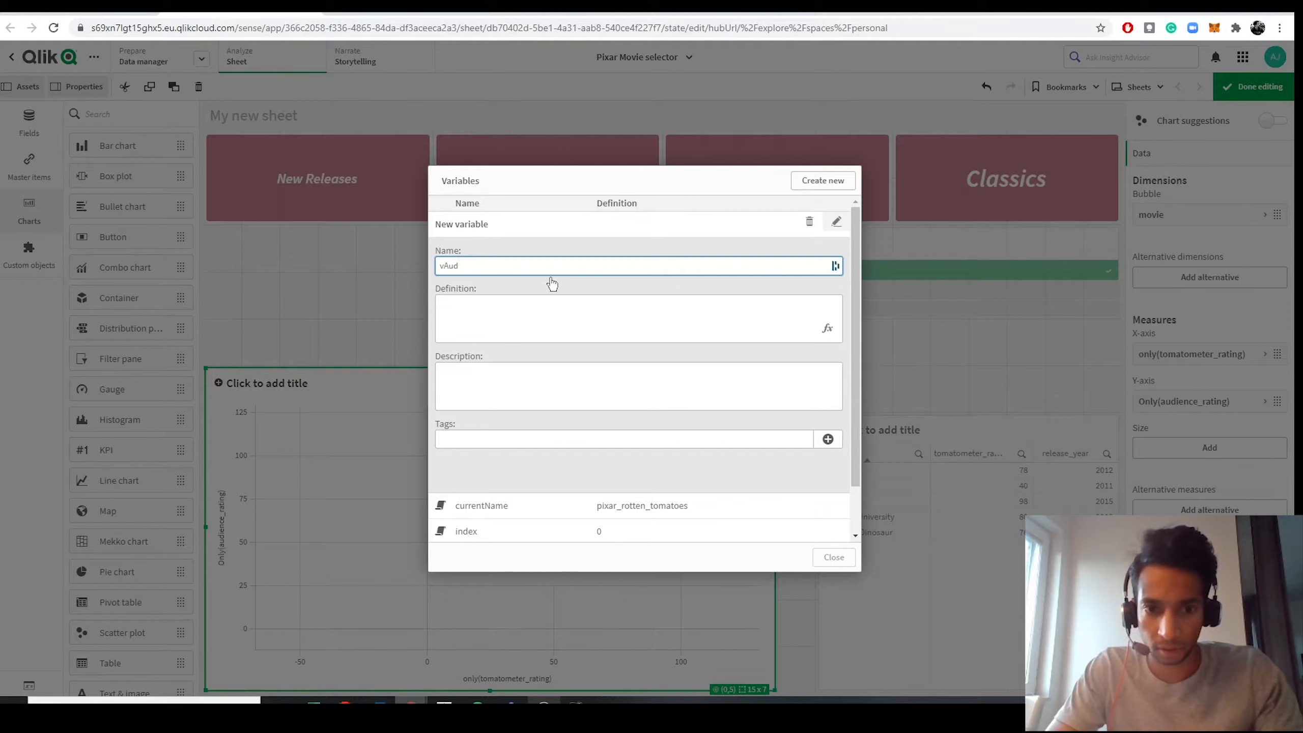
type("ience")
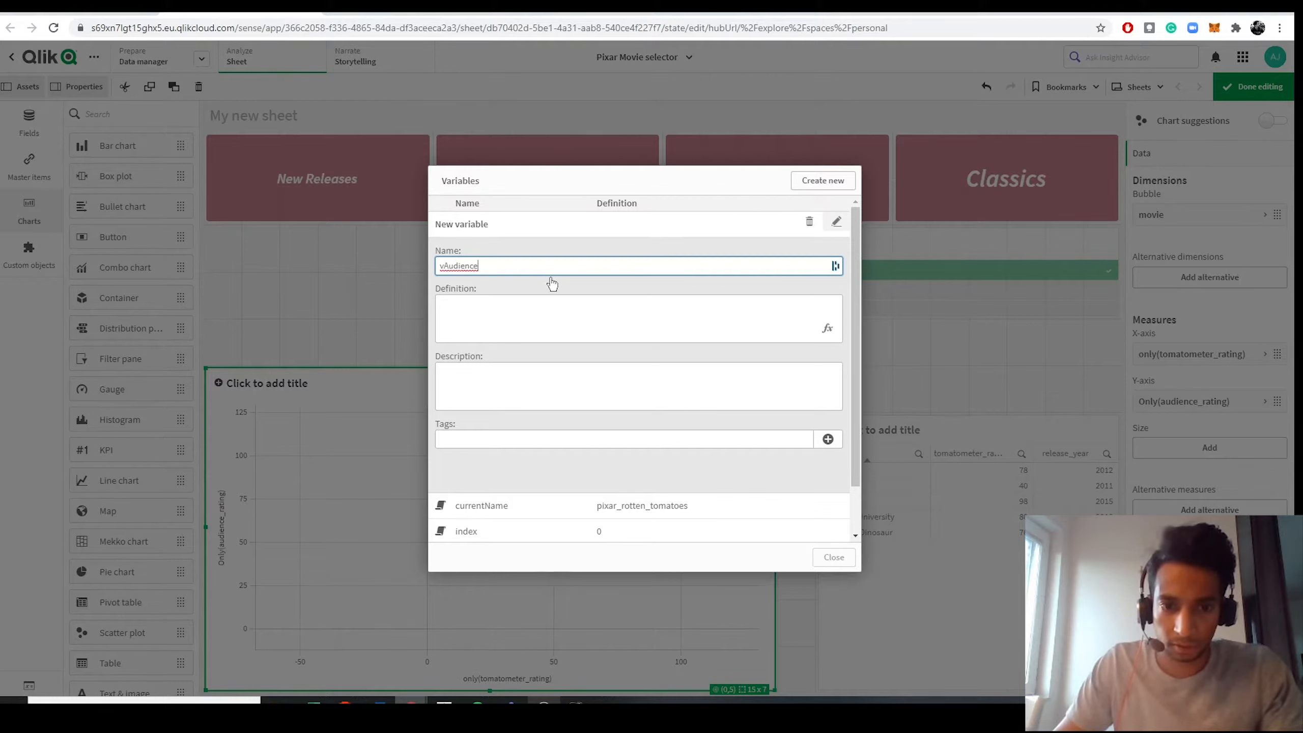
type("rating")
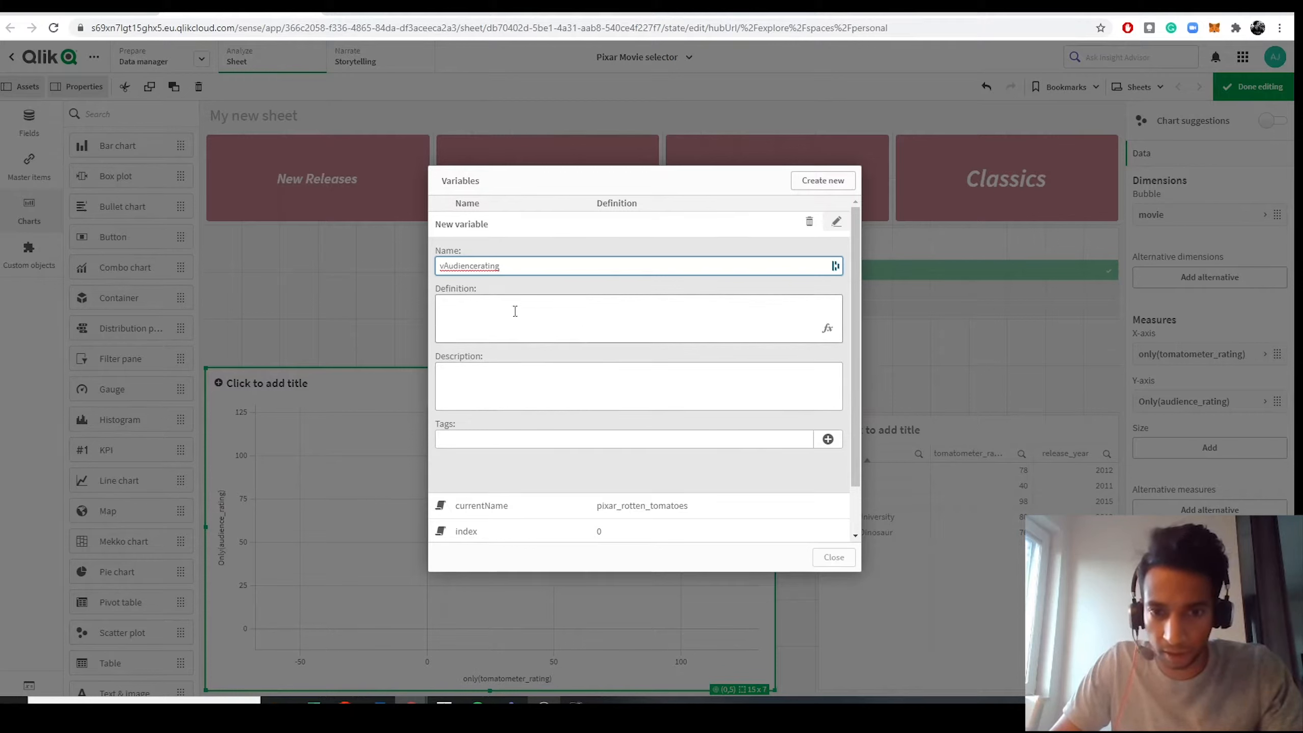
Create a second variable named vTomatoRating with an empty definition and close the variables list.
left_click(830, 188)
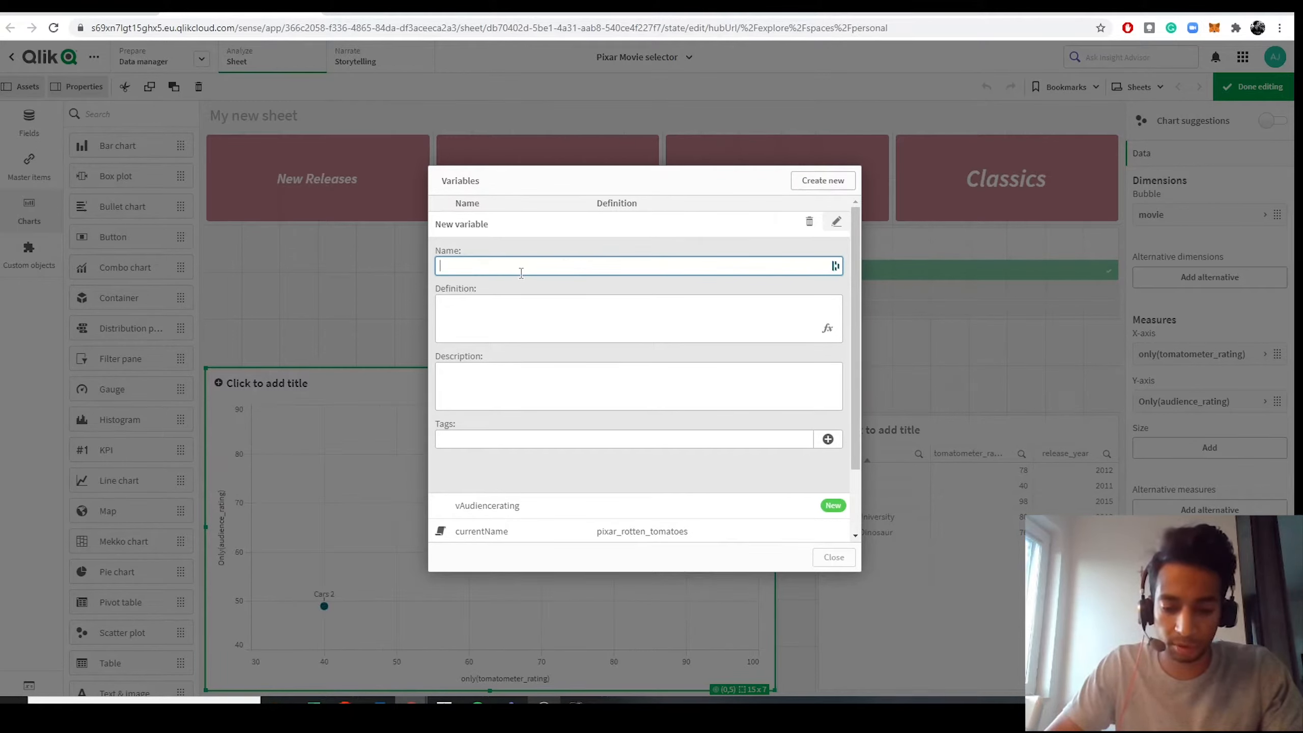
type("vToma")
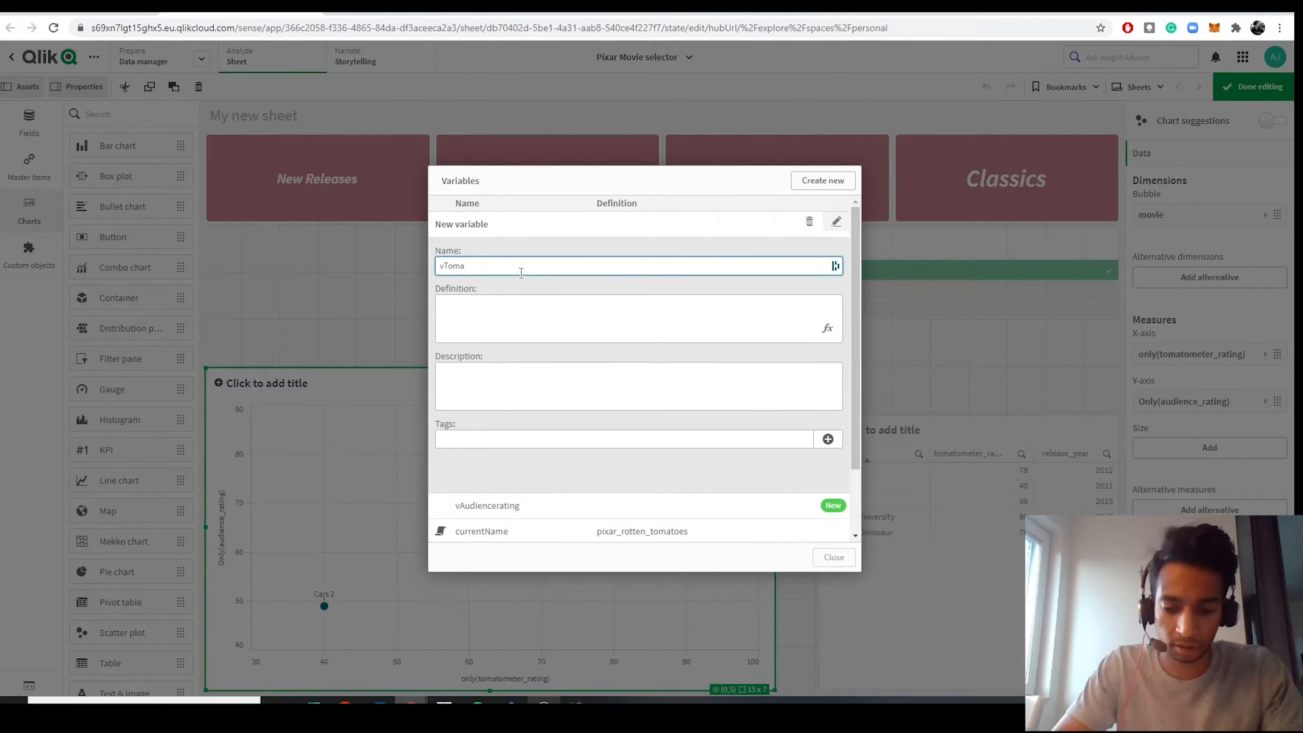
type("toRating")
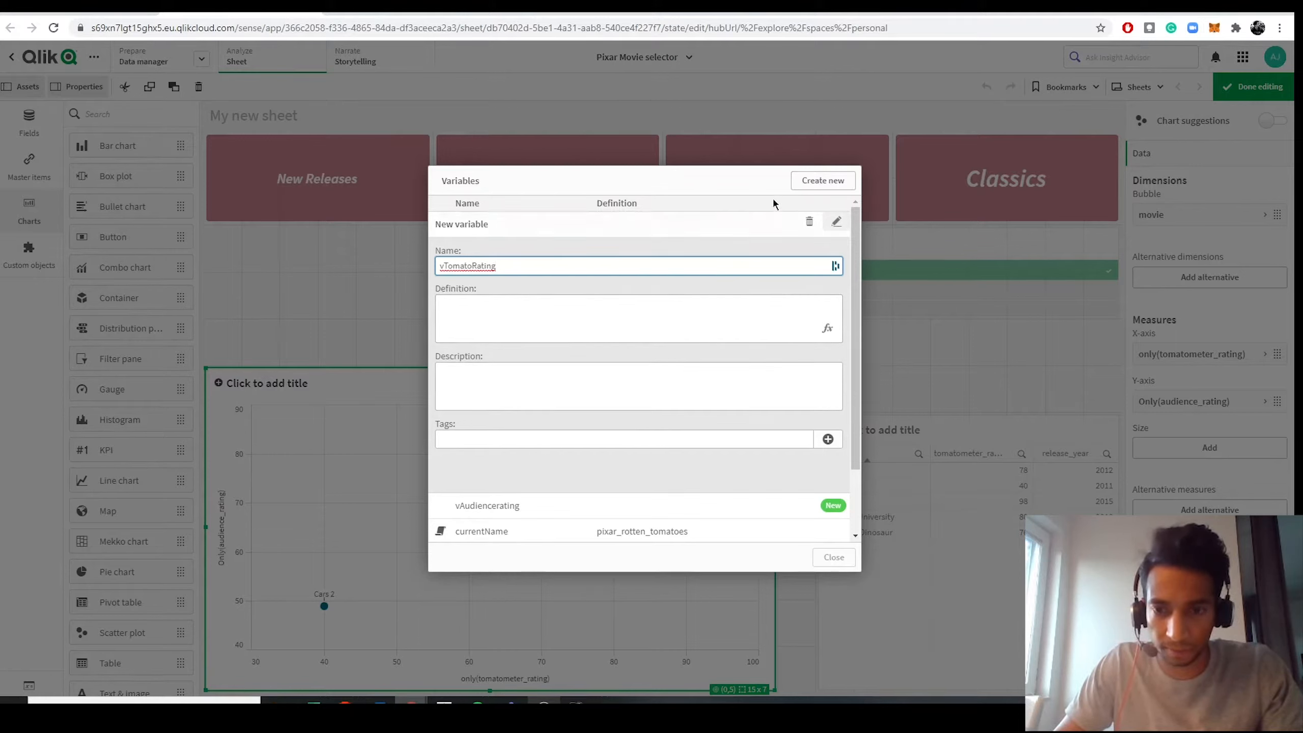
left_click(809, 186)
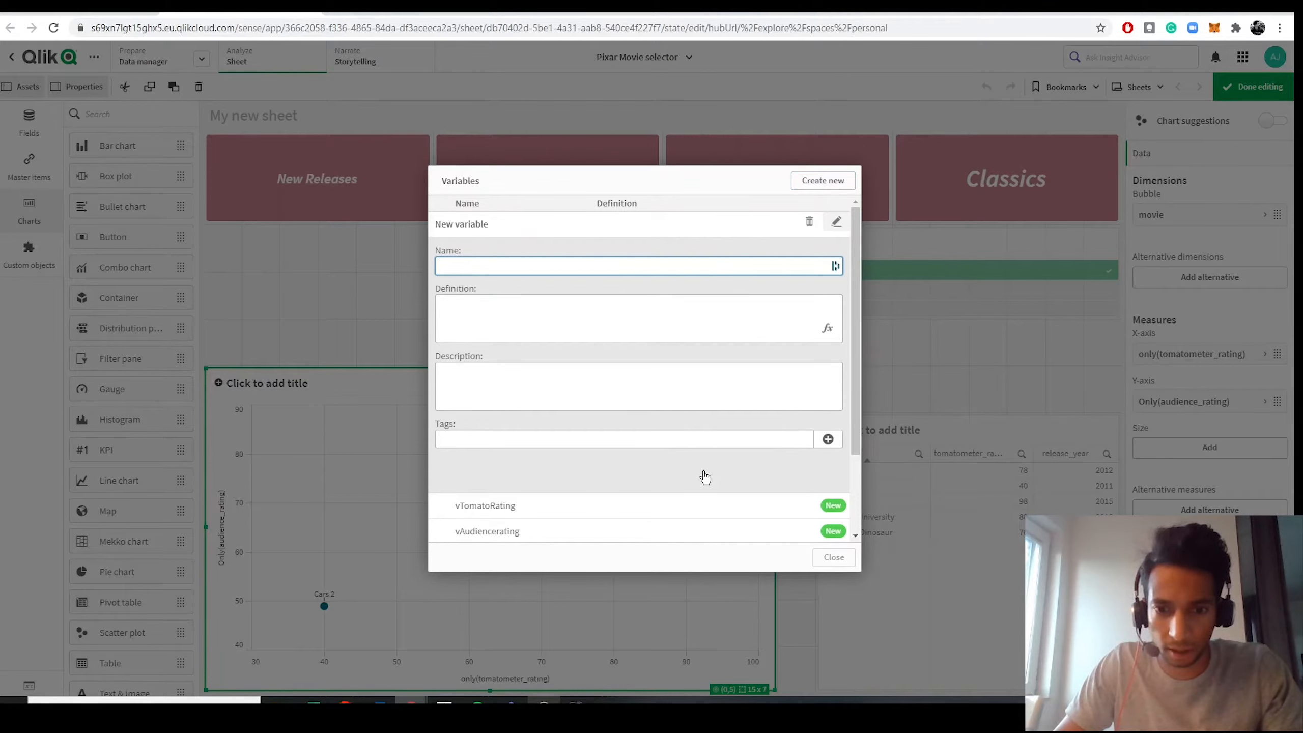
scroll(534, 524, "down", 2)
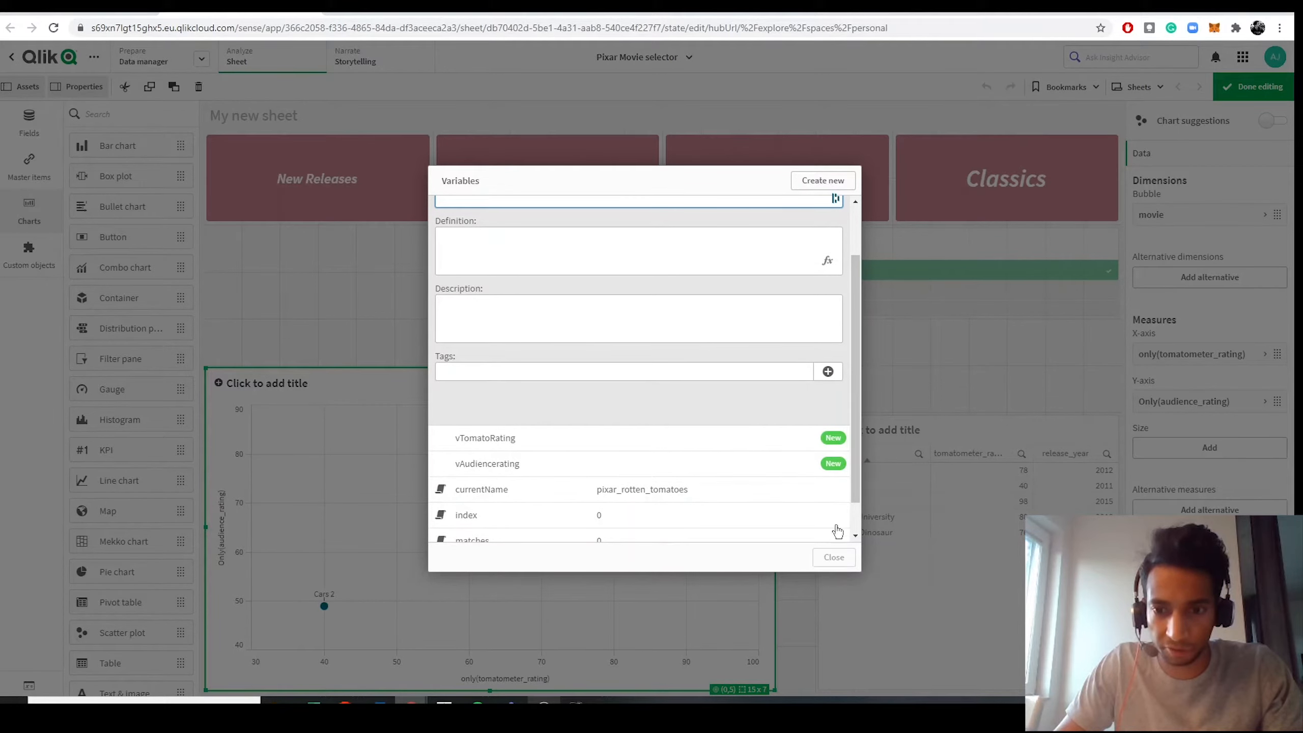
left_click(368, 303)
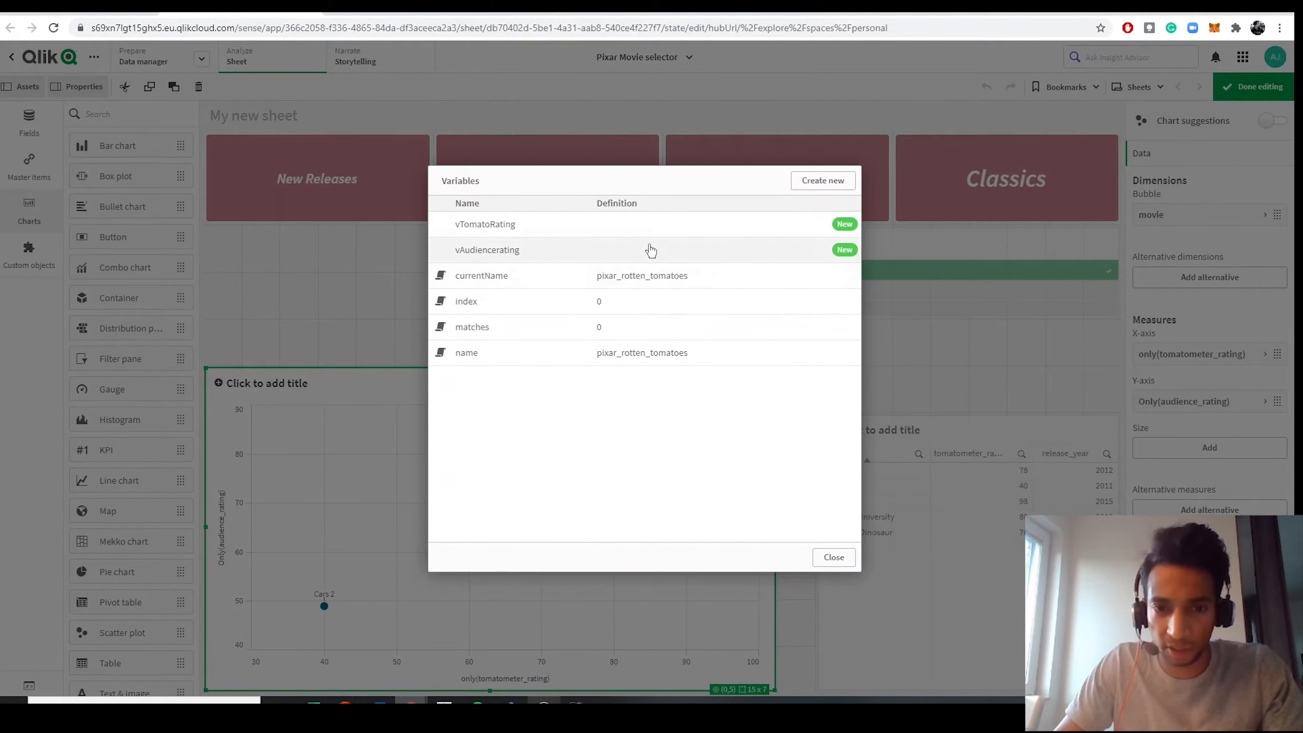
left_click(834, 557)
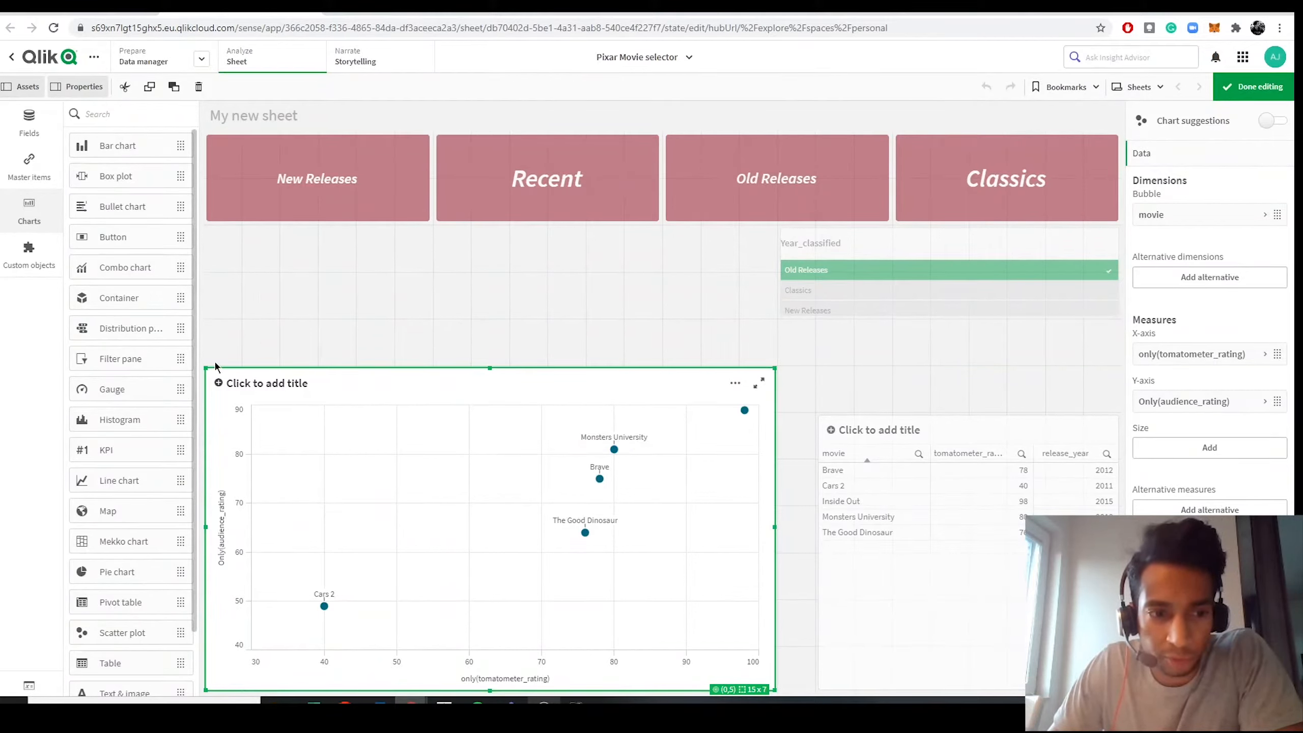
Place a Variable input object from the Qlik Dashboard bundle in the empty area directly above the scatter plot.
left_click(30, 252)
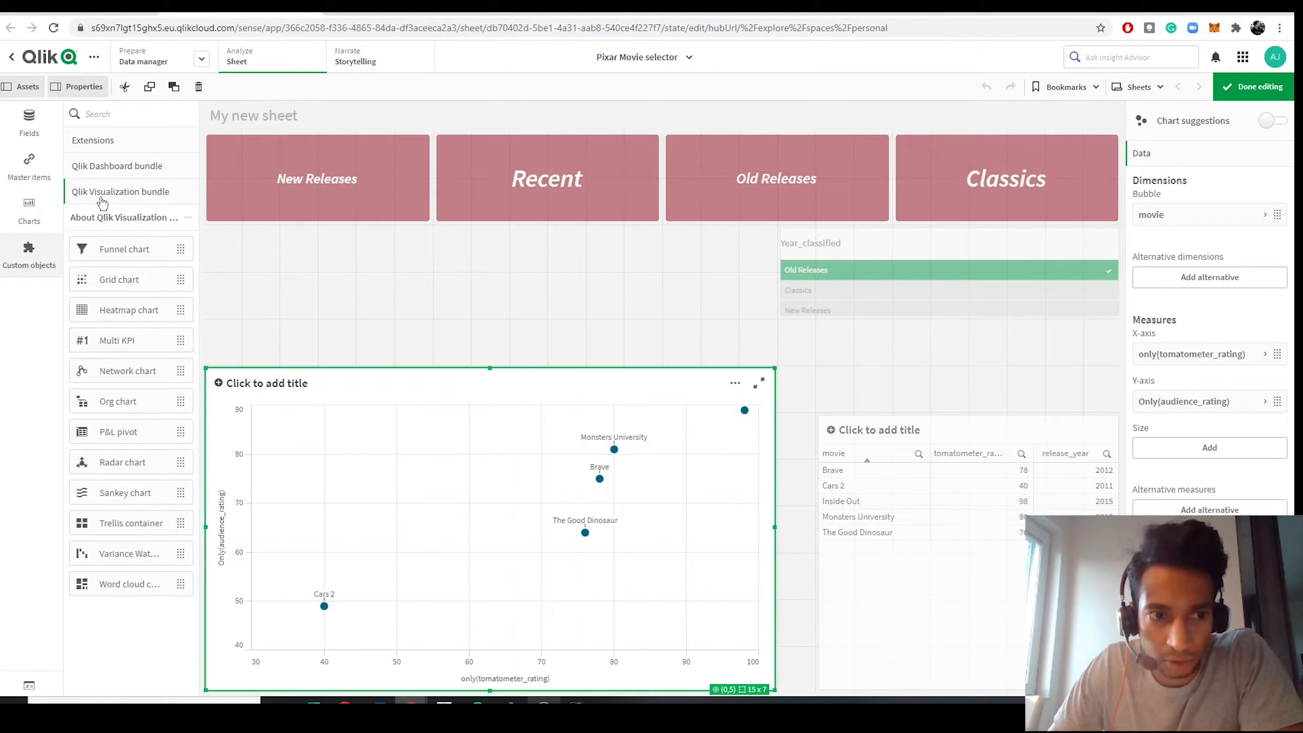
left_click(109, 175)
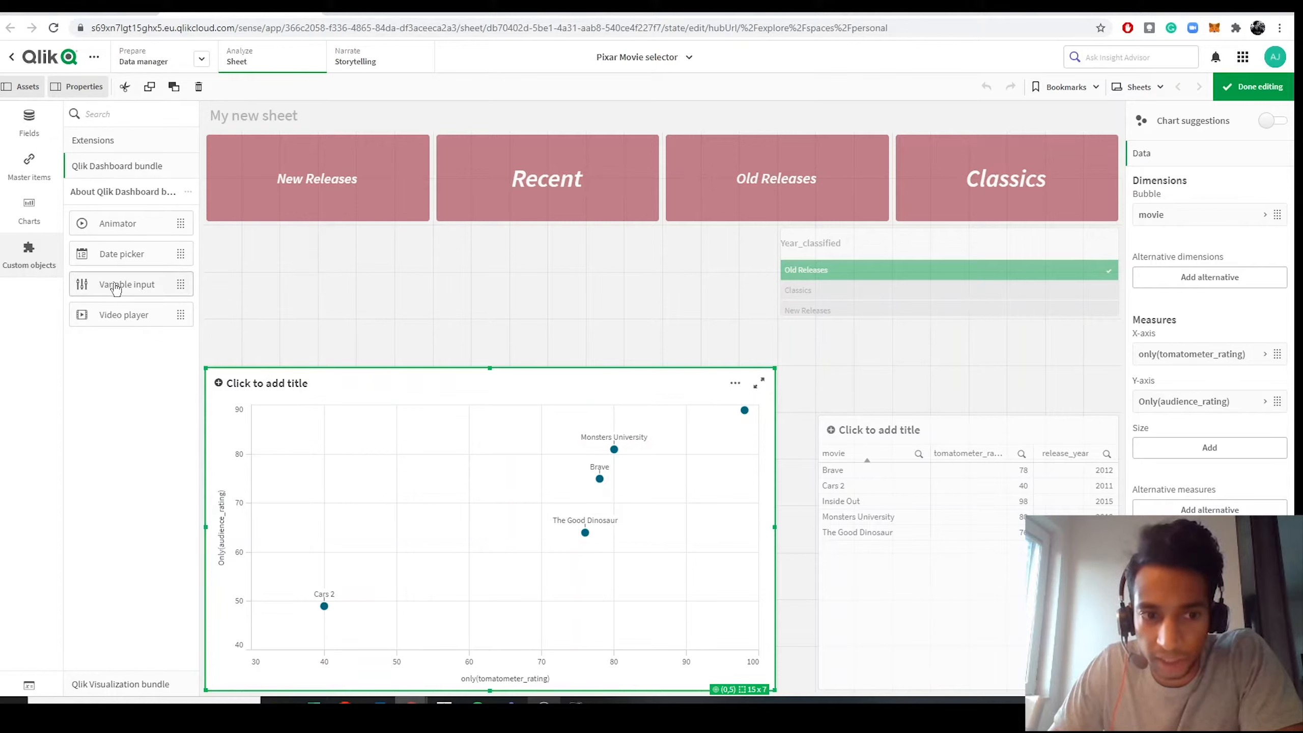
left_click_drag(110, 285, 263, 279)
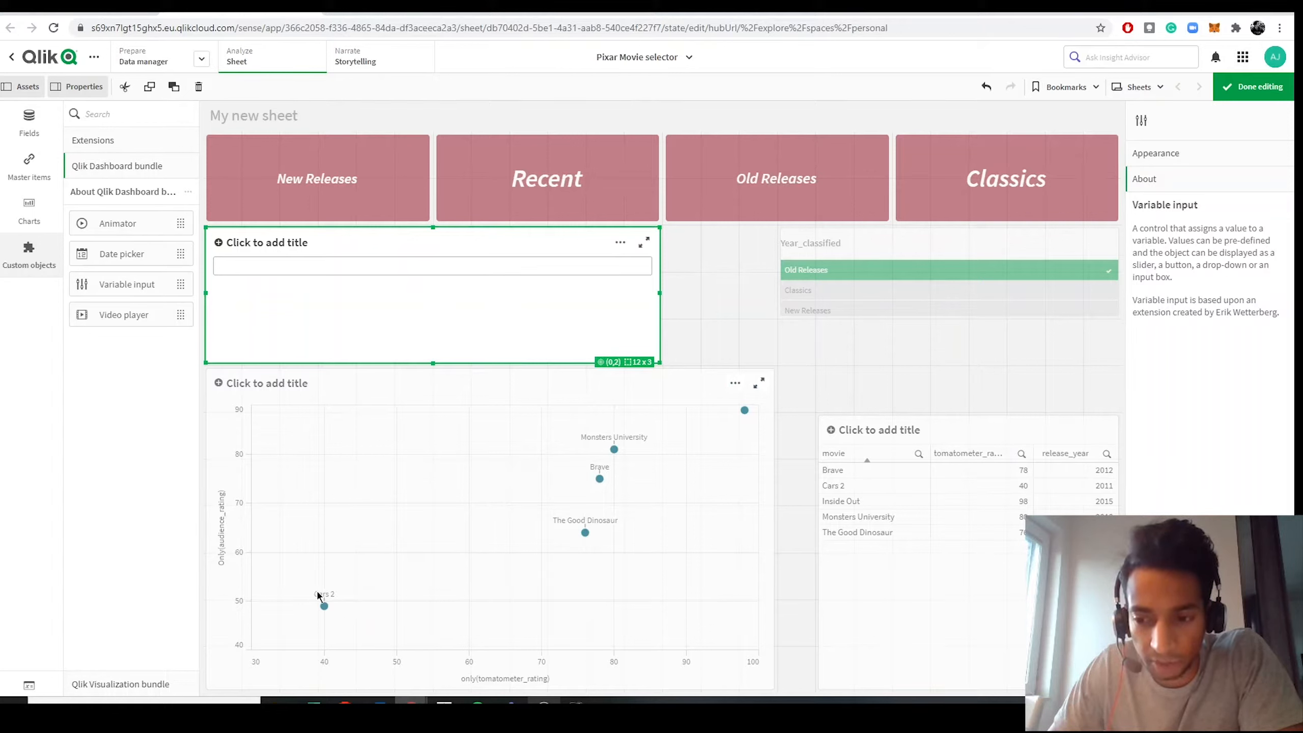
Assign the vAudiencerating variable to the new variable input object.
left_click(1170, 153)
left_click(1166, 208)
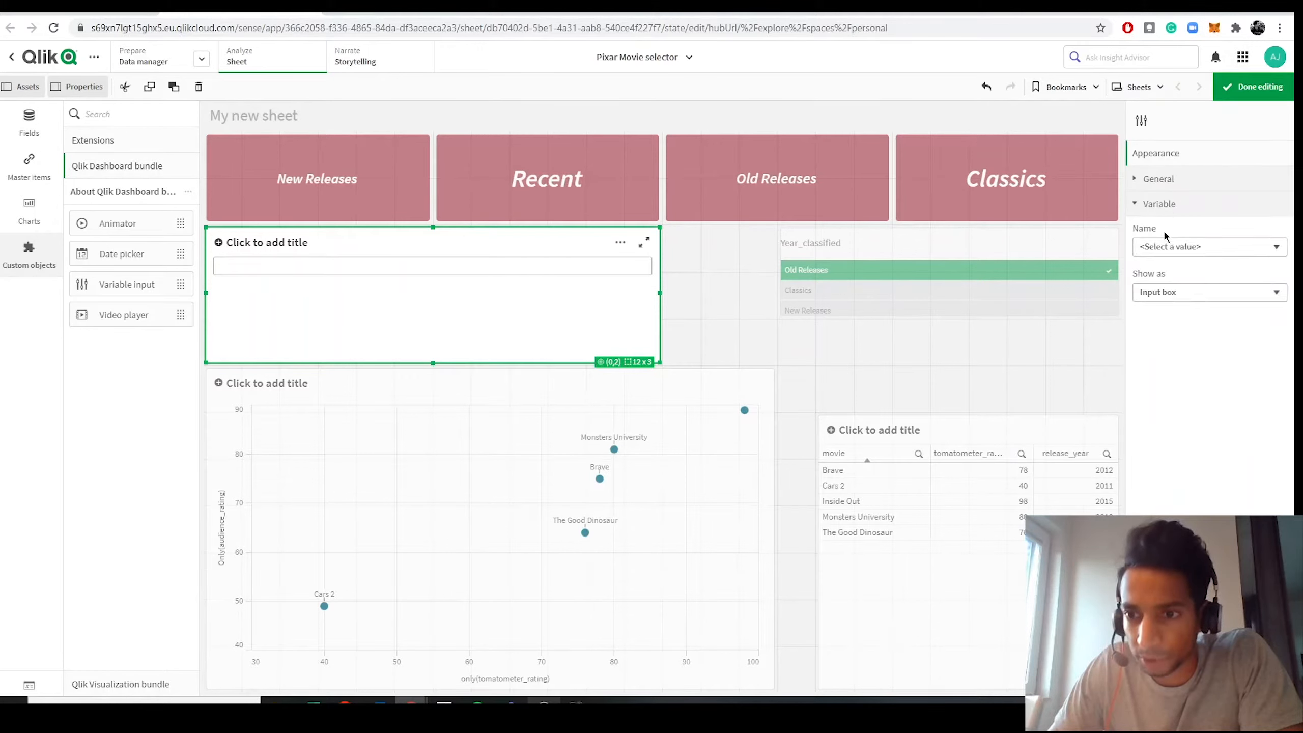
left_click(1167, 251)
left_click(1166, 250)
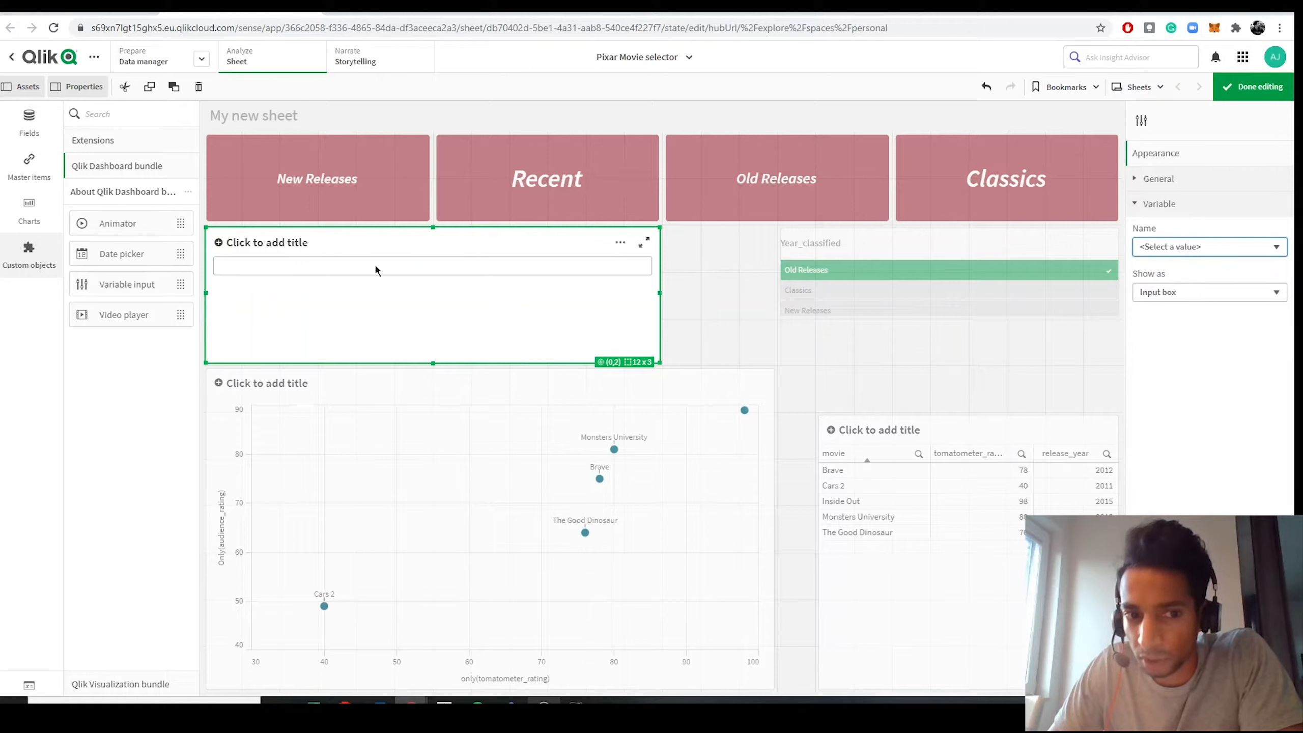
left_click(1244, 252)
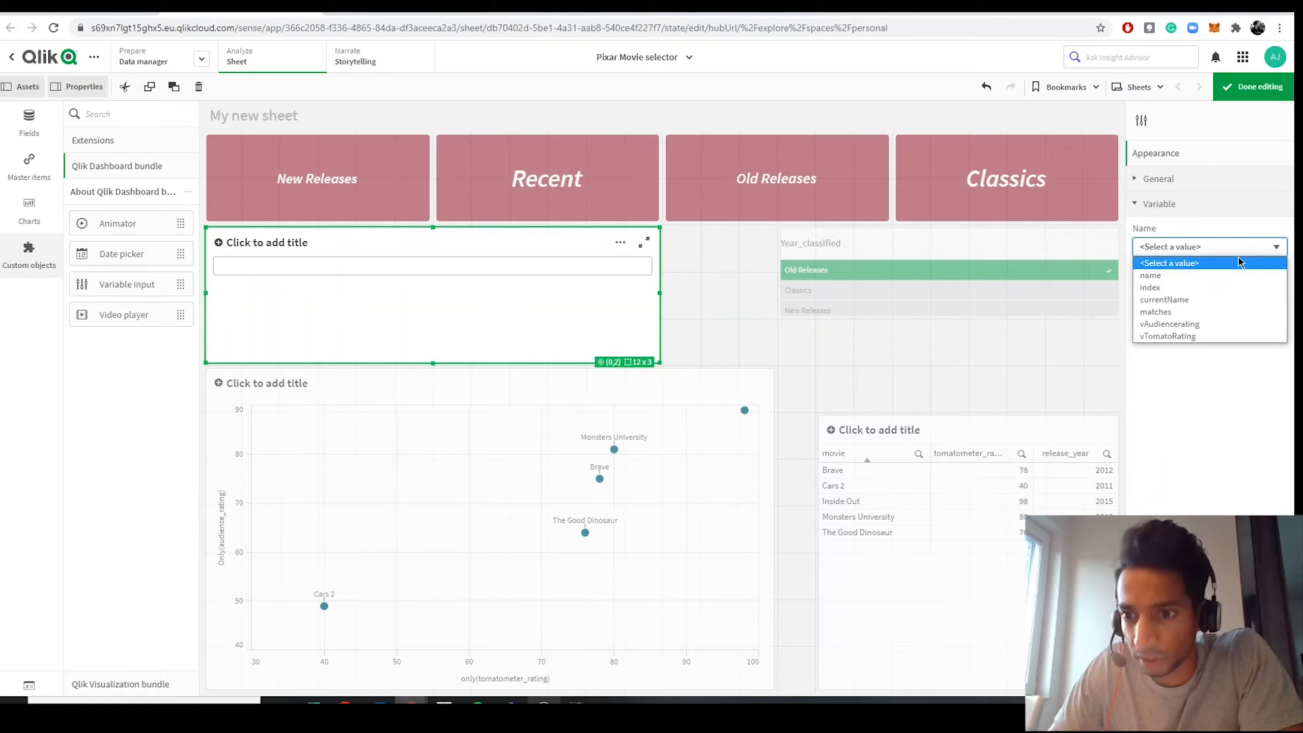
left_click(1203, 324)
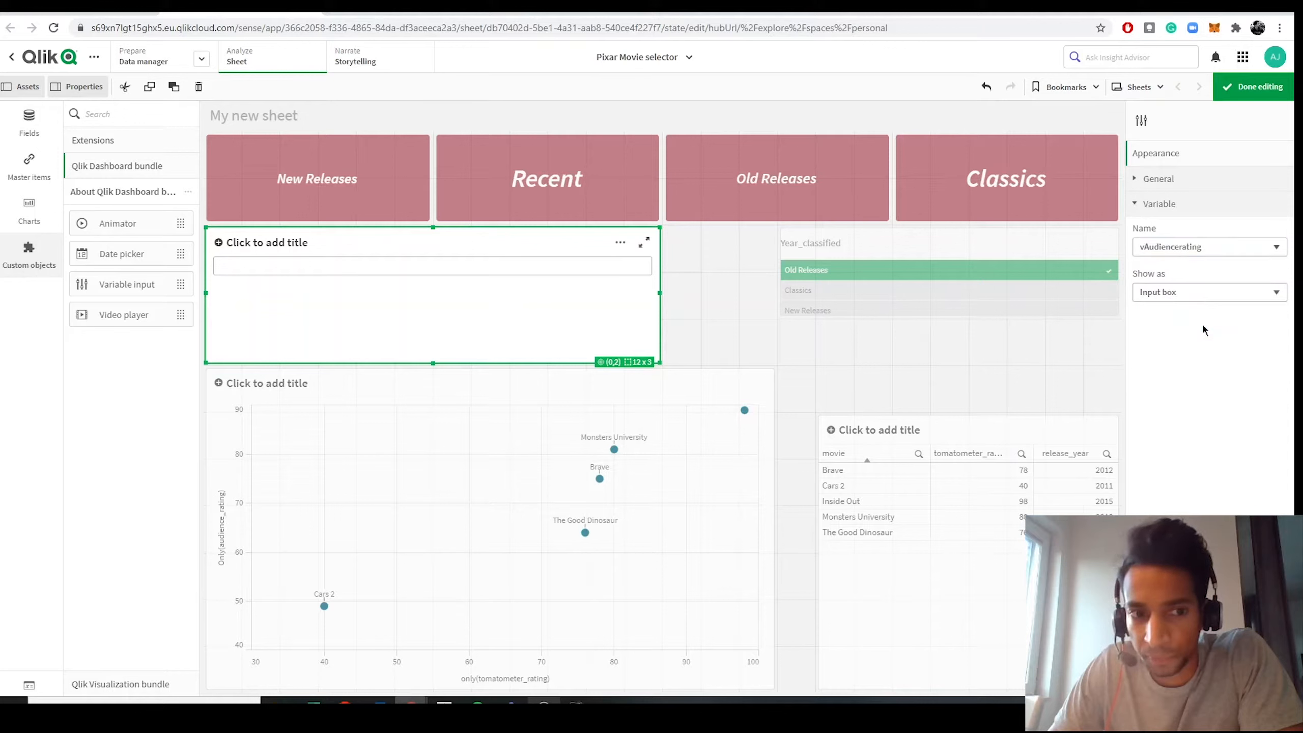
Show the variable input as a slider and make it update on drag.
left_click(1182, 298)
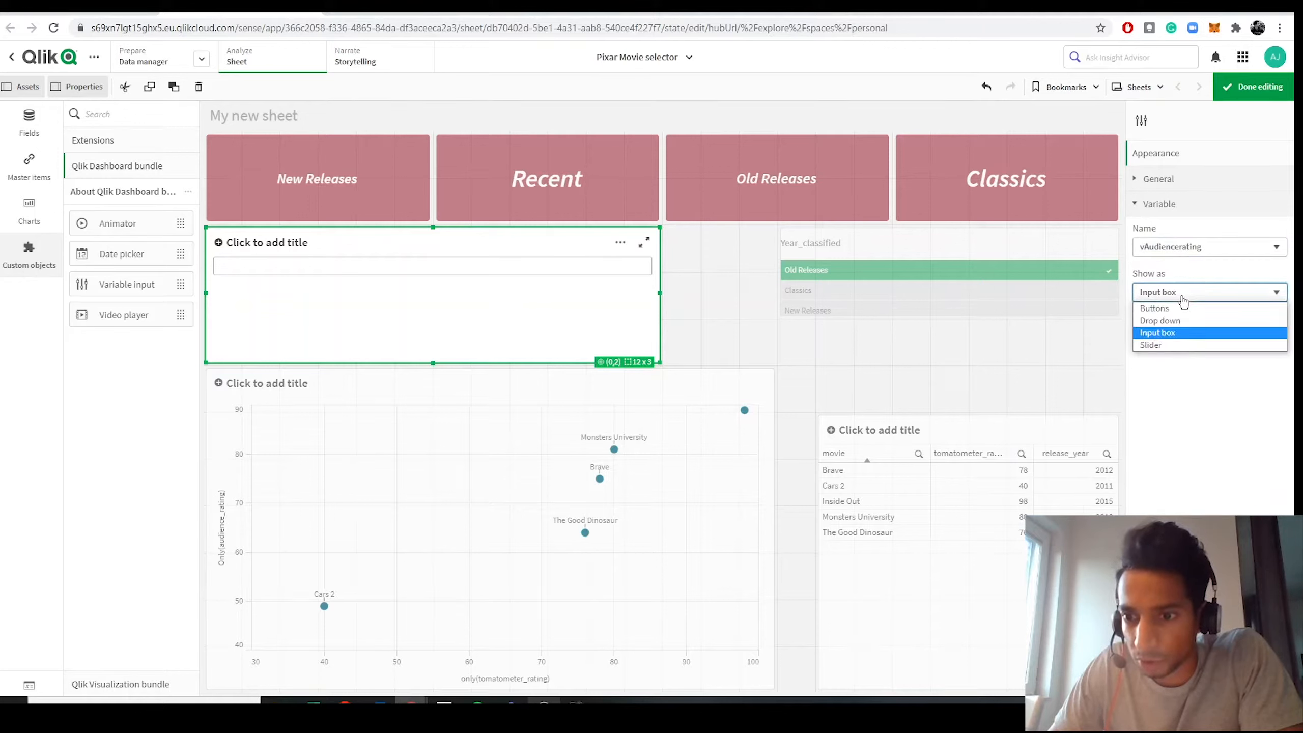
left_click(1165, 346)
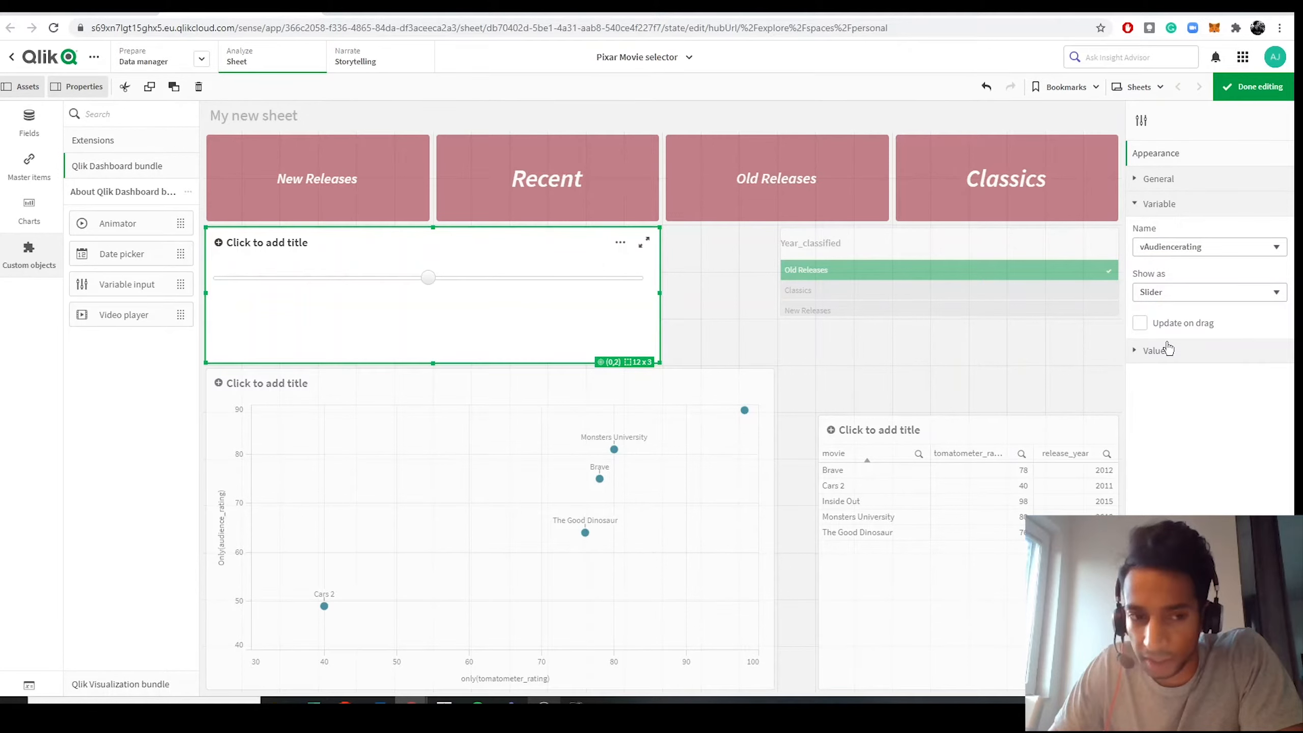
left_click(1140, 322)
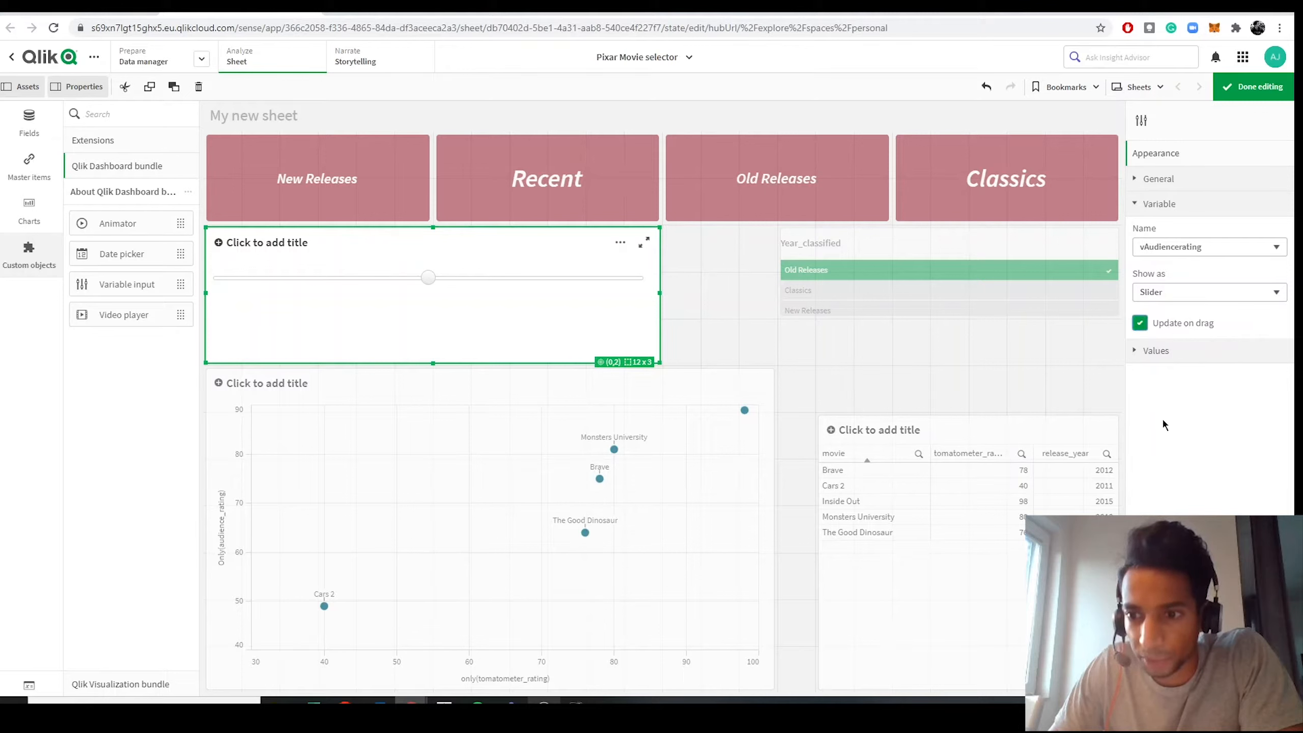
Set the slider's step to 10 and turn on its slider label.
left_click(1162, 358)
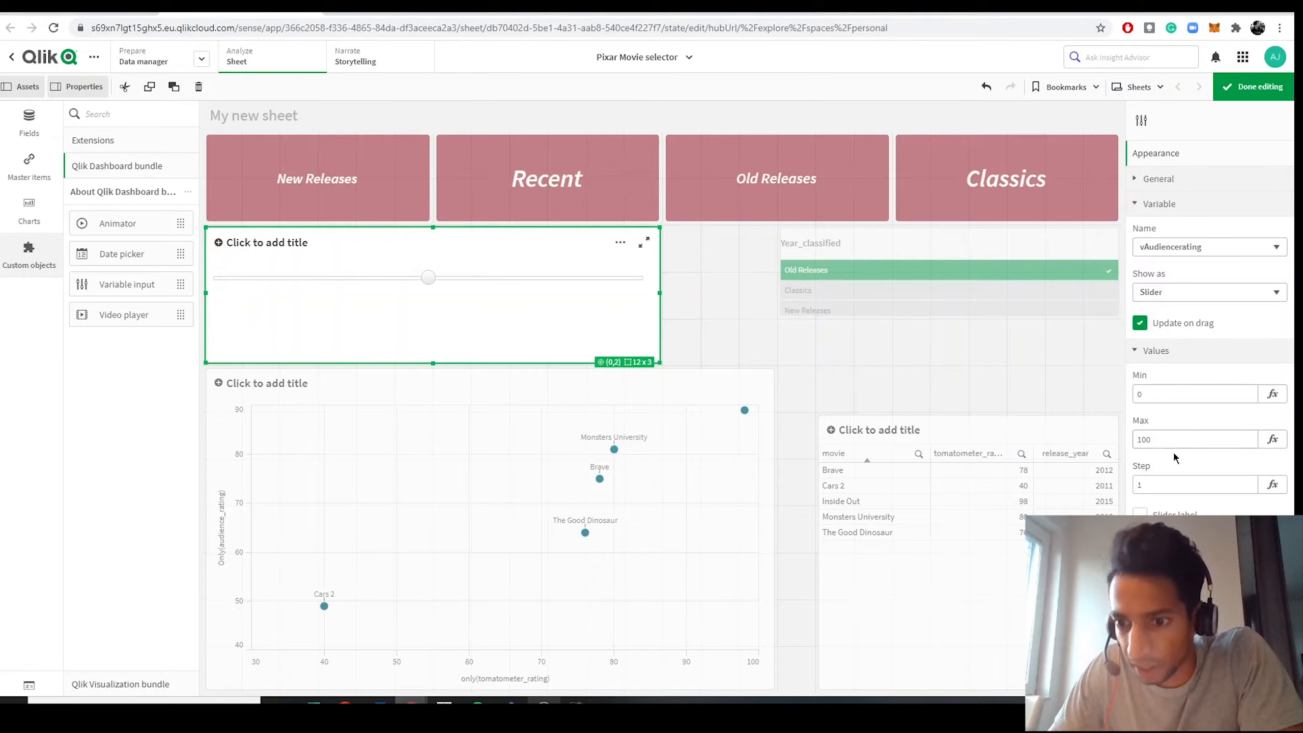
double_click(1135, 484)
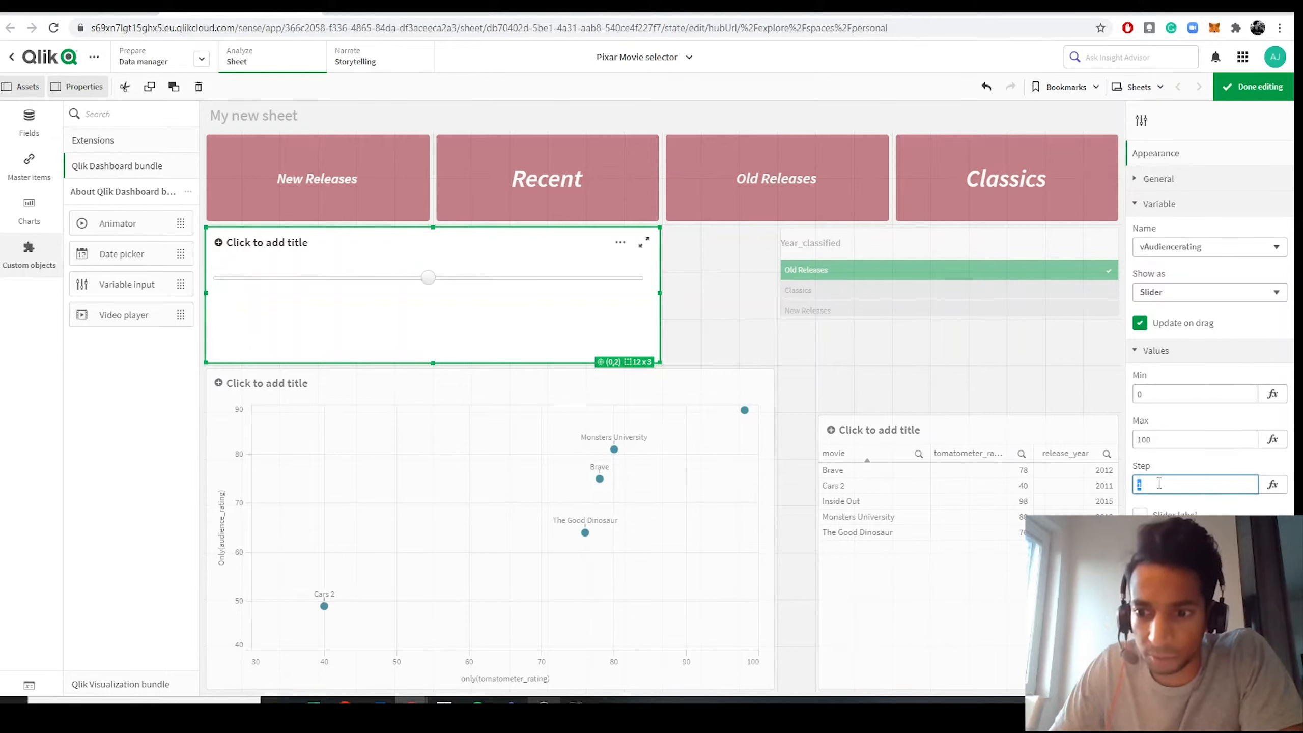
type("10")
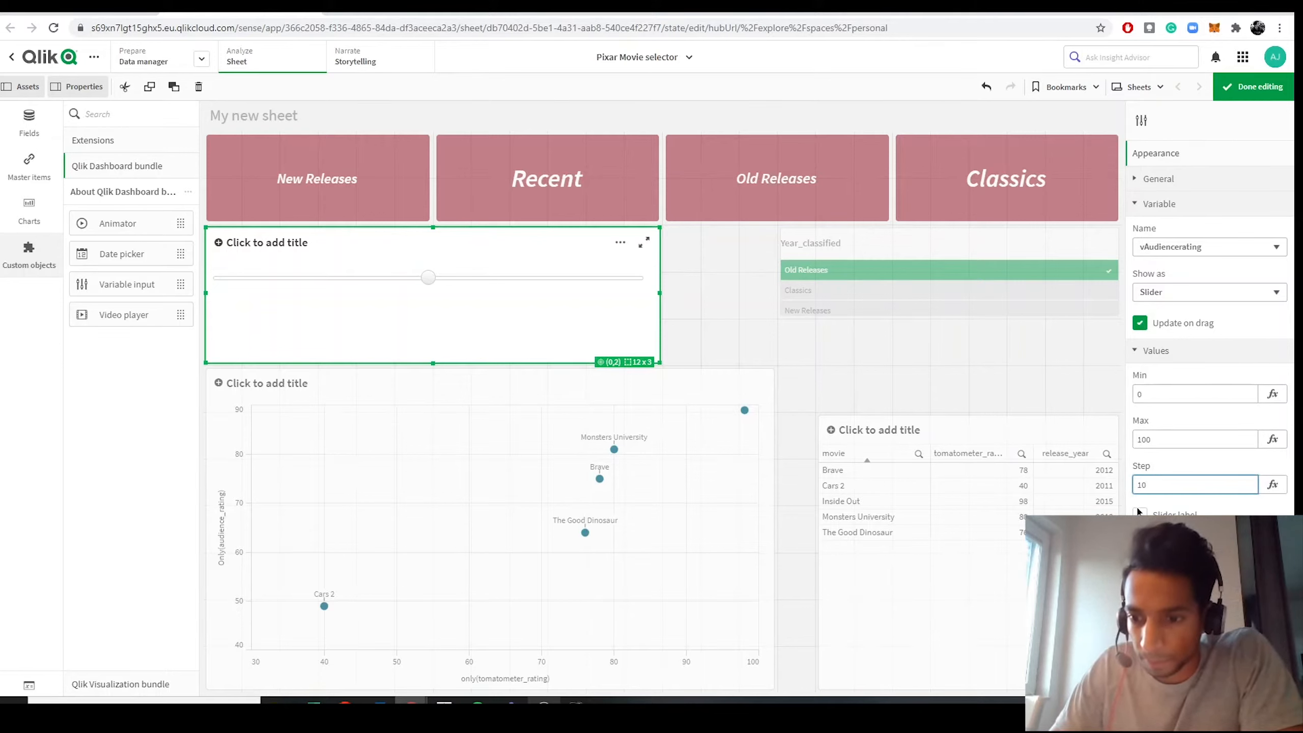
left_click(1139, 512)
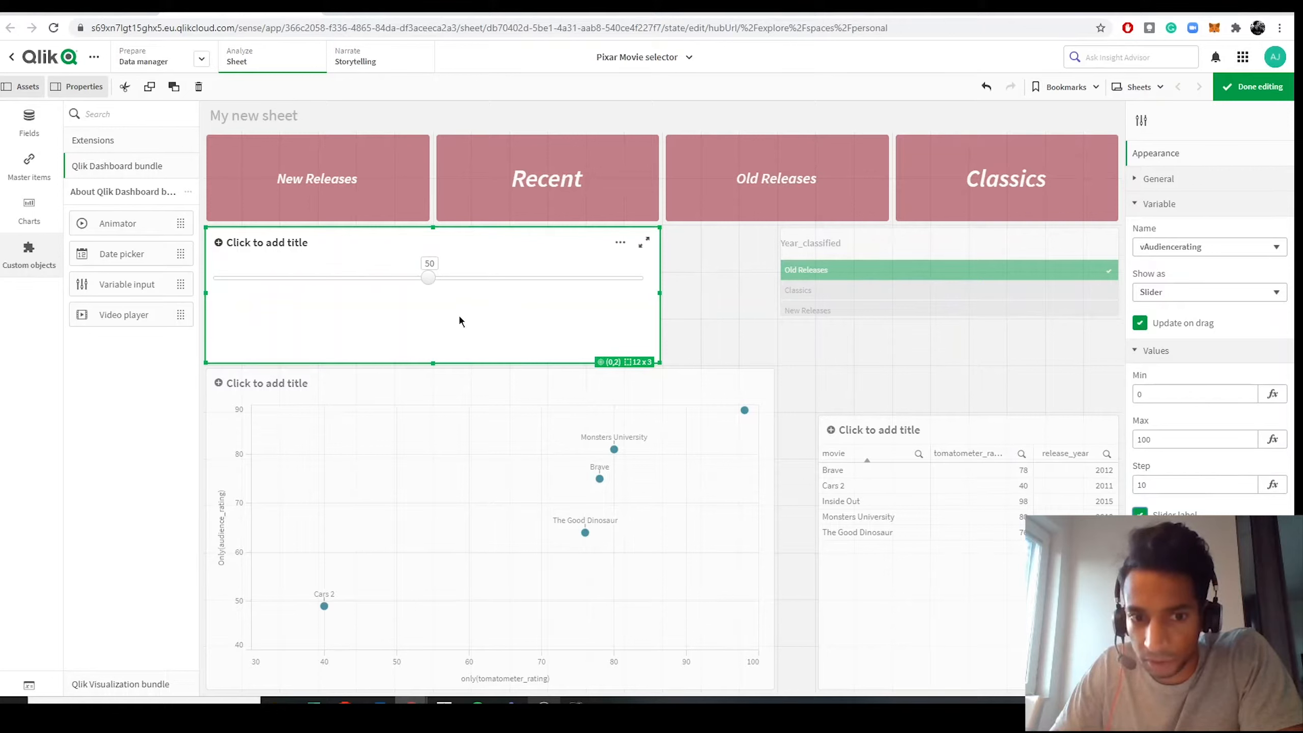
left_click(1212, 355)
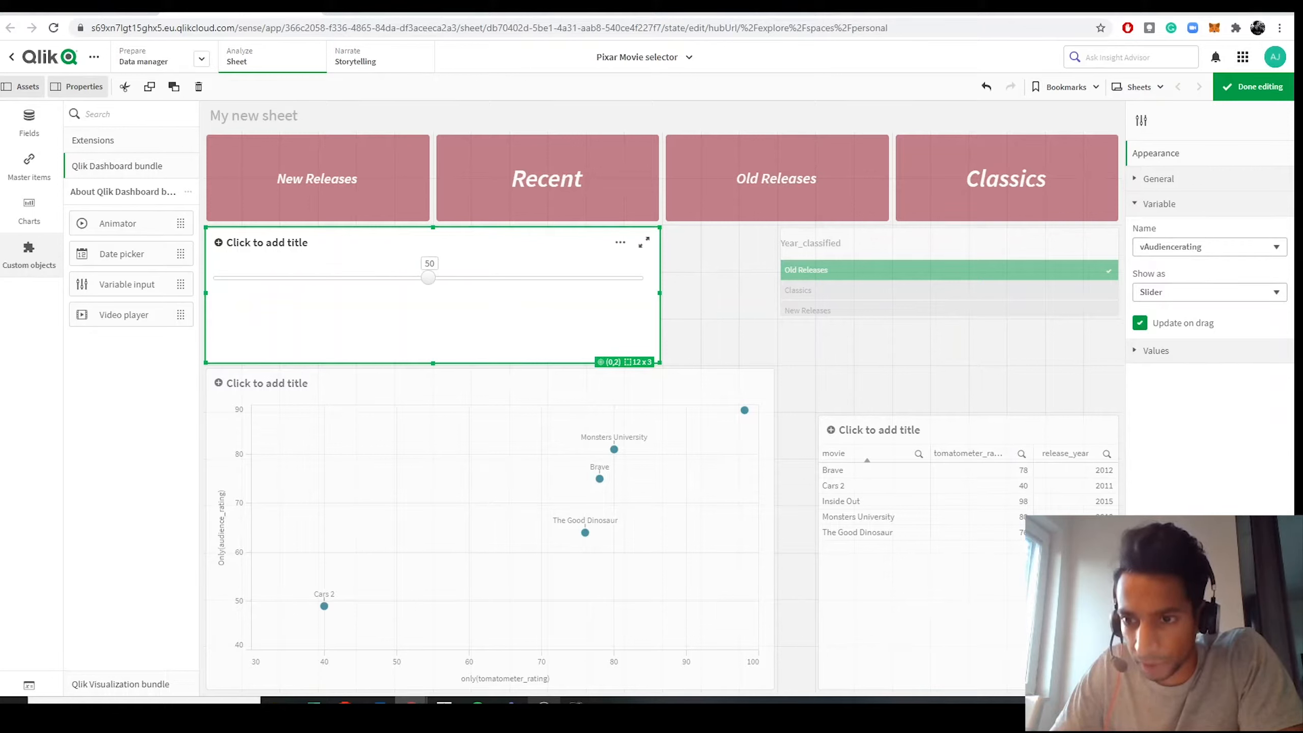
Title the slider object "Audience Rating Selector".
left_click(1147, 180)
left_click(1162, 261)
type("Audience")
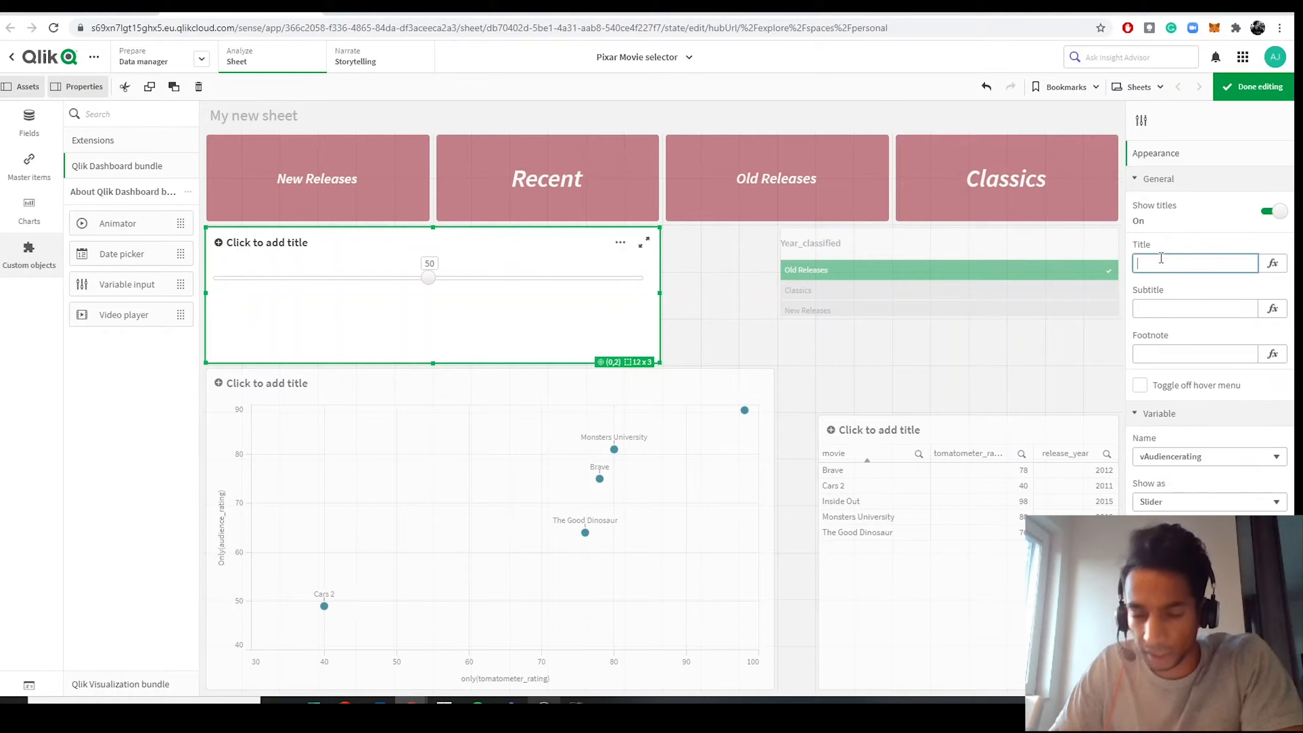
type(" R")
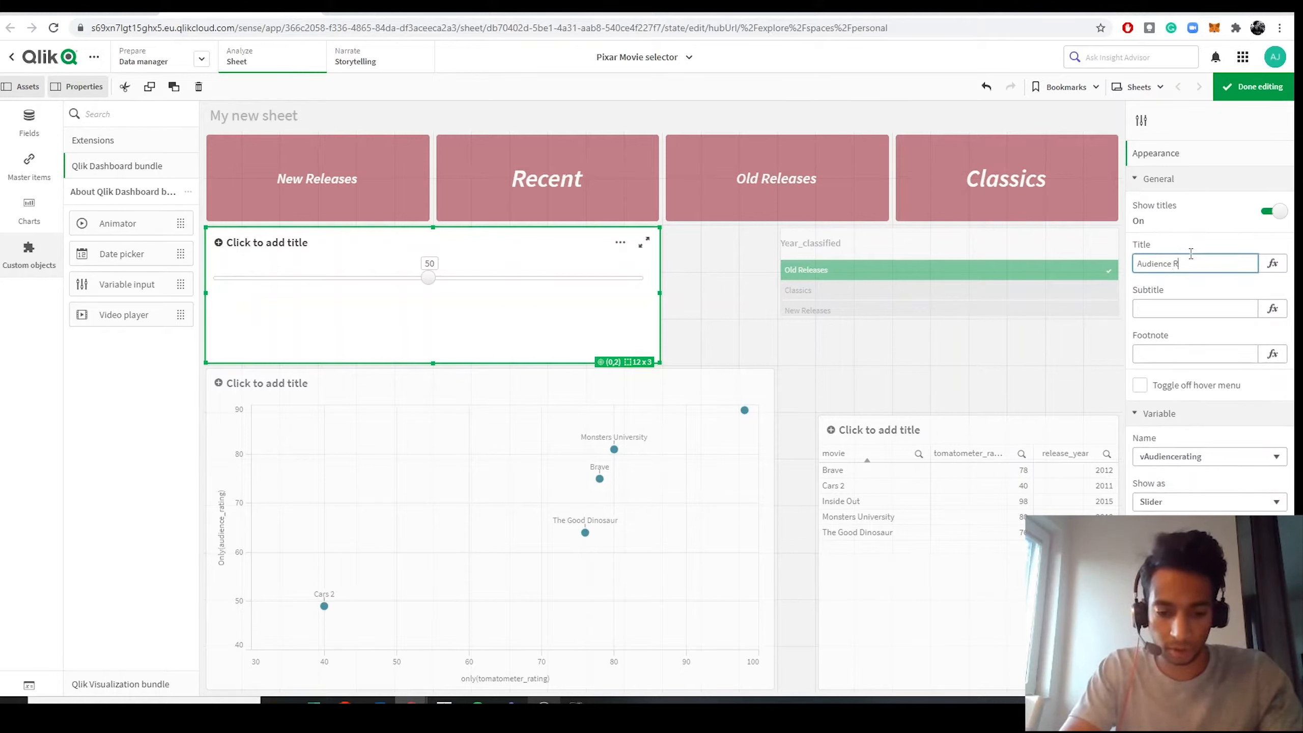
type("ating Selector")
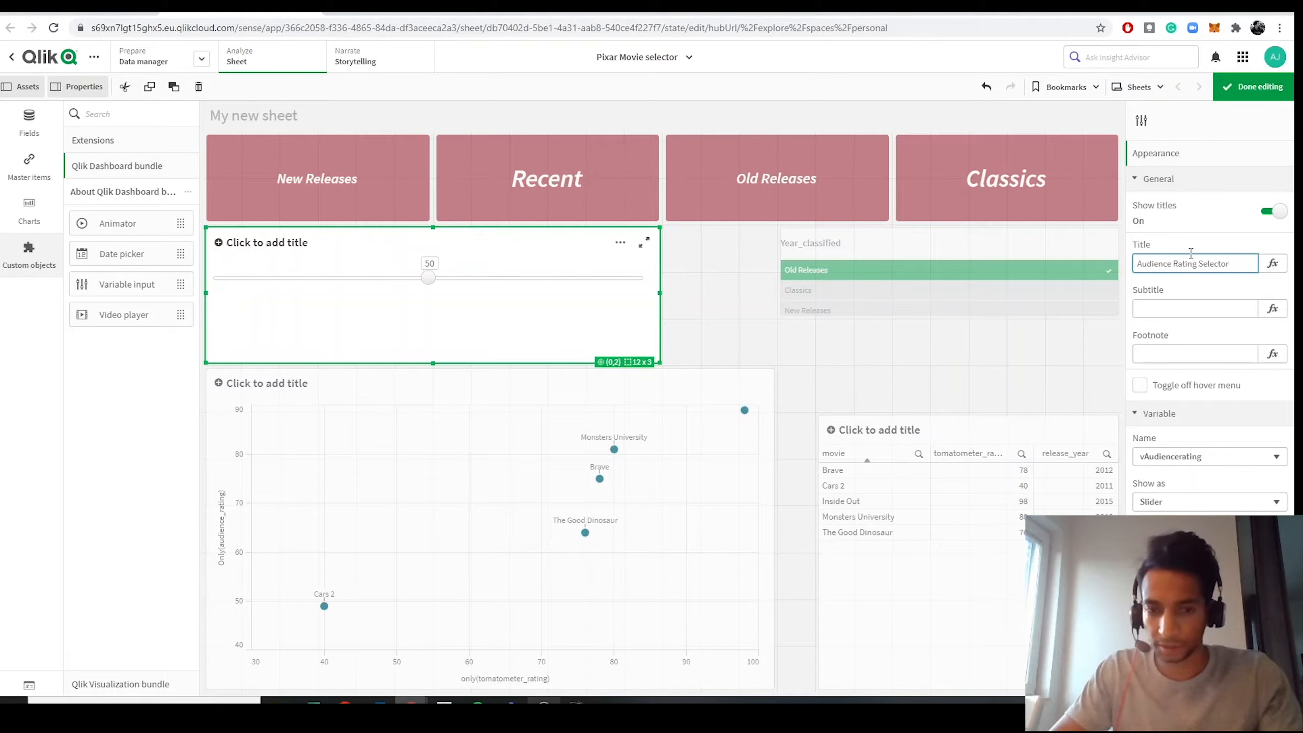
key("Return")
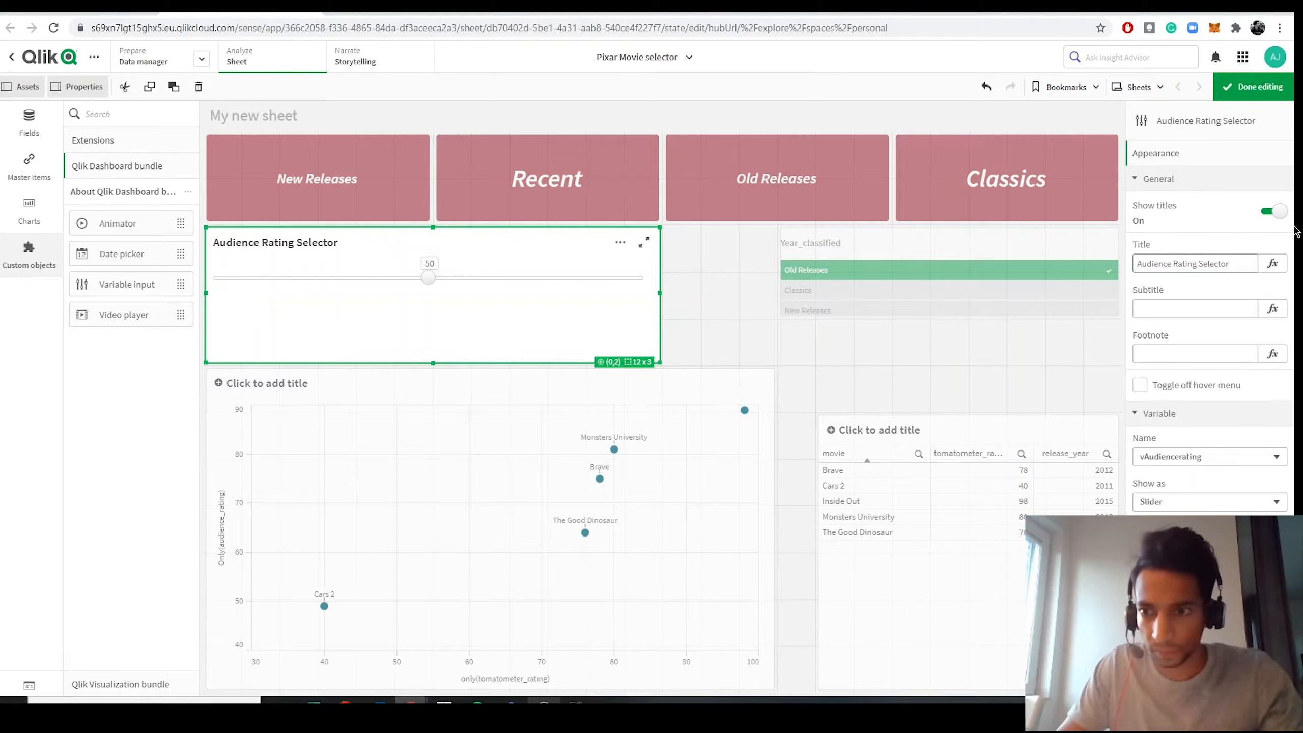
Narrow the Audience Rating Selector to 10 x 3 grid cells and view the sheet outside edit mode.
left_click(1246, 87)
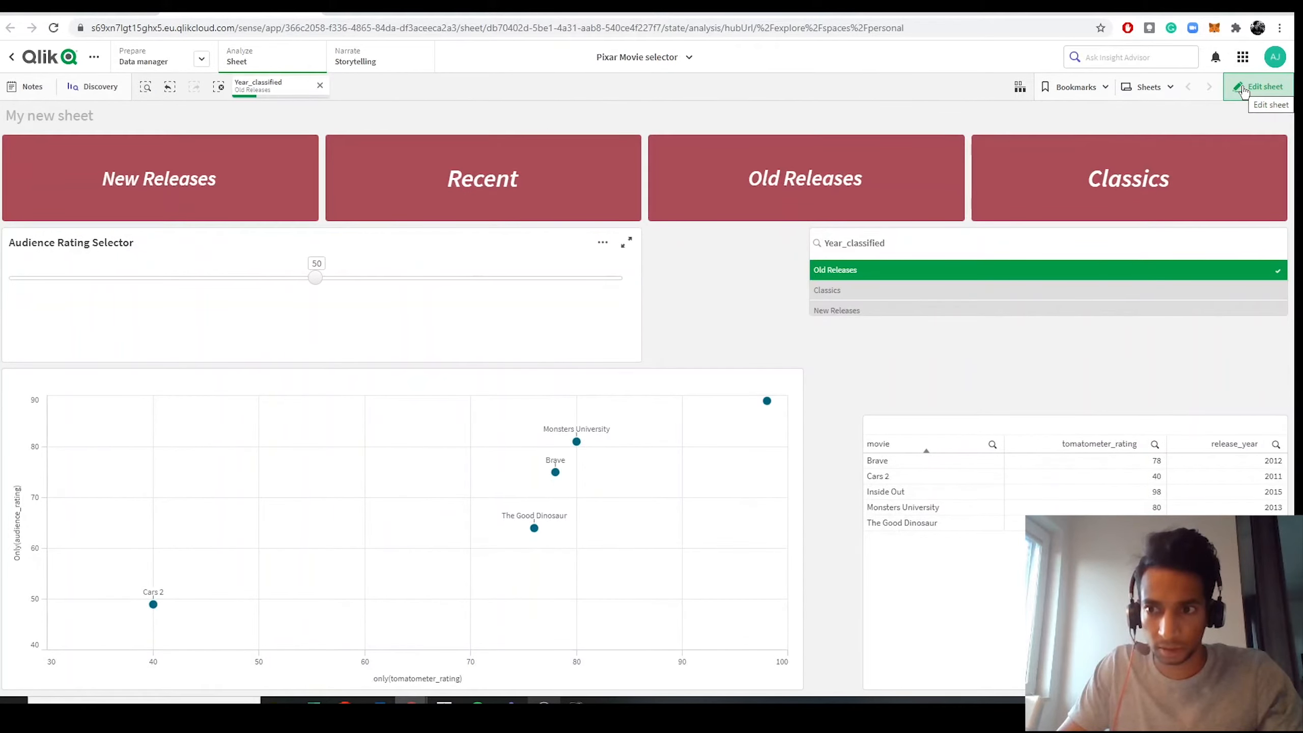
left_click(1242, 87)
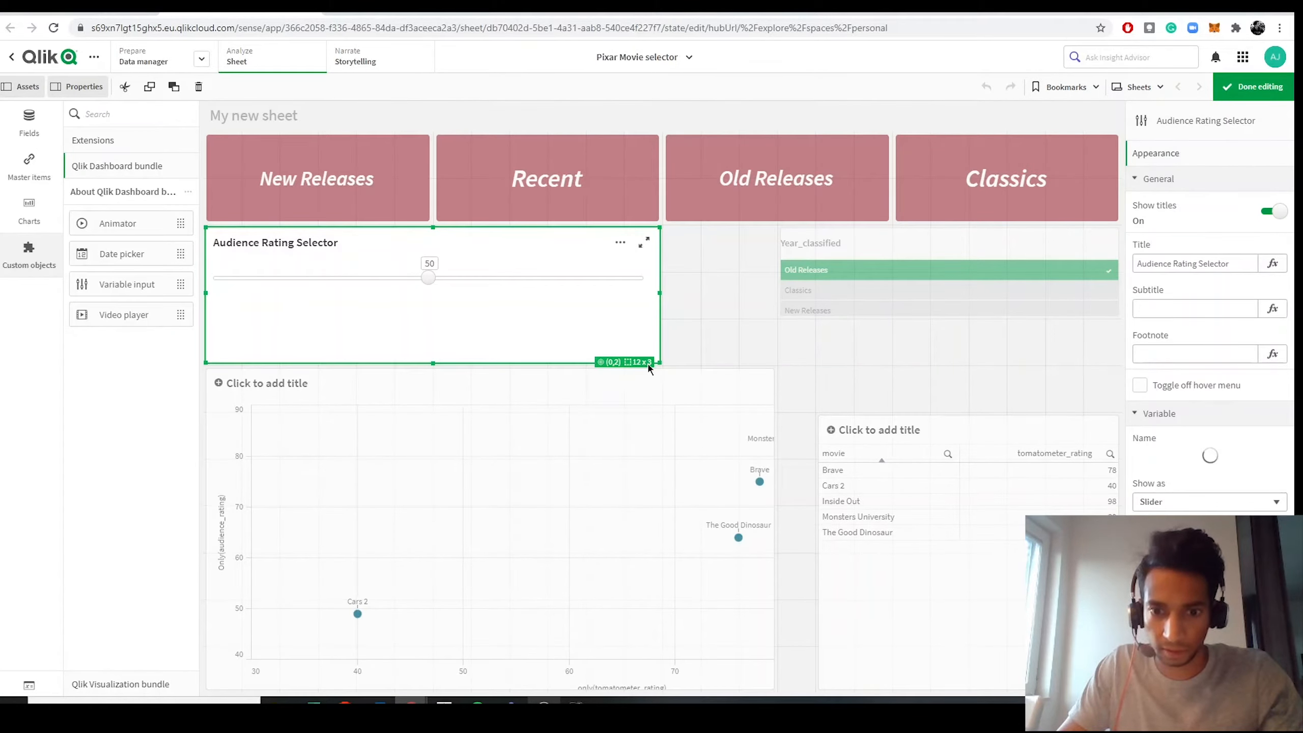
left_click_drag(637, 334, 571, 341)
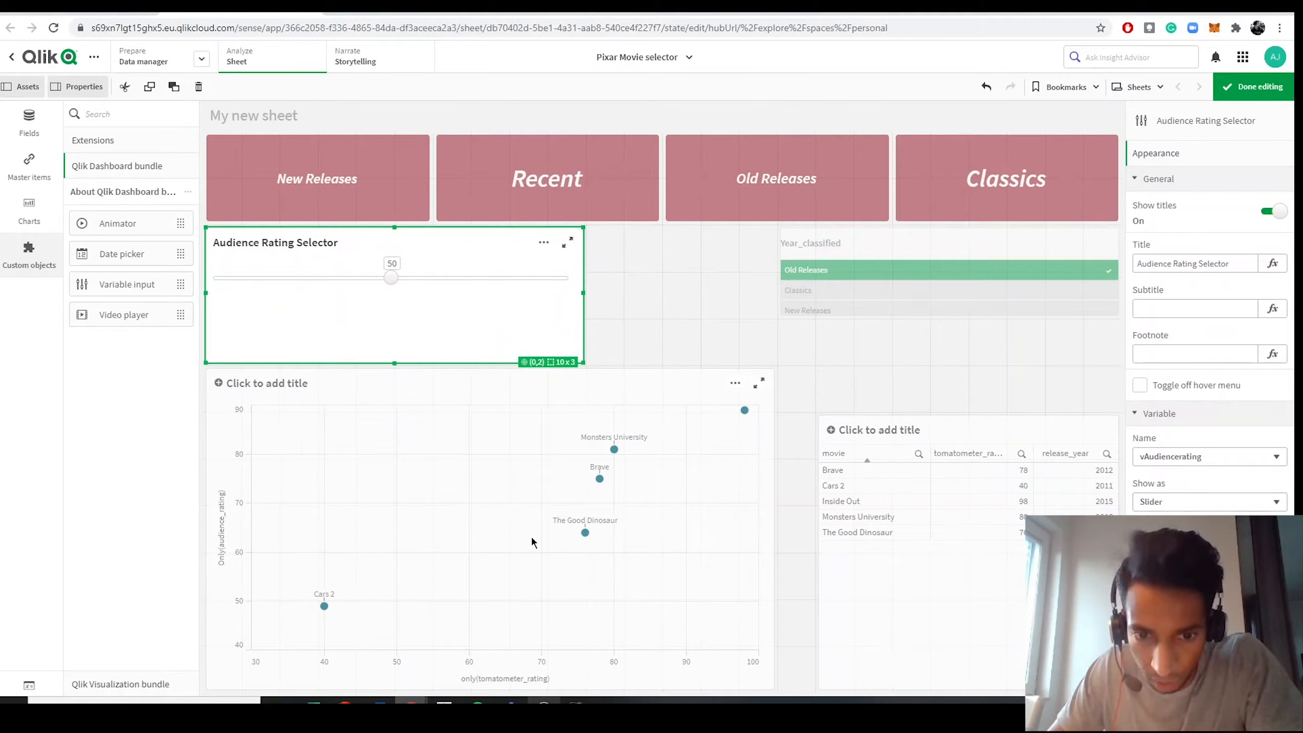
left_click(1236, 90)
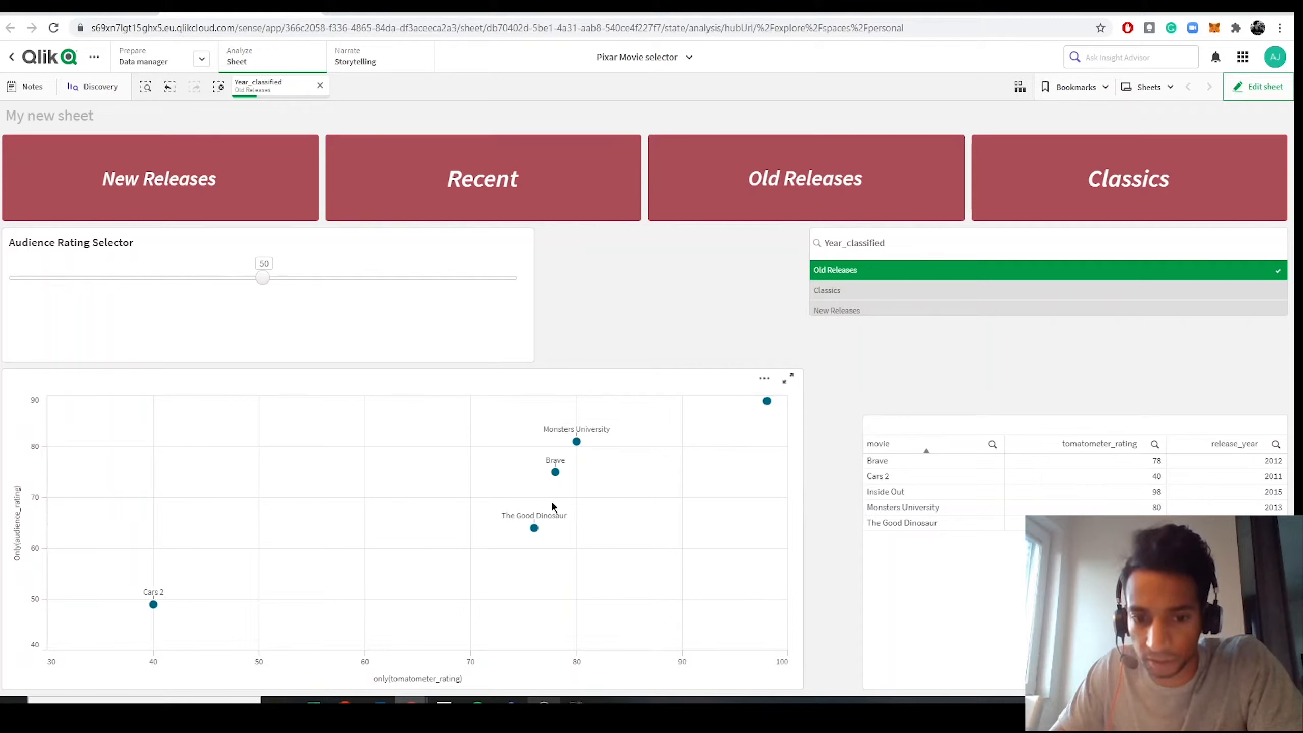
mouse_move(523, 515)
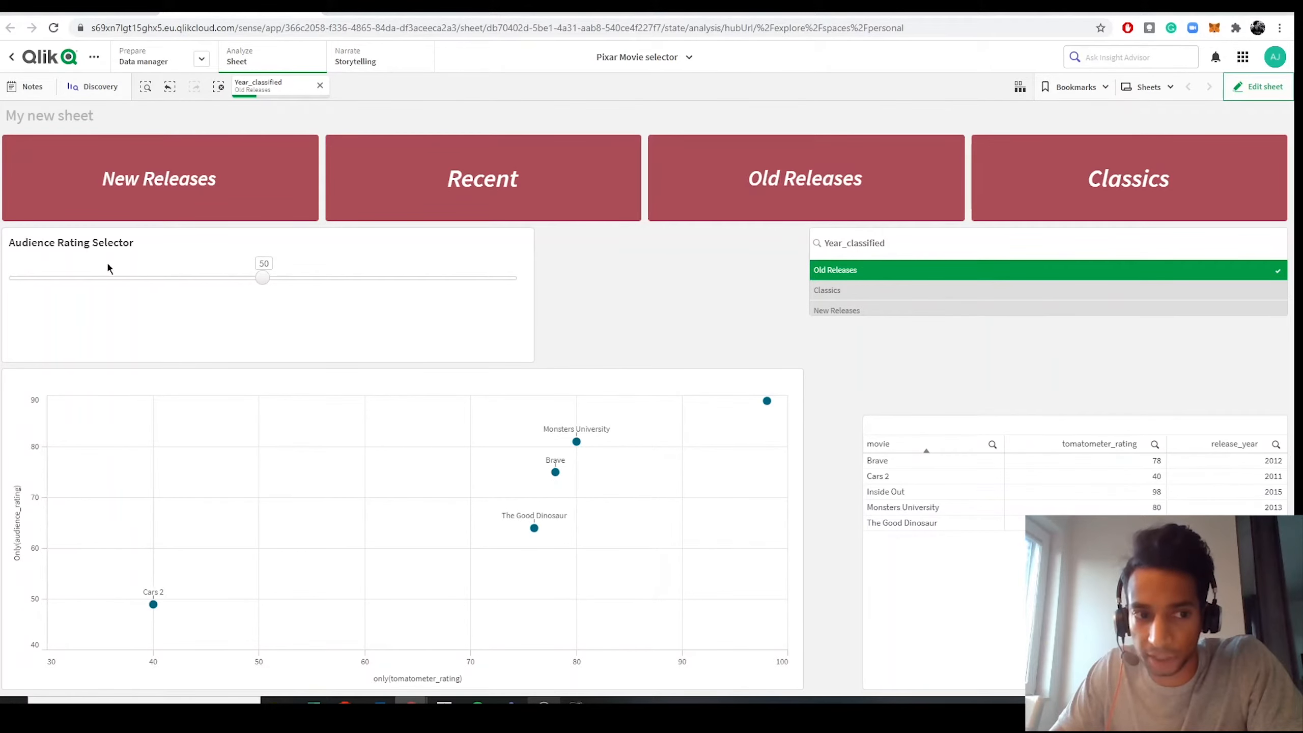
Reopen the sheet for editing and add a Y-axis reference line to the scatter plot.
left_click(1258, 86)
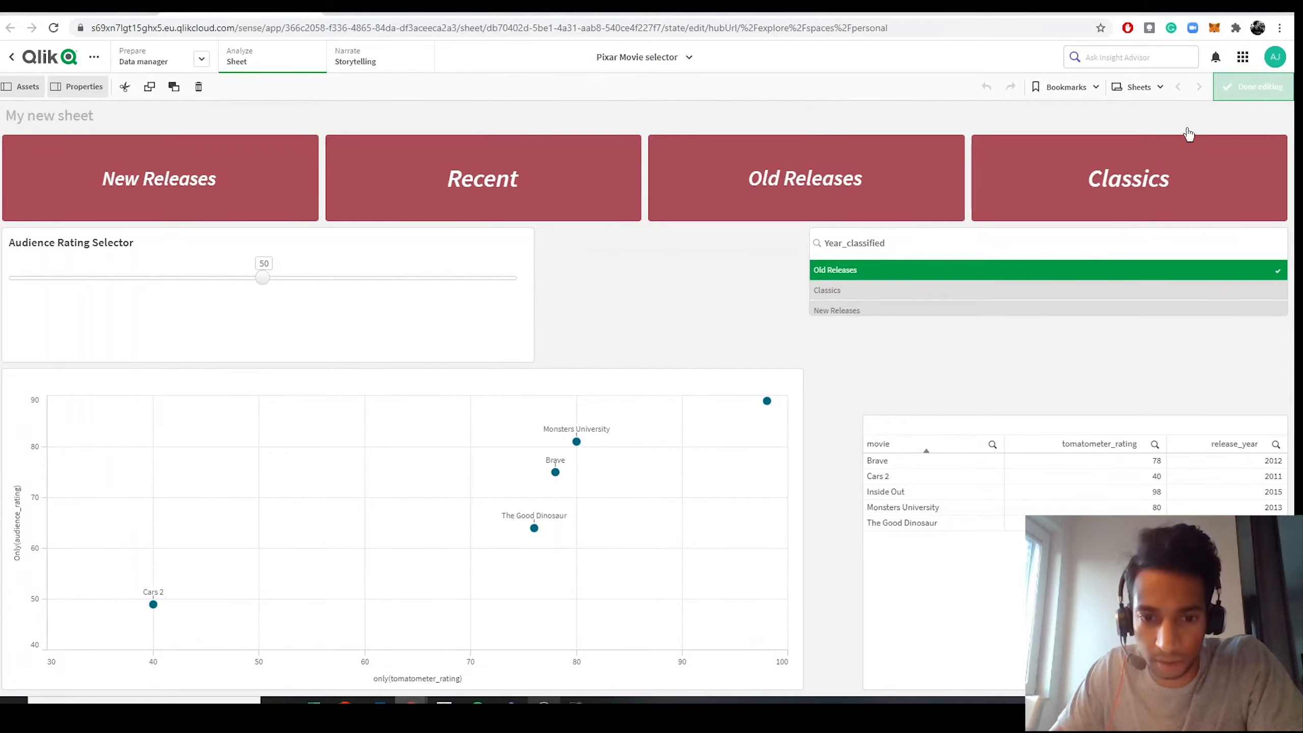
left_click(631, 398)
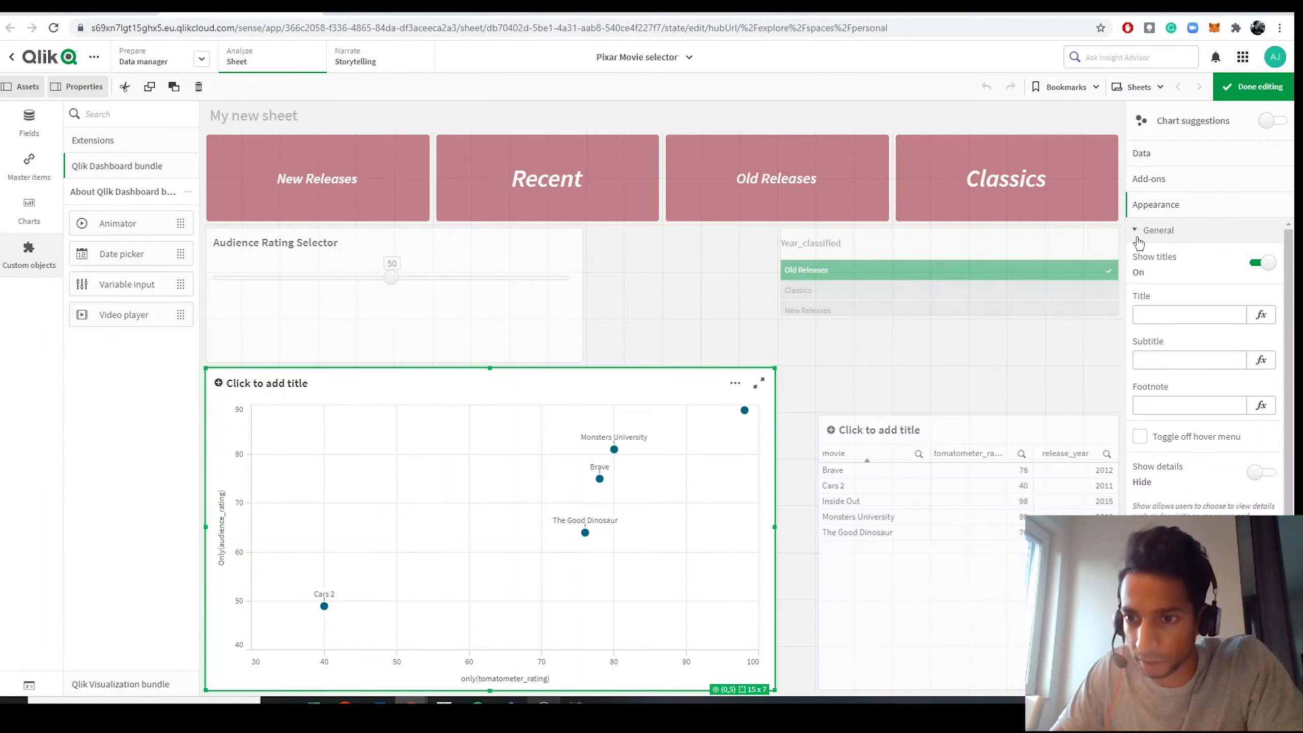
left_click(1142, 232)
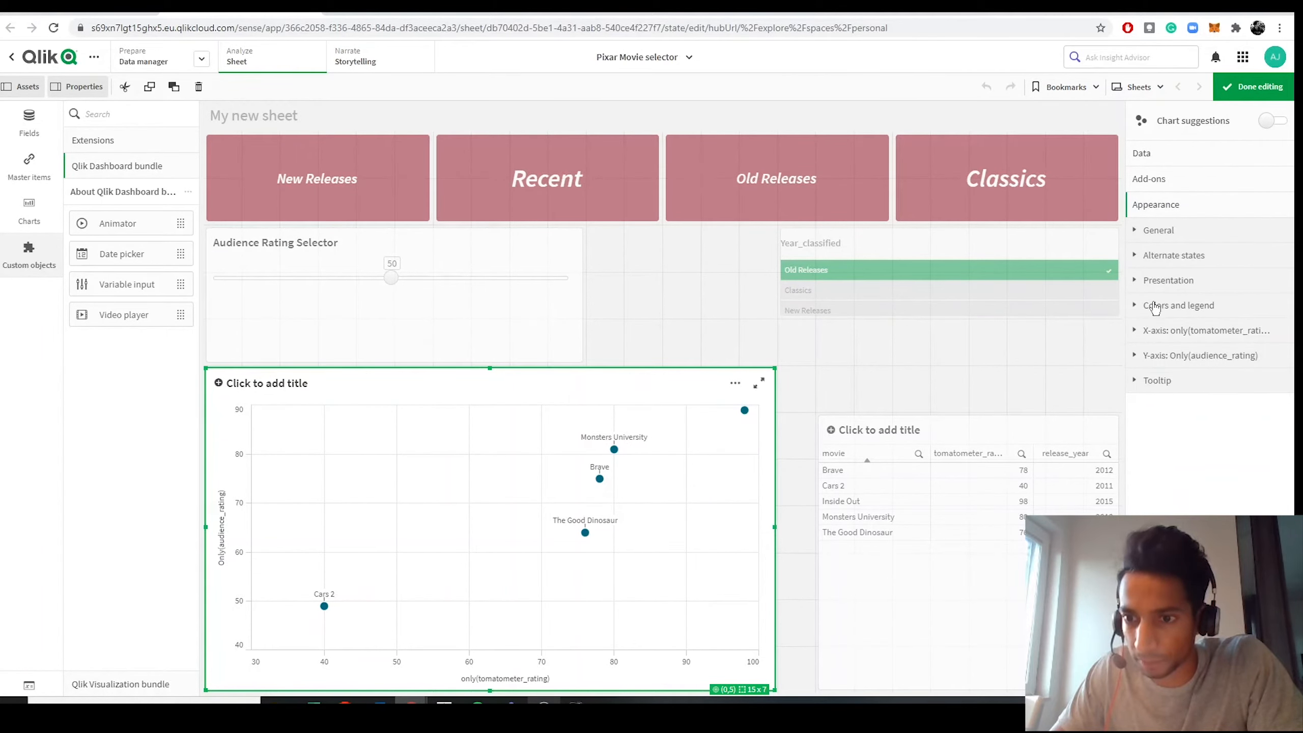
left_click(1156, 307)
left_click(1156, 307)
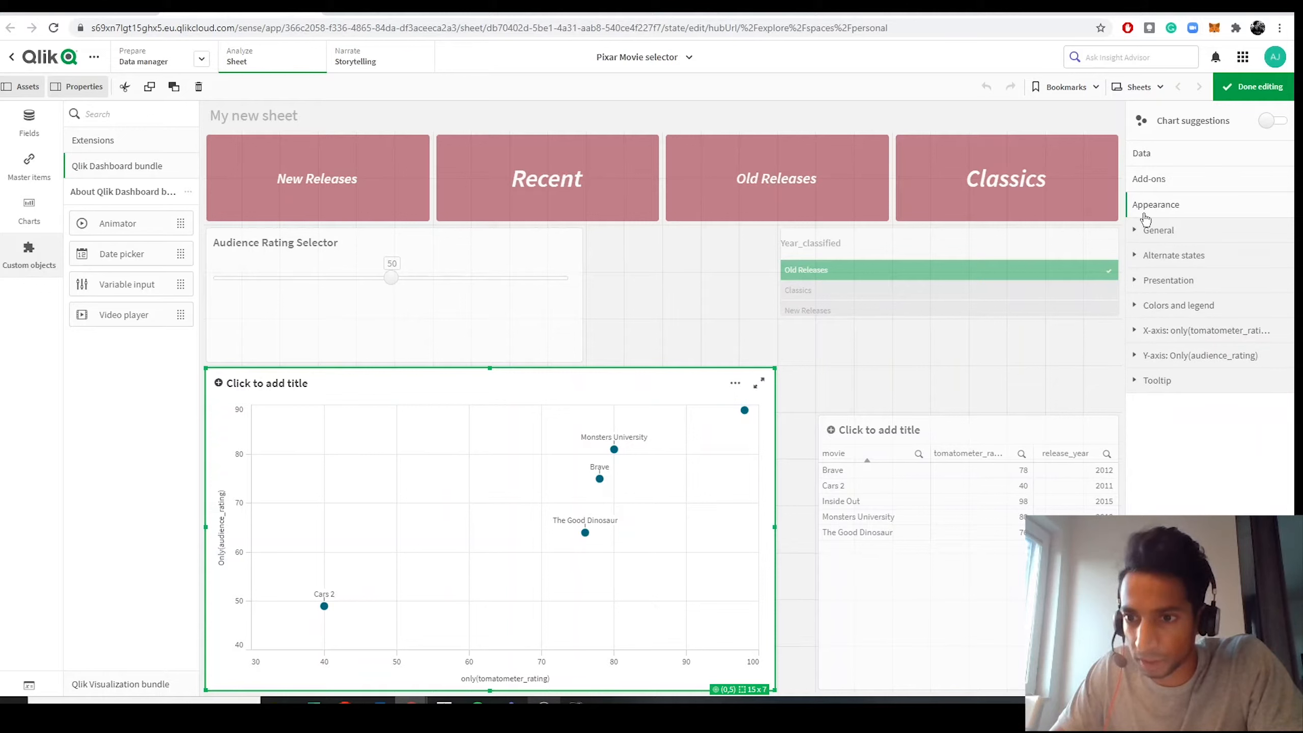
left_click(1147, 185)
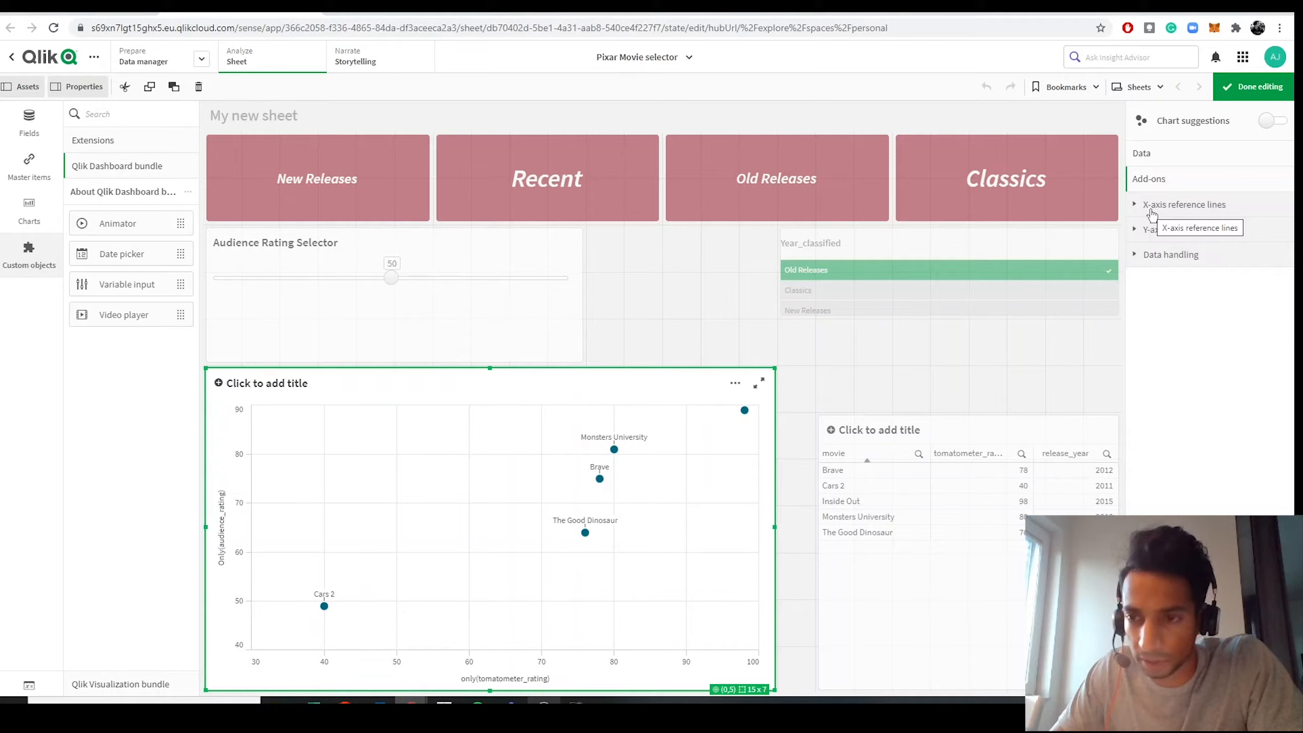
left_click(1151, 210)
left_click(1154, 206)
left_click(1158, 231)
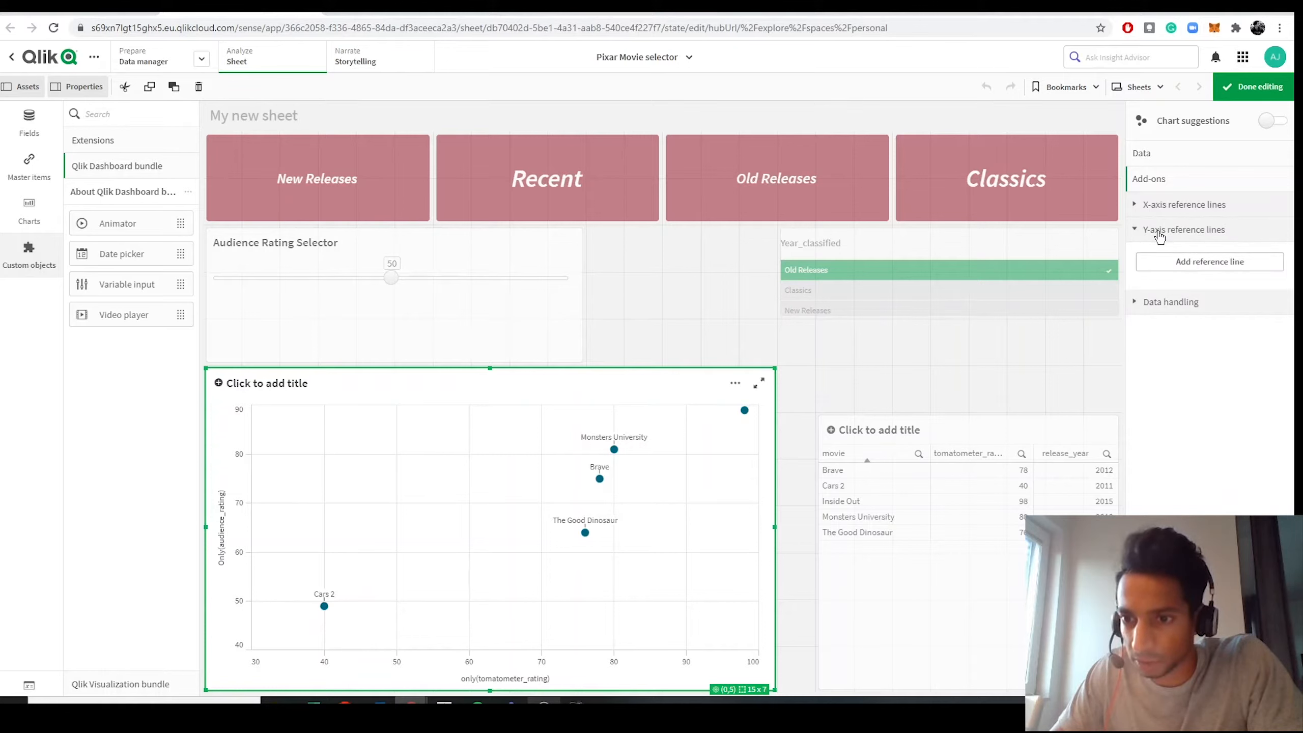
left_click(1181, 264)
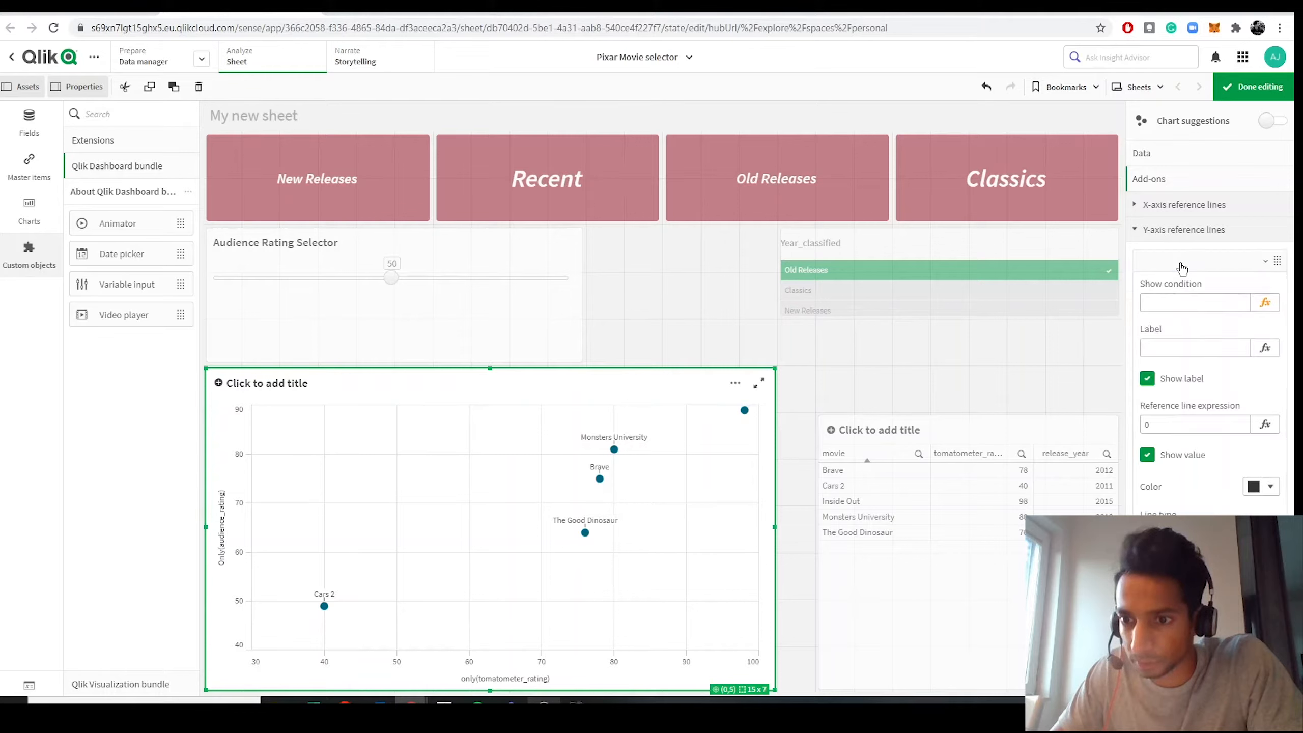
Set the expression of the scatter plot's Y-axis reference line to the variable vAudiencerating.
left_click(1181, 305)
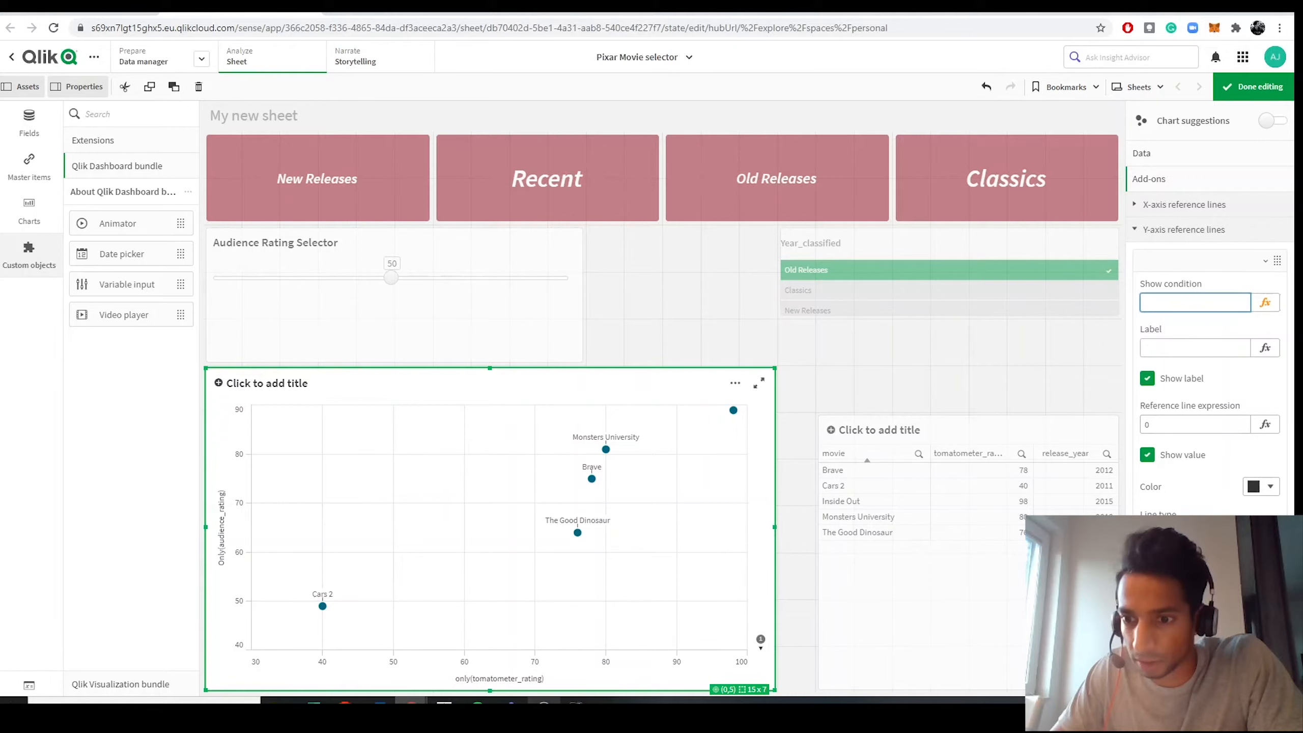
left_click(1215, 486)
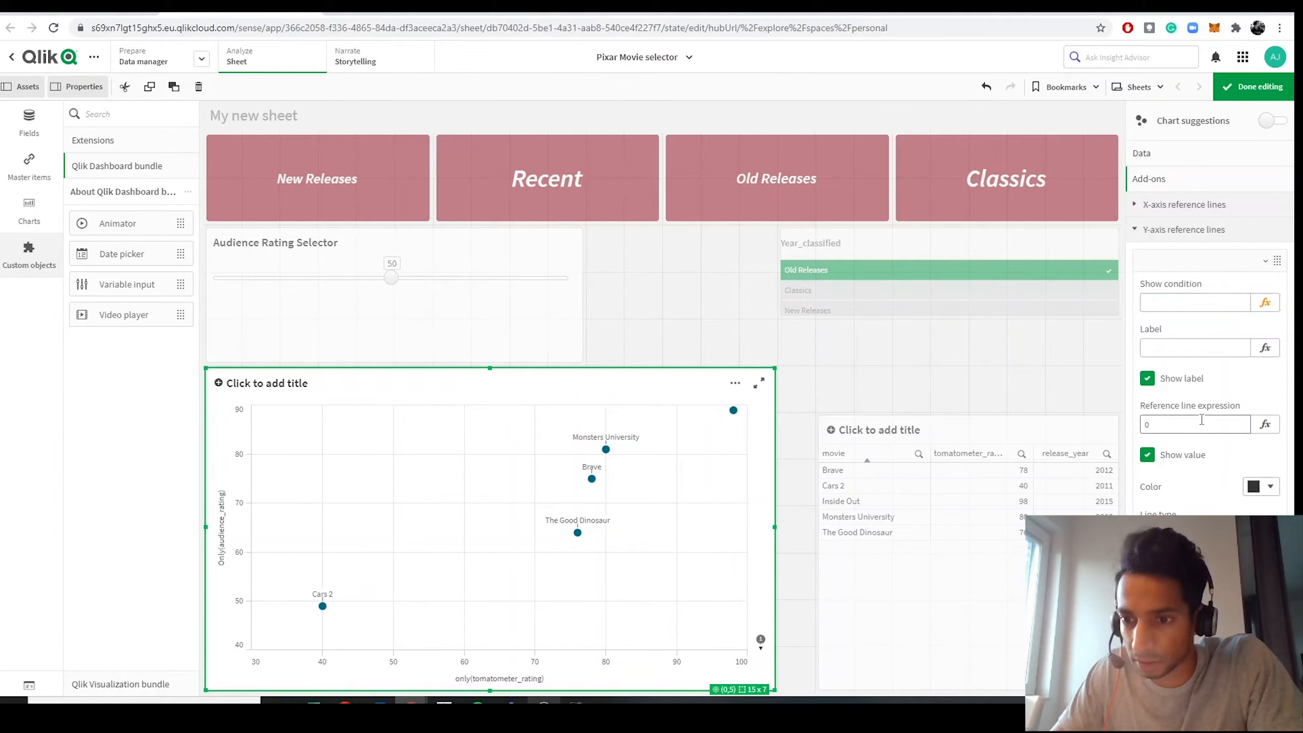
left_click(1264, 424)
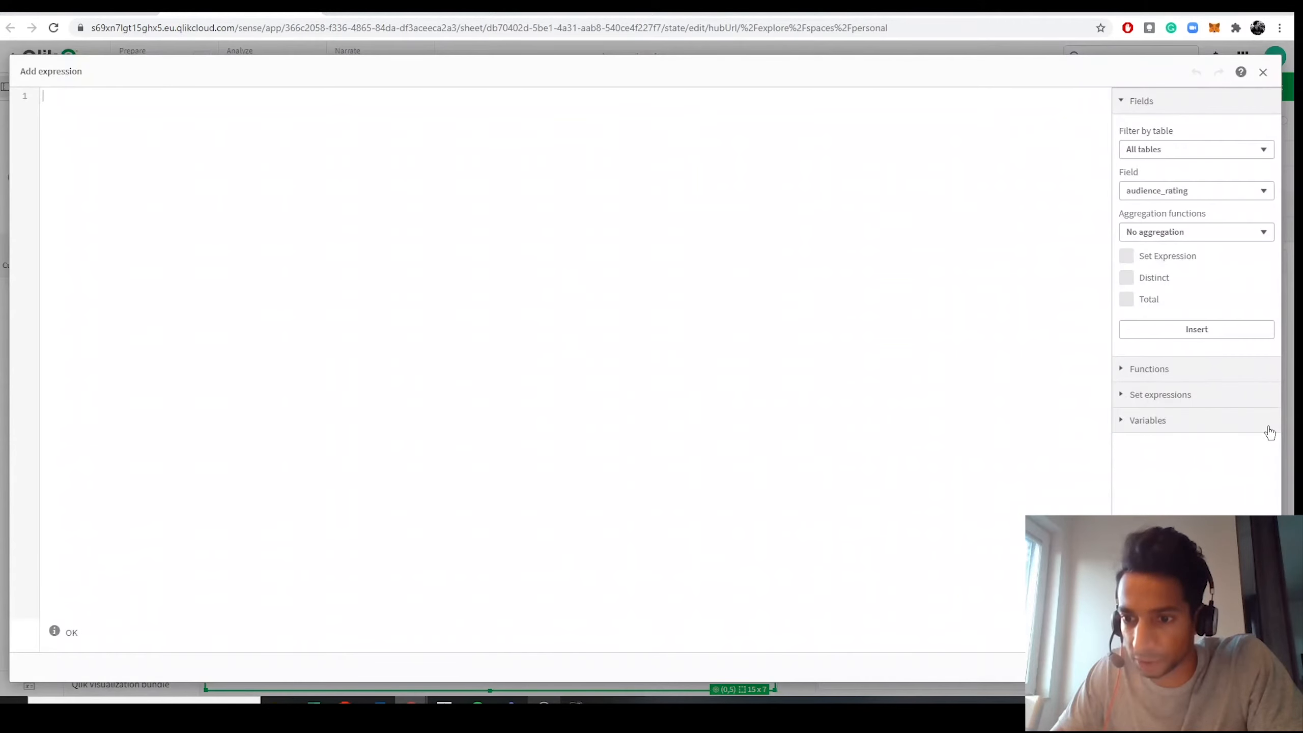
type("v")
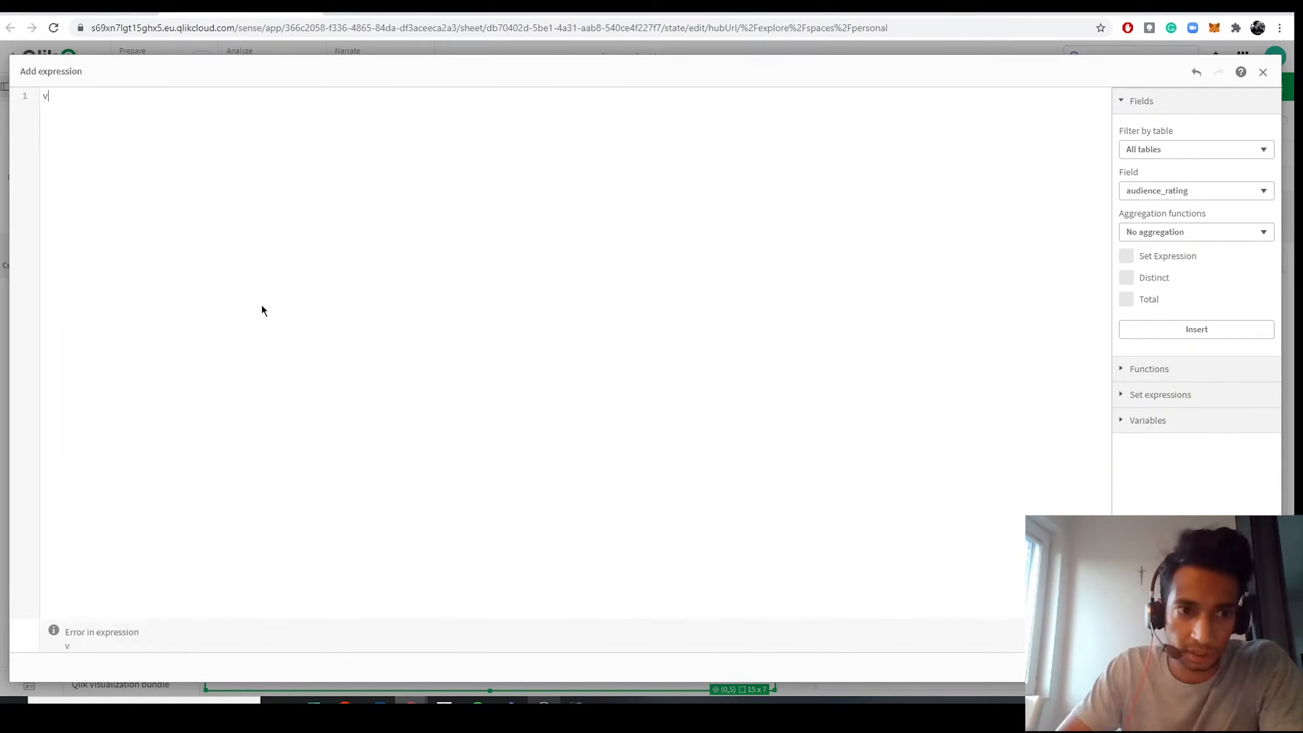
key("Down")
key("Down")
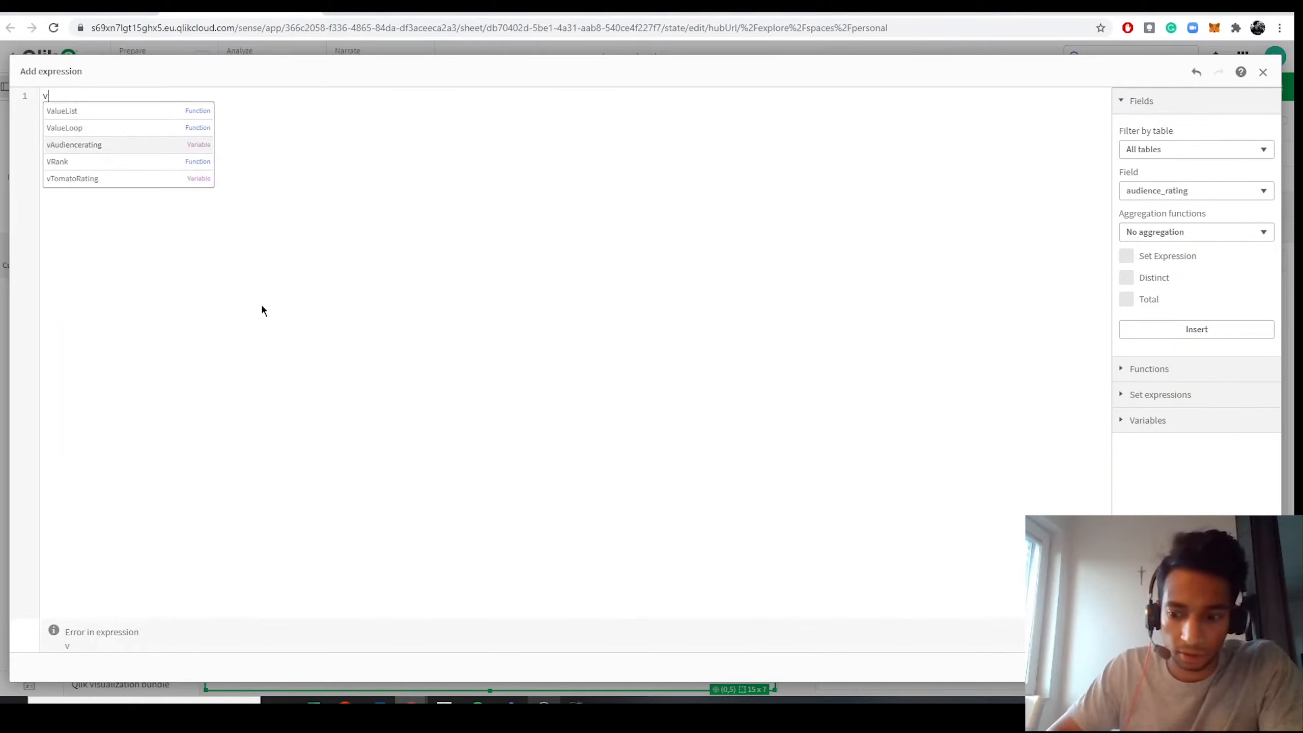
key("Return")
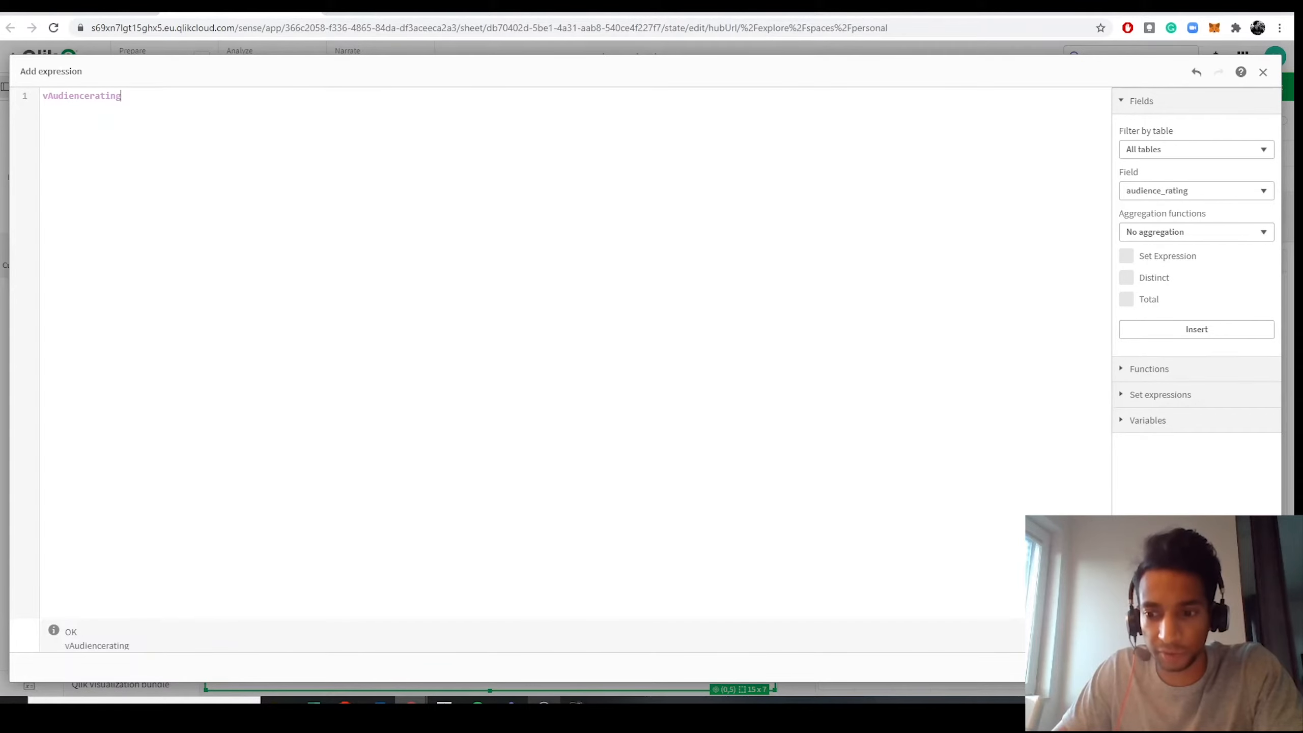
left_click(1255, 667)
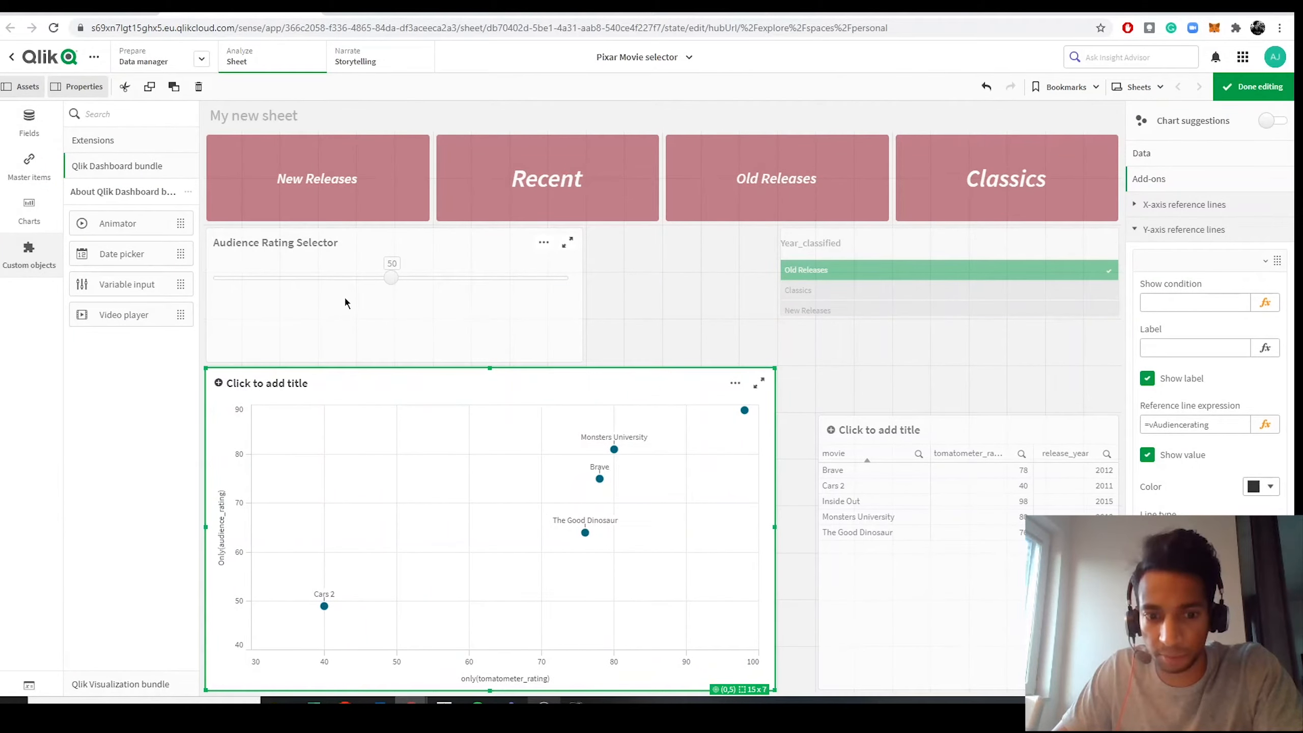
Leave edit mode and set the Audience Rating Selector slider to 60.
left_click(1251, 86)
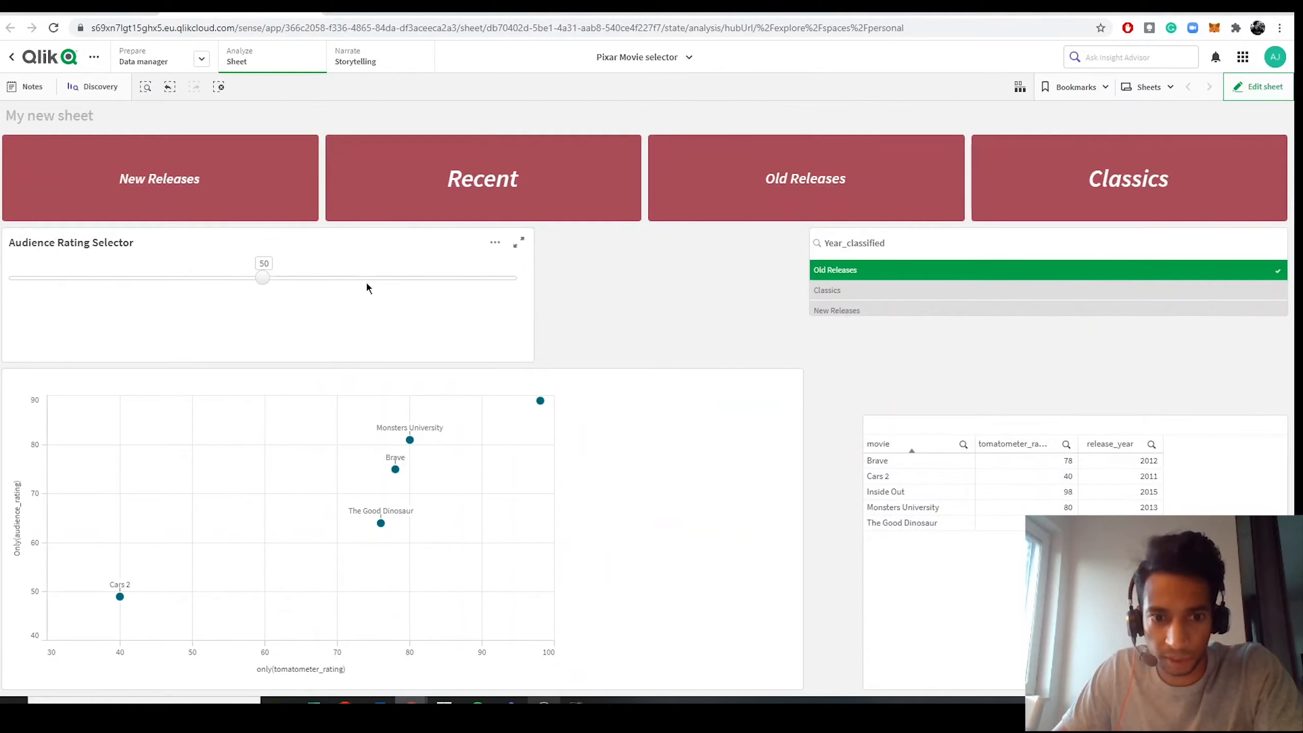
left_click(325, 277)
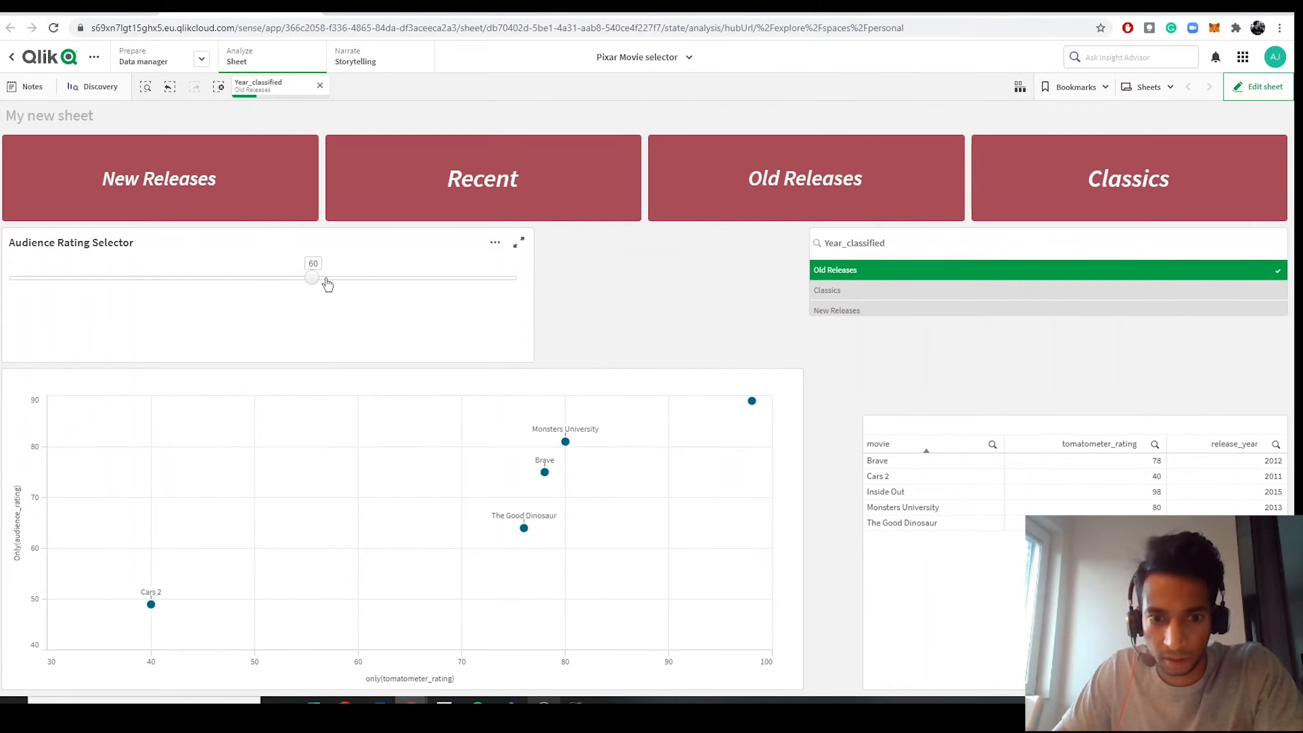
left_click(383, 279)
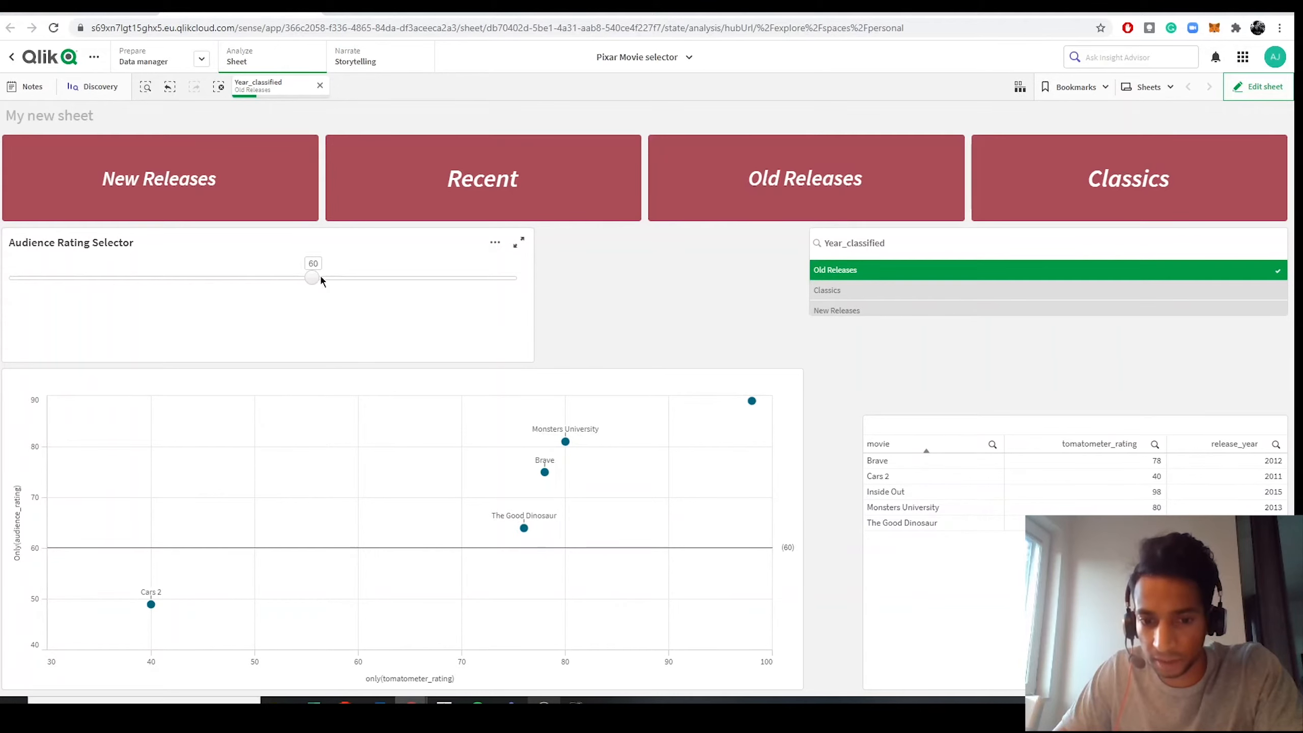
Reopen the sheet for editing and paste a copy of the Audience Rating Selector into the empty space beside it.
left_click(1236, 90)
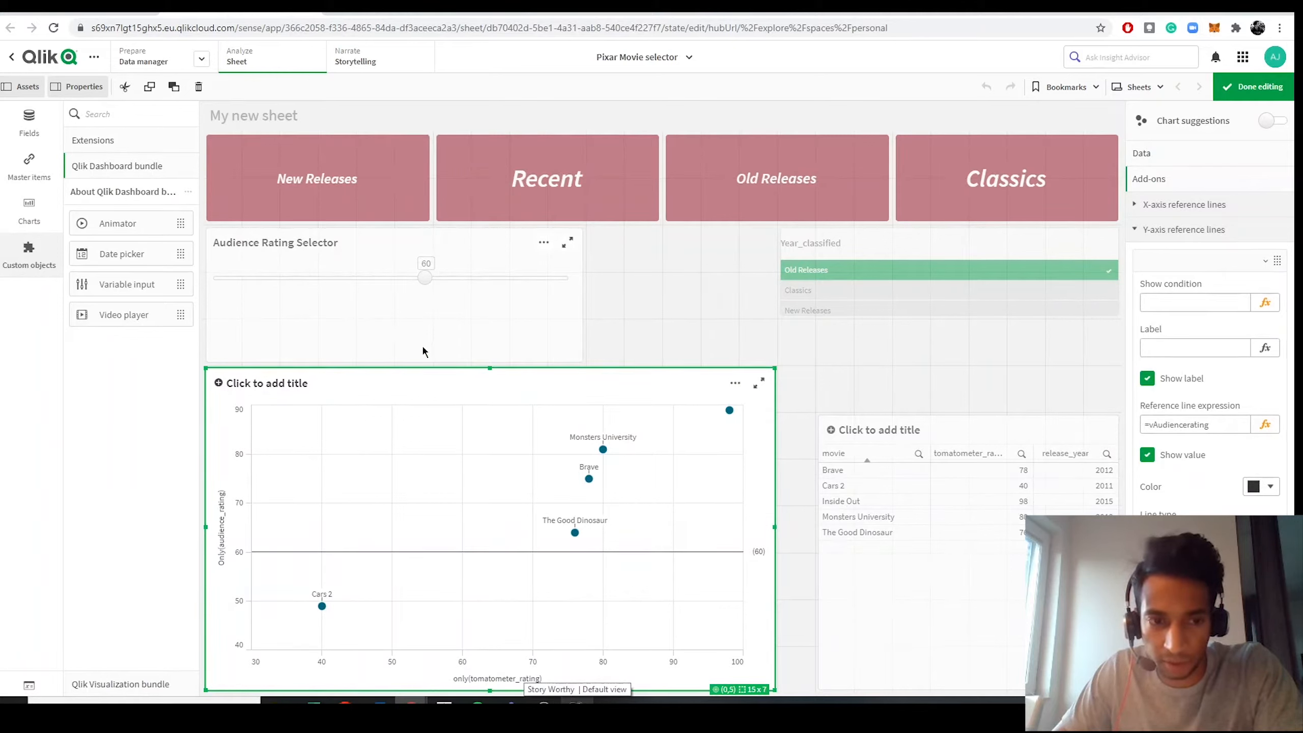
left_click(373, 307)
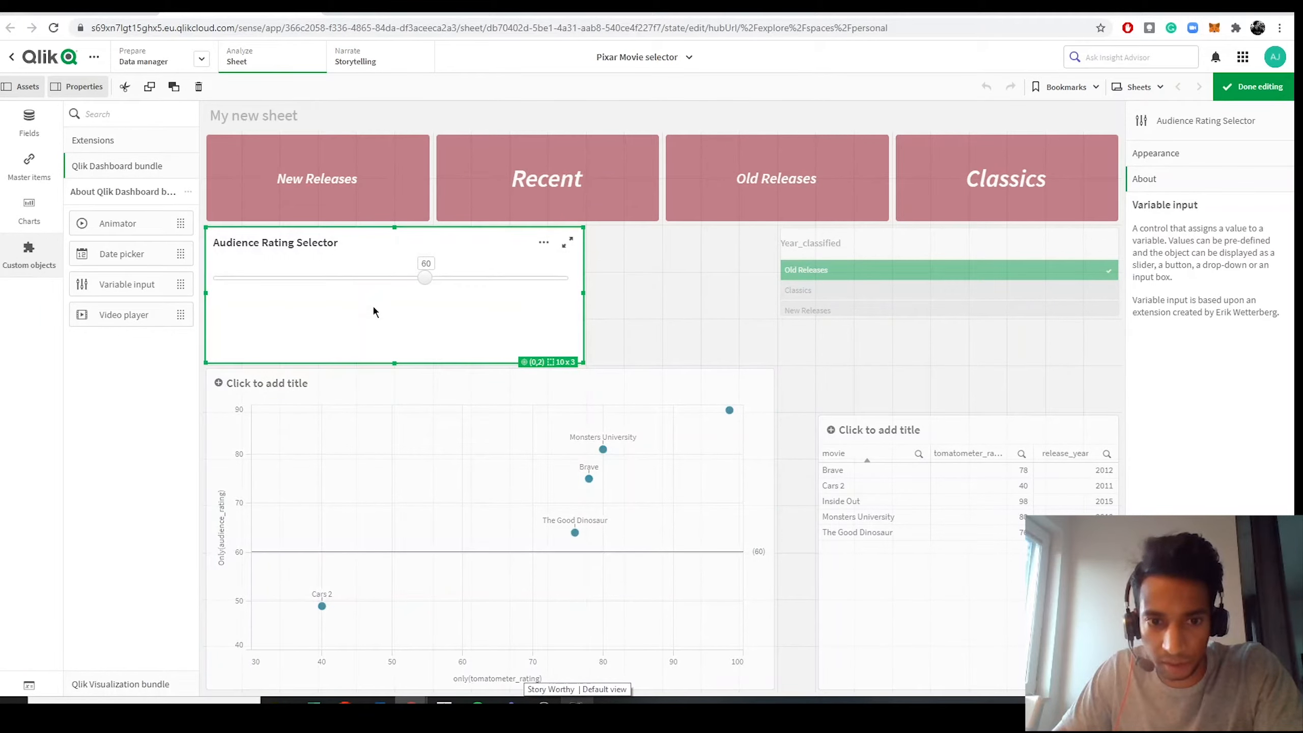
right_click(374, 308)
left_click(390, 317)
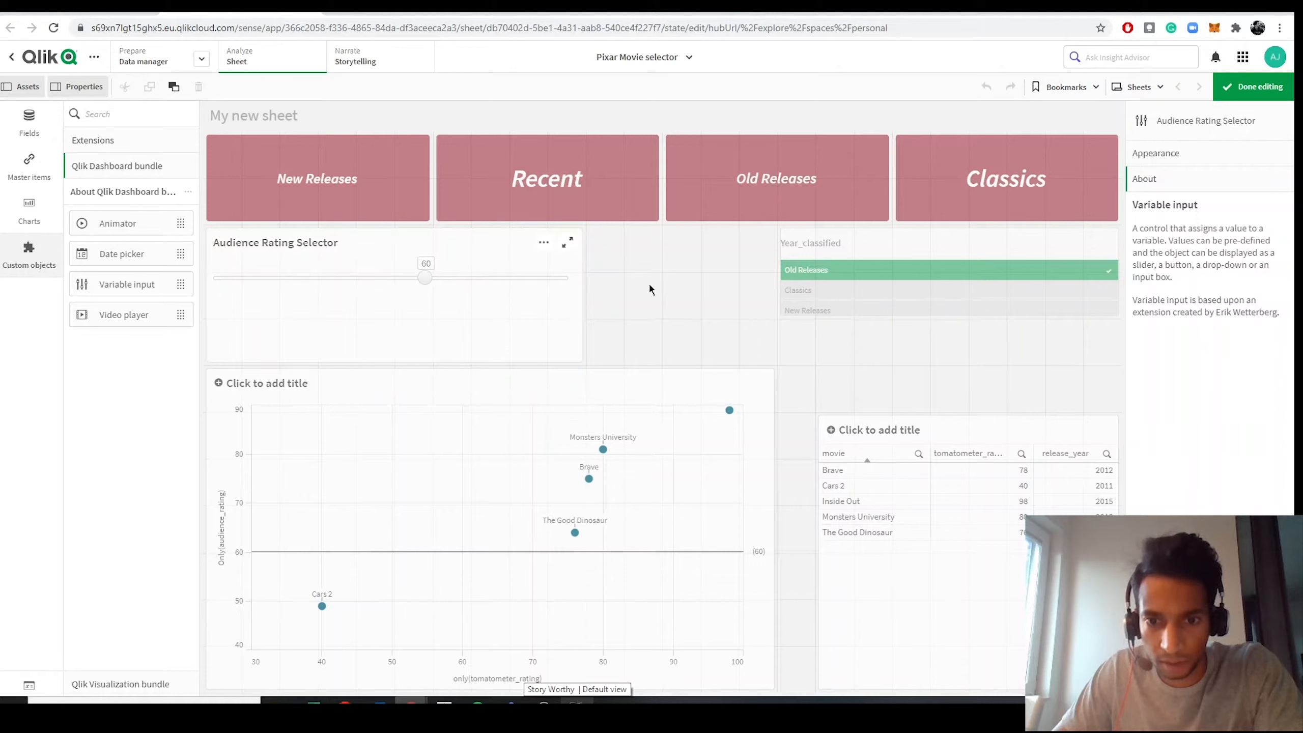
right_click(667, 289)
left_click(669, 286)
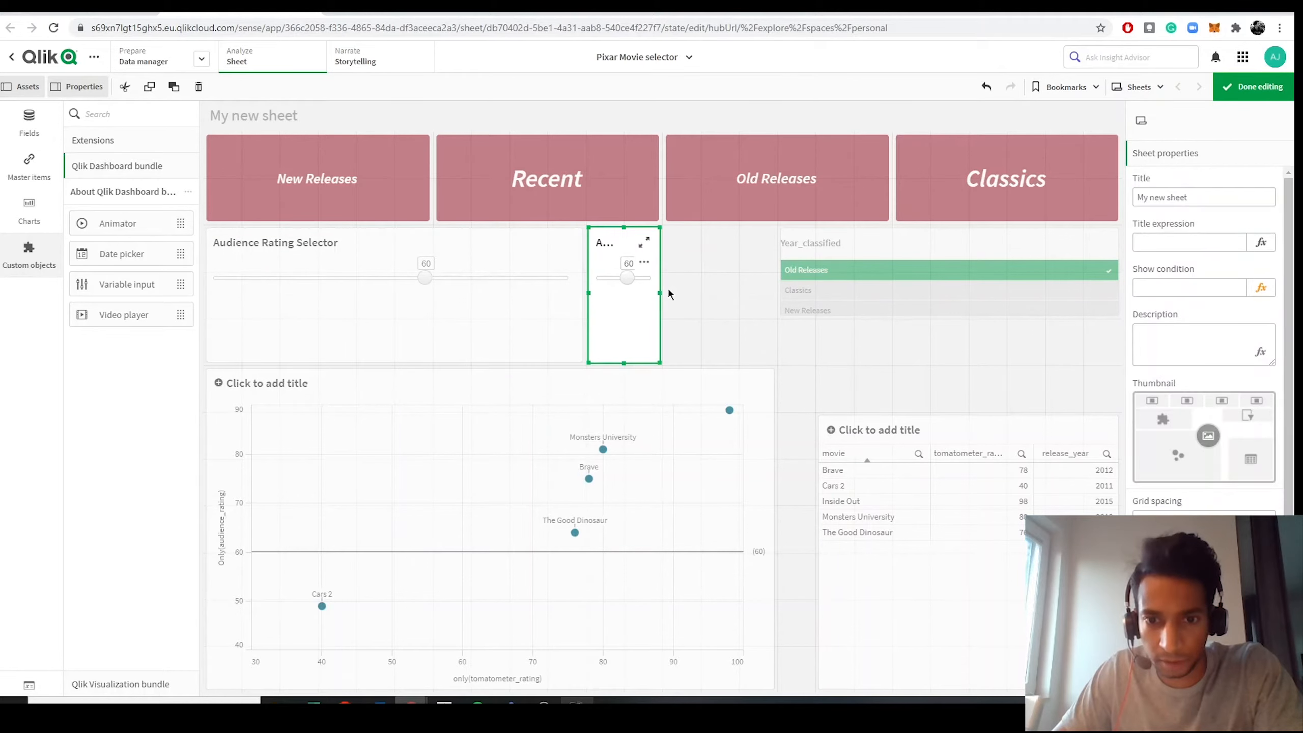
Narrow the Year_classified filter pane and widen the copied slider object to 10 x 3 grid cells.
left_click_drag(661, 293, 791, 299)
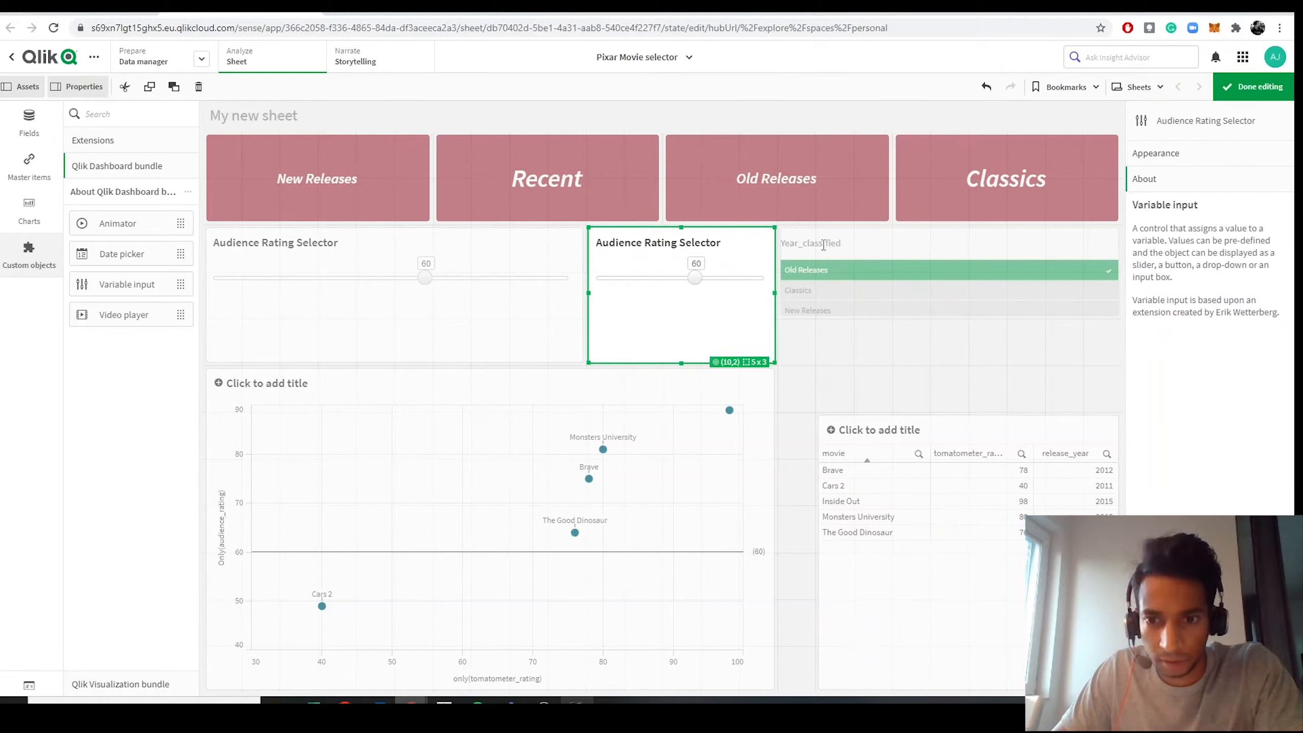
left_click(823, 246)
left_click_drag(777, 271, 971, 273)
left_click(771, 305)
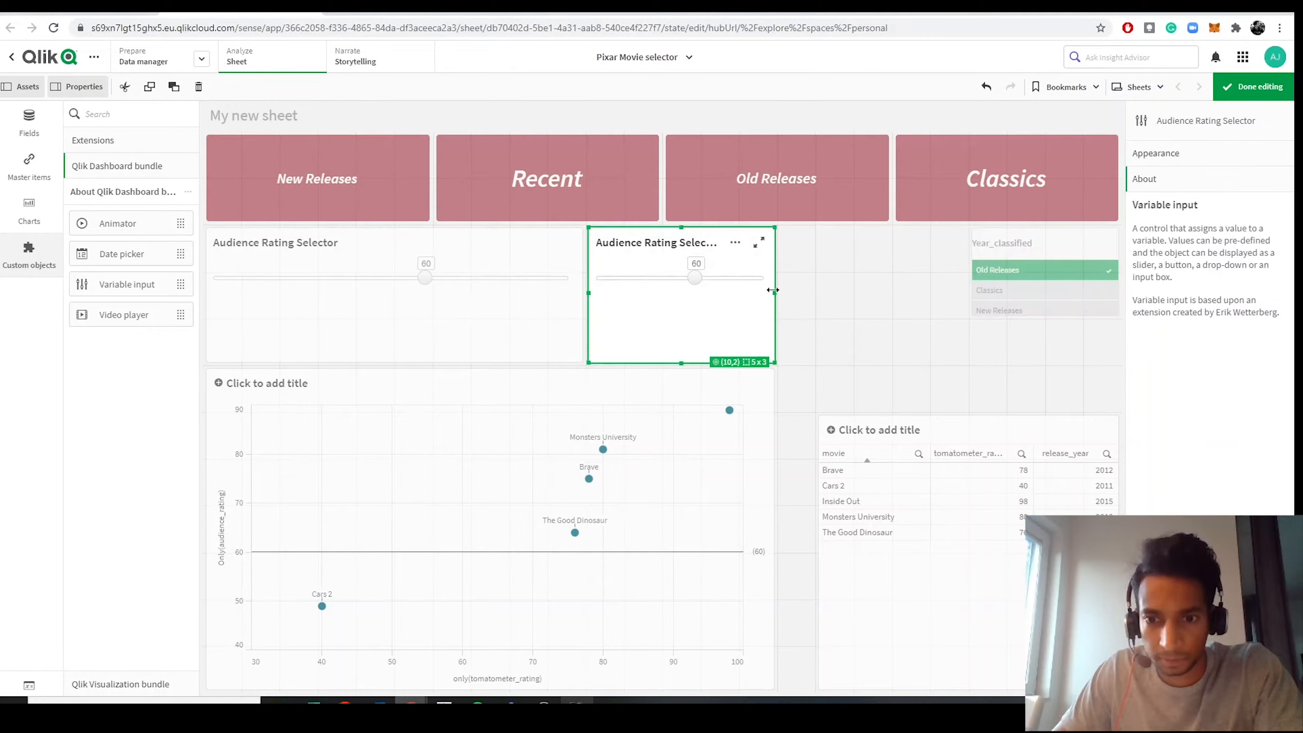
left_click_drag(773, 290, 968, 290)
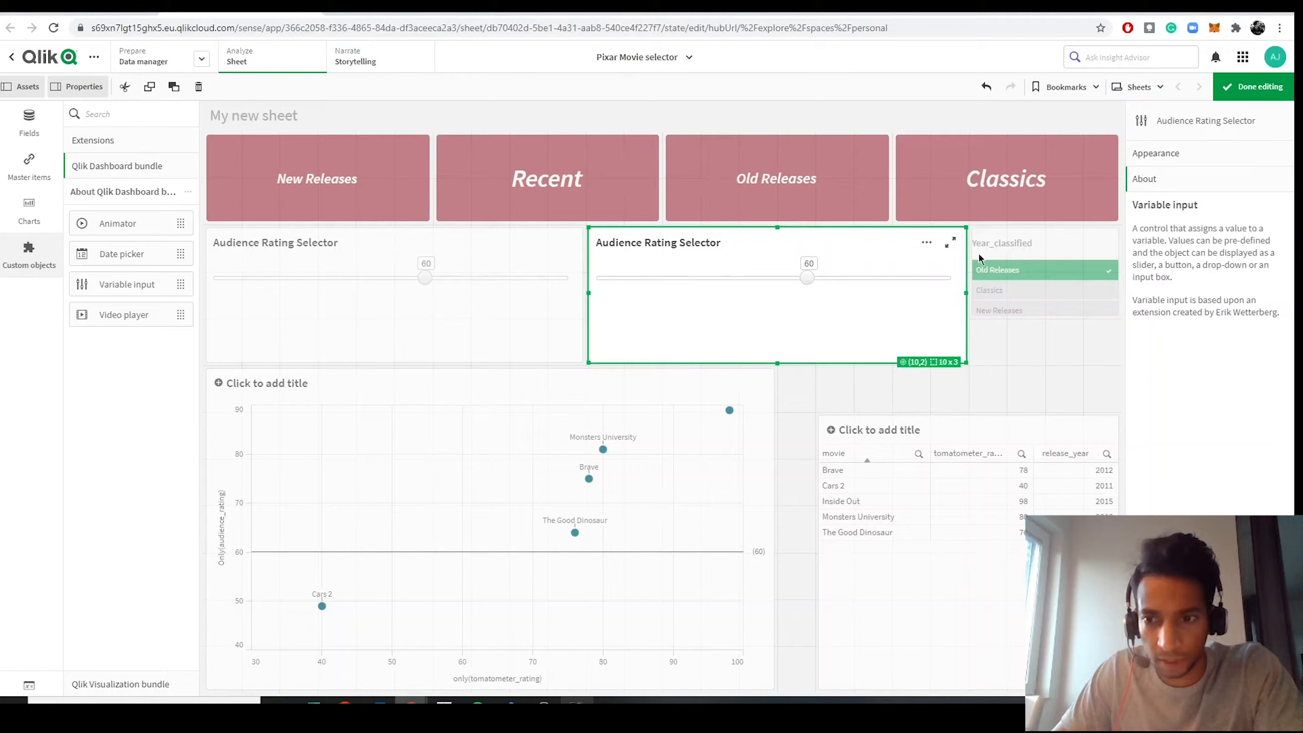
Assign the variable vTomatoRating to the copied slider and retitle it "Tomato Rating Selector".
left_click(1157, 153)
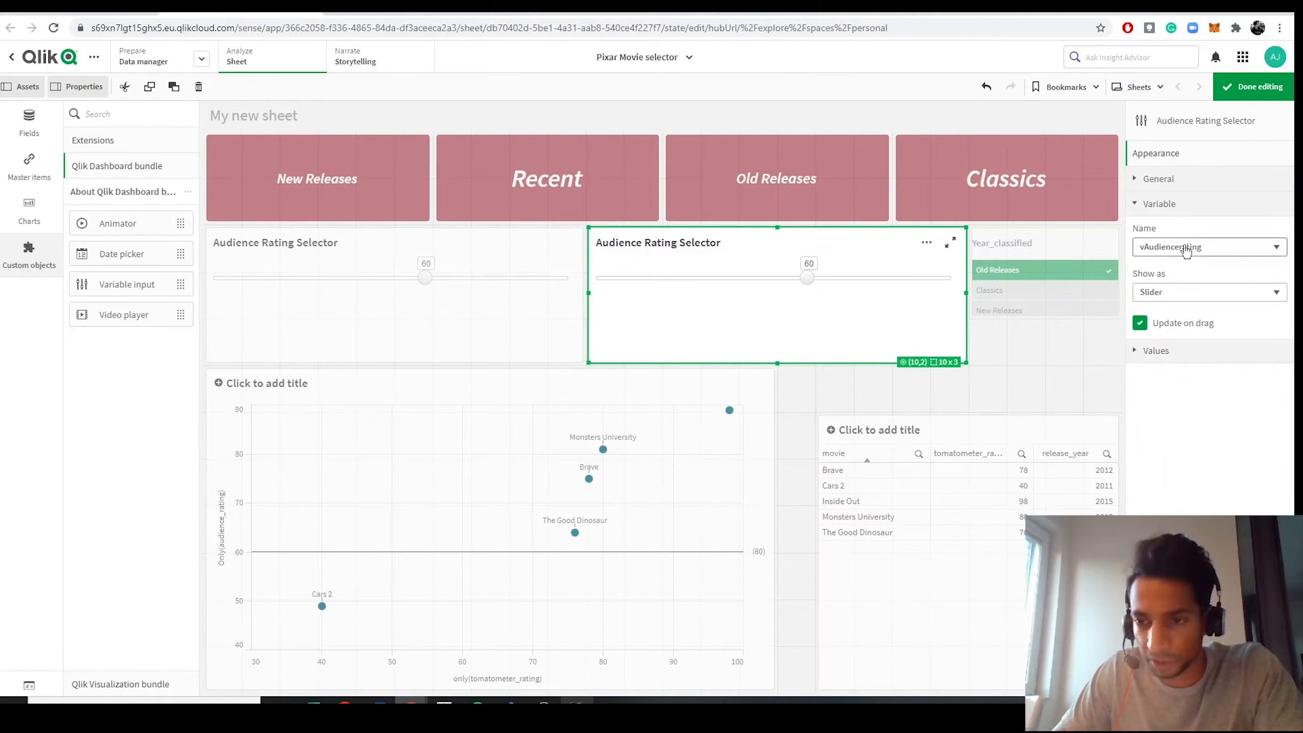
left_click(1186, 249)
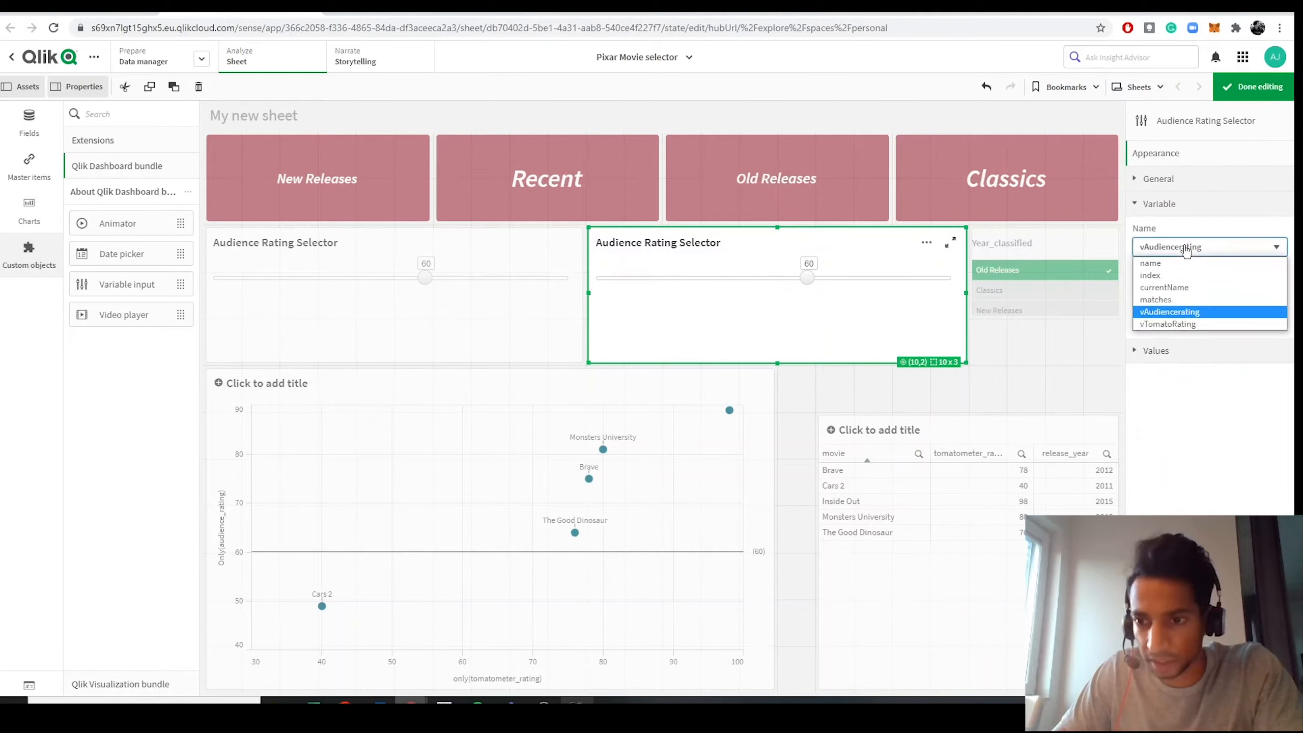
left_click(1183, 326)
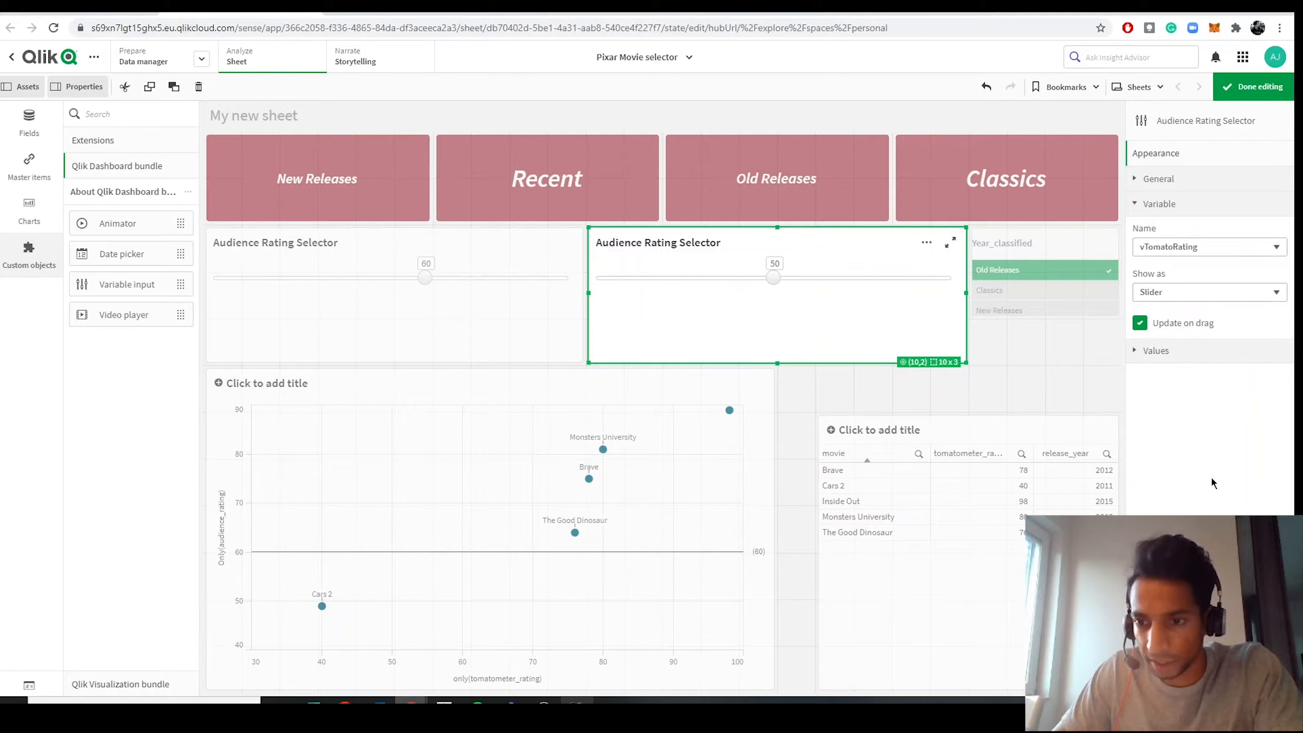
left_click(1158, 351)
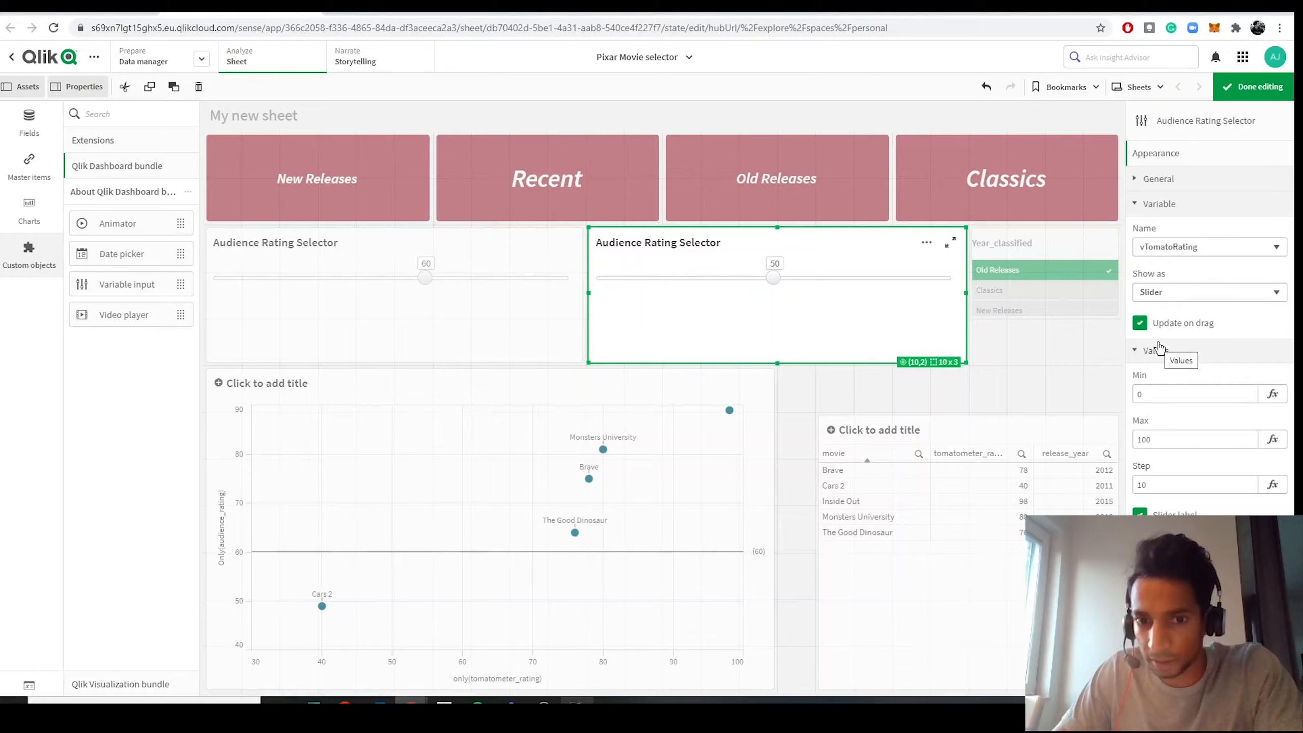
left_click(1159, 179)
double_click(1151, 263)
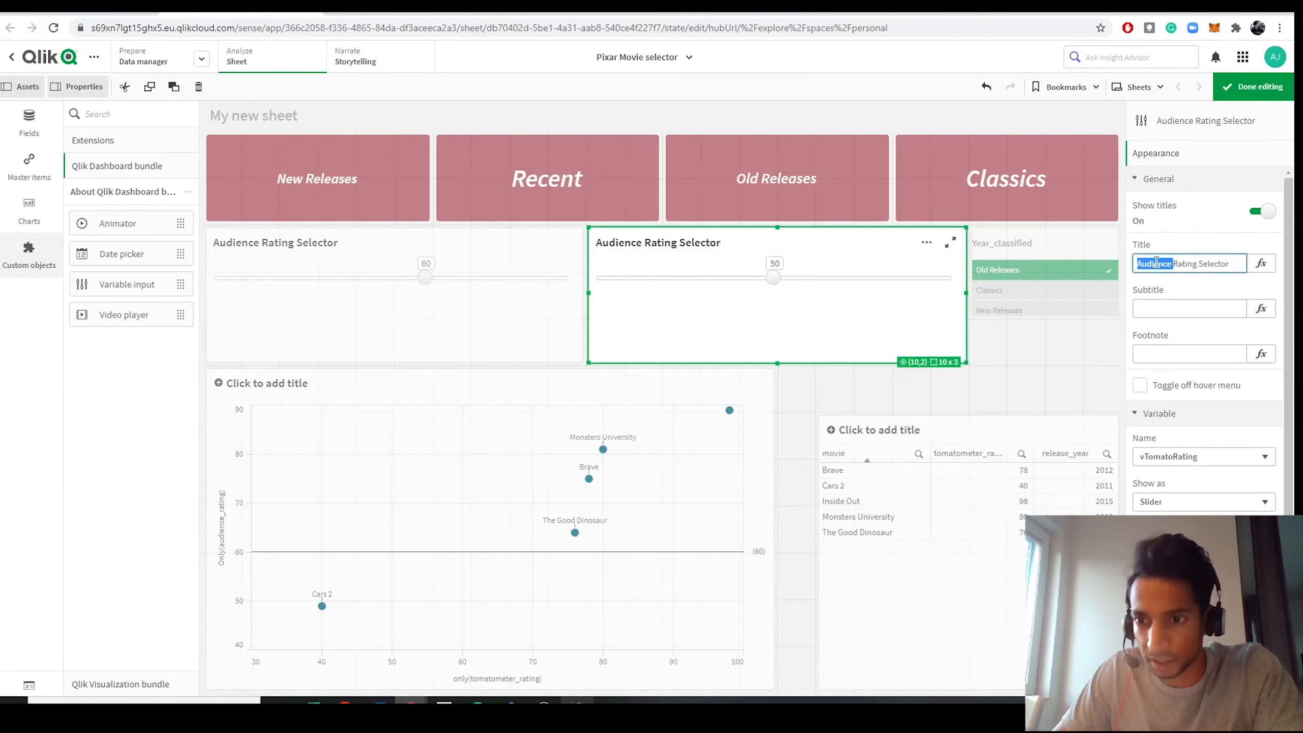
type("Tomato")
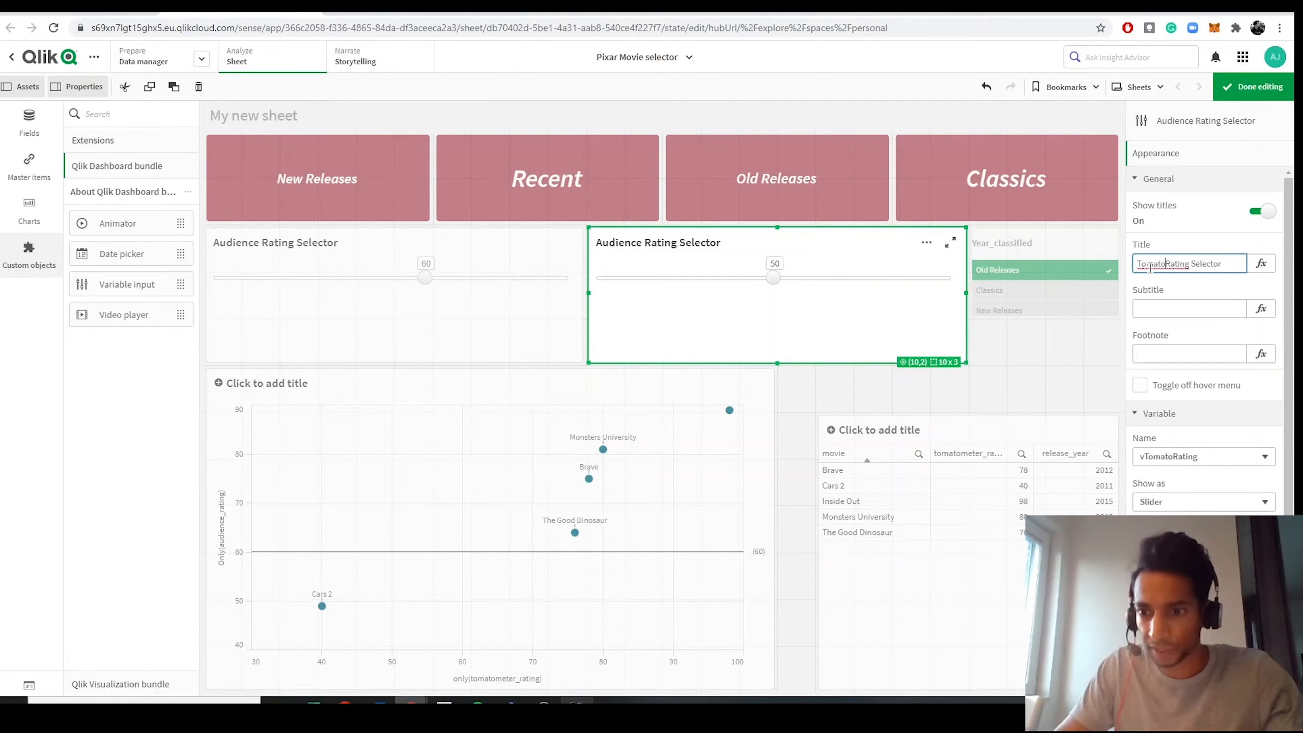
Set the Tomato Rating Selector slider to 80 outside edit mode and return to editing the sheet.
left_click(1254, 86)
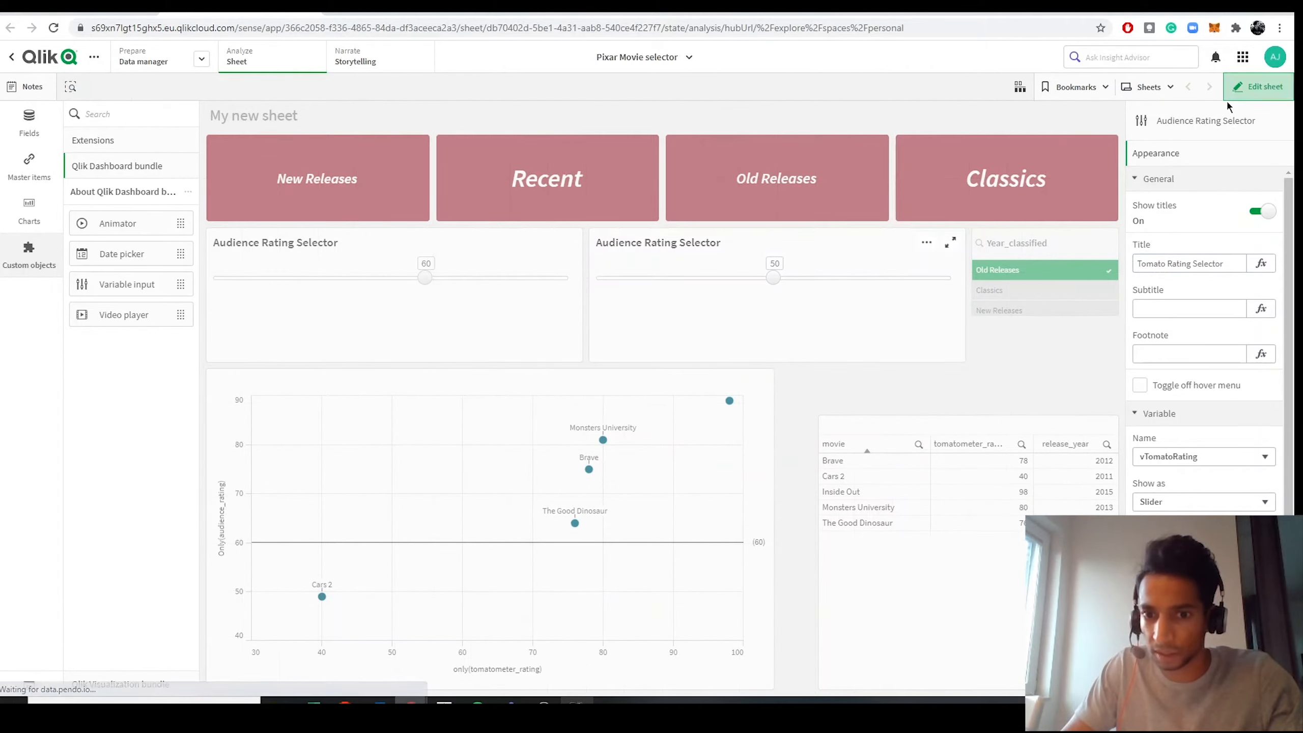
left_click_drag(812, 280, 949, 280)
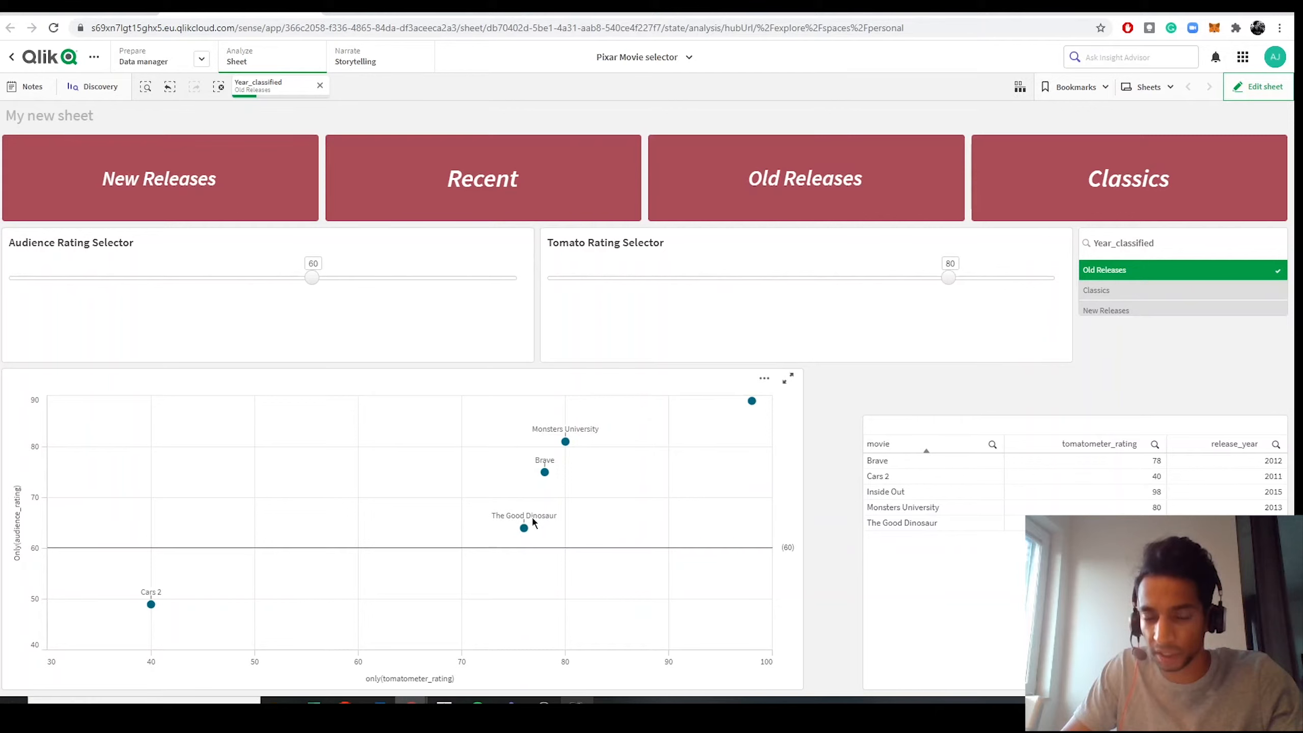
left_click(1241, 86)
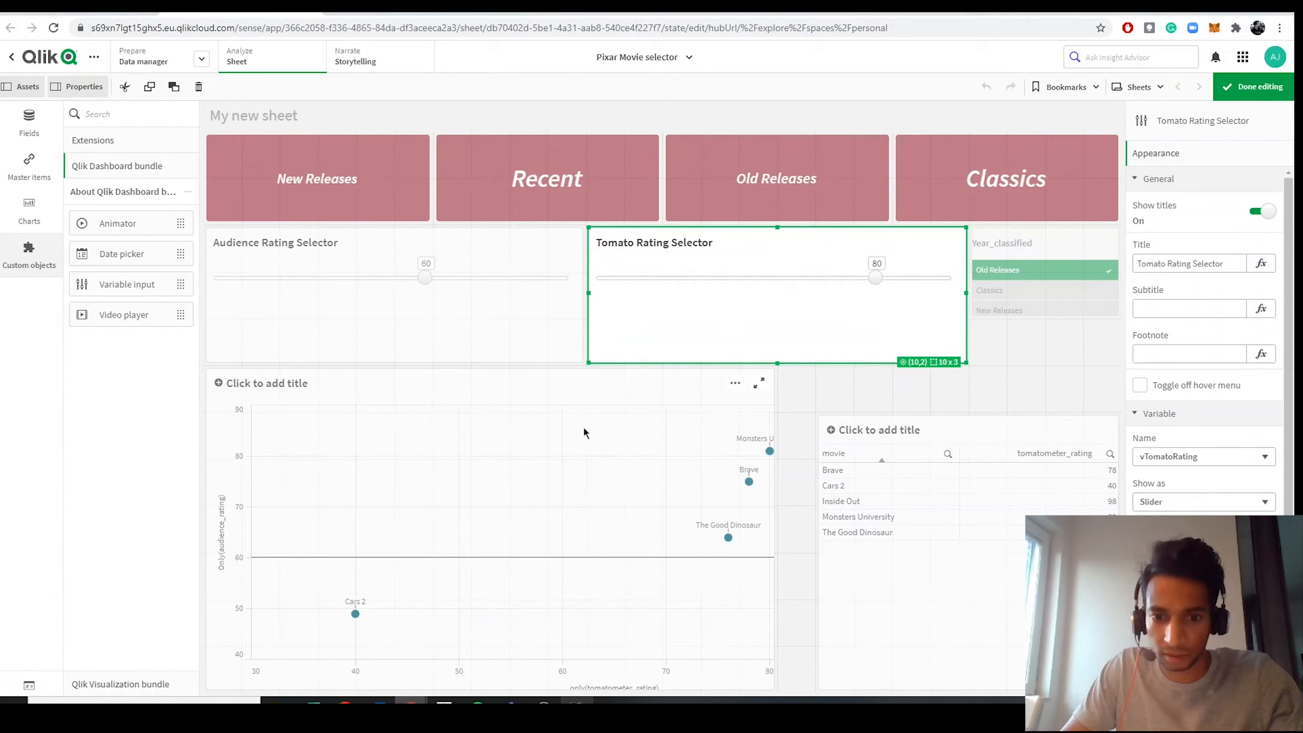
Add an X-axis reference line to the scatter plot.
left_click(584, 430)
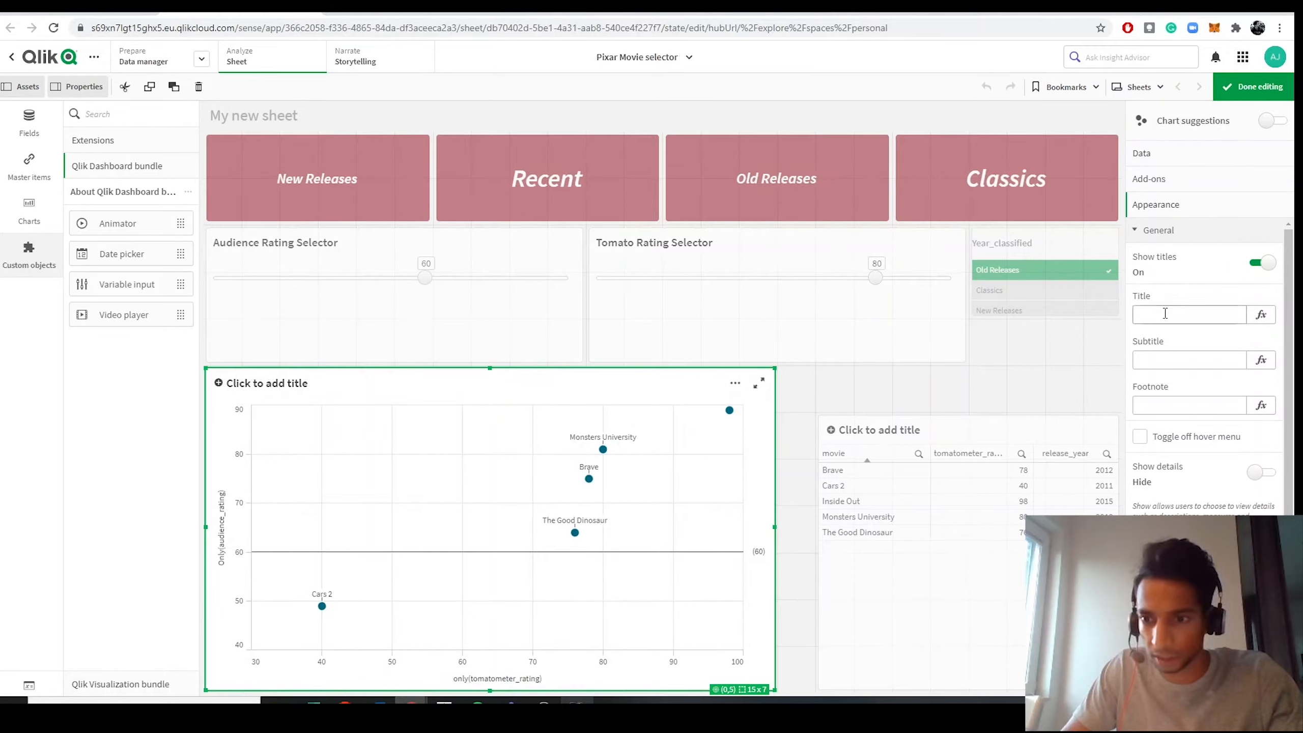
left_click(1158, 231)
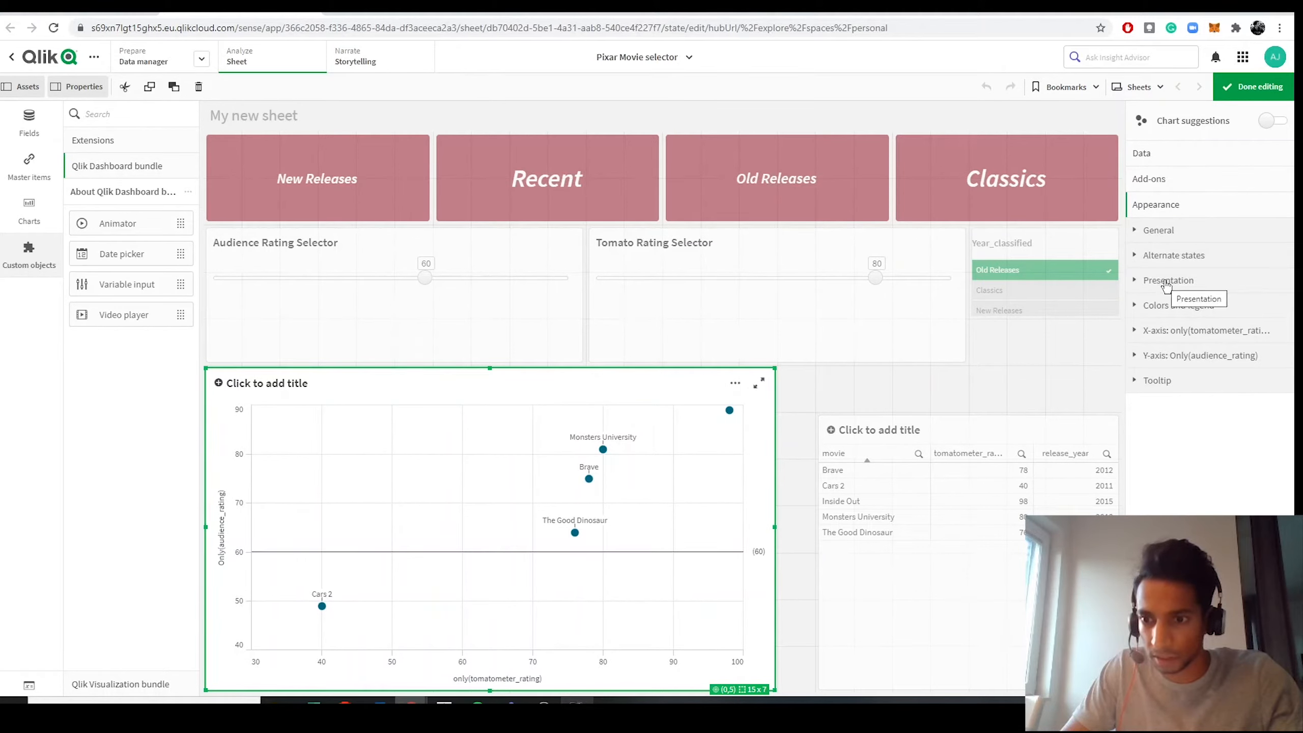
left_click(1167, 362)
left_click(1167, 360)
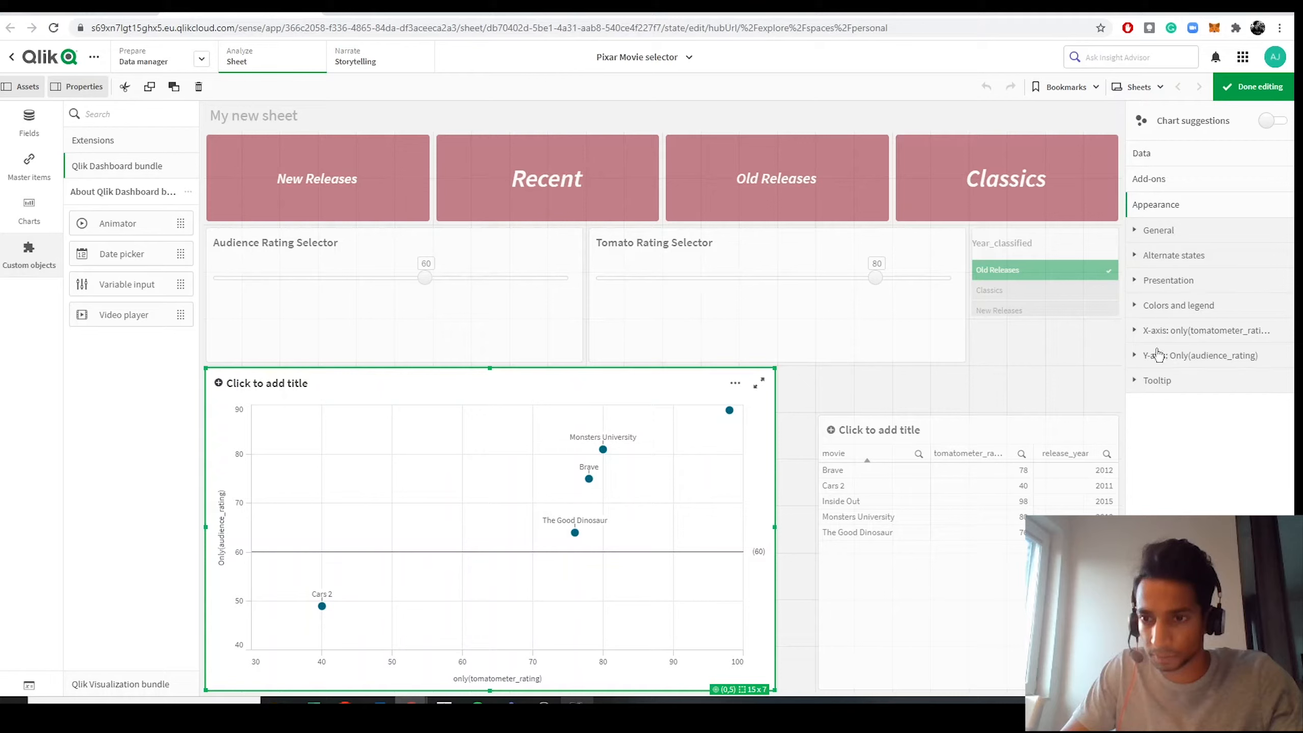
left_click(1148, 181)
left_click(1159, 229)
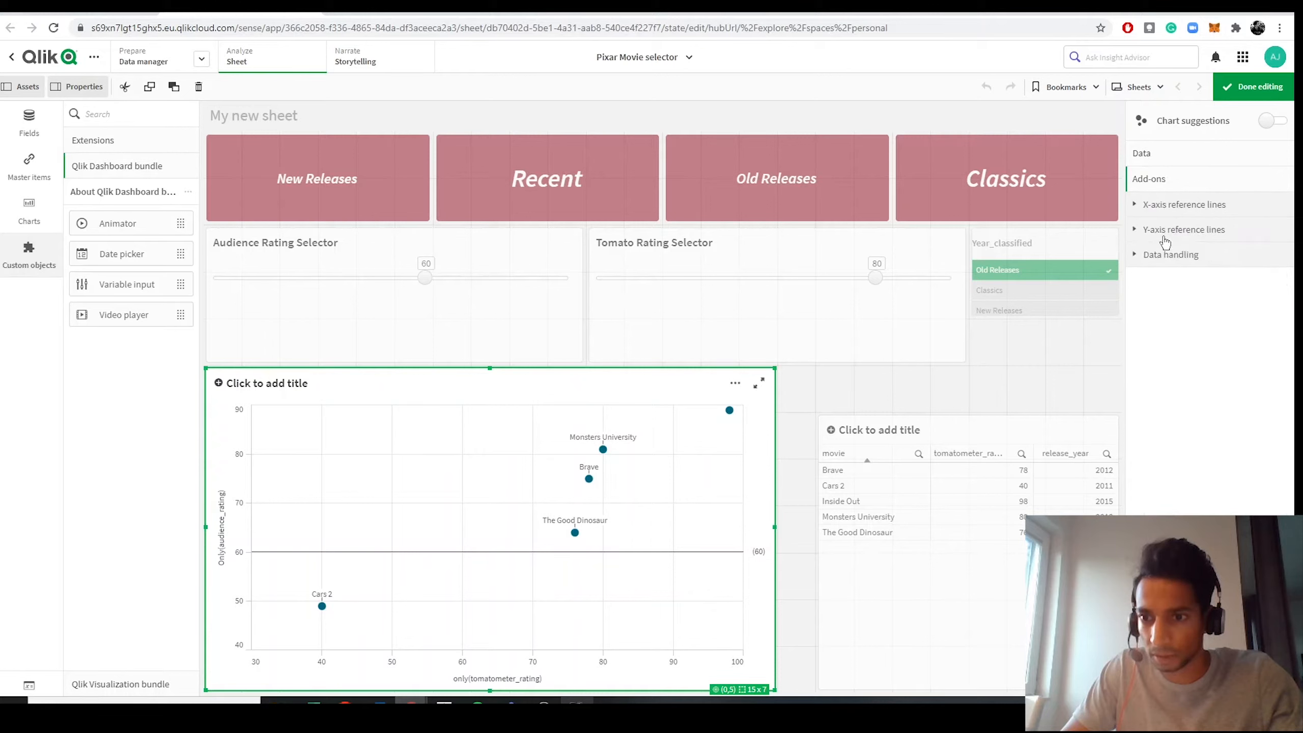
left_click(1159, 205)
left_click(1187, 241)
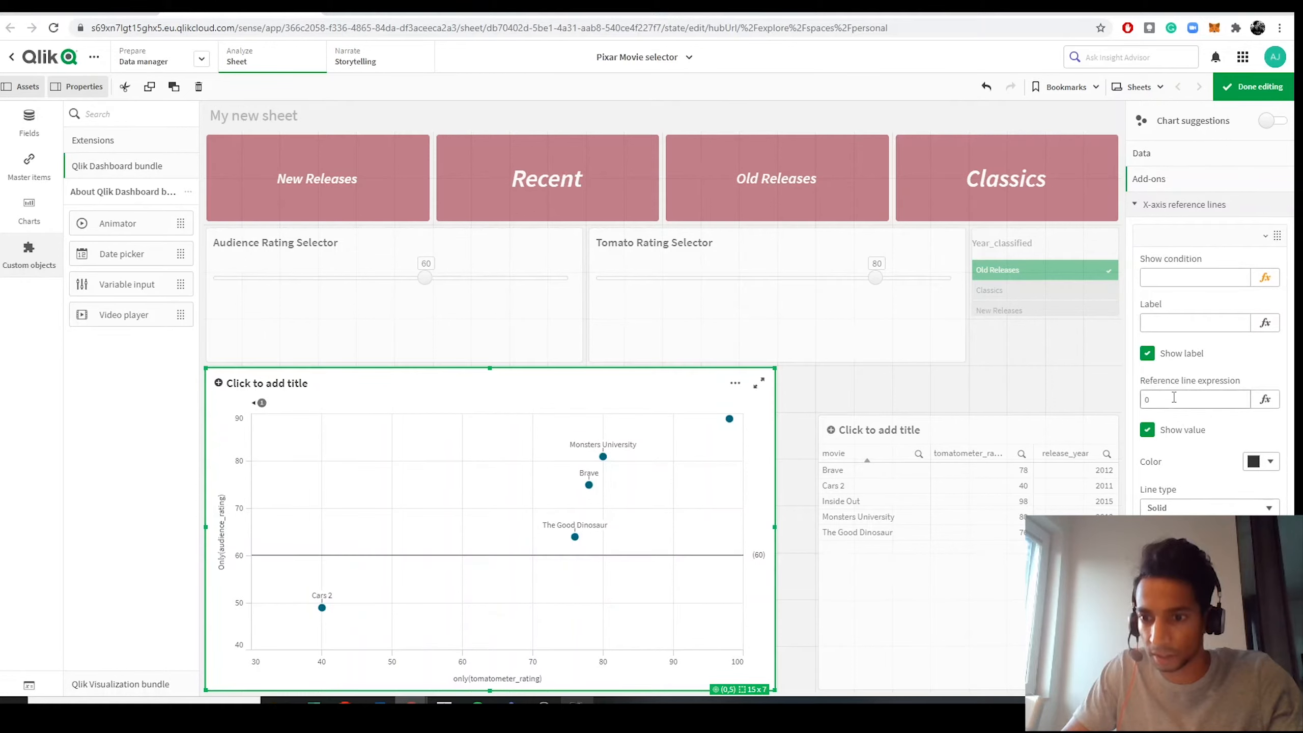
Set the X-axis reference line's expression to the variable vTomatoRating.
left_click(1265, 399)
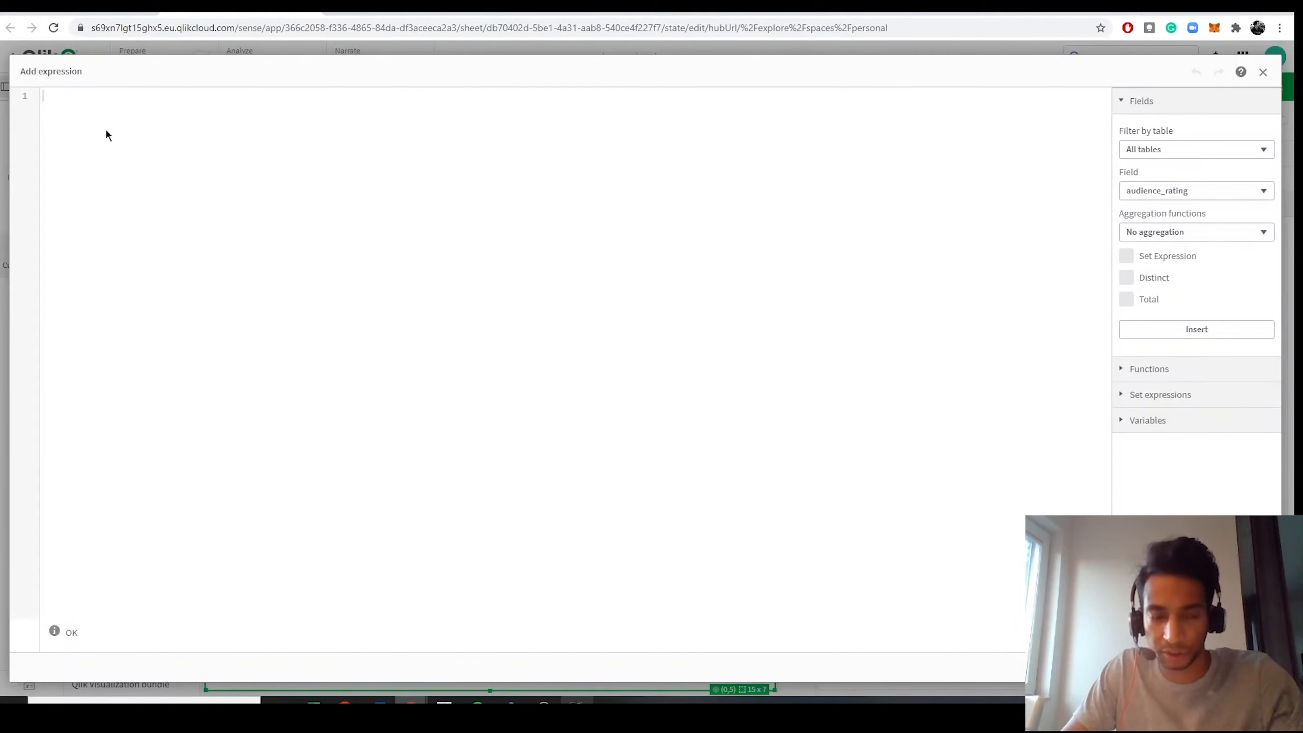
type("v")
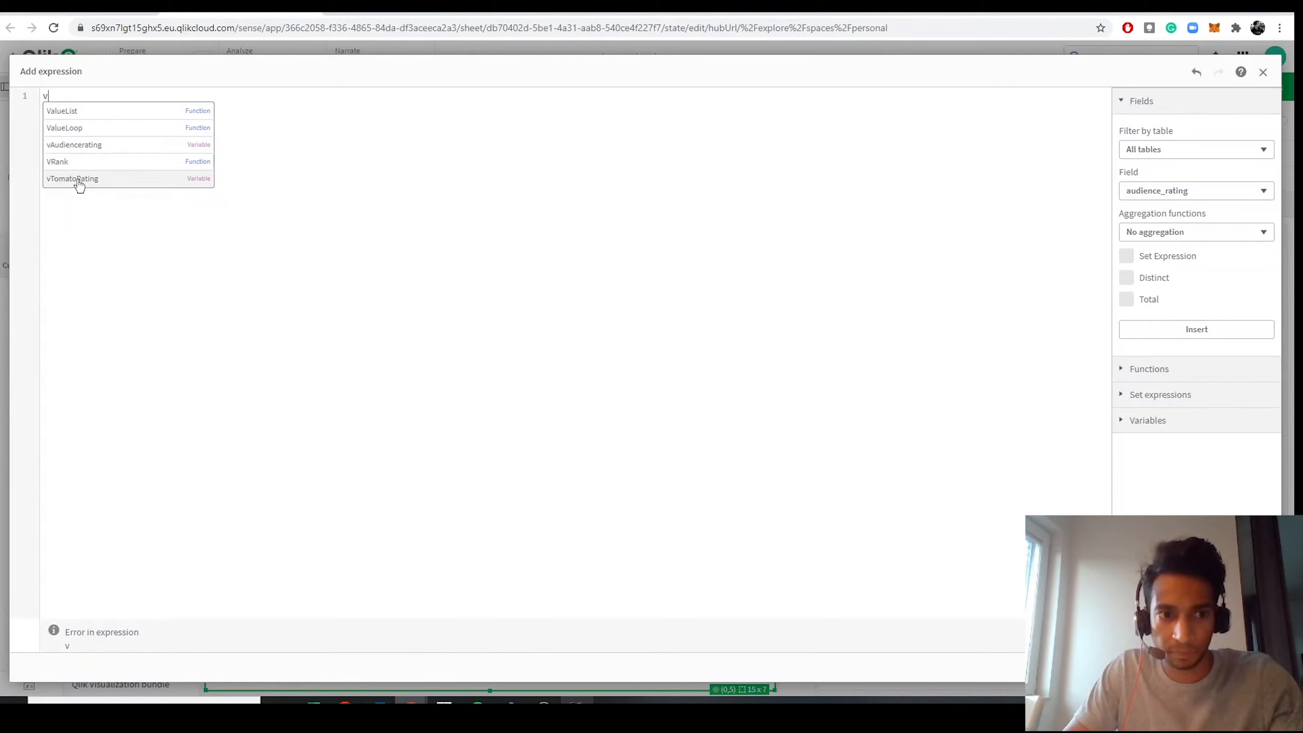
left_click(77, 179)
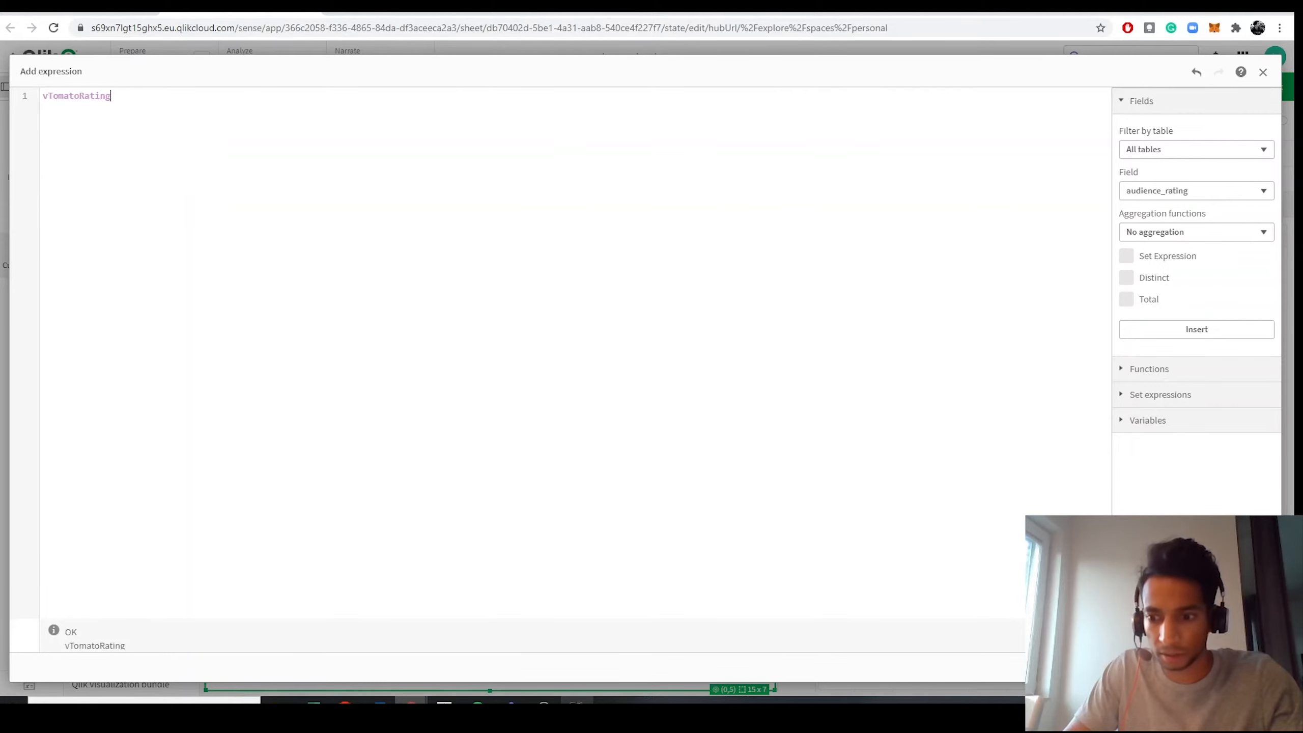
left_click(1255, 668)
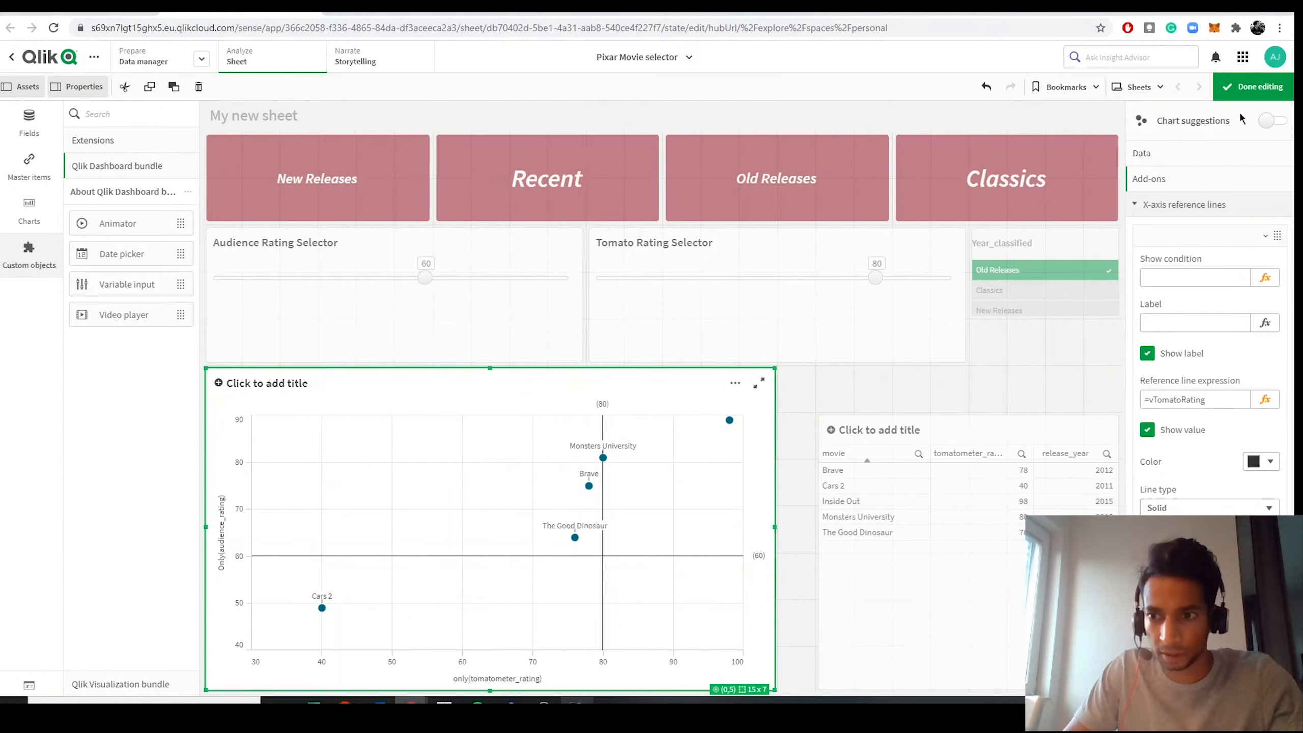
Outside edit mode, set the Tomato Rating Selector slider to 90 and clear the Year_classified selection, returning to sheet editing.
left_click(1255, 86)
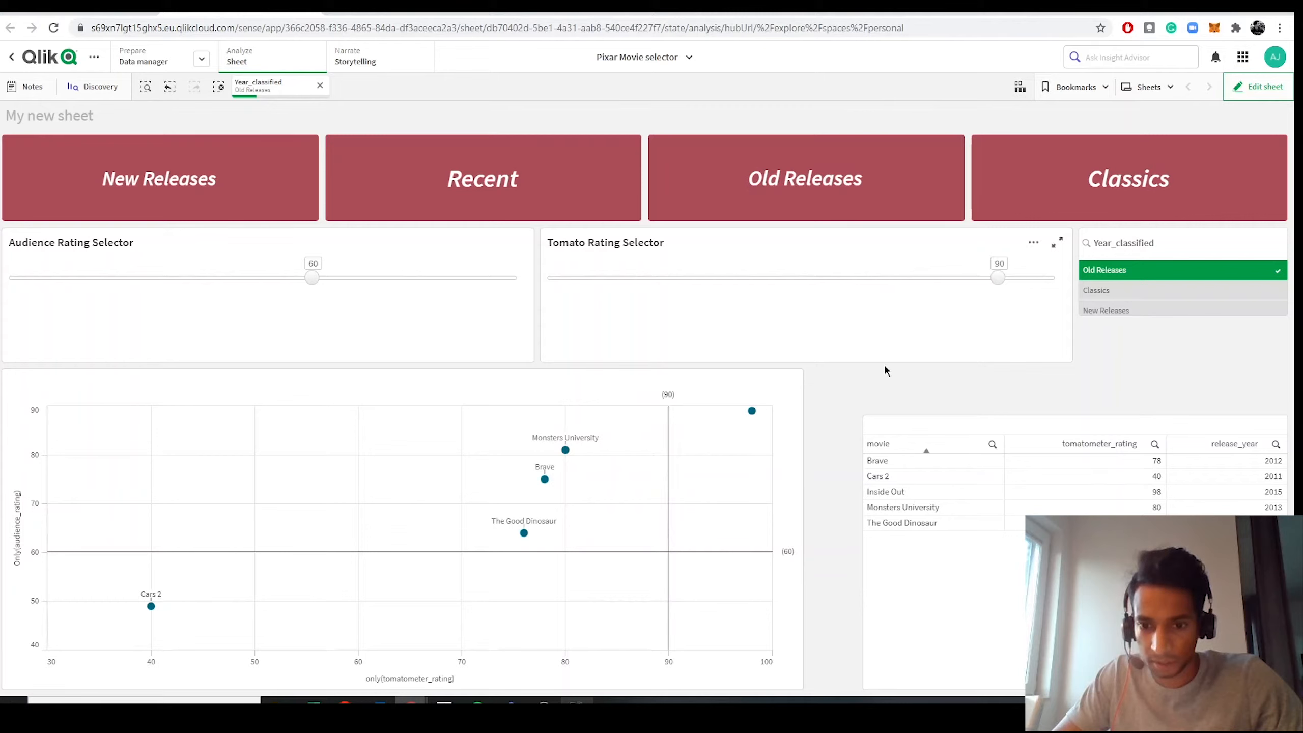
left_click_drag(748, 435, 631, 470)
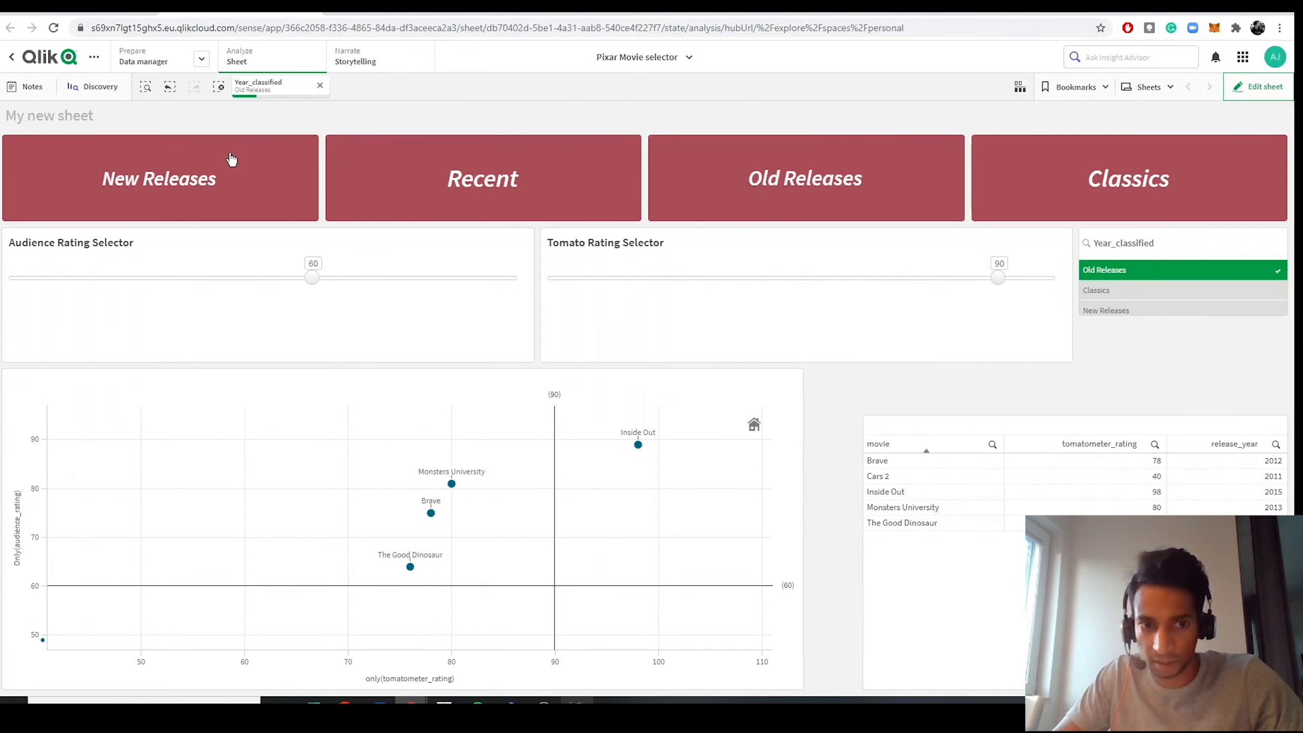
left_click(319, 85)
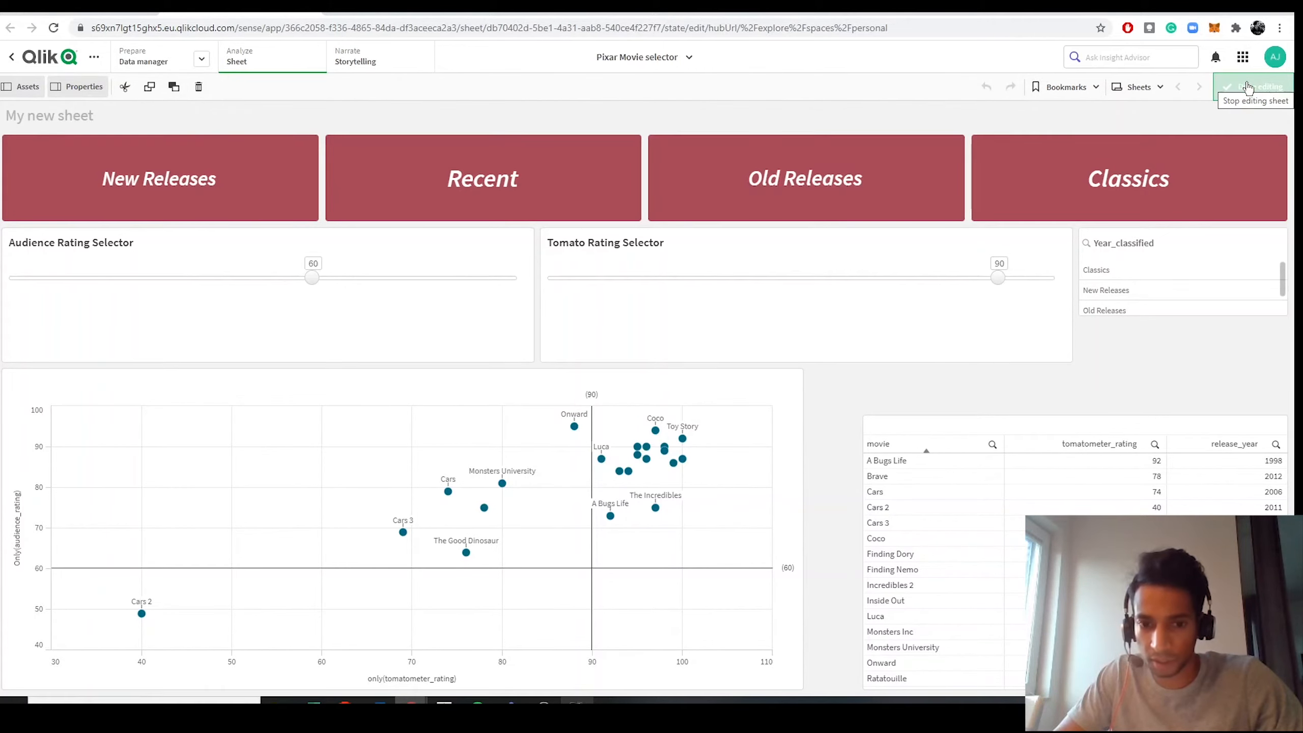
left_click(1248, 87)
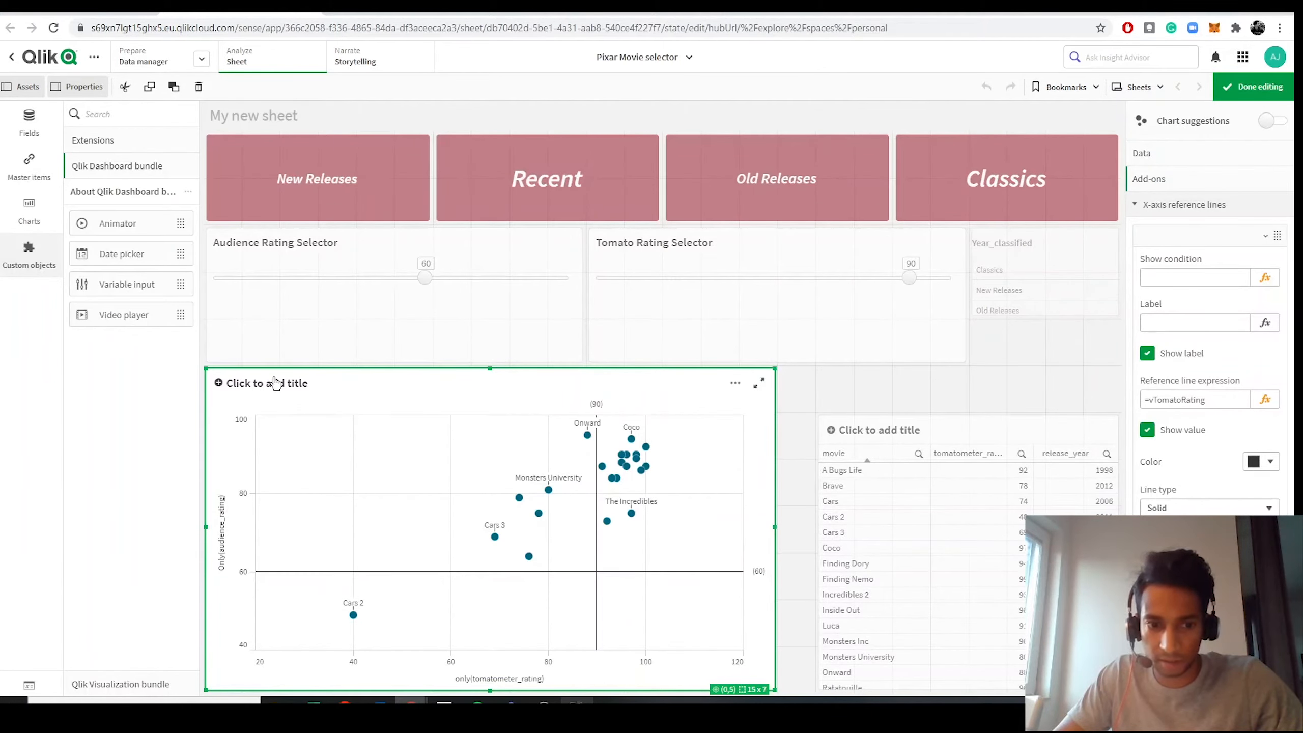
Add Max of tomatometer_rating as the scatter plot's bubble size measure.
left_click(655, 388)
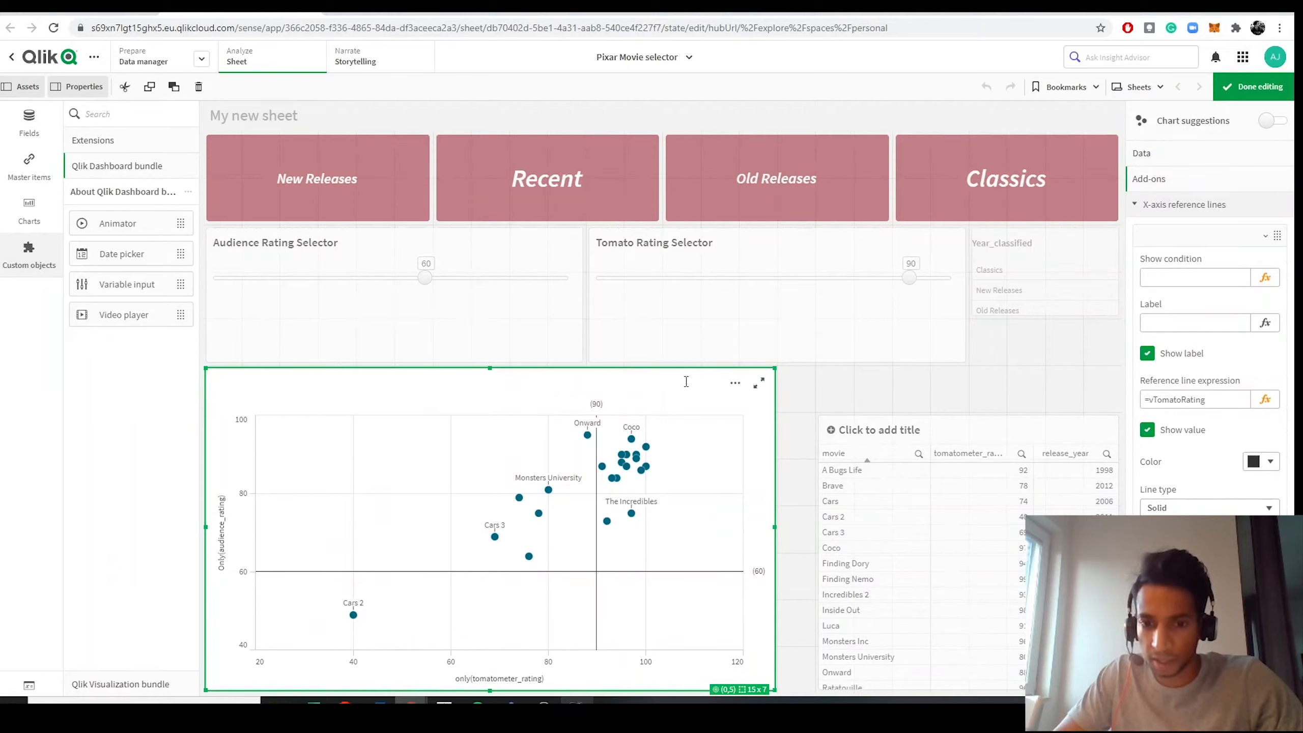
left_click(1152, 205)
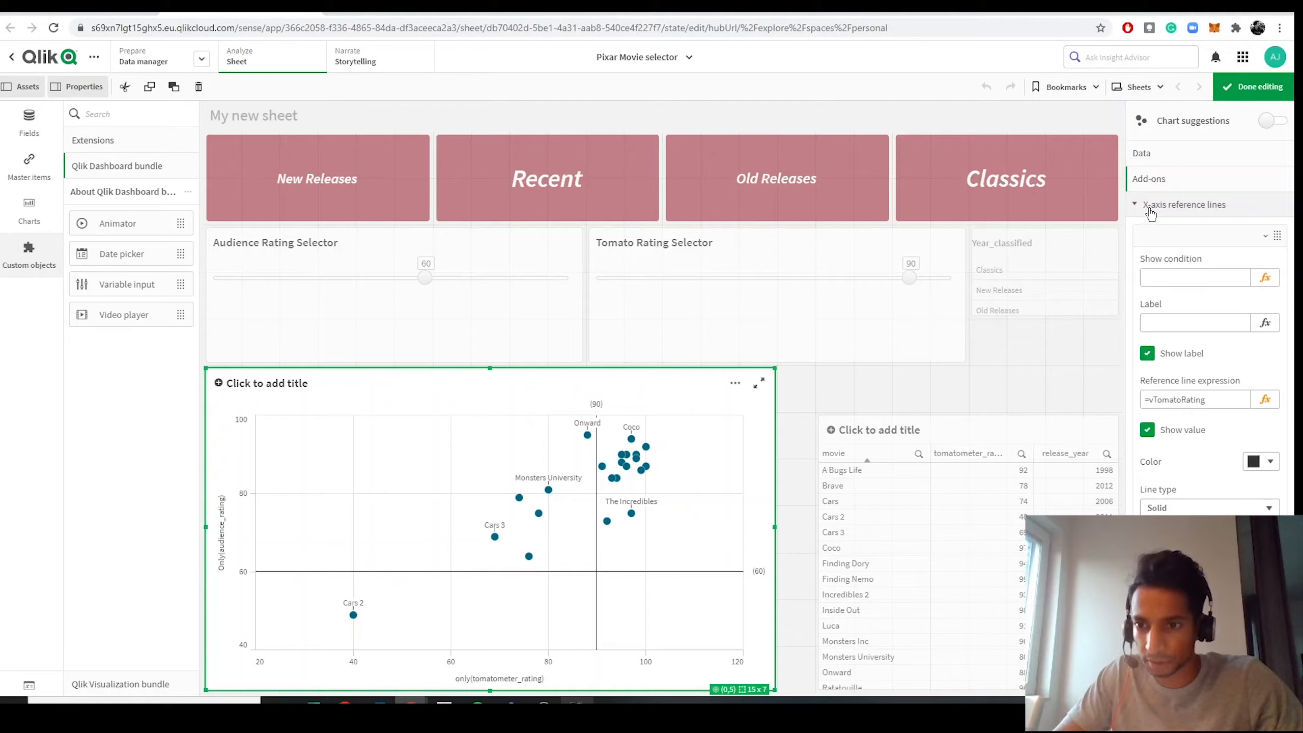
left_click(1138, 153)
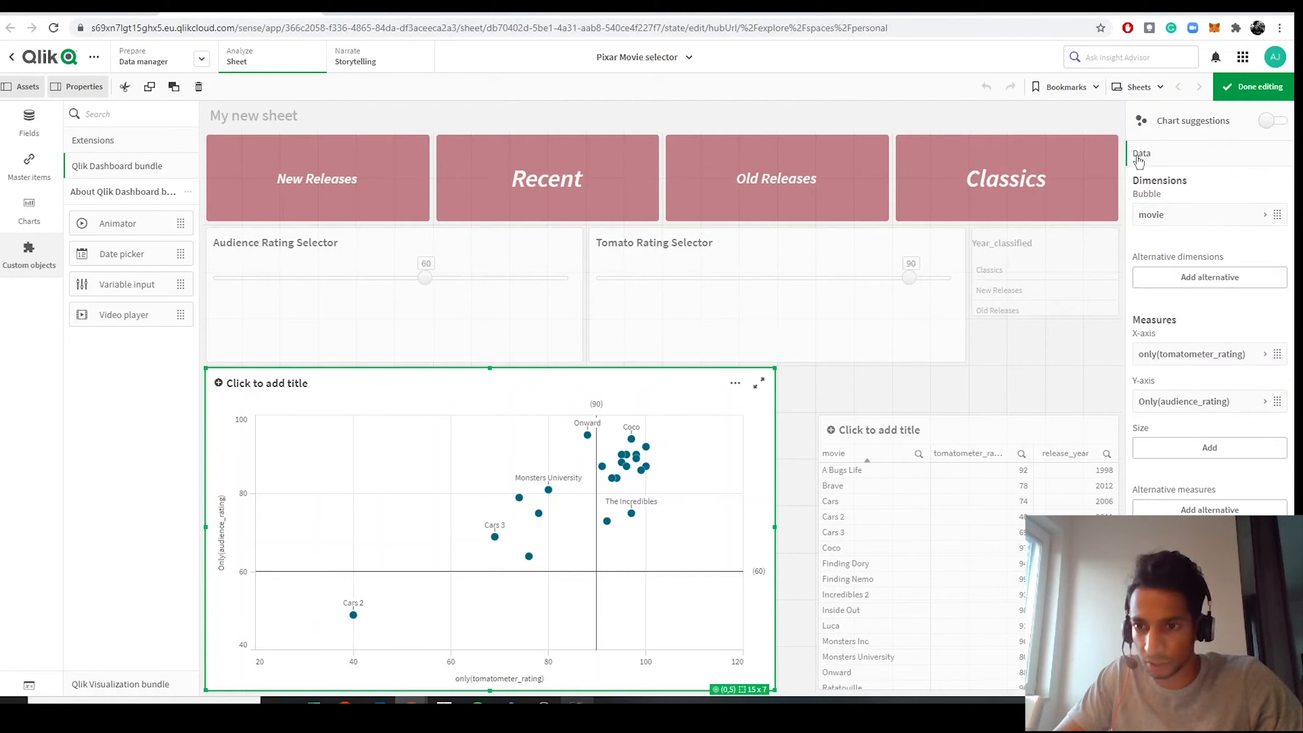
left_click(1181, 446)
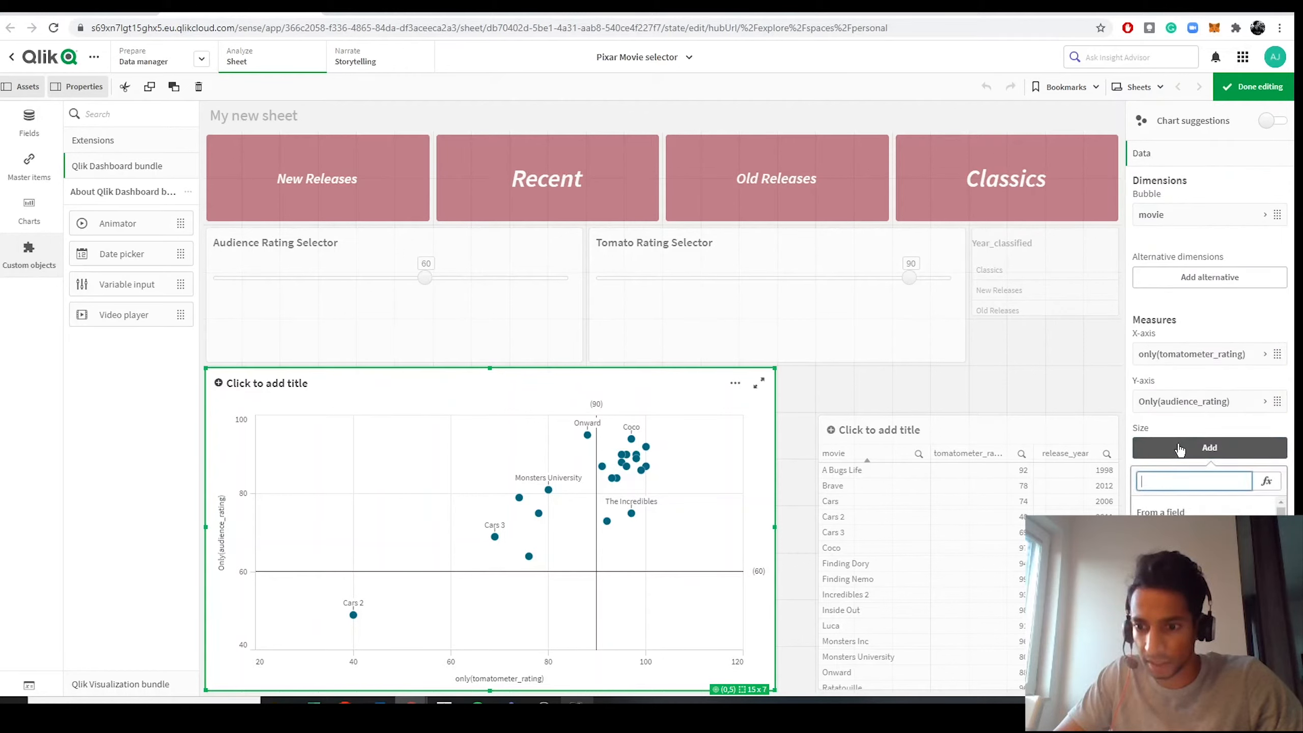
scroll(1201, 534, "down", 1)
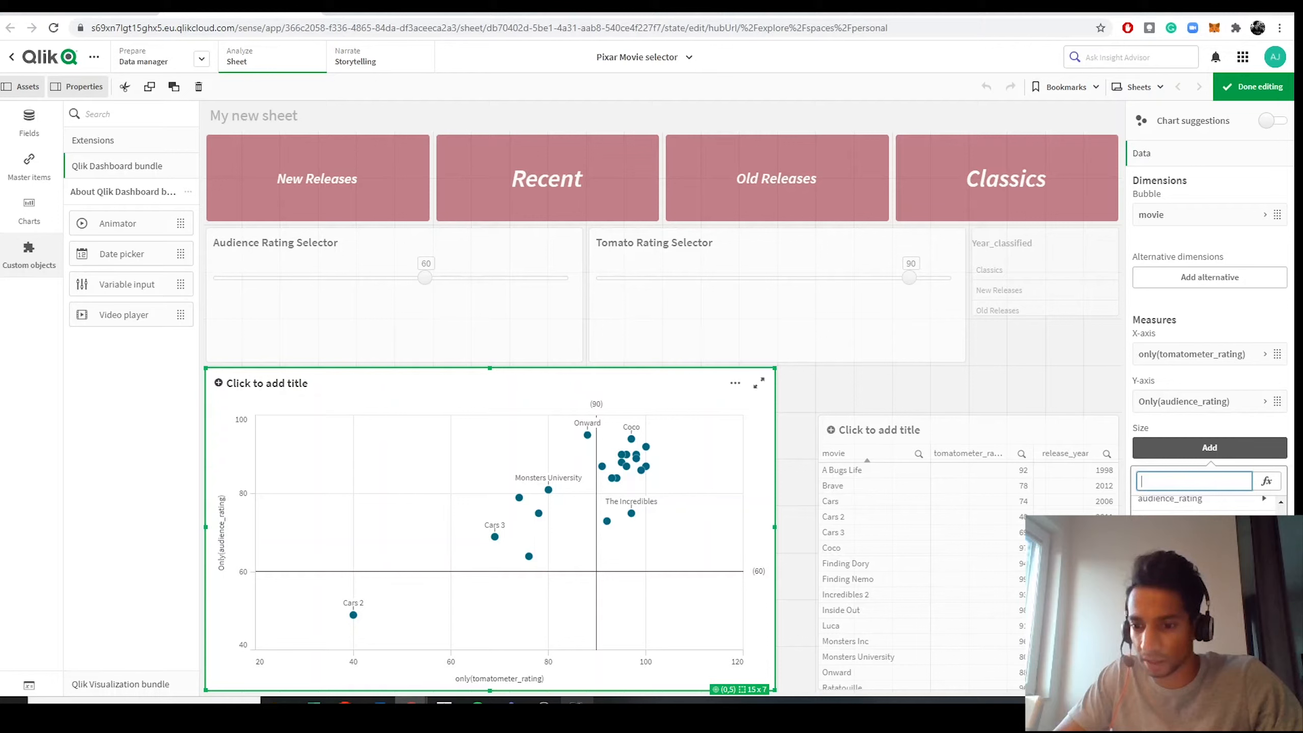
left_click(1195, 546)
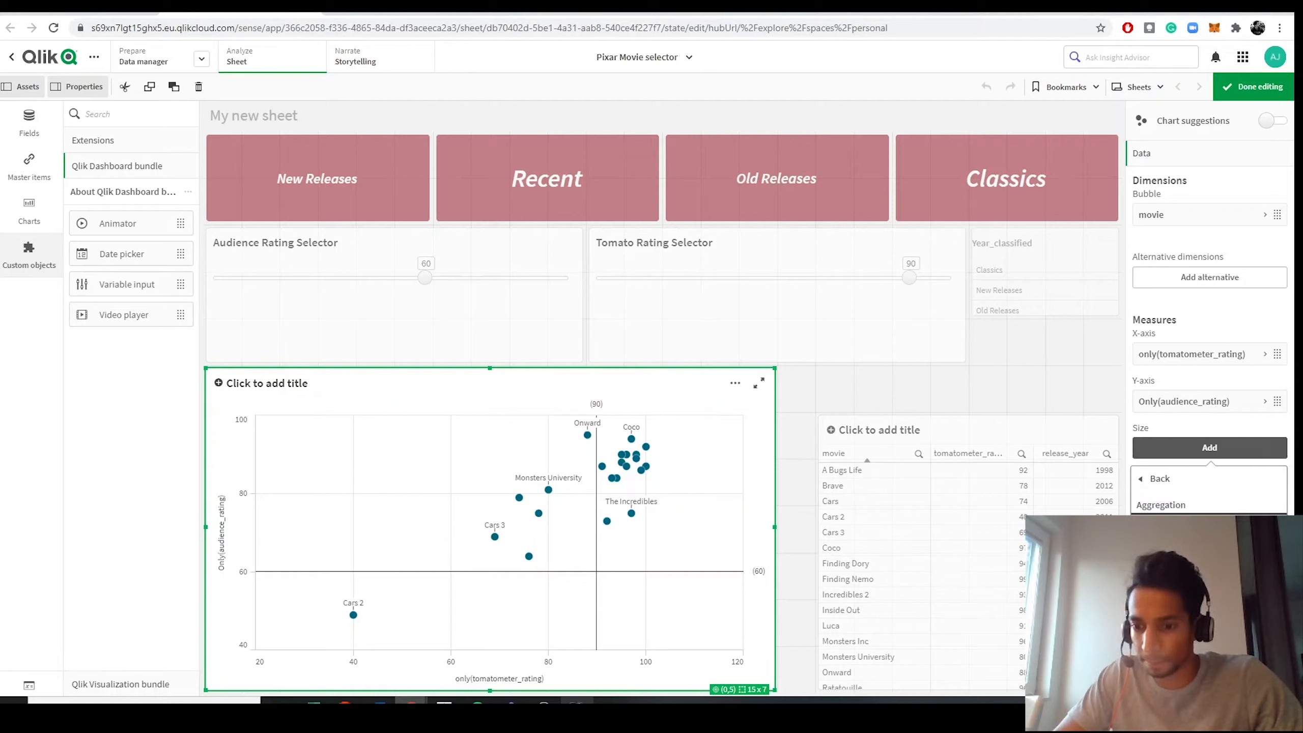
left_click(1195, 611)
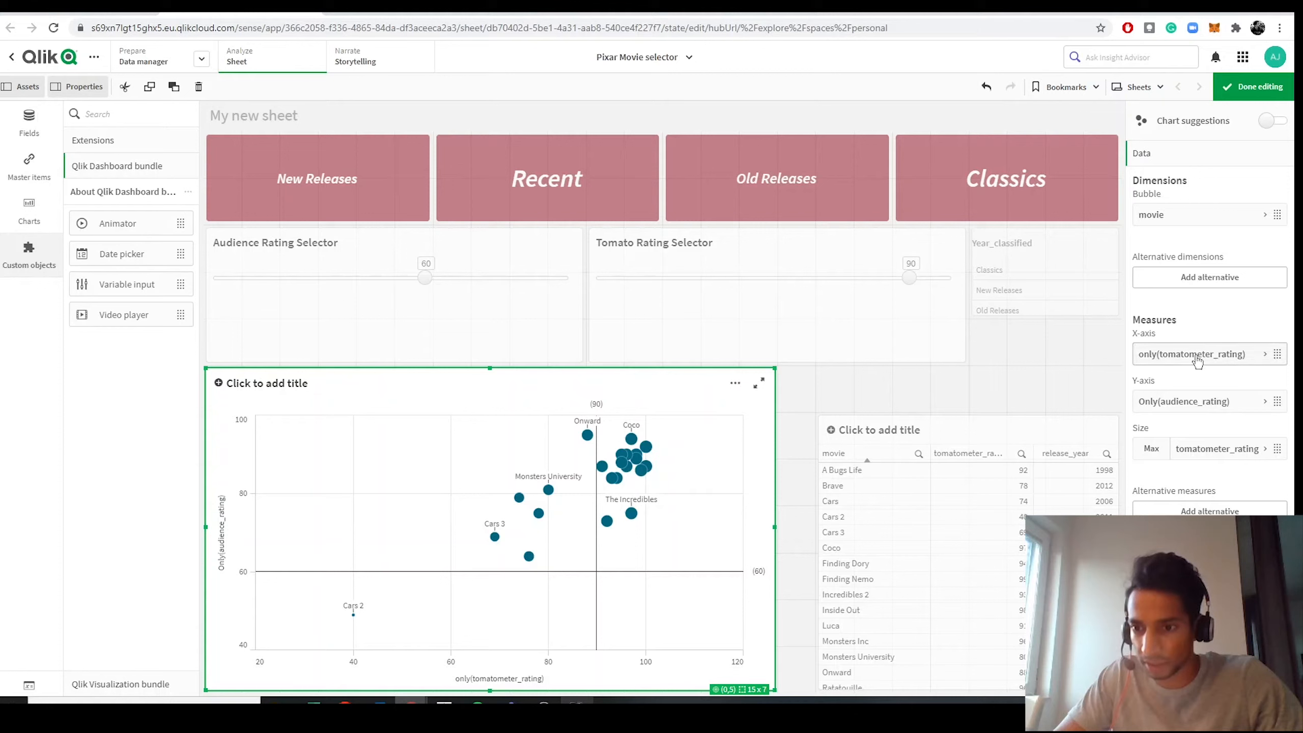
left_click(1201, 450)
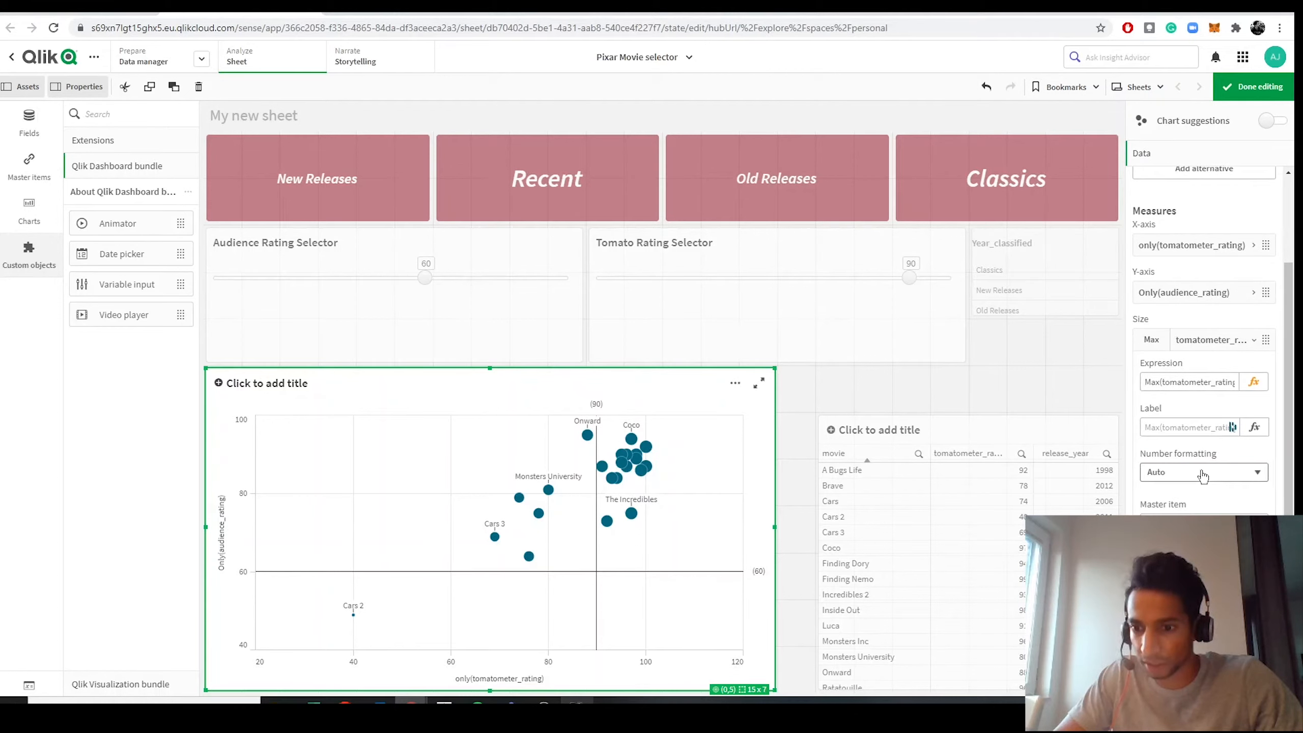
scroll(1201, 472, "up", 2)
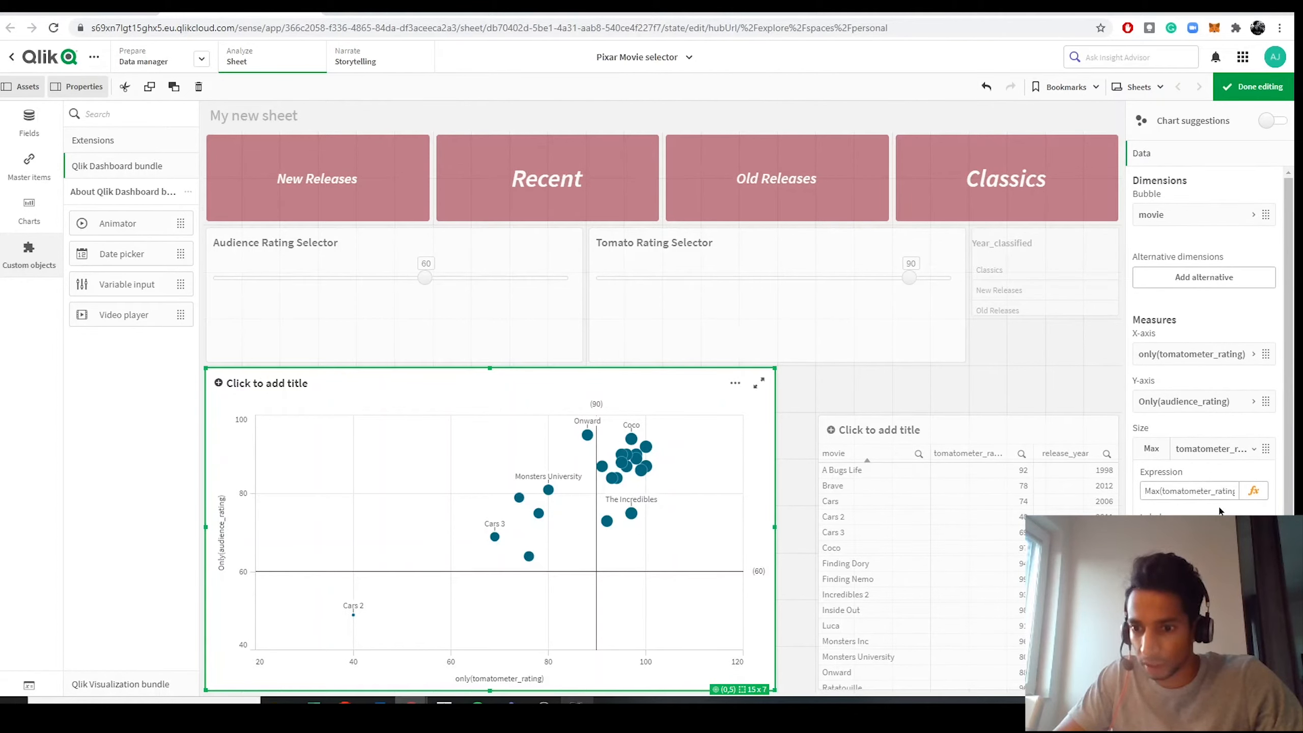
scroll(1241, 451, "down", 2)
left_click(1229, 344)
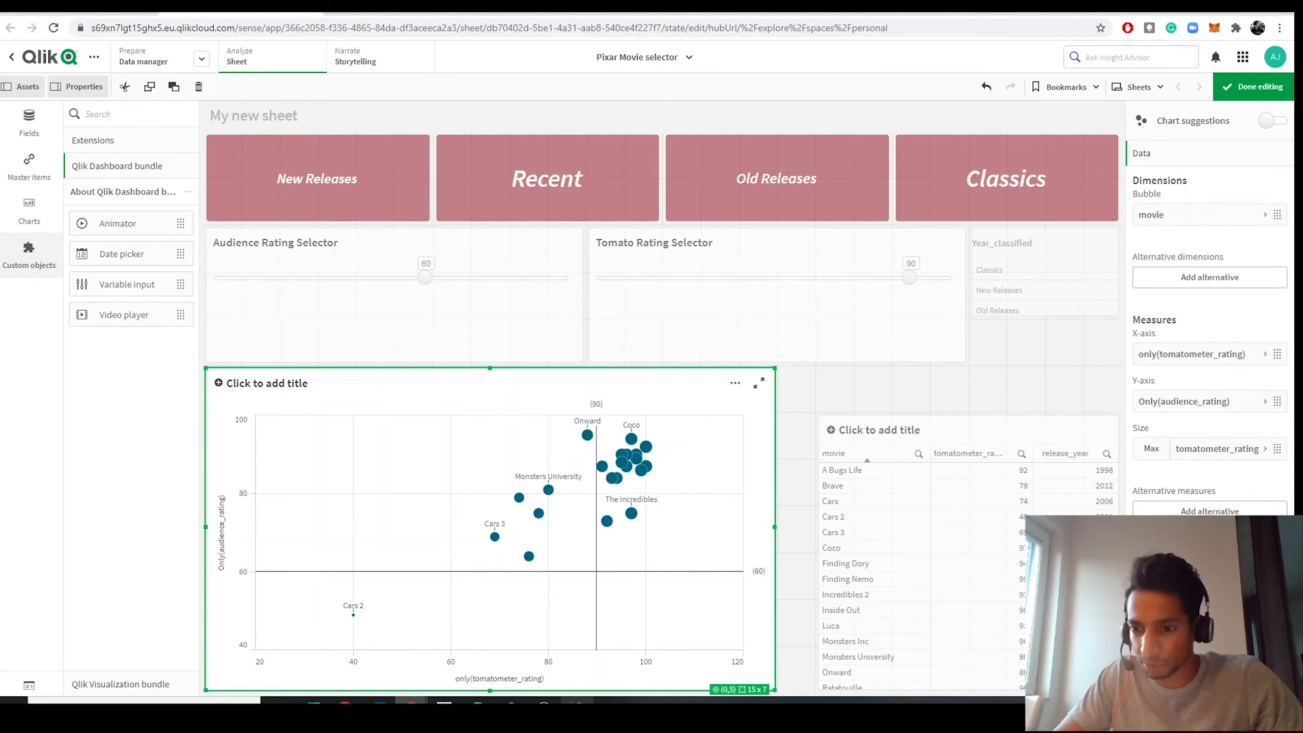
Enlarge the scatter plot's bubbles slightly with the bubble size range and set its navigation to Auto.
left_click(1155, 575)
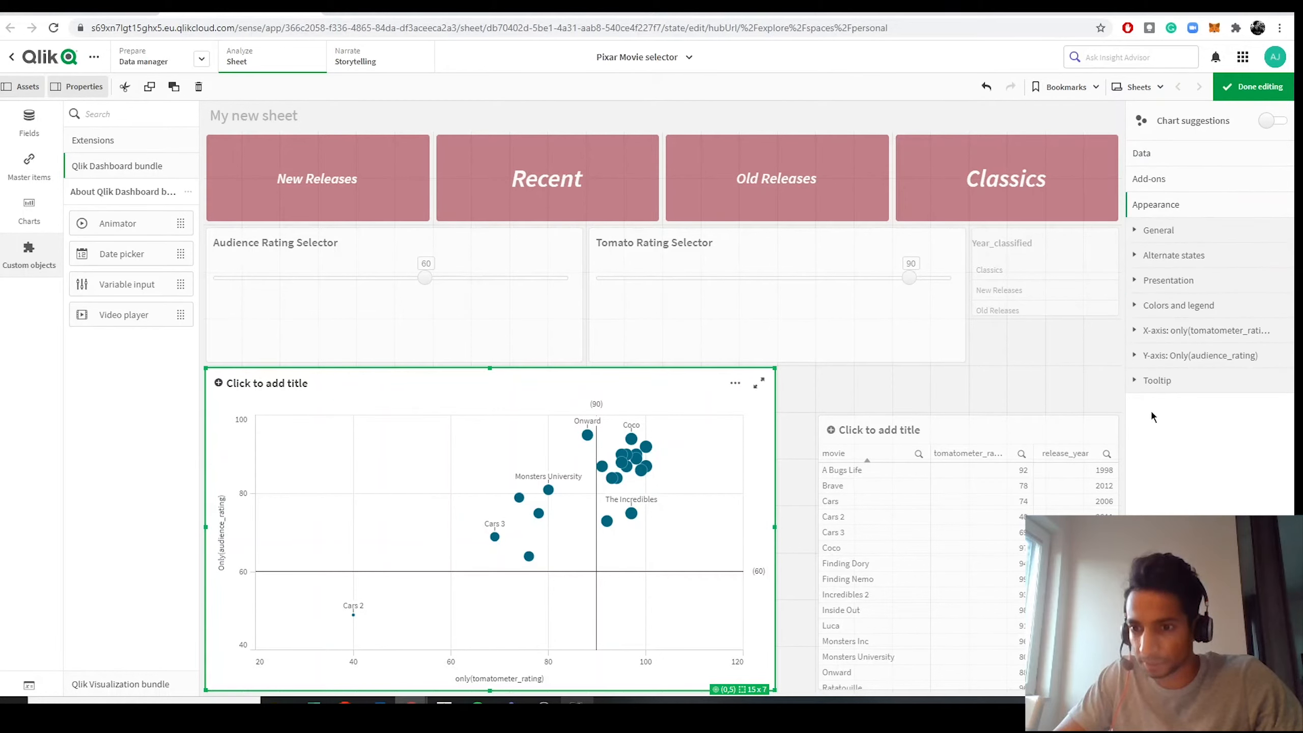
left_click(1145, 282)
mouse_move(1188, 367)
left_mouse_down()
mouse_move(1206, 365)
mouse_move(1150, 363)
mouse_move(1164, 366)
left_mouse_up()
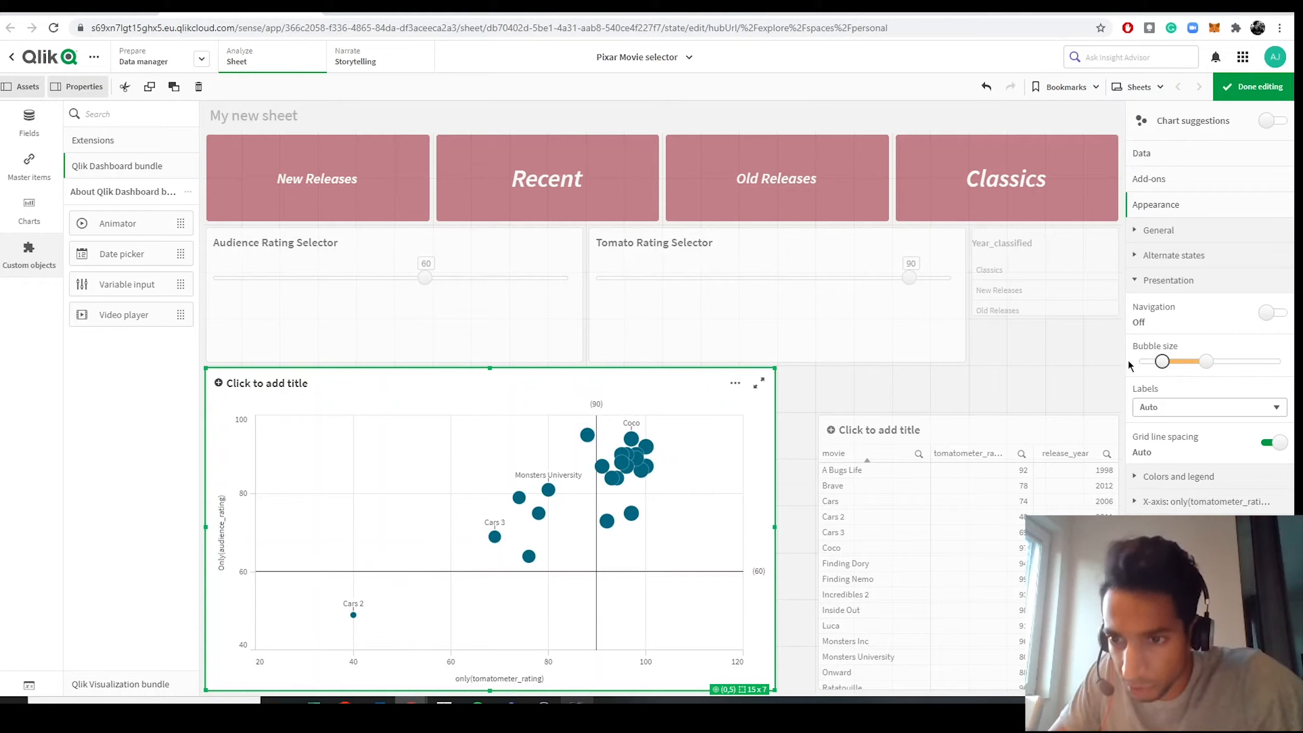
left_click(1276, 313)
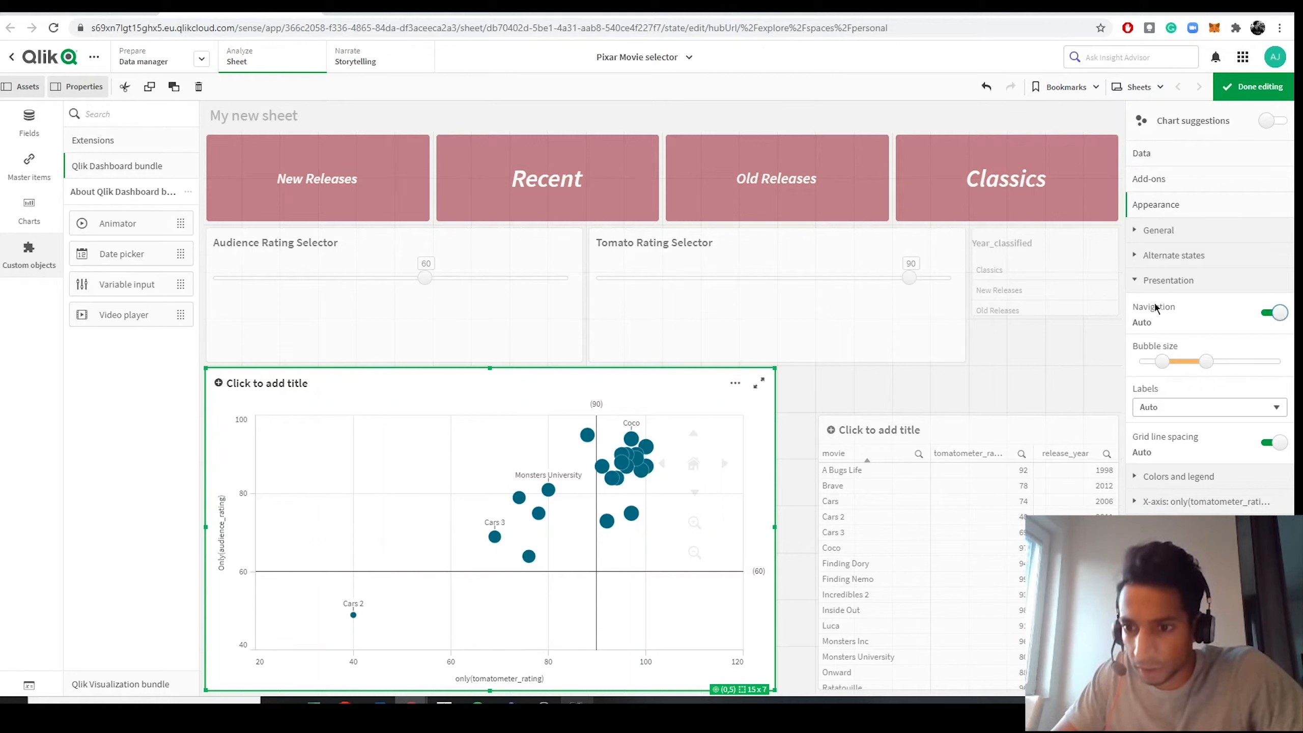
left_click(1158, 282)
left_click(1157, 231)
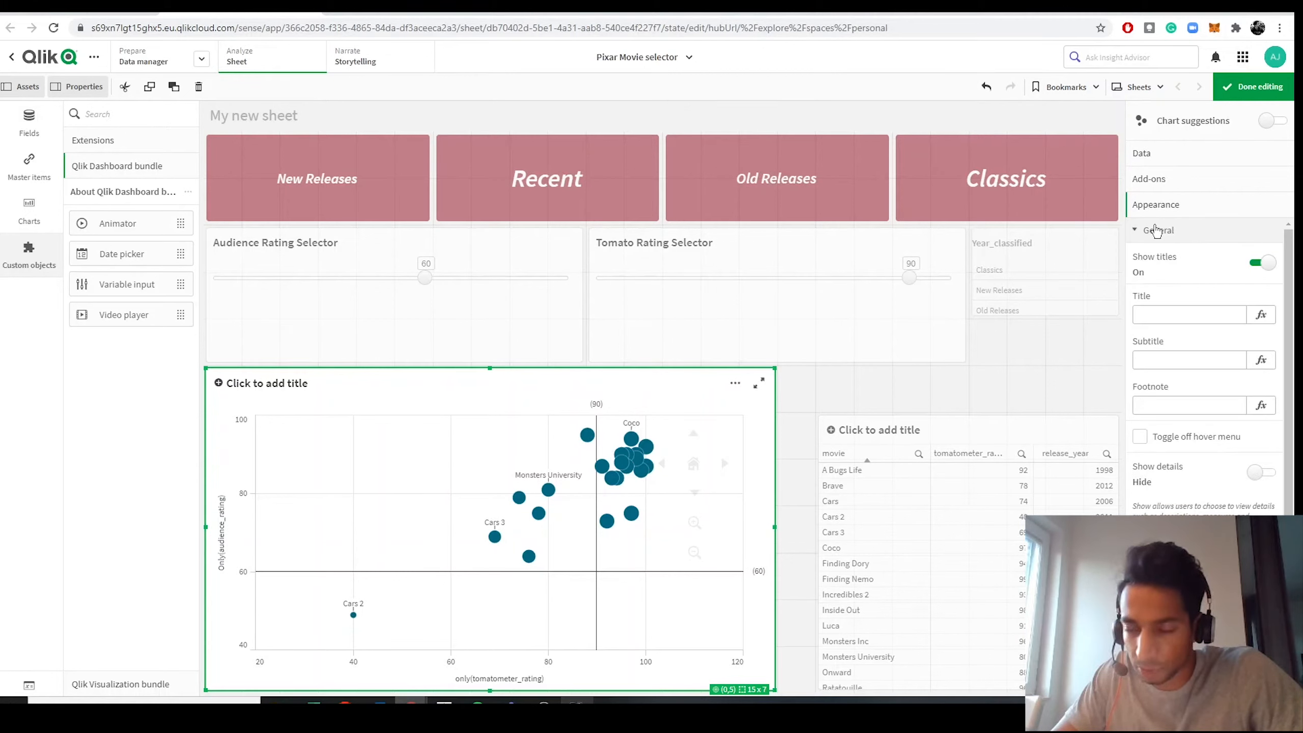
left_click(1155, 232)
left_click(1155, 235)
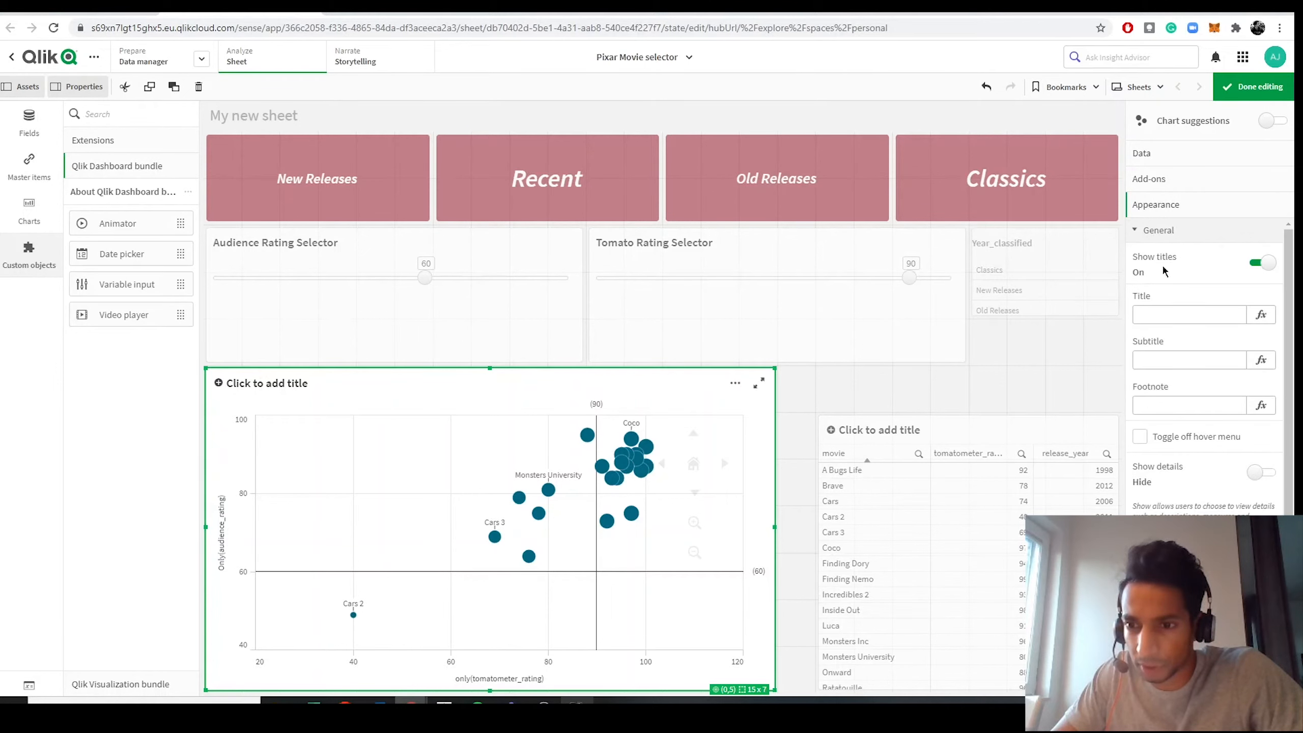
left_click(1158, 229)
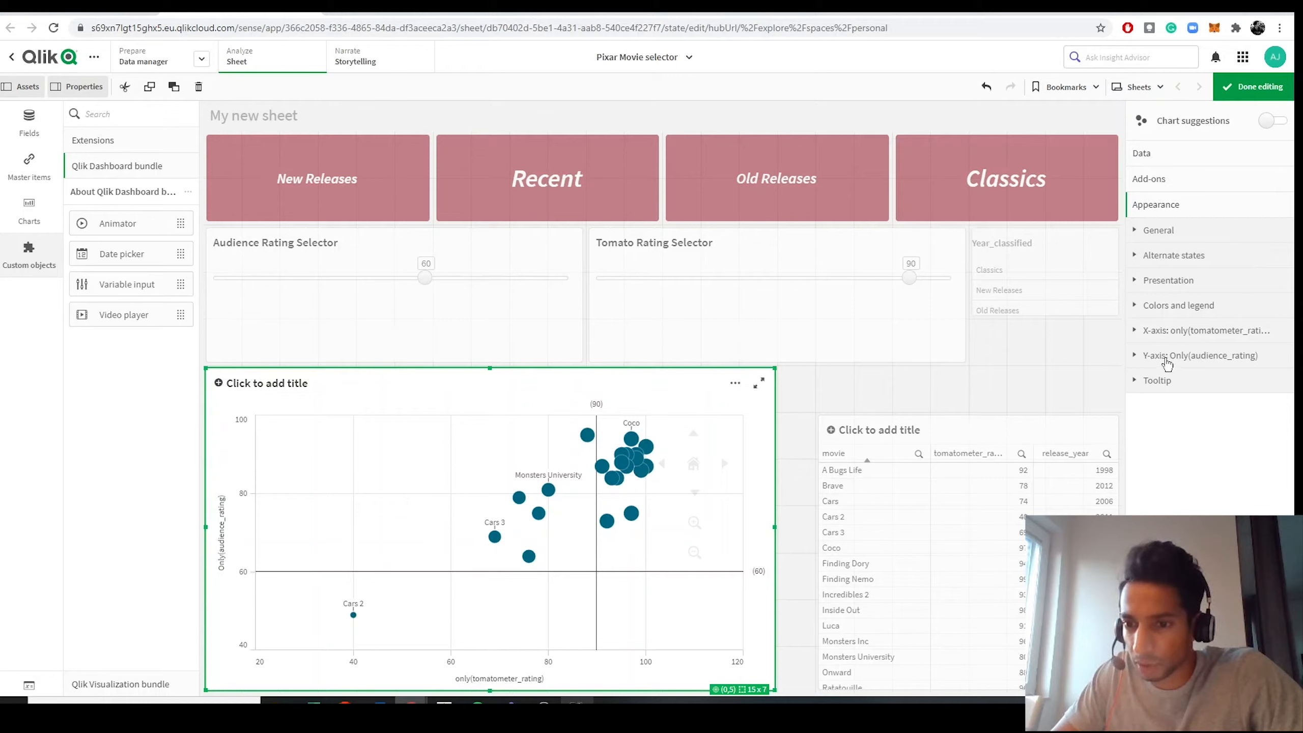
Switch the scatter plot's colors from automatic to custom coloring by expression.
left_click(1163, 311)
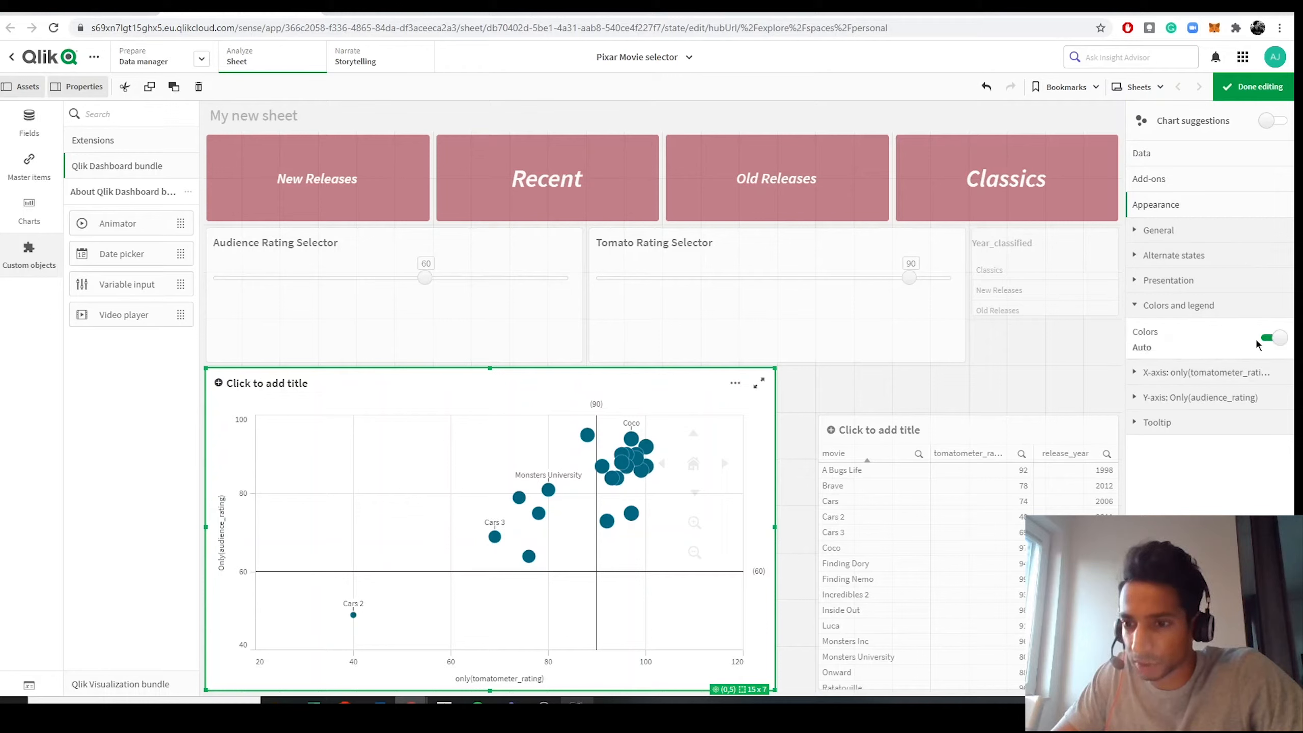
left_click(1259, 342)
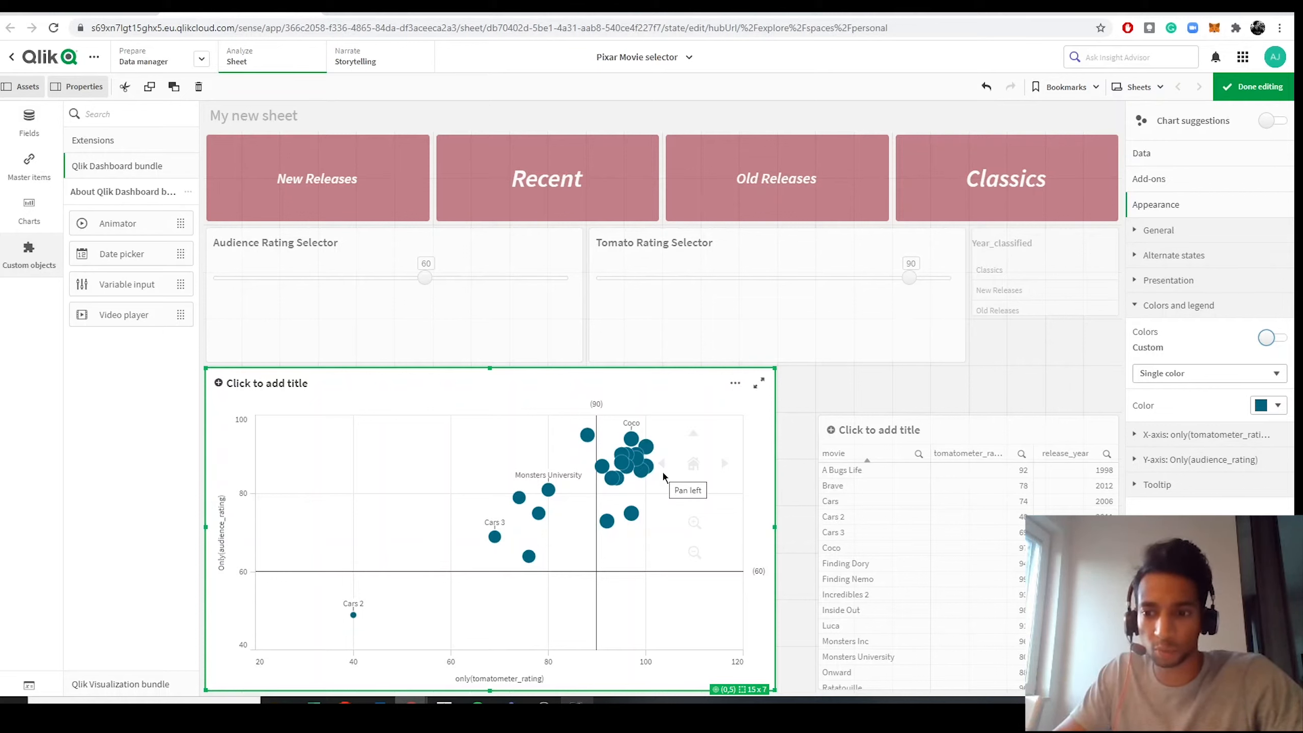
left_click(1160, 375)
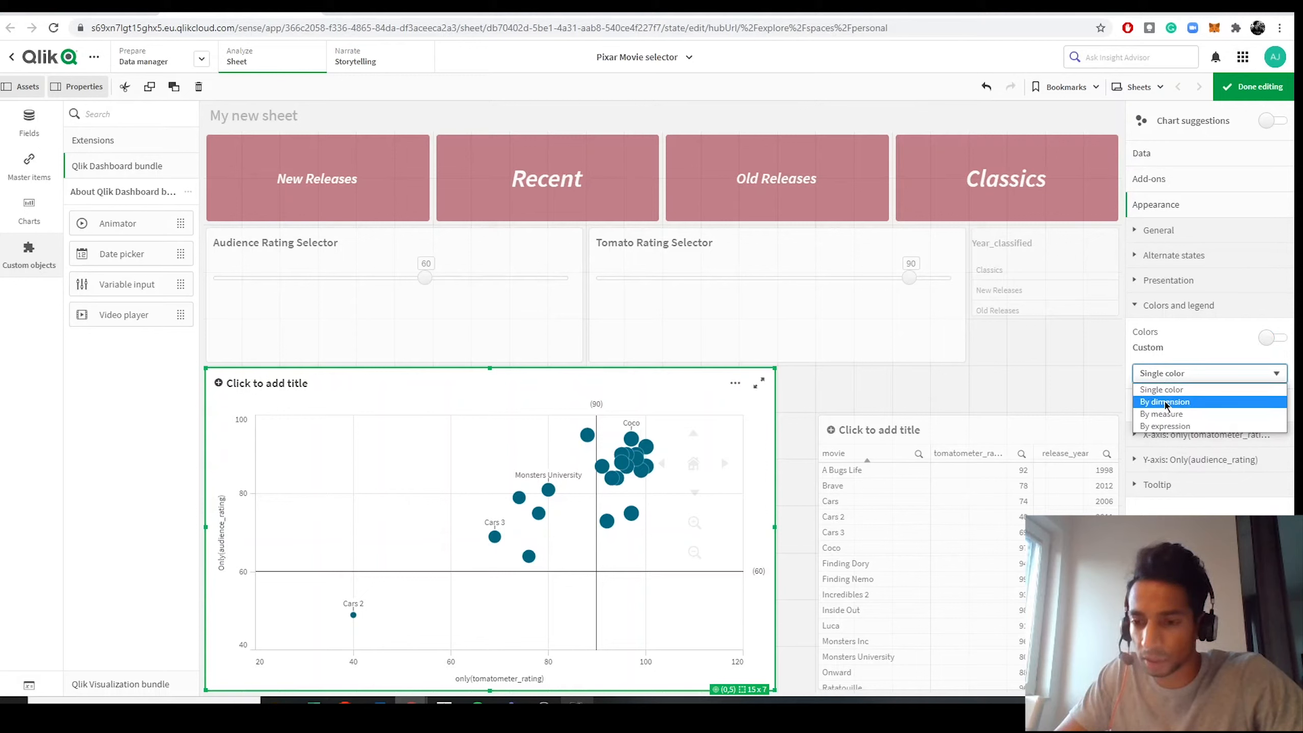
left_click(1169, 428)
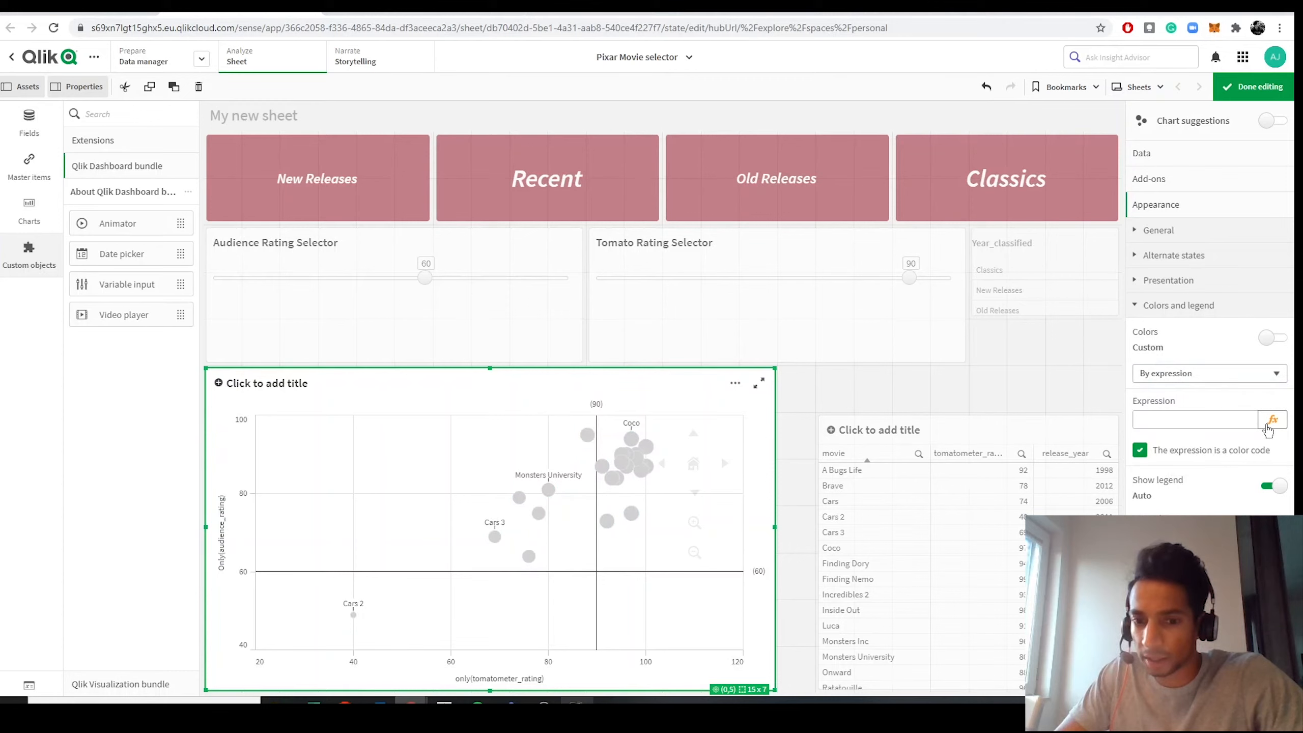
Start the scatter plot's color expression with the condition if(audience_rating > vAudiencerating.
left_click(1271, 420)
type("if(audience_rating")
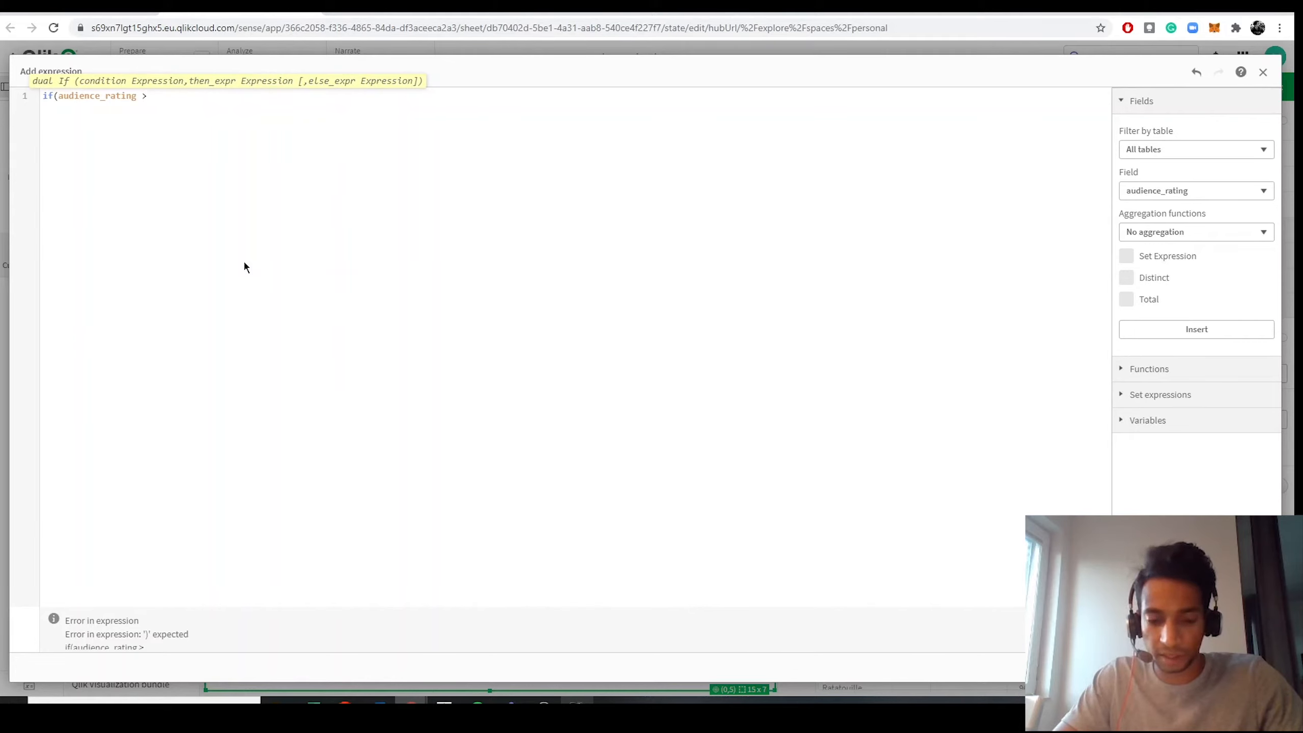
type(">=")
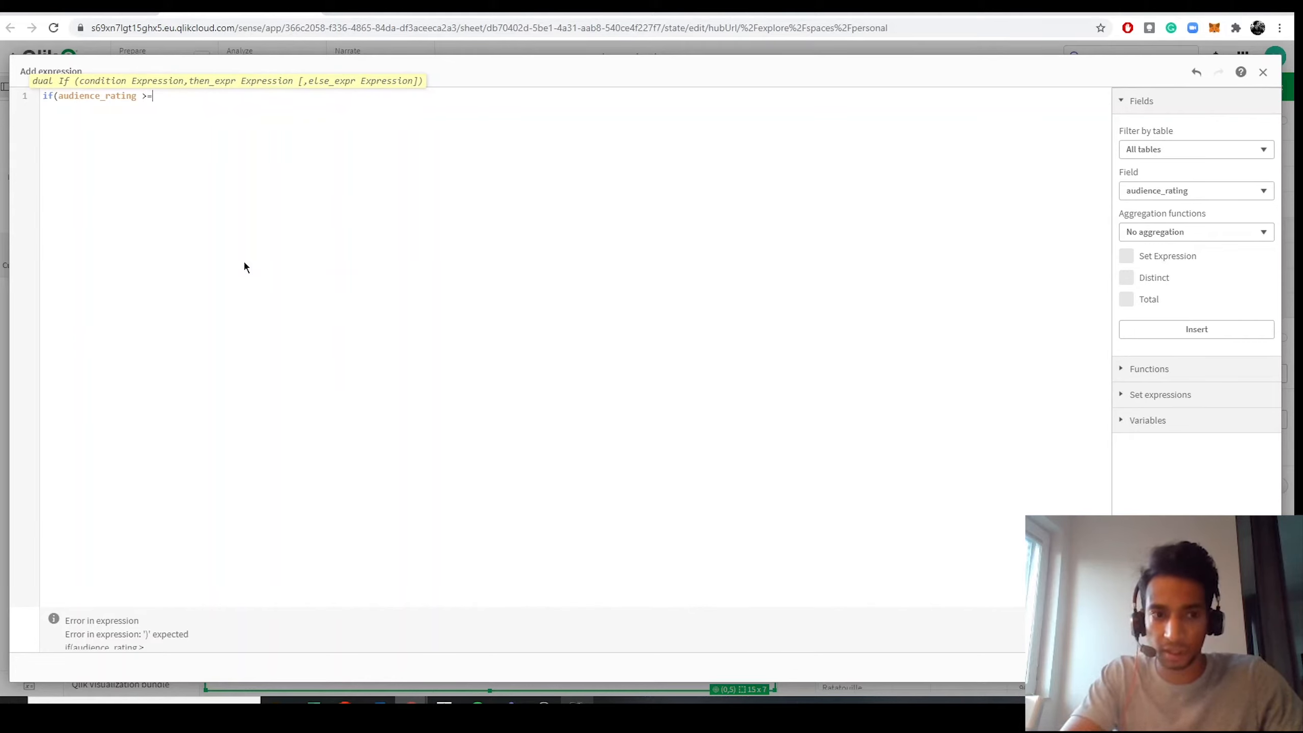
key("BackSpace")
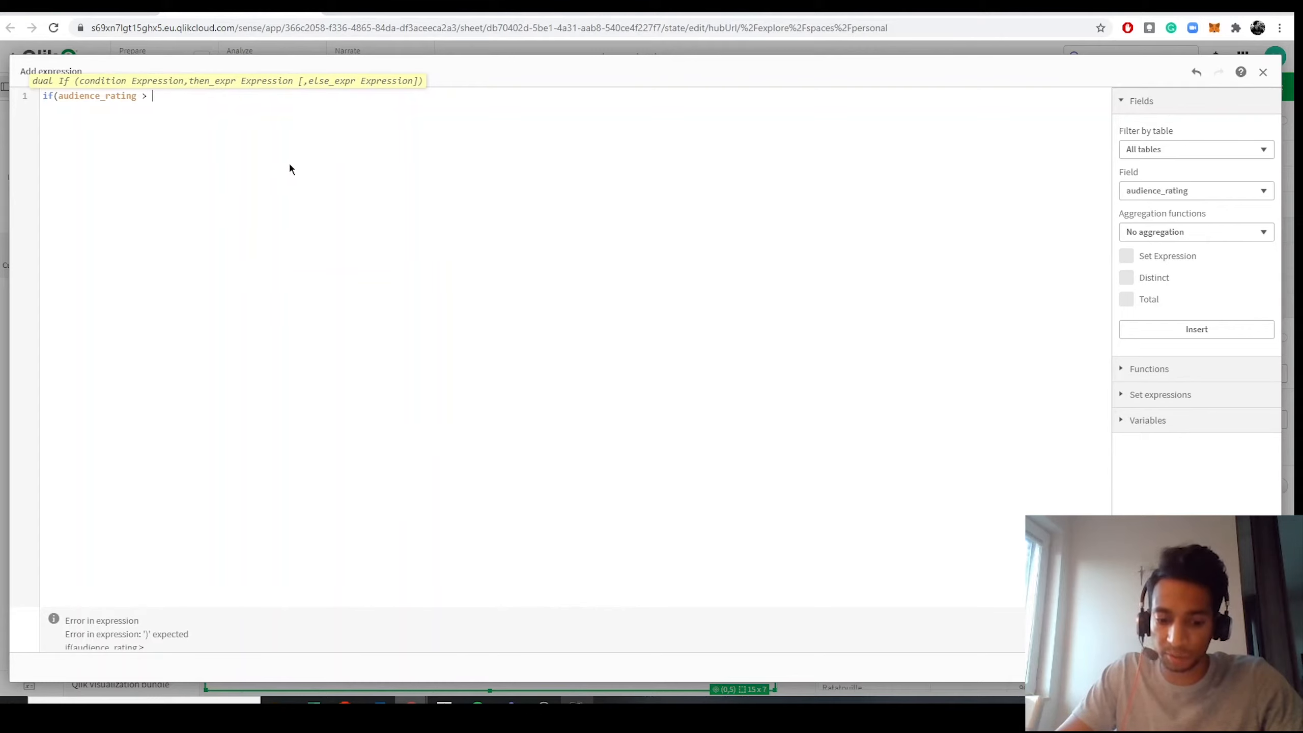
type("v")
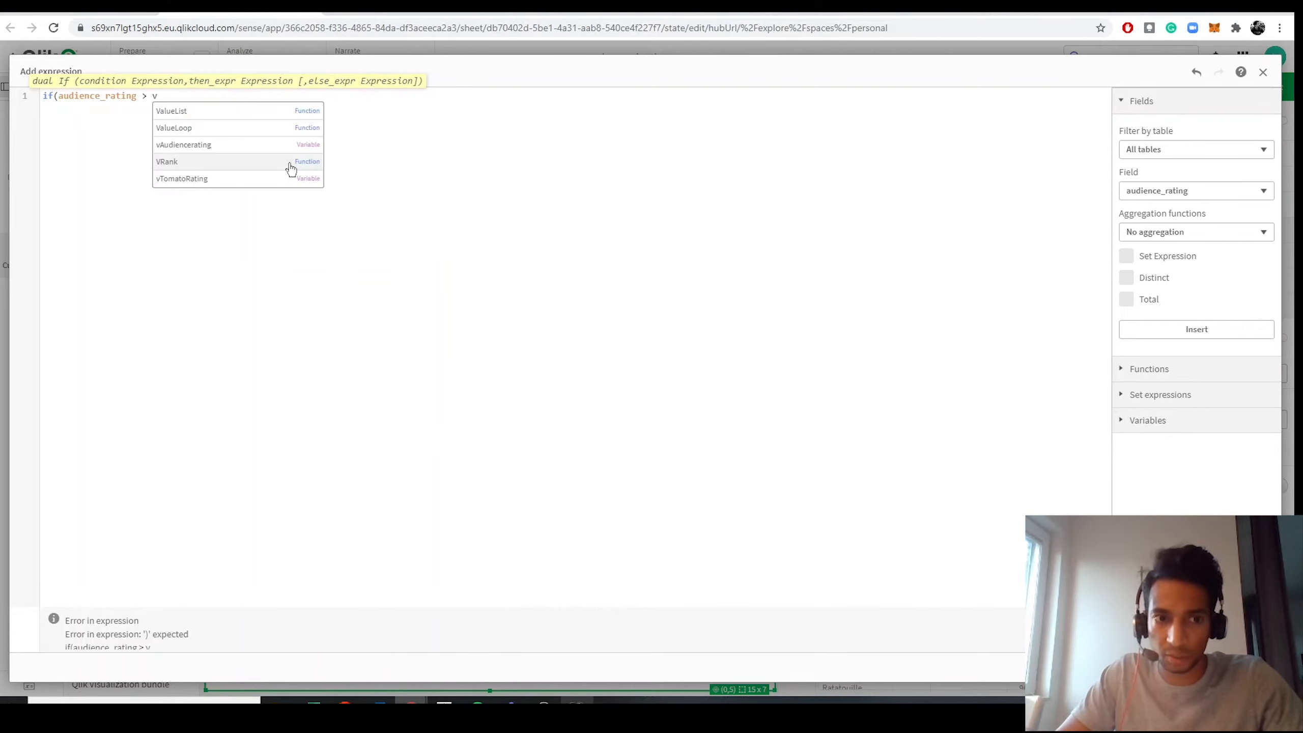
left_click(181, 146)
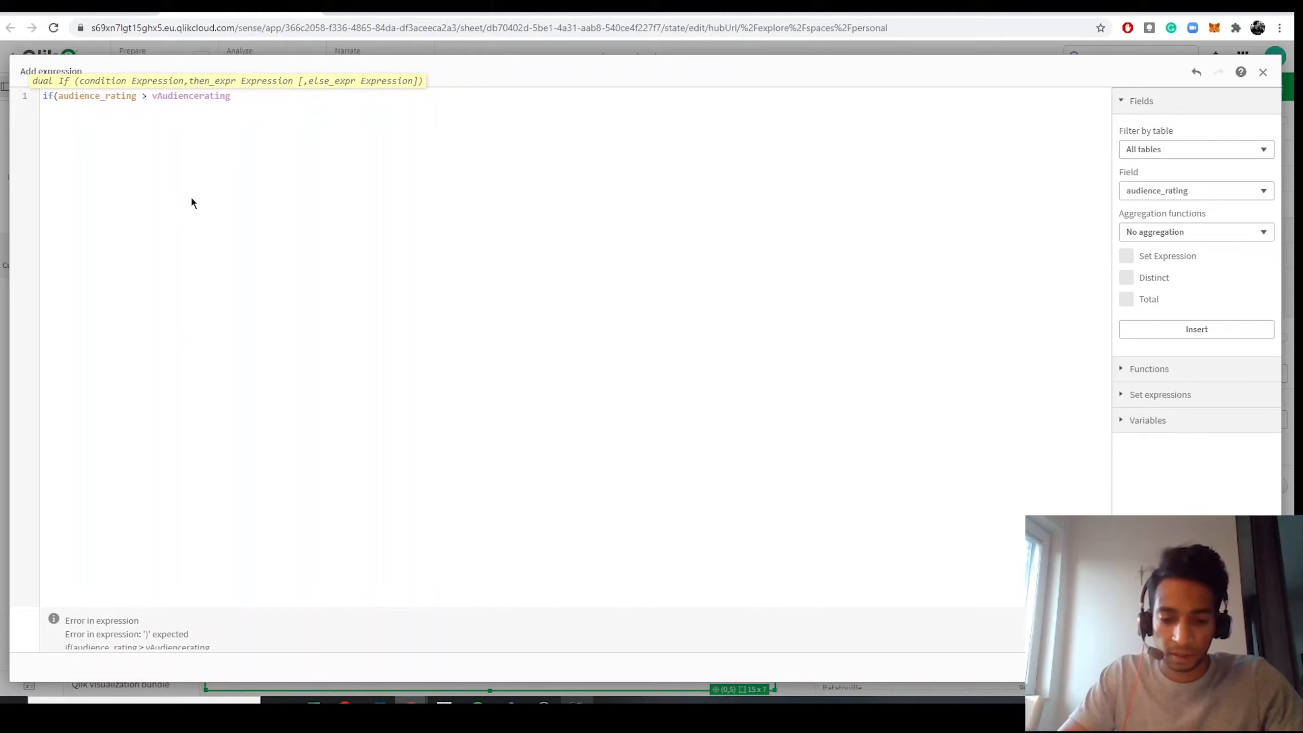
Extend the color expression's condition with and tomatometer_rating> vTomatoRating.
type("and to")
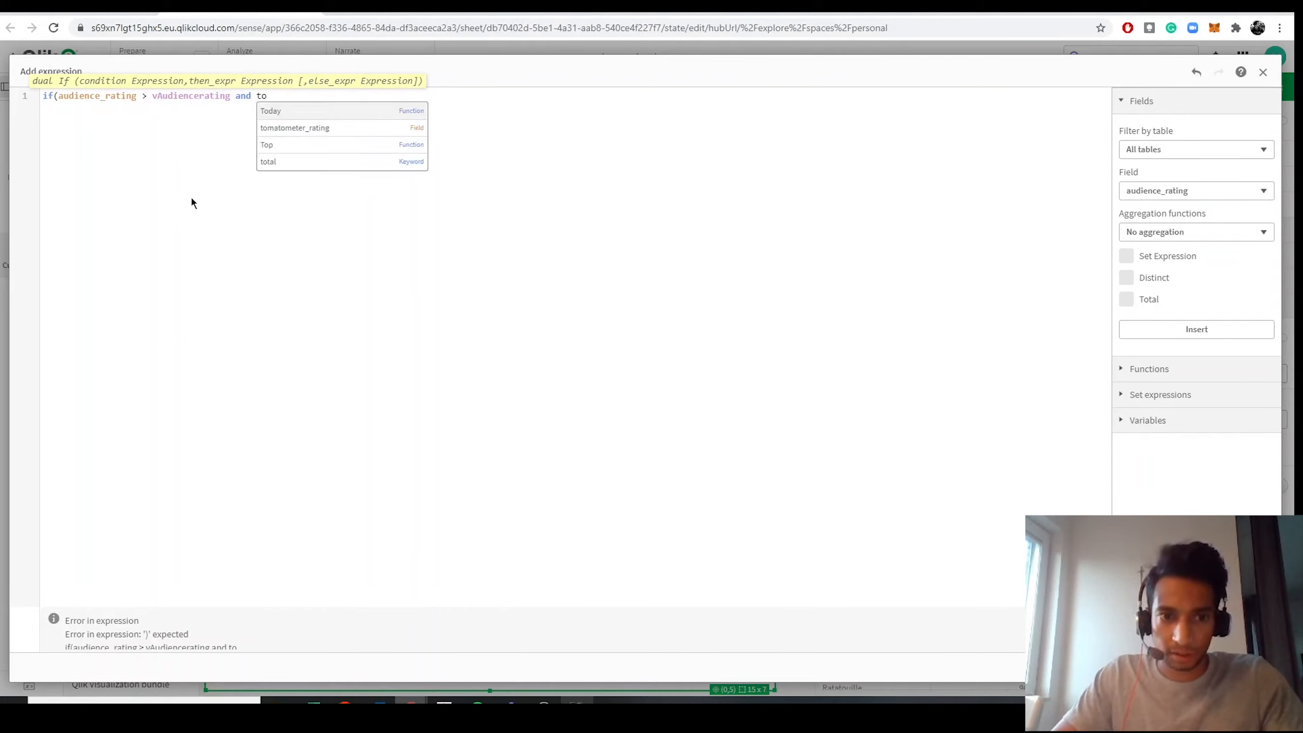
key("Down")
key("Return")
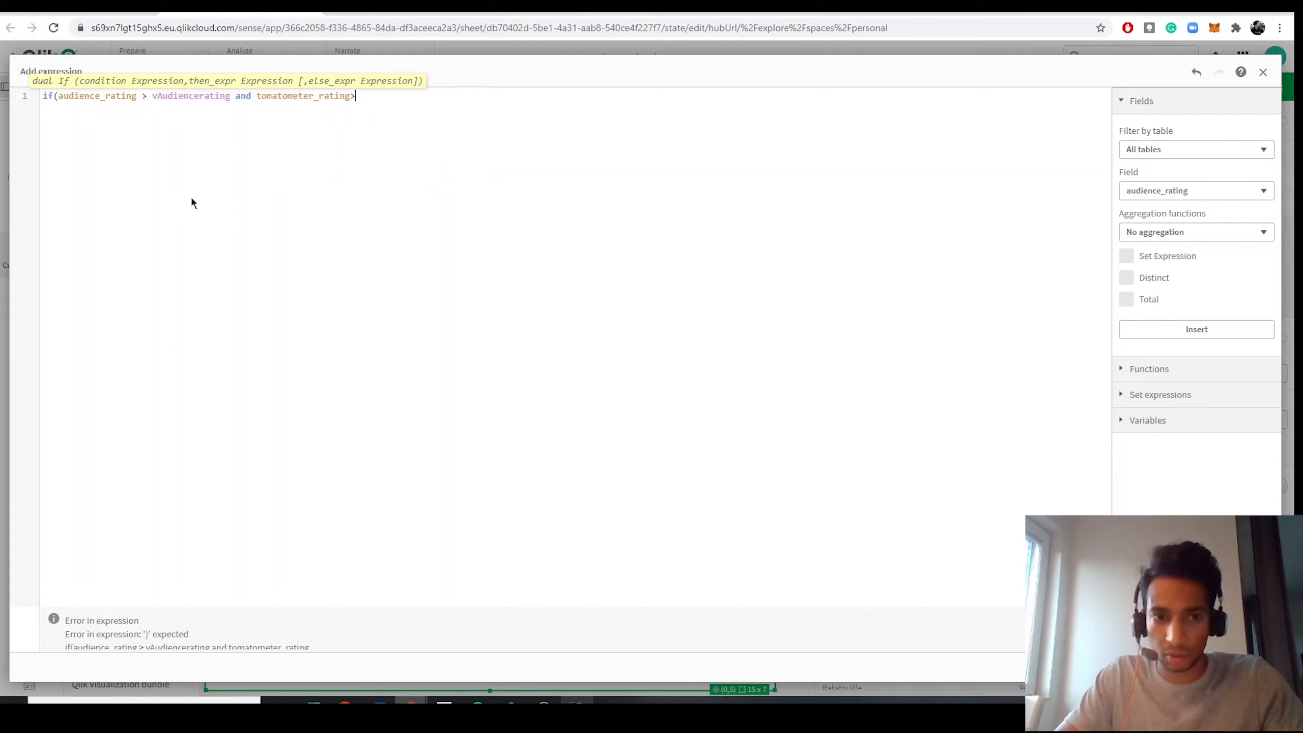
type(">")
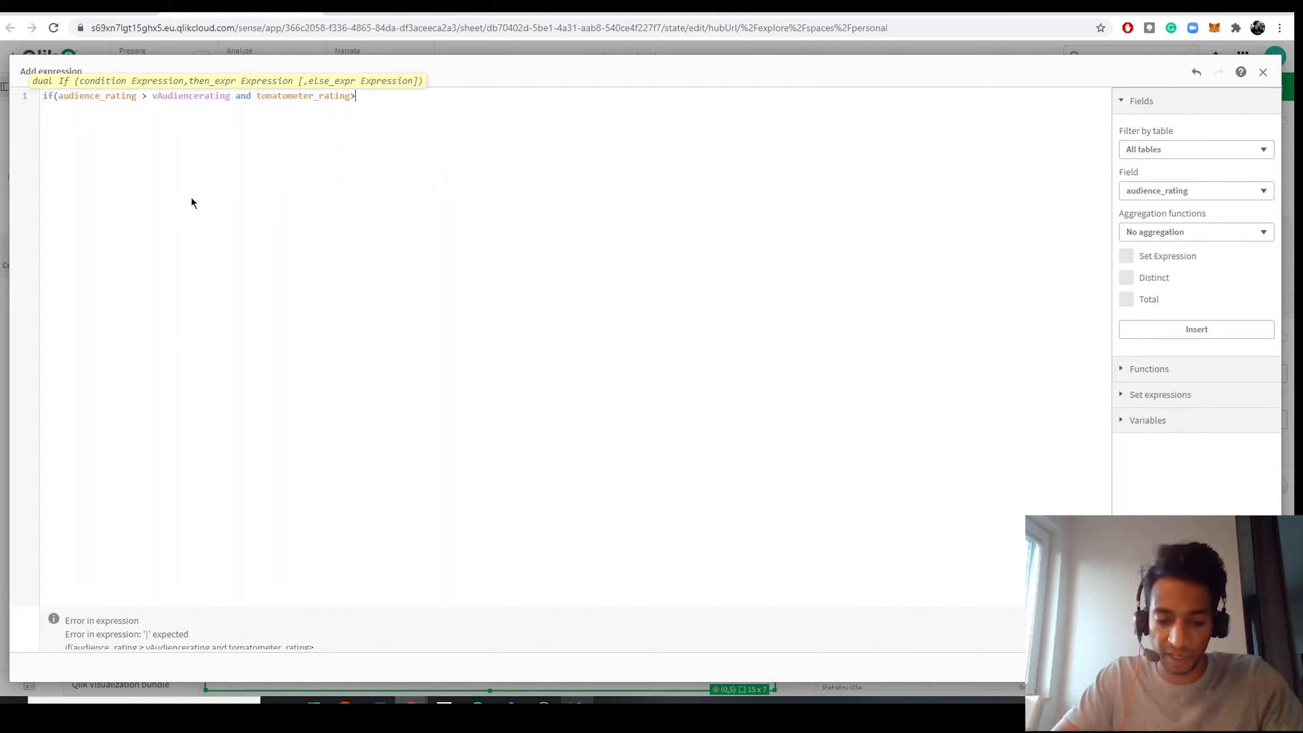
type(" vto")
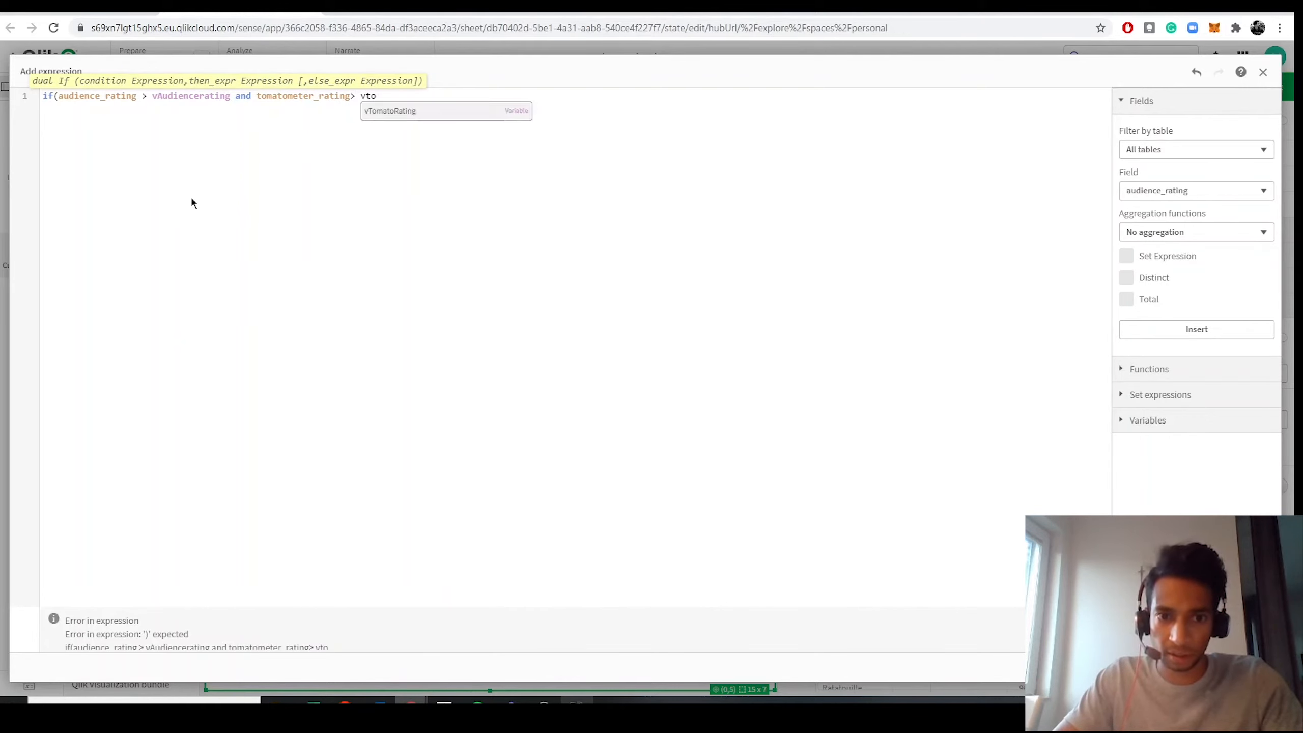
key("Return")
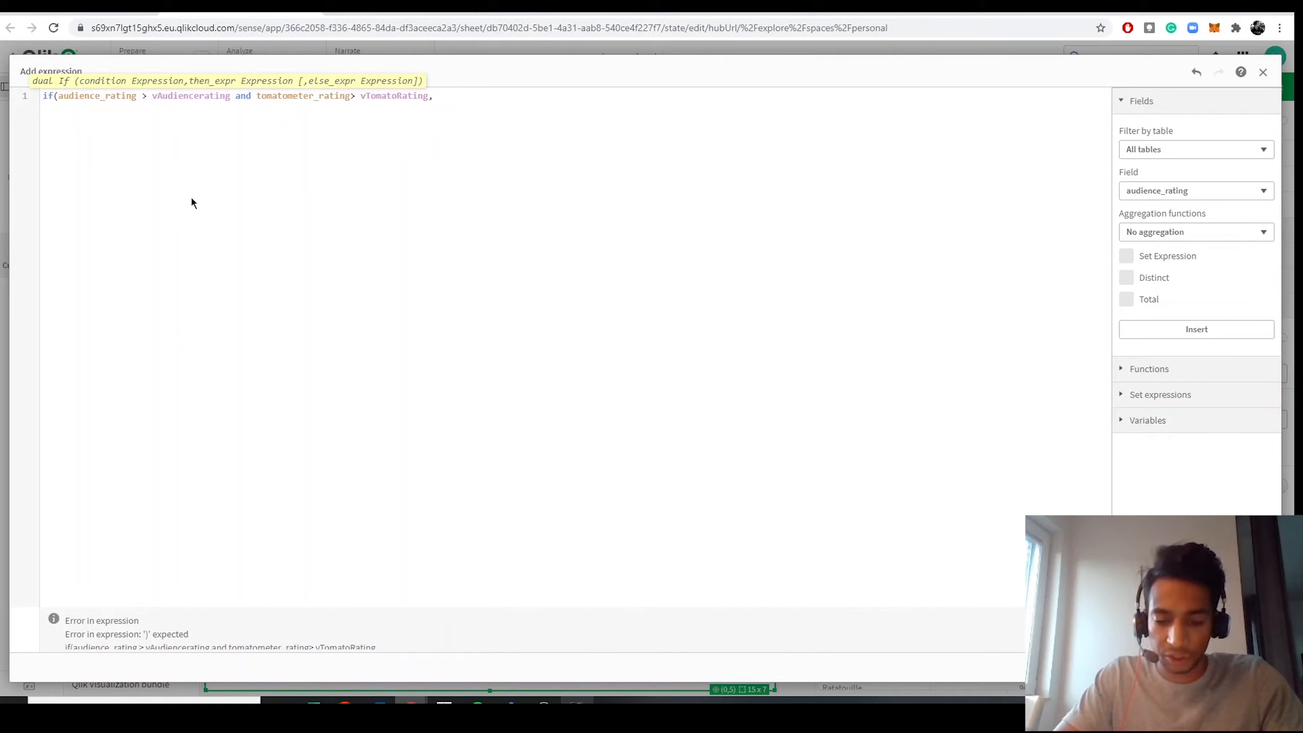
Complete the color expression with red() for movies meeting the condition and blue() for the rest, and apply it.
type(", red()")
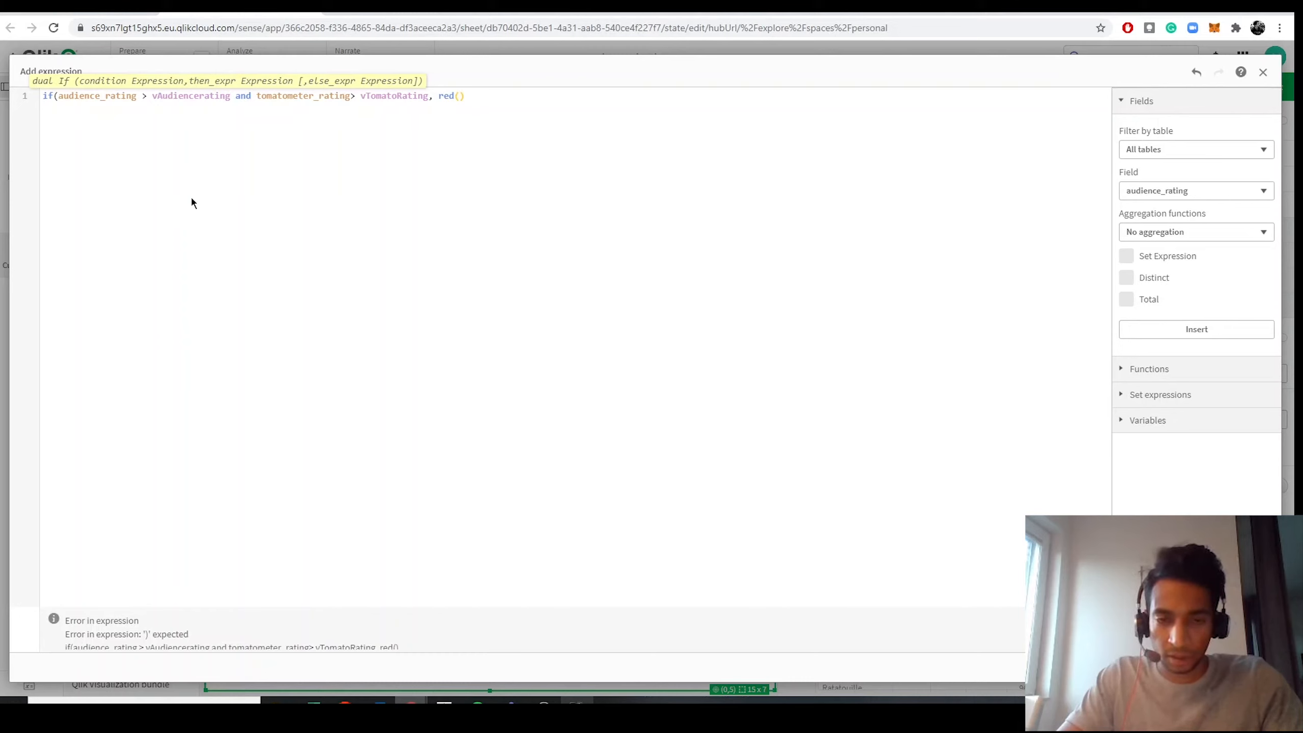
type(",blue(")
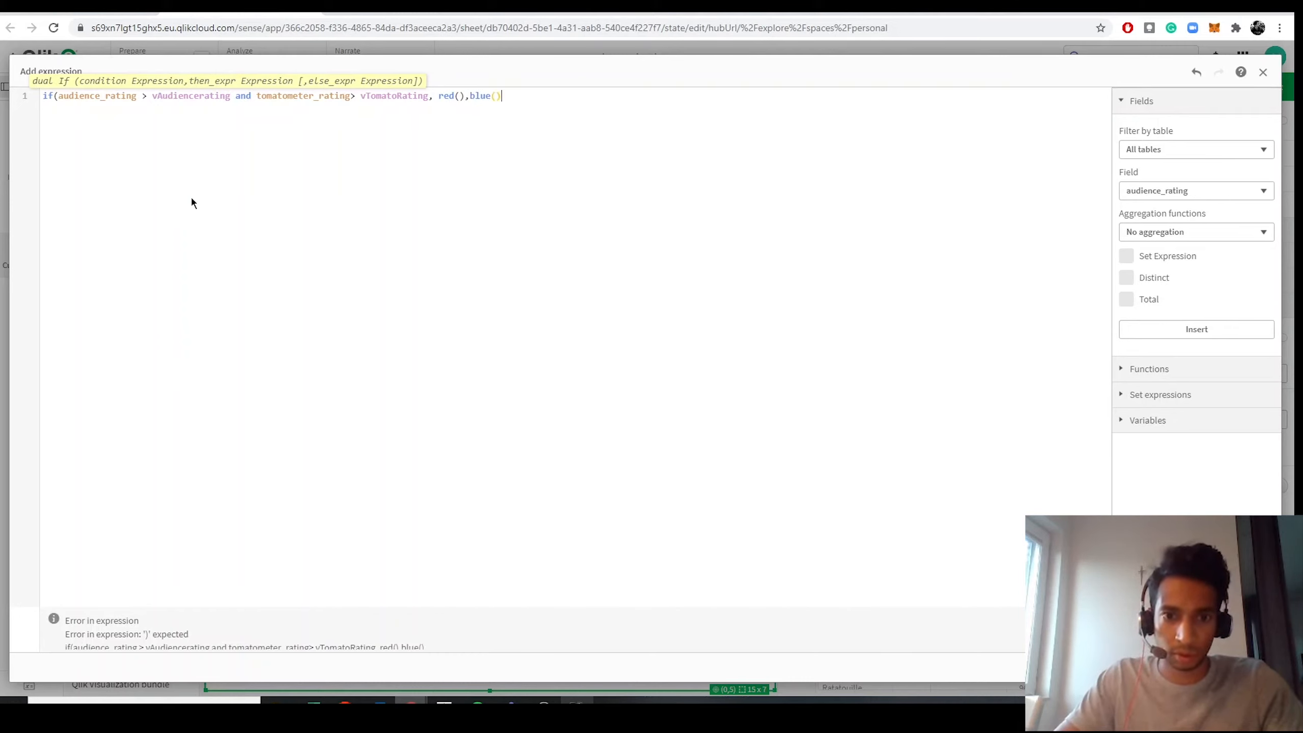
type(")")
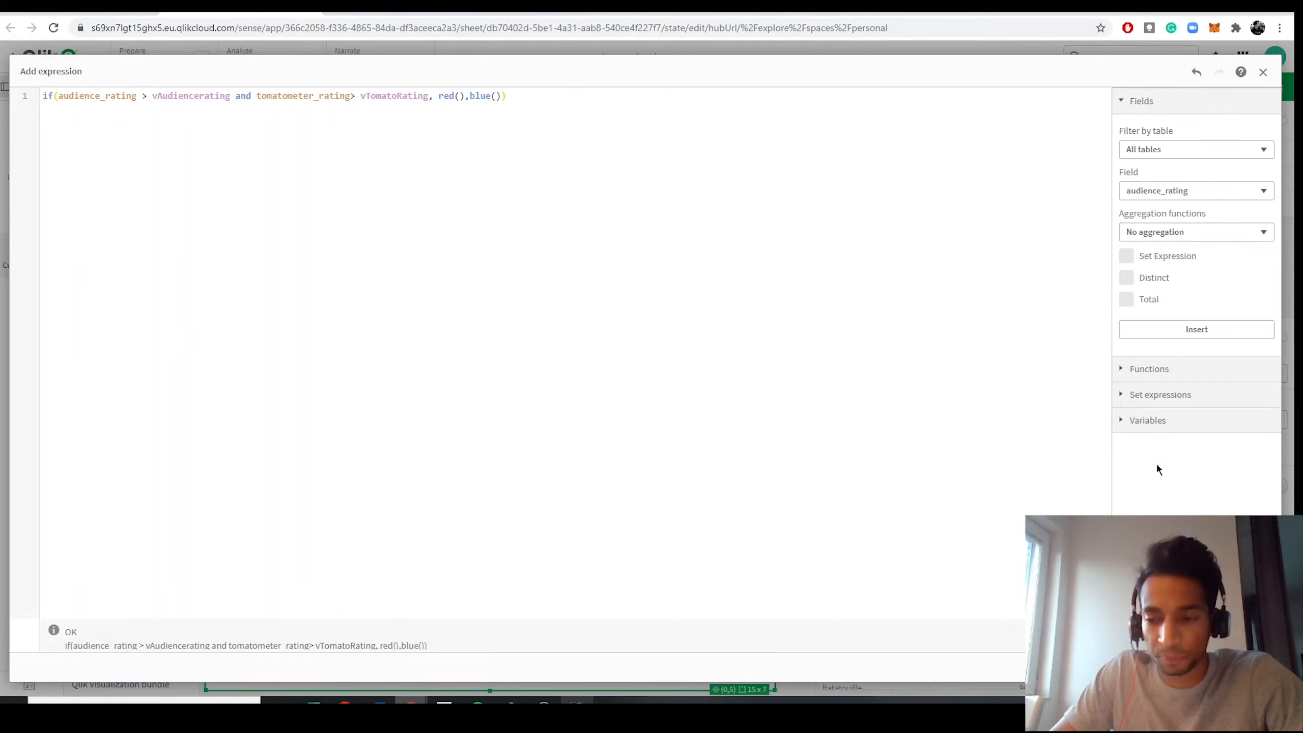
left_click(1256, 667)
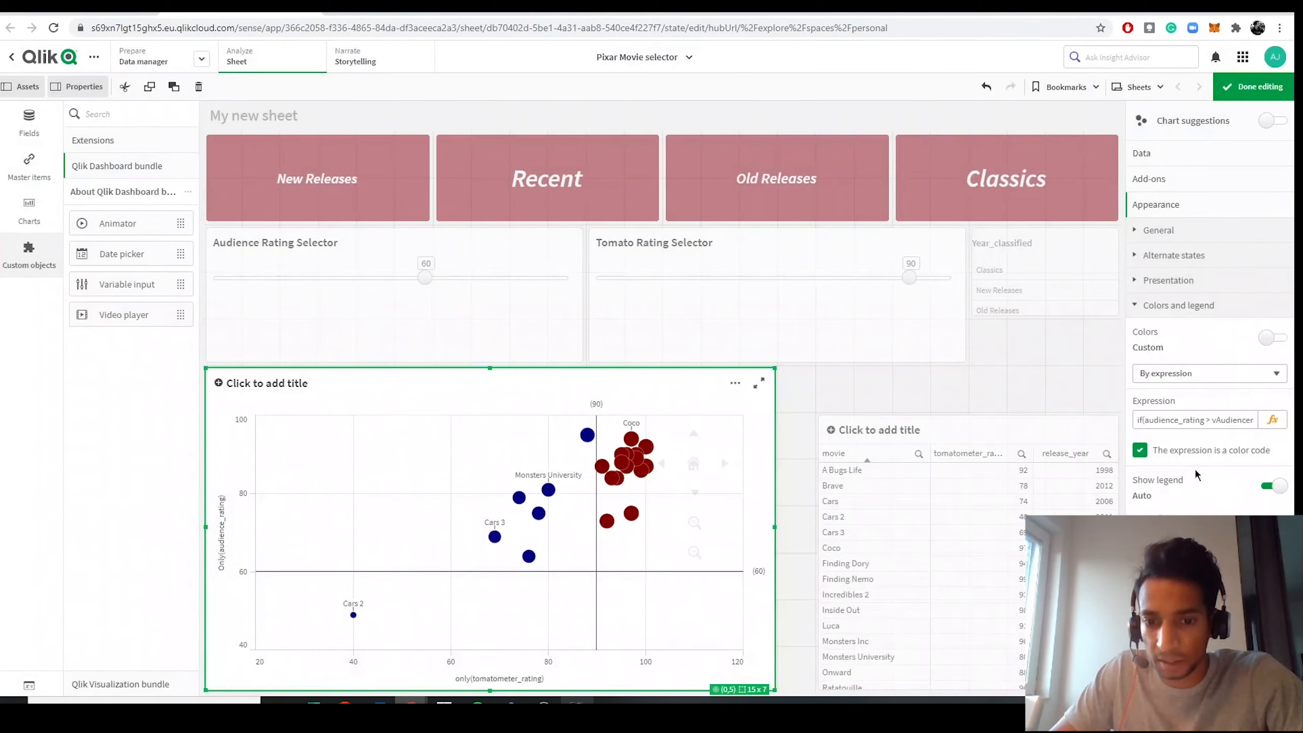
Finish editing the sheet and examine how the scatter plot's bubbles are colored around the two reference lines.
left_click(1234, 93)
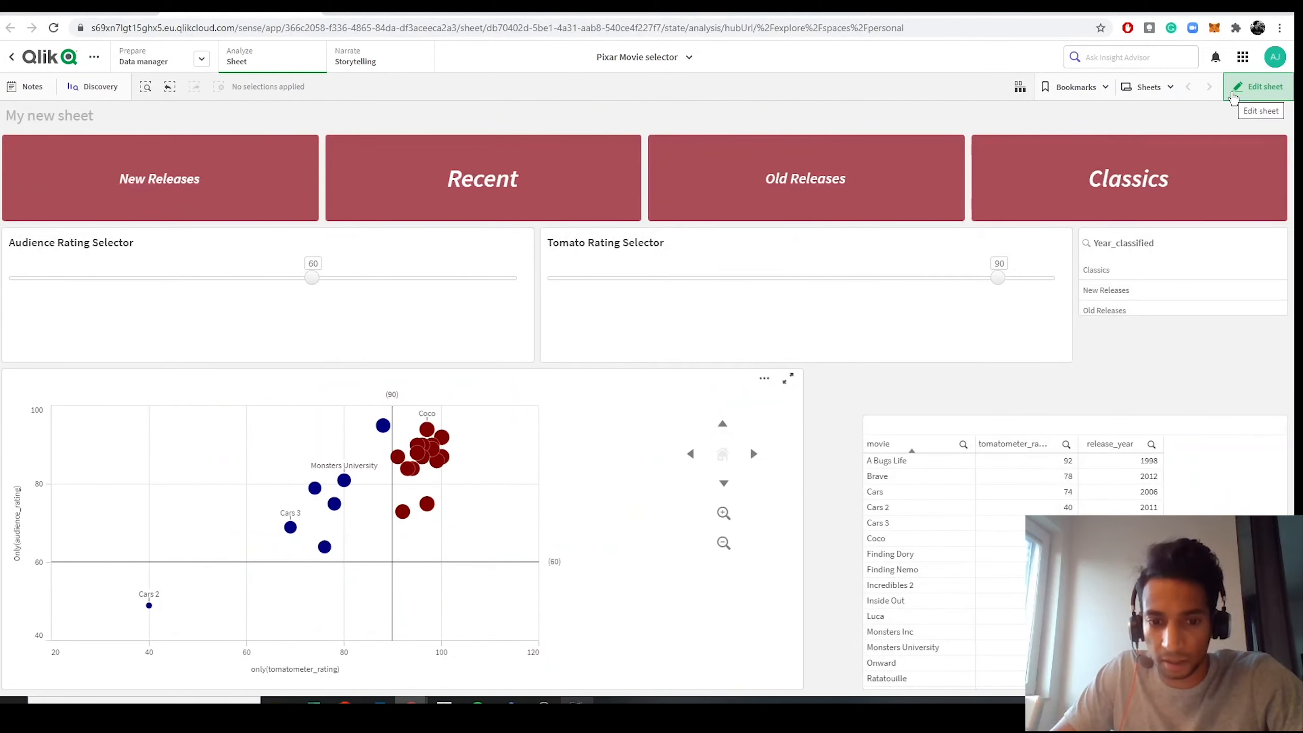
left_click_drag(626, 551, 563, 570)
scroll(595, 521, "up", 5)
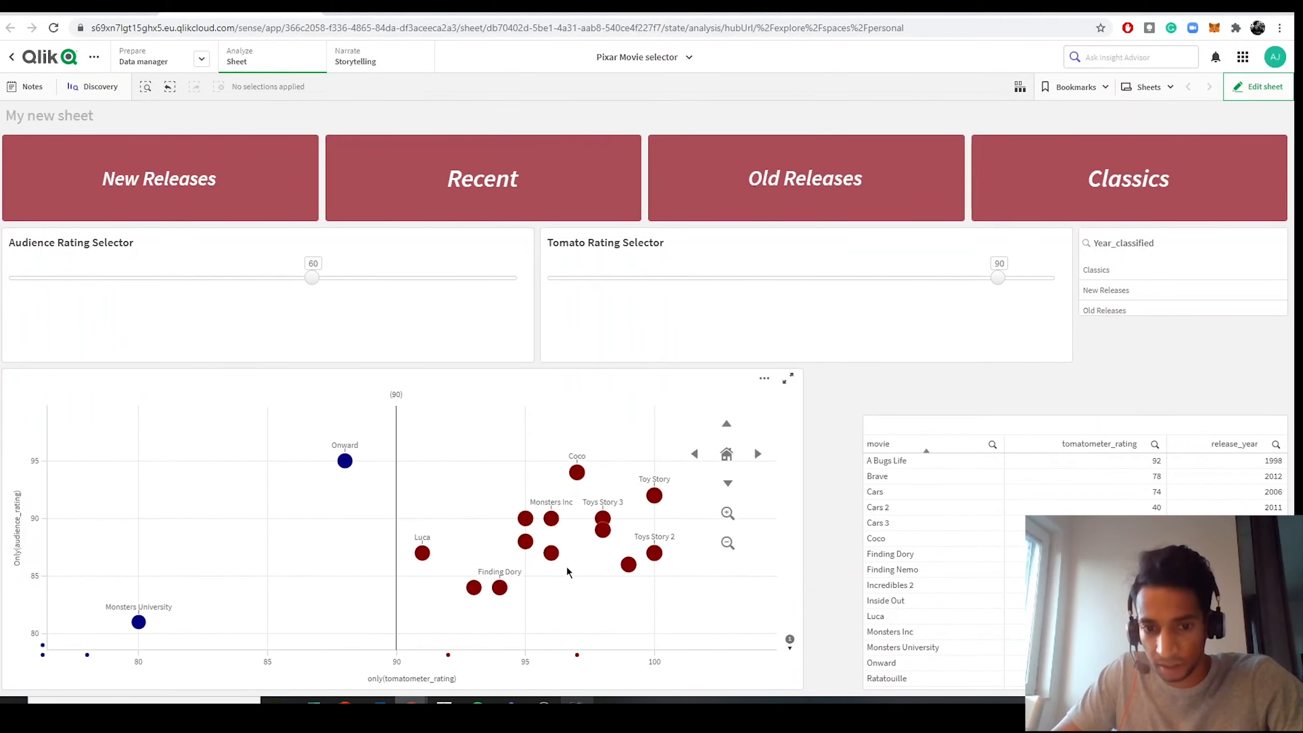
scroll(603, 515, "down", 5)
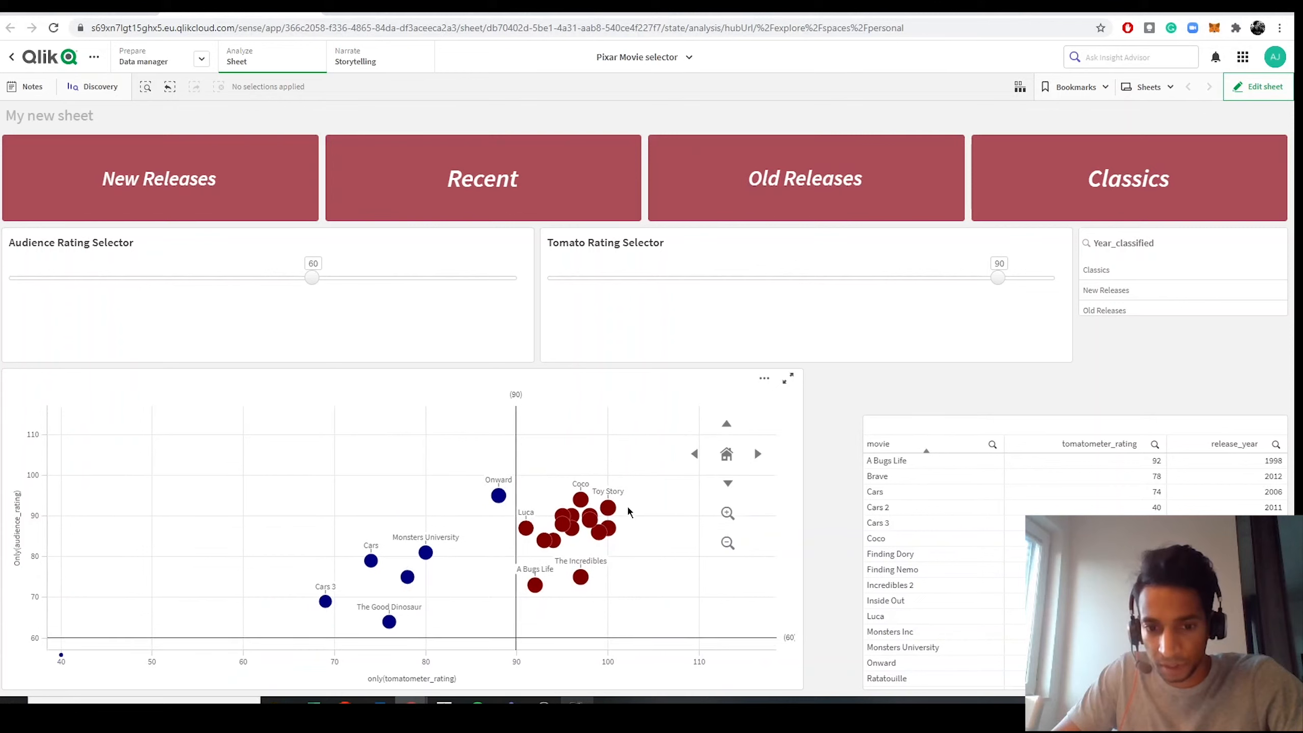
scroll(573, 482, "up", 2)
scroll(590, 547, "down", 4)
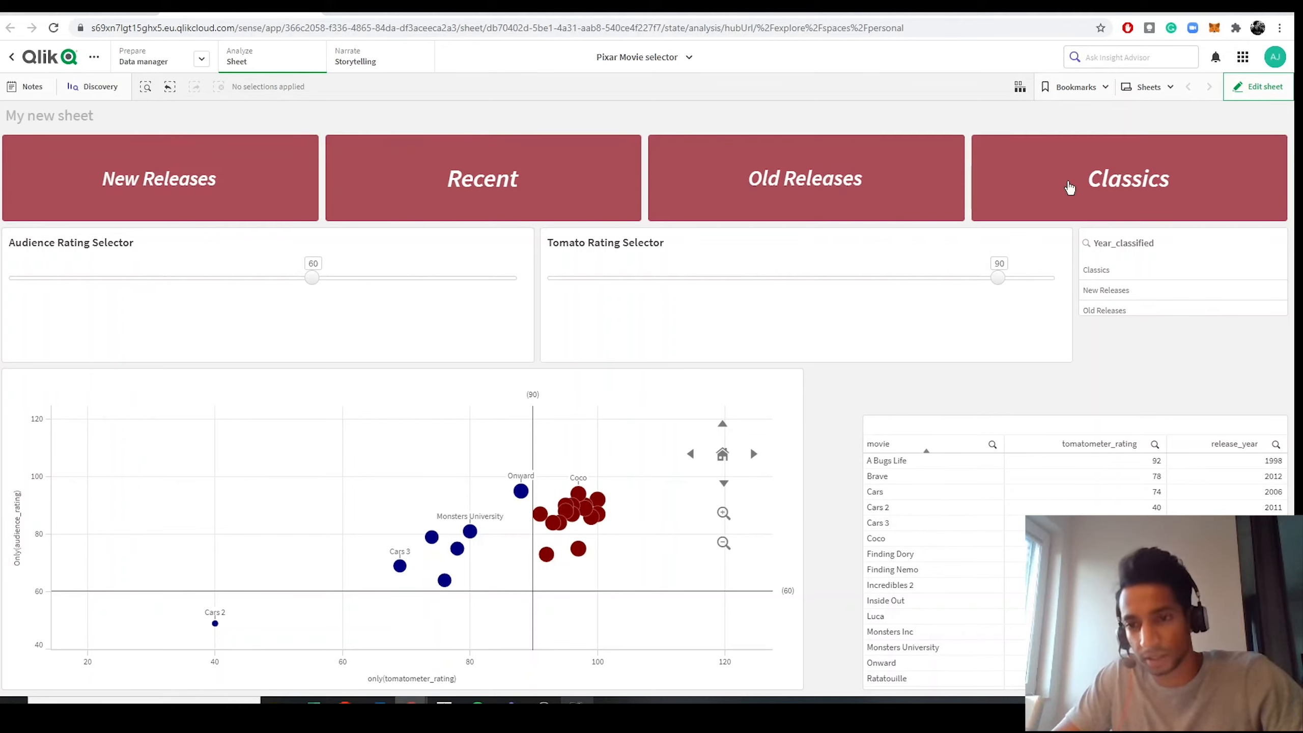
Filter the sheet to Recent movies and raise the Audience Rating Selector to 90.
left_click(508, 207)
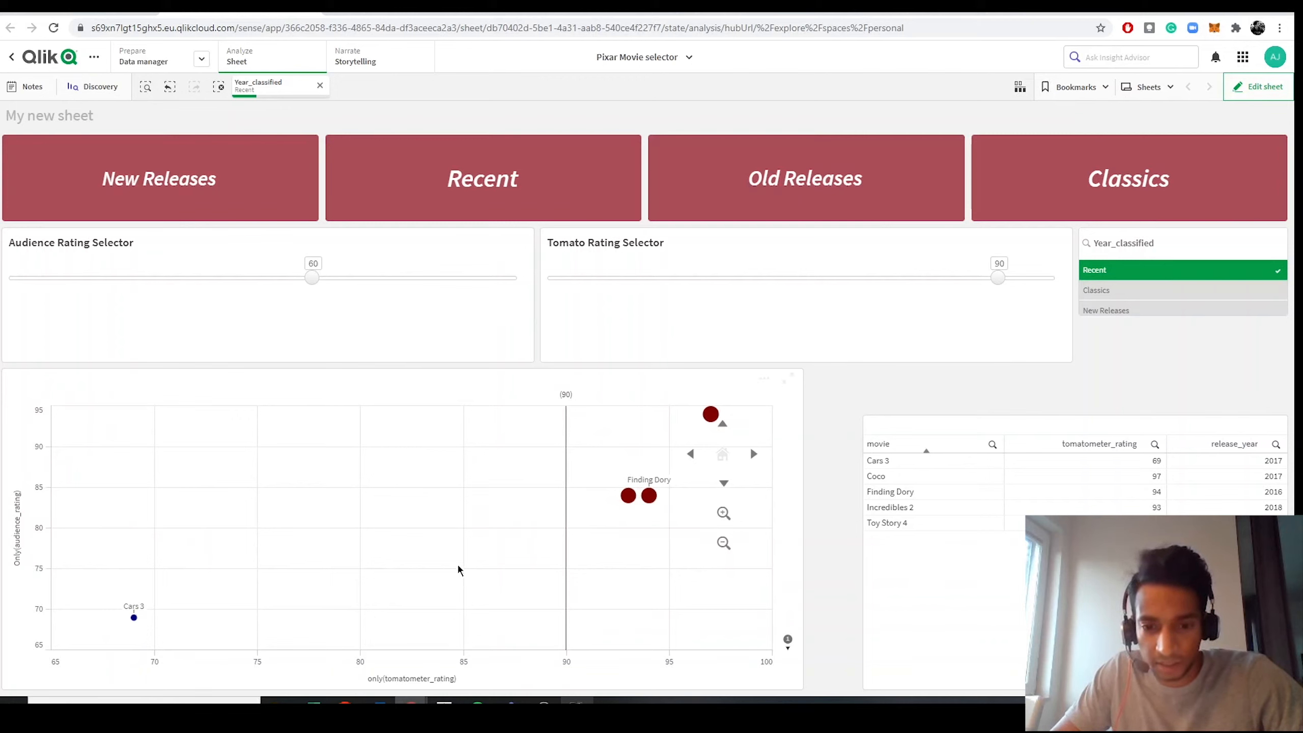
scroll(408, 510, "down", 2)
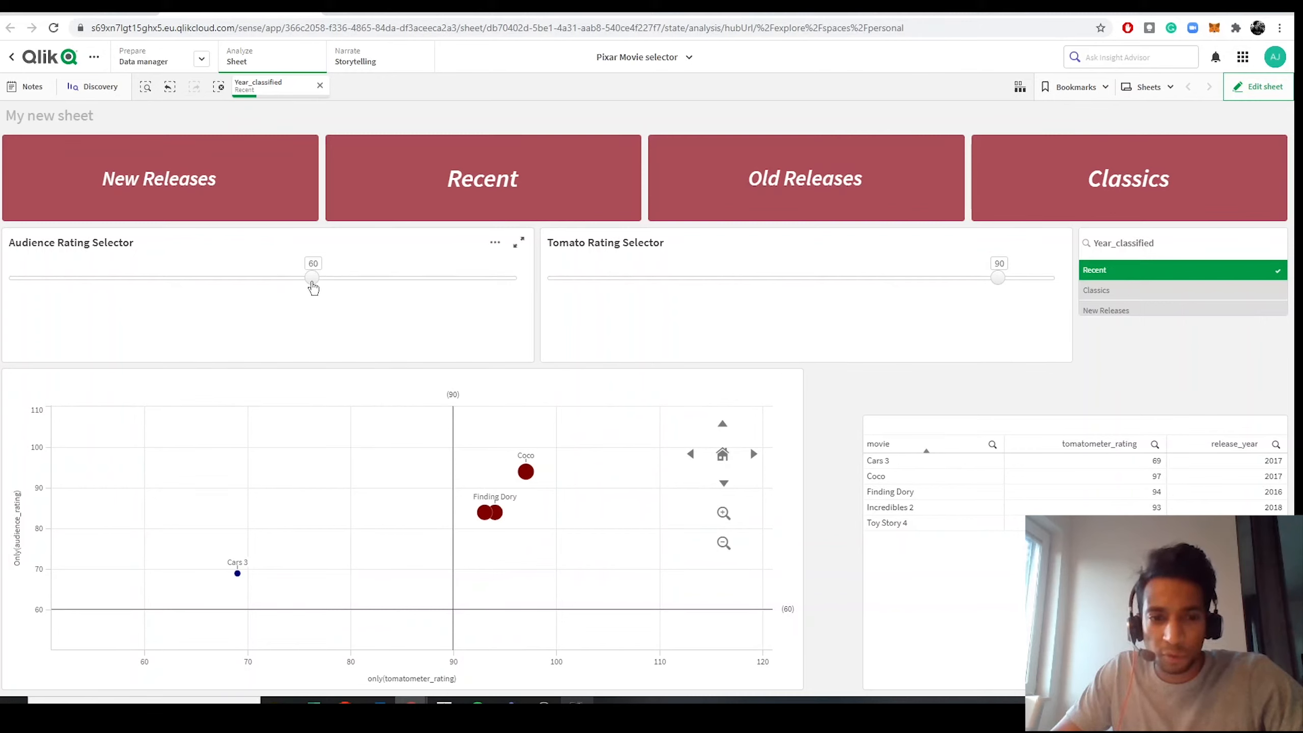
left_click_drag(312, 280, 455, 291)
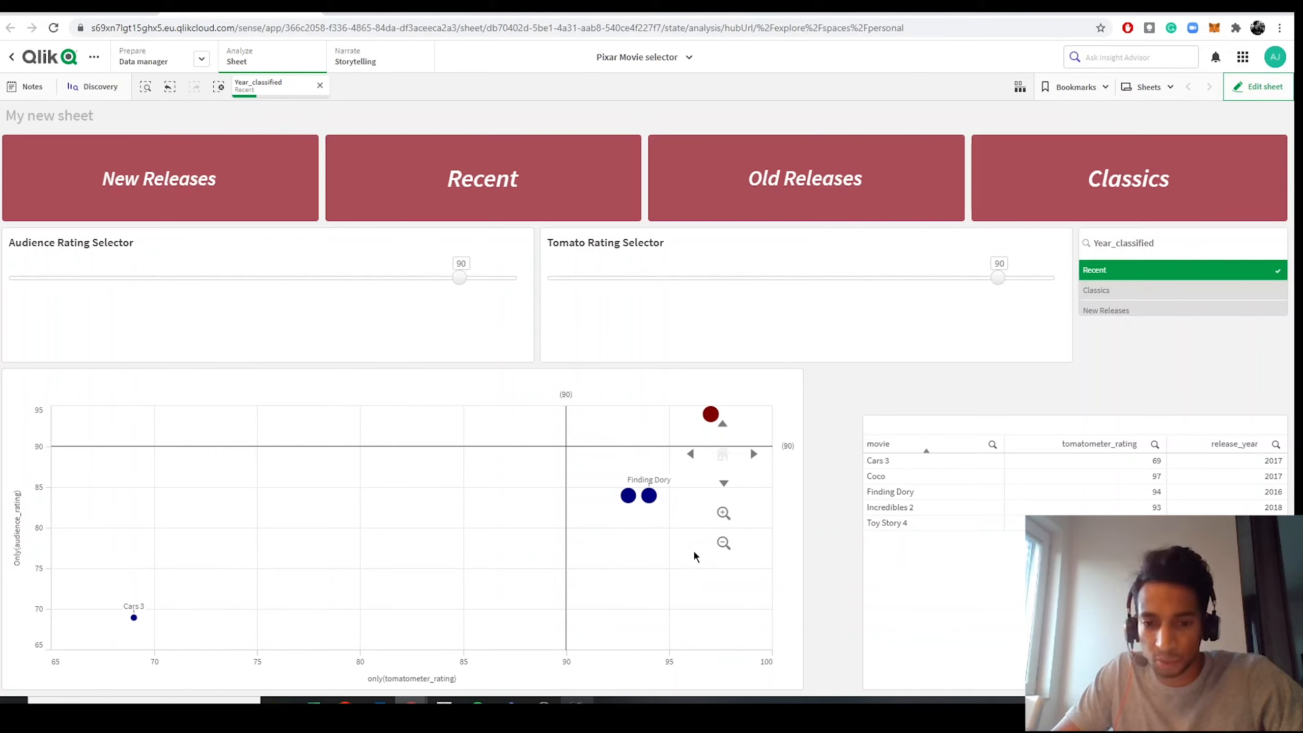
Examine which recent movies in the scatter plot lie above both the audience and tomatometer reference lines.
left_click_drag(665, 543, 623, 580)
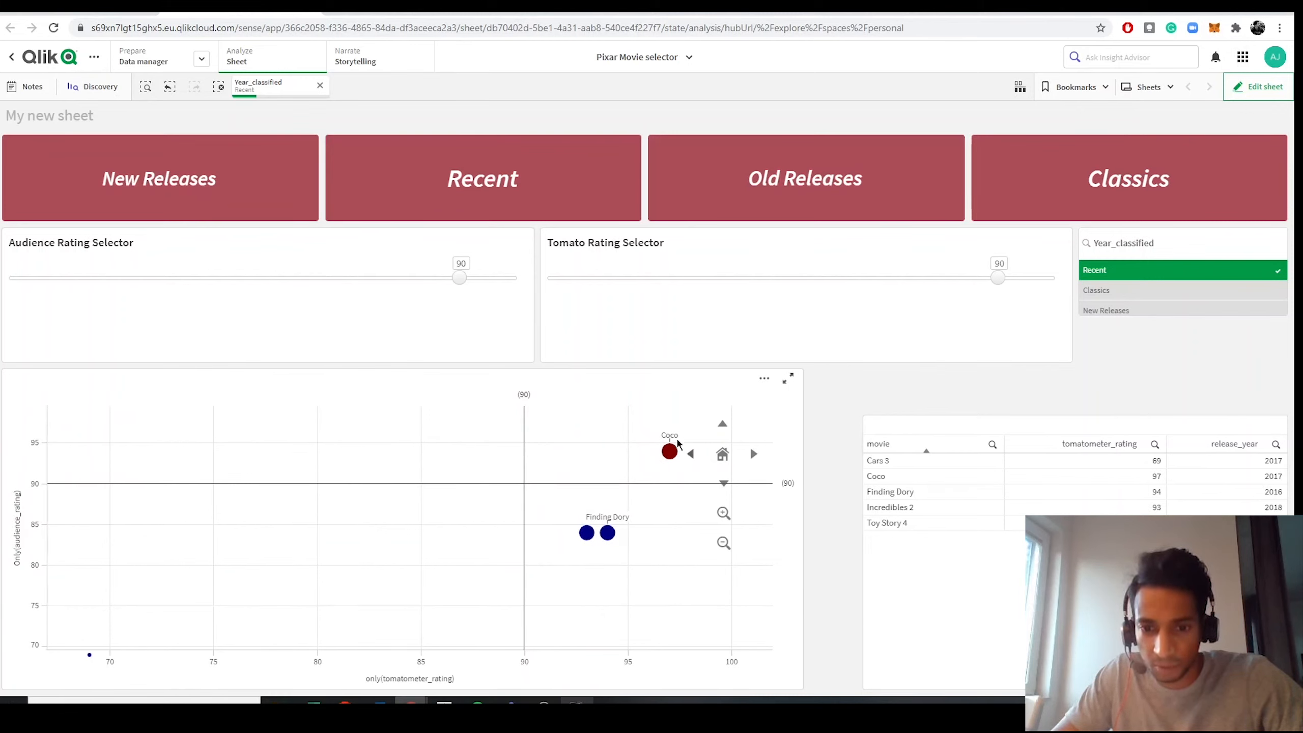
mouse_move(674, 459)
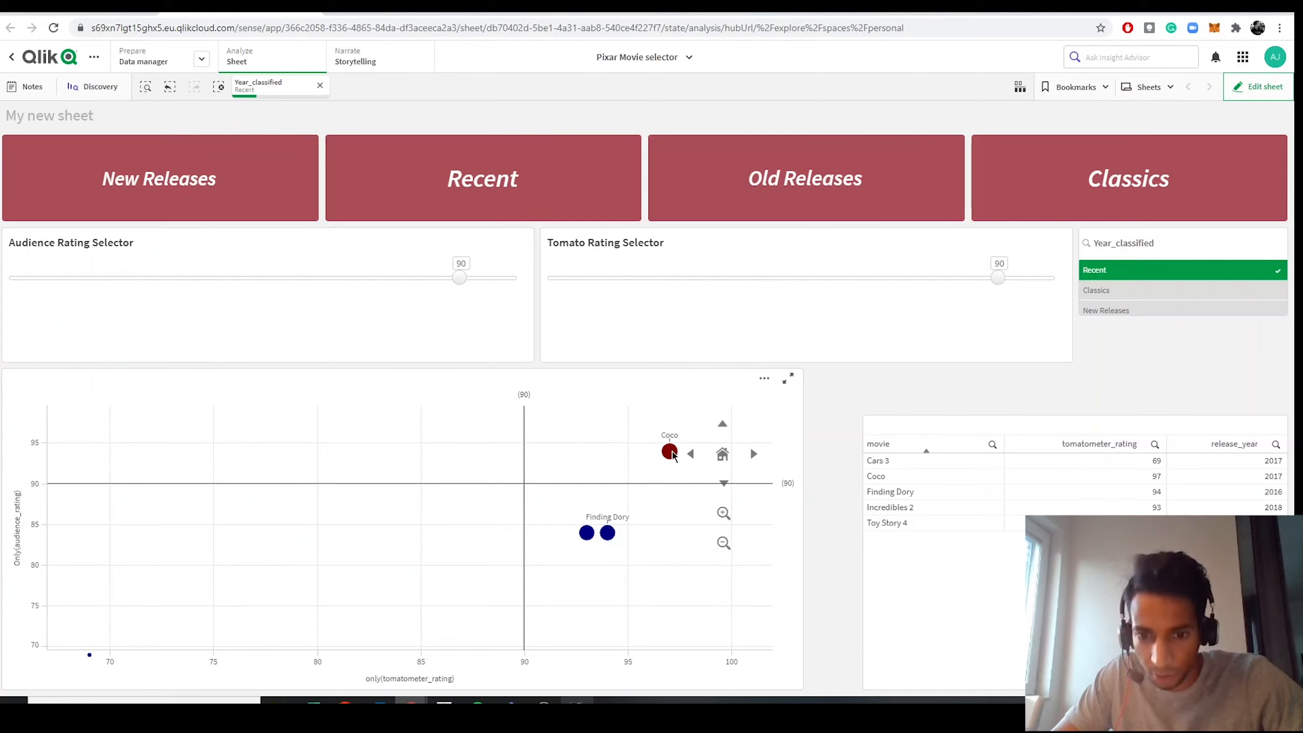
scroll(676, 480, "up", 3)
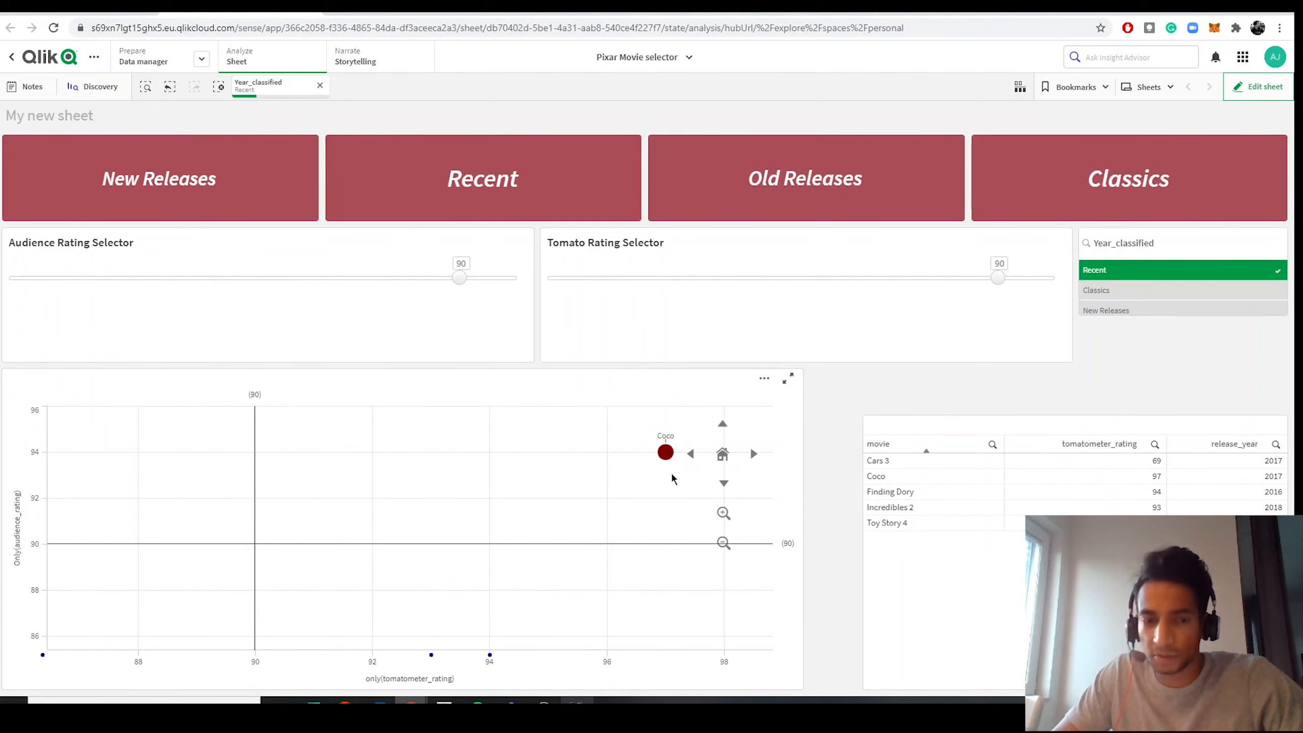
scroll(674, 479, "down", 4)
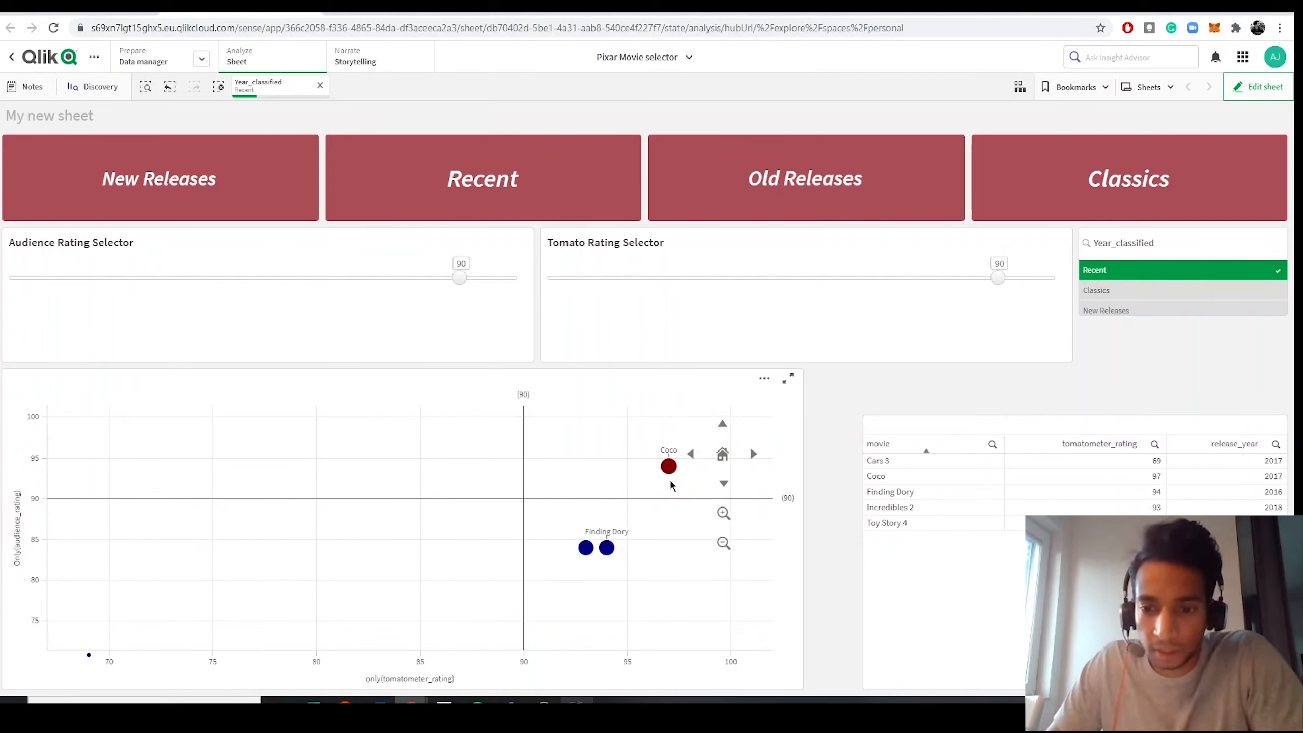
scroll(663, 491, "down", 3)
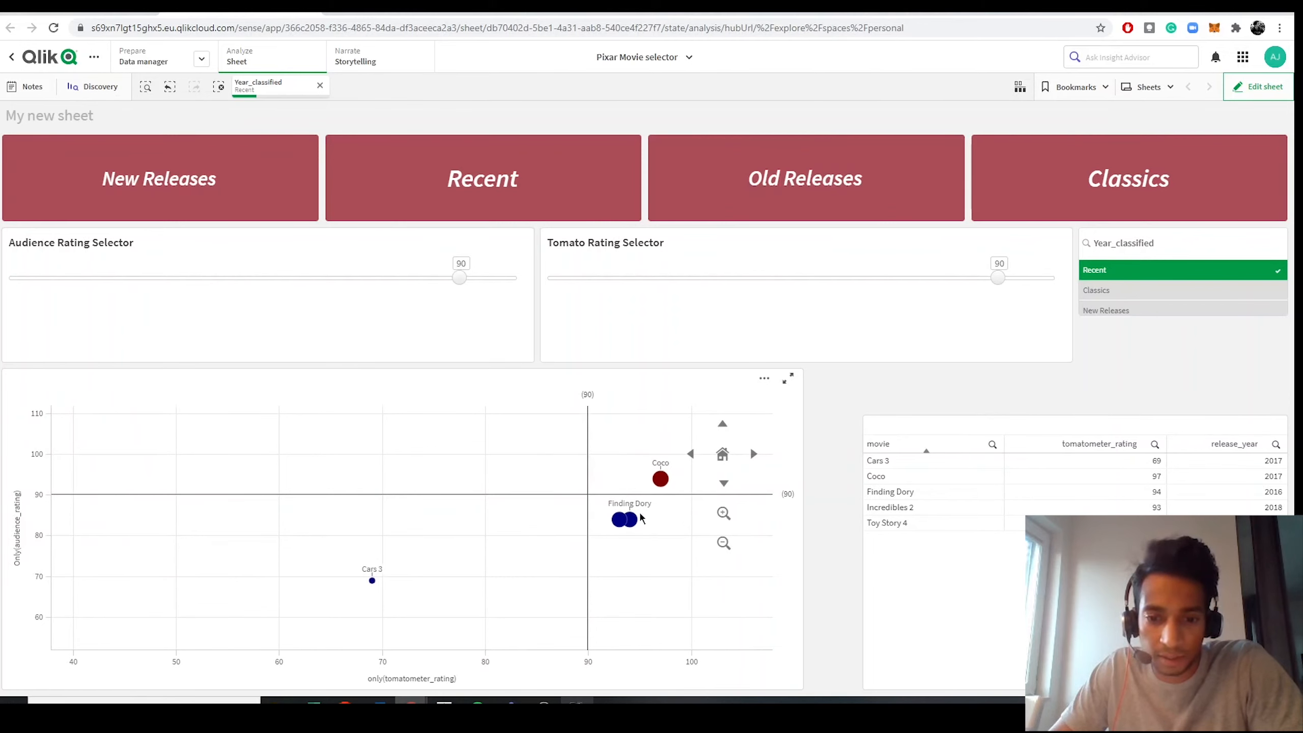
left_click(686, 558)
left_click(833, 391)
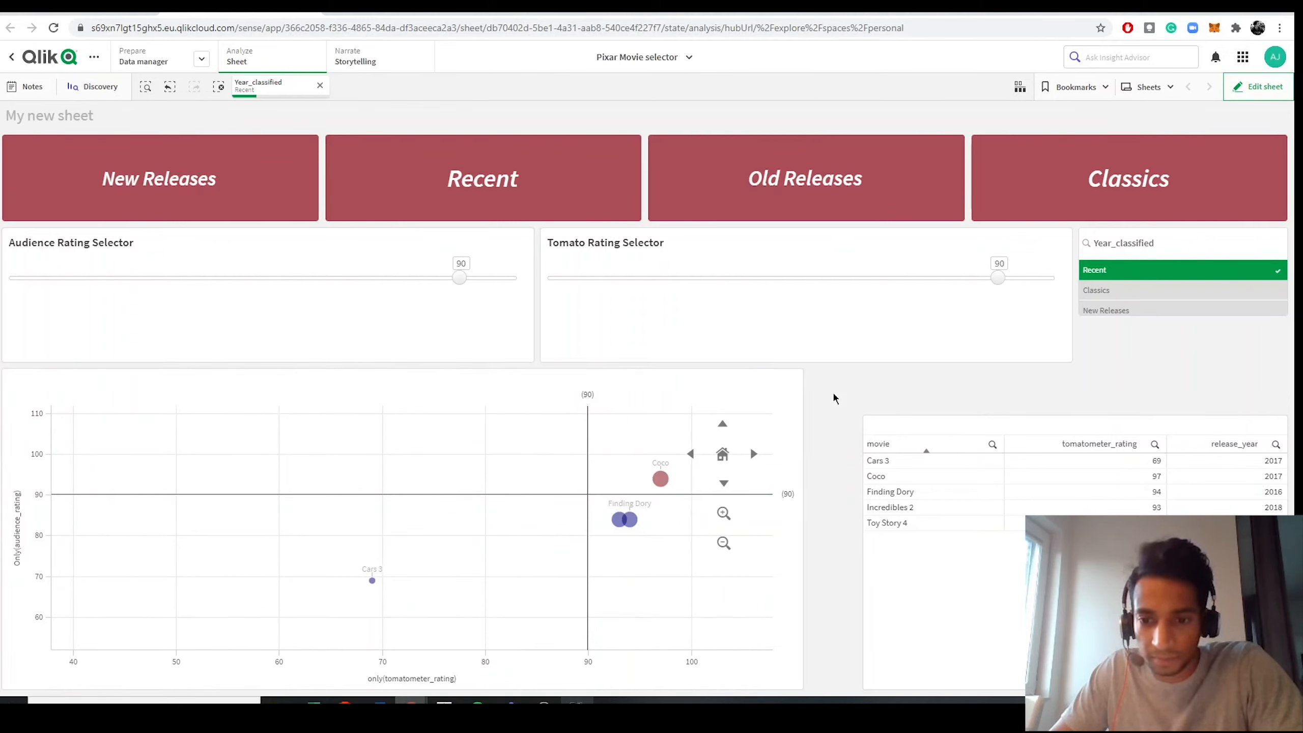
left_click_drag(678, 536, 605, 567)
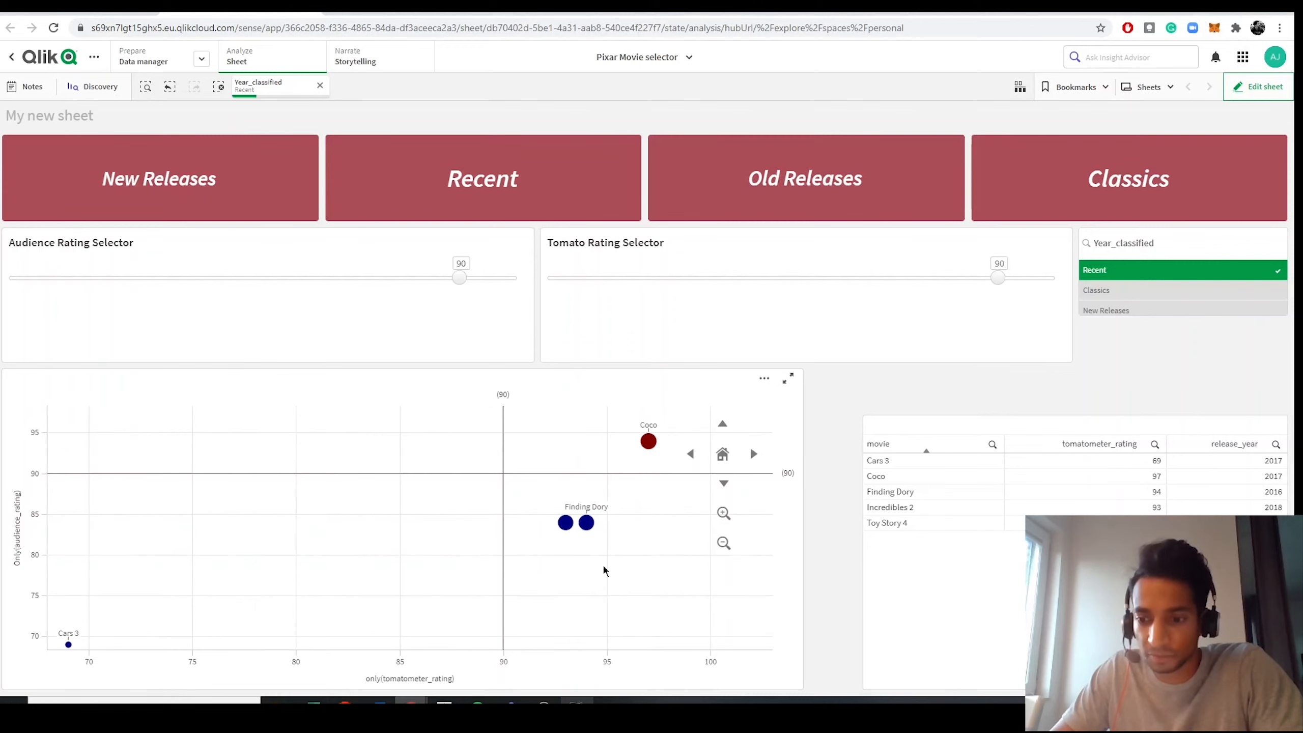
scroll(659, 449, "up", 2)
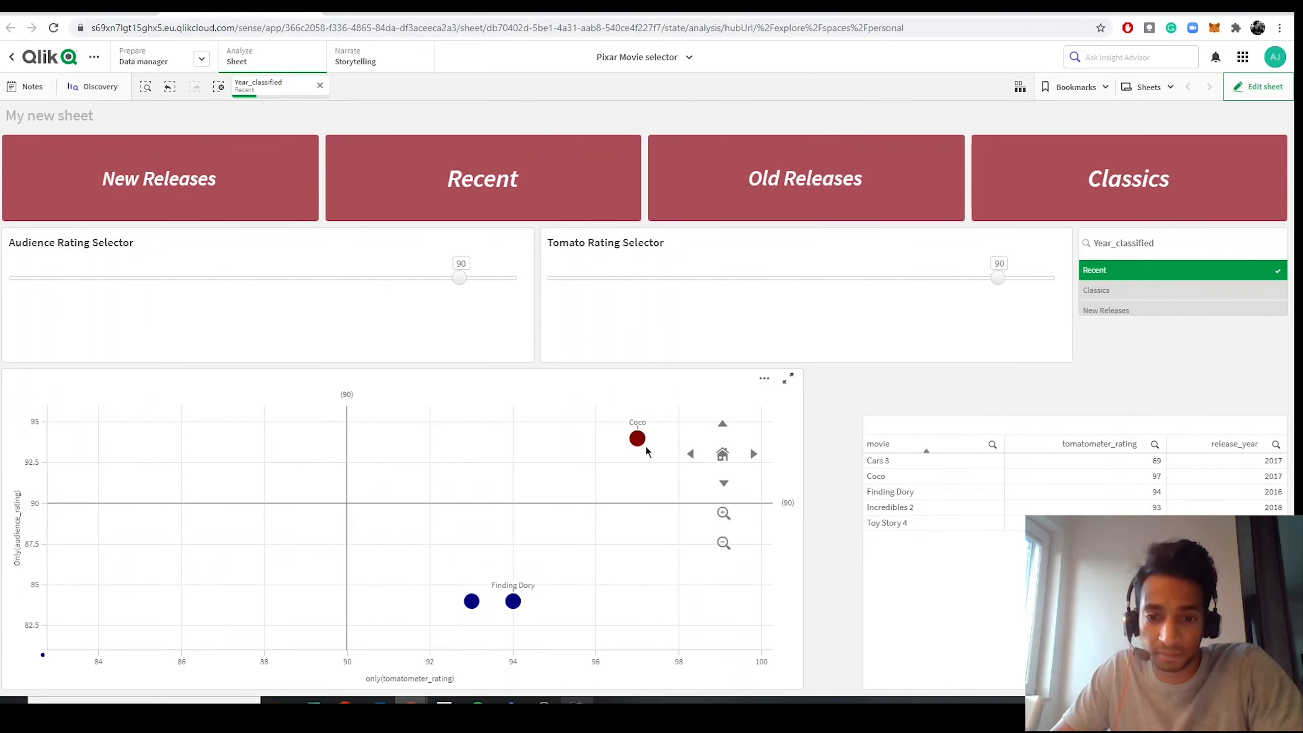
scroll(647, 450, "down", 3)
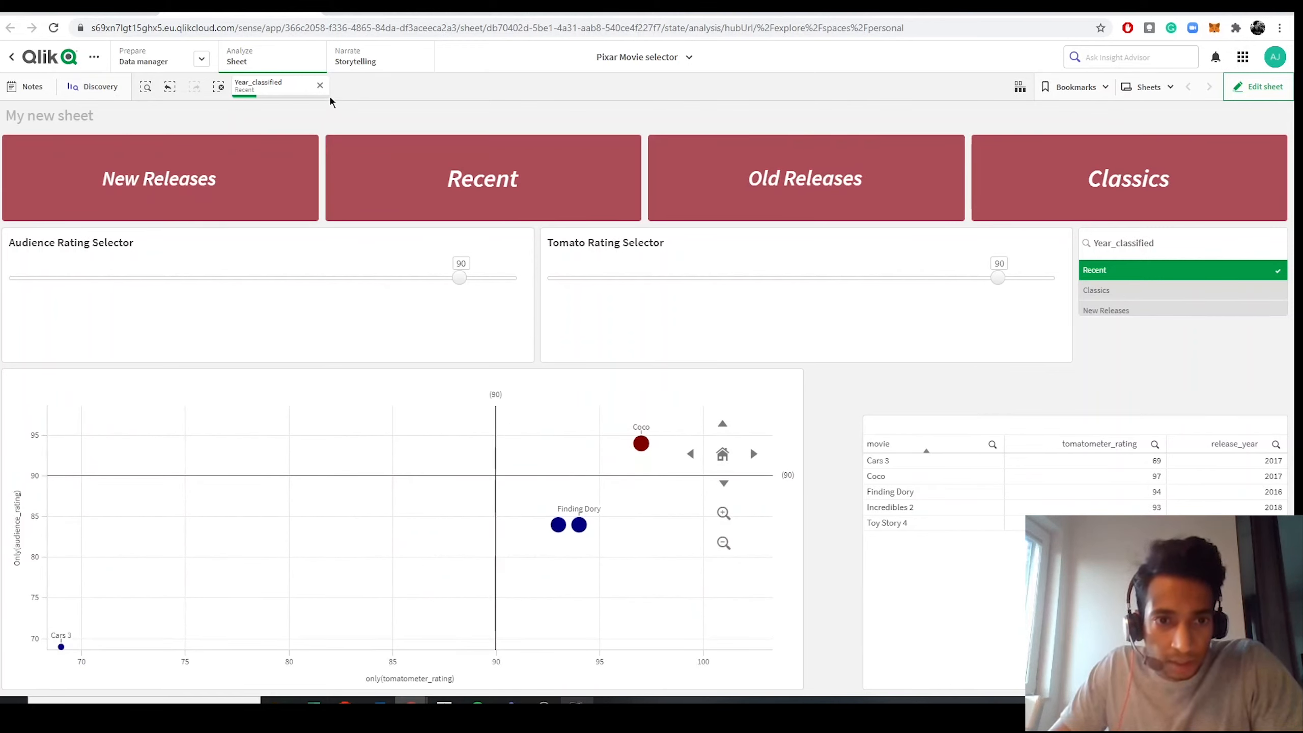
Switch the filter from Recent to New Releases and set the Audience Rating Selector to 80.
left_click(320, 85)
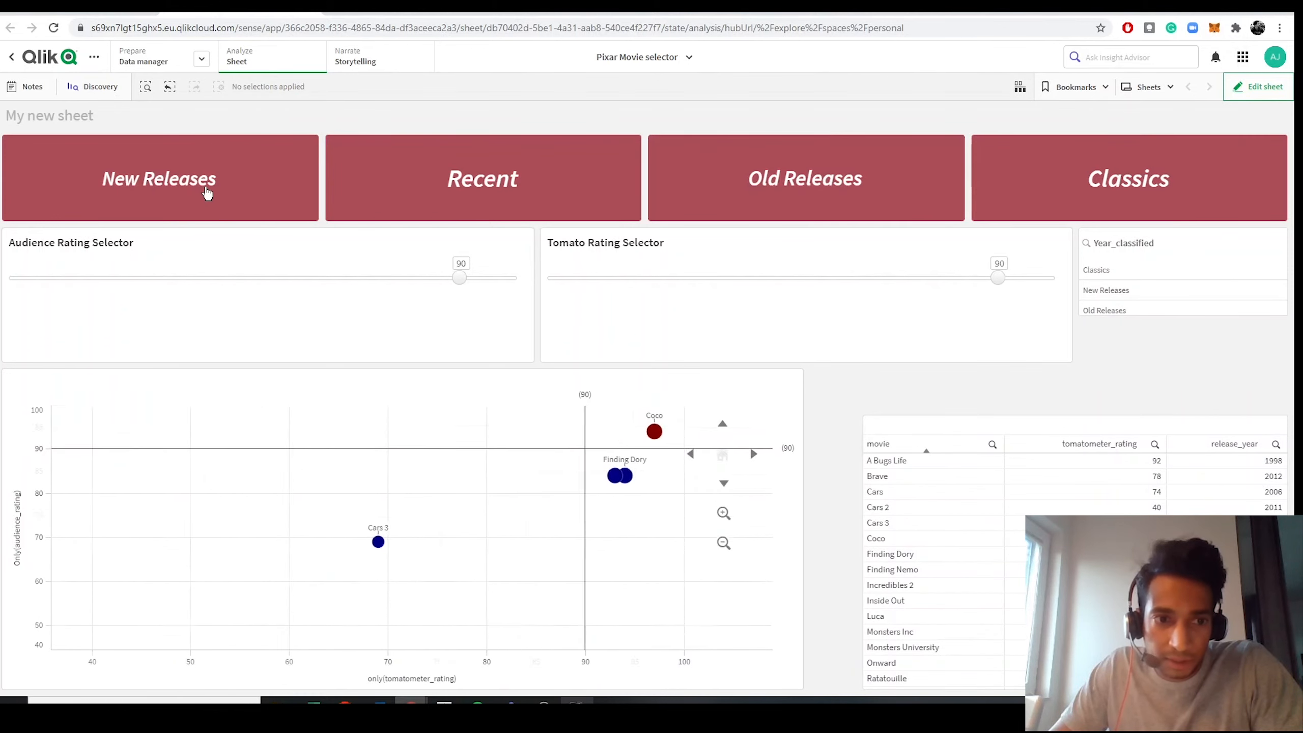
left_click(203, 183)
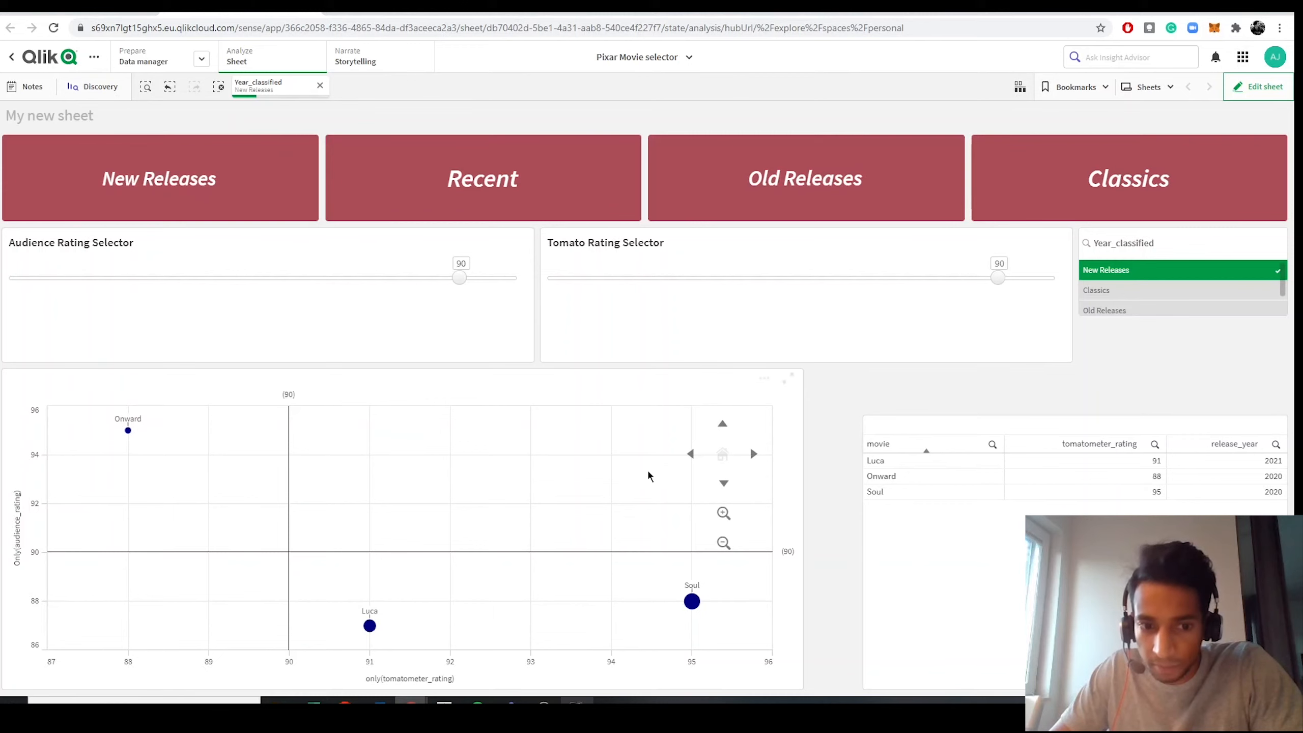
scroll(649, 475, "down", 2)
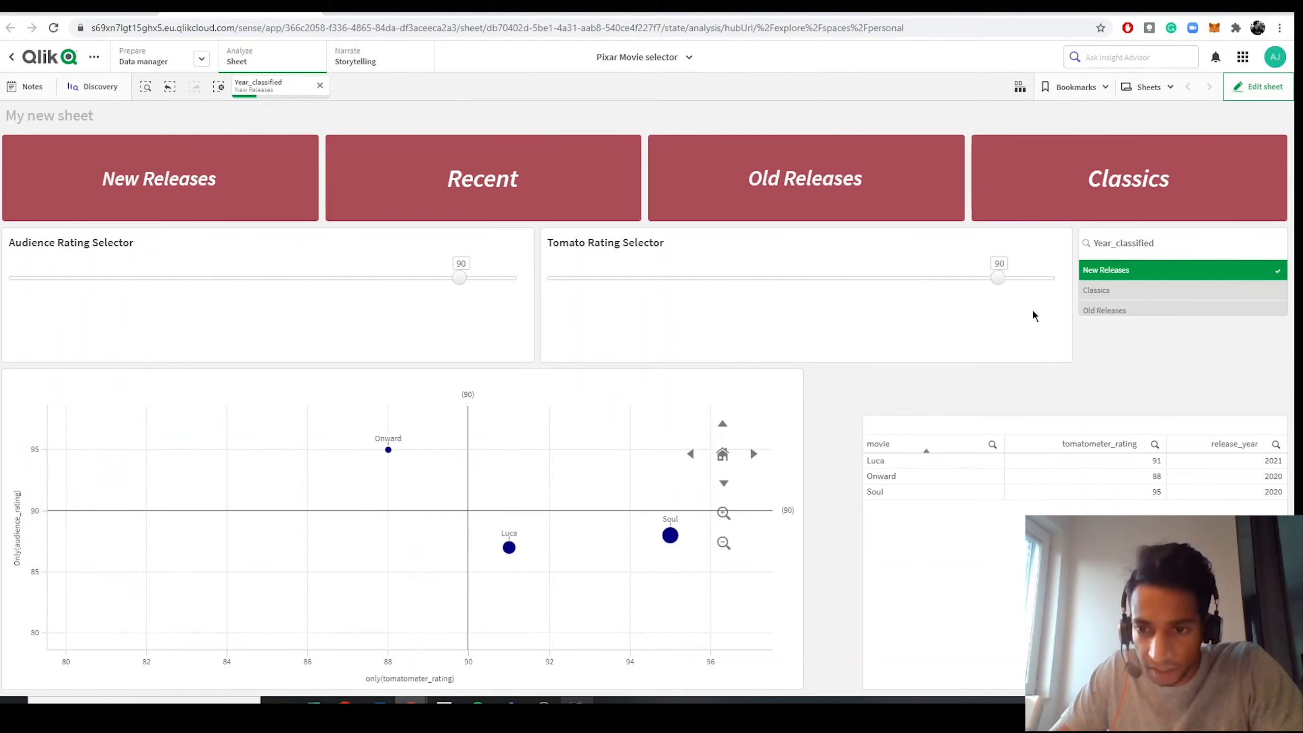
left_click_drag(998, 278, 951, 278)
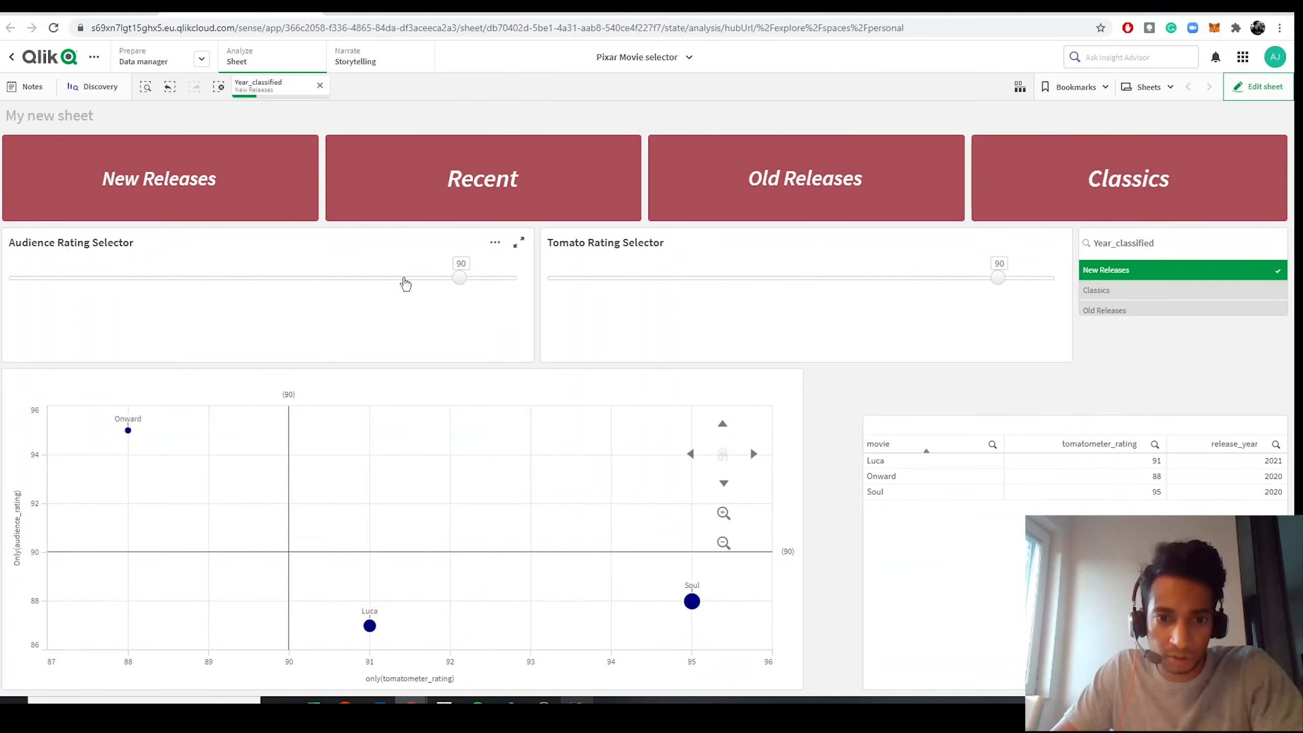
left_click(405, 283)
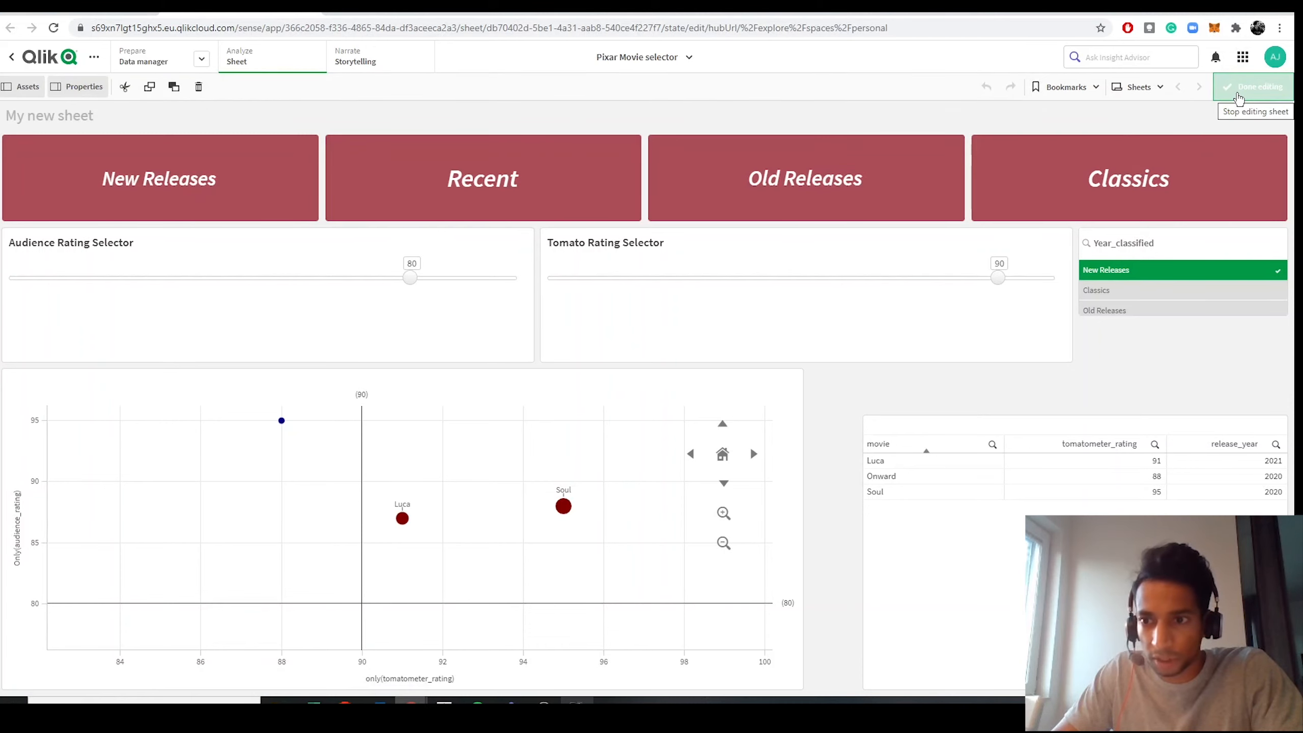
Return to editing the sheet and delete the Year_classified filter pane.
left_click(1238, 98)
right_click(1051, 299)
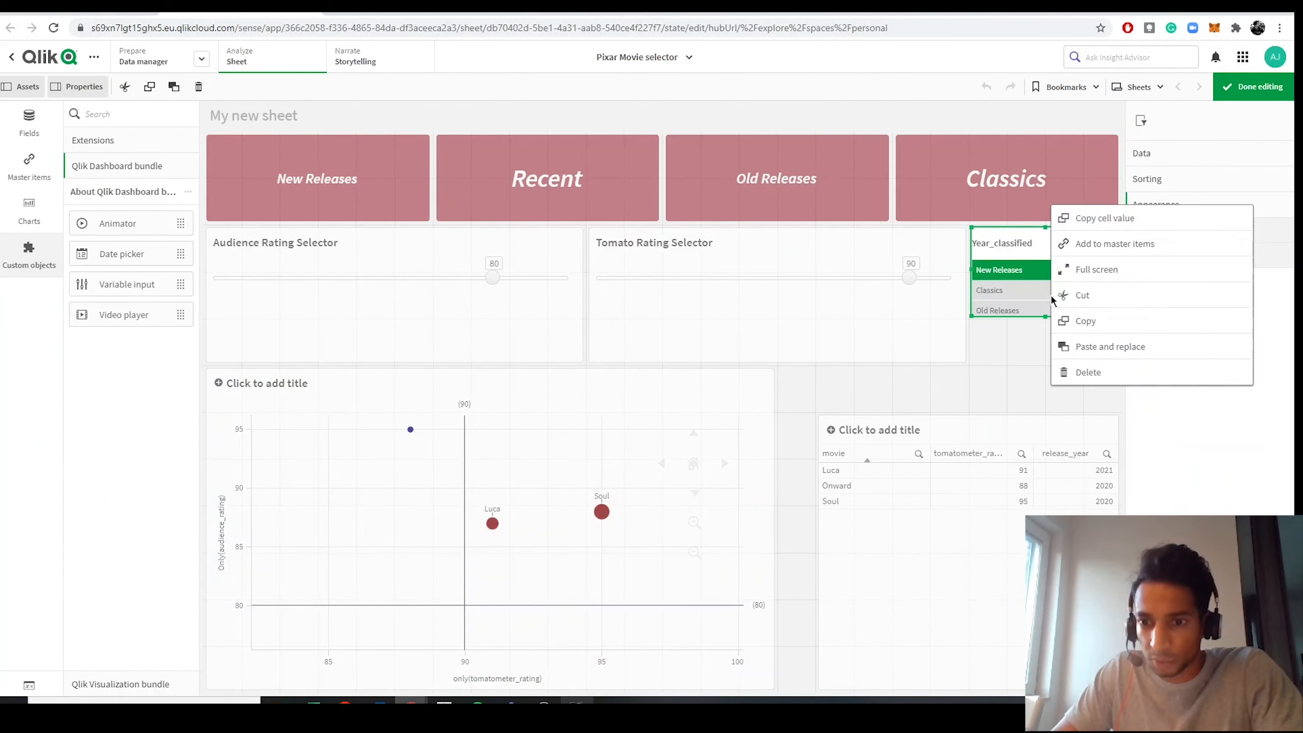
left_click(1079, 372)
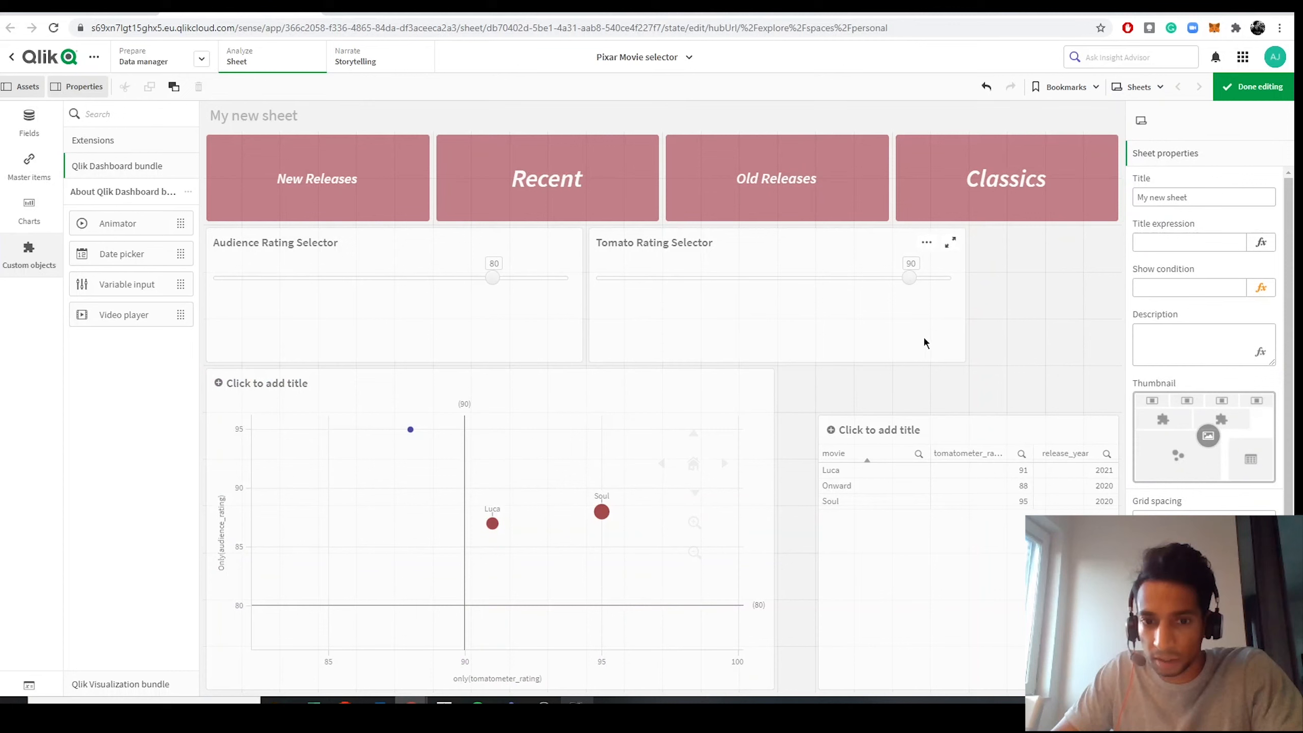
Reduce the Tomato Rating Selector to two grid rows high and shift it to the sheet's right edge, keeping it ten columns wide.
left_click(937, 362)
left_click_drag(774, 362, 770, 300)
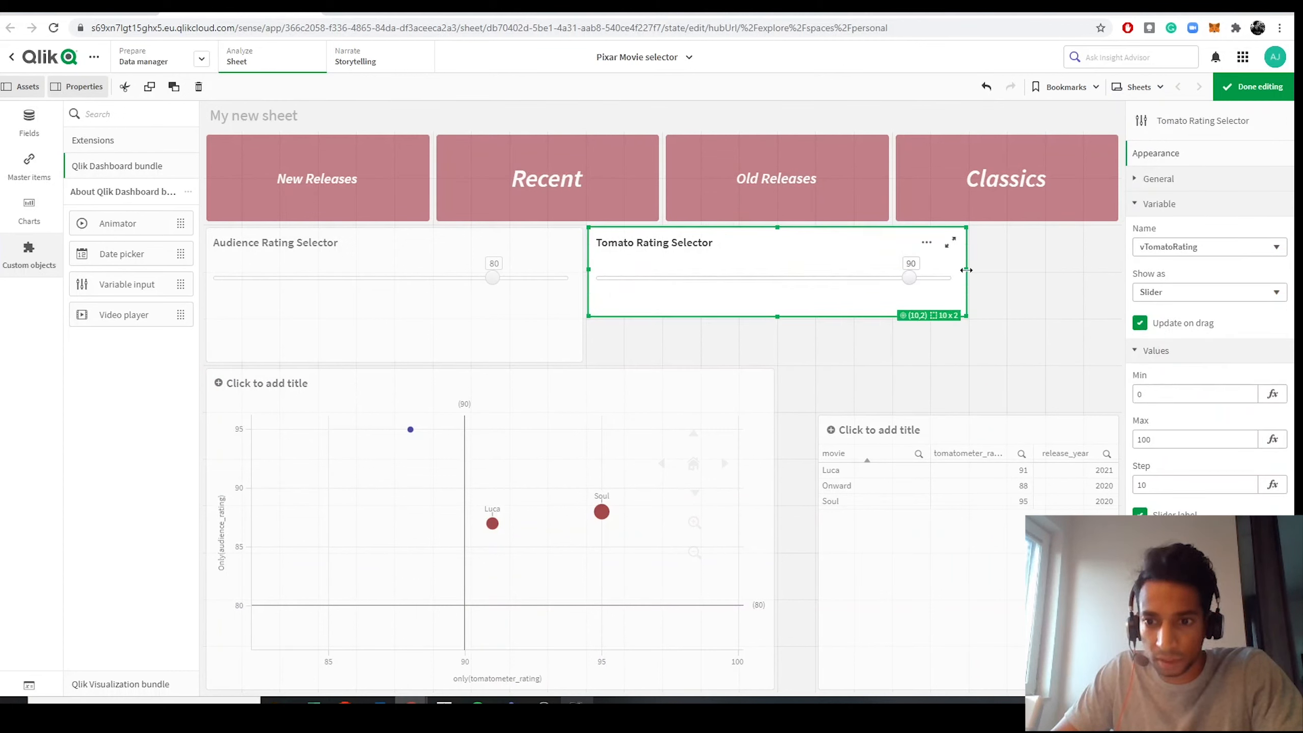
left_click_drag(966, 270, 1119, 270)
left_click_drag(587, 268, 745, 276)
Reduce the Audience Rating Selector's height to two grid rows to match the Tomato Rating Selector.
left_click(547, 309)
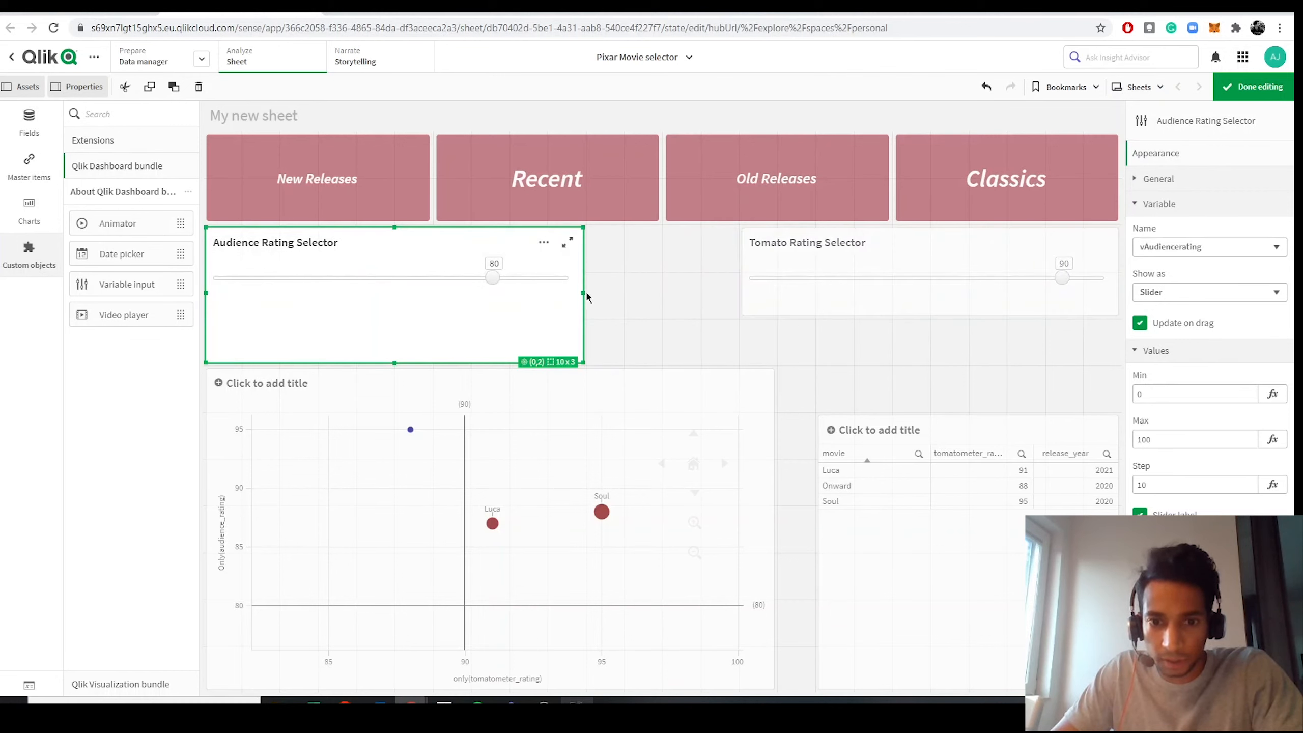
left_click_drag(399, 362, 395, 315)
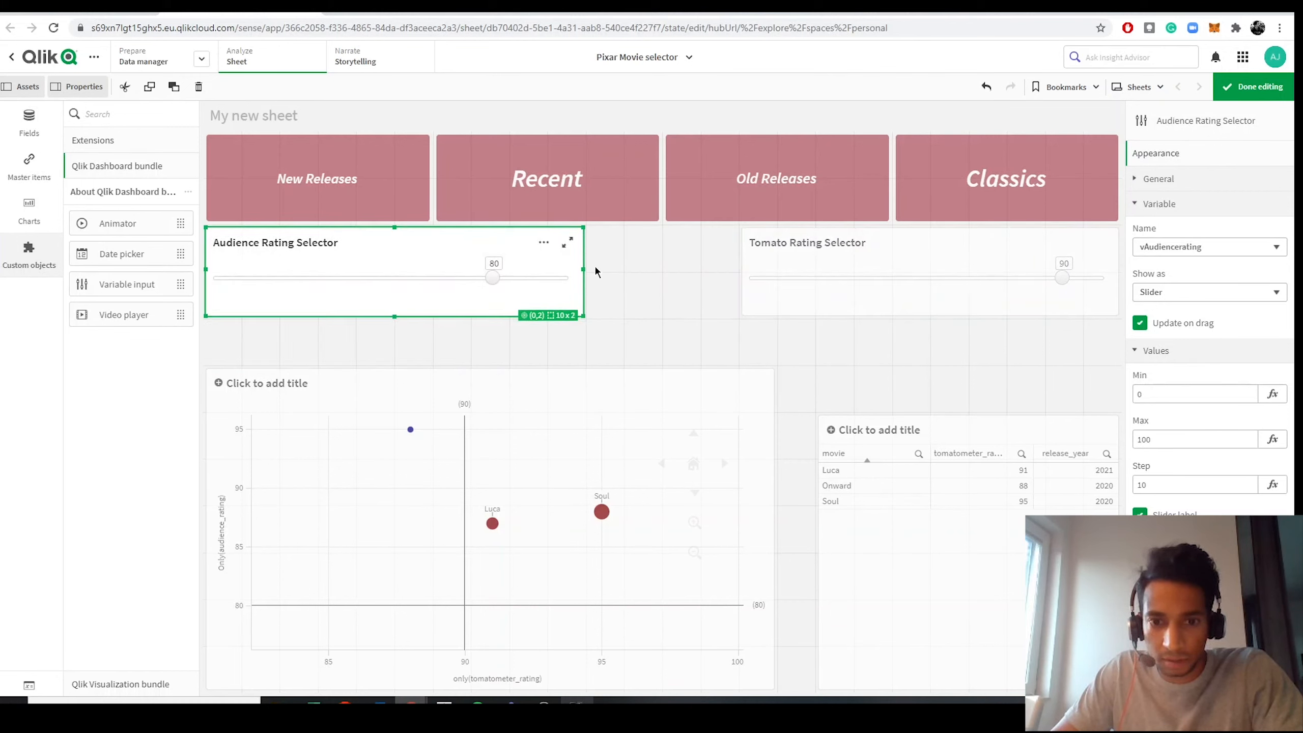
Widen the Audience Rating Selector to 14 grid columns and enlarge the scatter plot to 16 by 8 cells directly beneath it.
left_click_drag(580, 267, 752, 275)
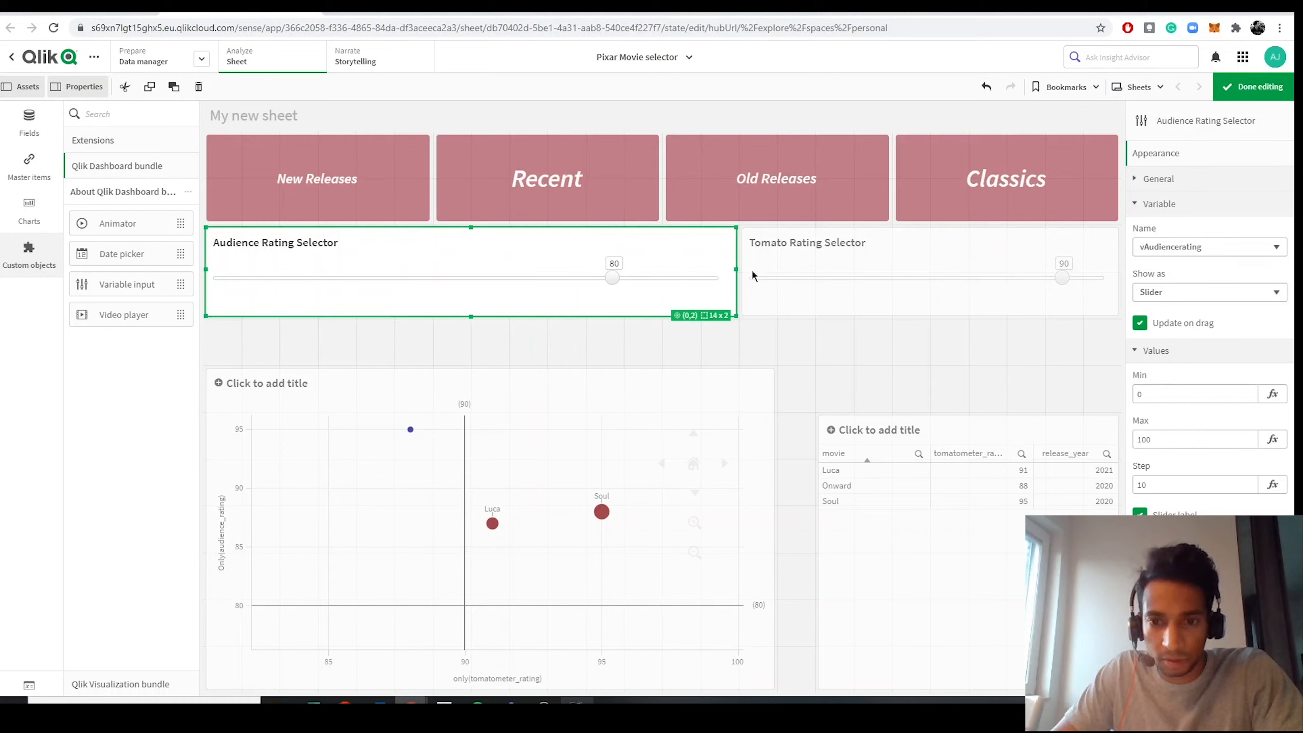
left_click(774, 377)
left_click_drag(774, 368, 813, 322)
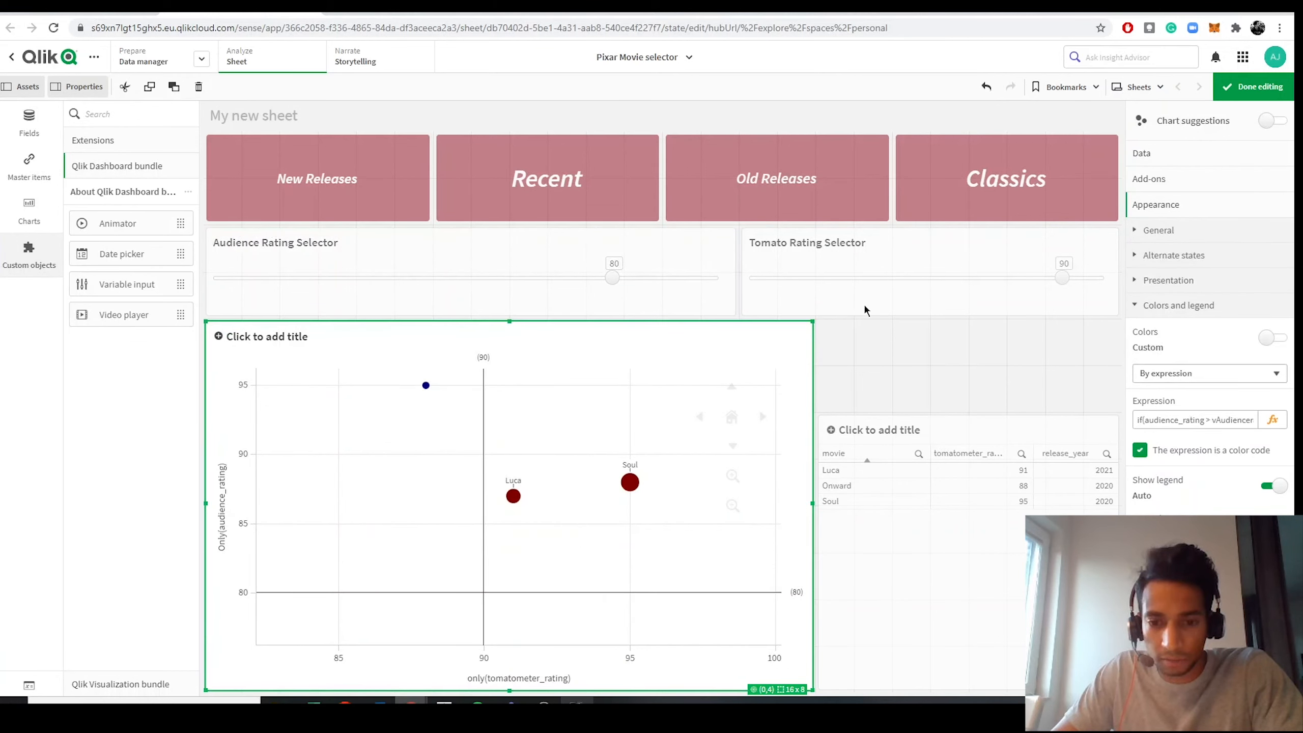
Extend the movie table upward to align with the scatter plot's top edge, and finish editing the sheet.
left_click(934, 616)
left_click_drag(830, 415, 830, 322)
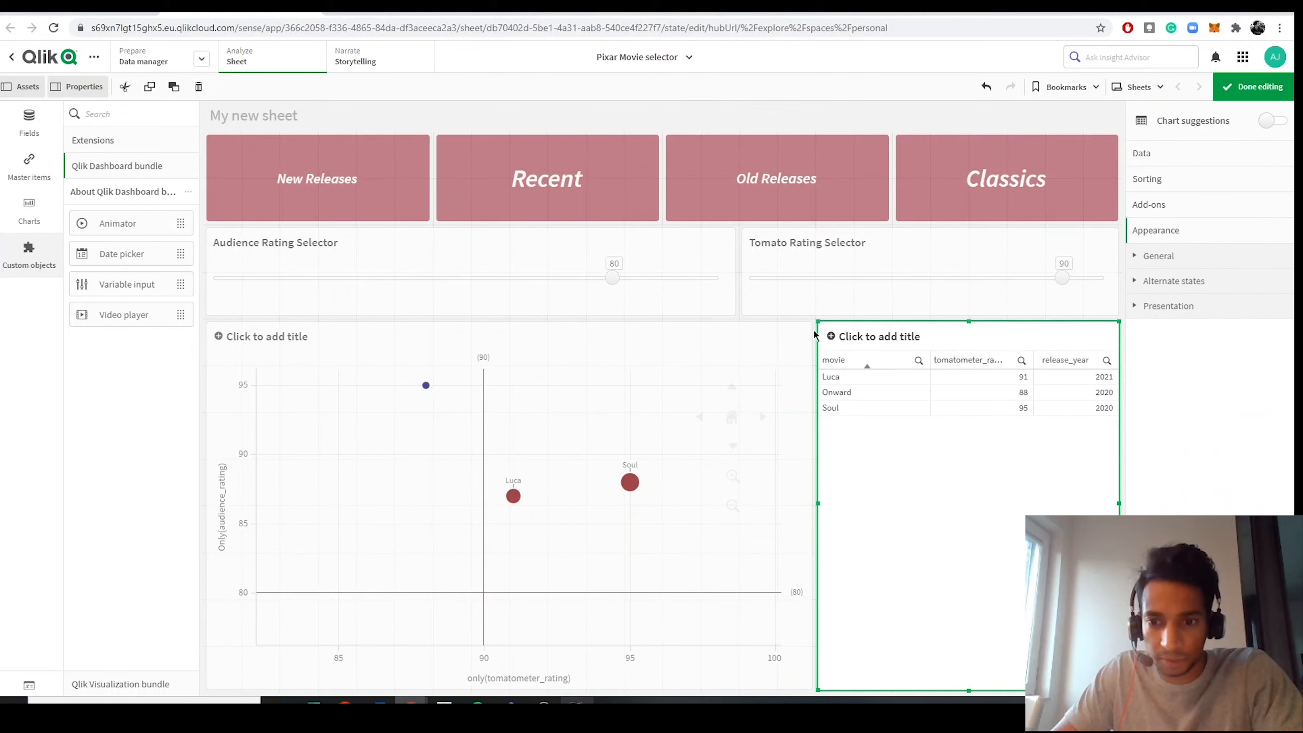
left_click(1238, 95)
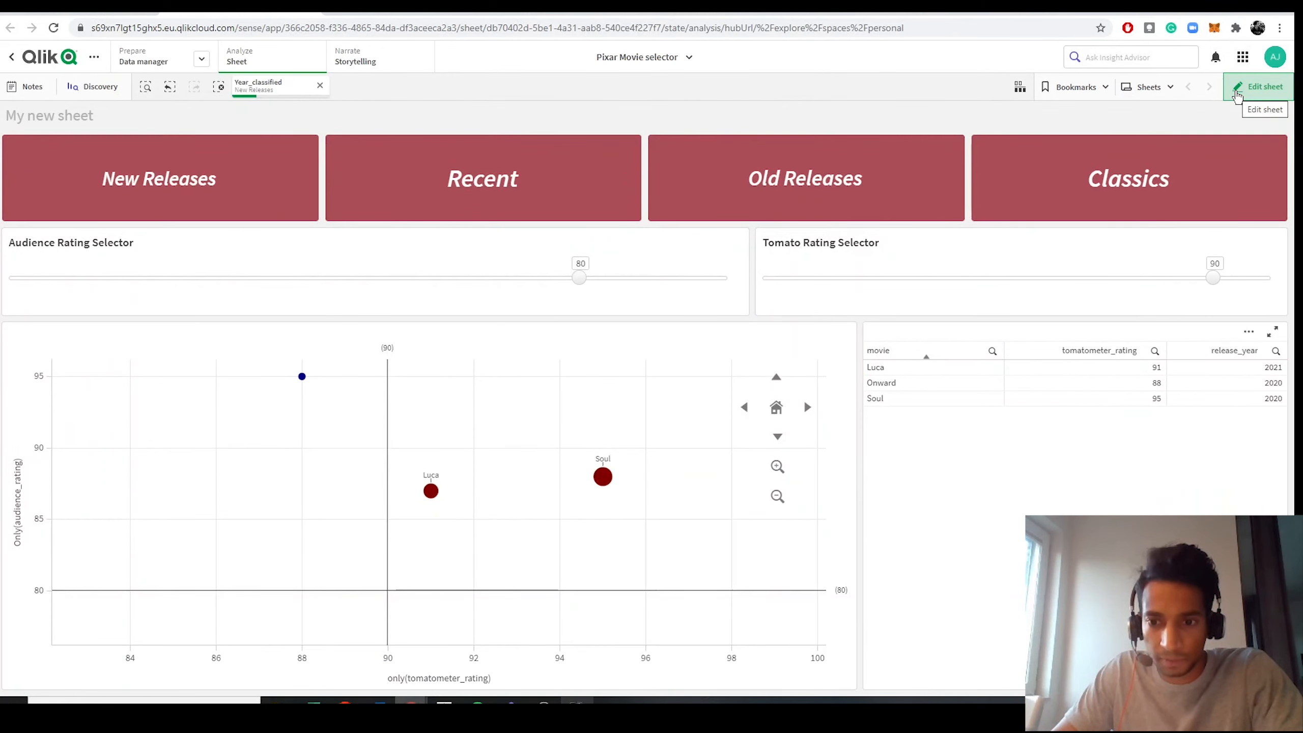
Reopen the sheet for editing and title the scatter plot "Movie Details".
left_click(1238, 96)
left_click(286, 336)
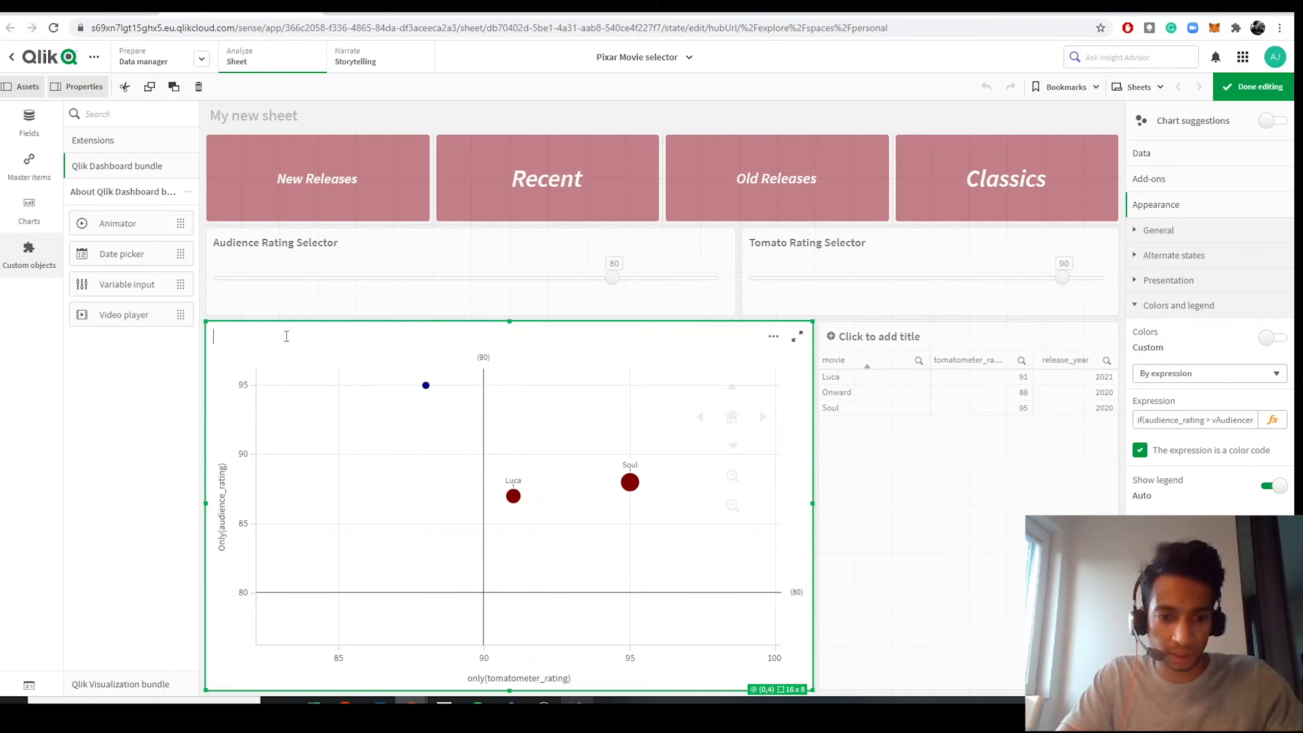
type("MOview Details")
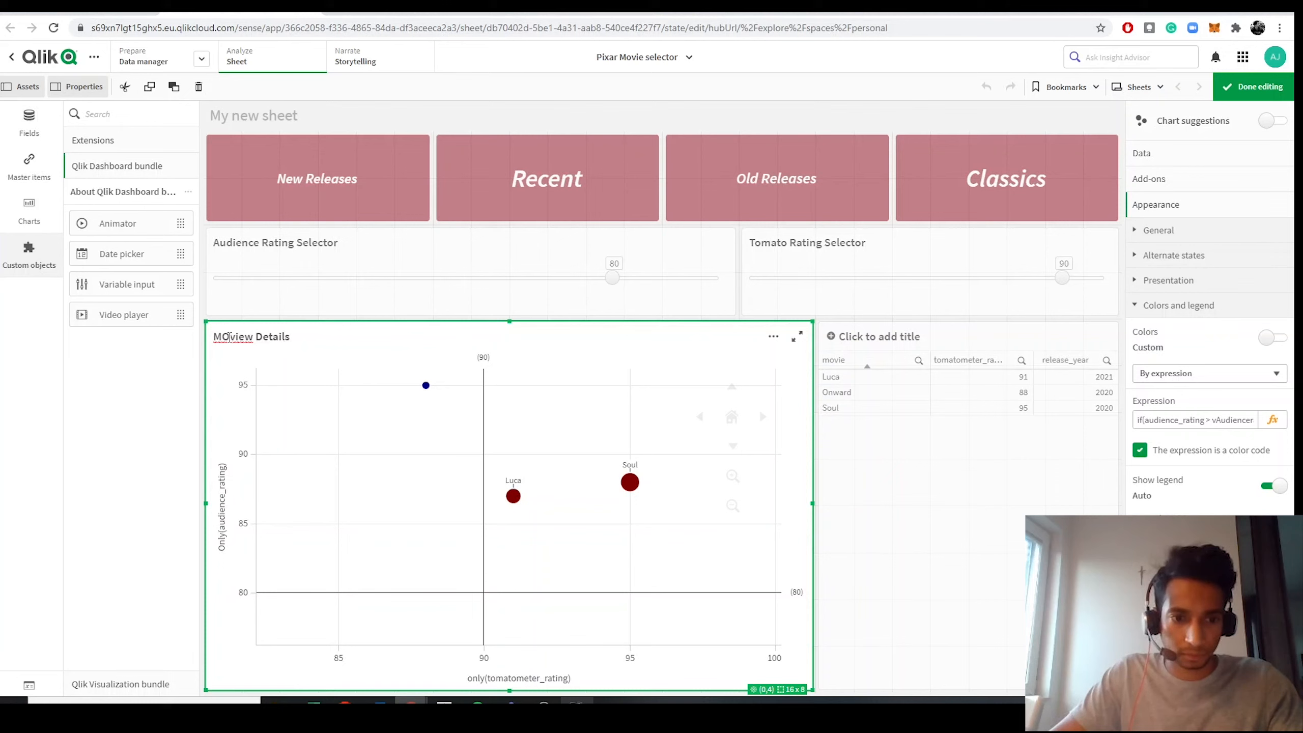
left_click(230, 337)
key("BackSpace")
type("o")
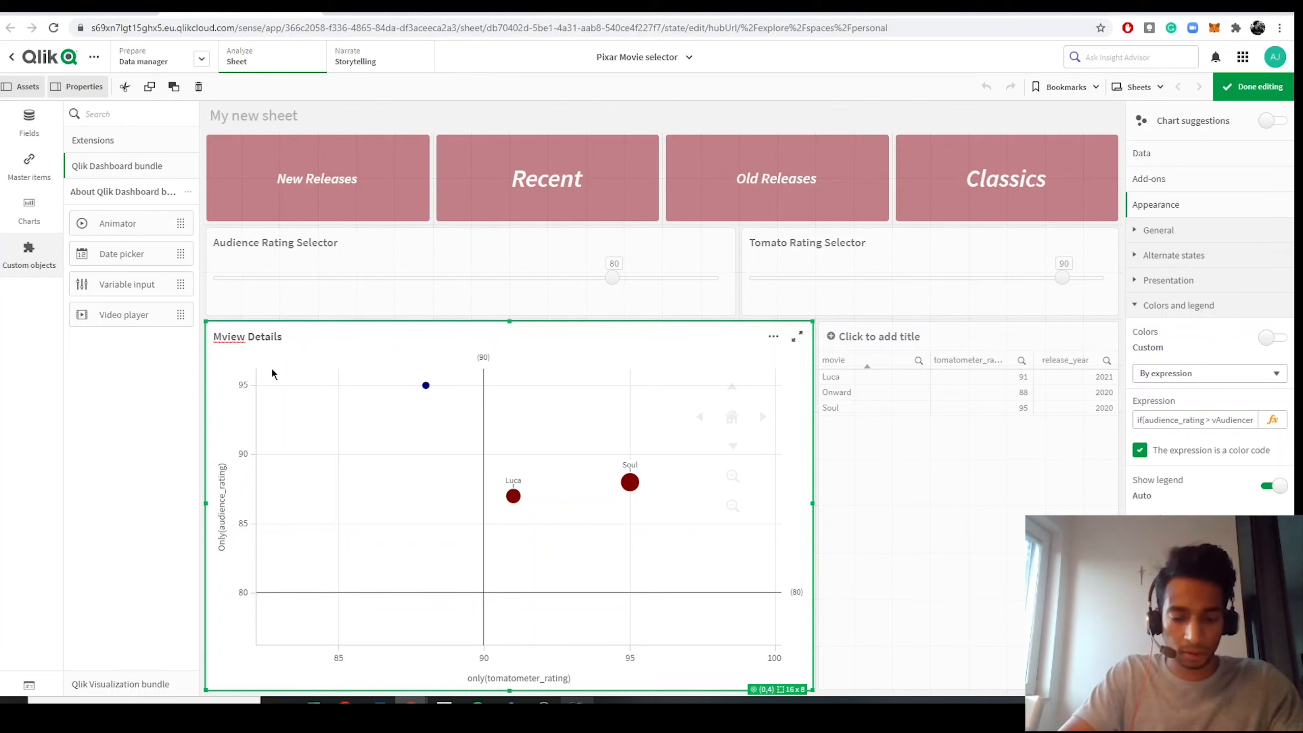
key("Right")
key("Right")
key("BackSpace")
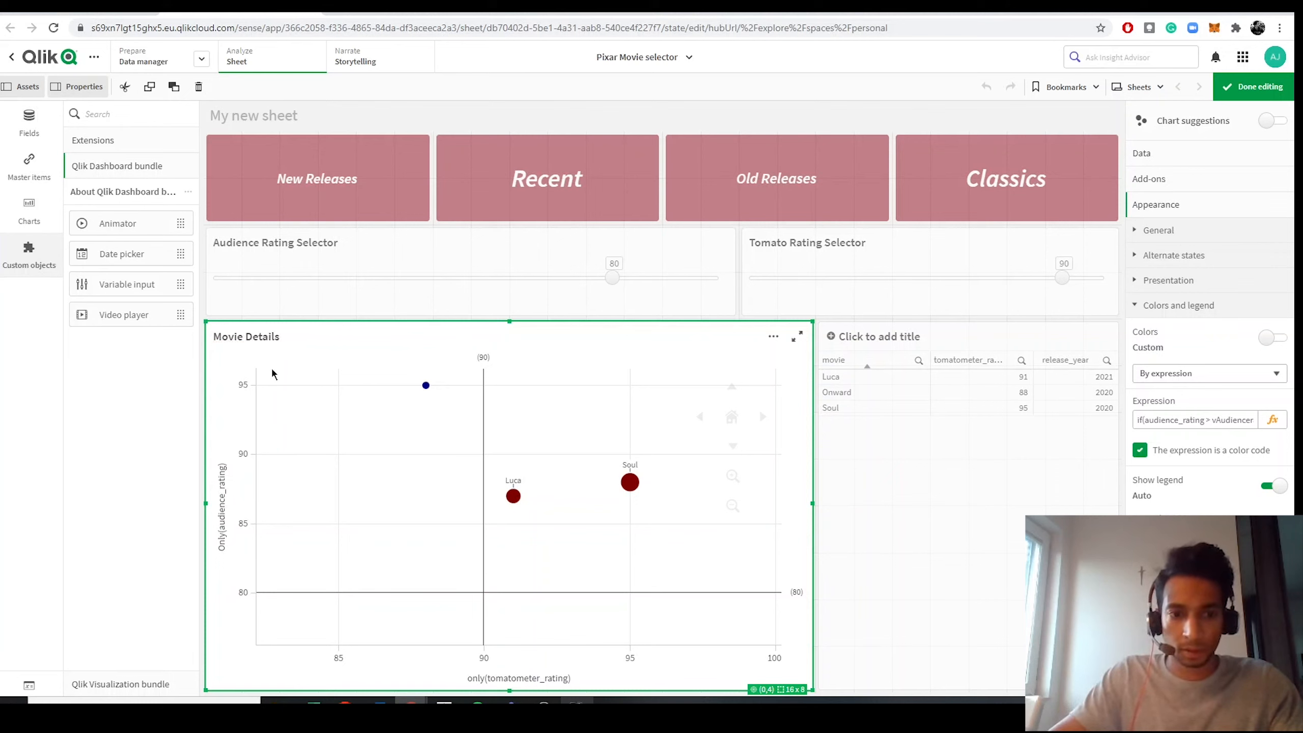
Try to title the table beside the scatter plot "Movie Table".
left_click(856, 337)
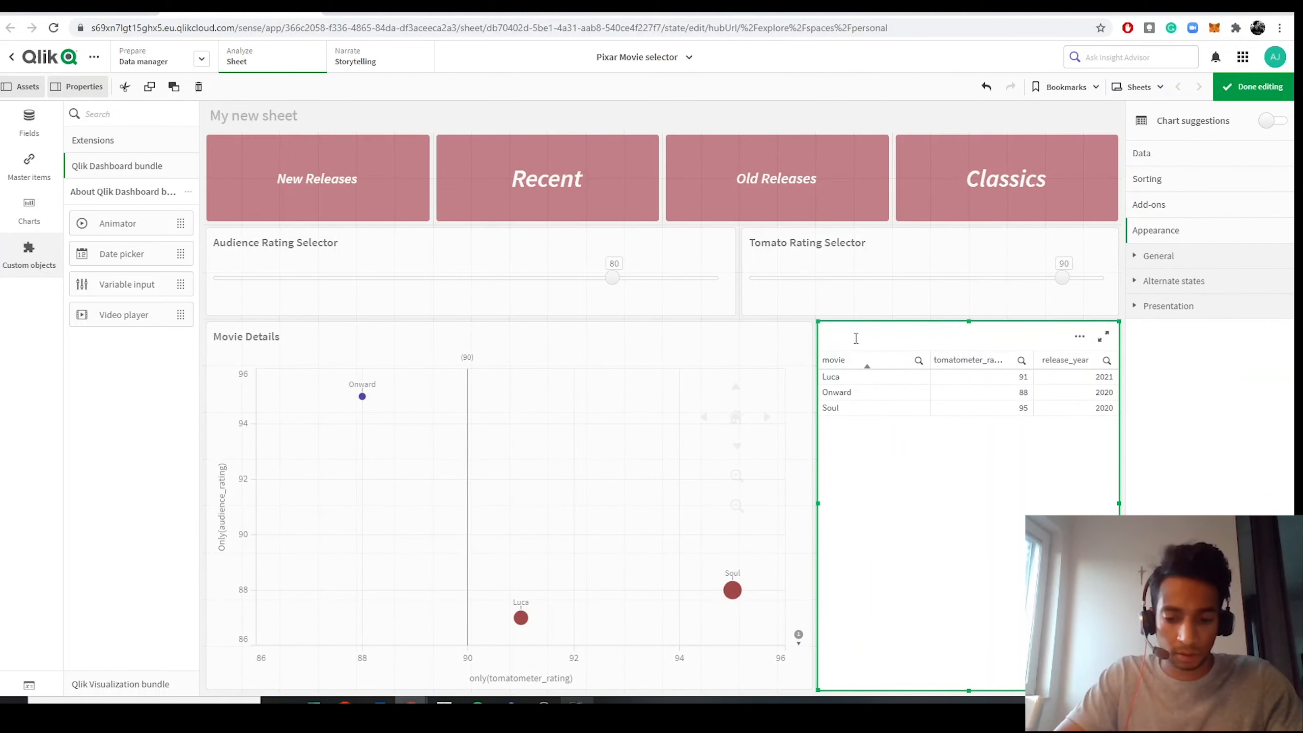
type("Movie Table")
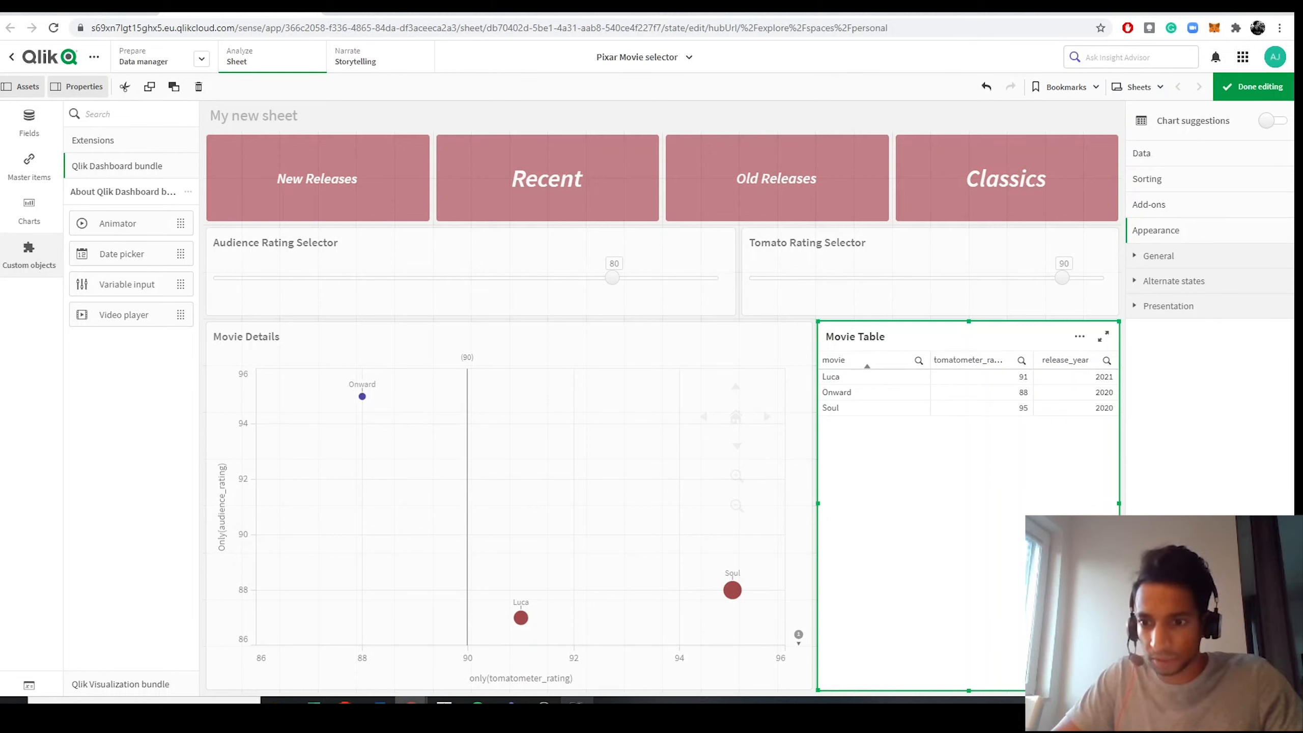
Review the table's release_year column settings and try to move the tomatometer_rating column below release_year.
left_click(1155, 160)
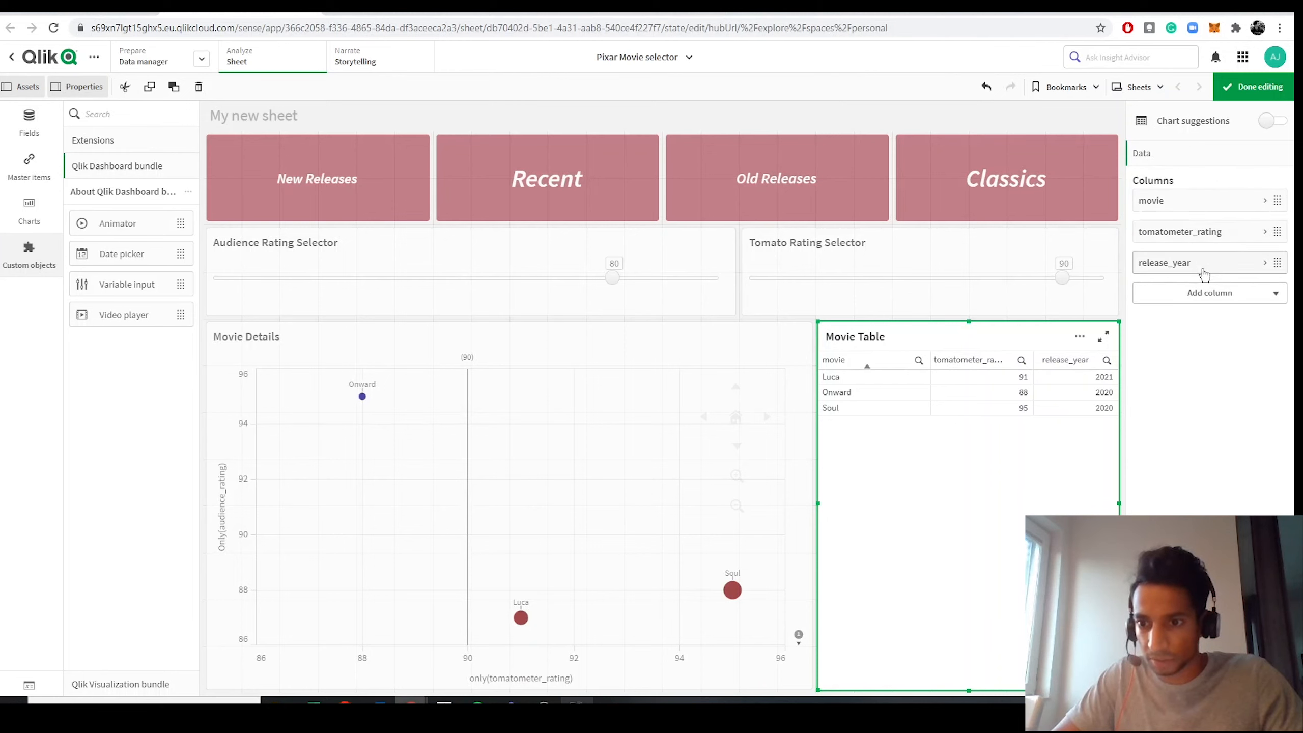
left_click(1204, 261)
scroll(1204, 308, "down", 2)
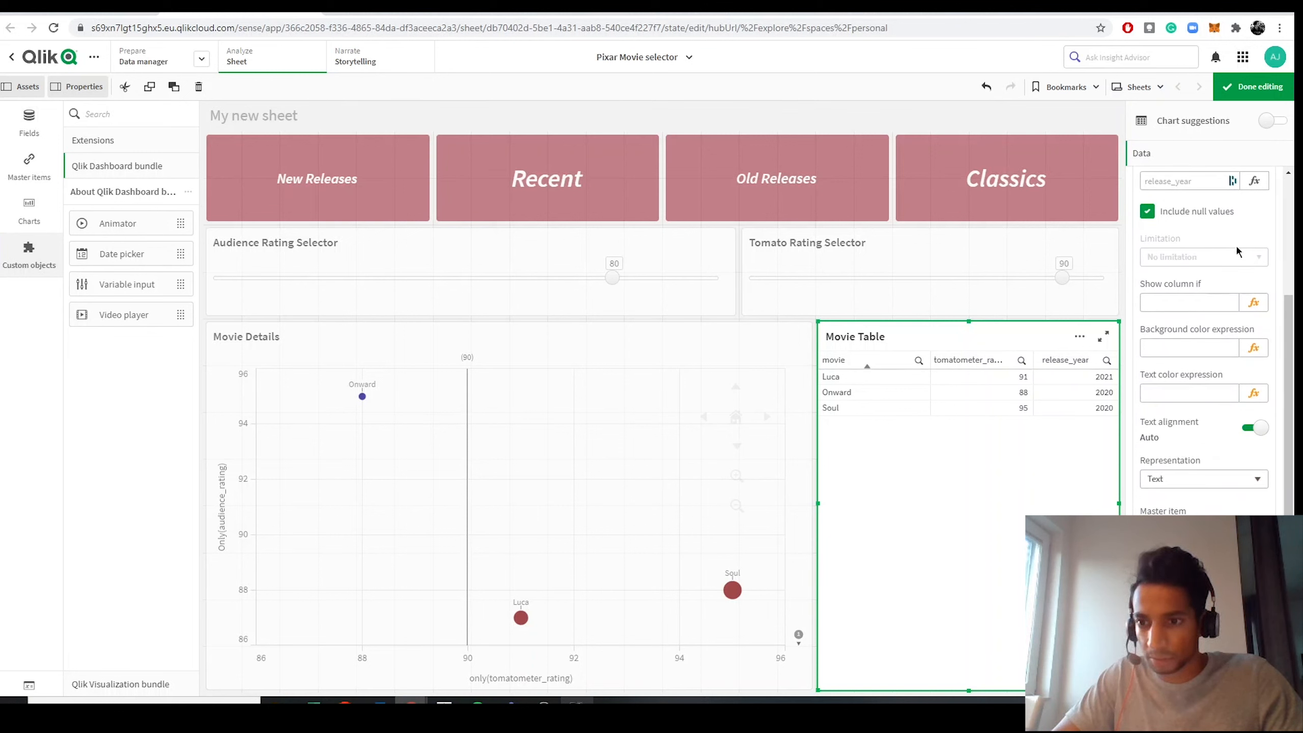
scroll(1236, 250, "up", 3)
left_click(1247, 271)
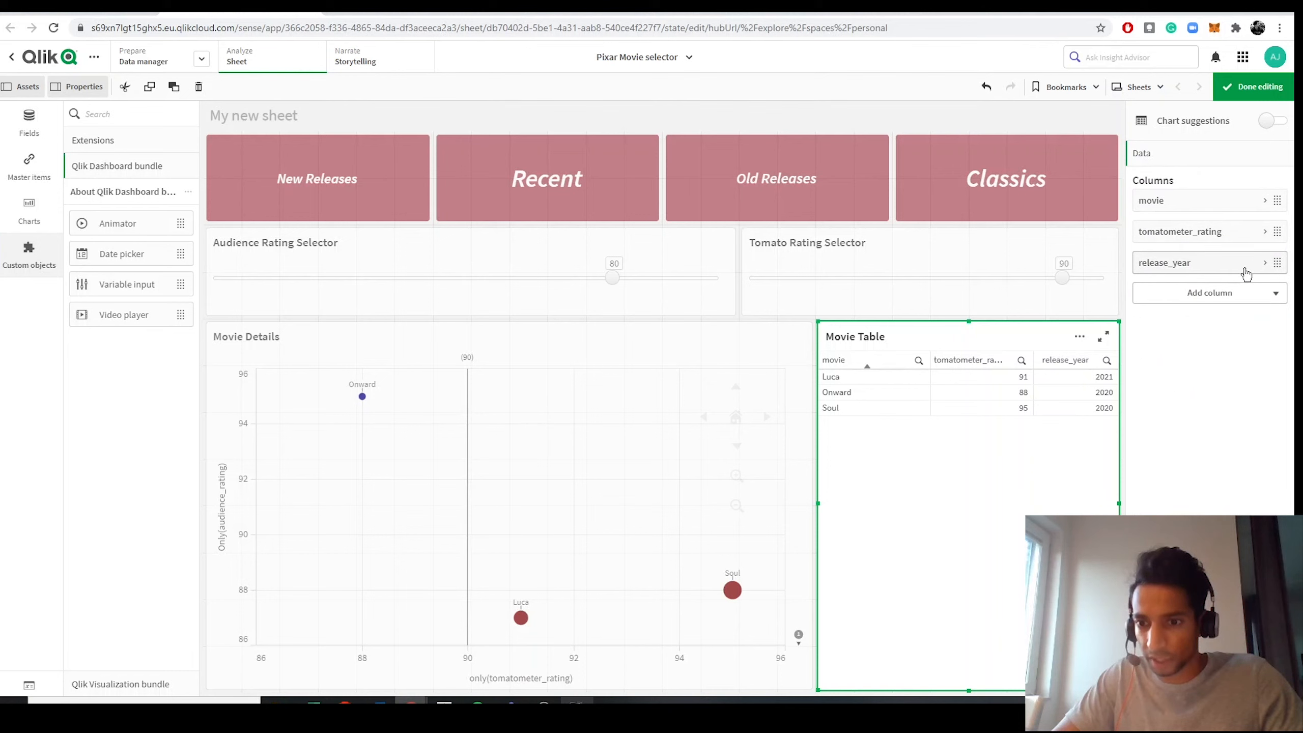
left_click_drag(1277, 231, 1273, 257)
Add audience_rating to the movie table as a dimension column and finish editing the sheet.
left_click(1211, 303)
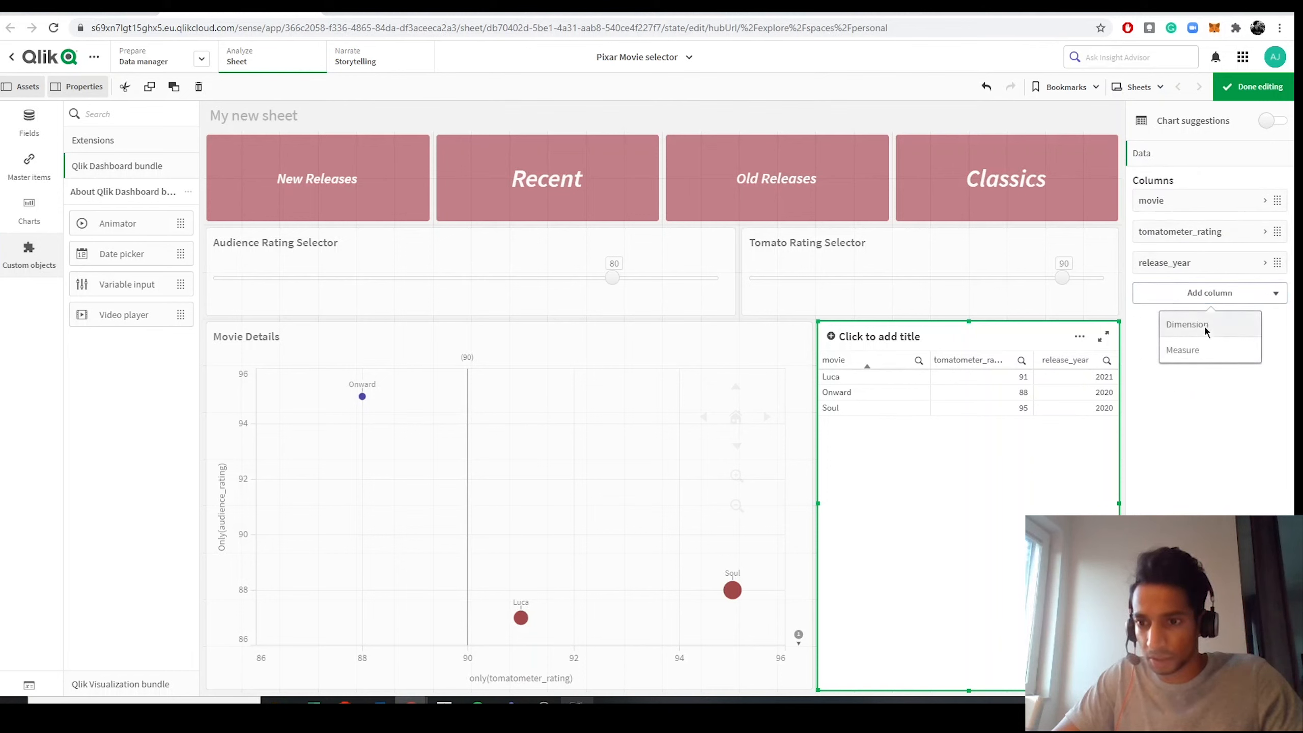
left_click(1190, 353)
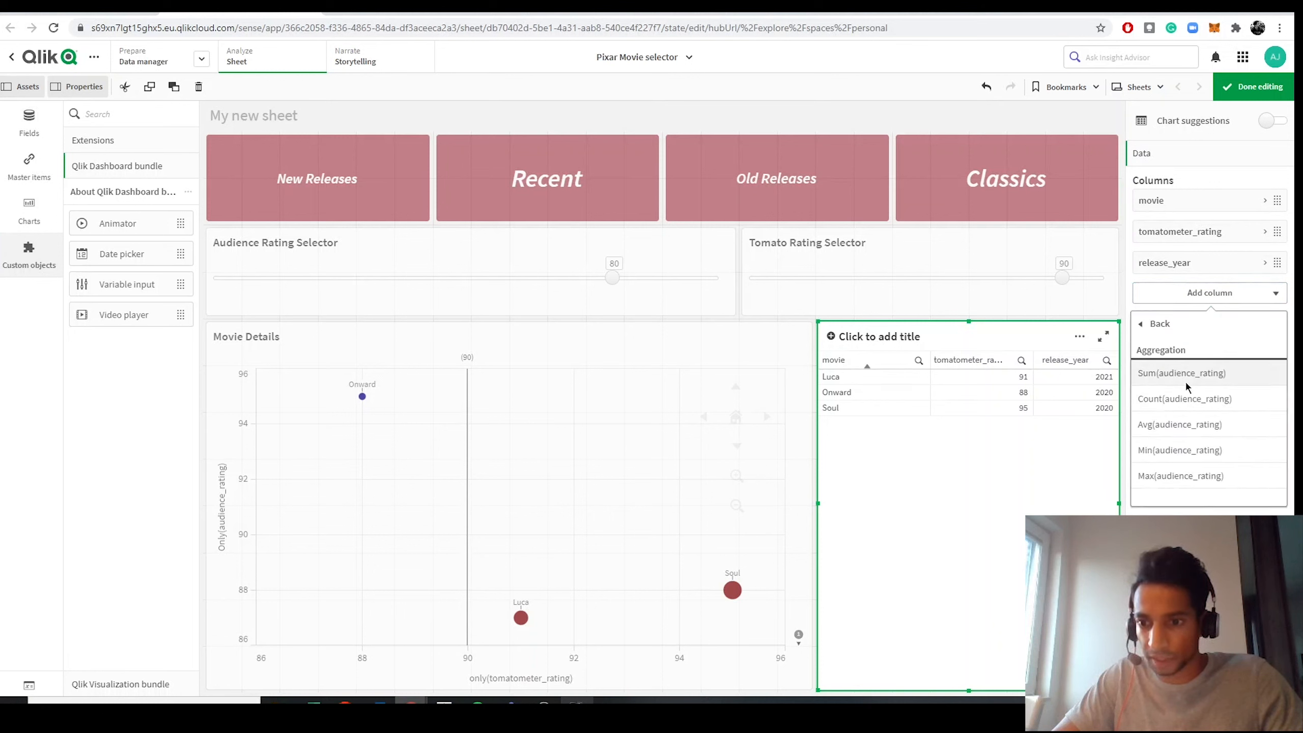
left_click(1183, 381)
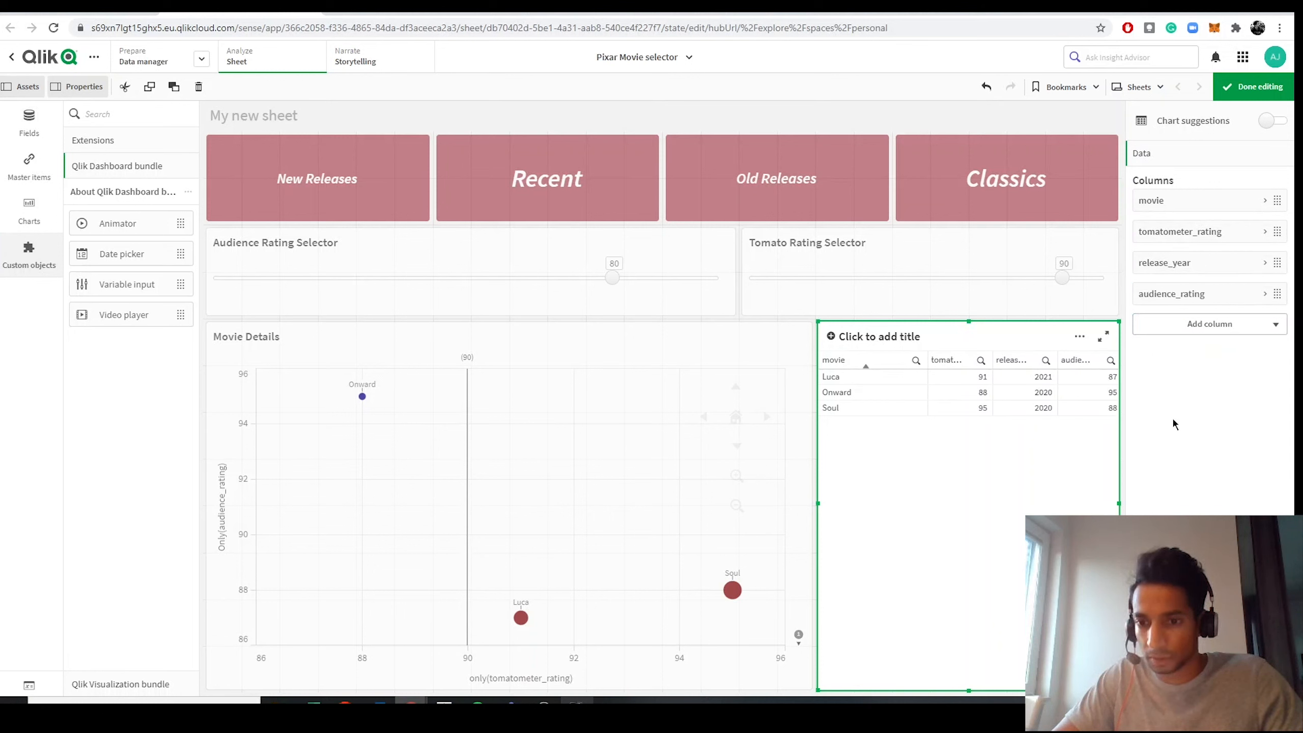
left_click(1252, 86)
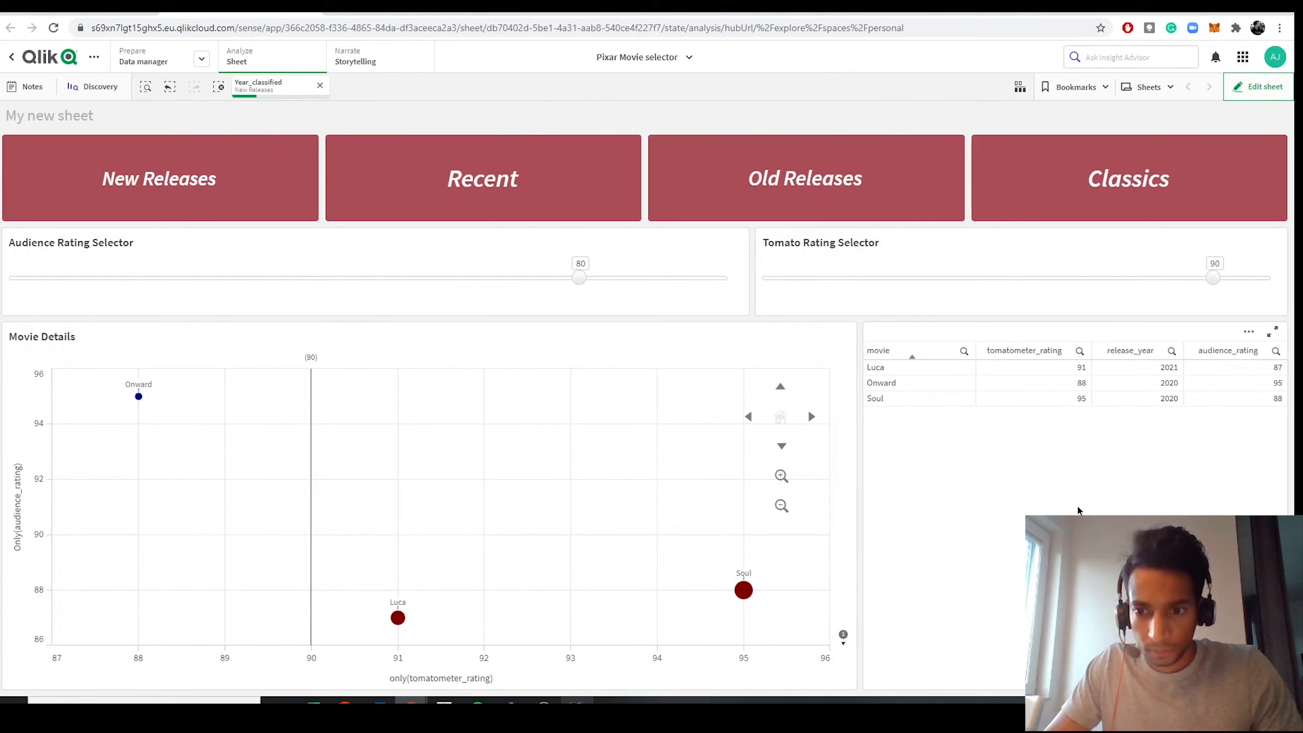
Clear the New Releases selection and filter the sheet to Old Releases.
scroll(525, 524, "down", 2)
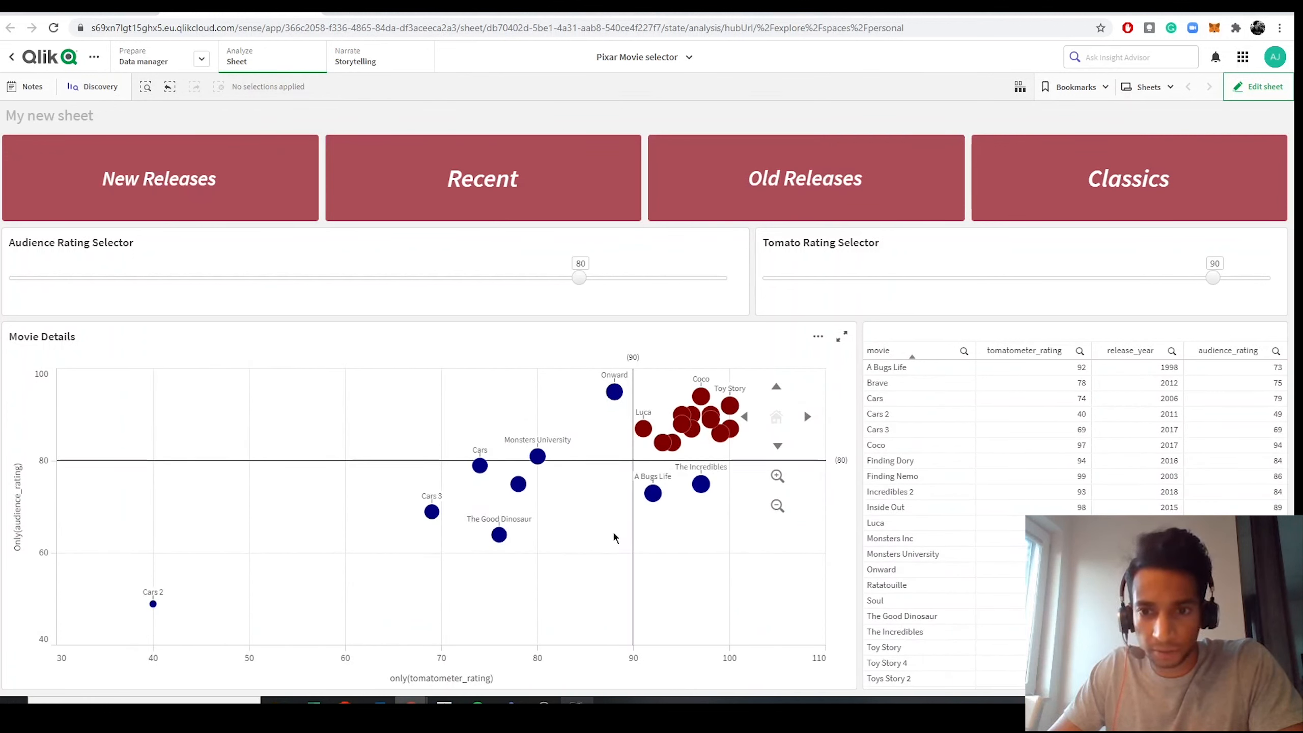
left_click(775, 183)
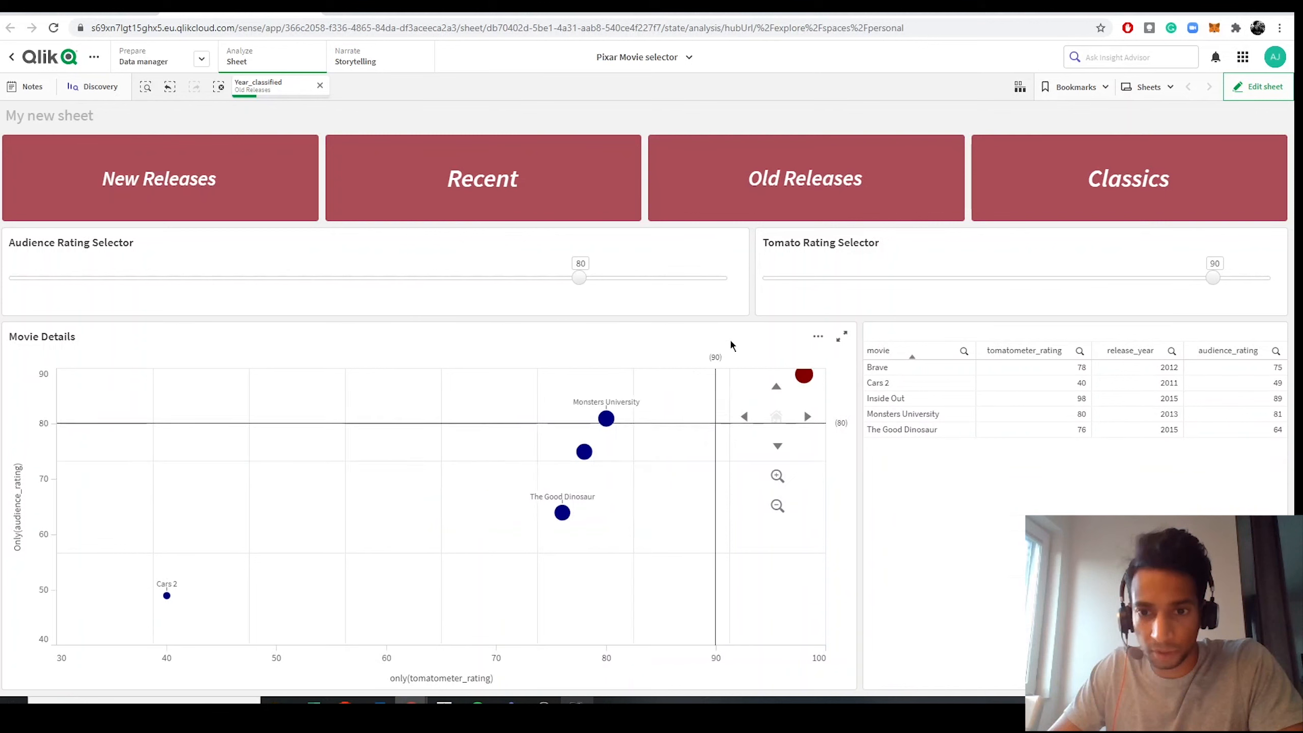
left_click_drag(579, 544, 444, 640)
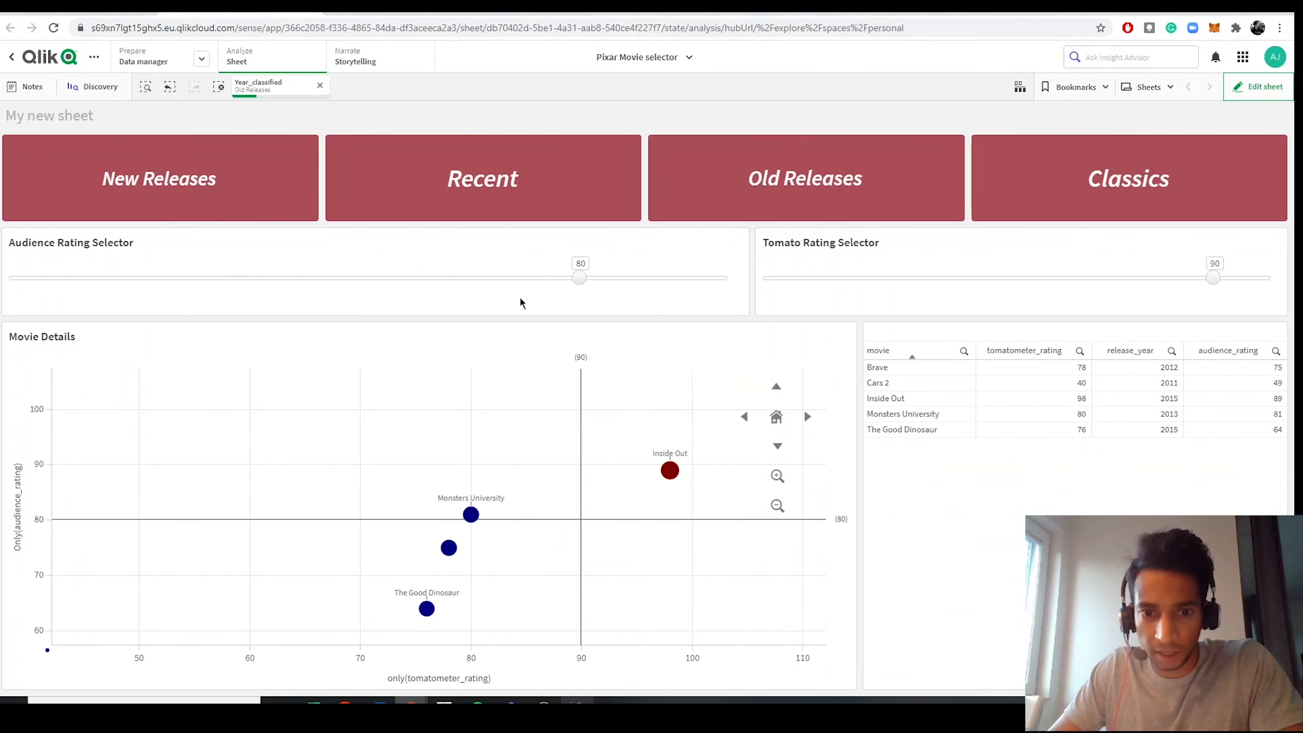
Set the Audience Rating Selector to 60 and the Tomato Rating Selector to 70.
left_click(506, 278)
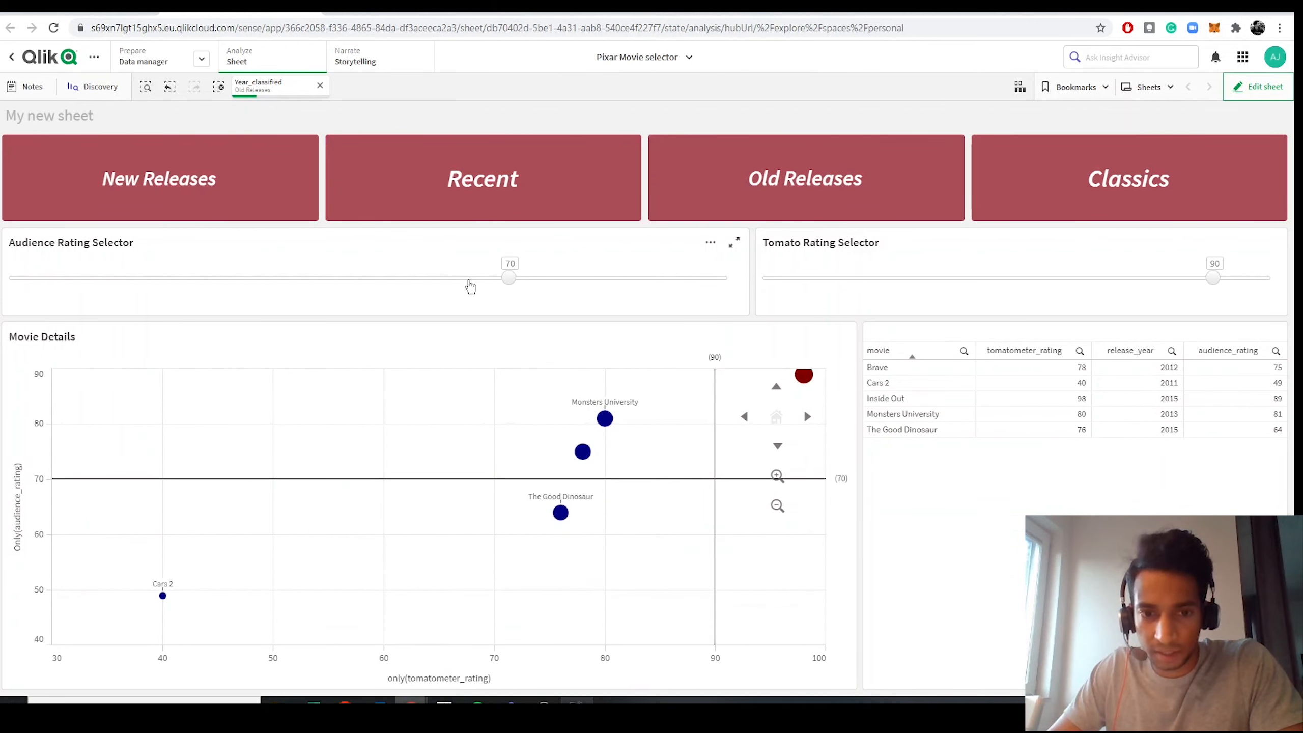
left_click(468, 281)
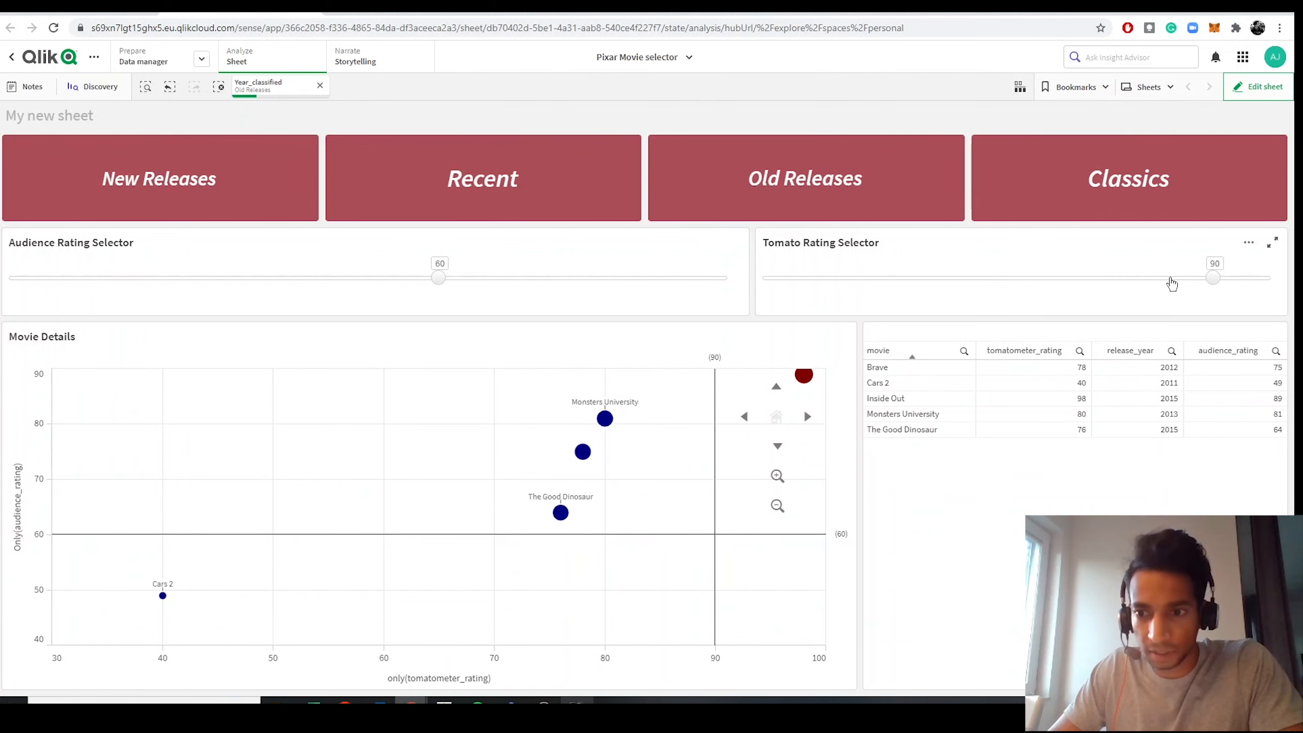
left_click(1111, 278)
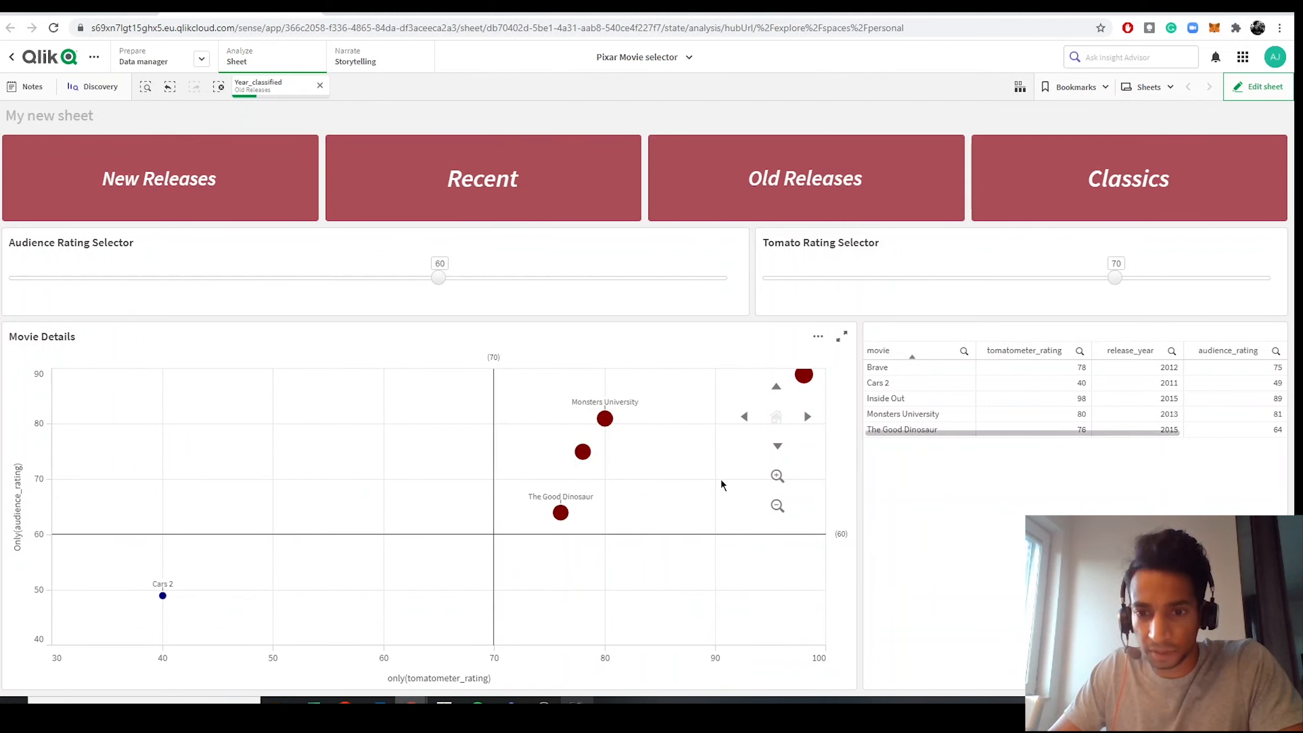
scroll(721, 480, "down", 5)
left_click_drag(719, 520, 539, 537)
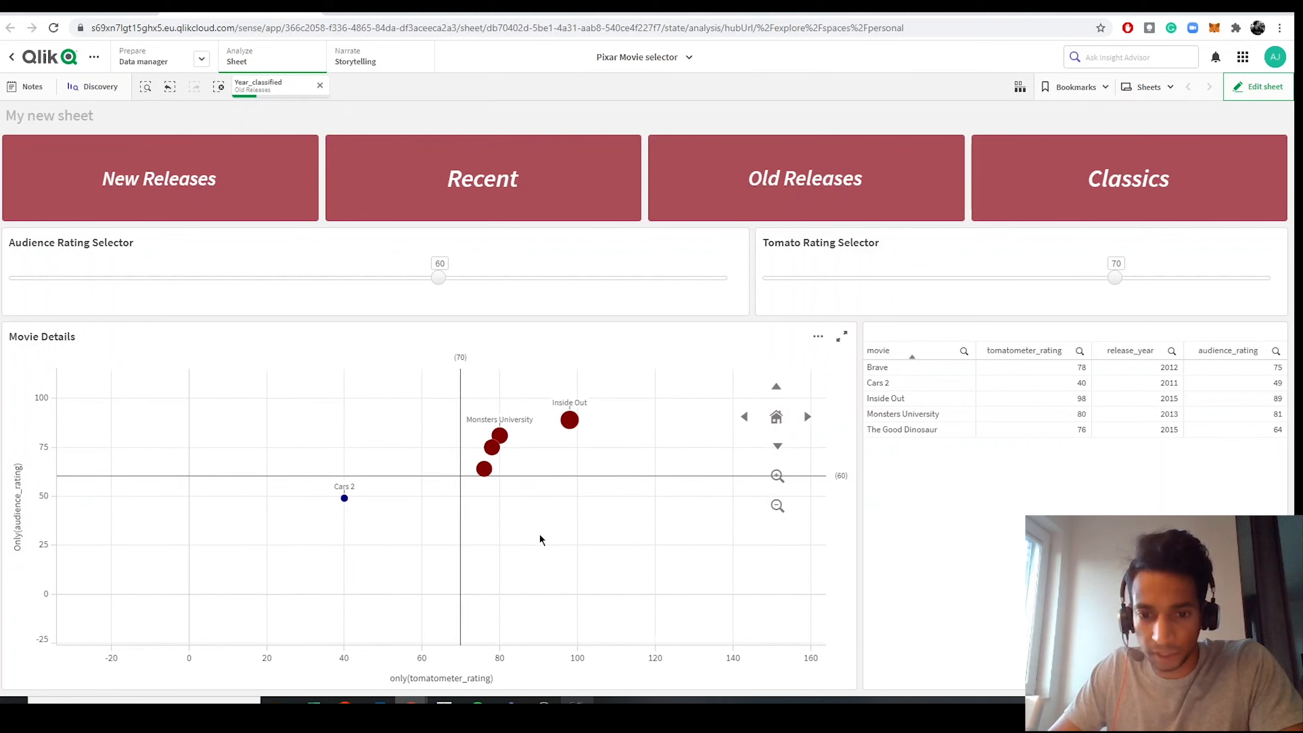
scroll(492, 437, "up", 3)
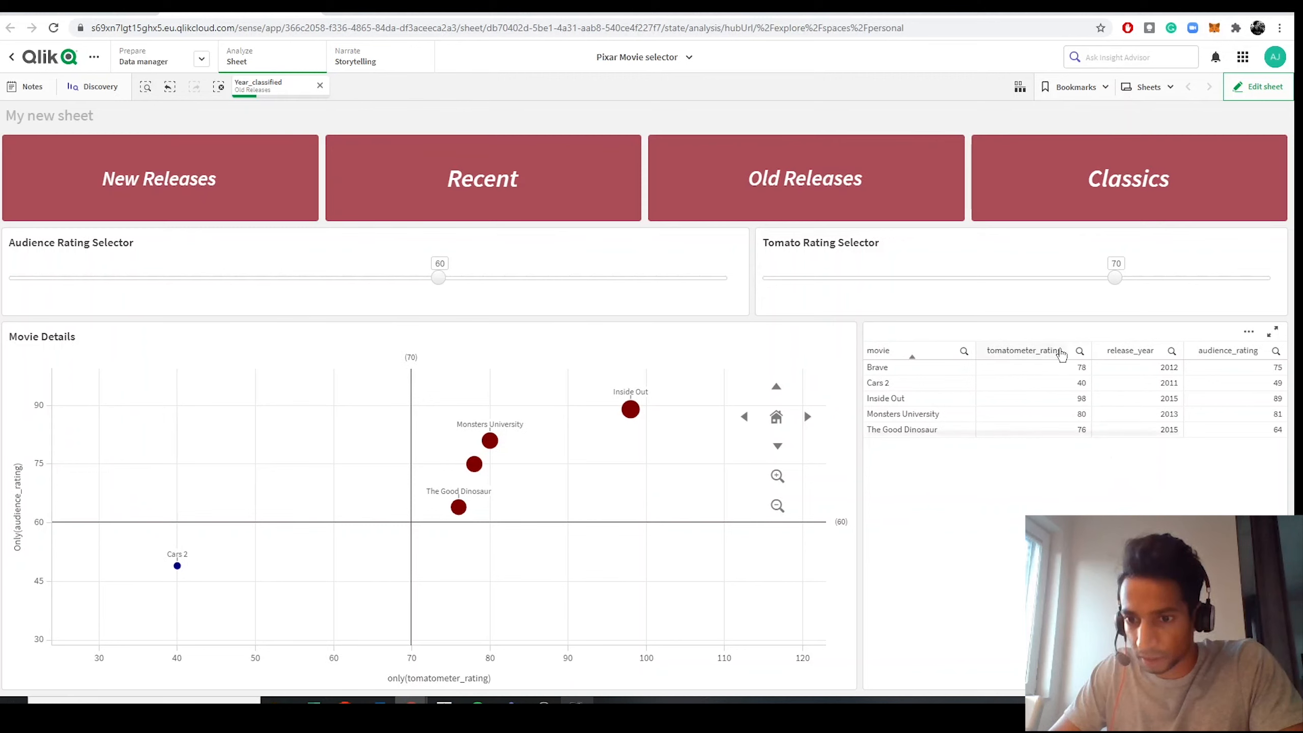
Sort the movie table by tomatometer_rating in descending order.
left_click(1024, 351)
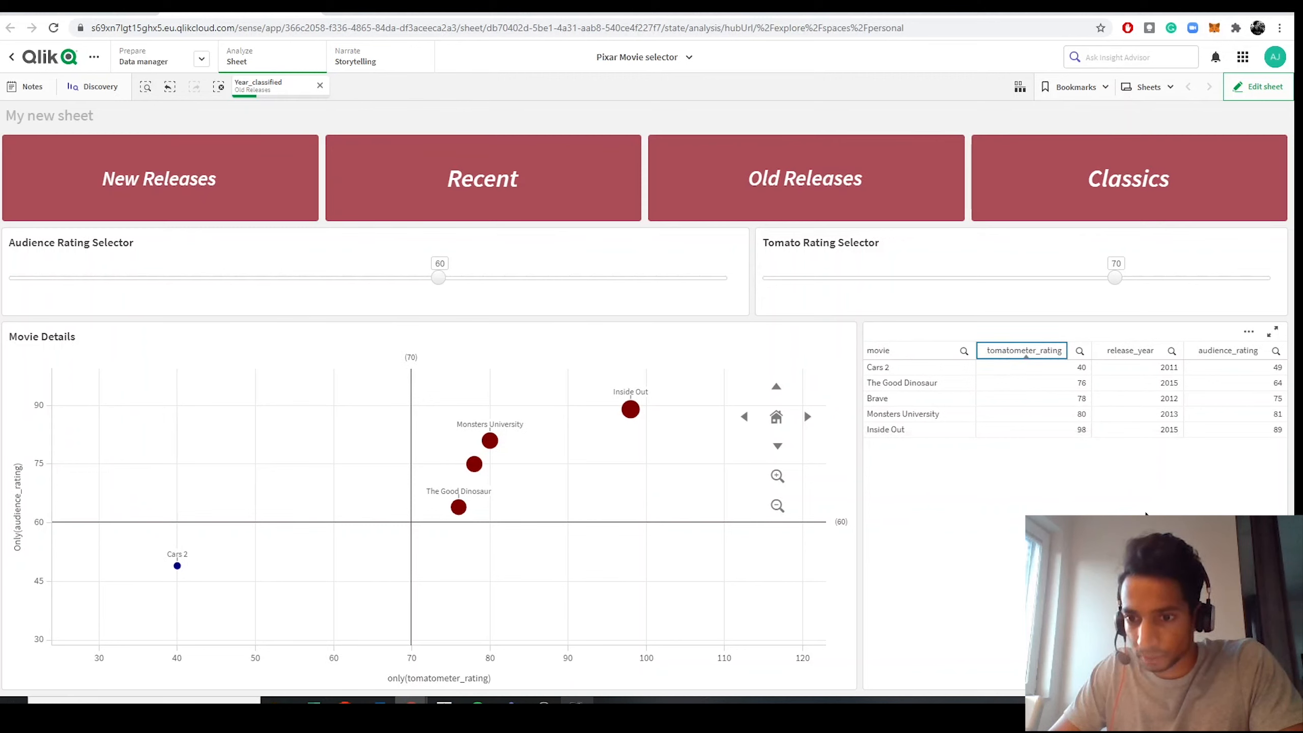
left_click(1028, 354)
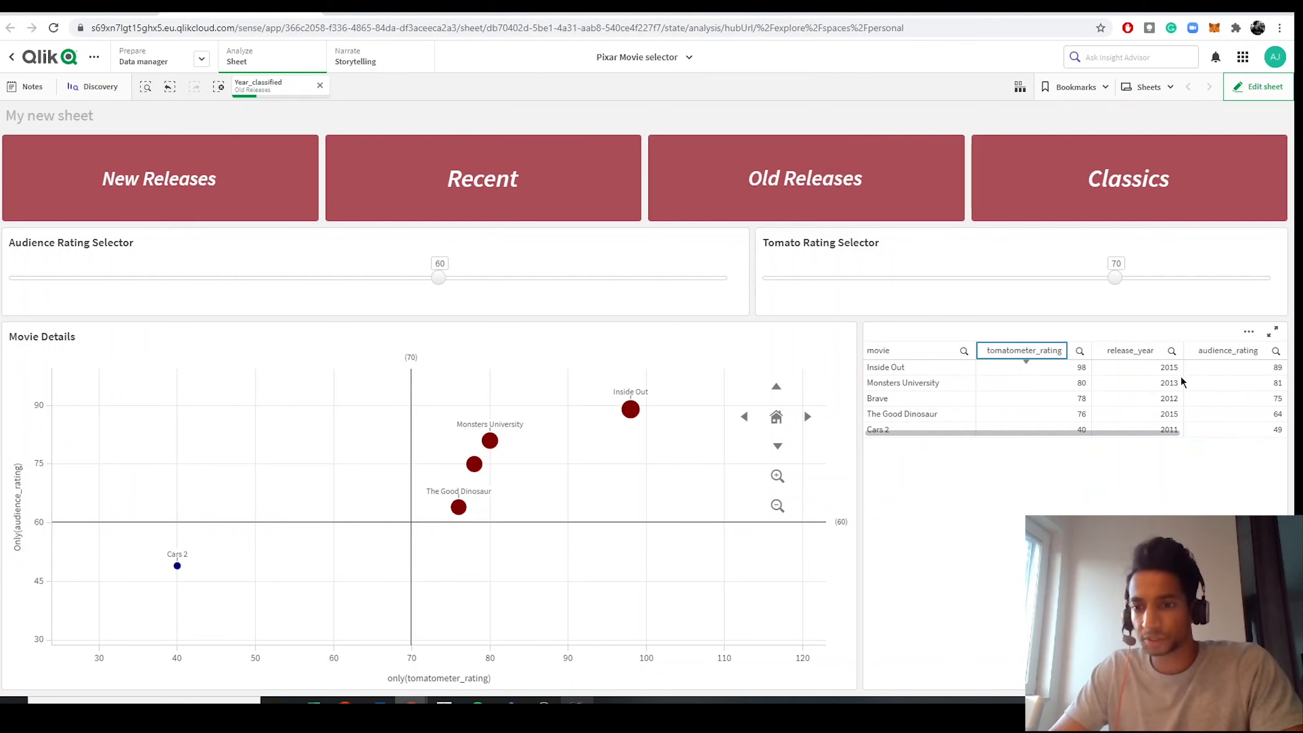
scroll(706, 534, "down", 3)
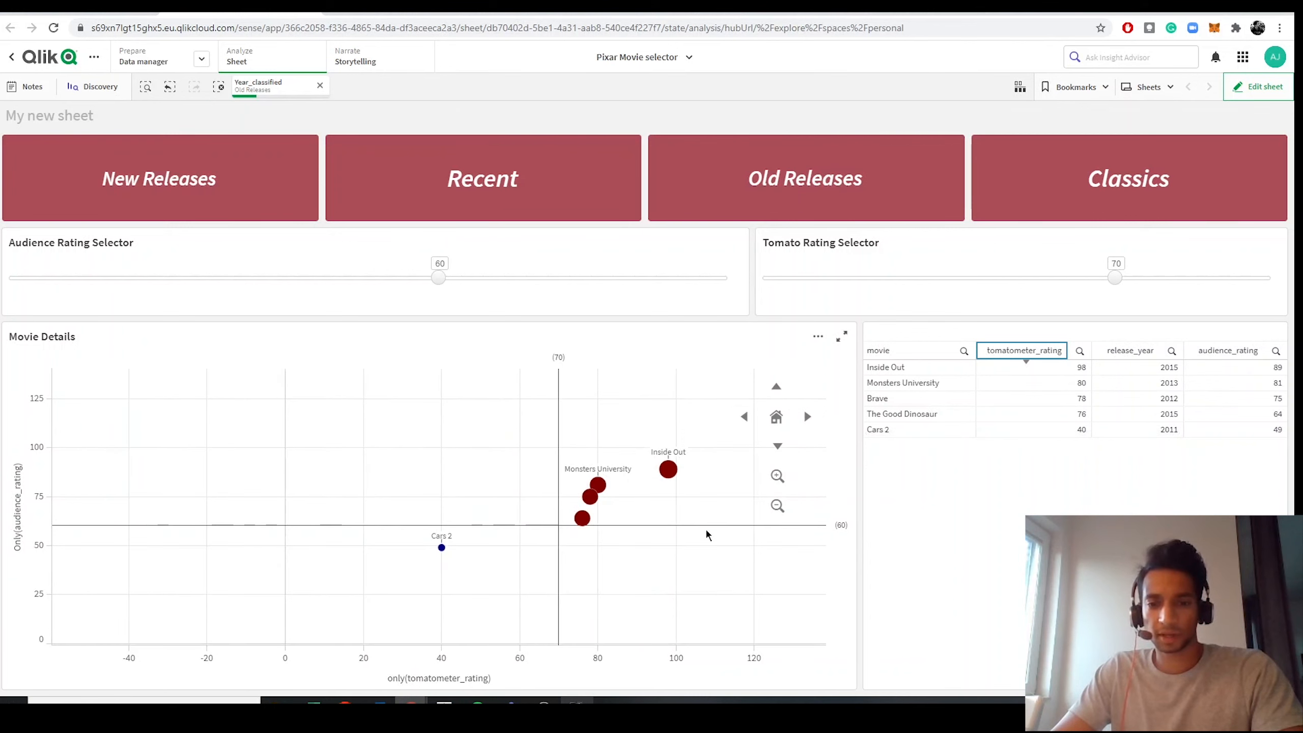